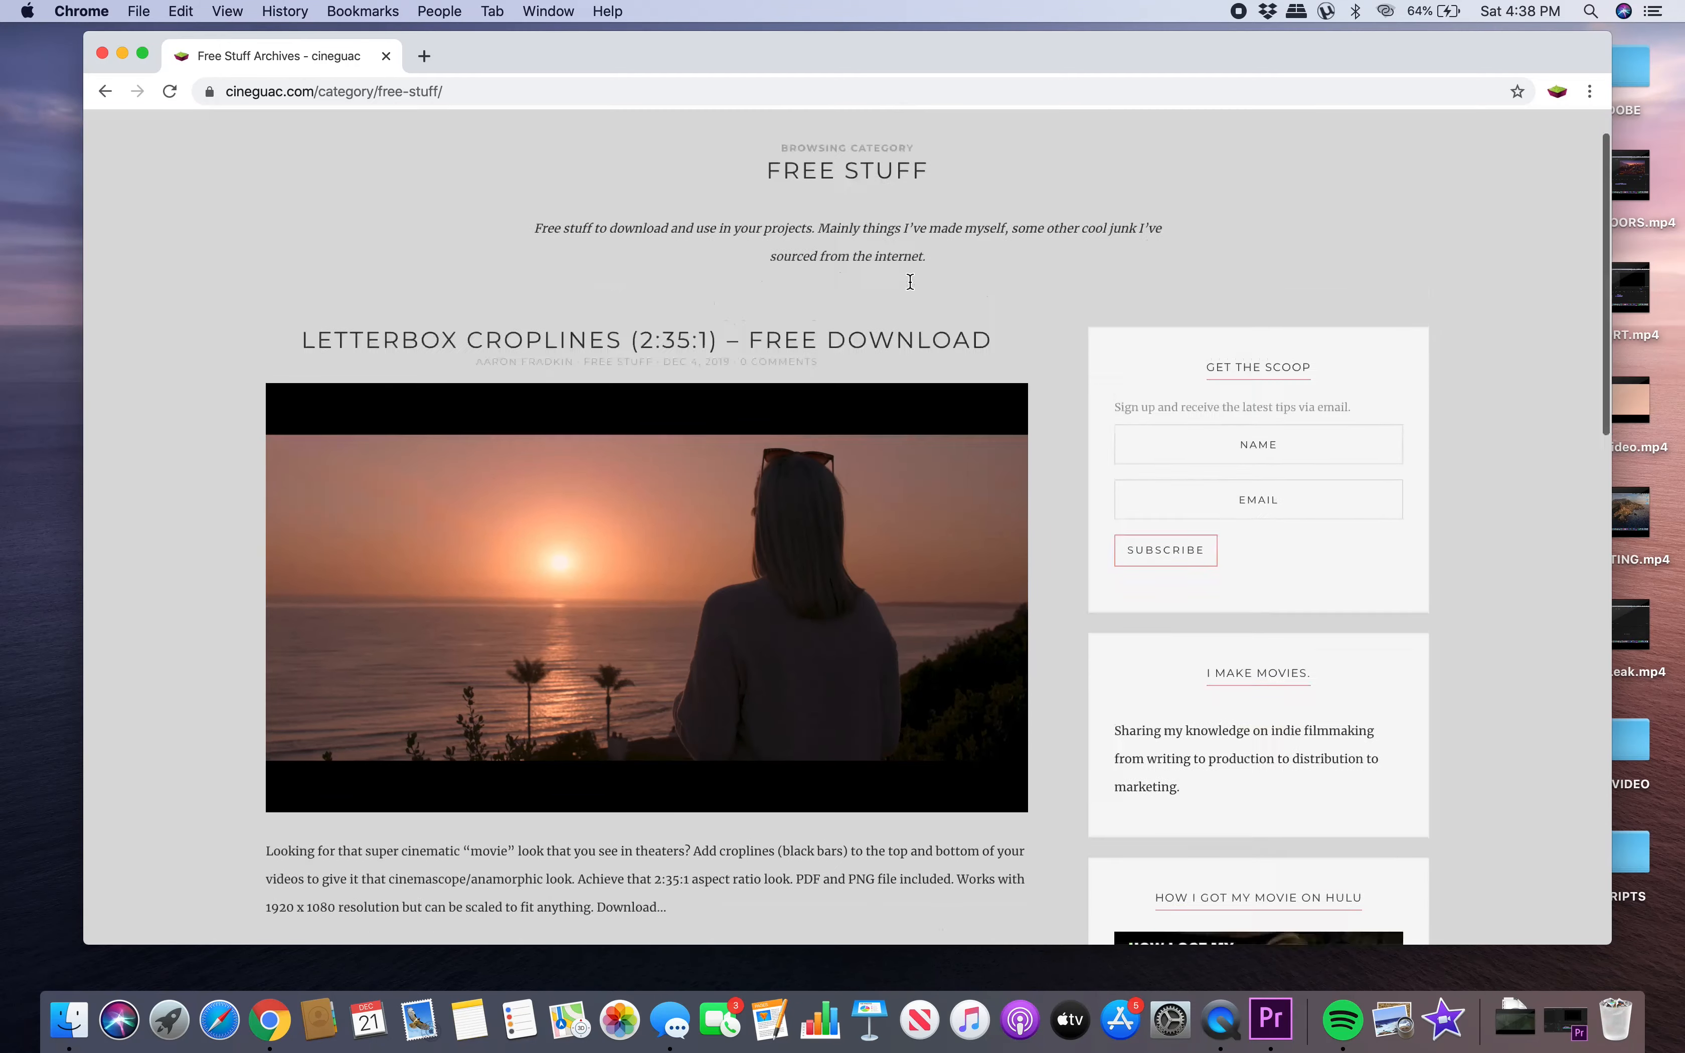
- Open the 4.6K light leaks and flares post among the site's free stuff and download the light leak pack
scroll(910, 281, down, 15)
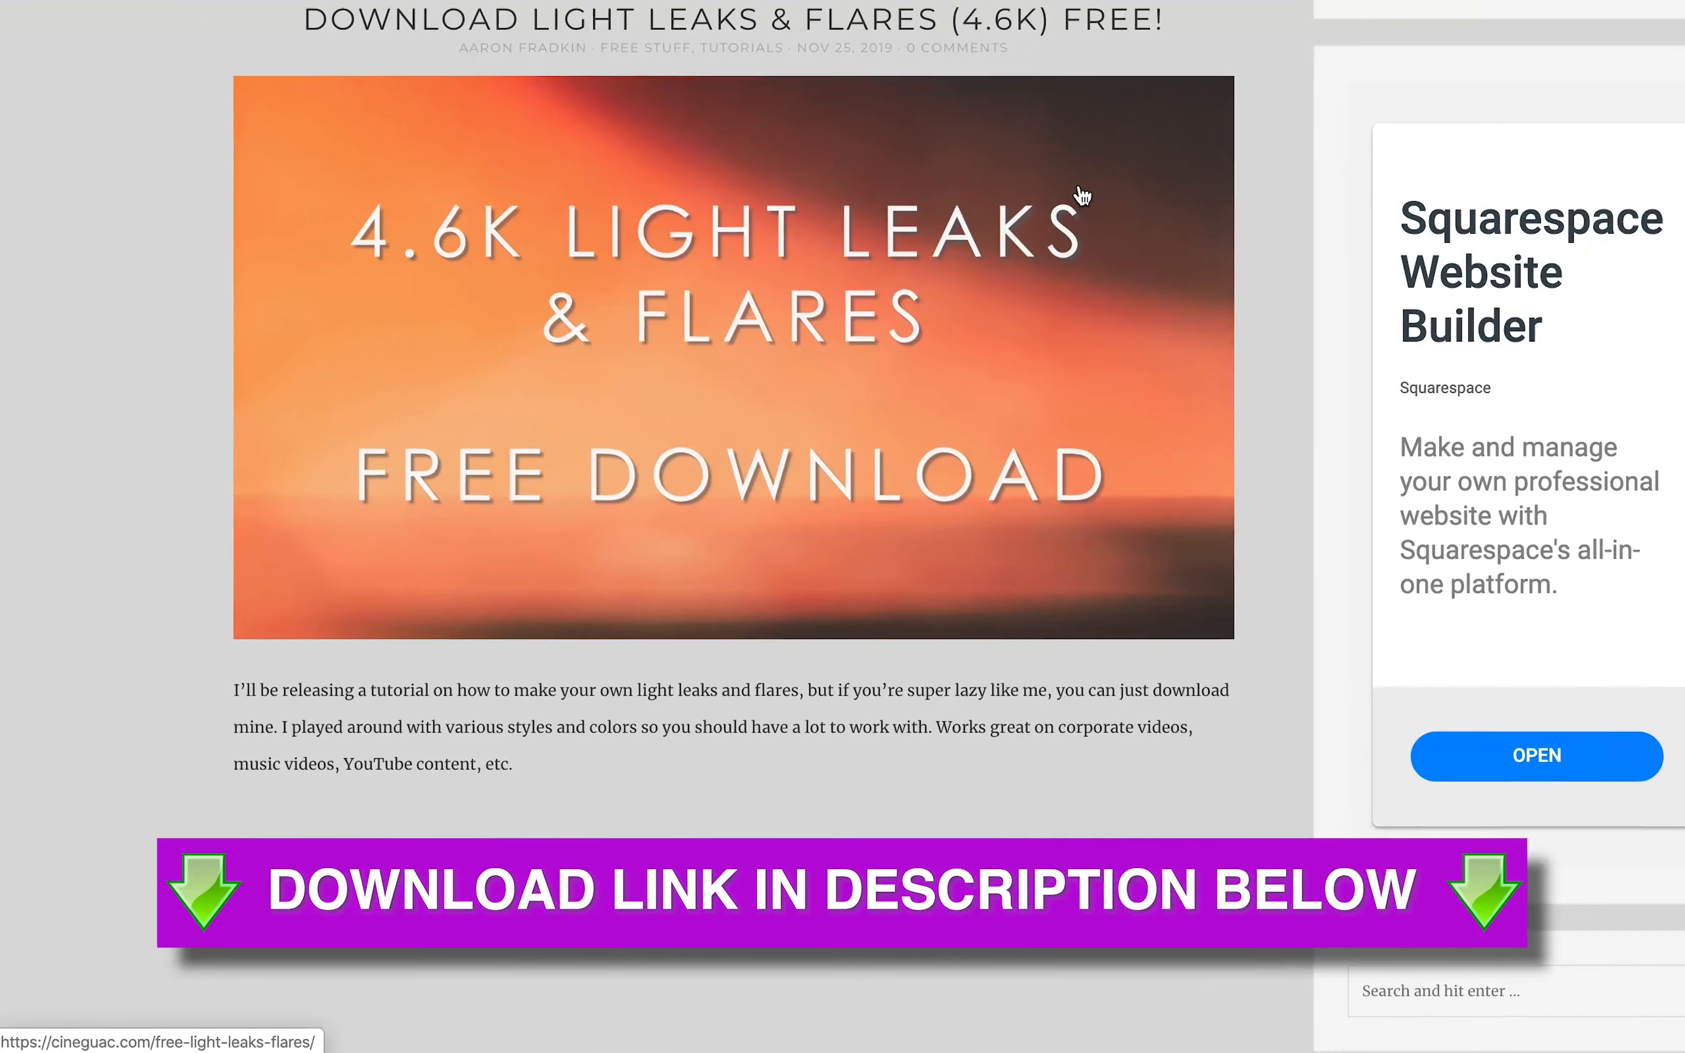
click(858, 360)
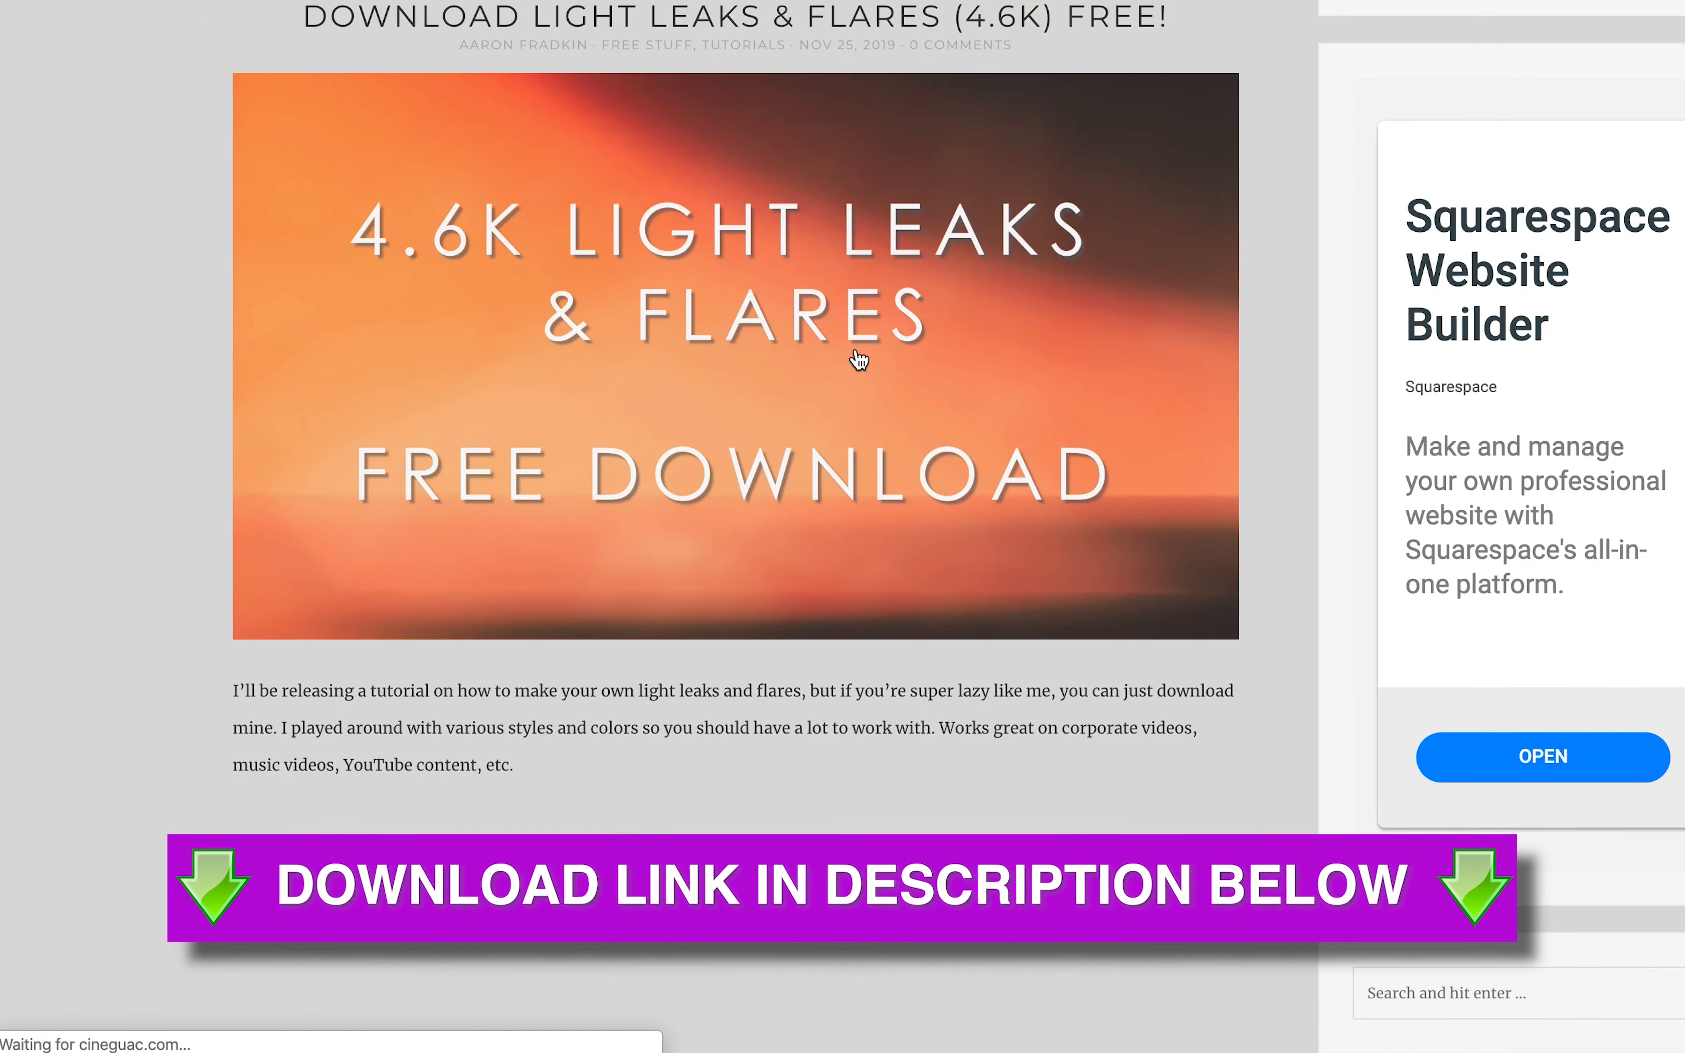
scroll(859, 360, down, 6)
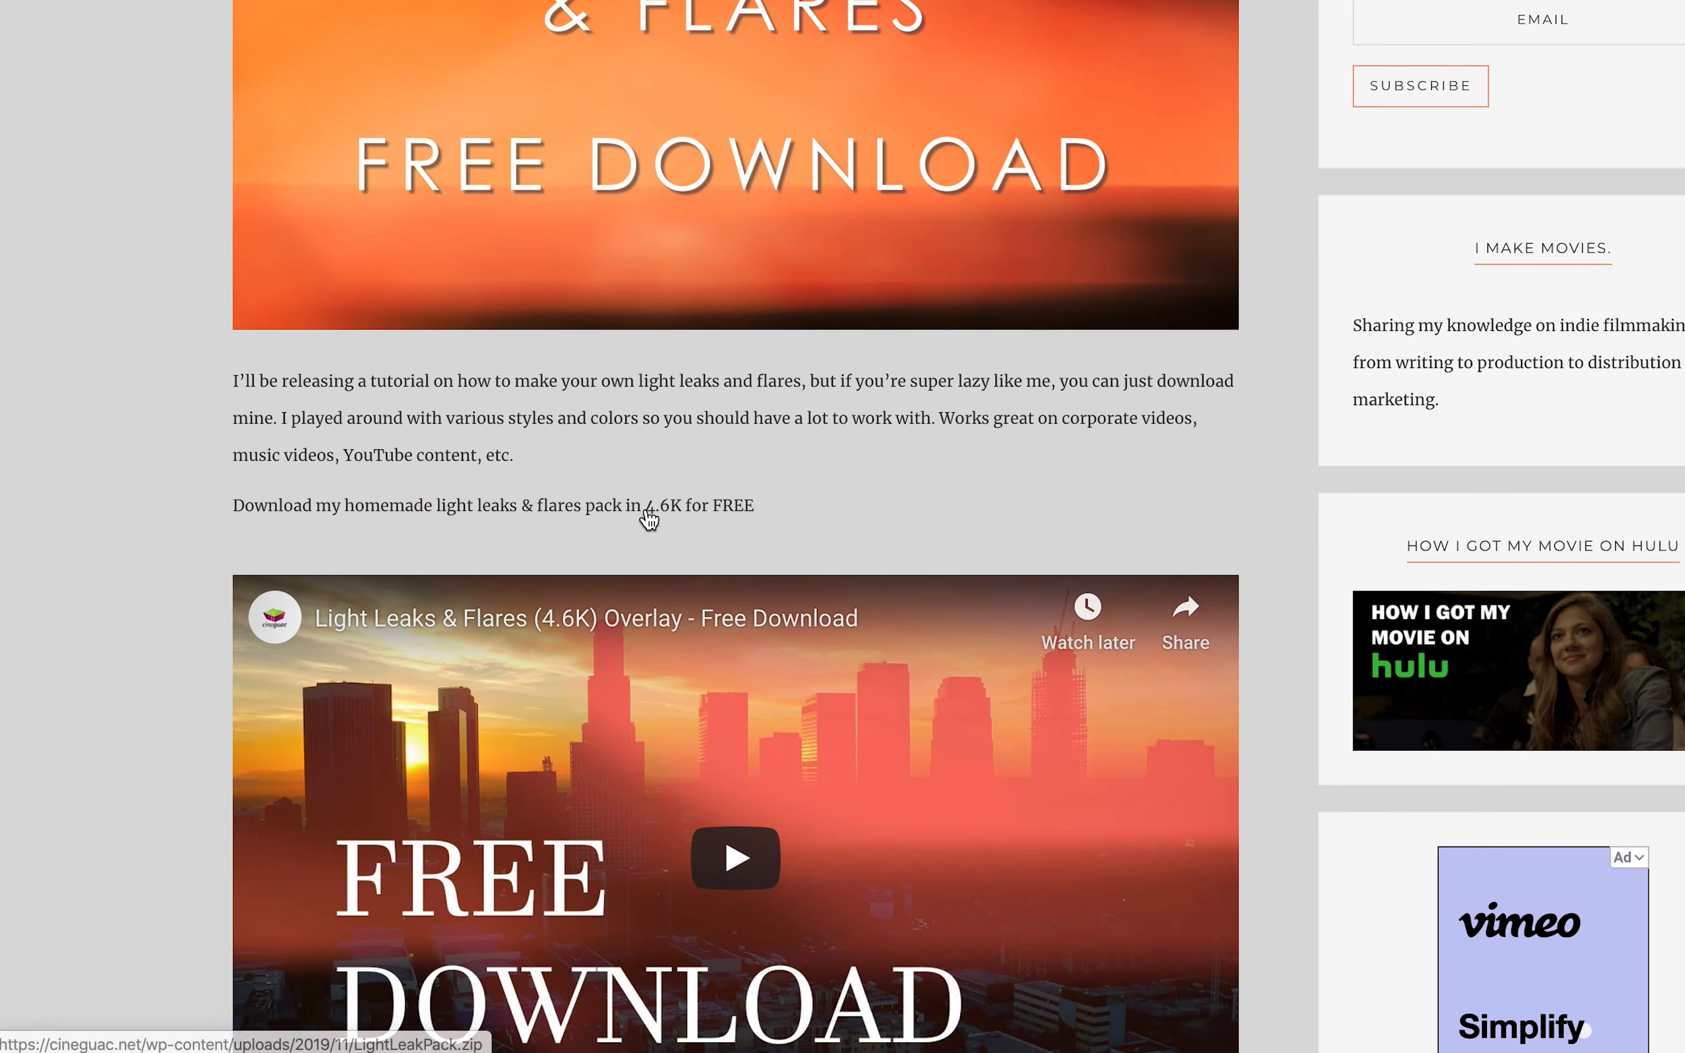
click(649, 515)
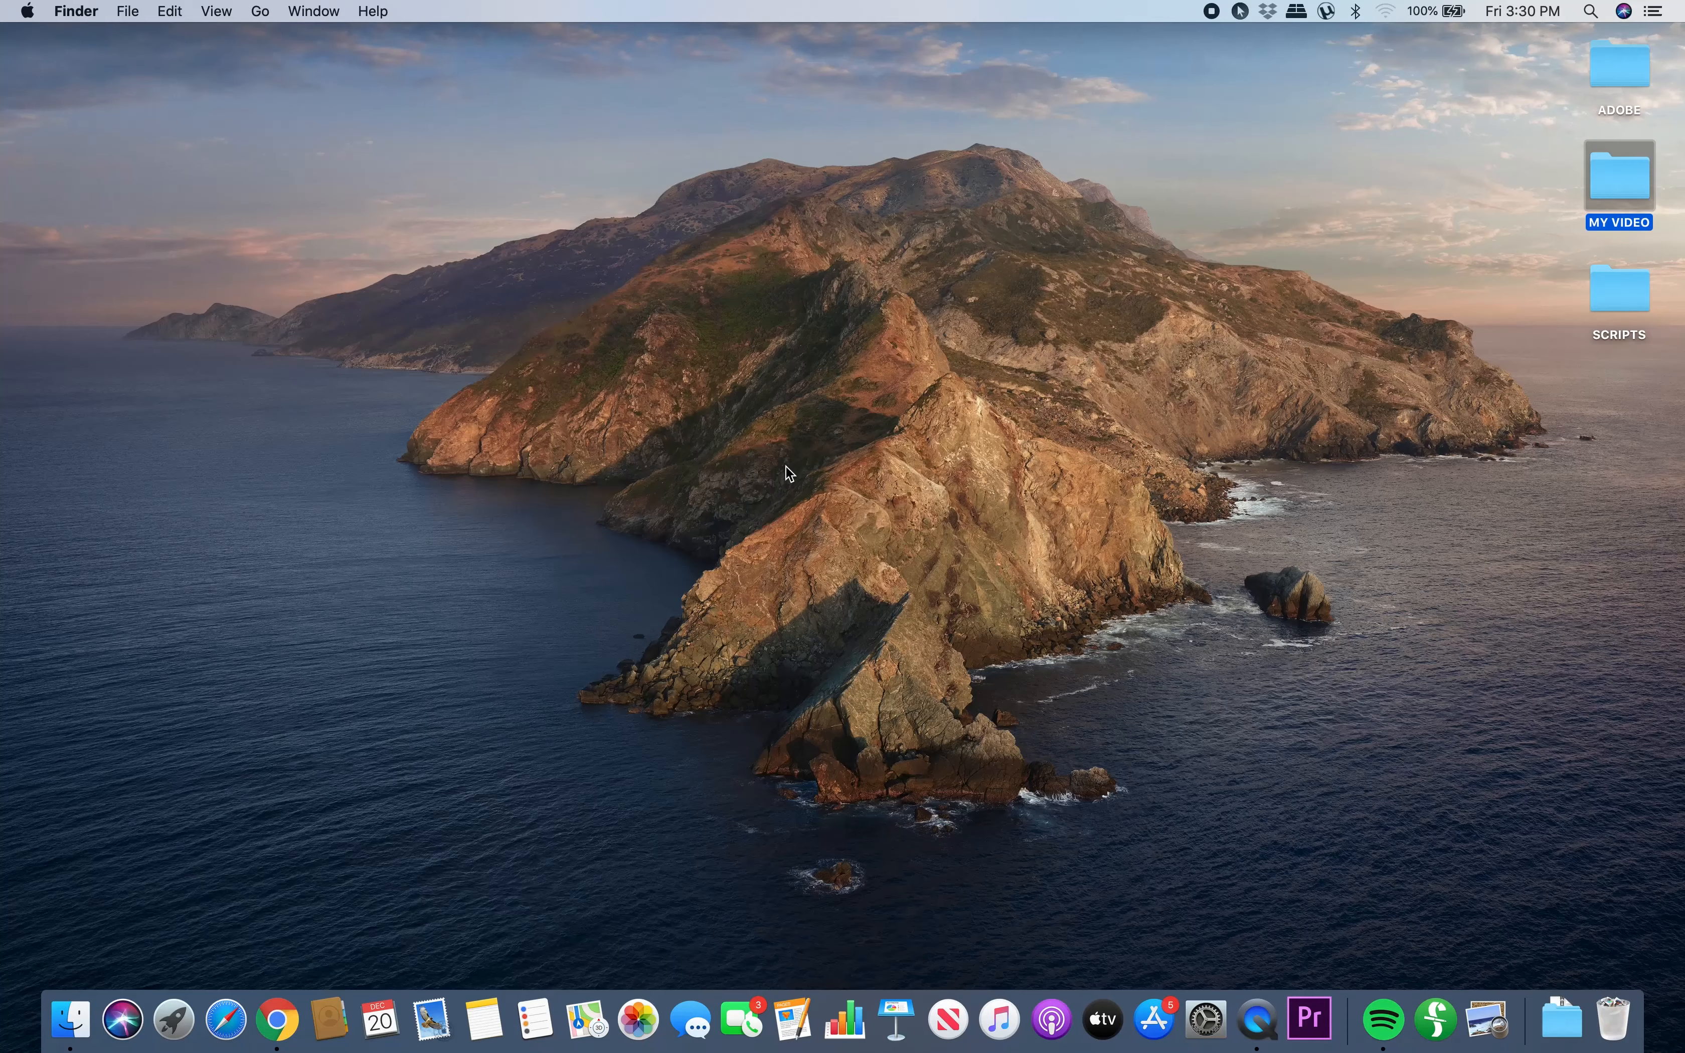
- Open the MY VIDEO folder on the desktop and look through its VIDEO, MUSIC and FX subfolders
double_click(1622, 174)
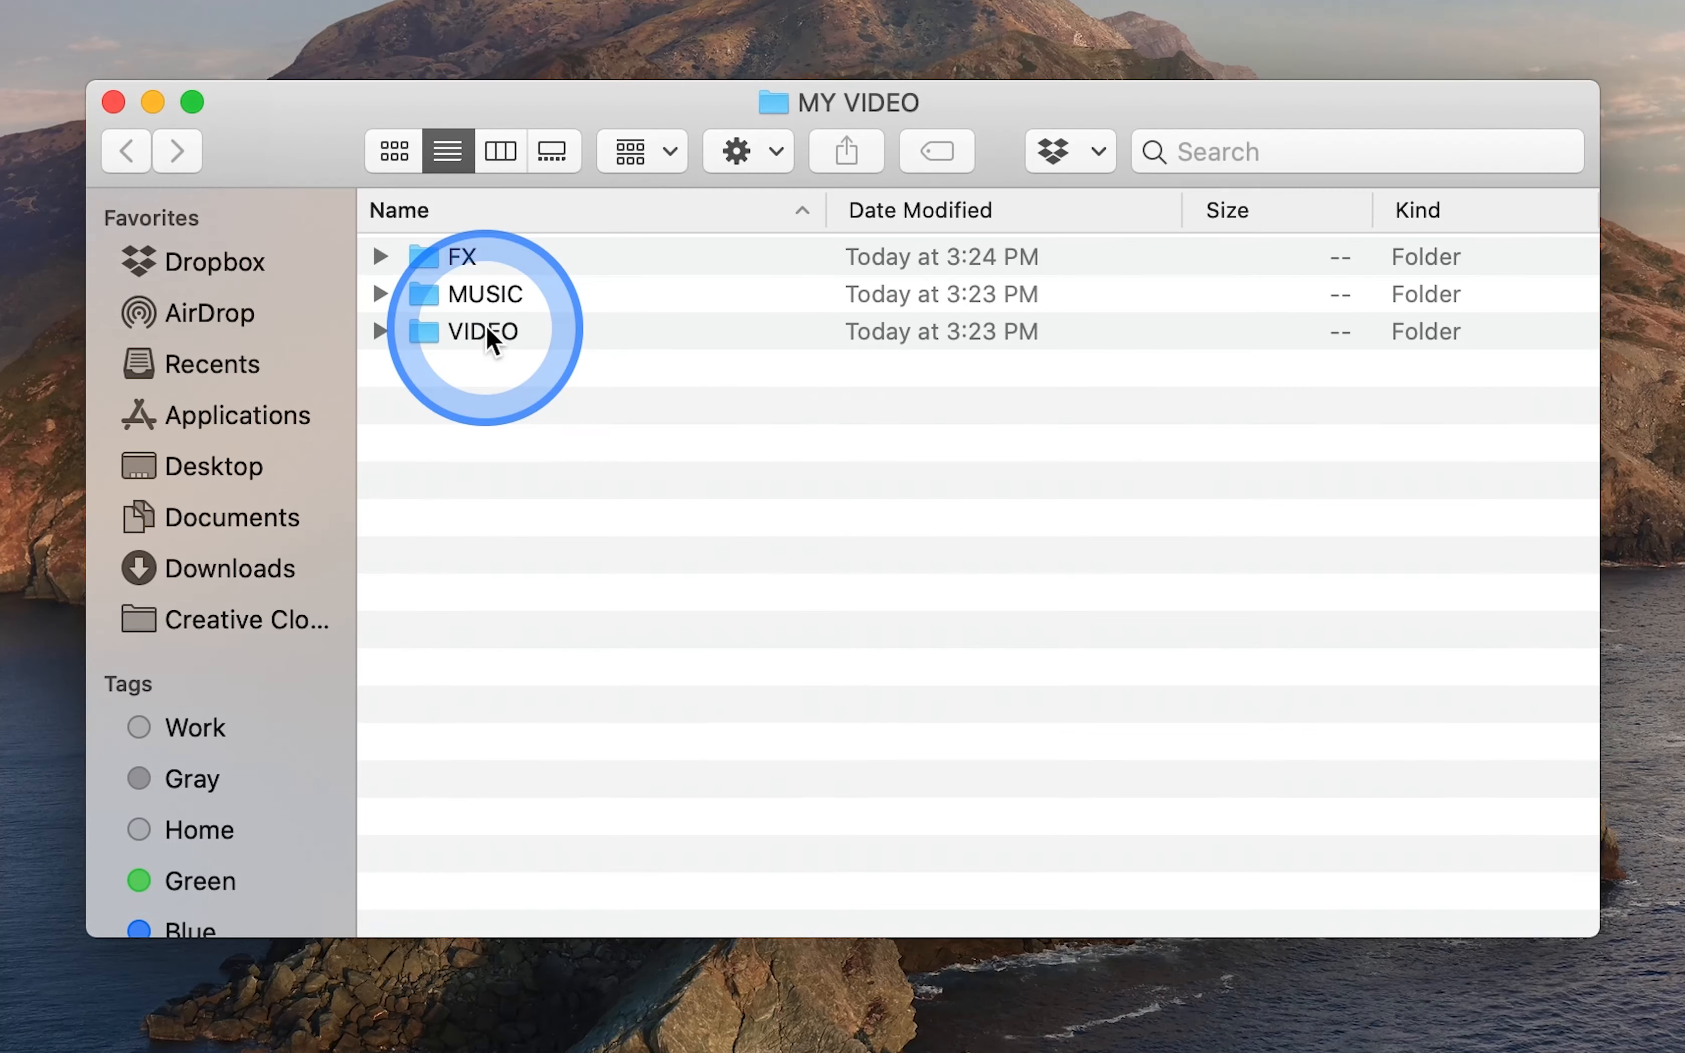
double_click(487, 330)
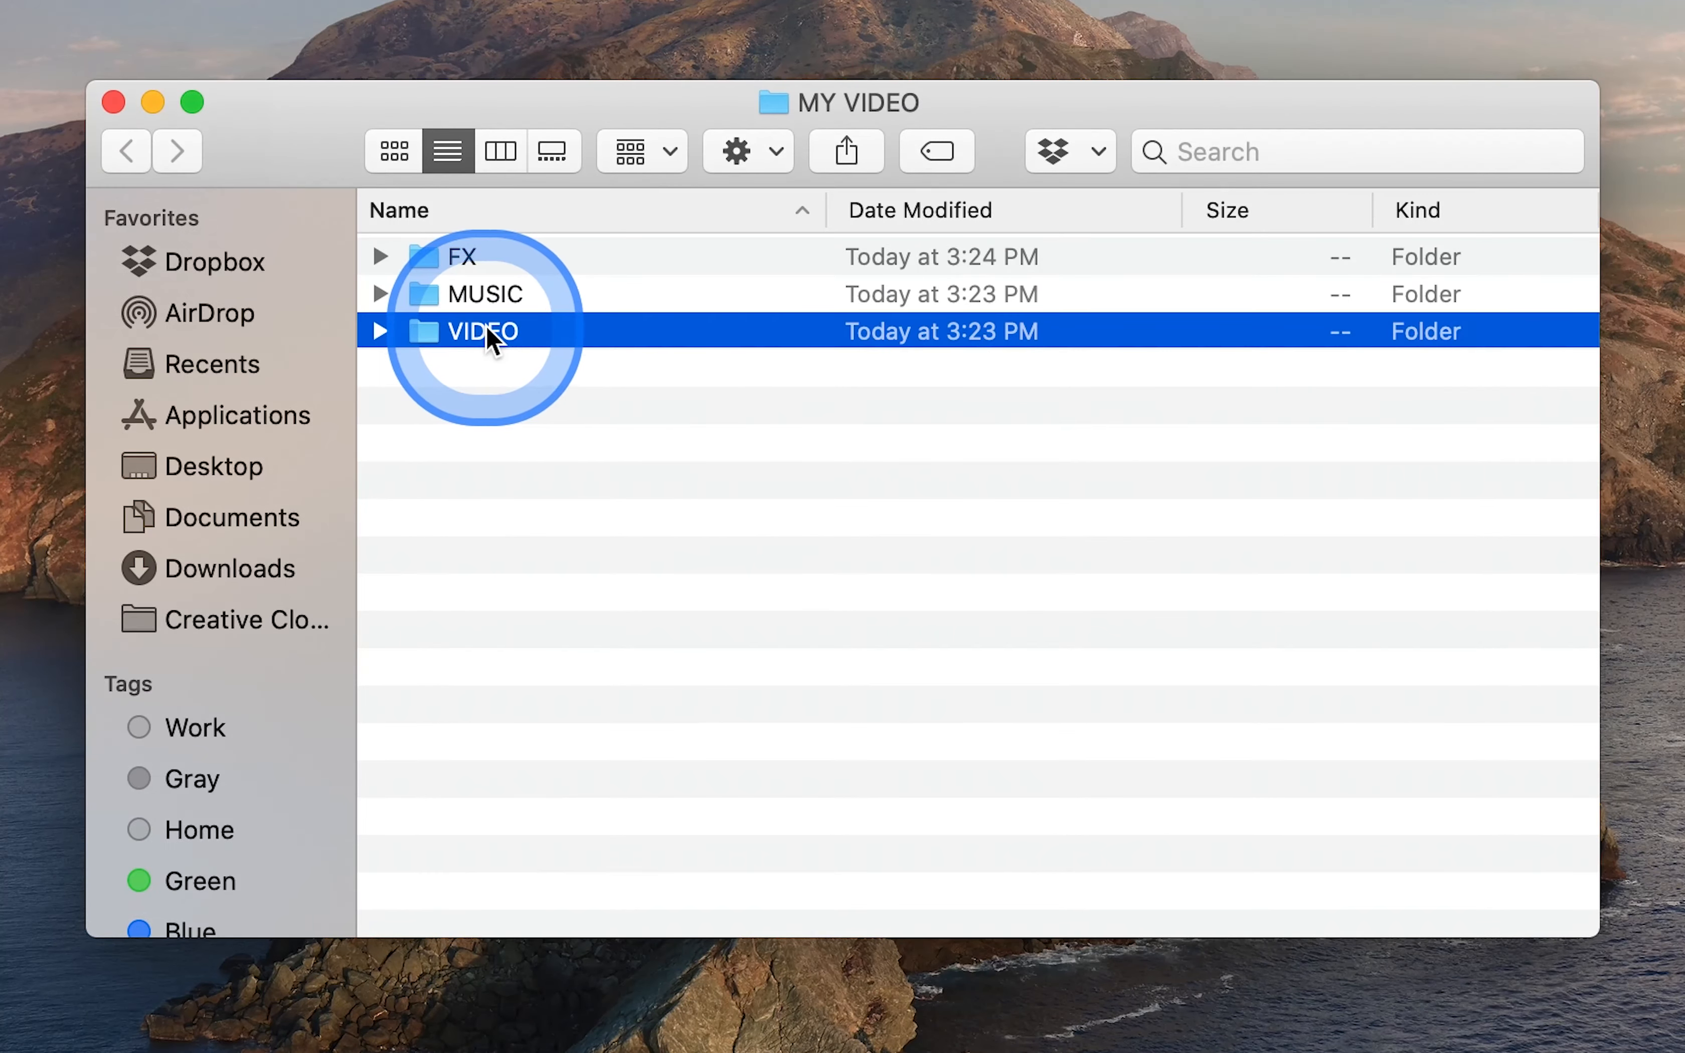
click(126, 159)
double_click(500, 298)
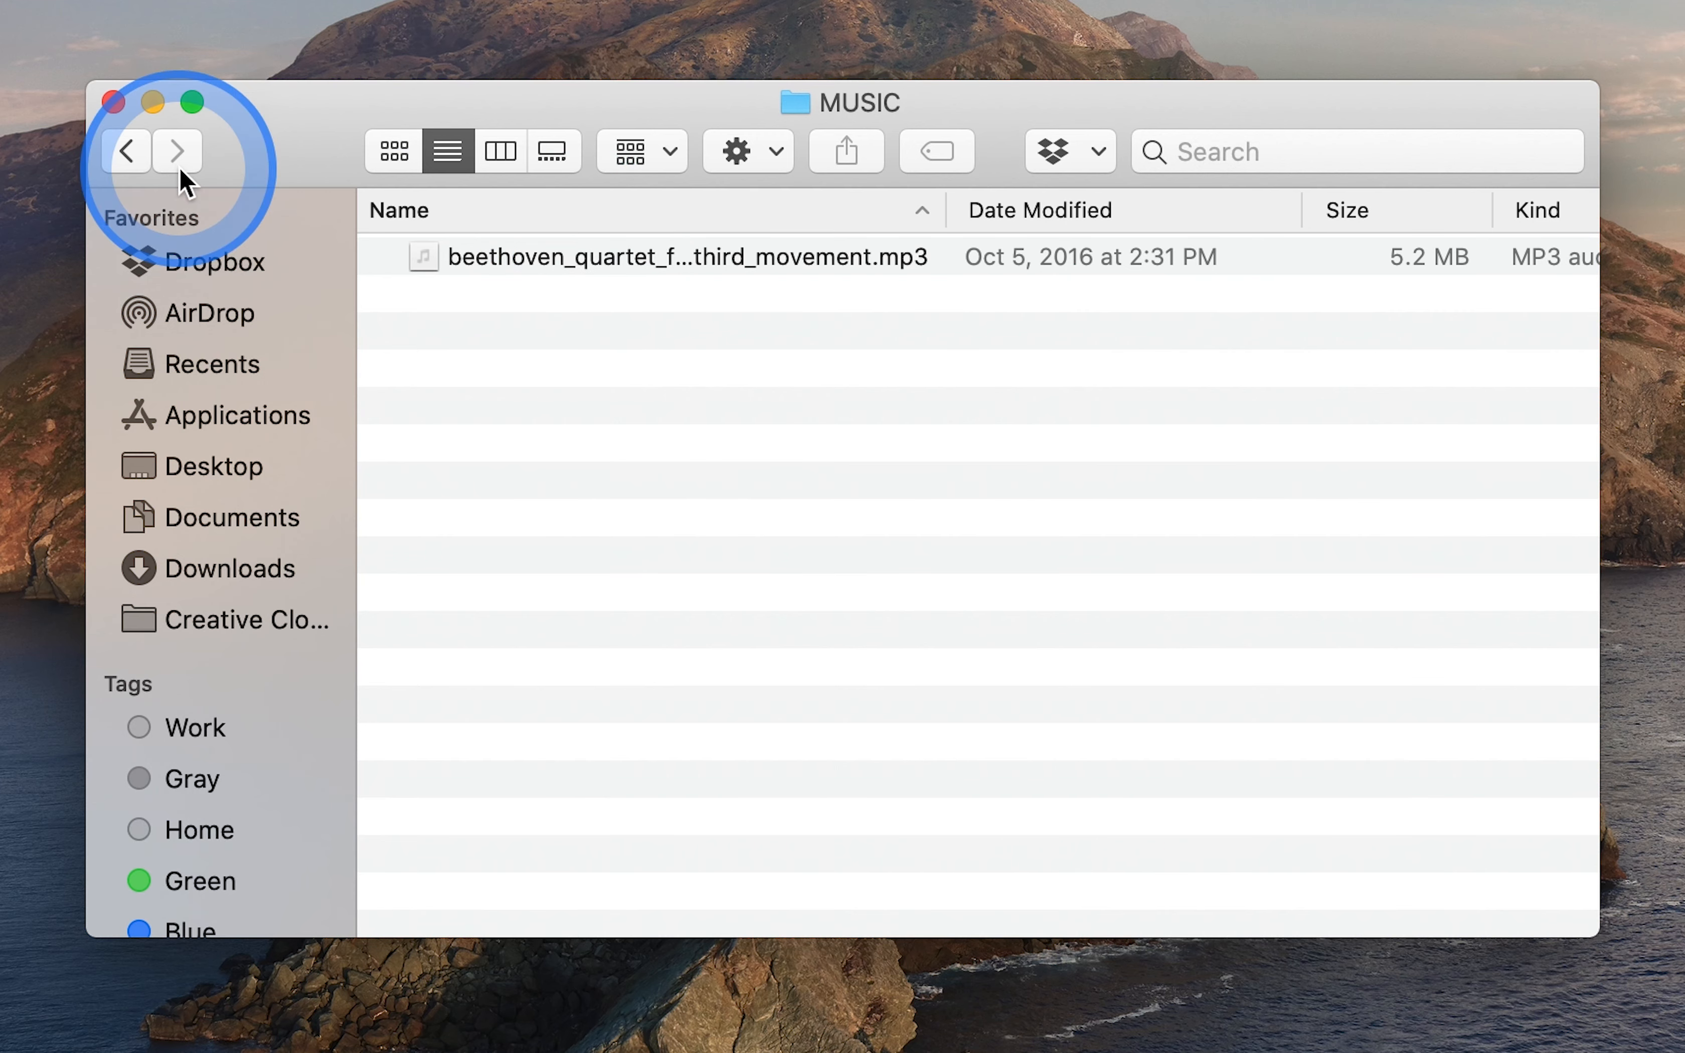
click(127, 151)
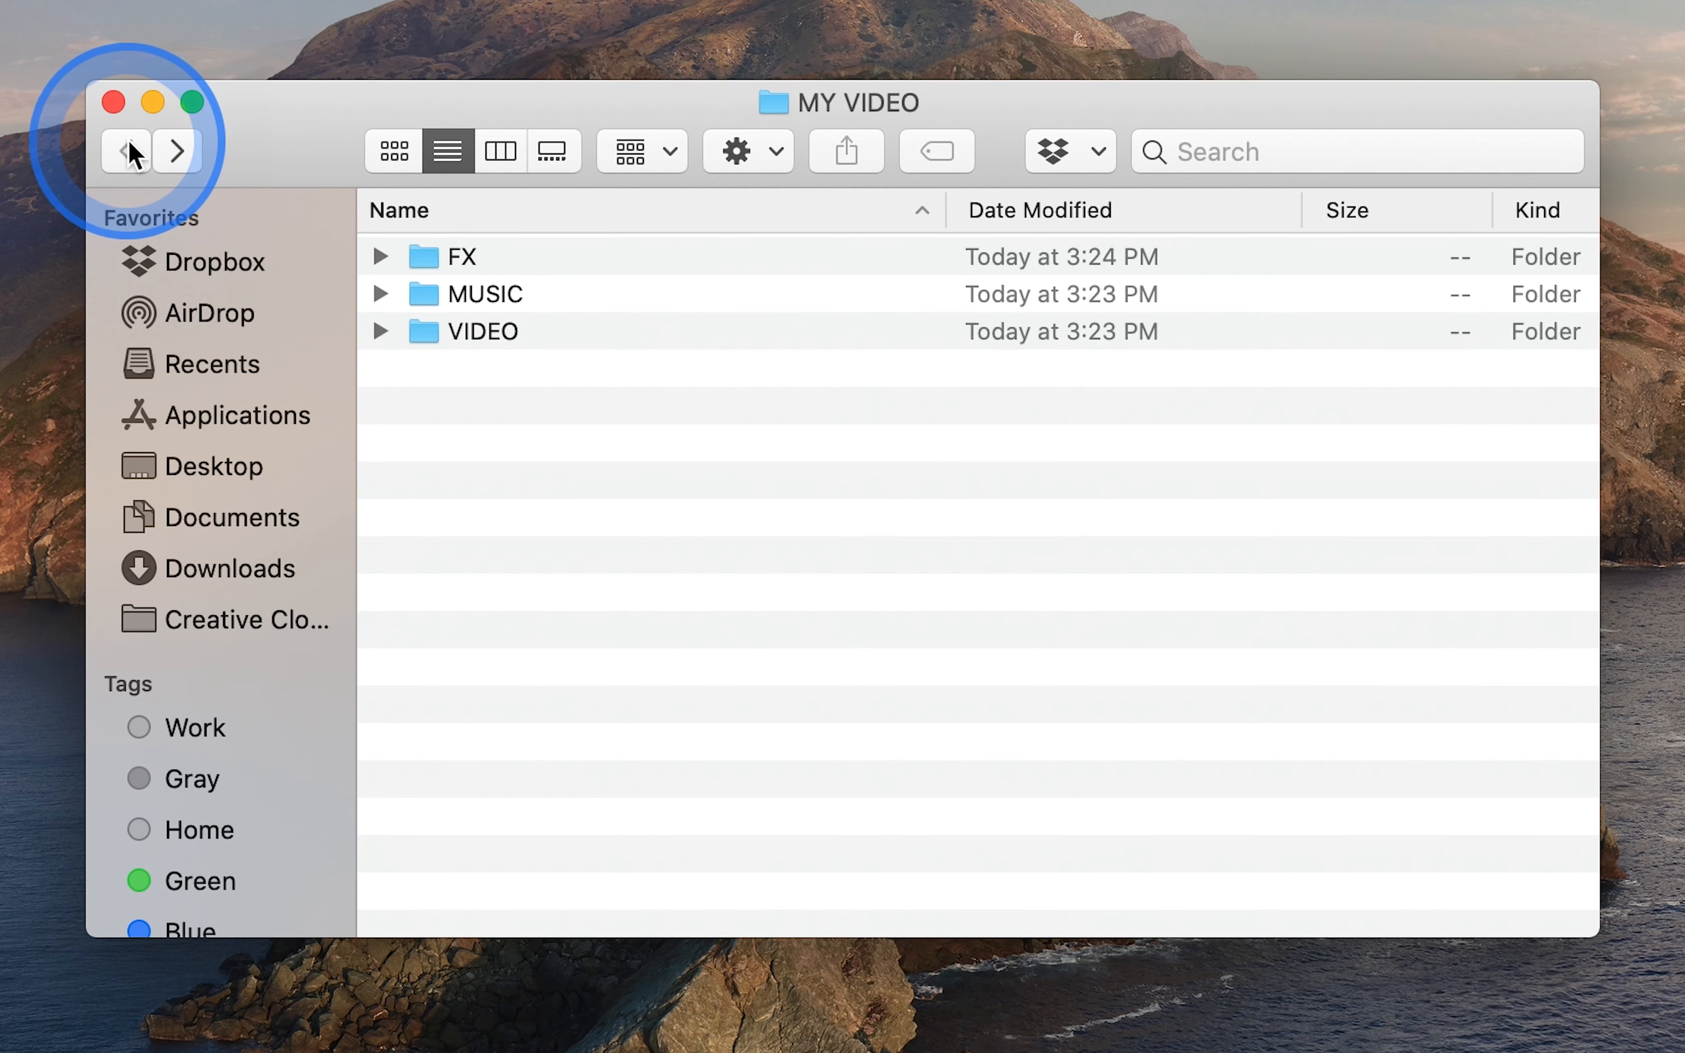
double_click(461, 264)
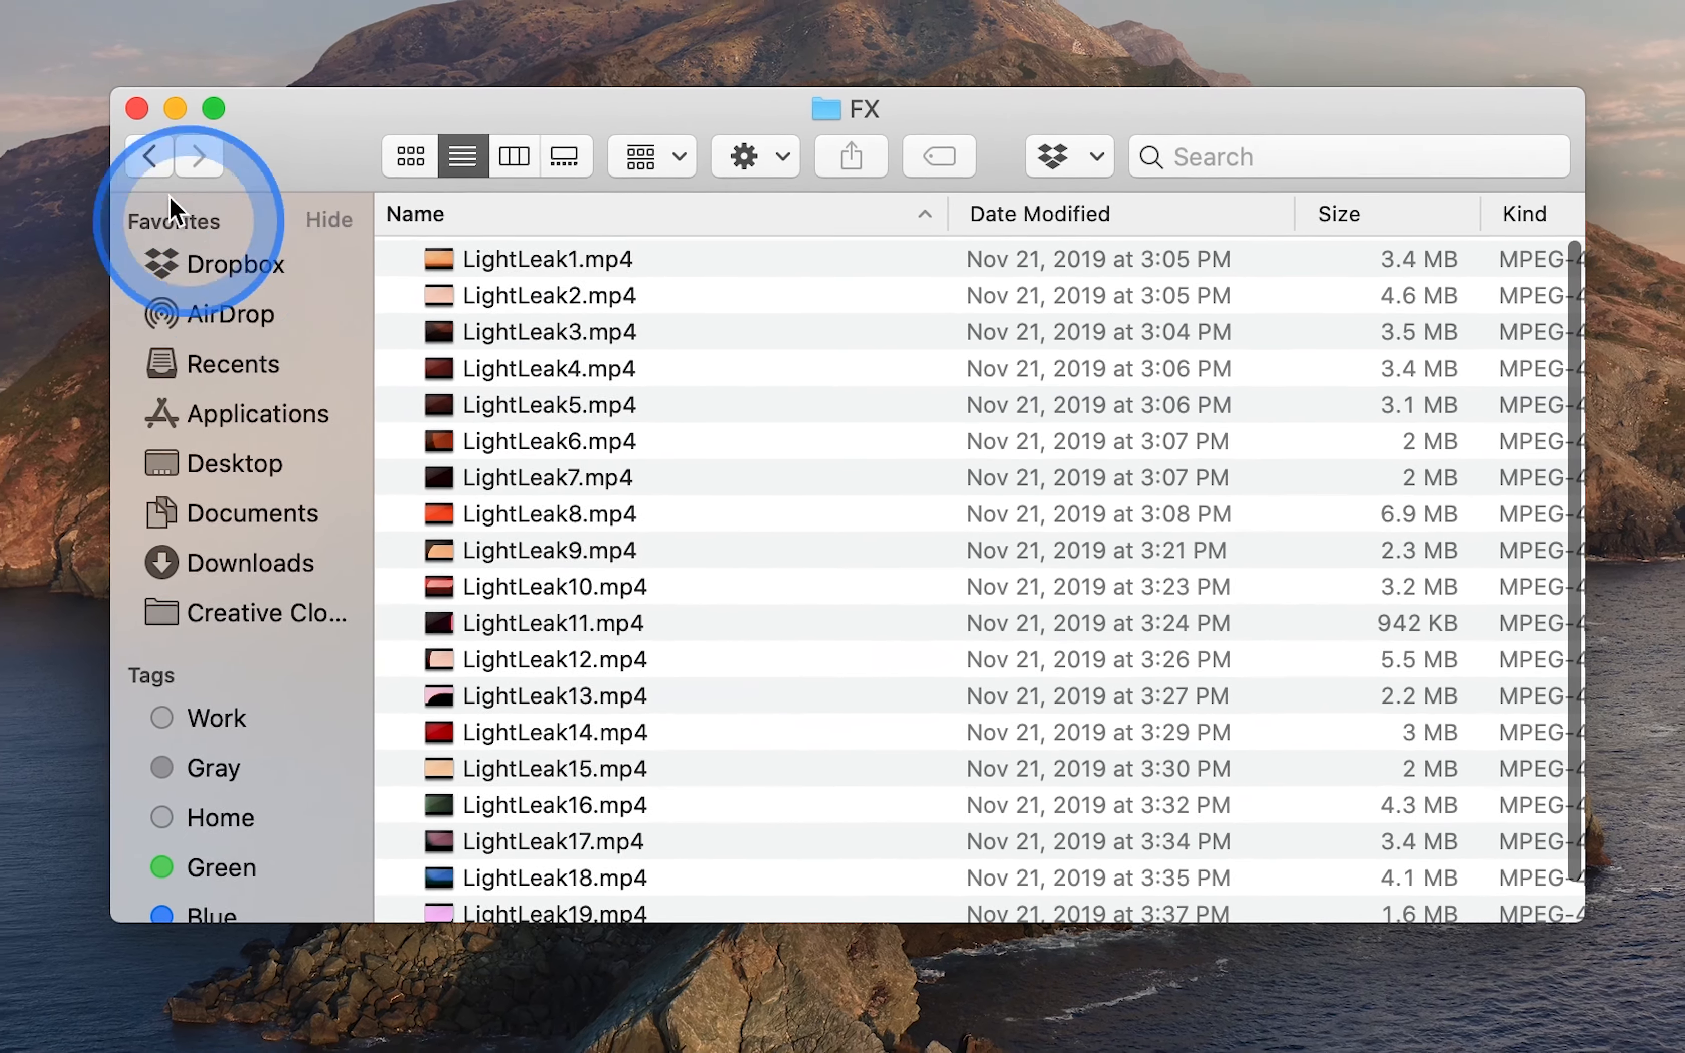
click(149, 156)
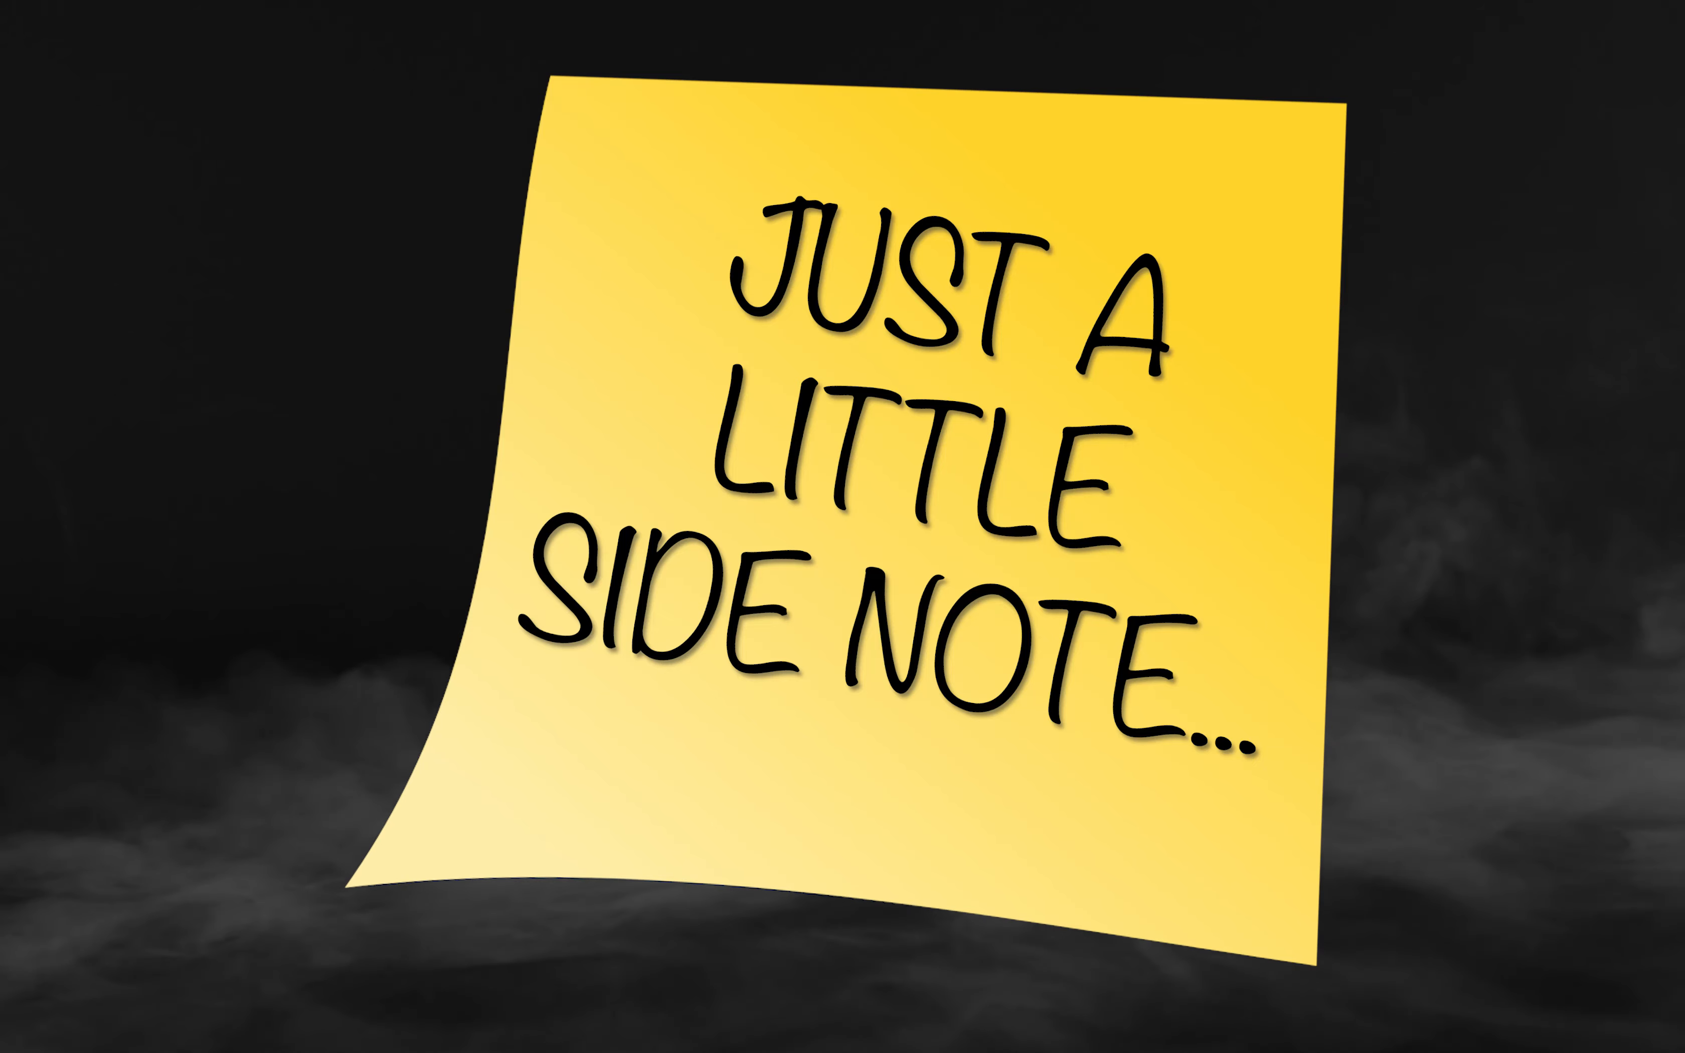
- Revisit the VIDEO subfolder inside MY VIDEO and close the folder window
double_click(1624, 169)
click(800, 369)
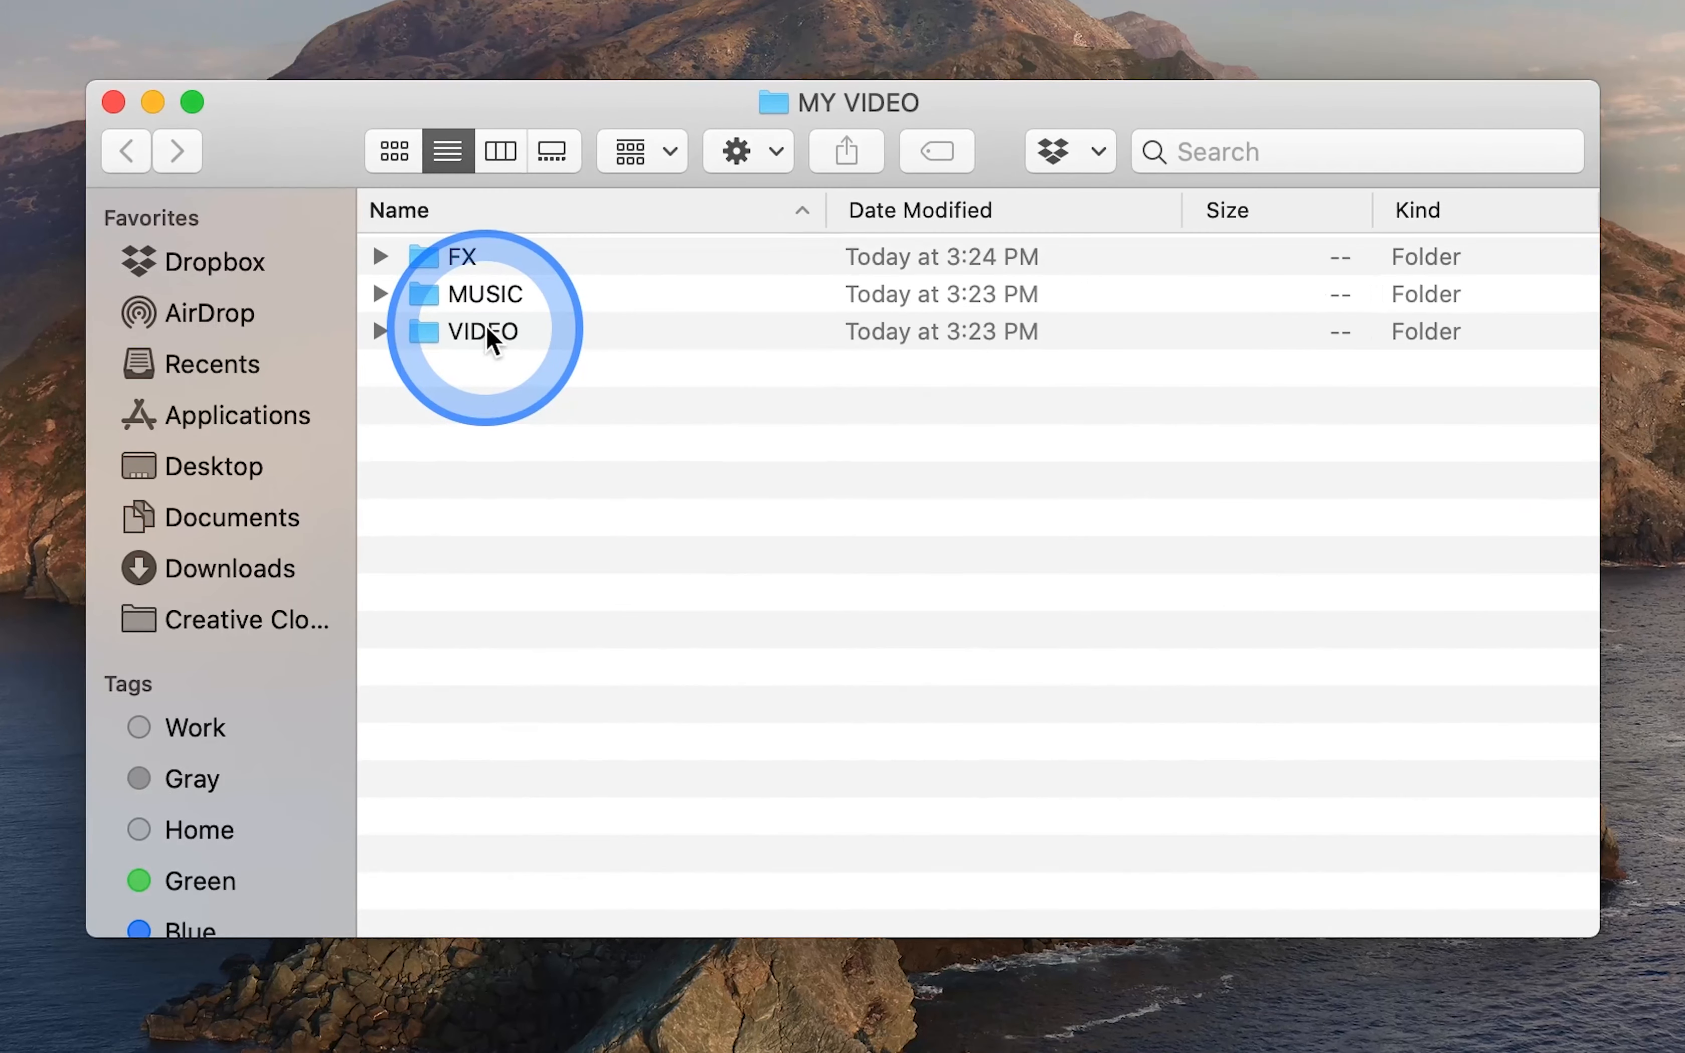
click(642, 332)
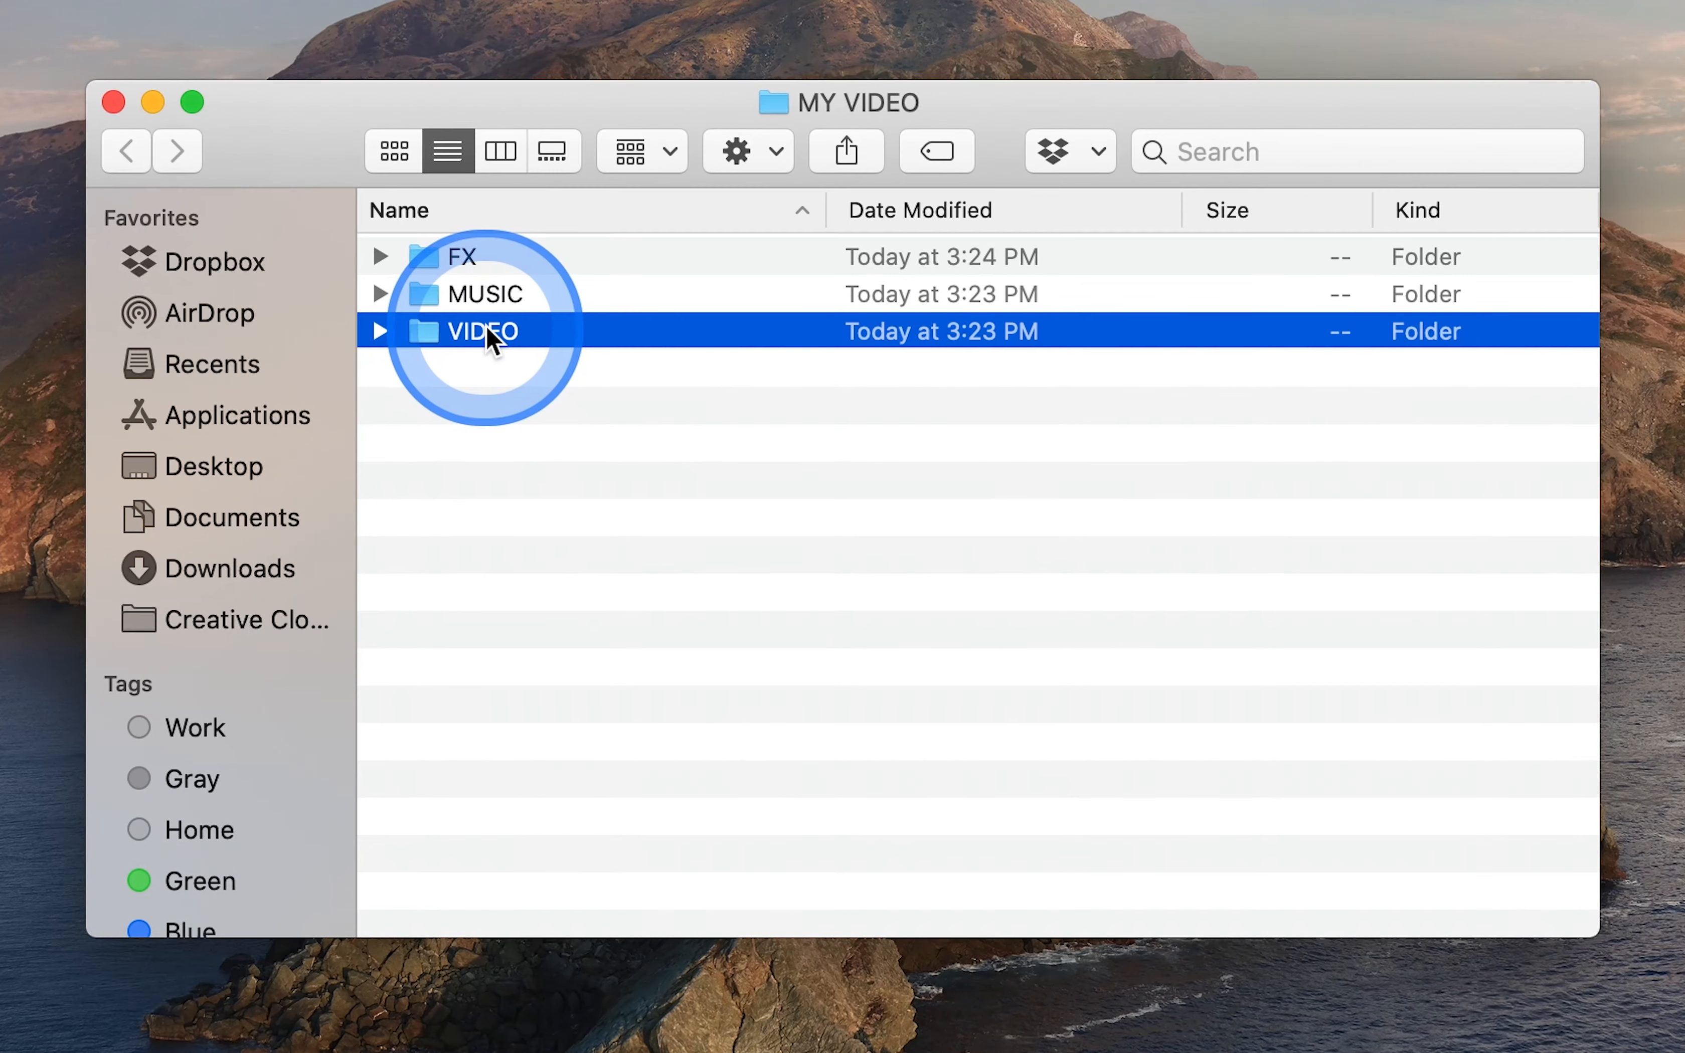
double_click(487, 332)
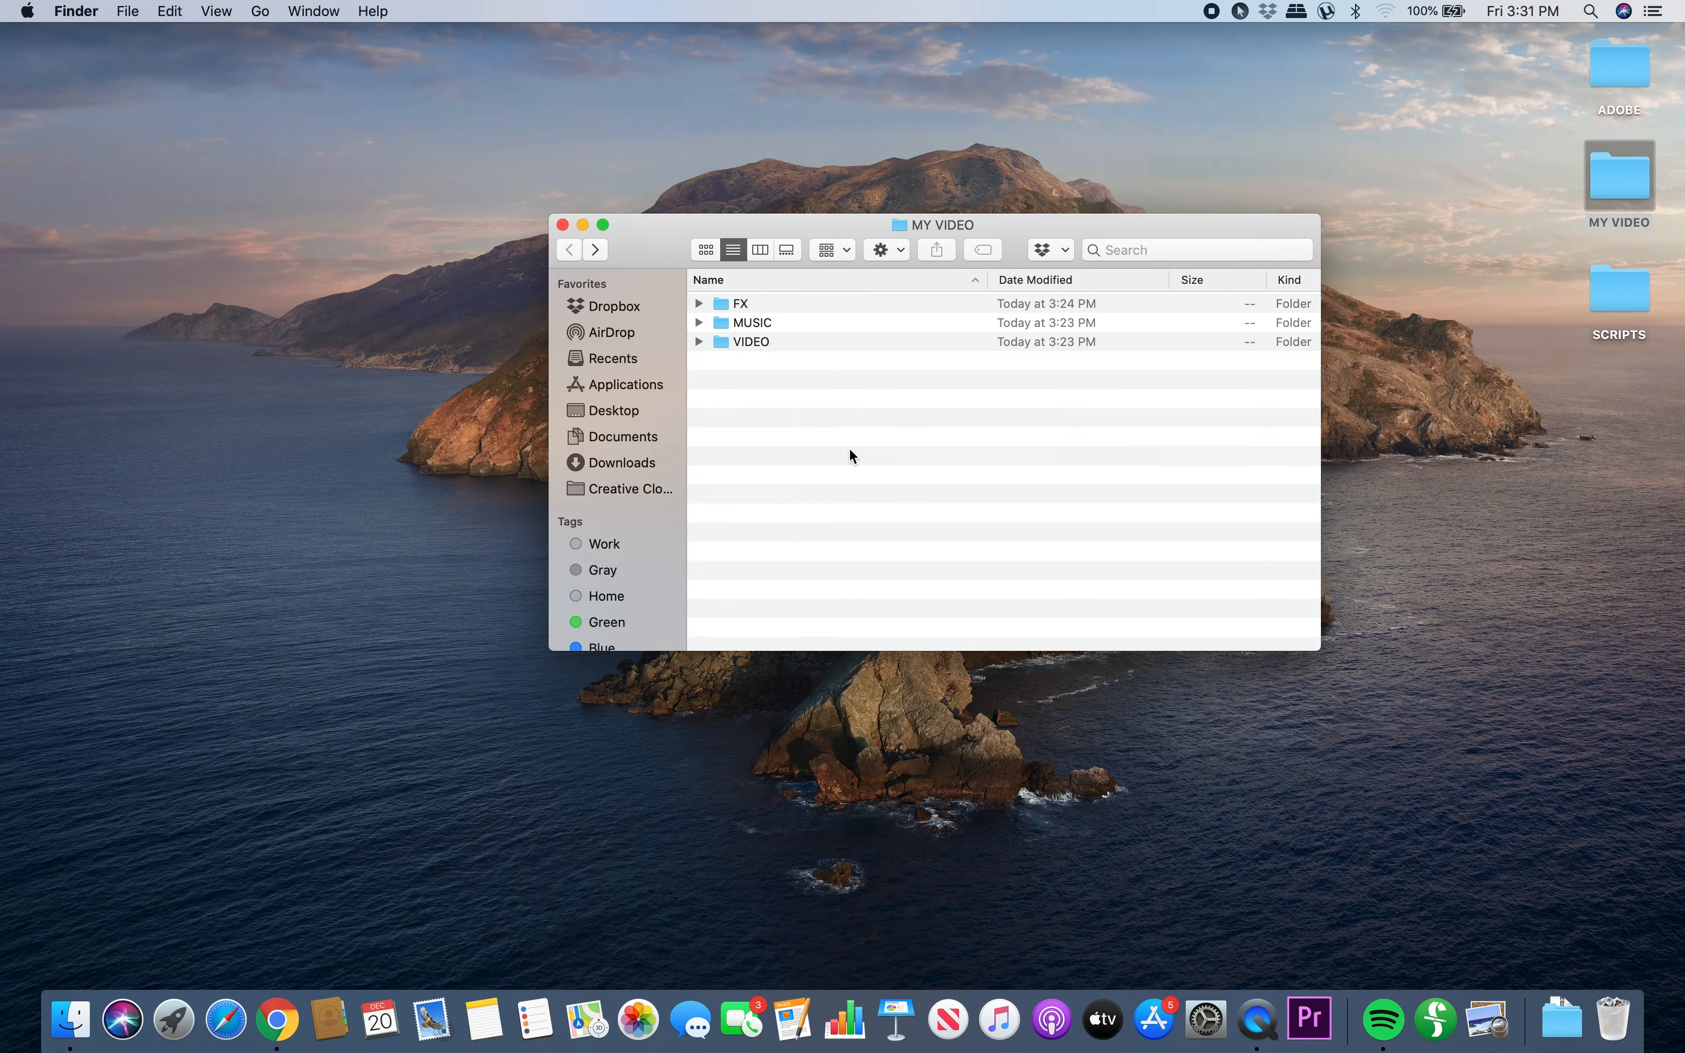
click(572, 229)
click(564, 226)
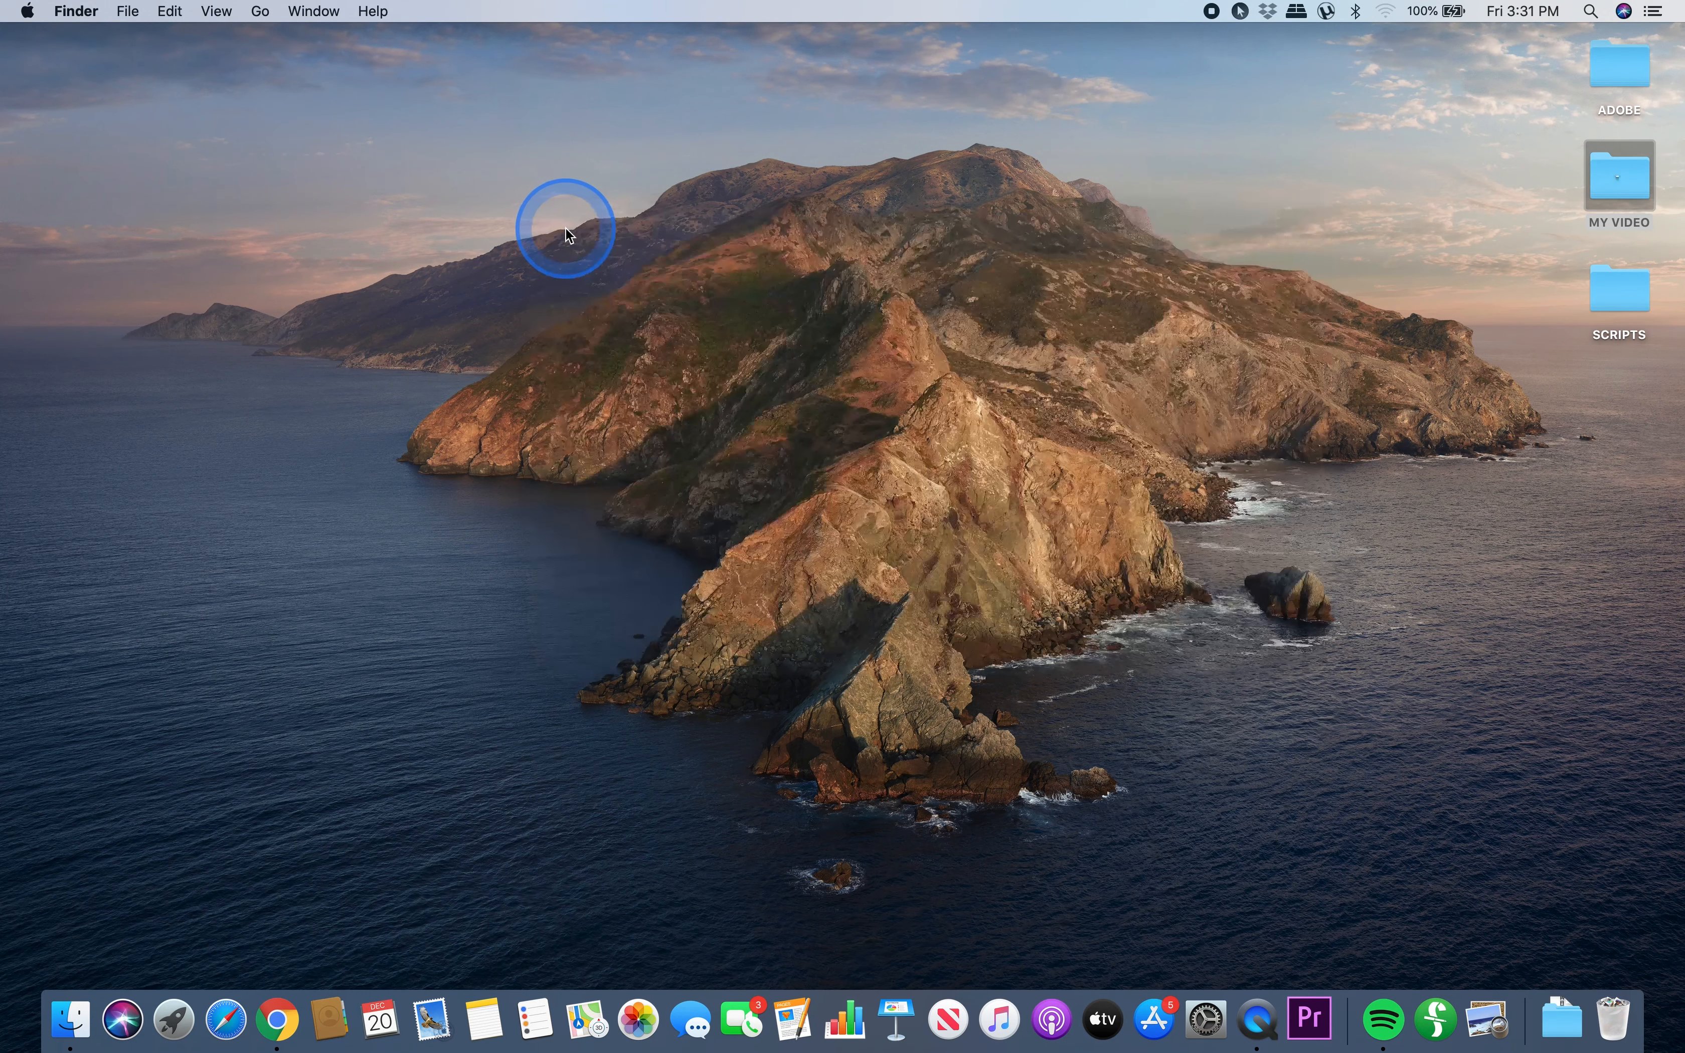
- Switch to Premiere Pro and start a new project named Los Angeles
click(1309, 1019)
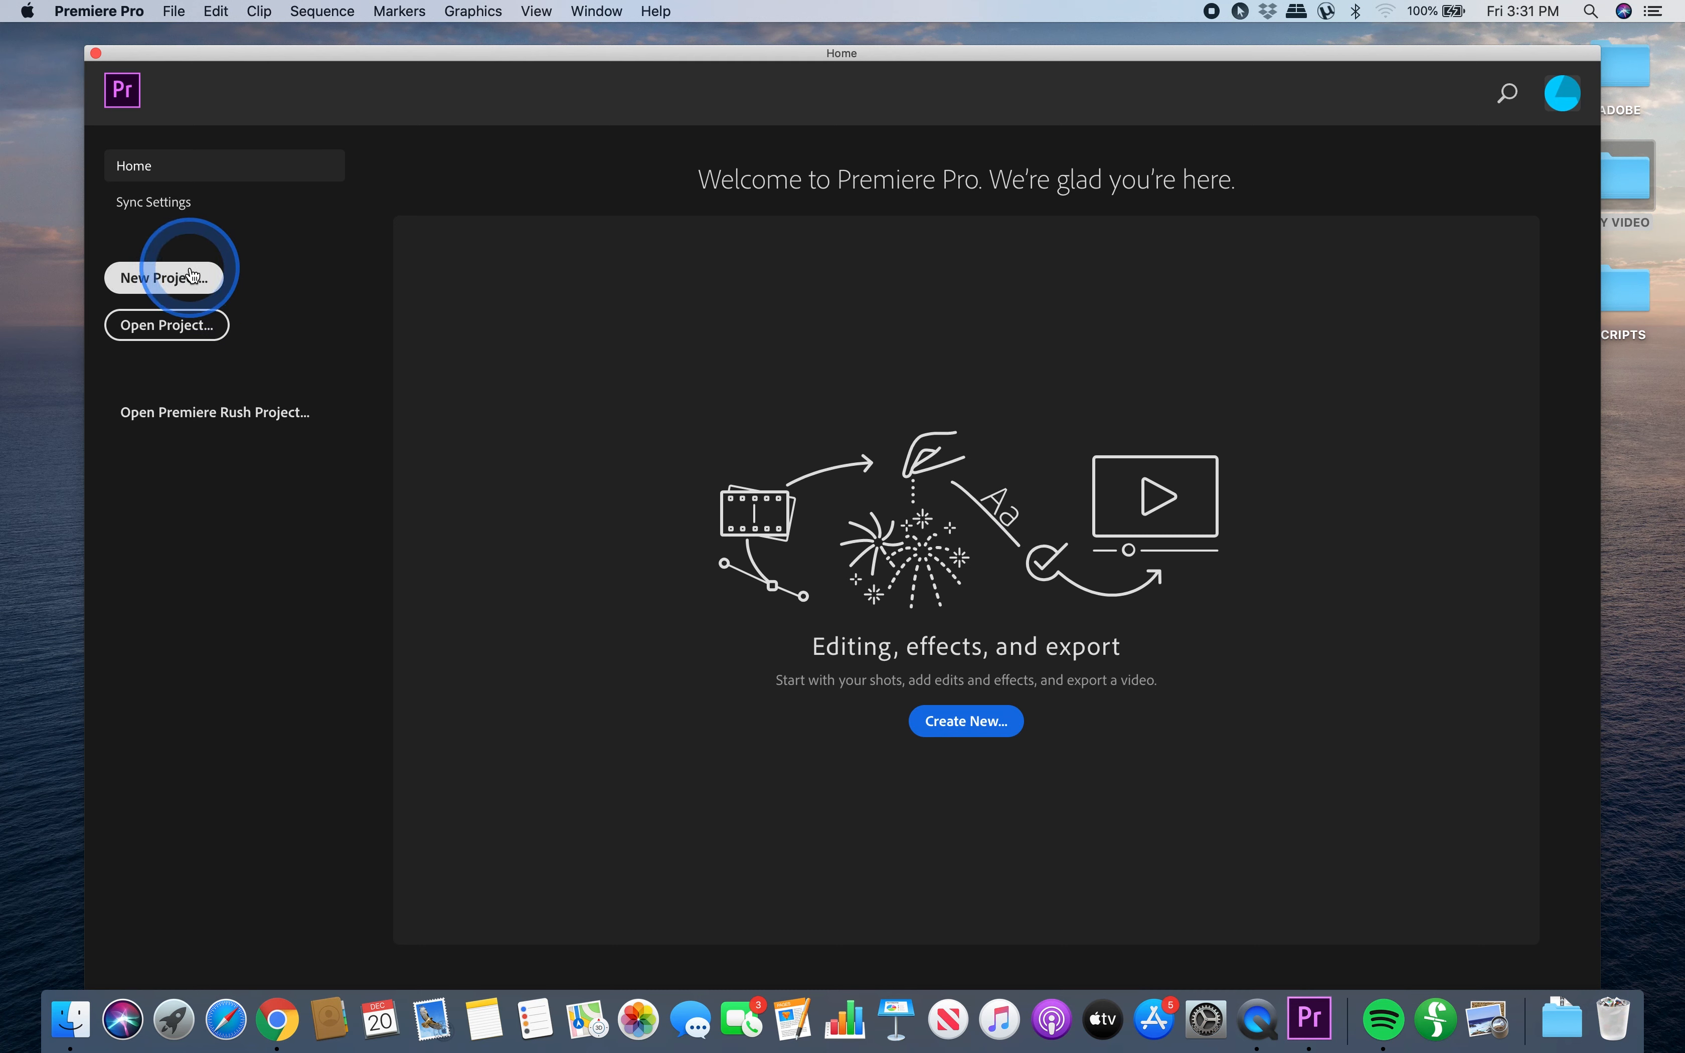
click(158, 328)
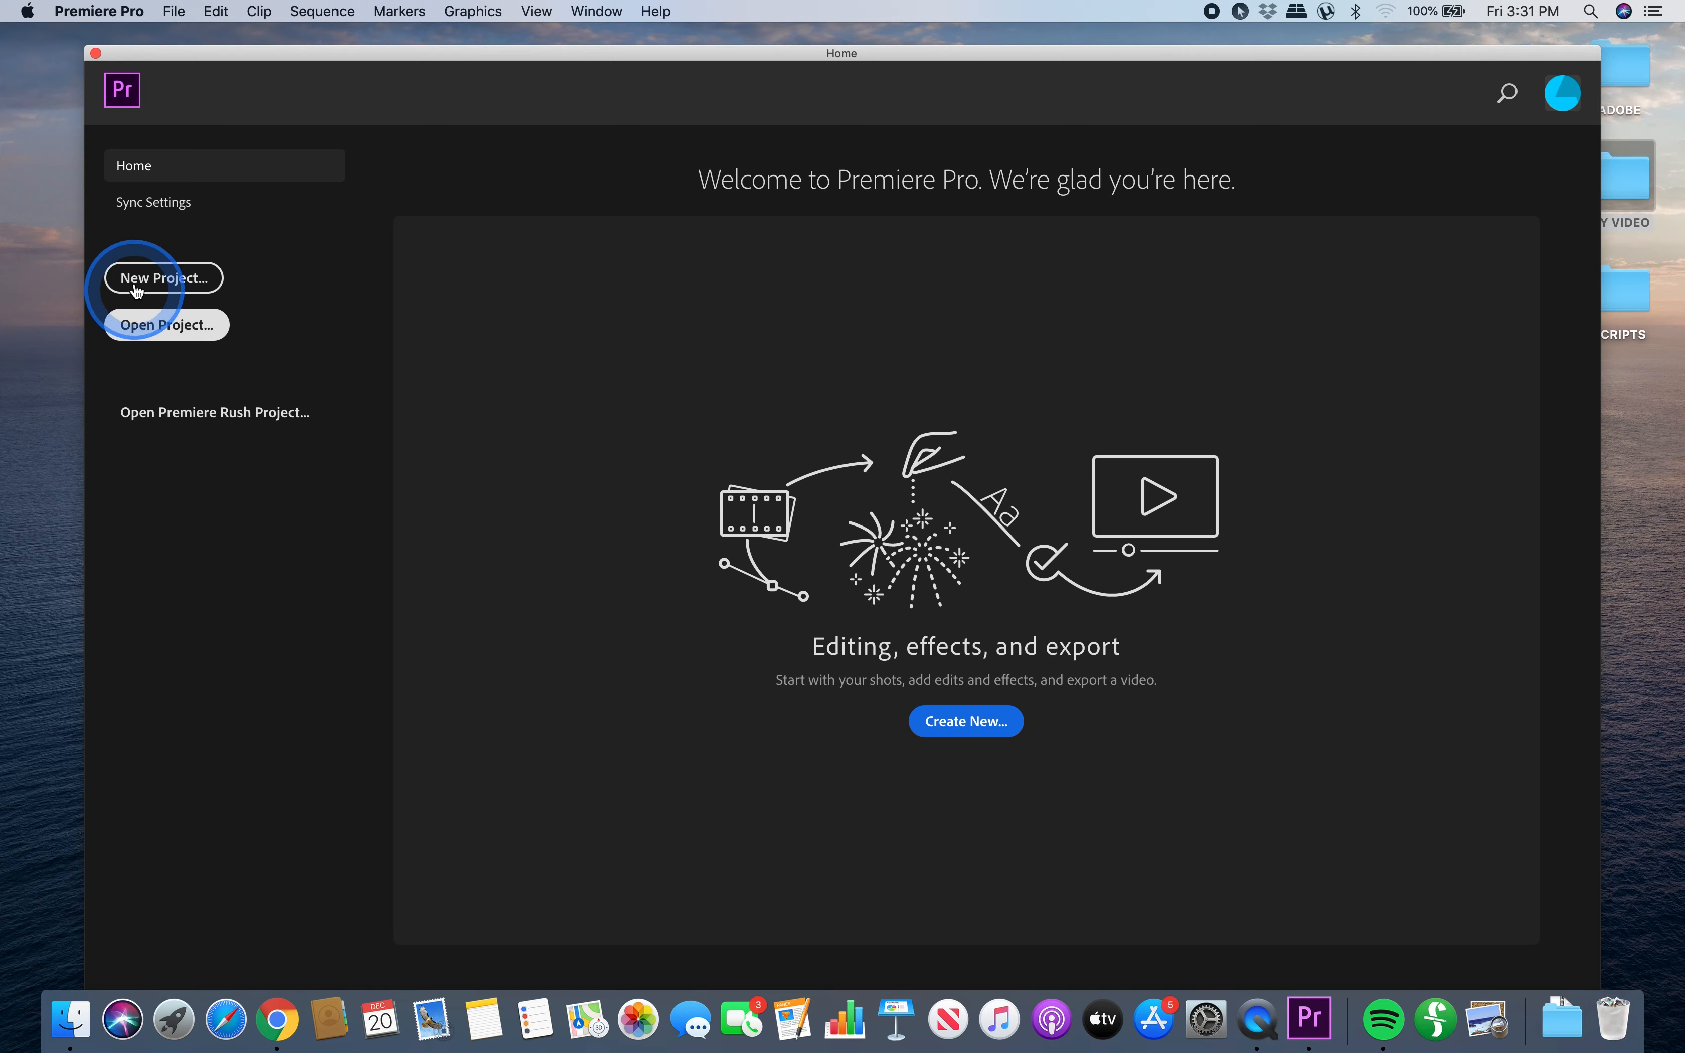
click(156, 273)
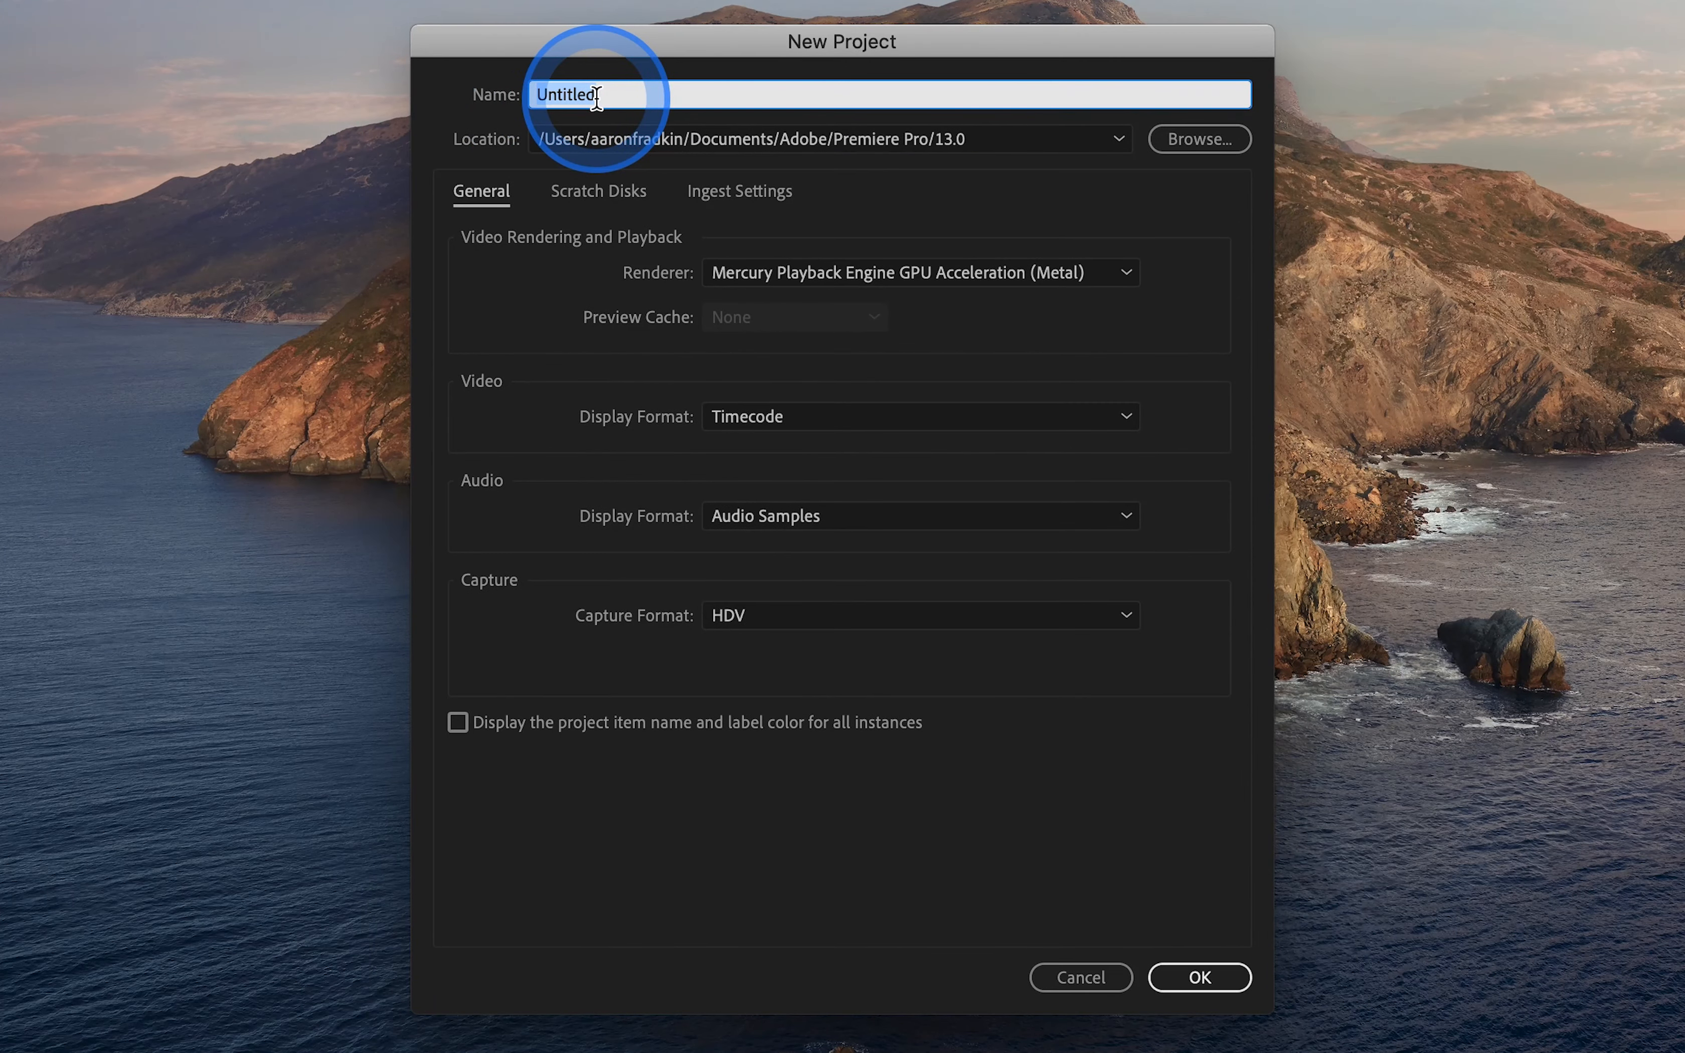
text(Los Angeles)
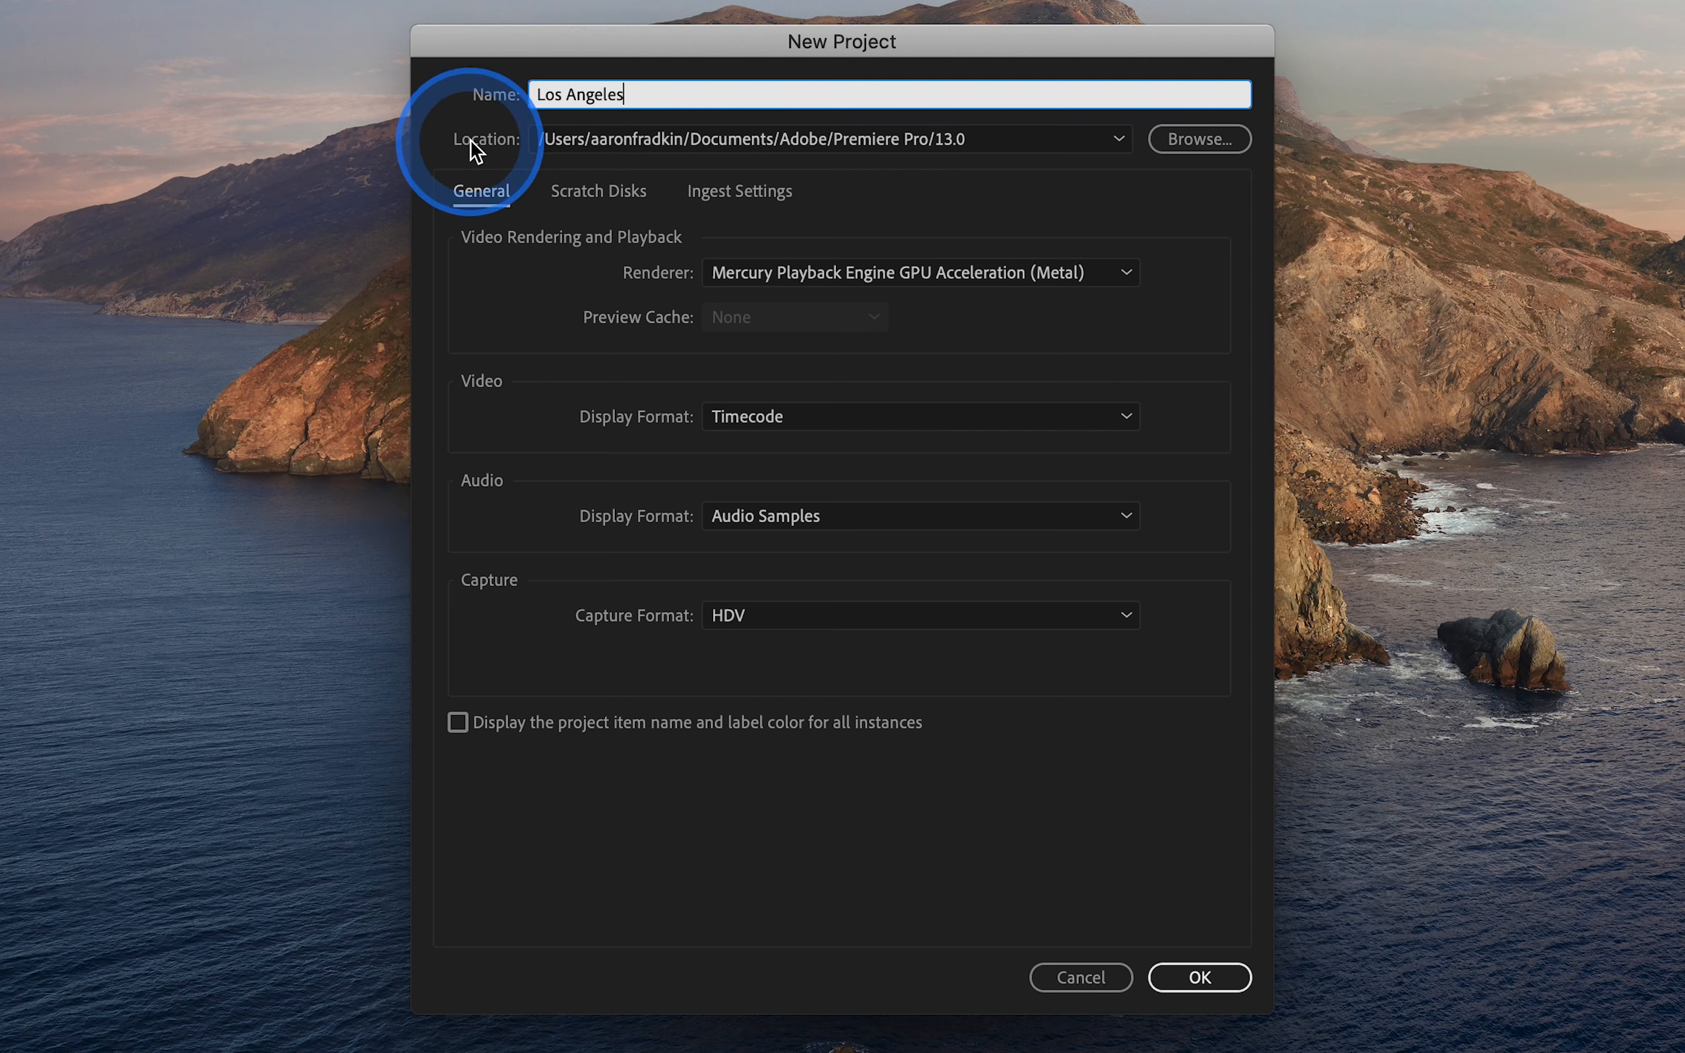
- Set the project's location to the MY VIDEO folder on the Desktop and create the project
click(1190, 141)
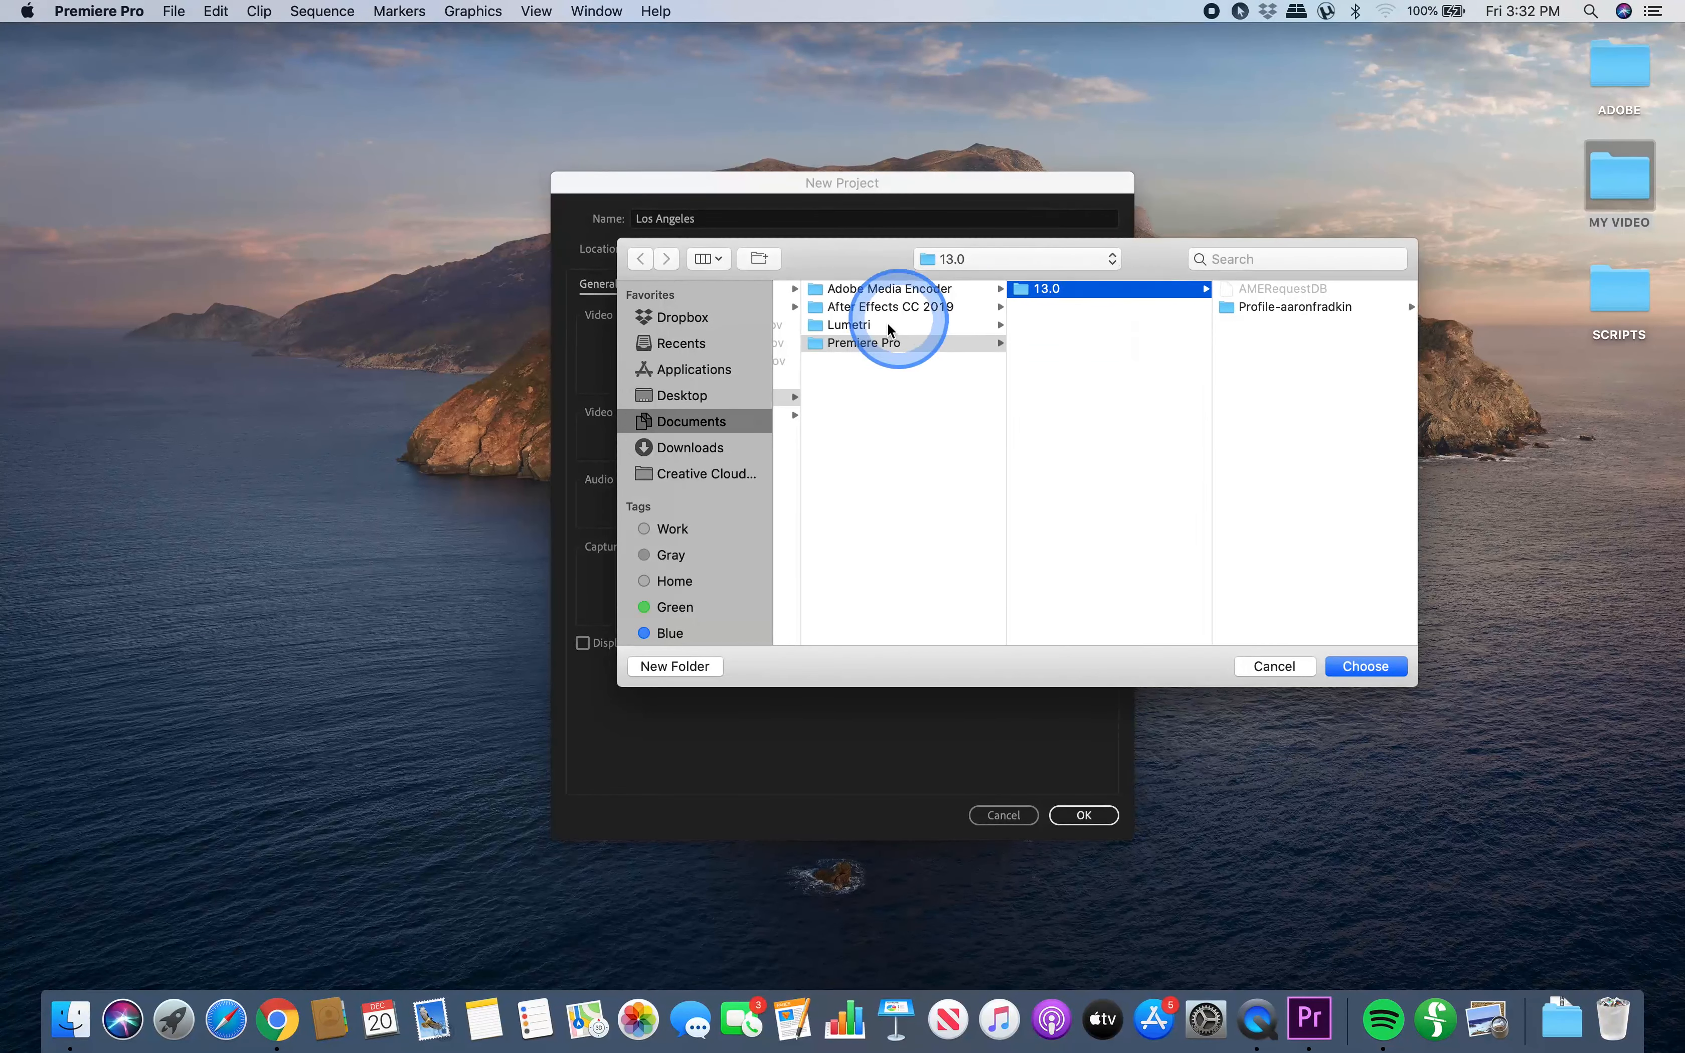
click(673, 397)
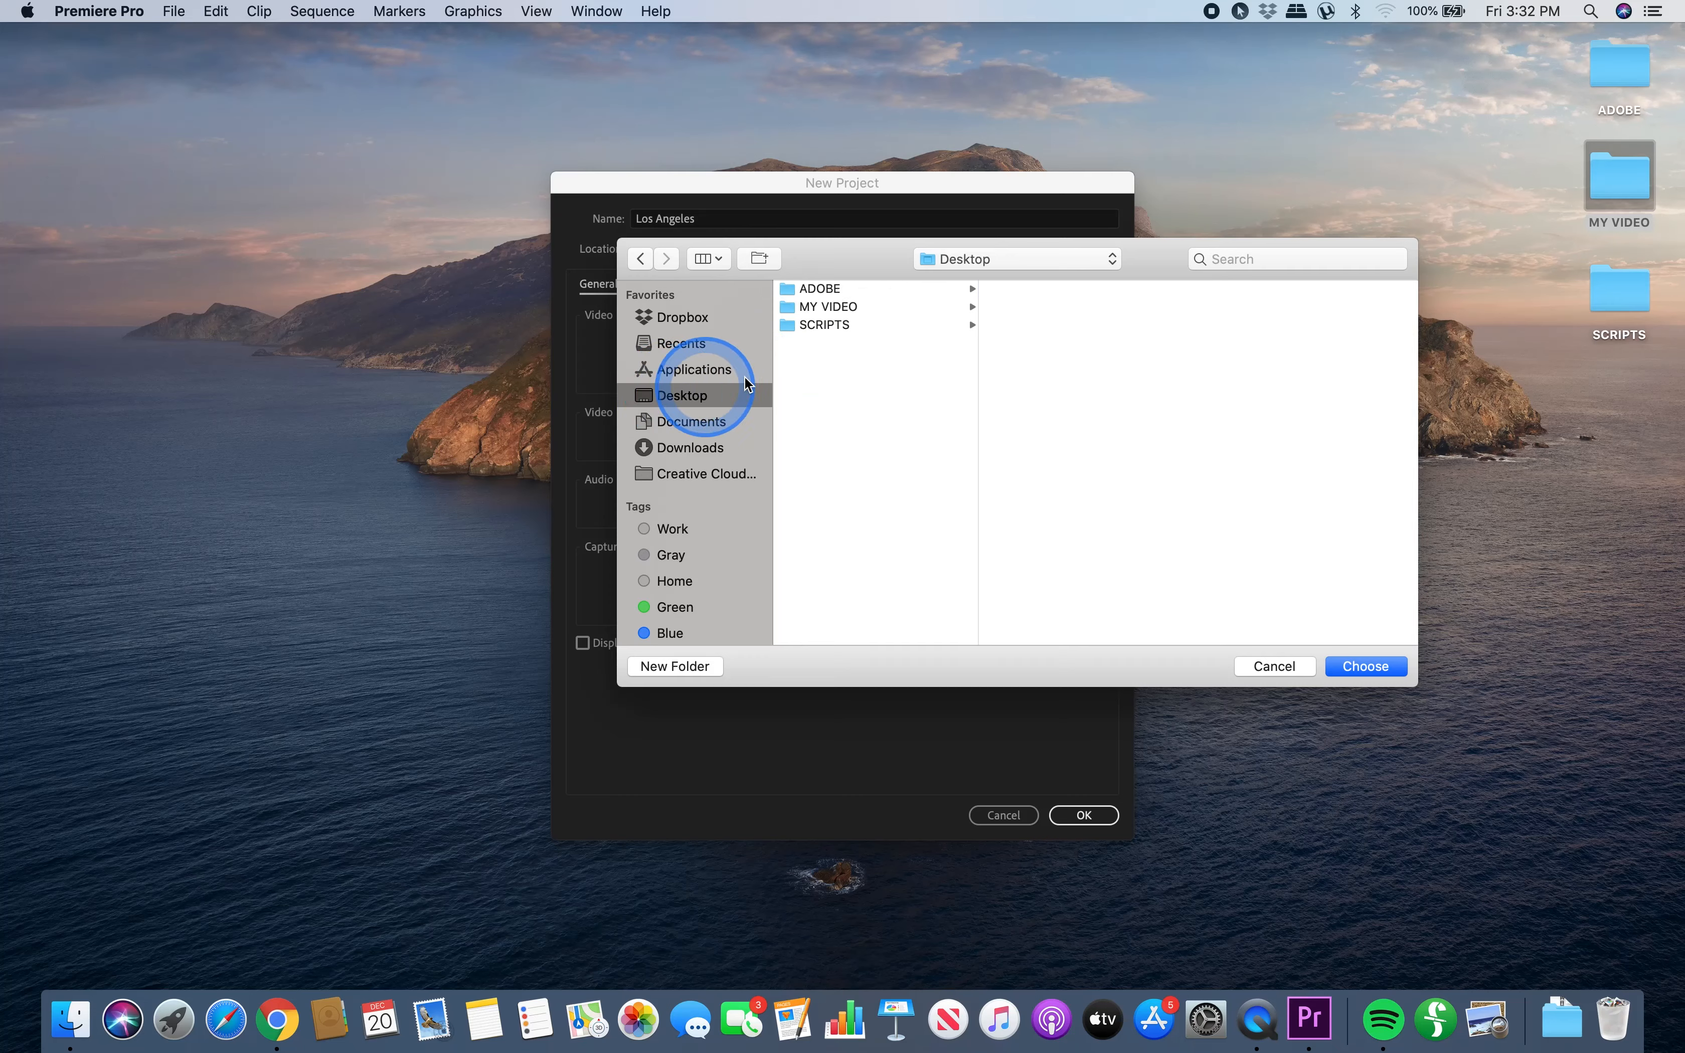
click(837, 307)
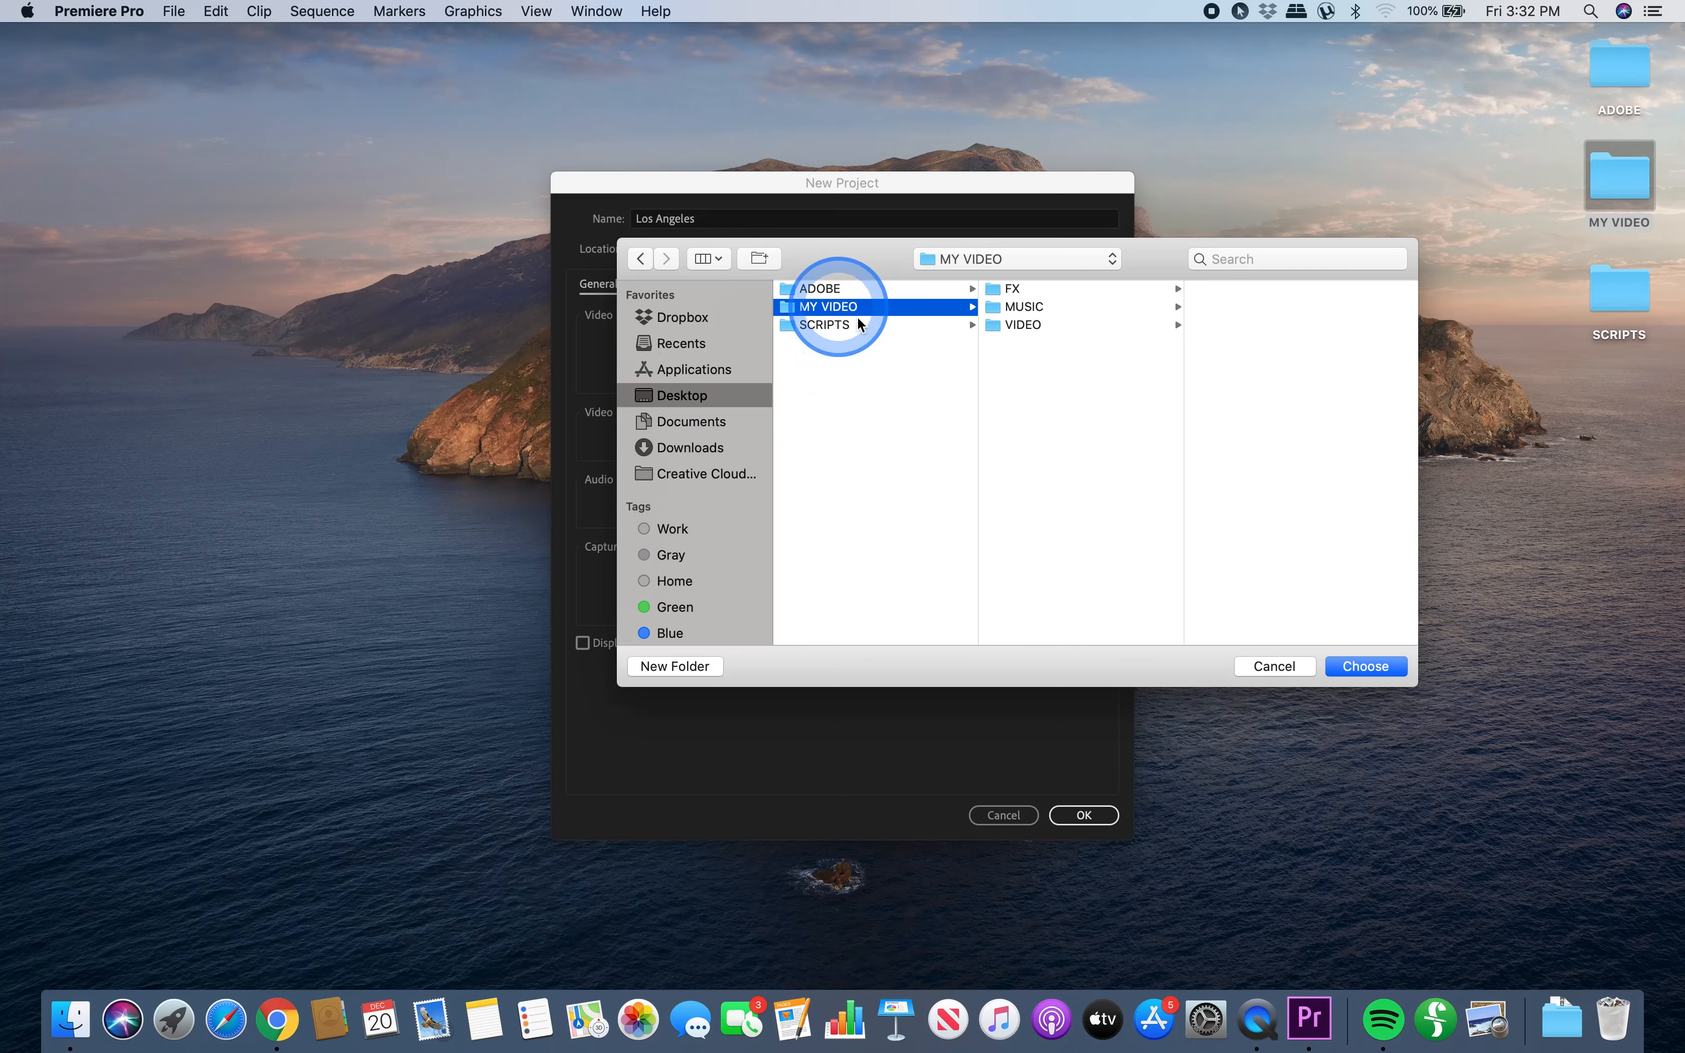
click(1357, 667)
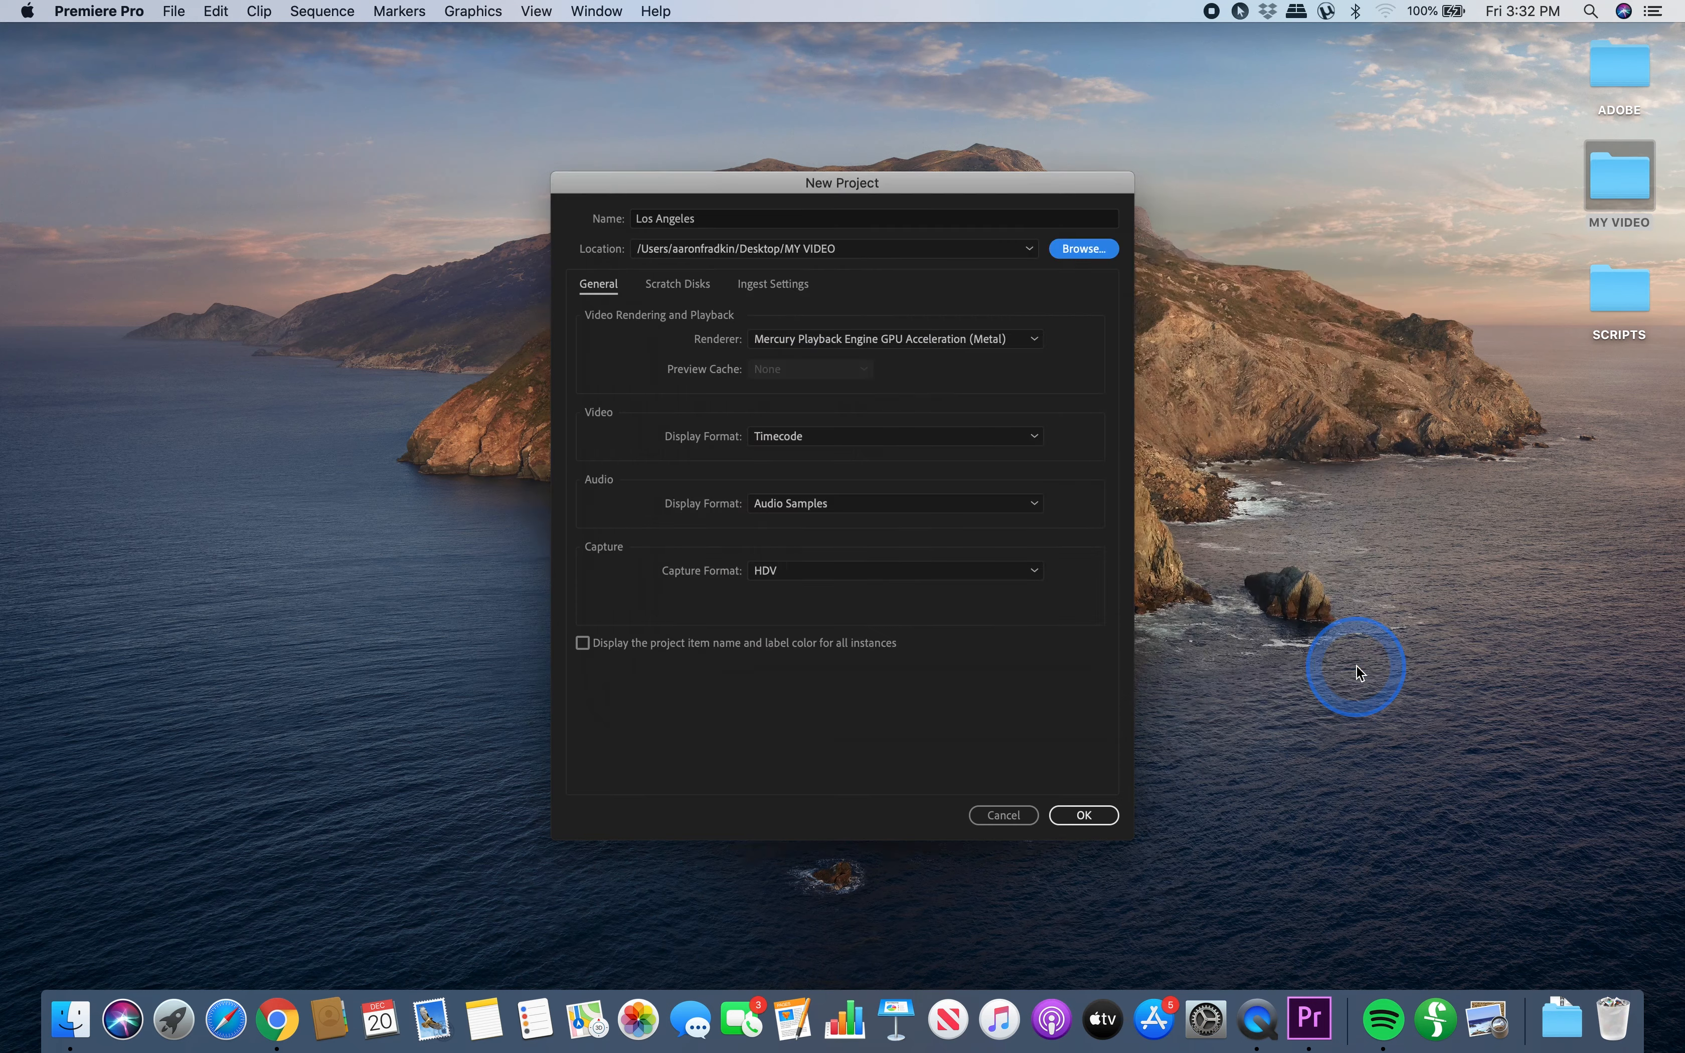
click(1094, 813)
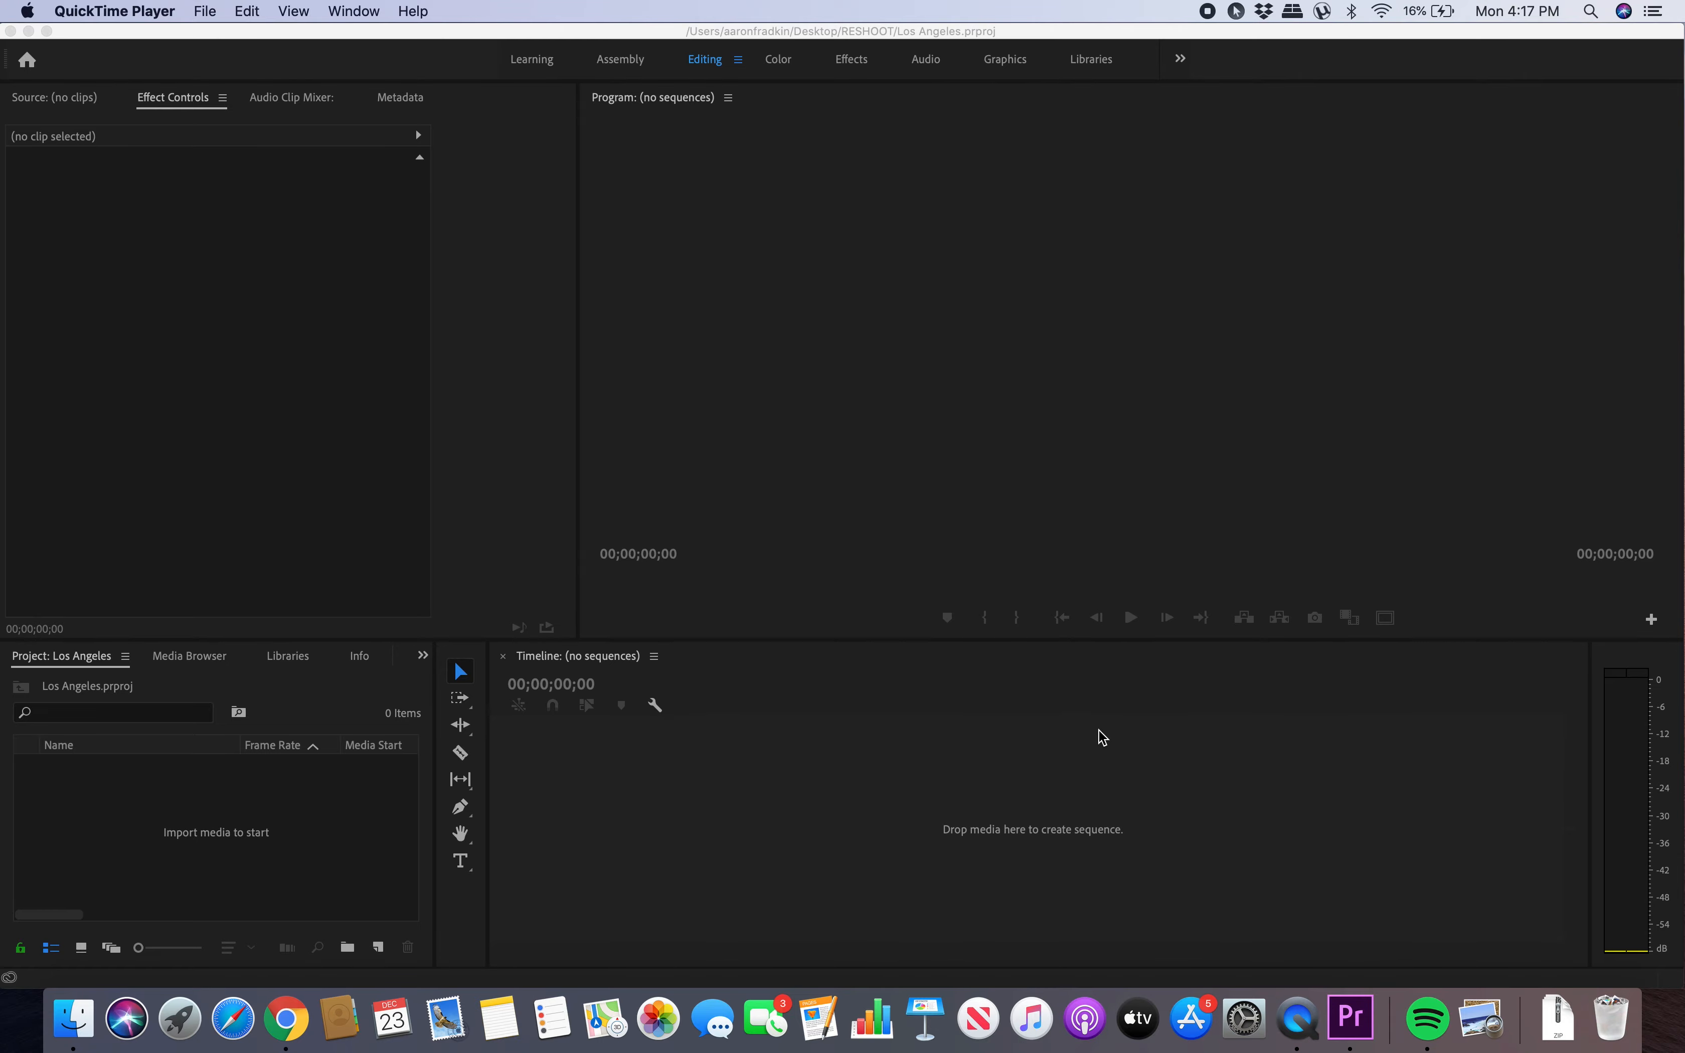
- Set the workspace layout to Editing
click(1102, 737)
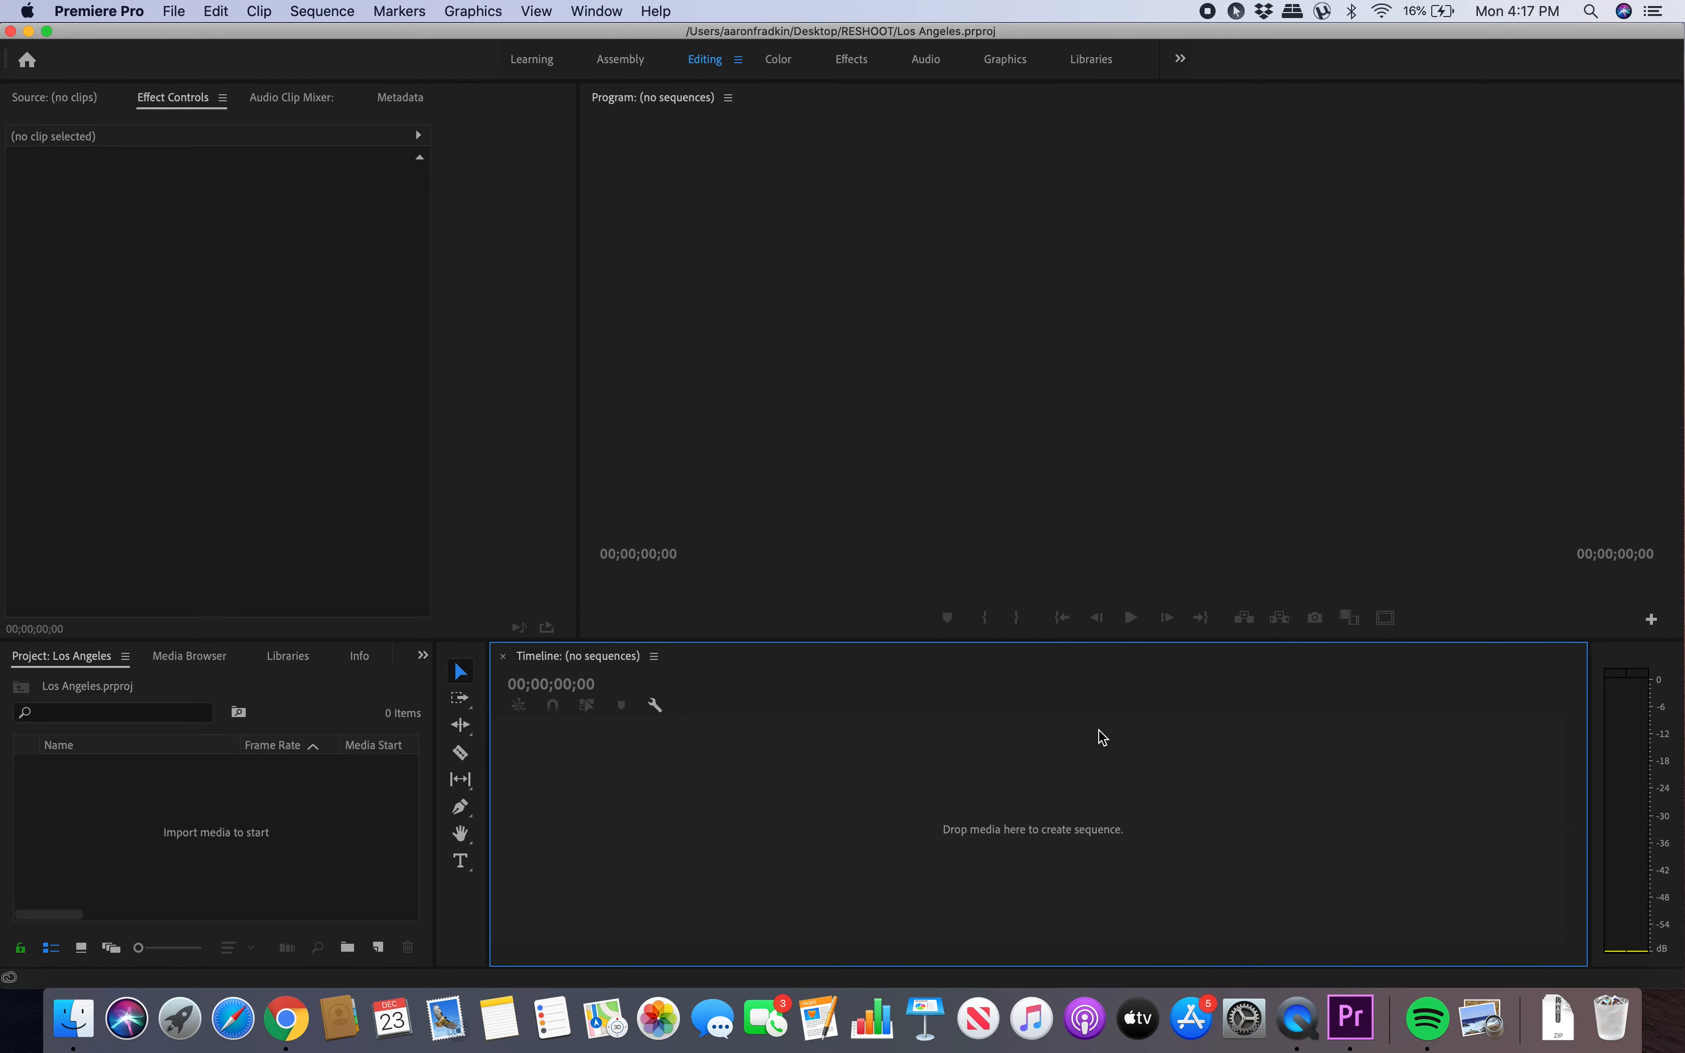
click(596, 12)
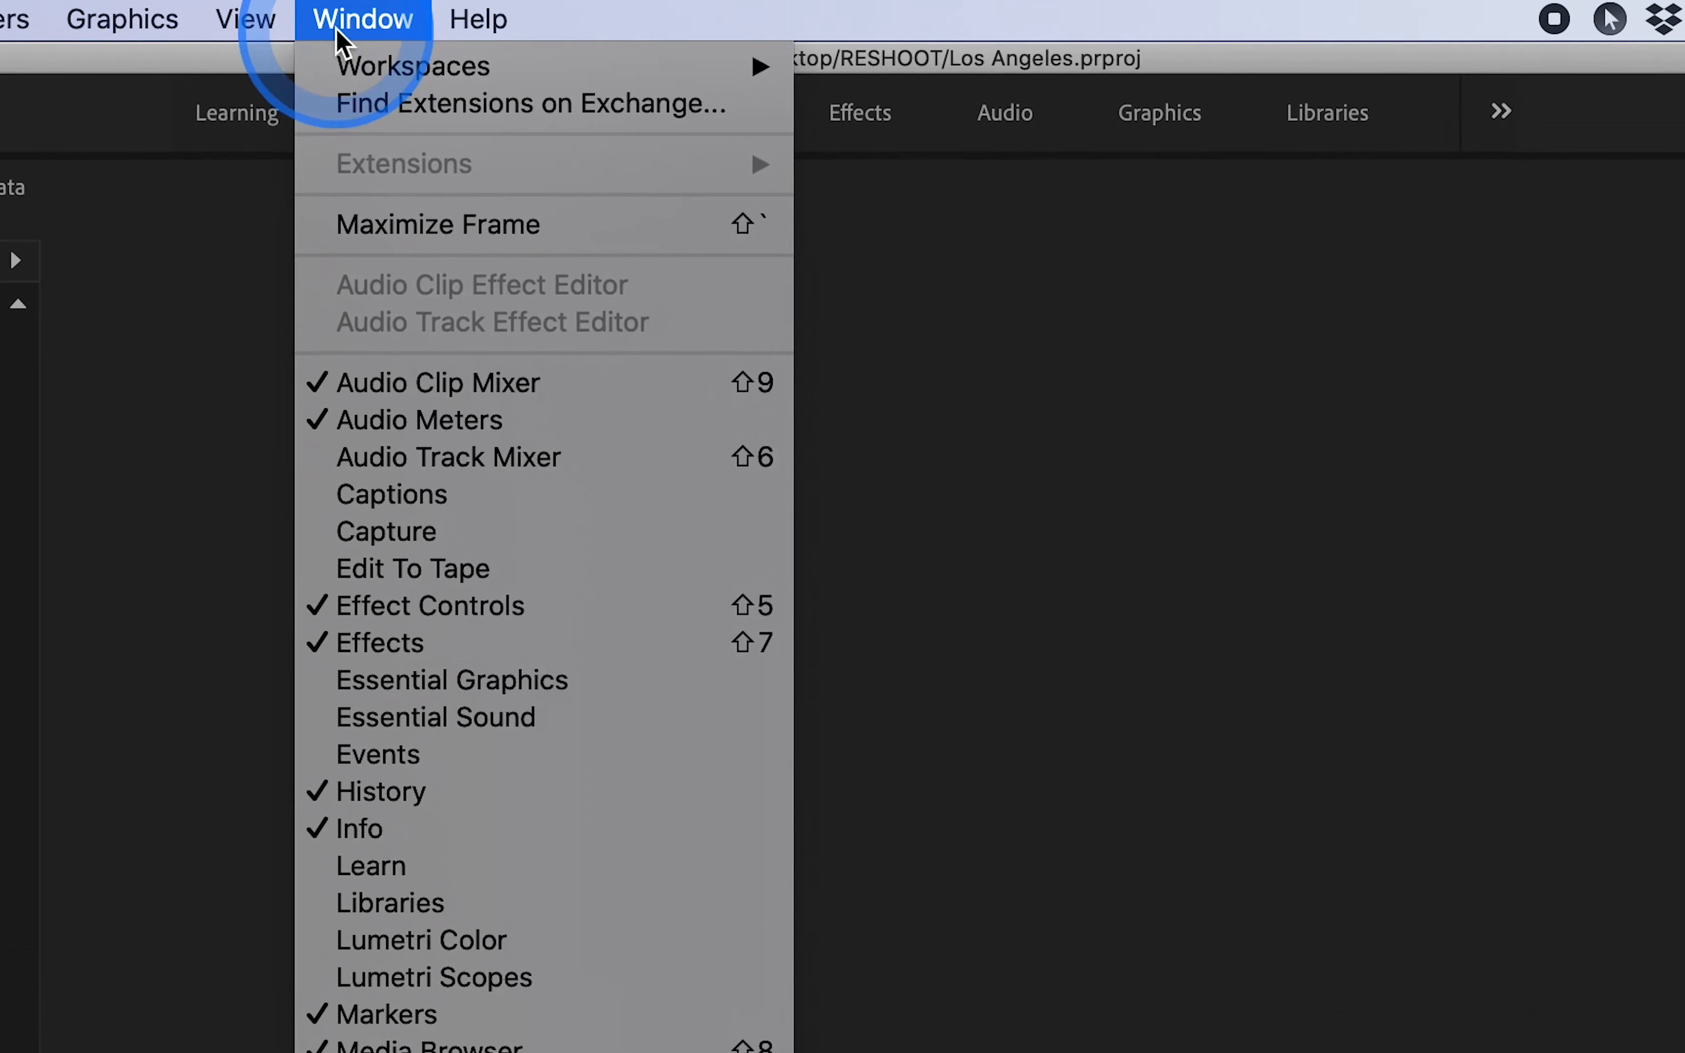
mouse_move(587, 36)
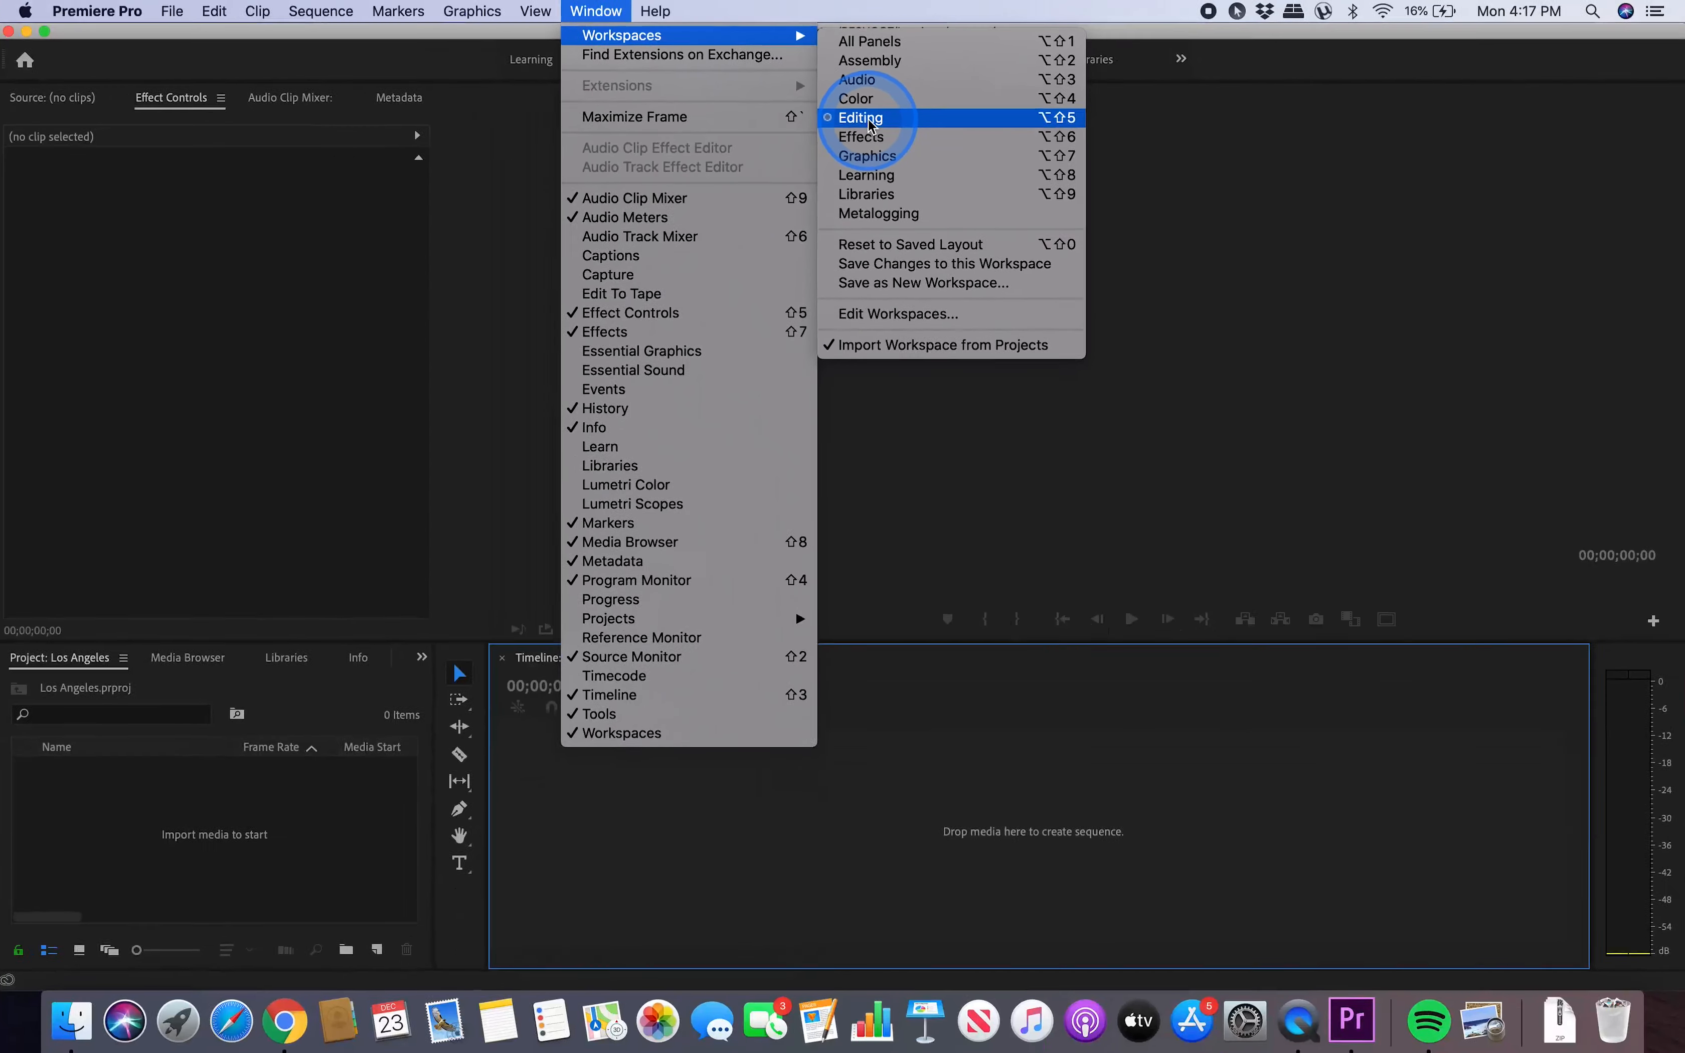
click(869, 119)
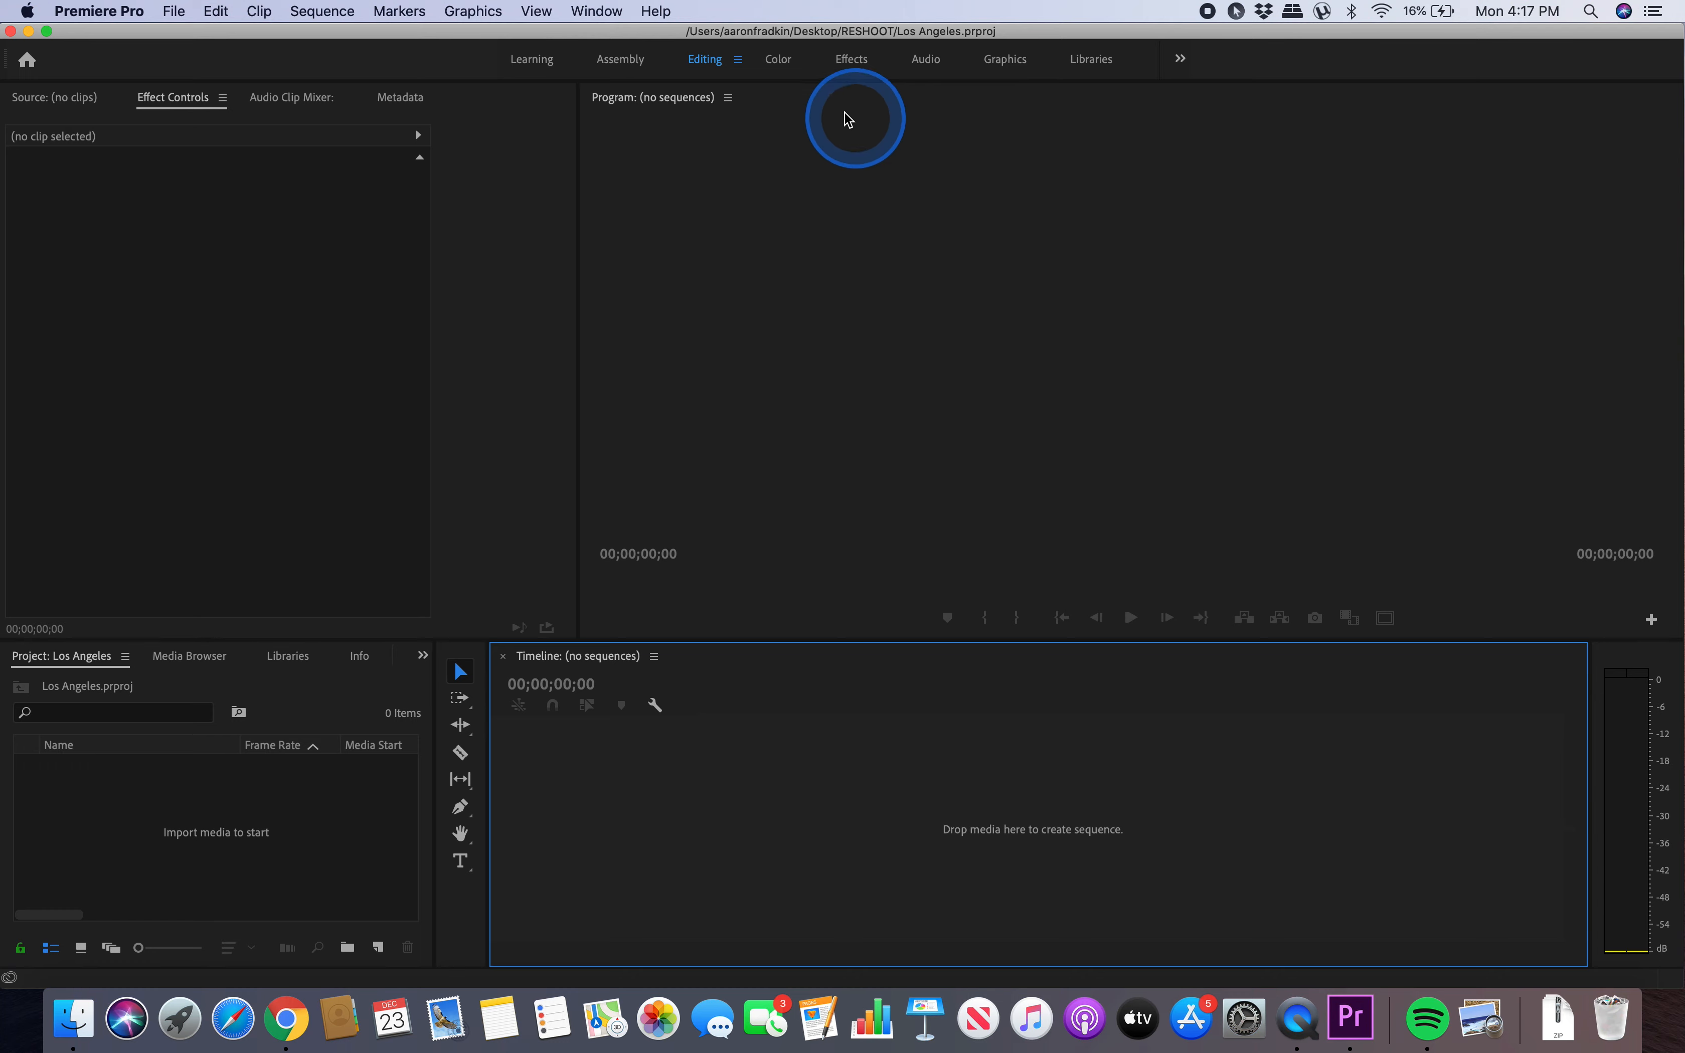
click(592, 15)
mouse_move(699, 38)
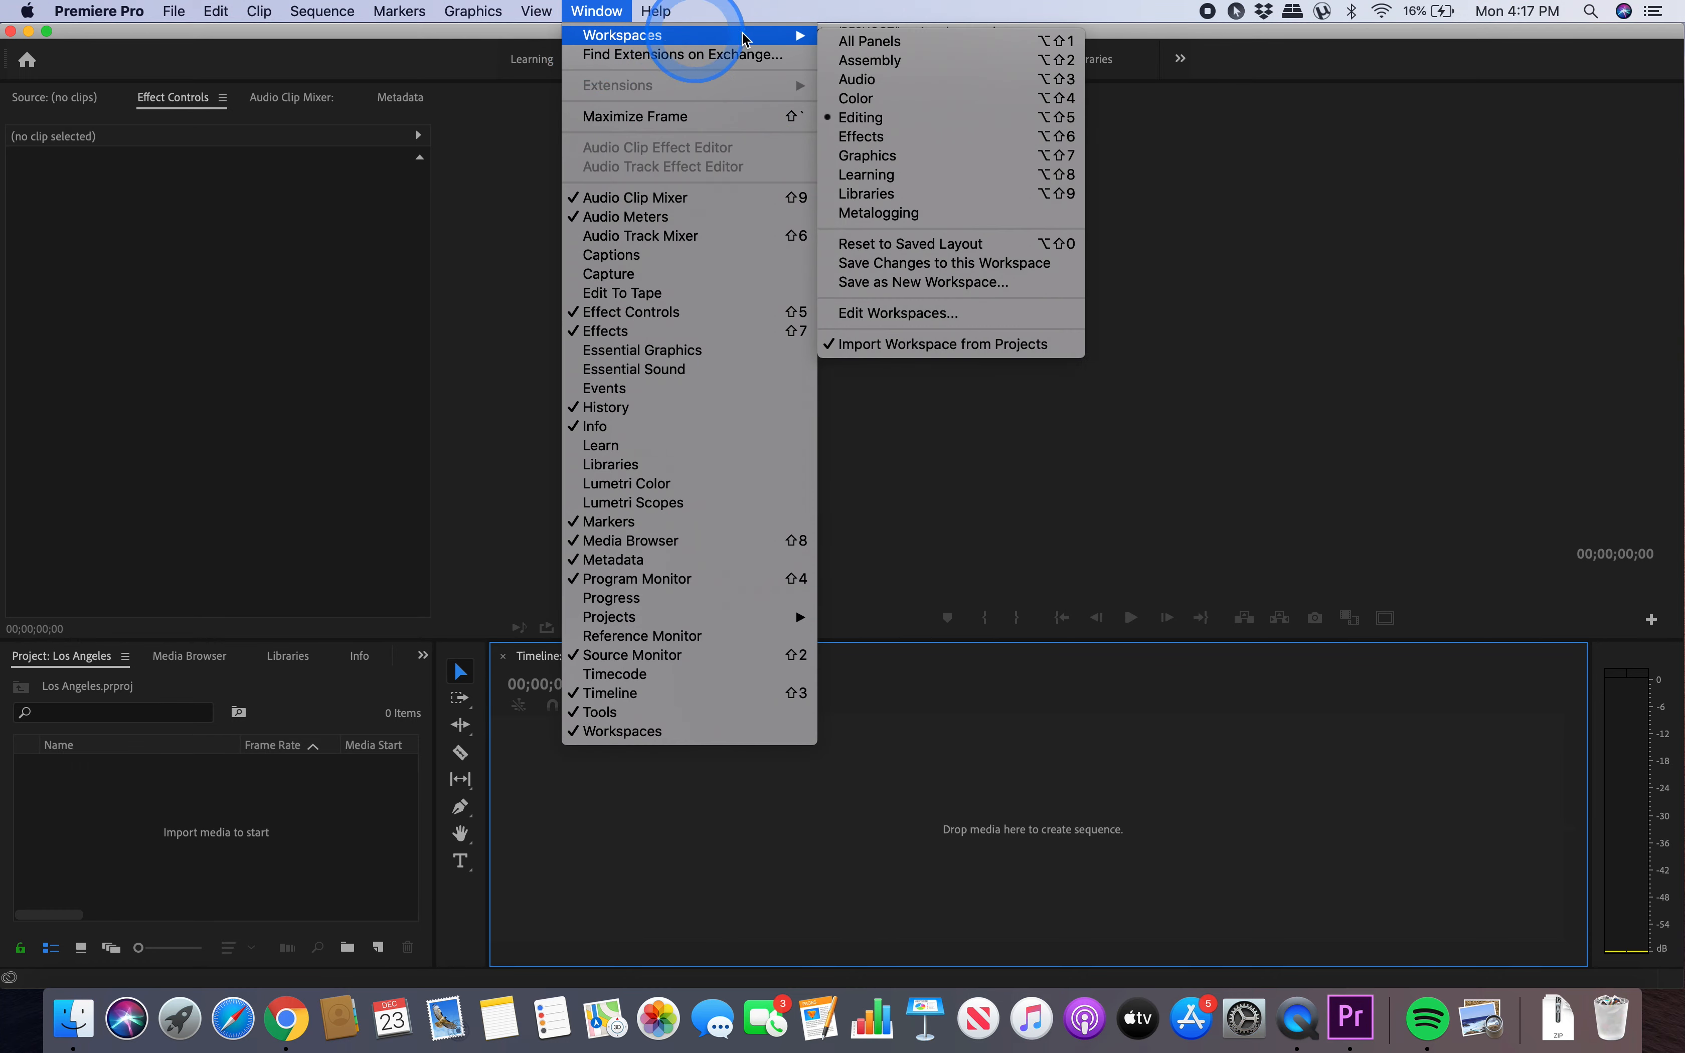
click(880, 119)
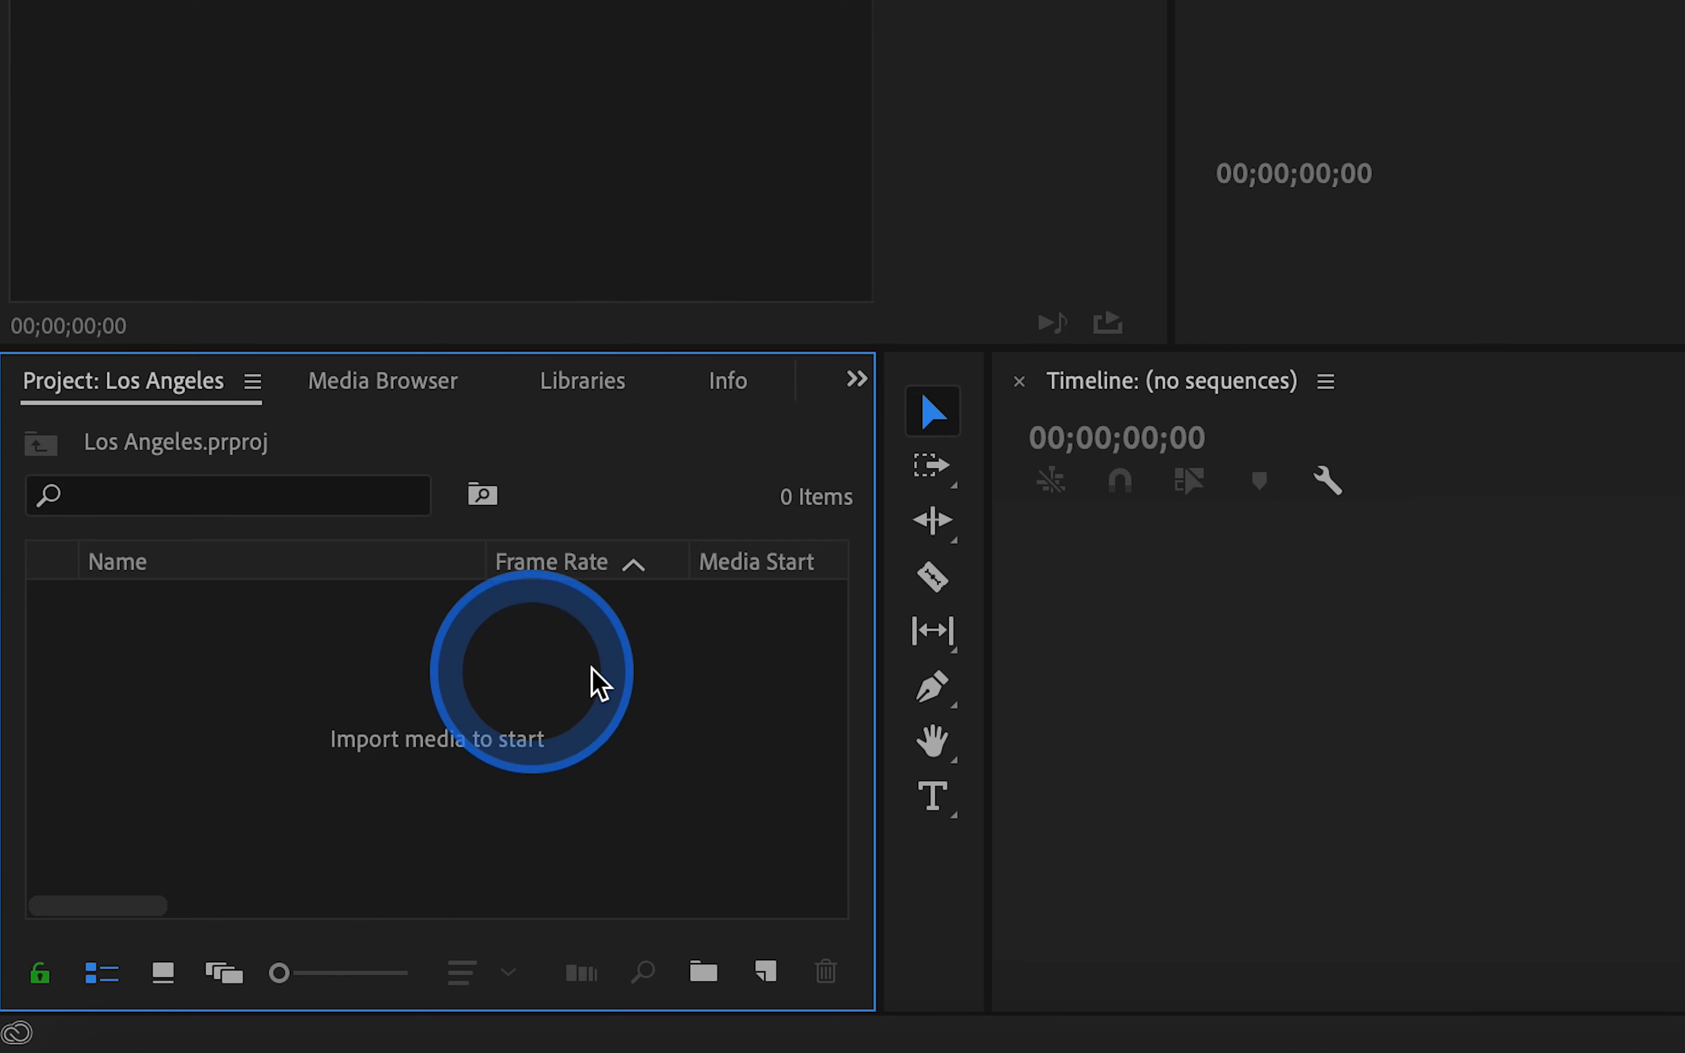
- Show the Source monitor in place of Effect Controls and focus the Program monitor
click(731, 705)
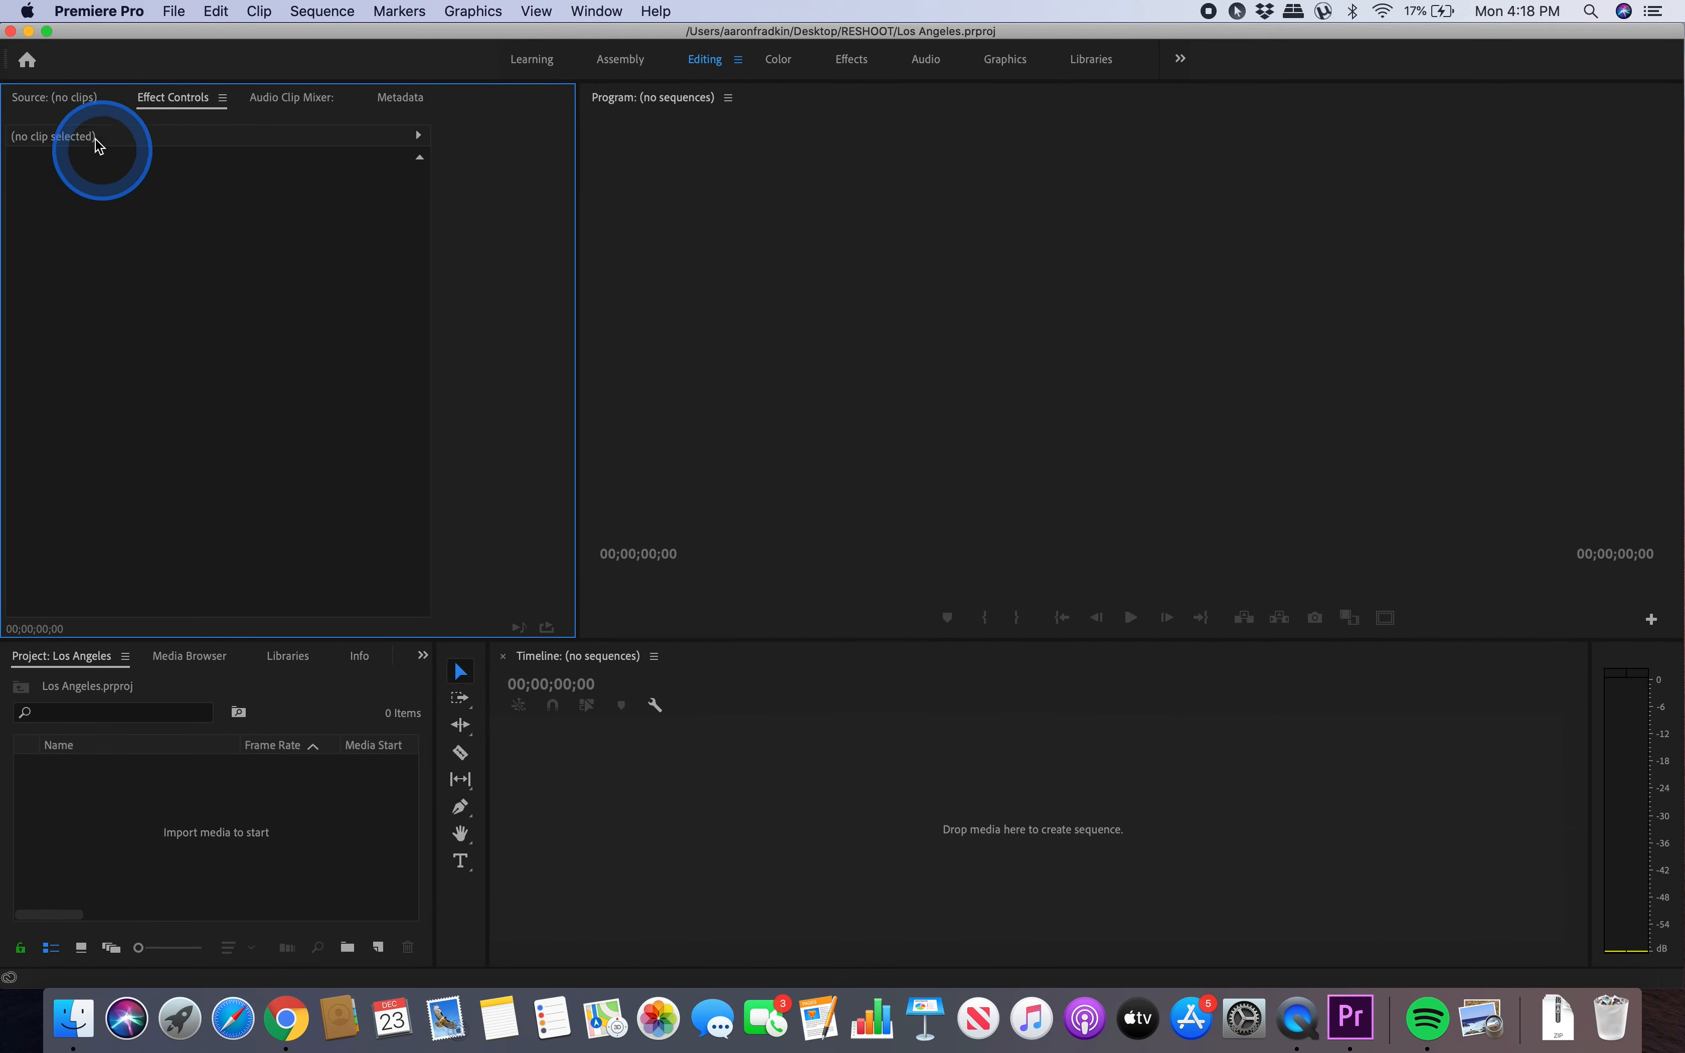
click(68, 101)
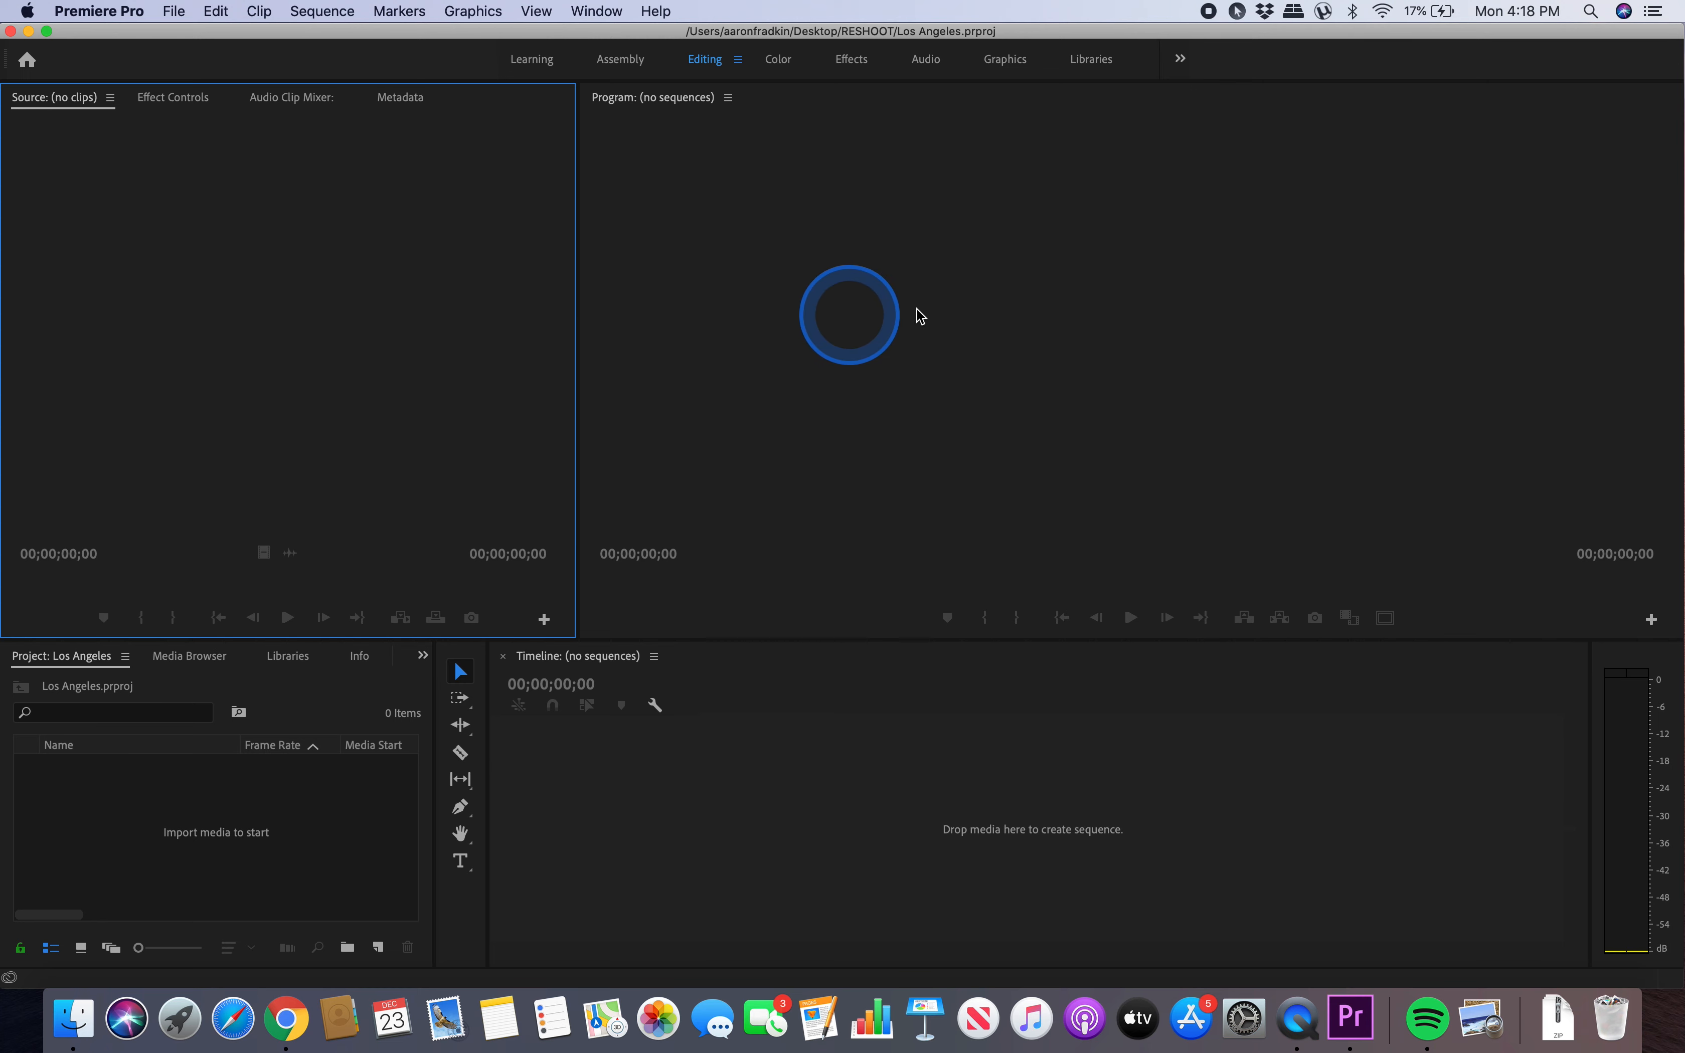
click(1095, 298)
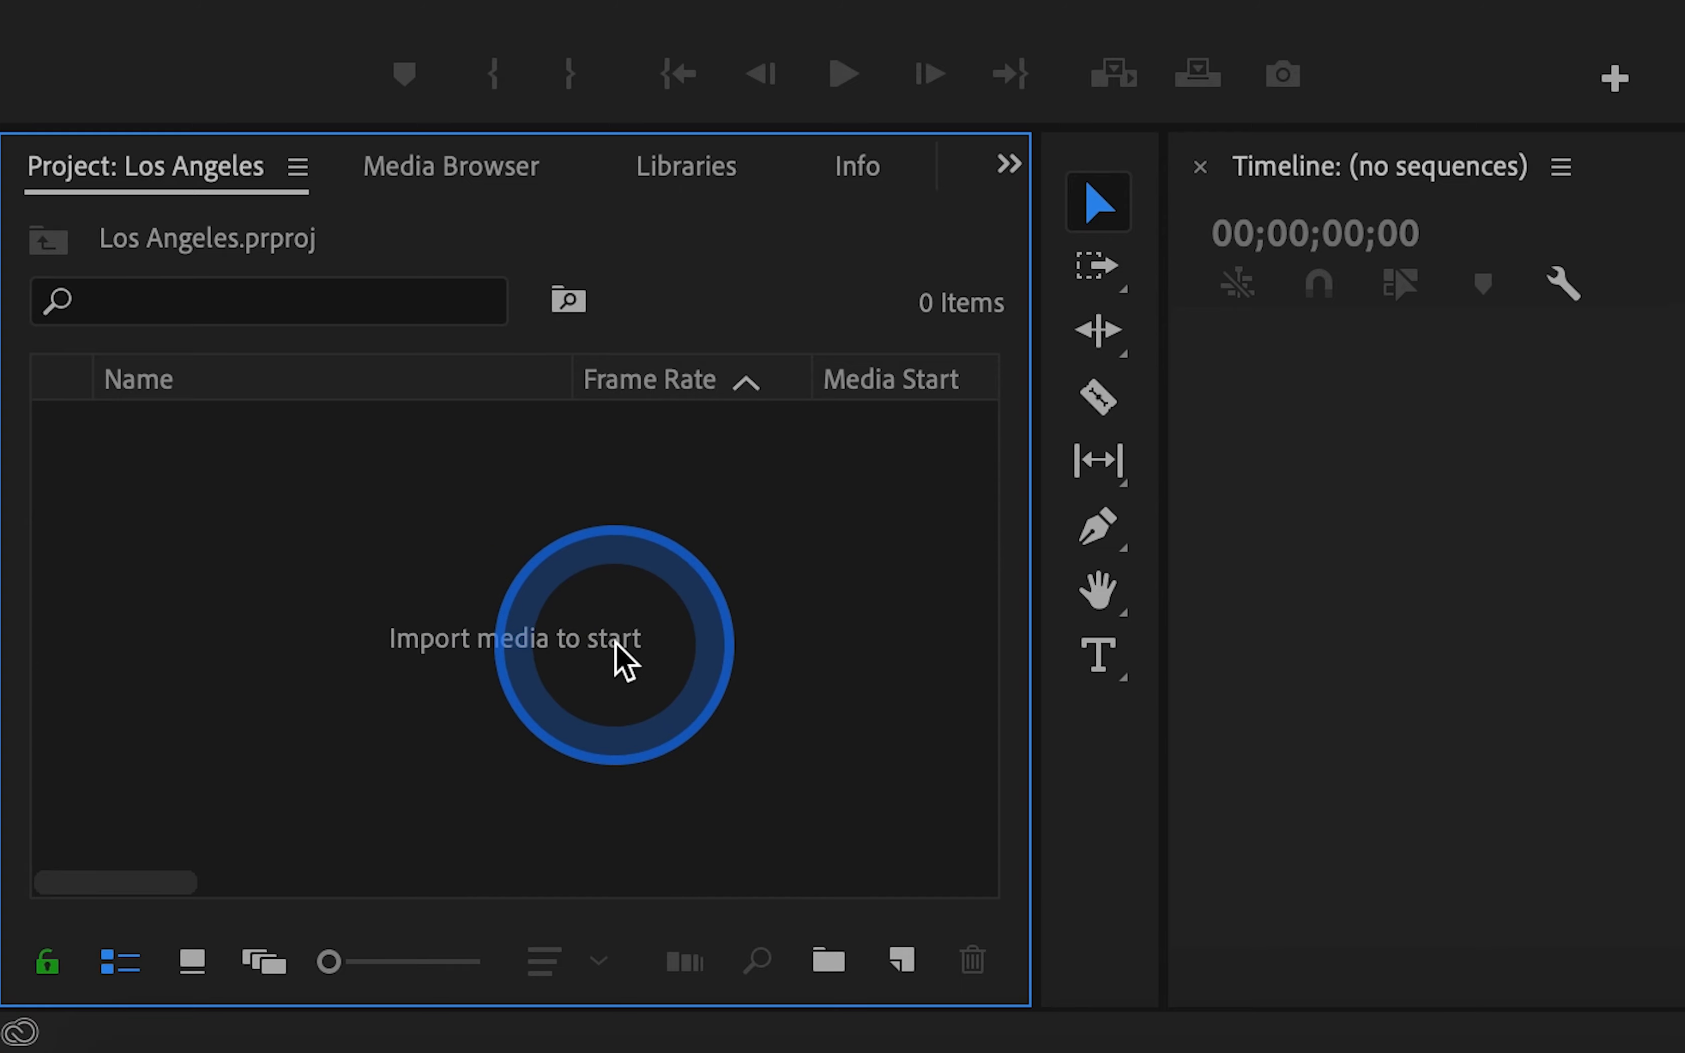
- Import the VIDEO folder from MY VIDEO on the Desktop into the project
double_click(617, 691)
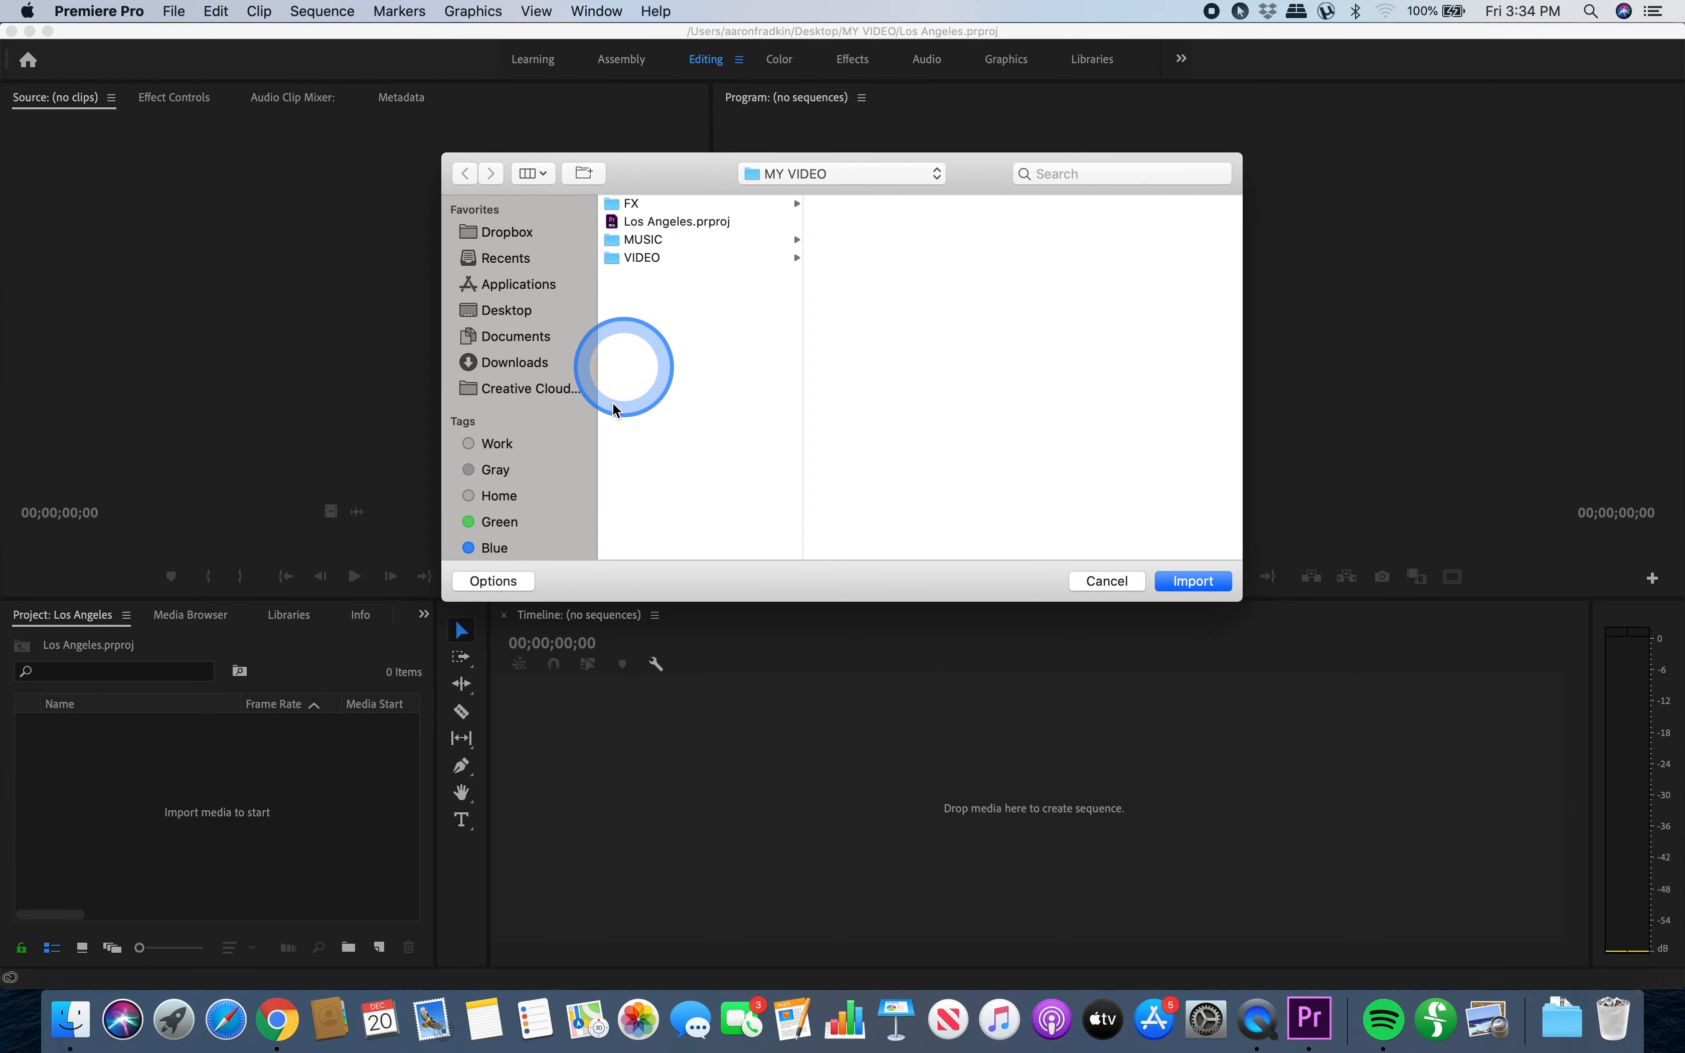
click(1107, 581)
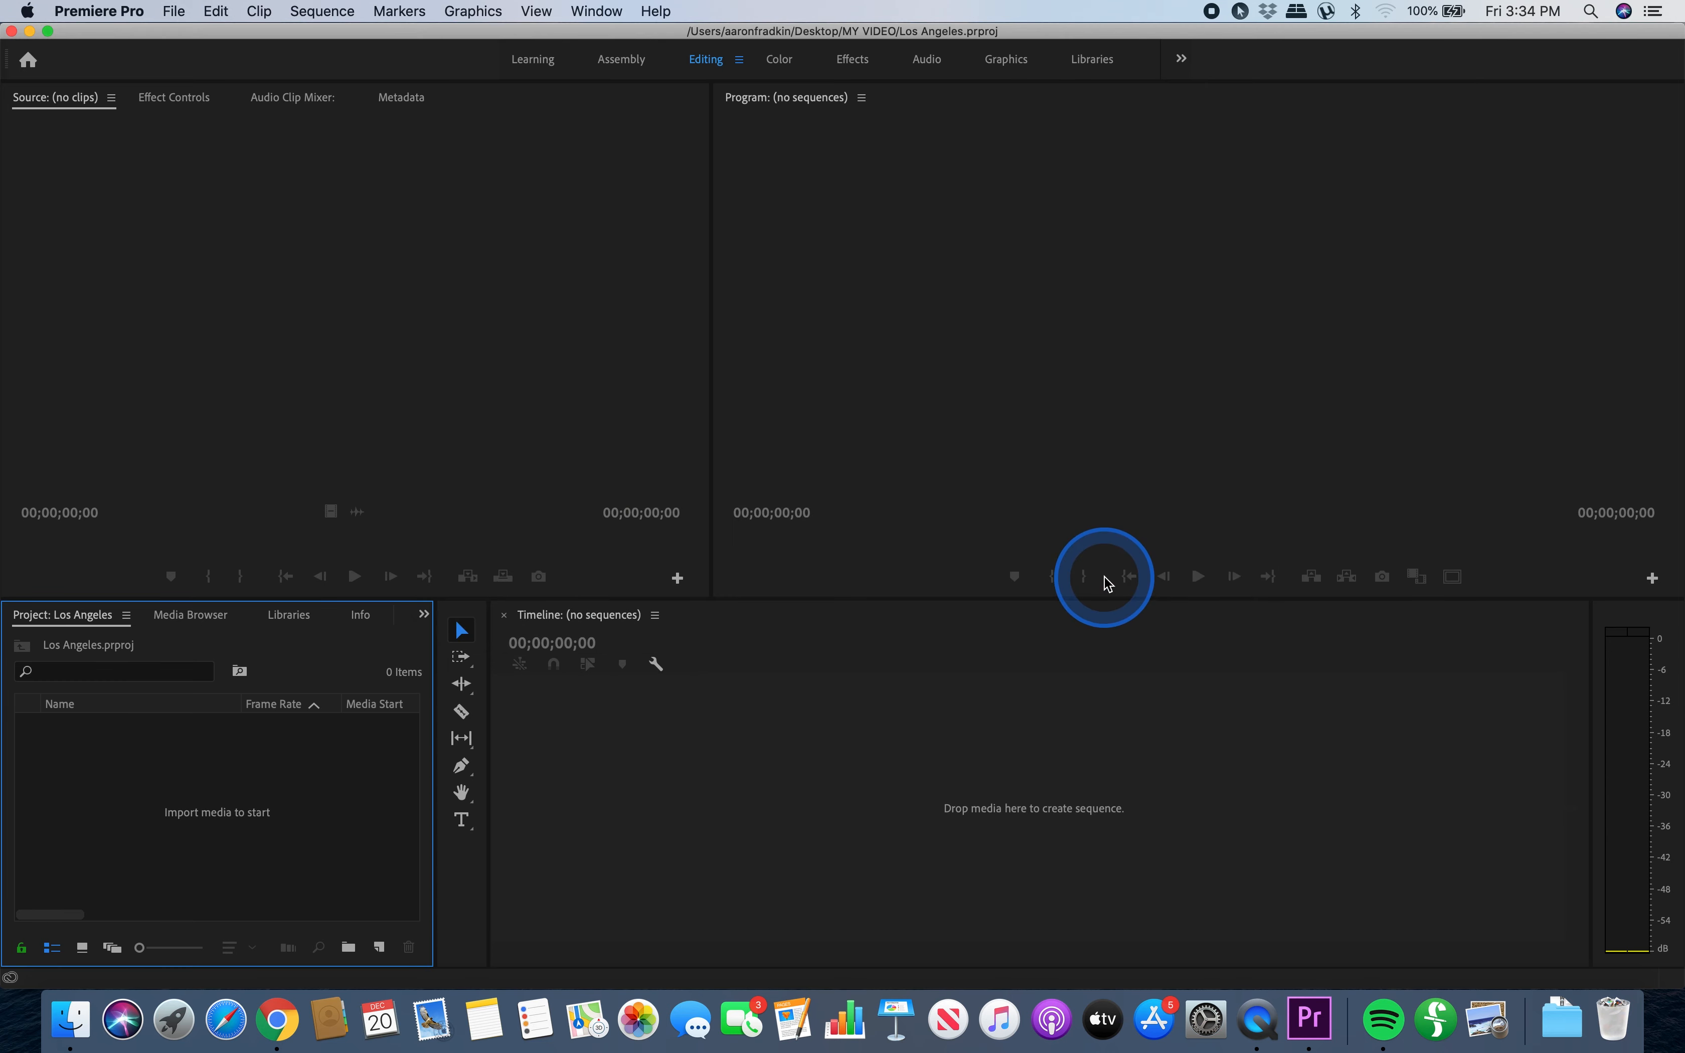
click(173, 11)
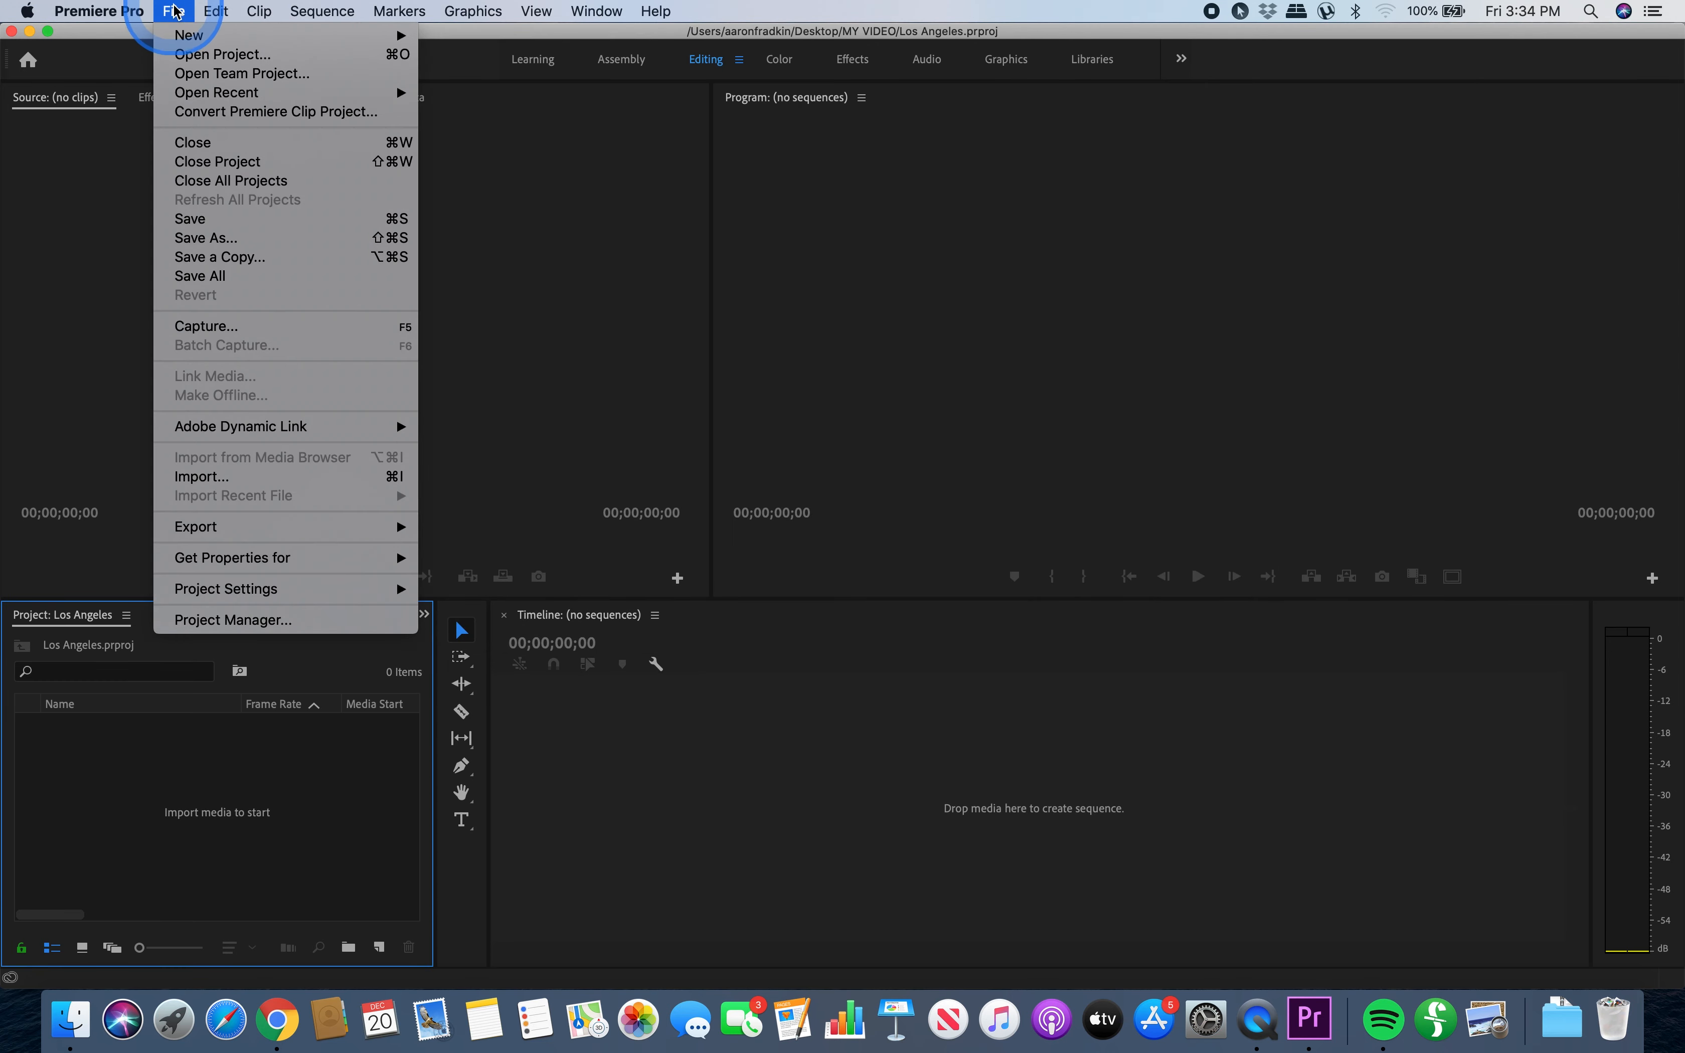
click(201, 479)
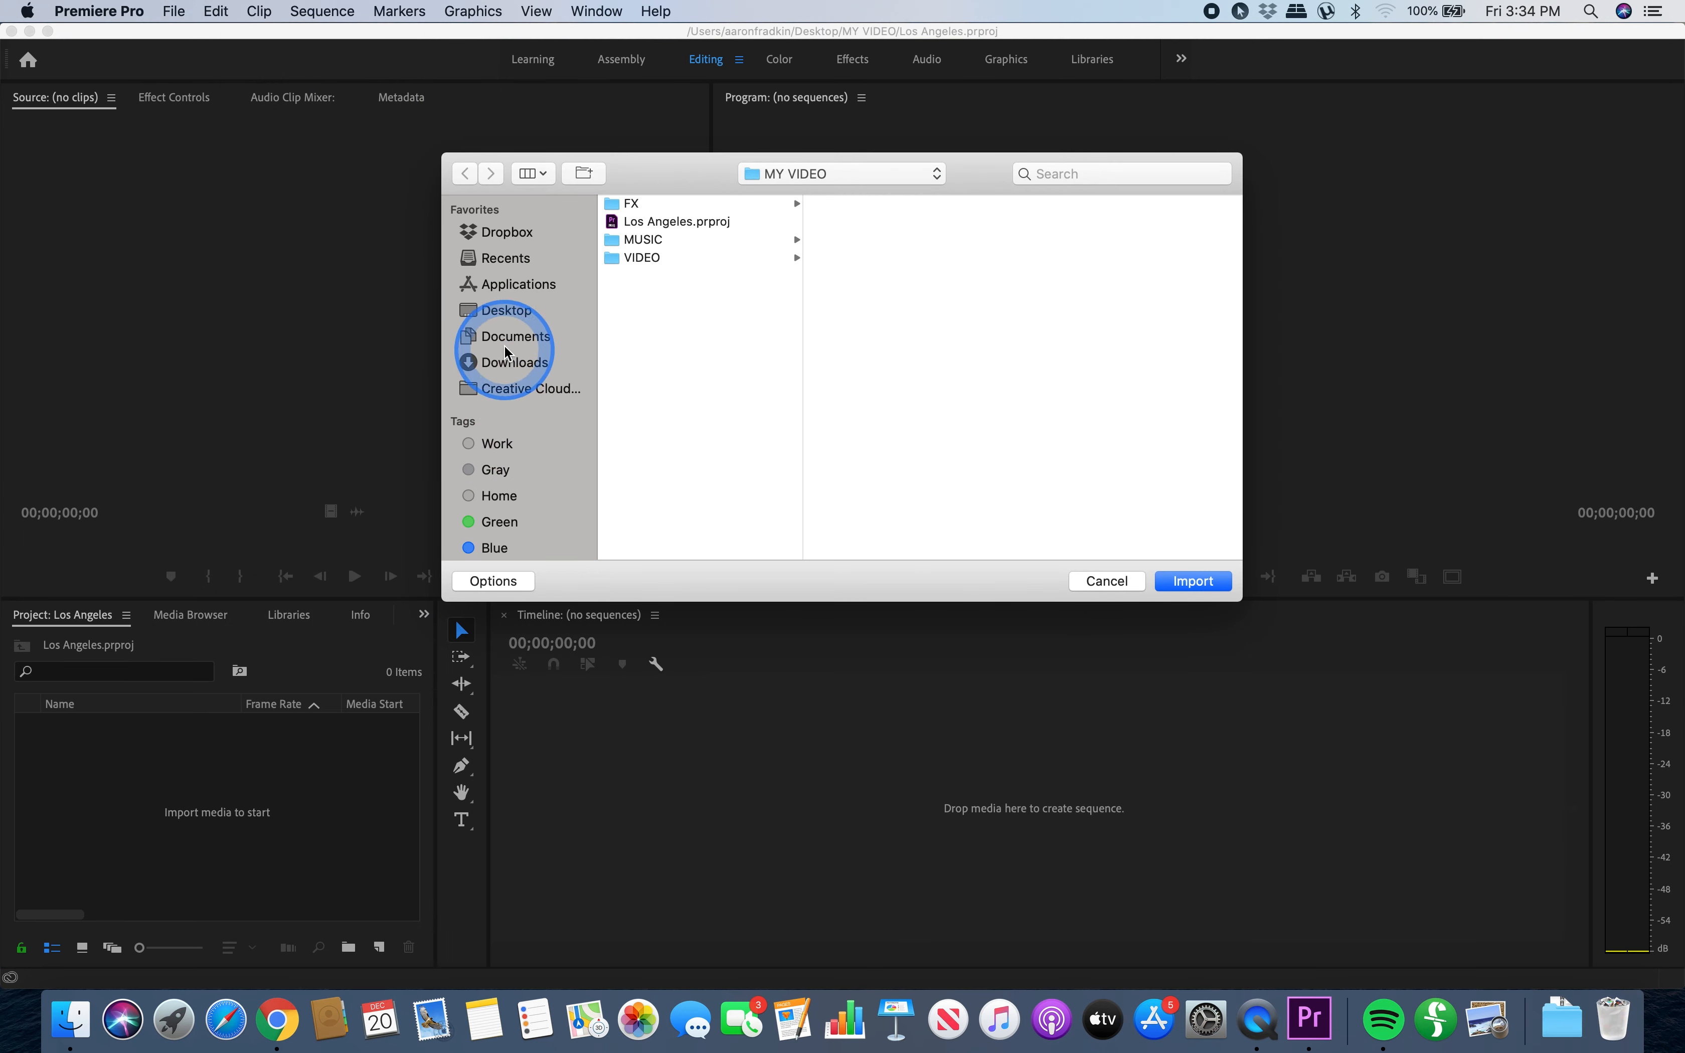
click(512, 313)
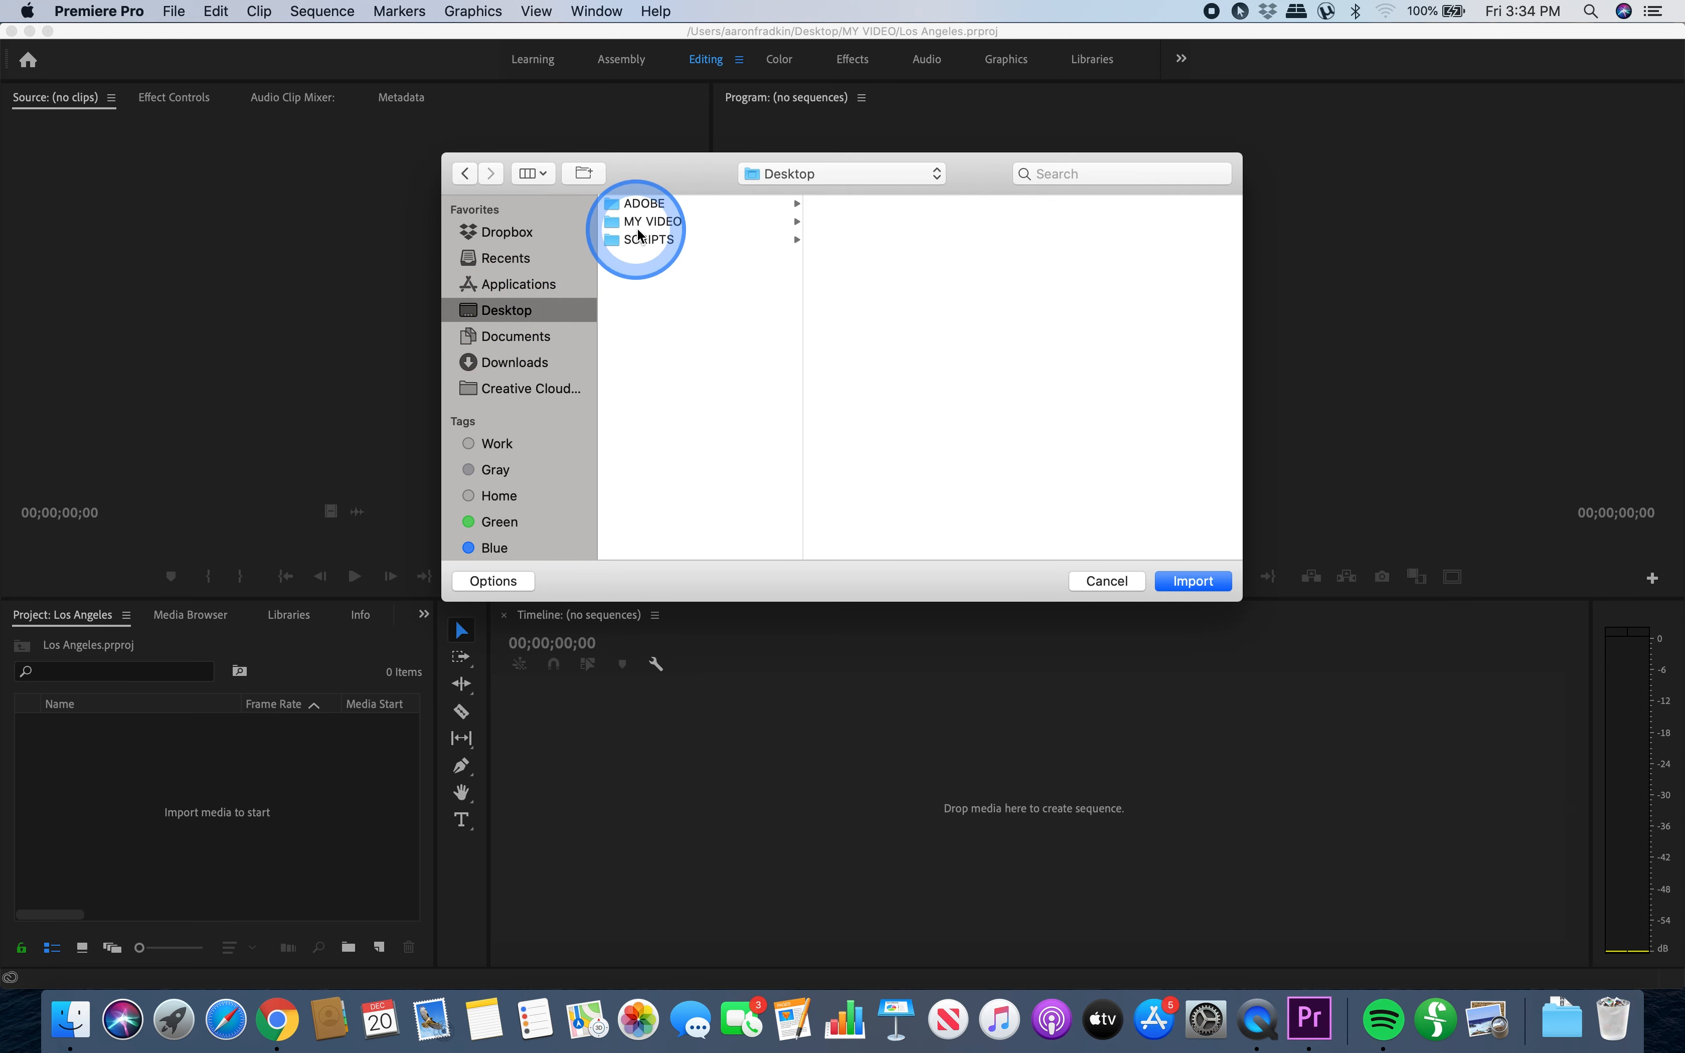
click(654, 223)
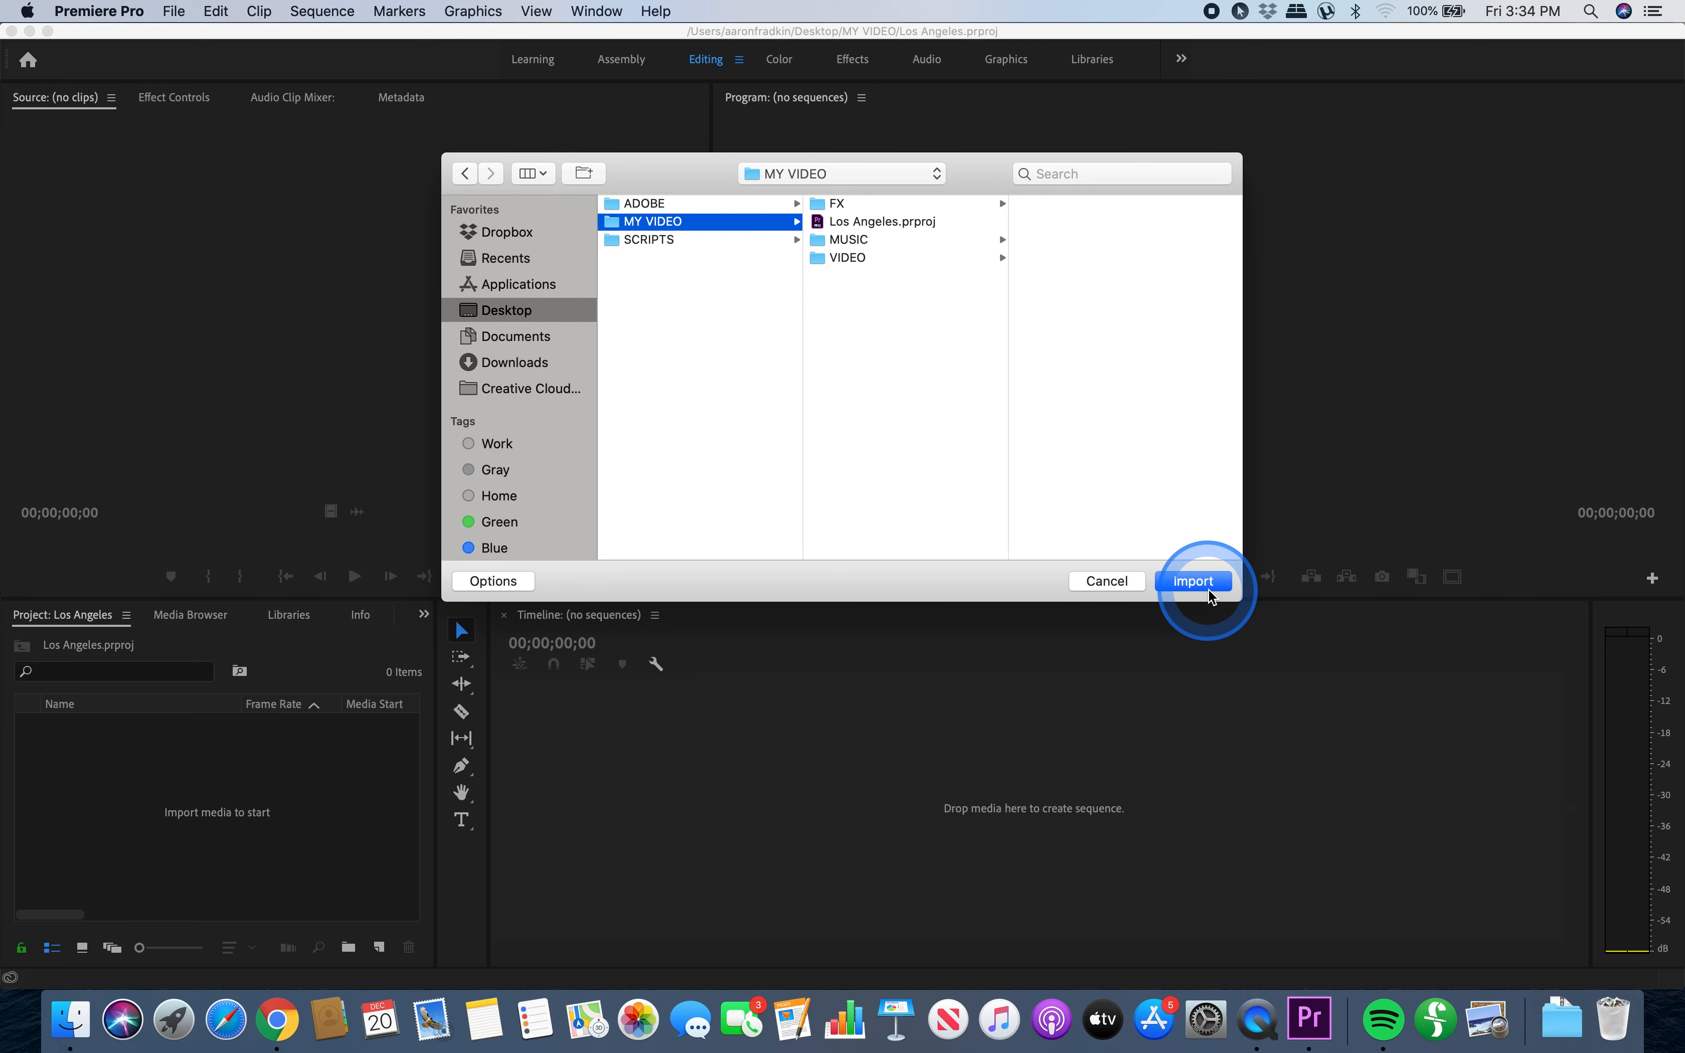
click(846, 257)
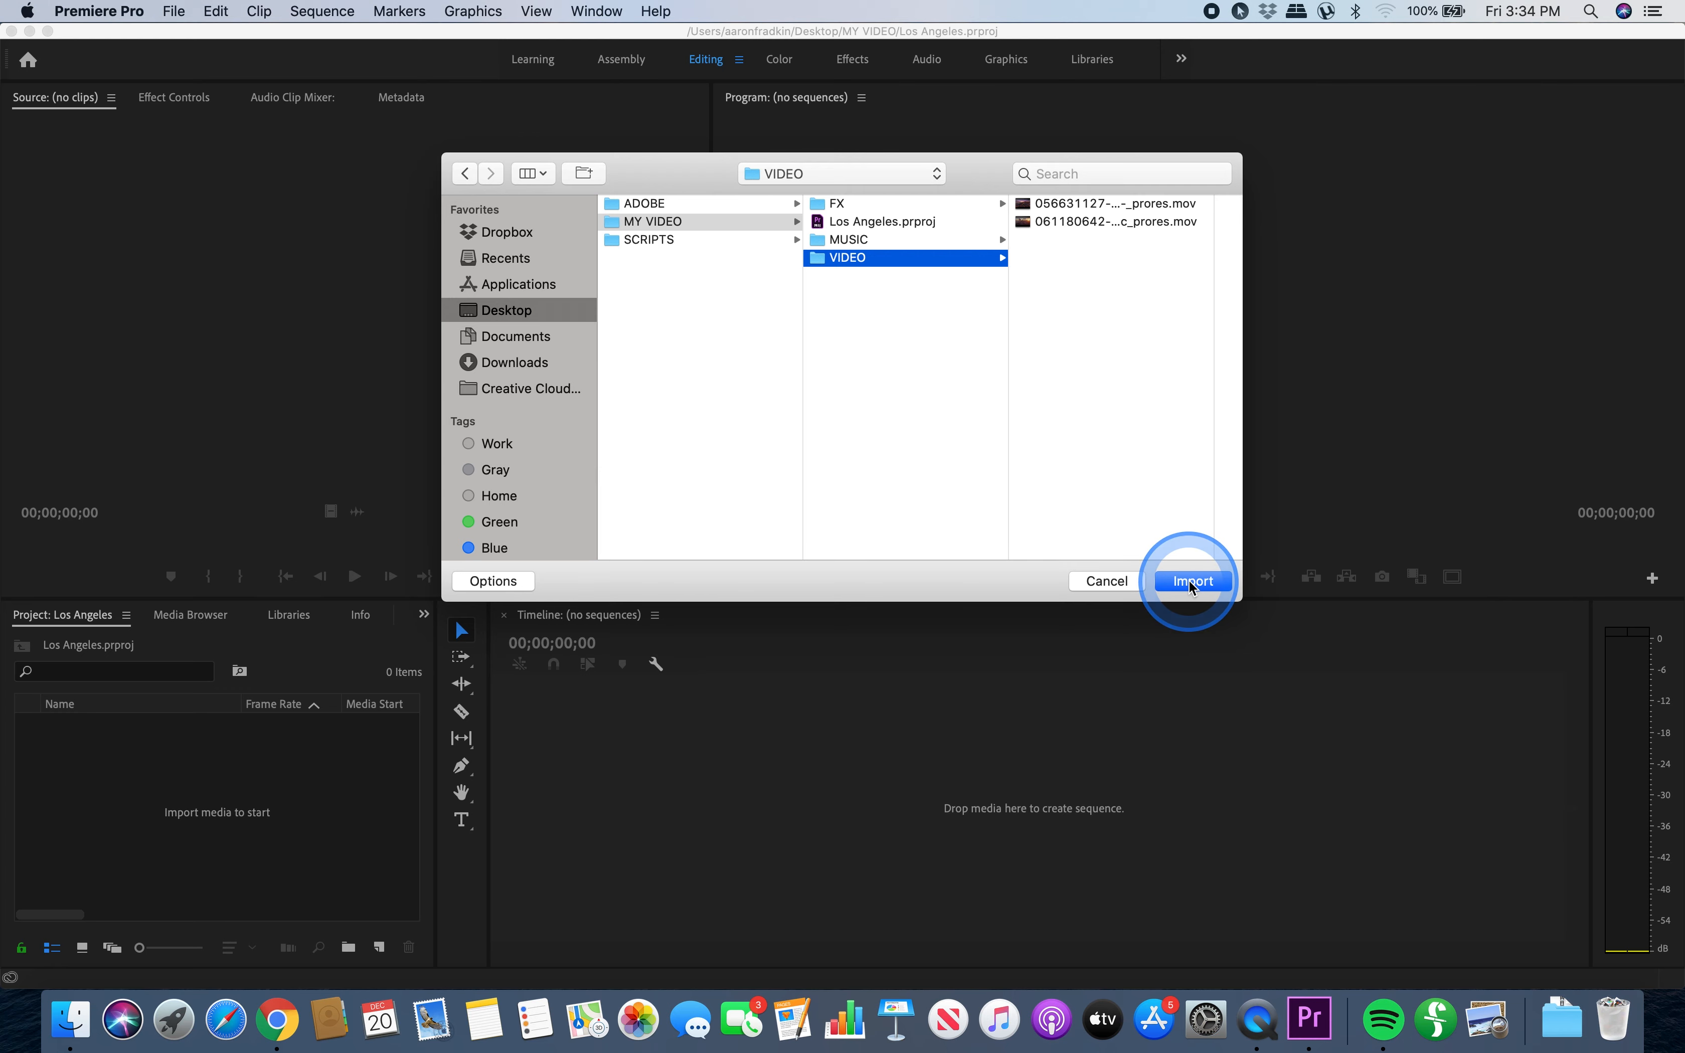
click(1192, 580)
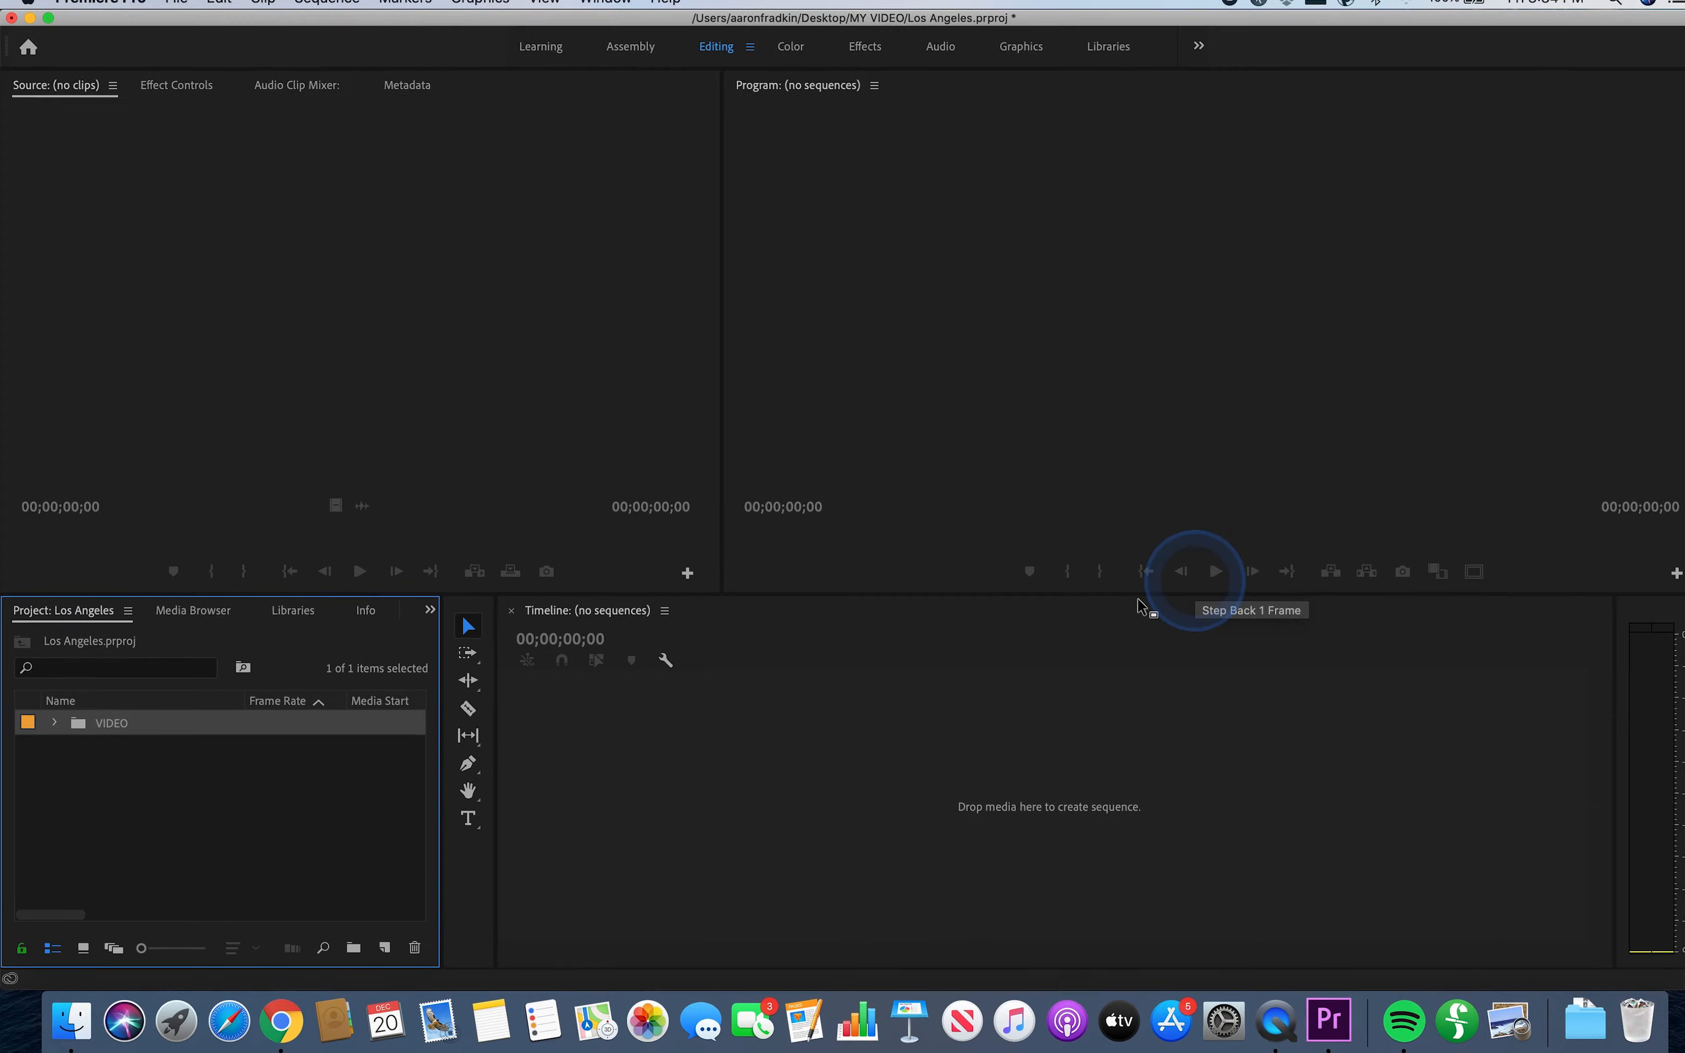
- Expand the imported VIDEO bin to check its clips, and collapse it again
click(162, 758)
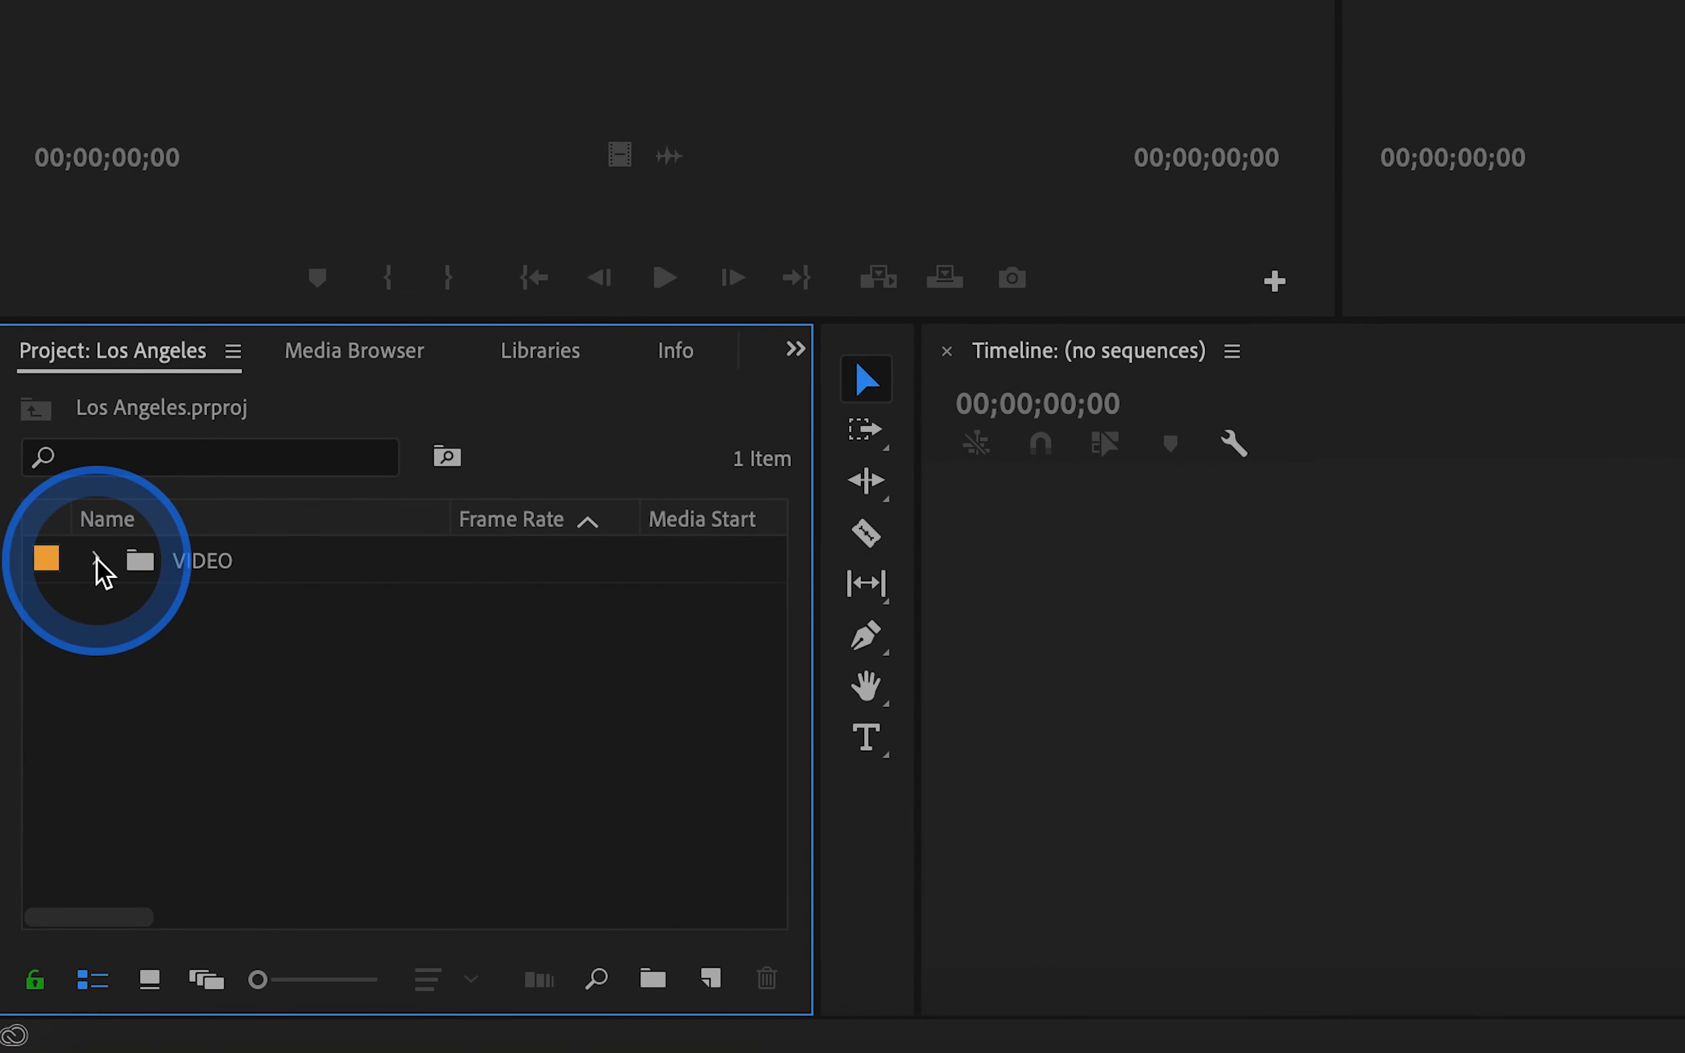
click(95, 559)
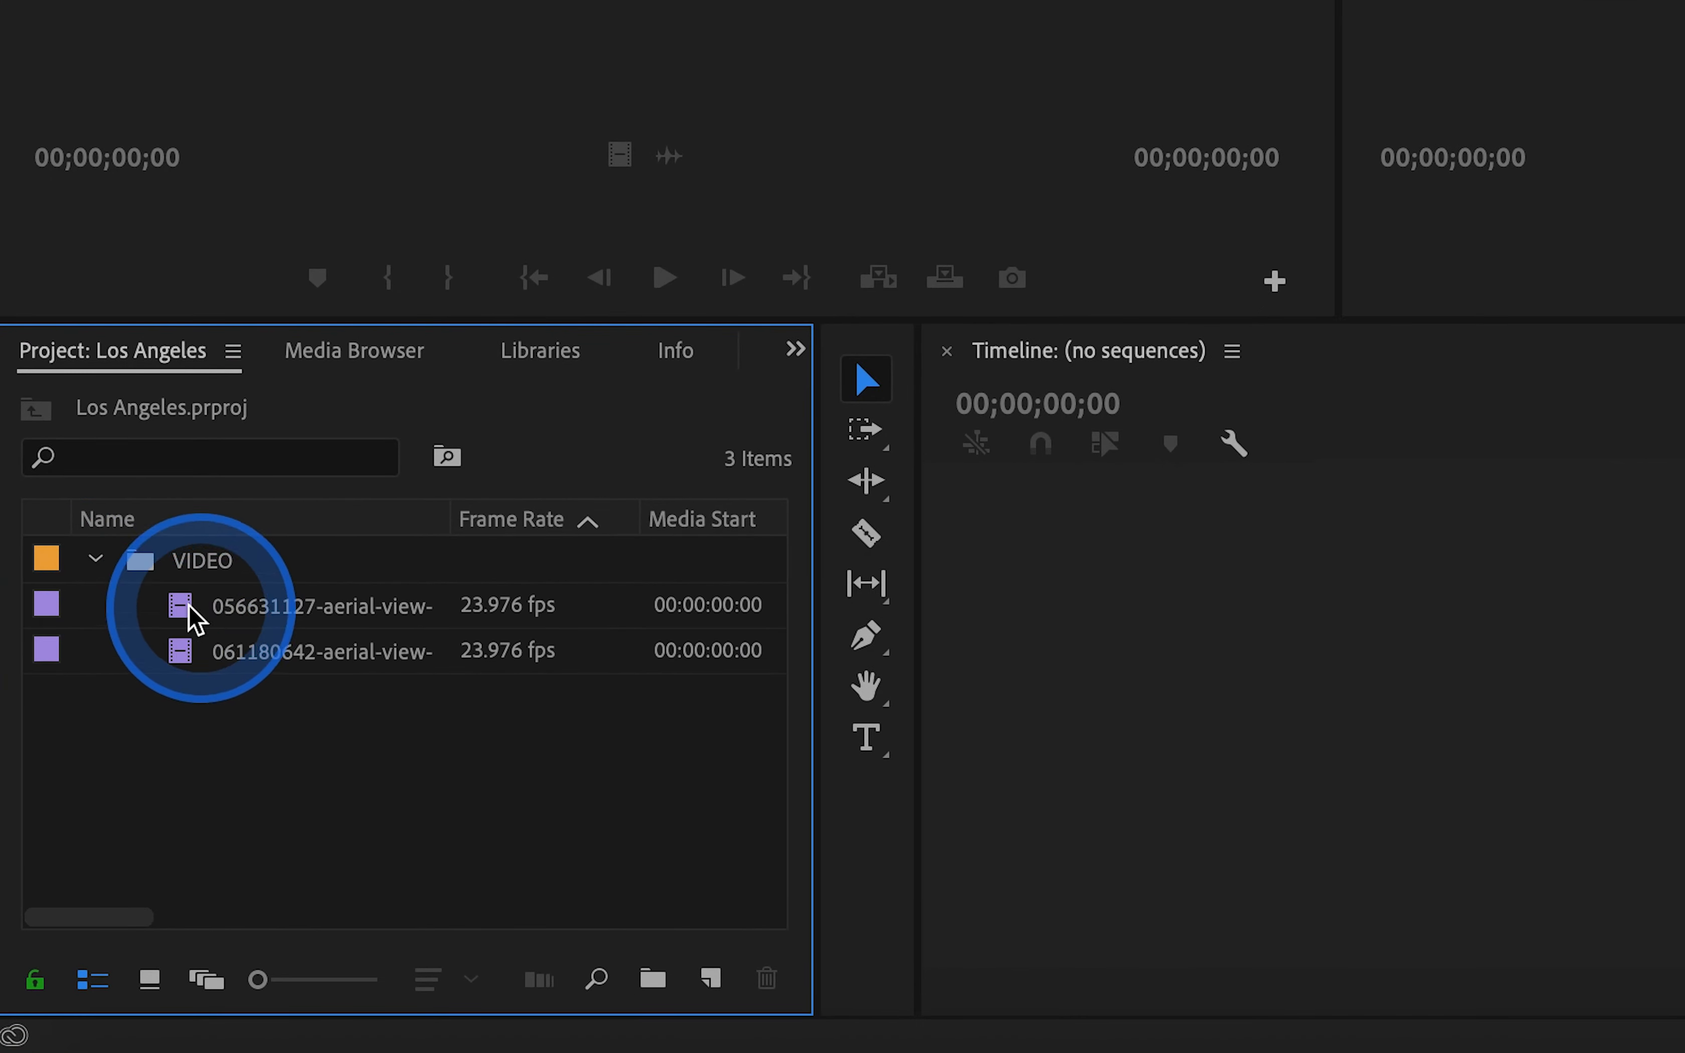
click(95, 561)
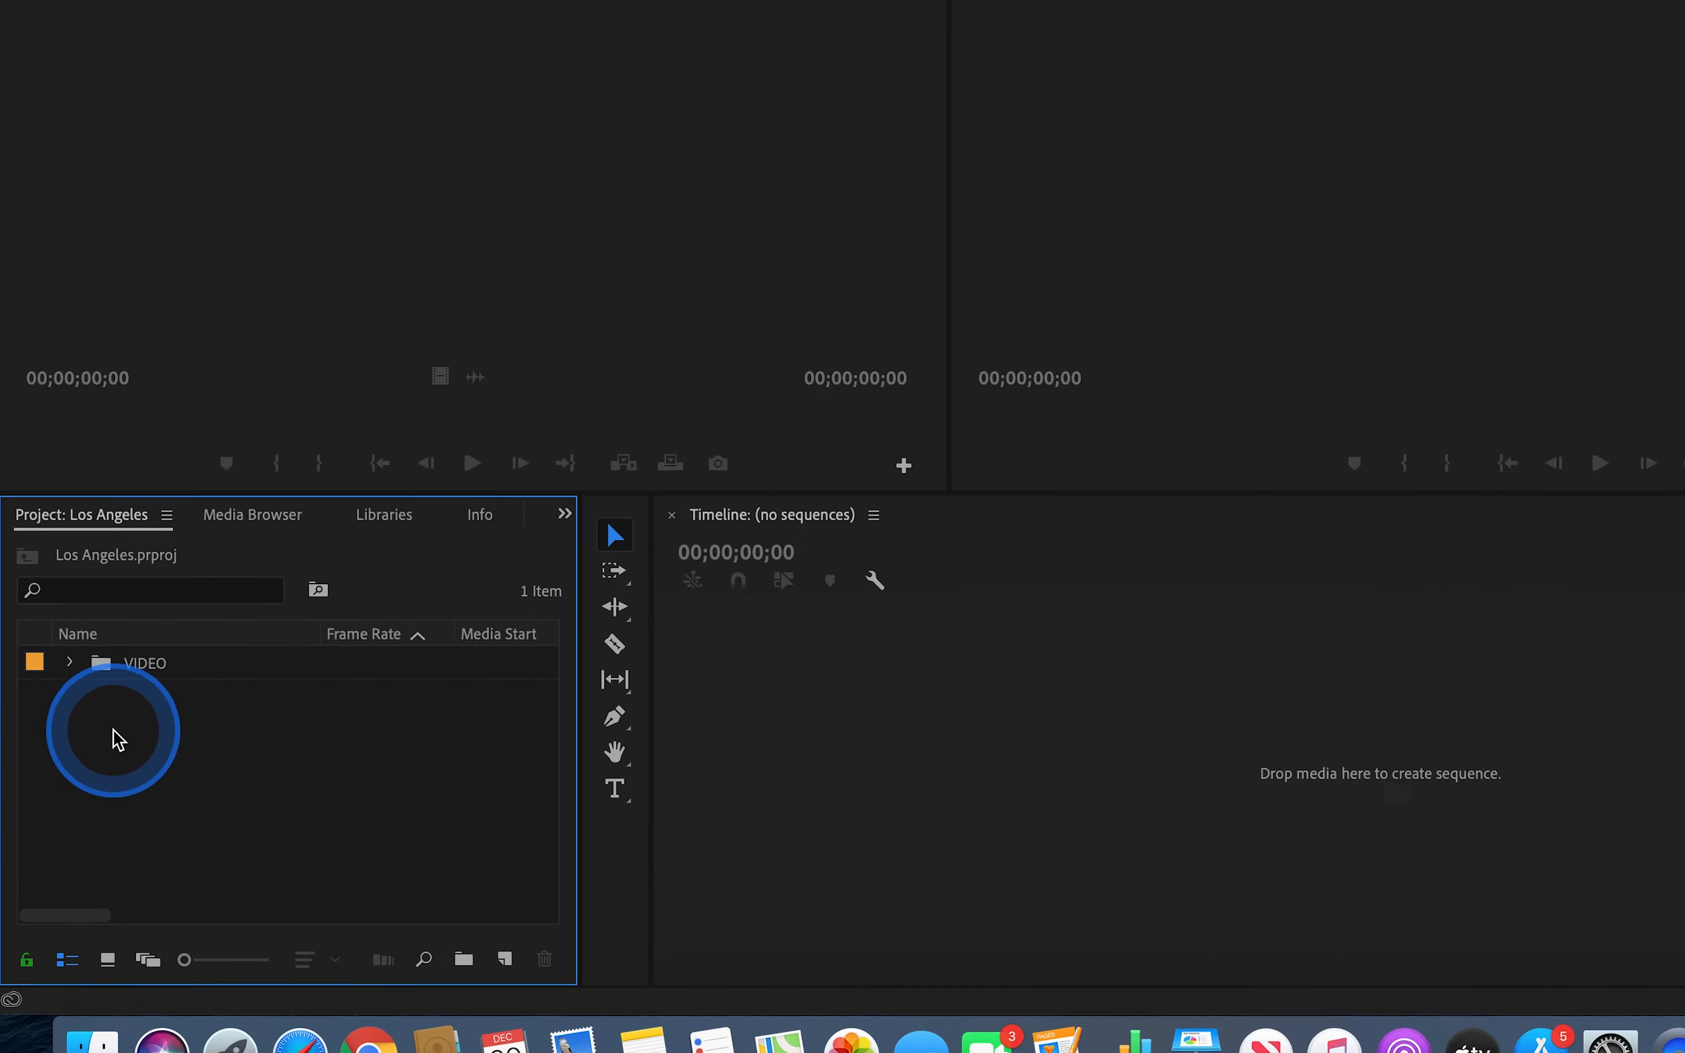
- Import the MUSIC folder from MY VIDEO on the Desktop into the project
click(173, 11)
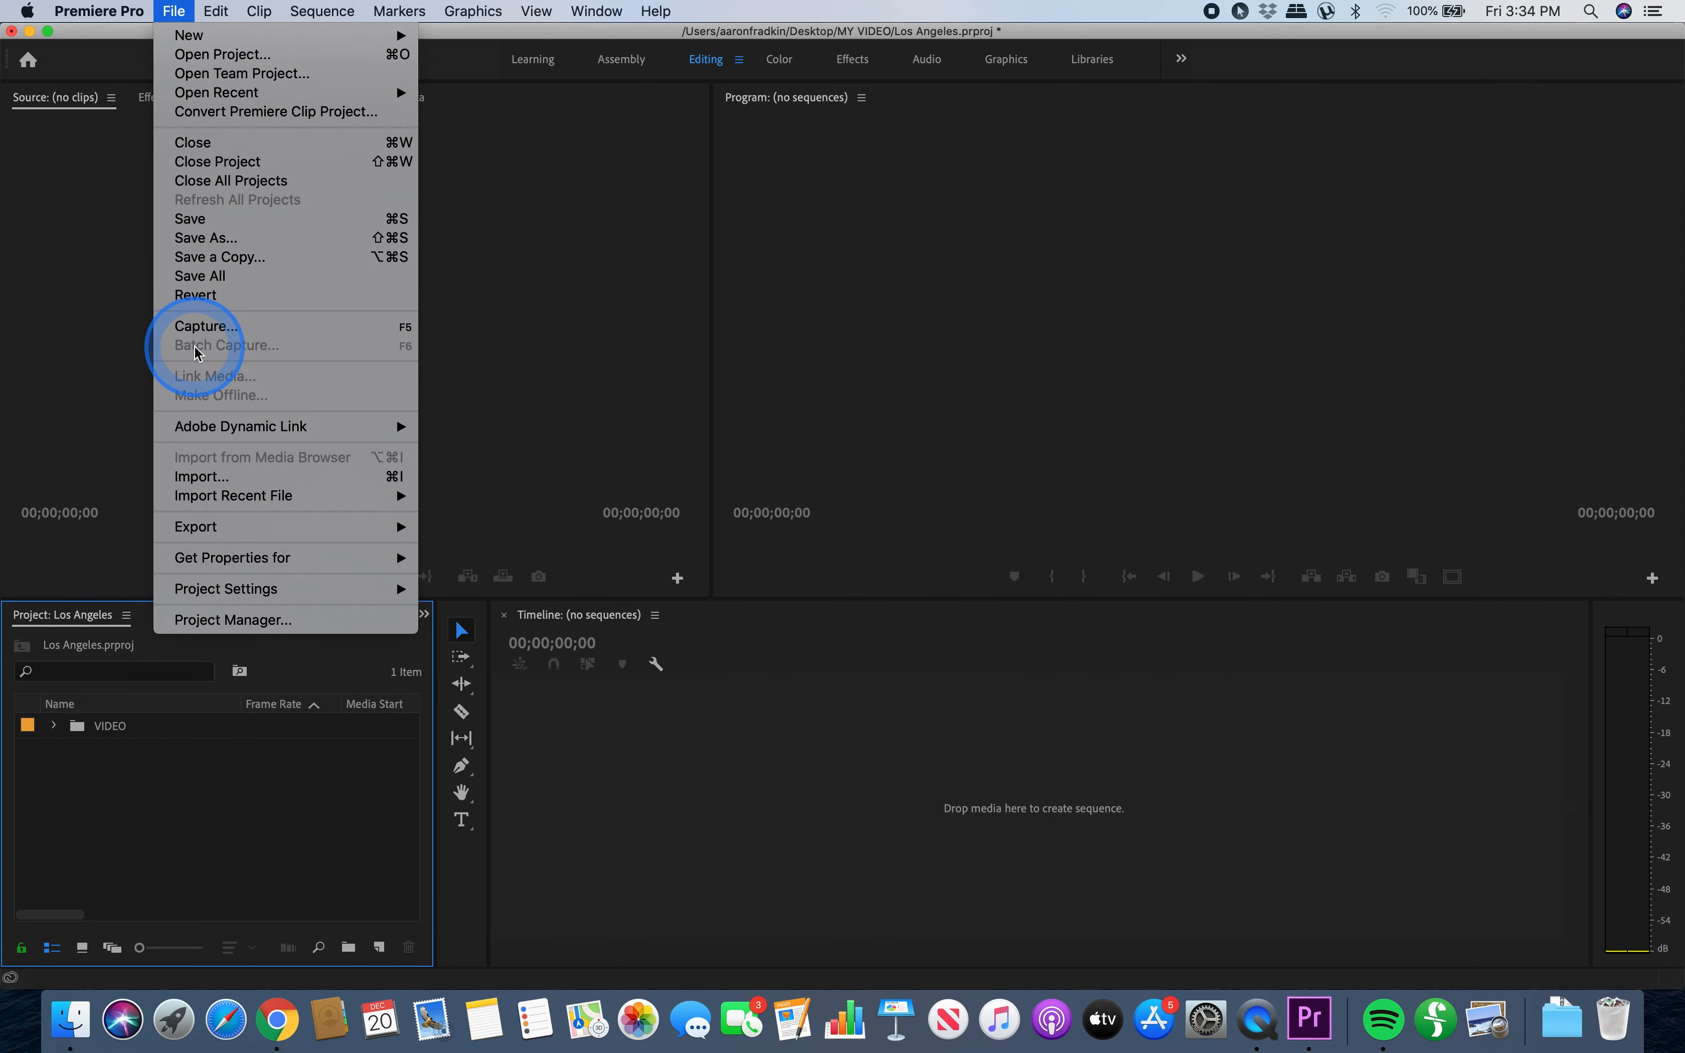
click(200, 474)
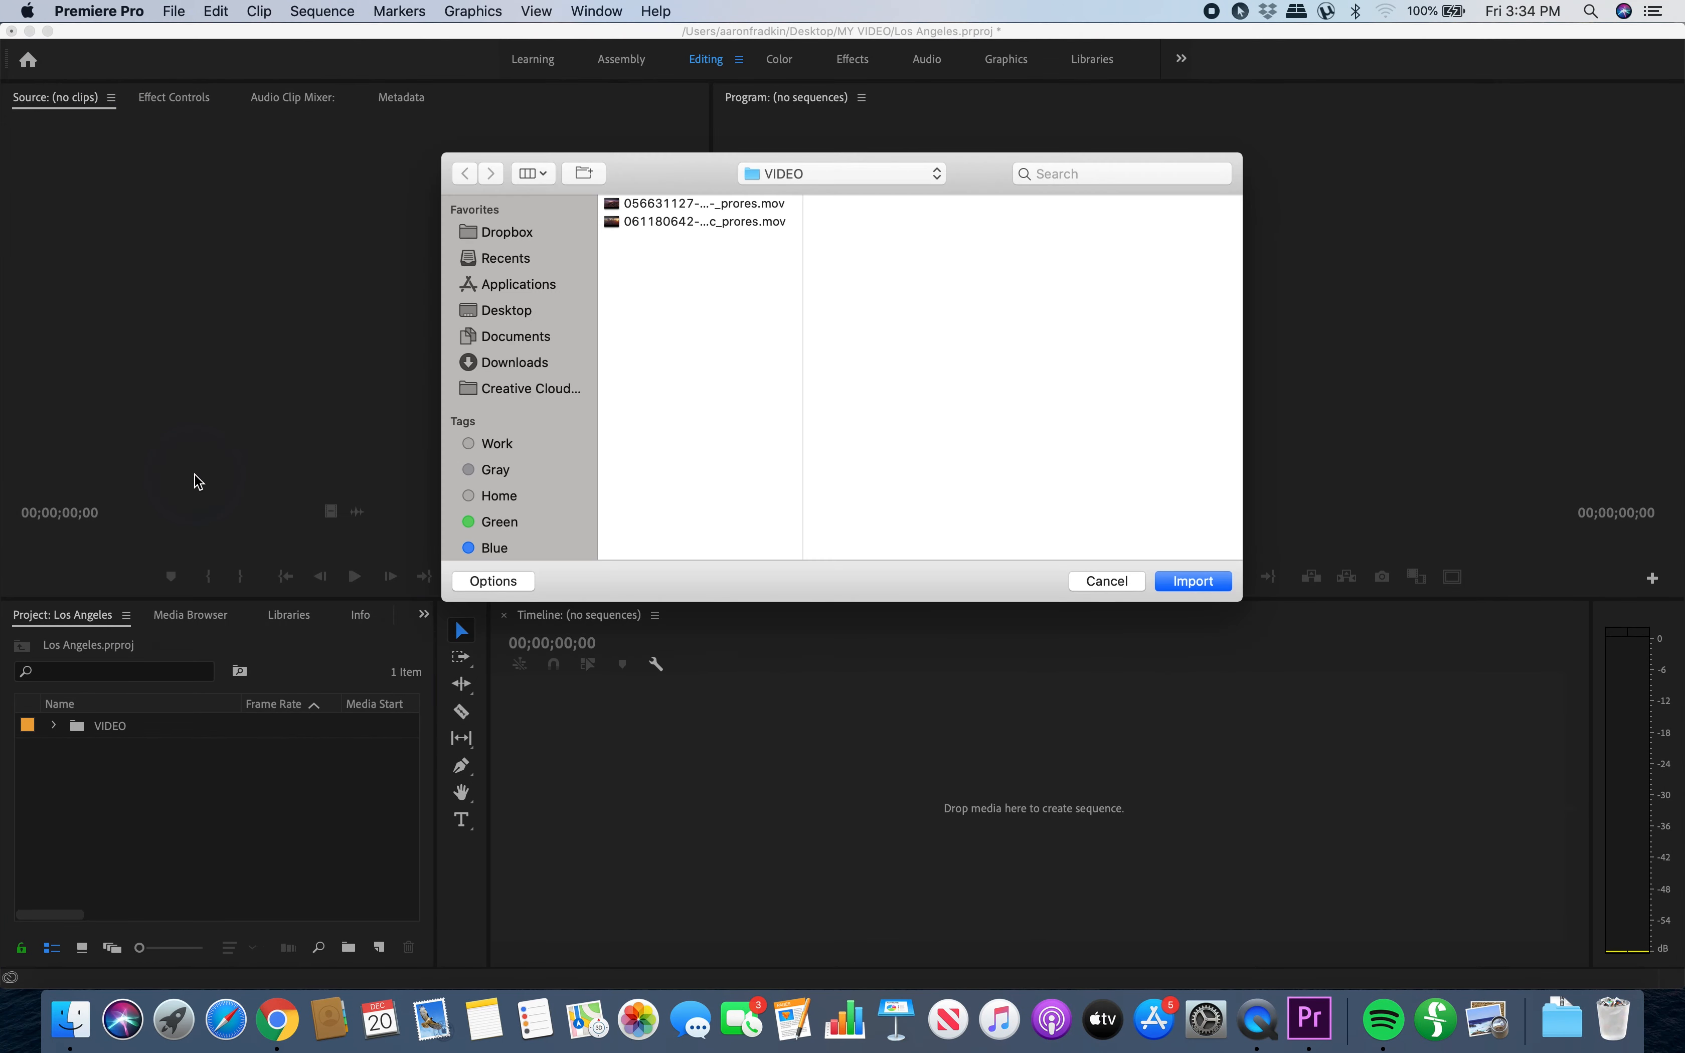
click(493, 315)
click(675, 222)
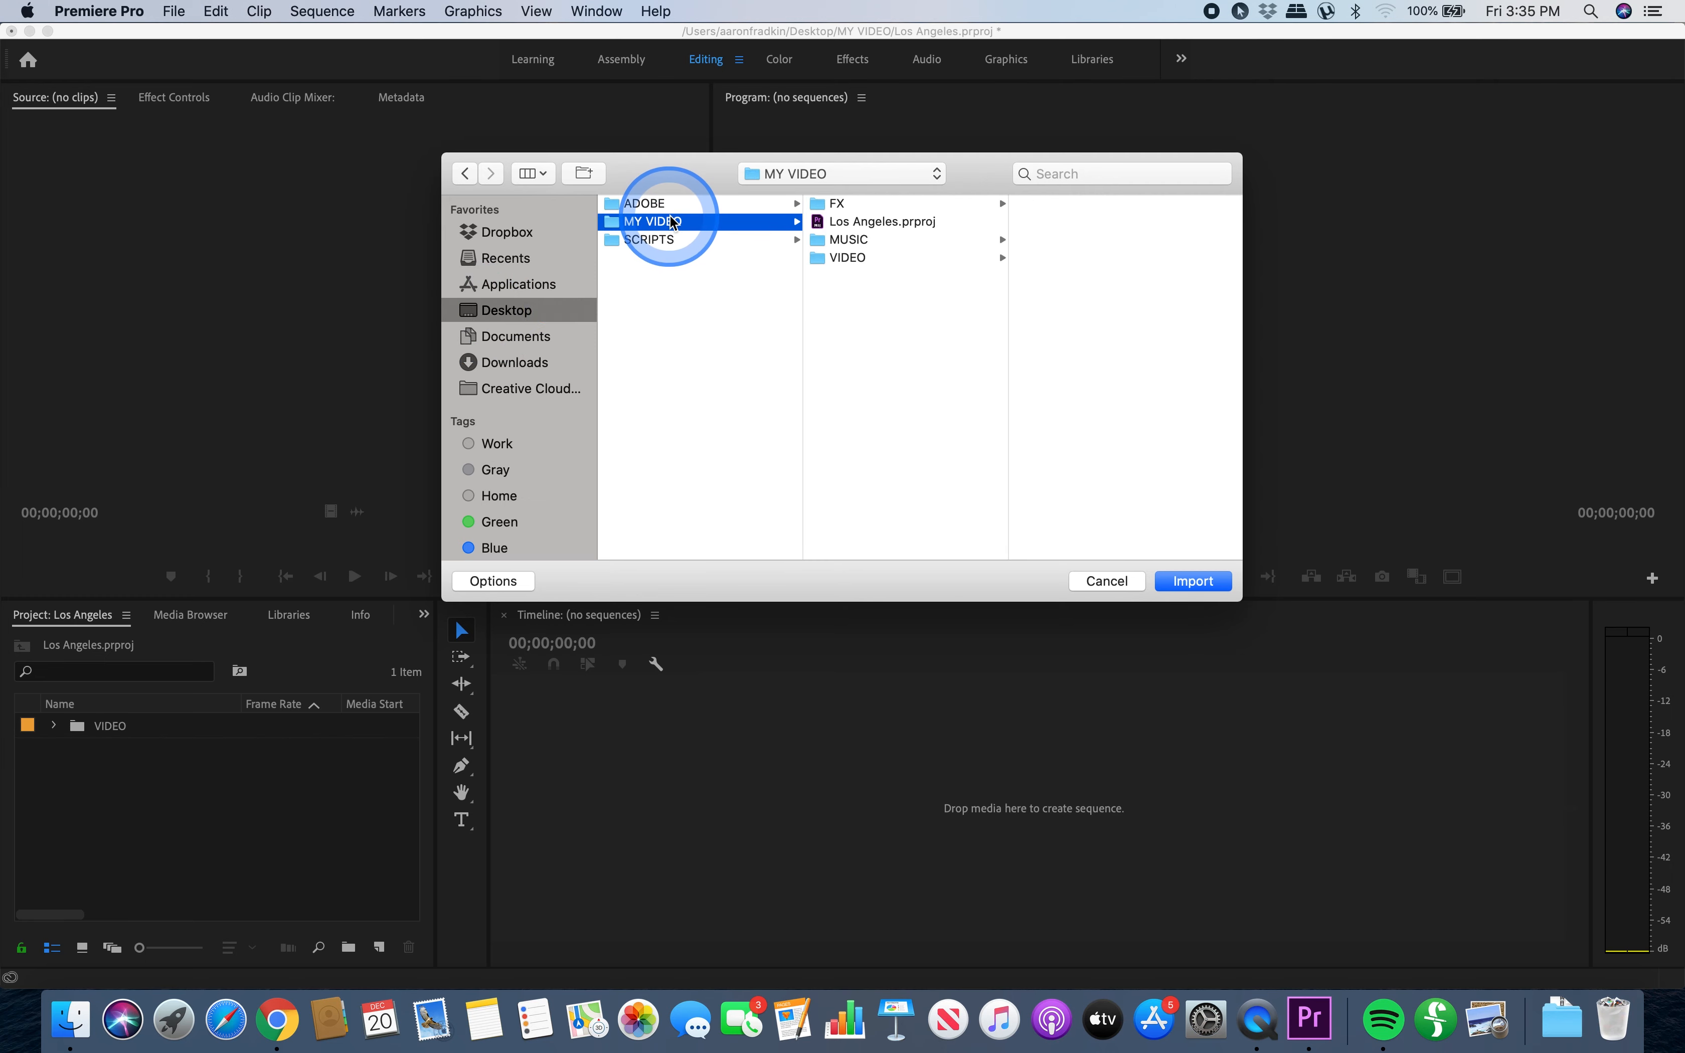
click(845, 242)
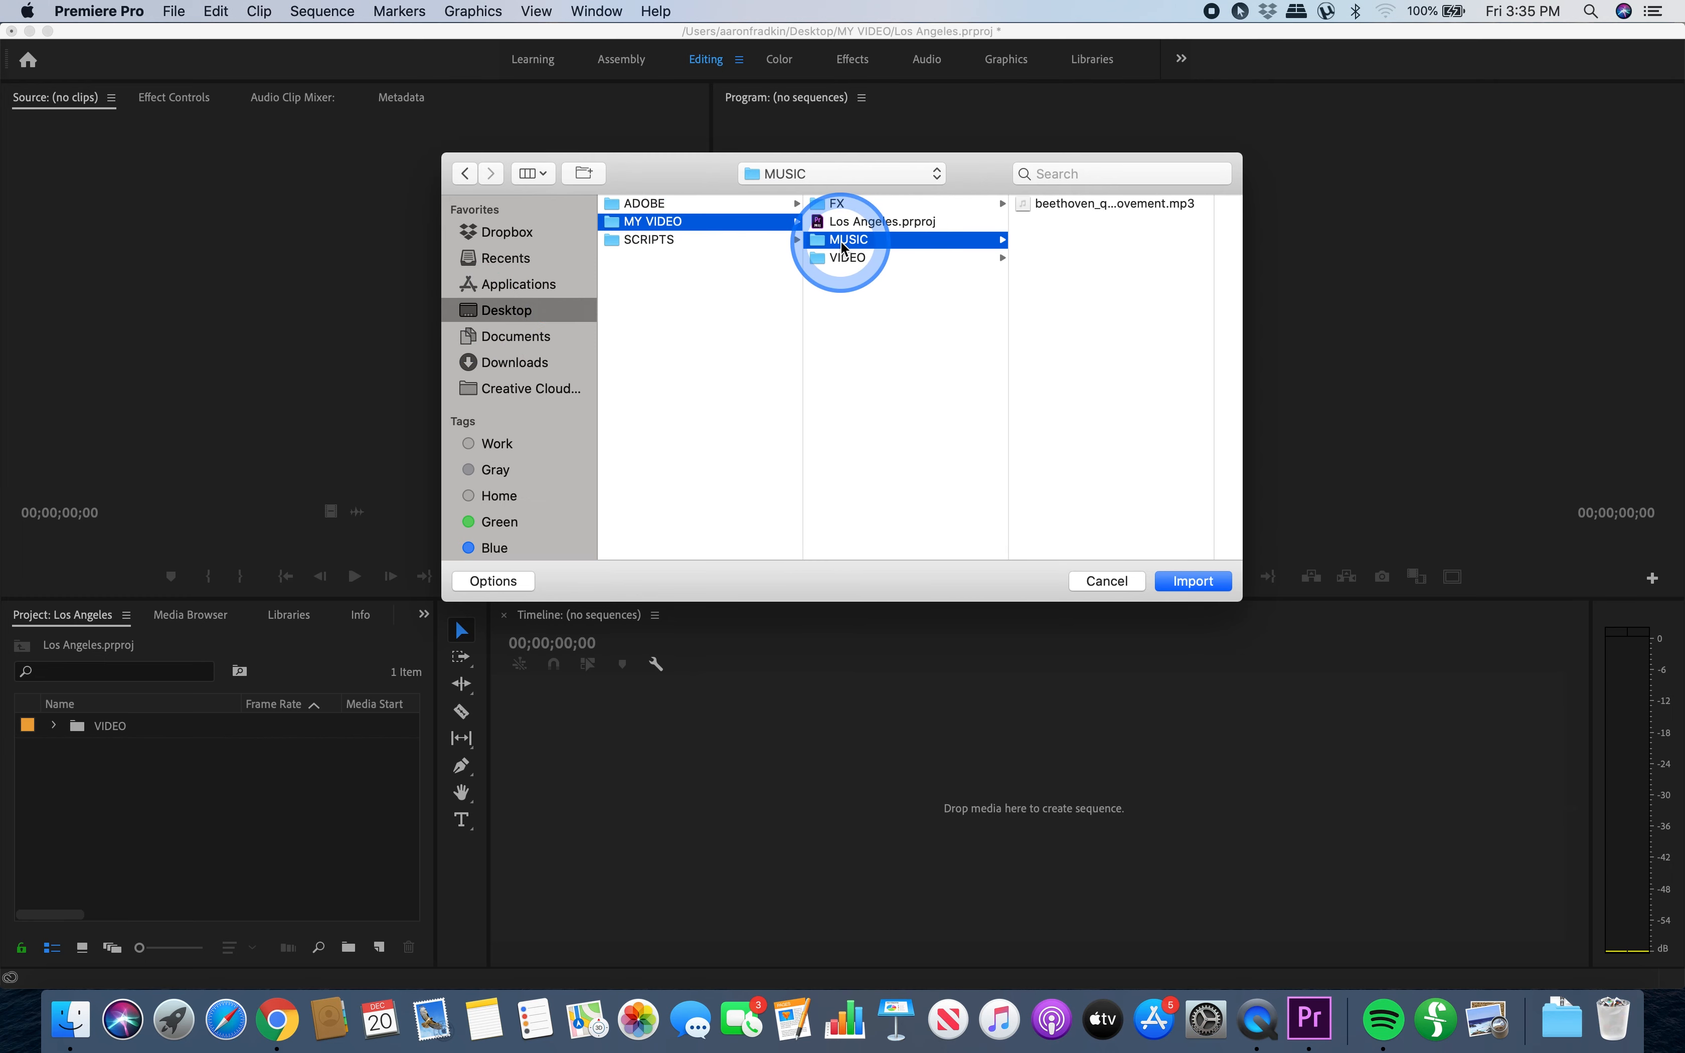
click(1192, 581)
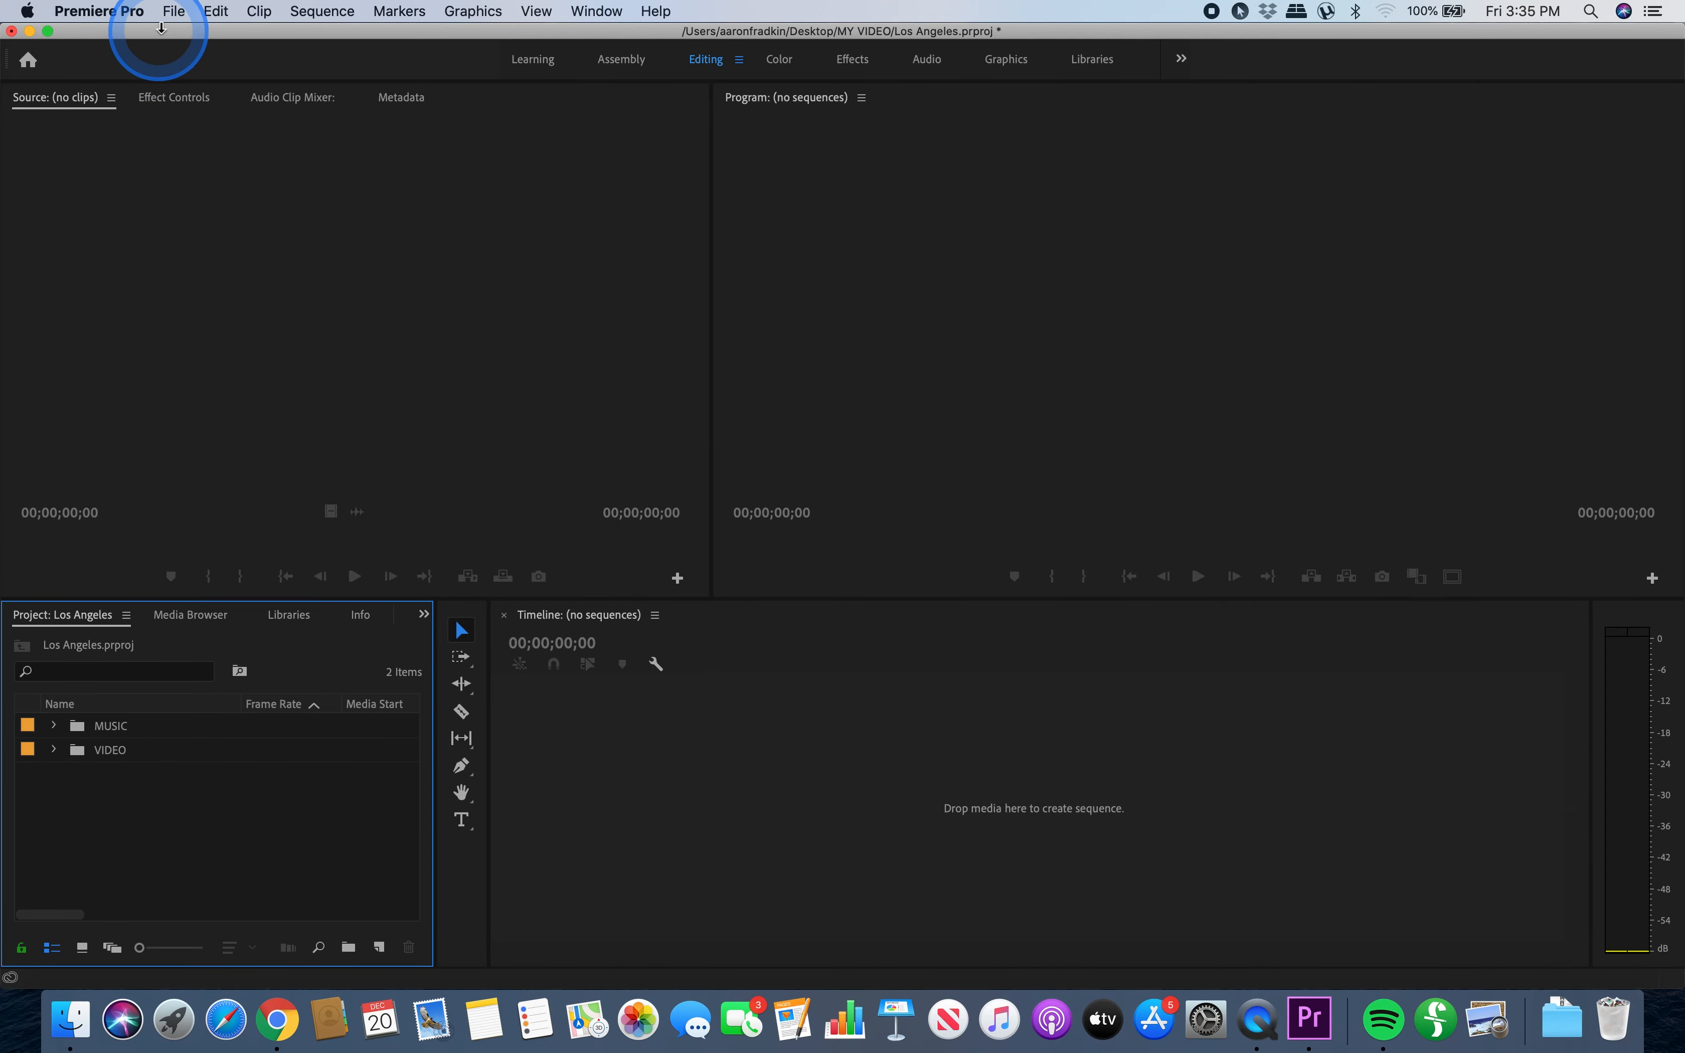
- Import the FX folder of light leak clips from MY VIDEO on the Desktop, and clear the bin selection
click(174, 11)
click(182, 479)
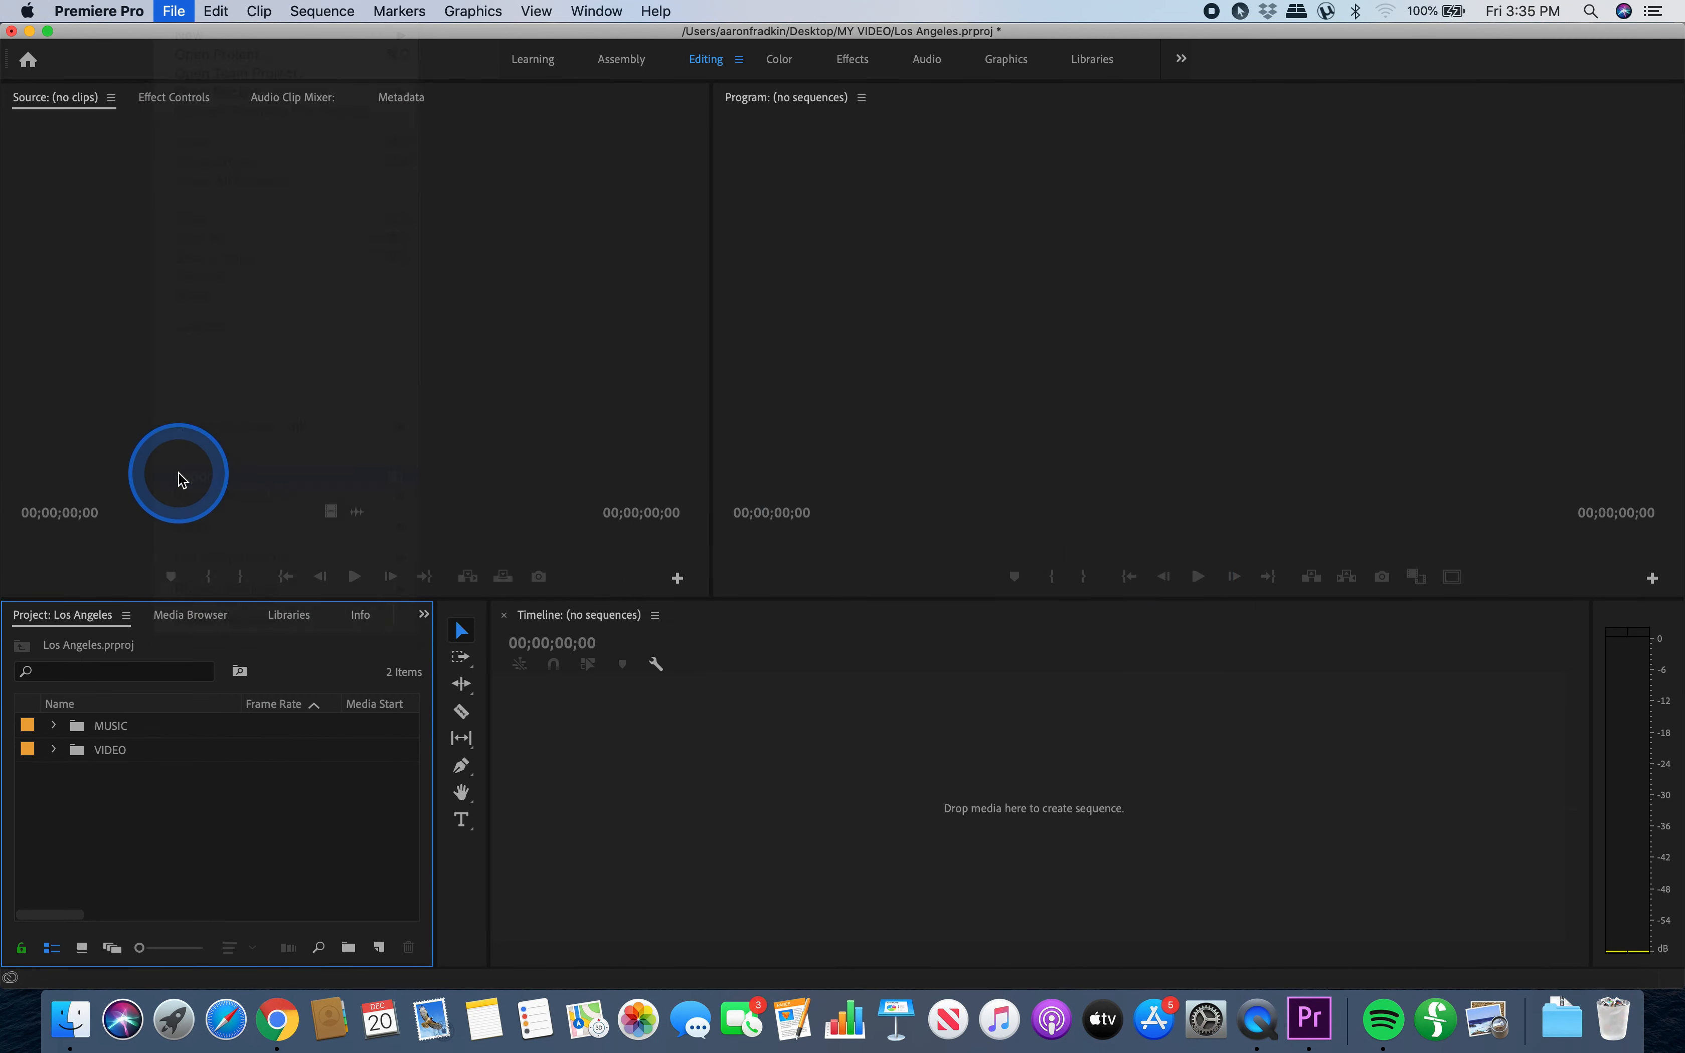
click(500, 311)
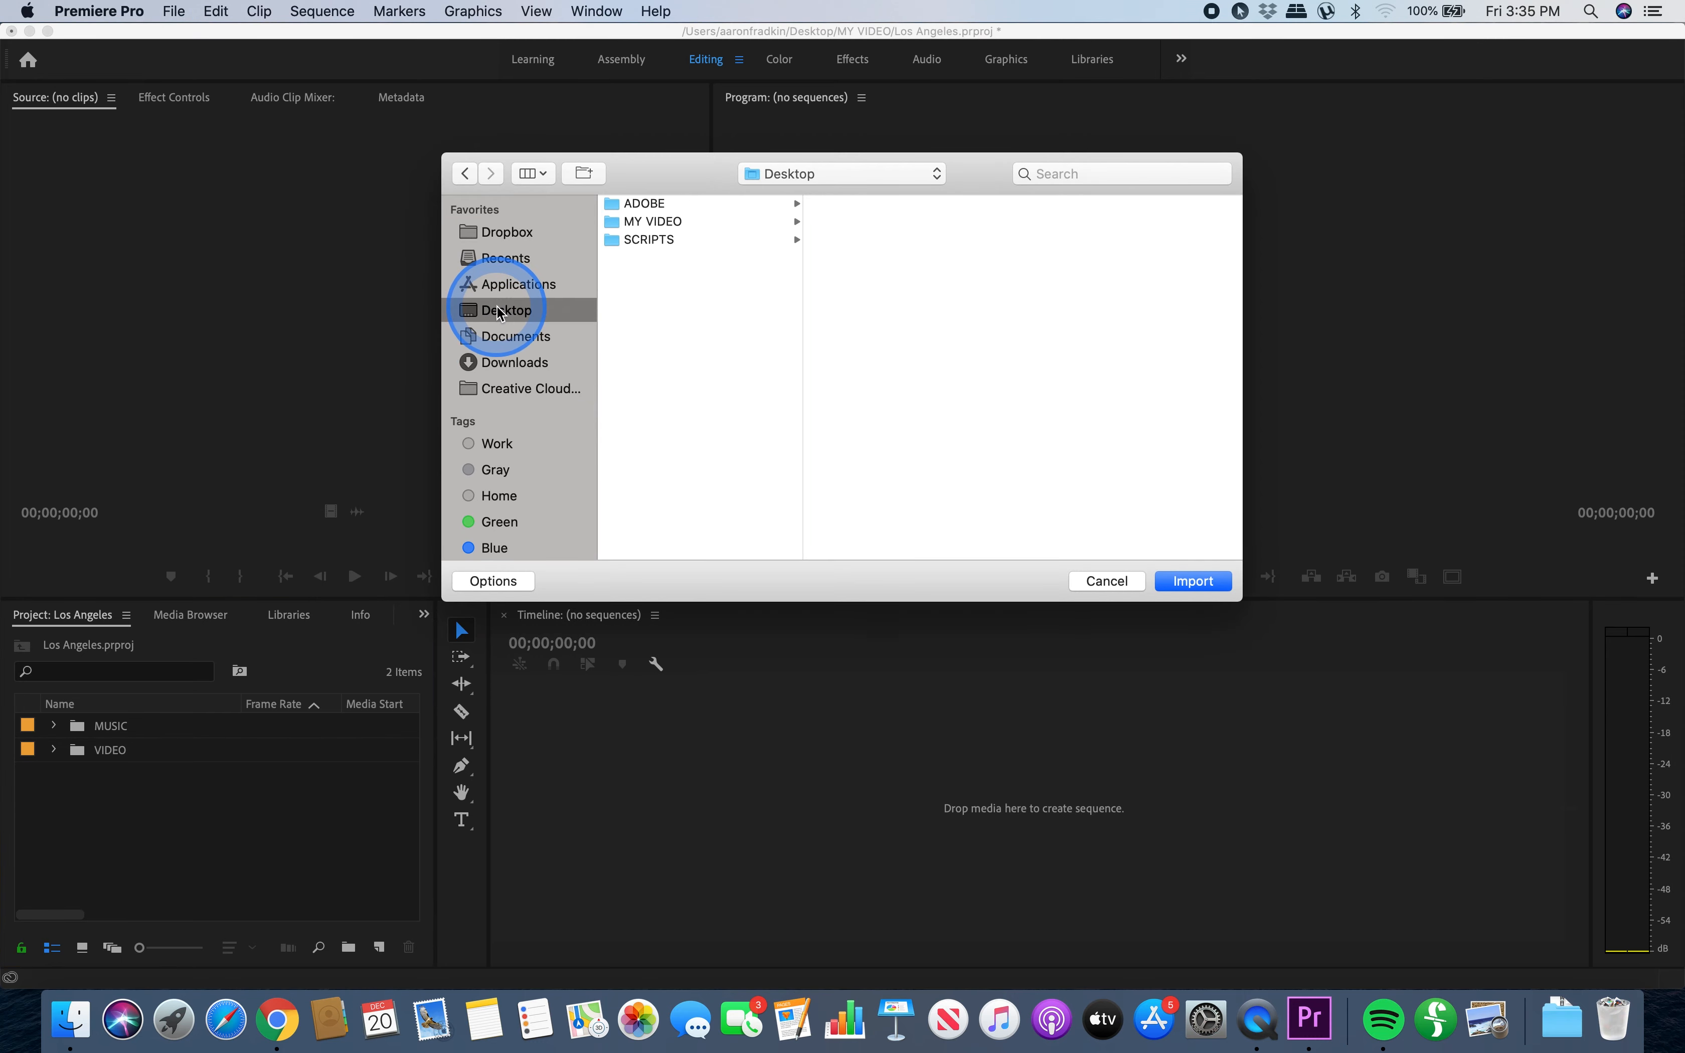
click(651, 222)
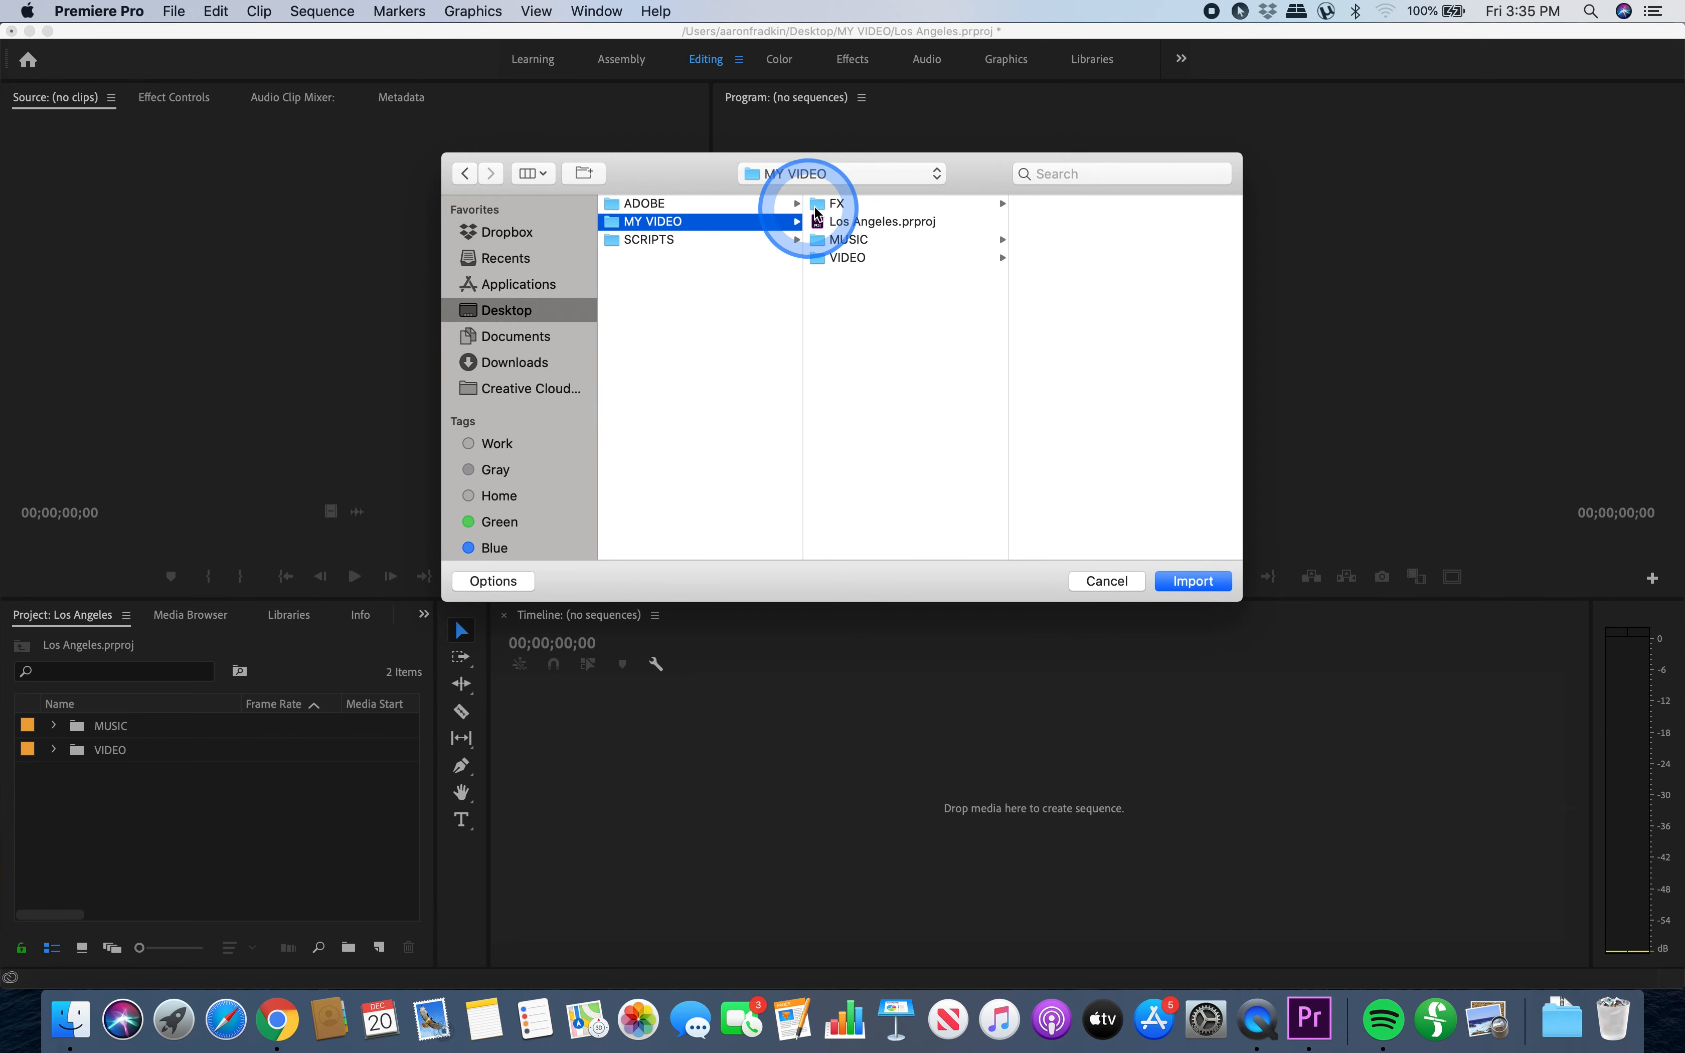
click(831, 206)
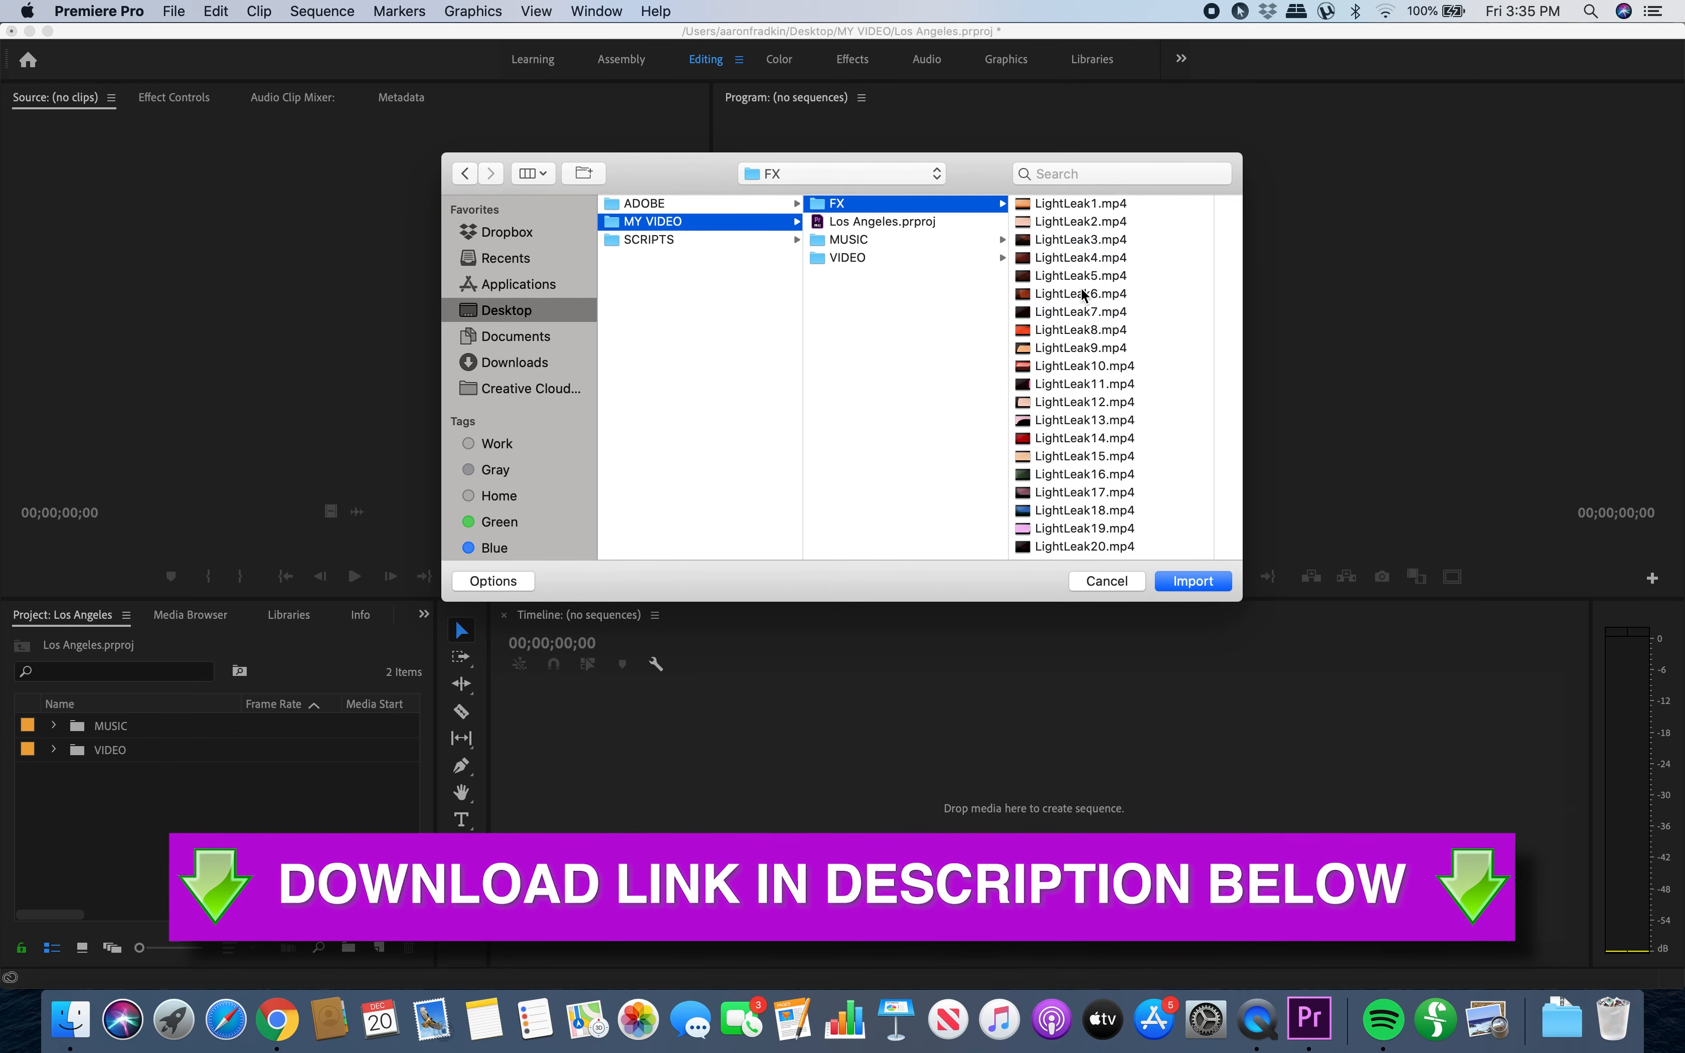
click(1188, 580)
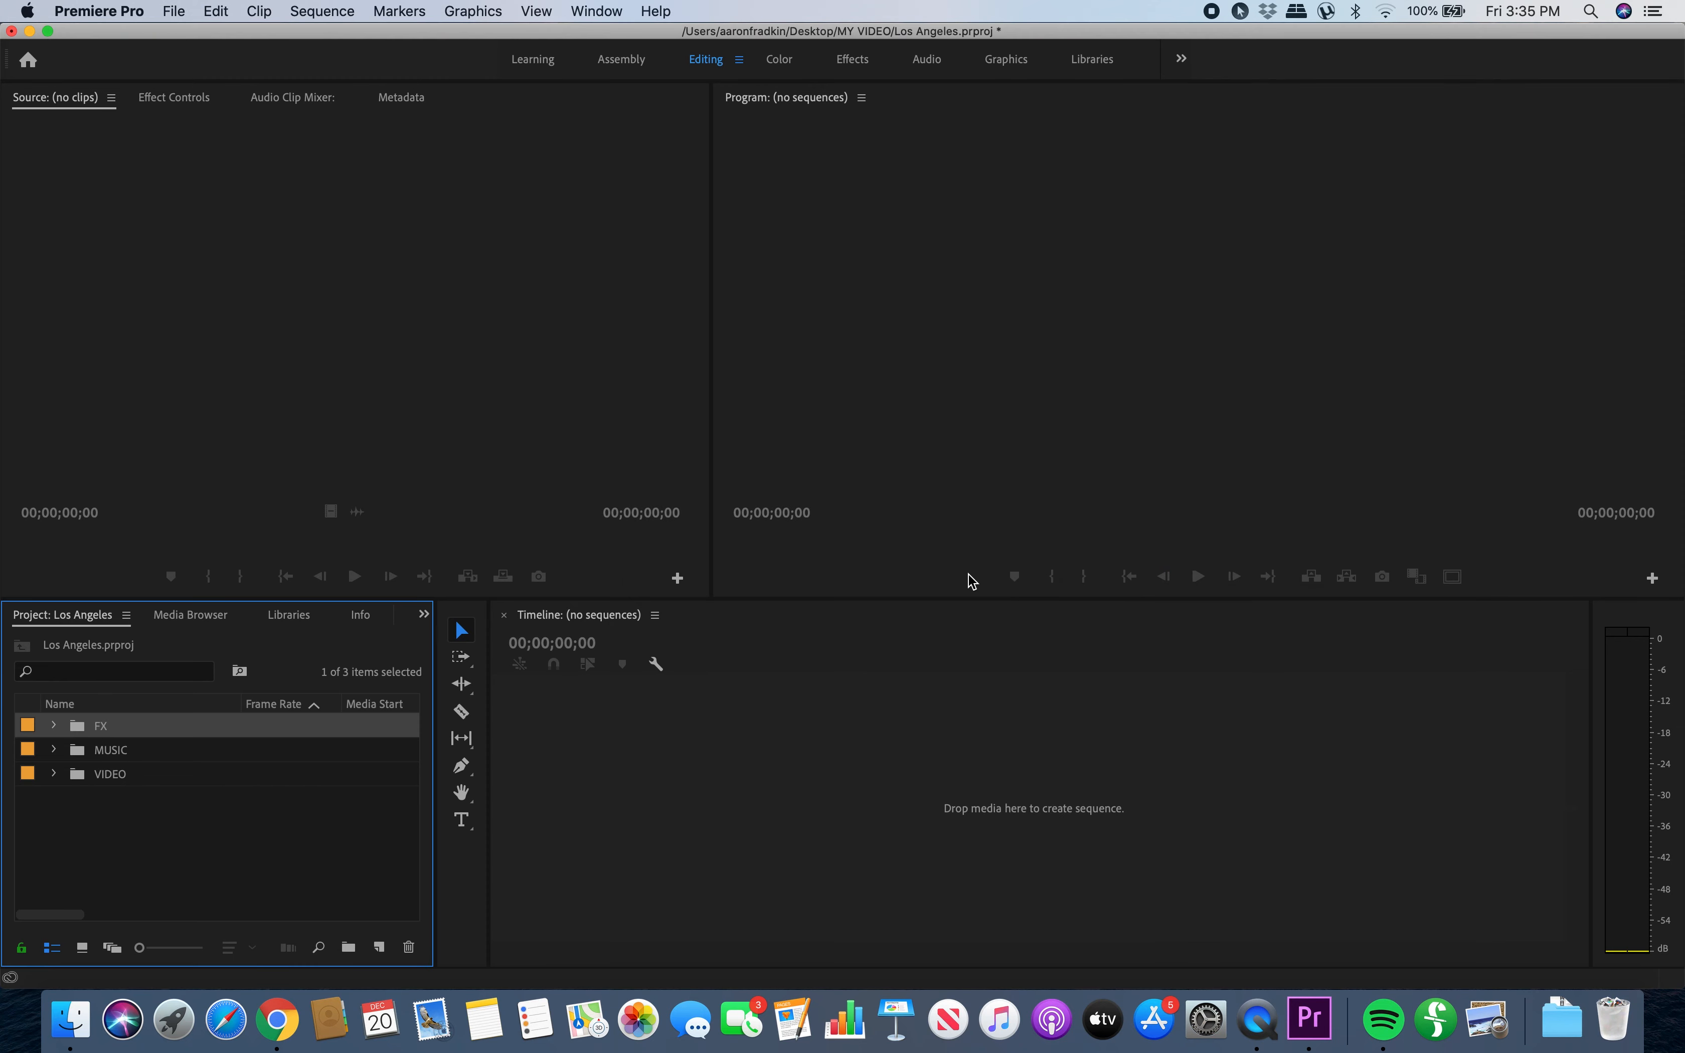
click(180, 836)
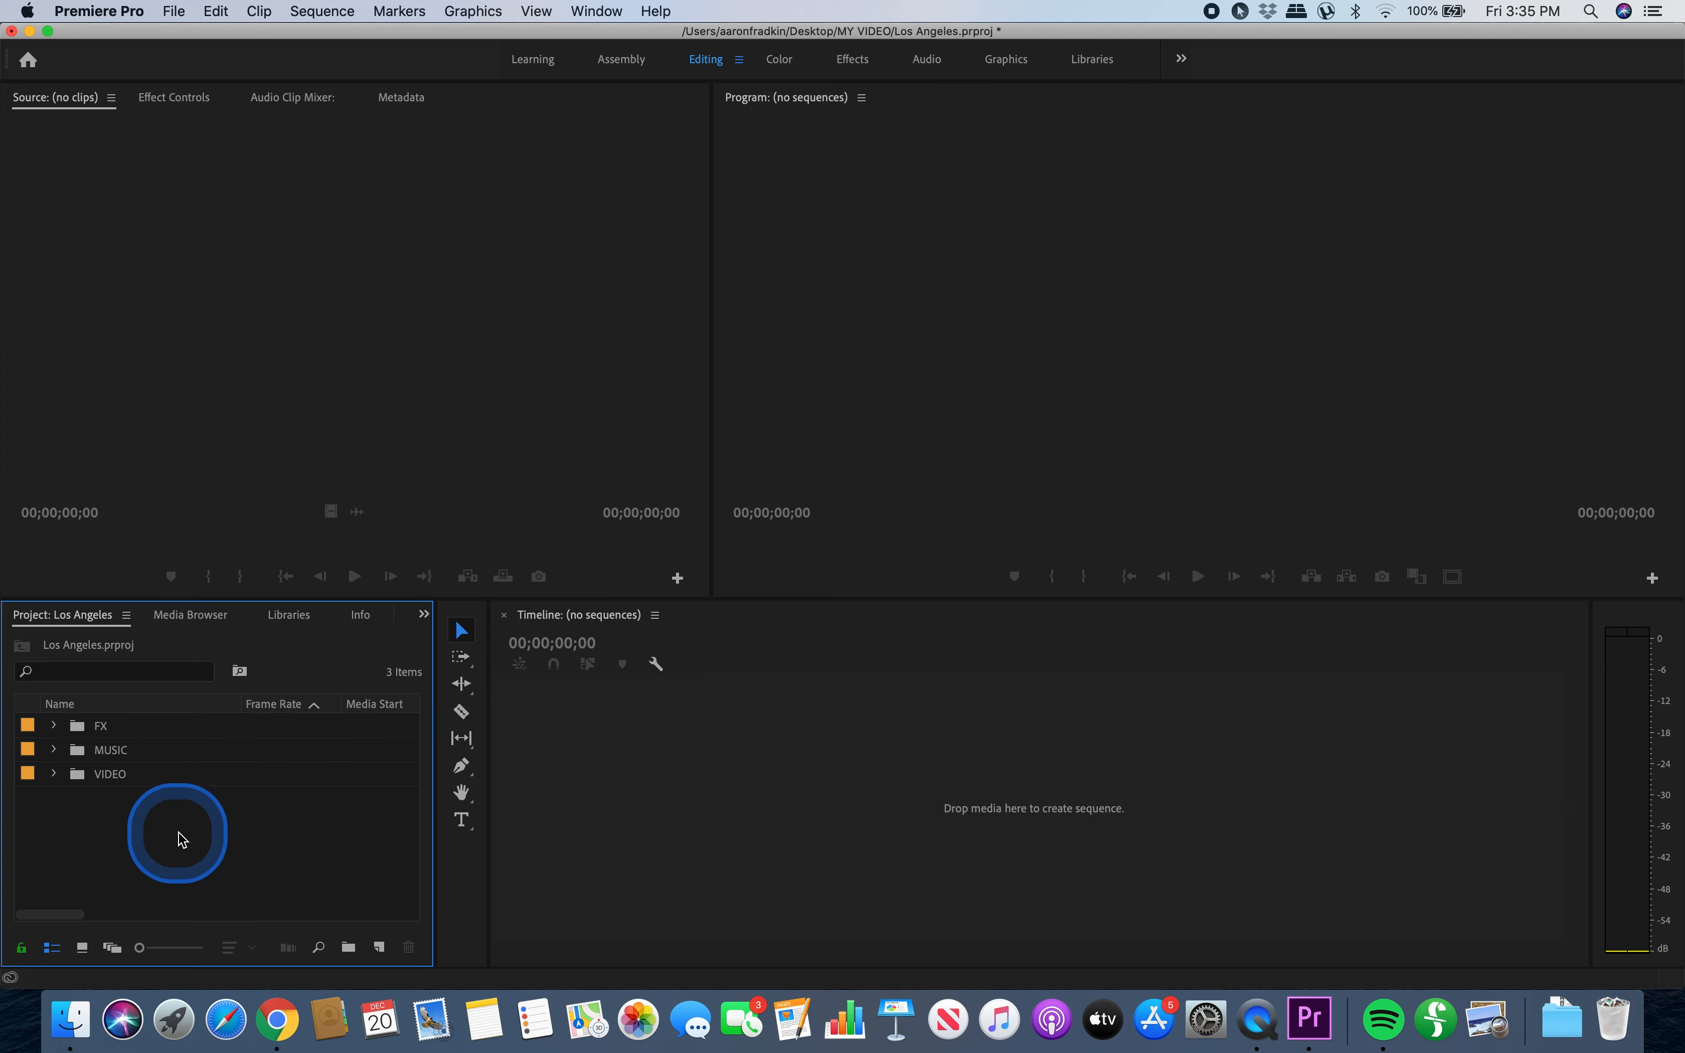
click(101, 778)
click(102, 750)
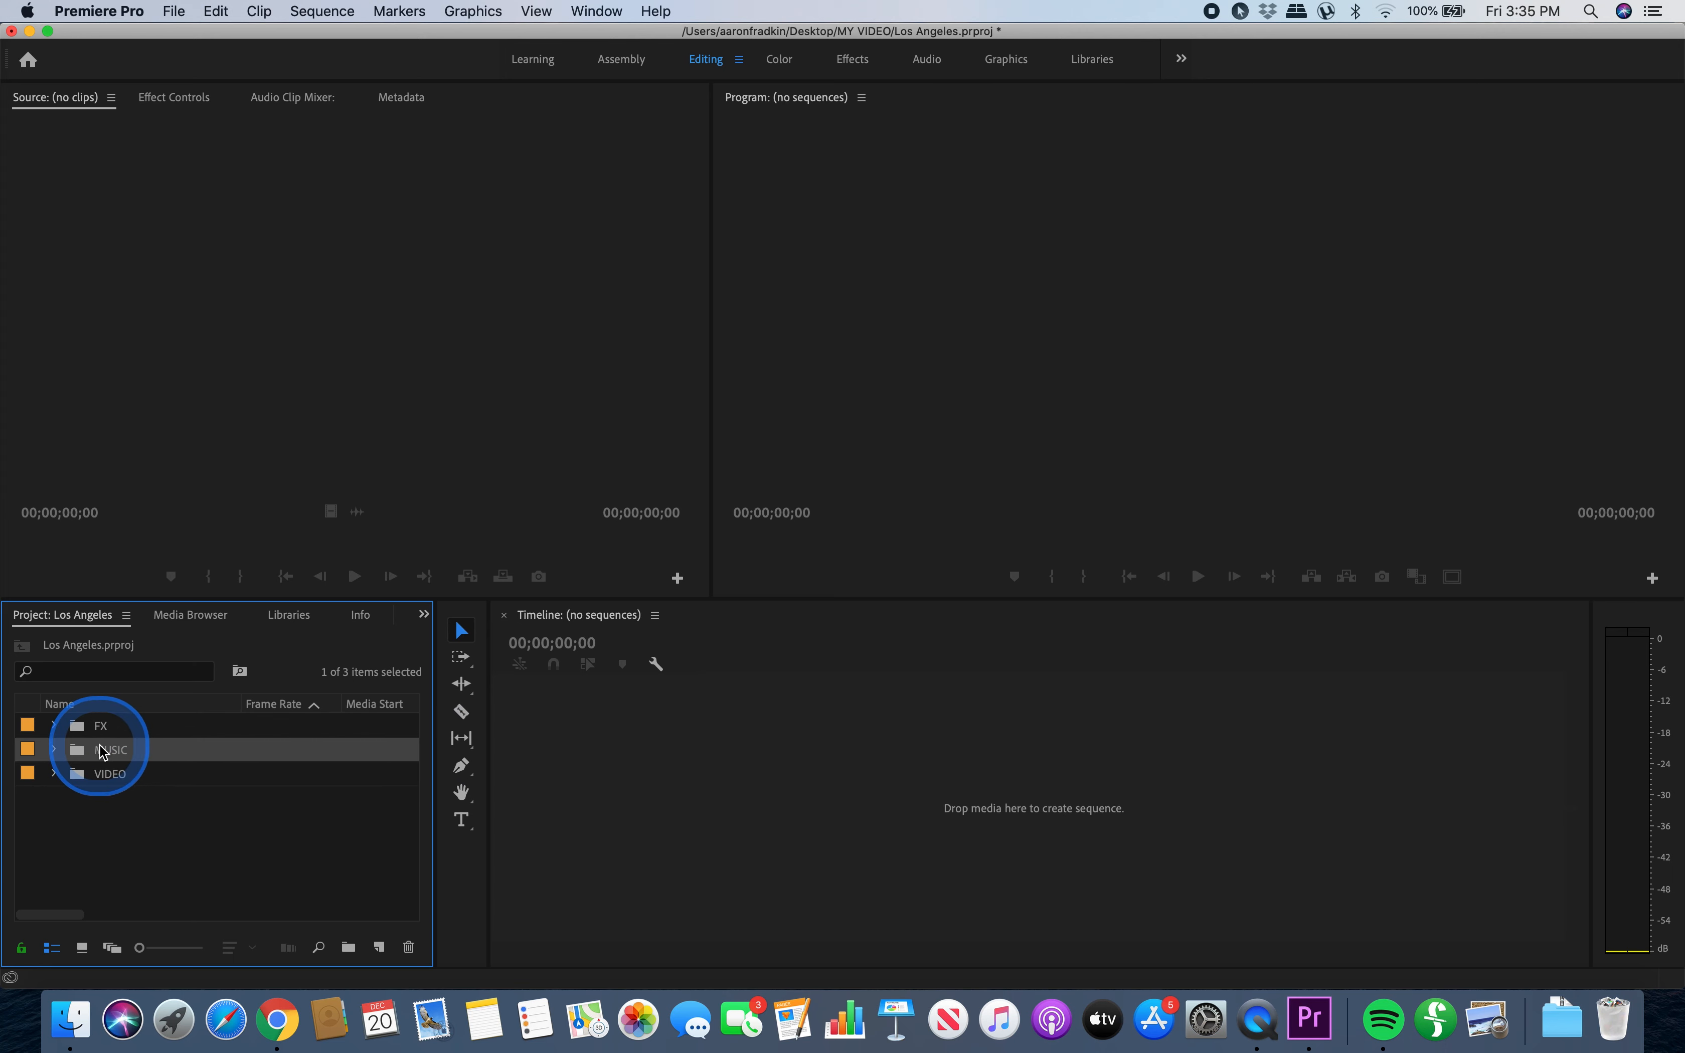
click(101, 730)
click(103, 750)
click(104, 775)
click(106, 812)
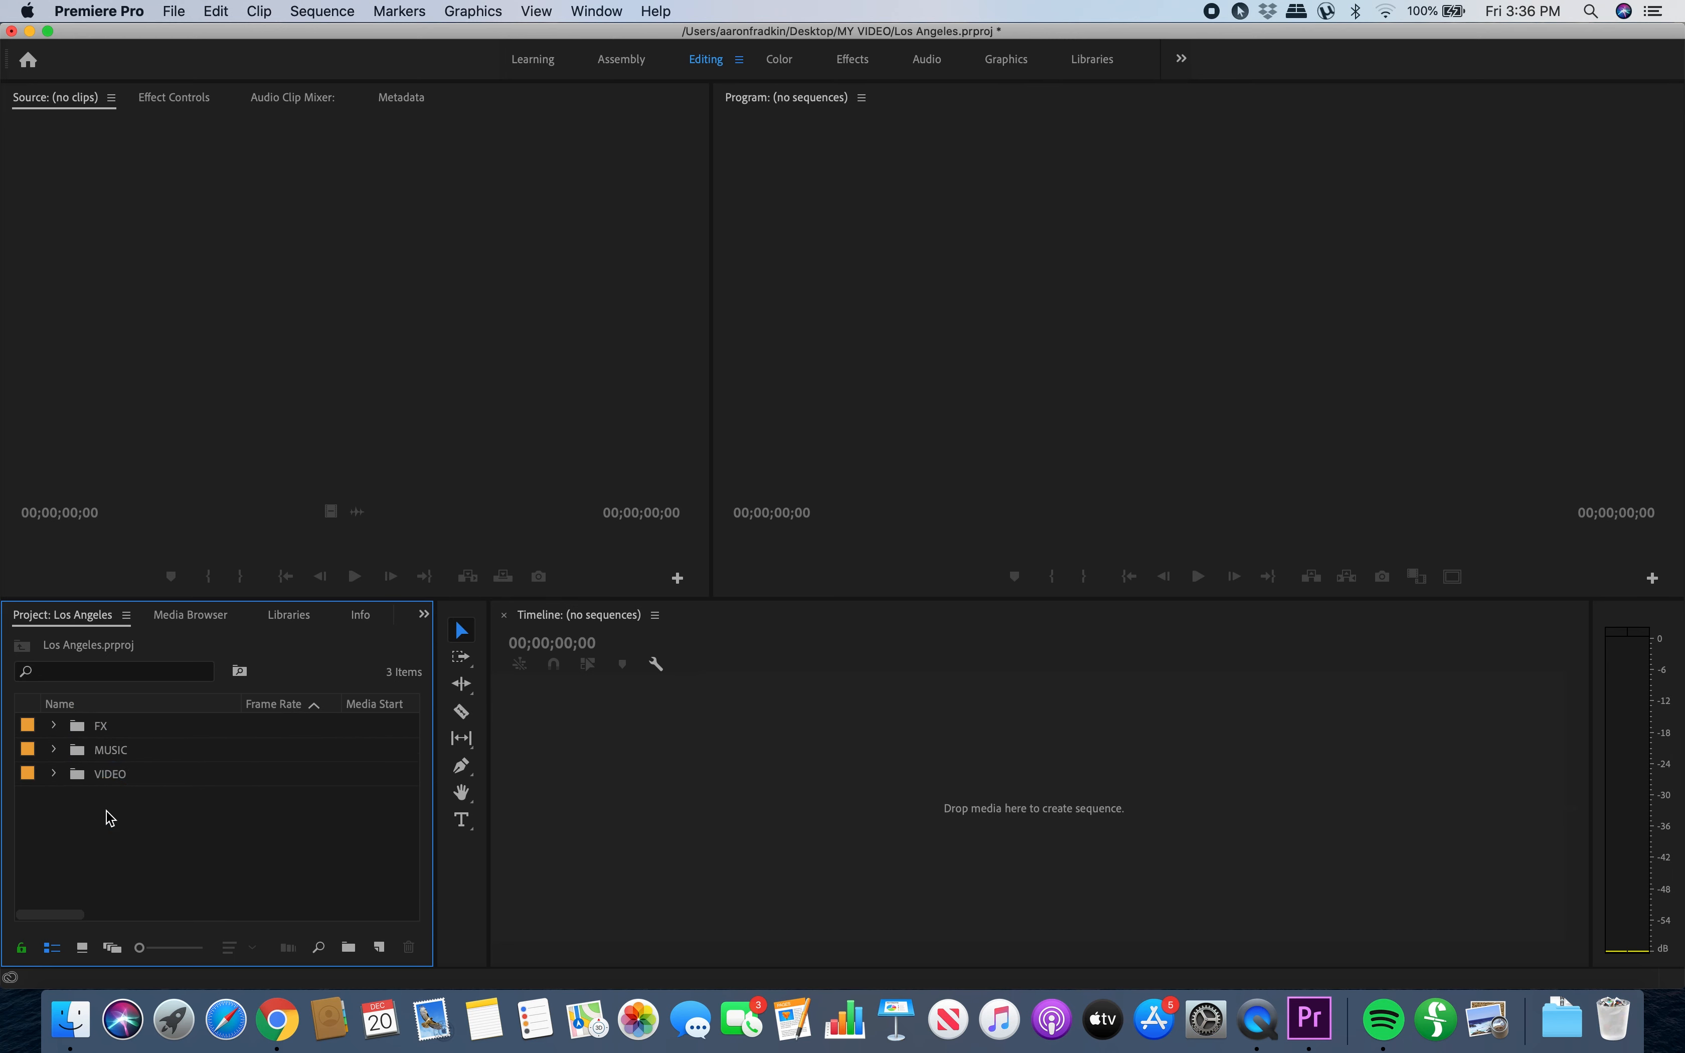
- Preview the 056631127 aerial-view clip from the VIDEO bin in the Source monitor and scrub through it
click(54, 775)
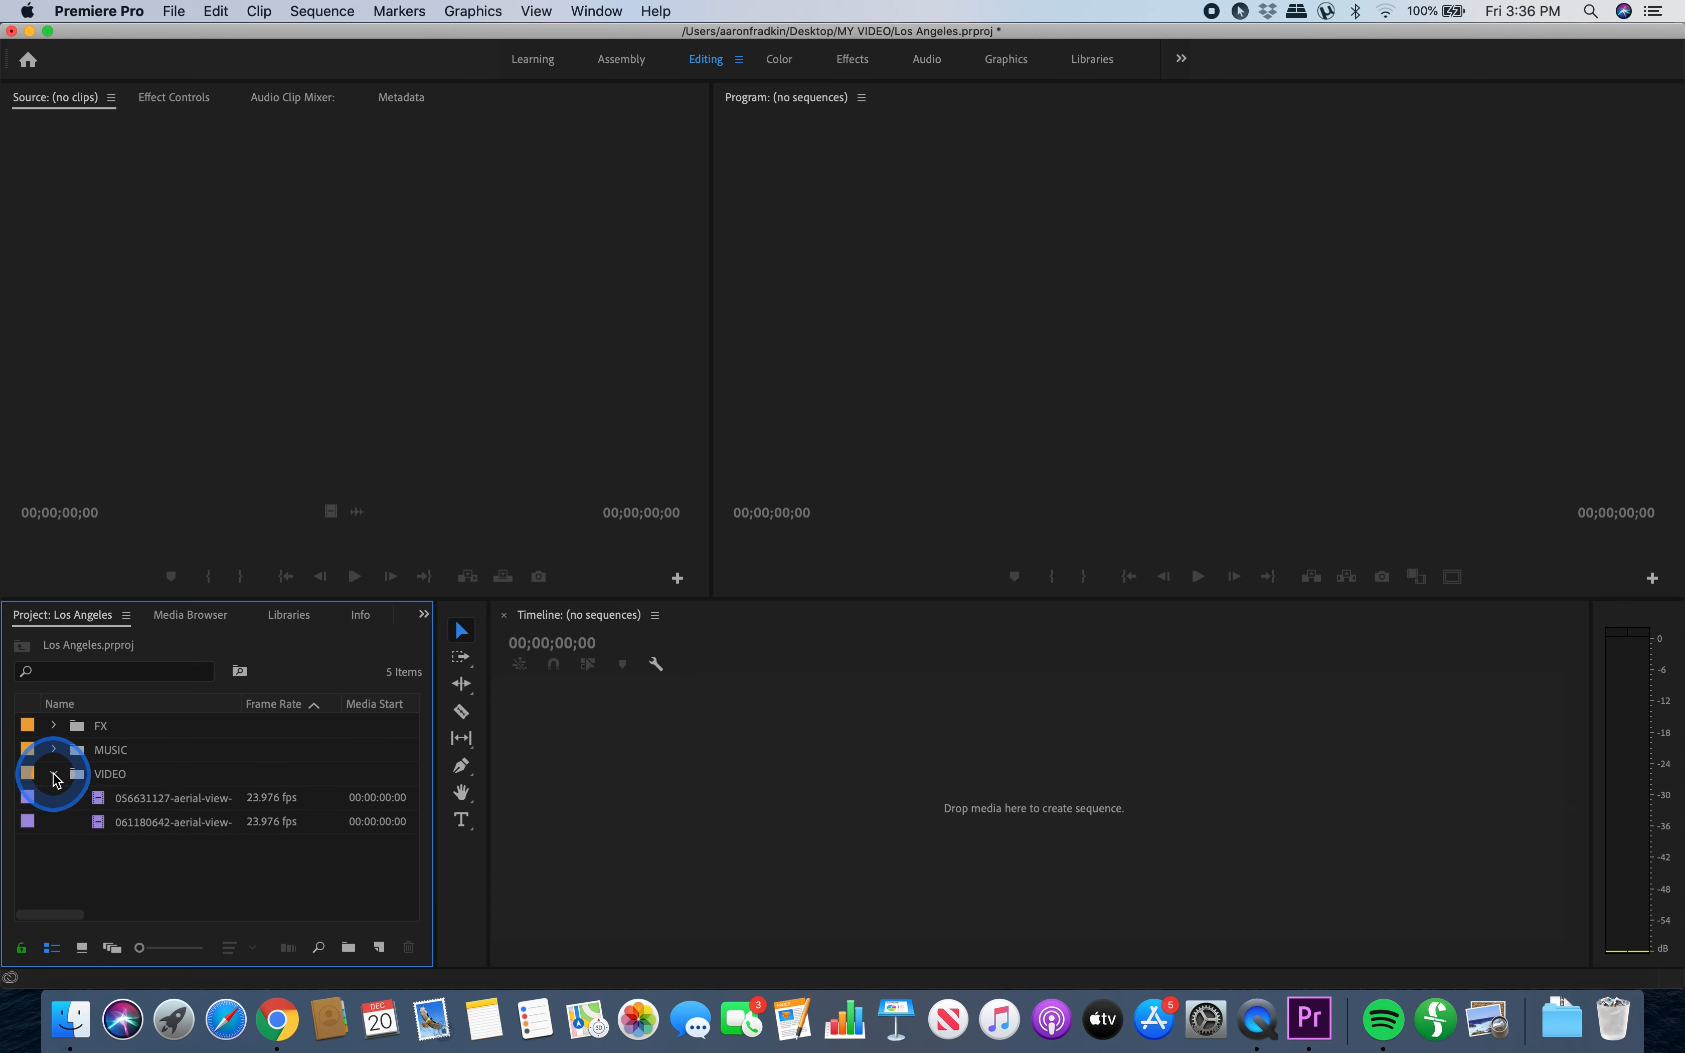
double_click(100, 798)
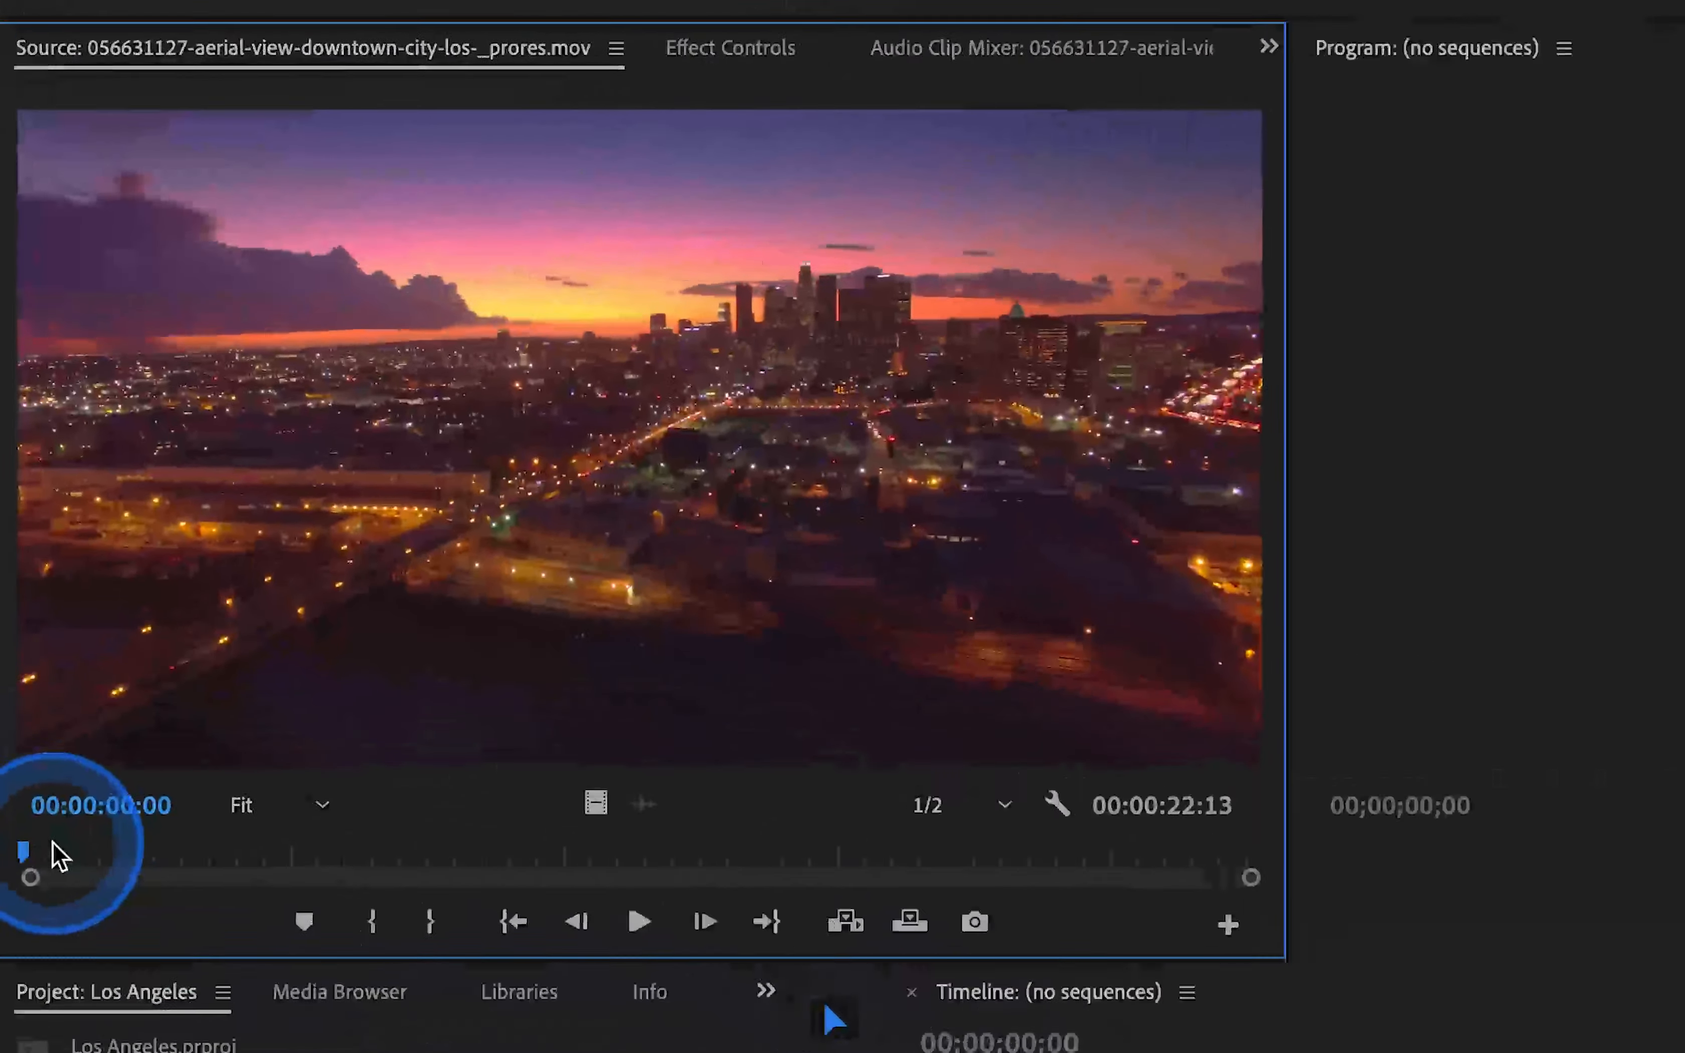
drag(18, 538, 31, 538)
drag(54, 924, 696, 930)
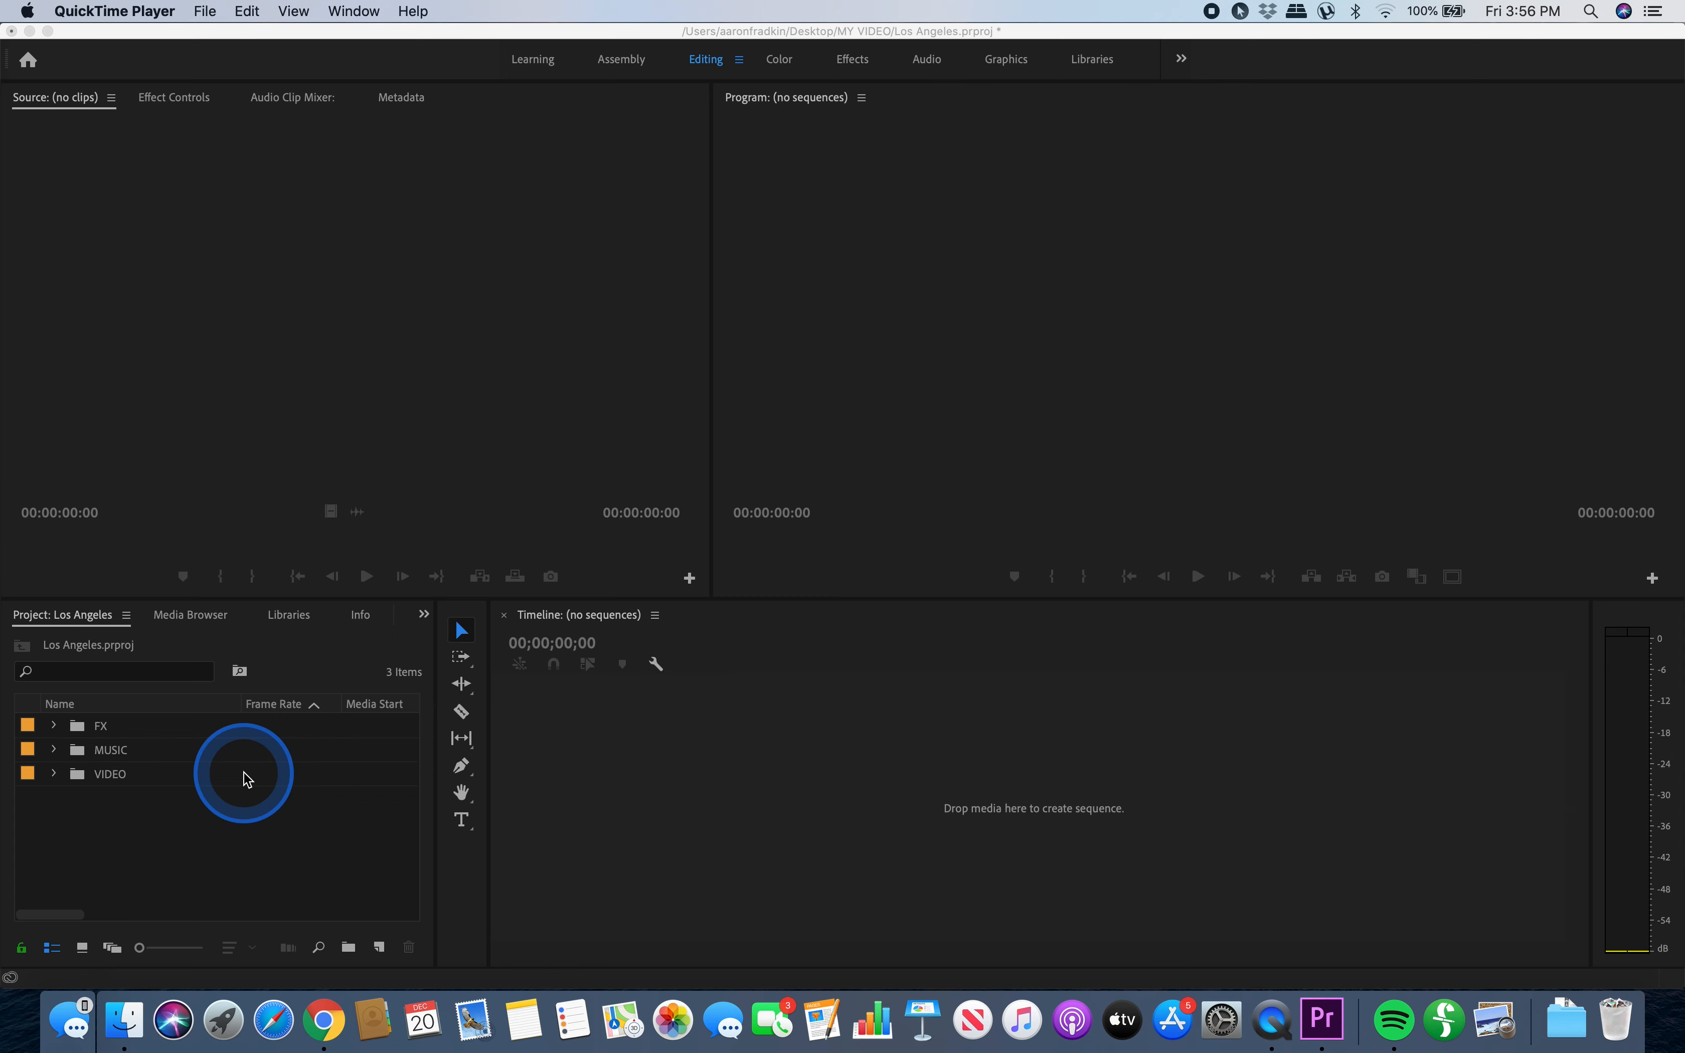
- Create a sequence by placing the 056631127 aerial-view clip from the VIDEO bin in the empty timeline
click(55, 776)
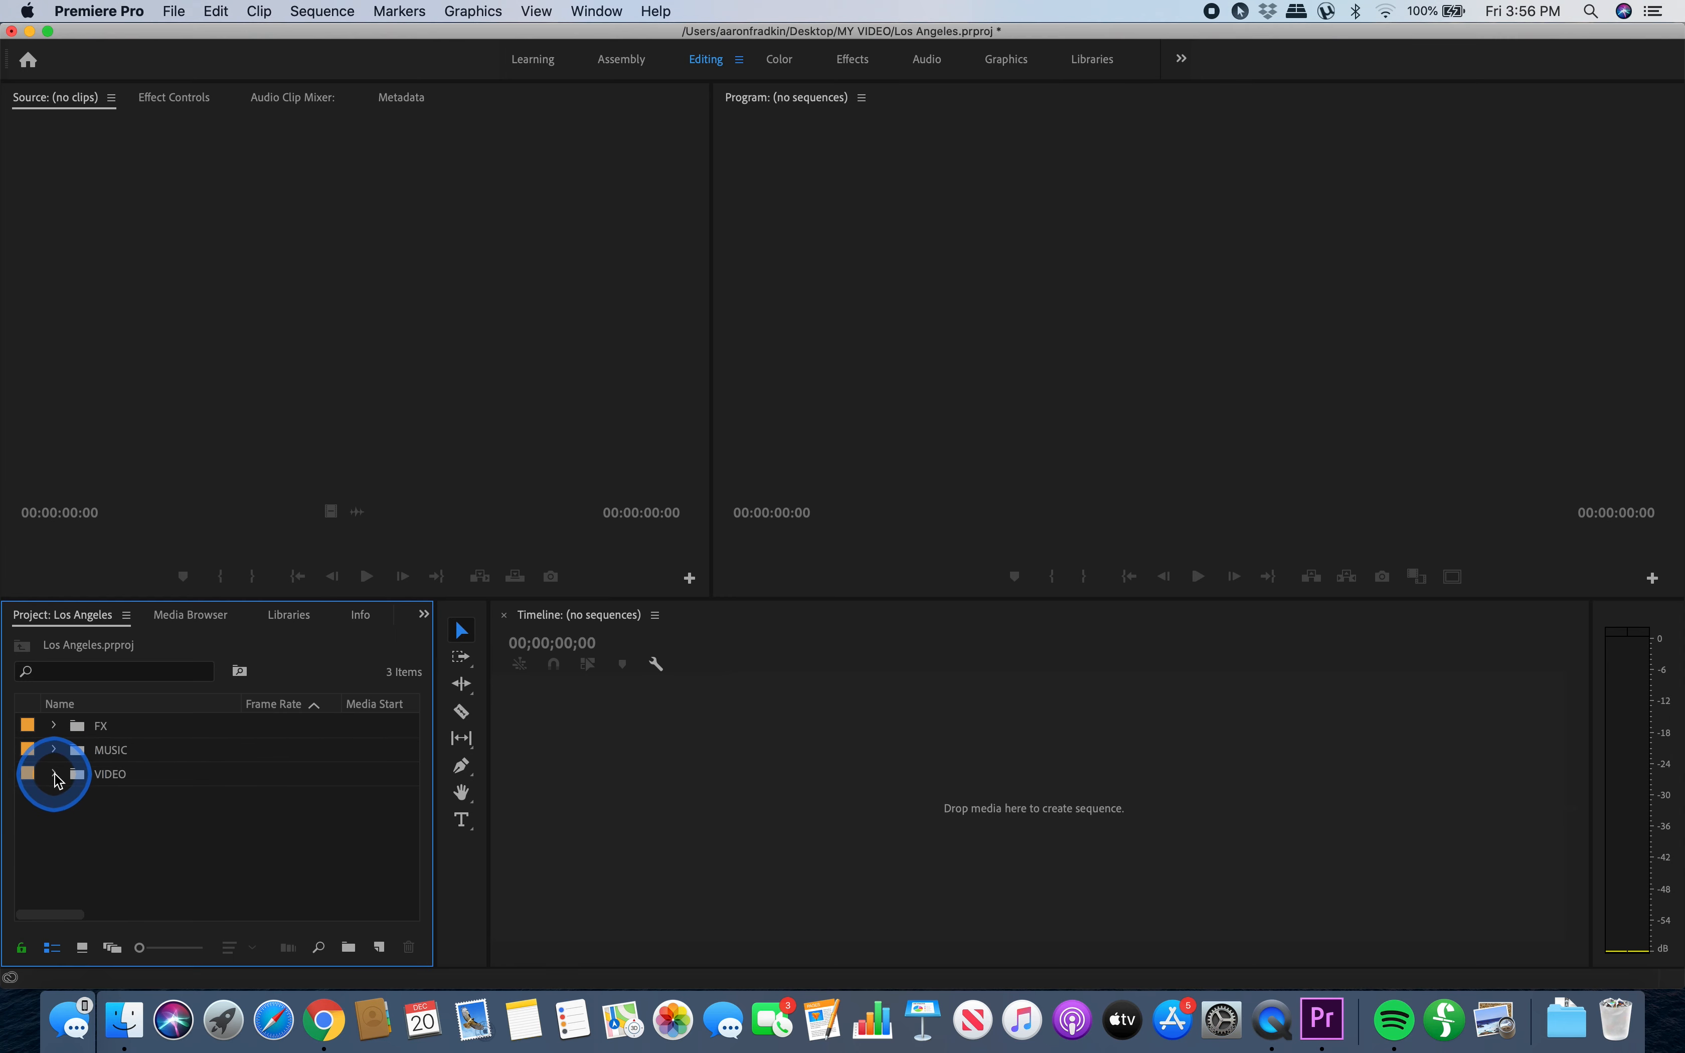
click(55, 774)
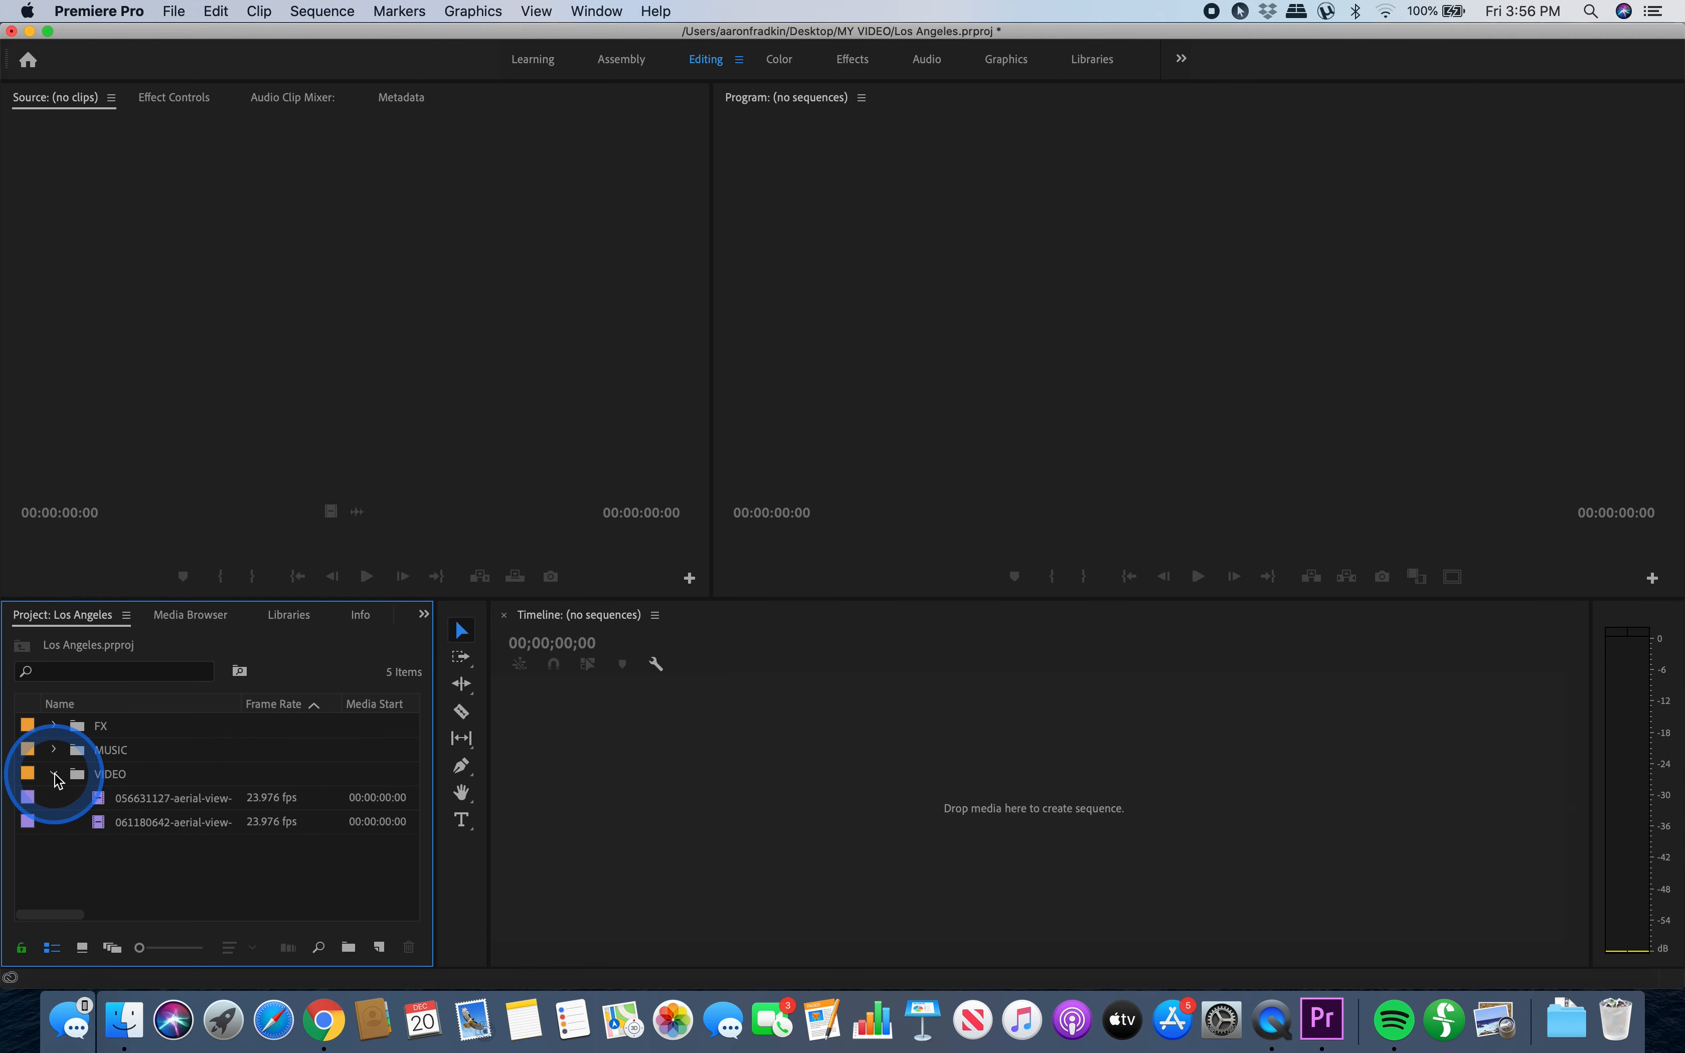
click(100, 800)
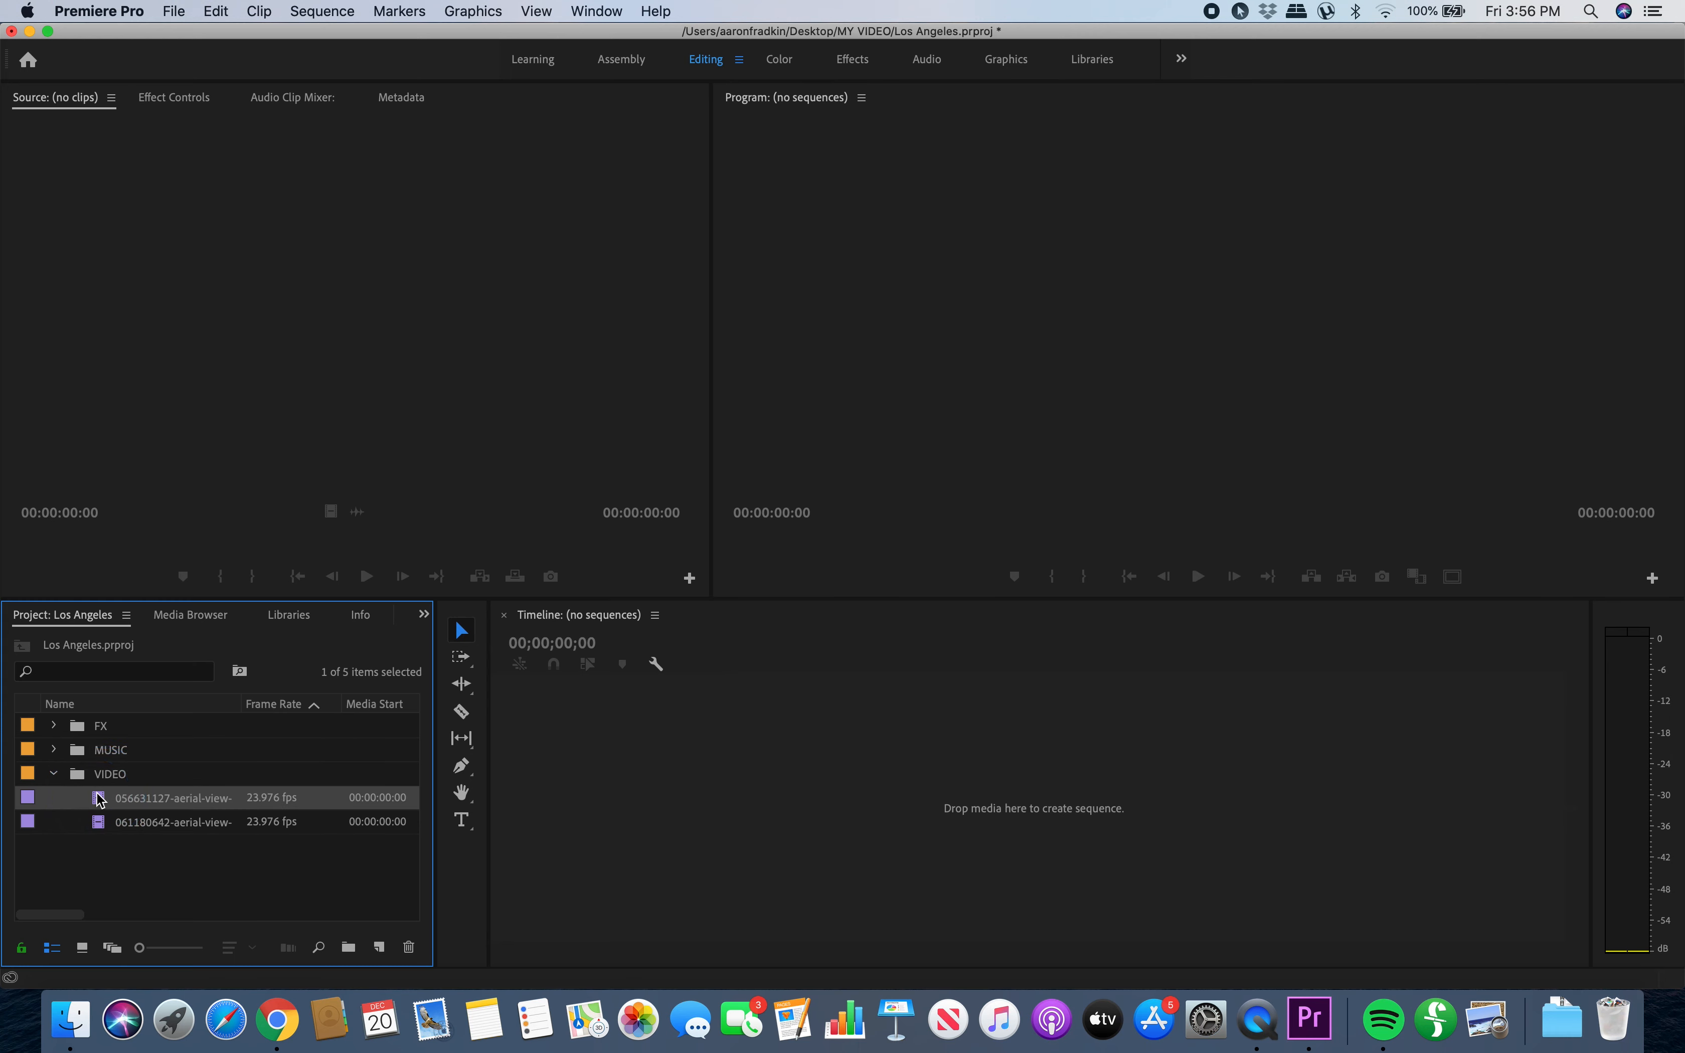
drag(99, 801, 796, 801)
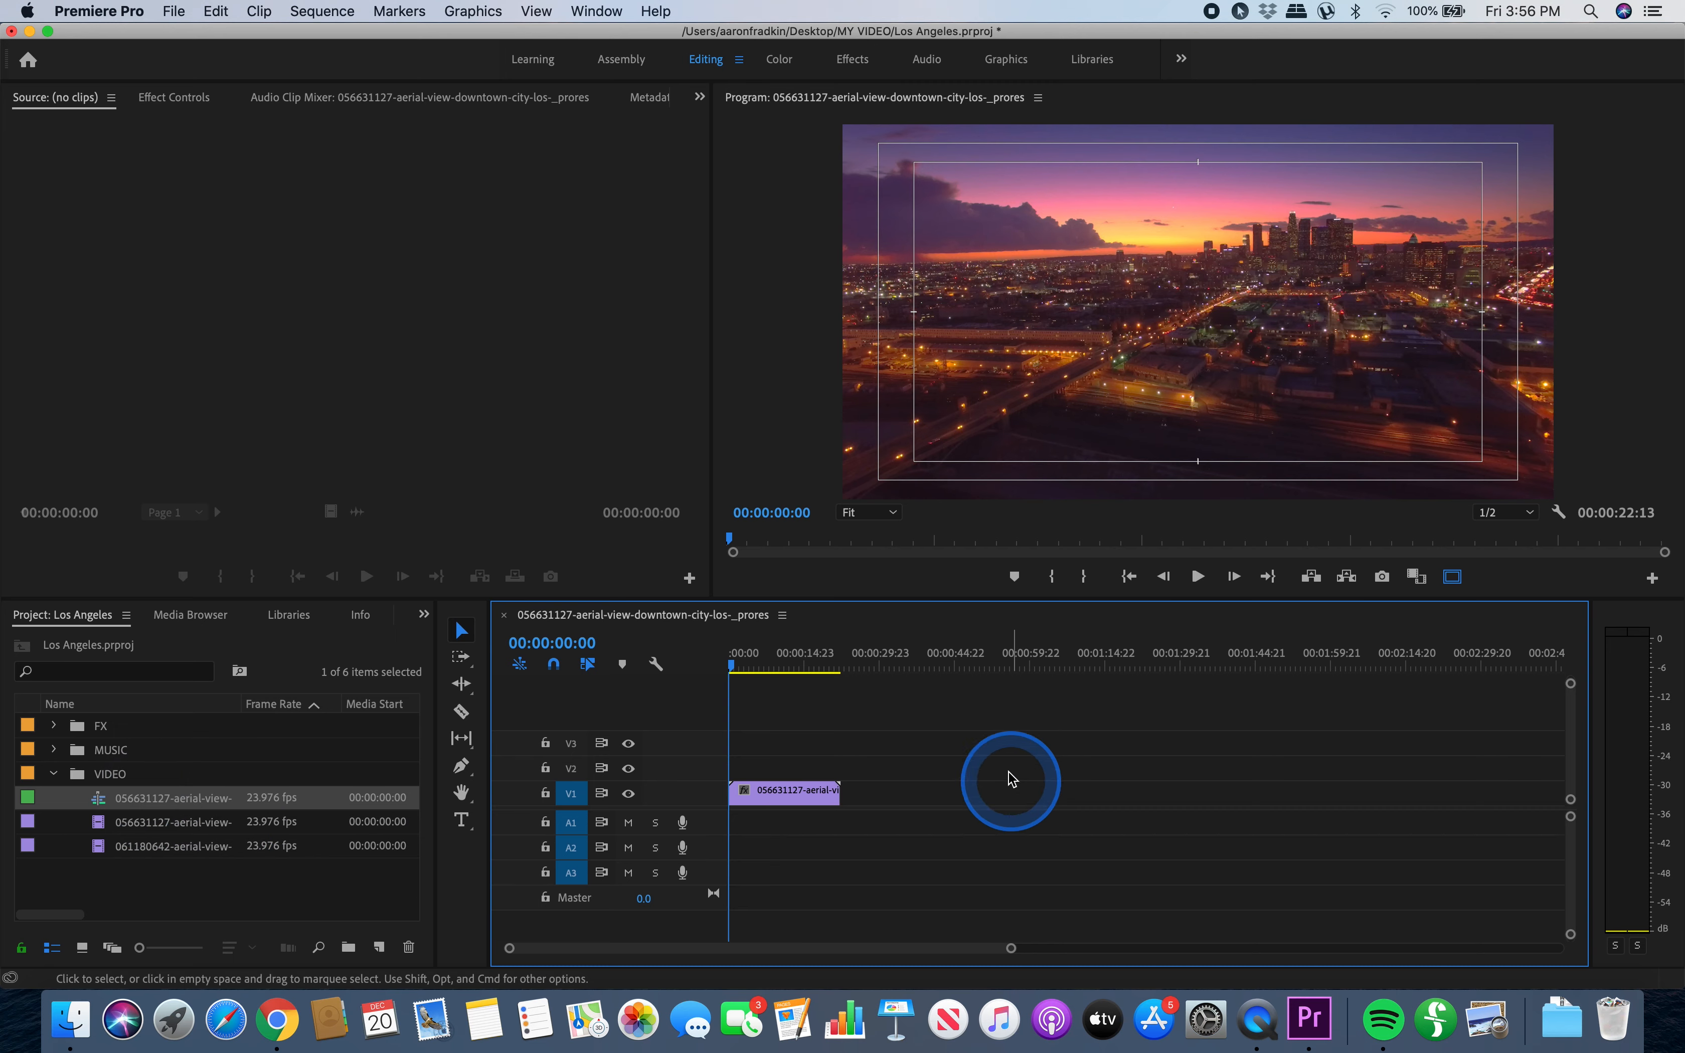
click(986, 790)
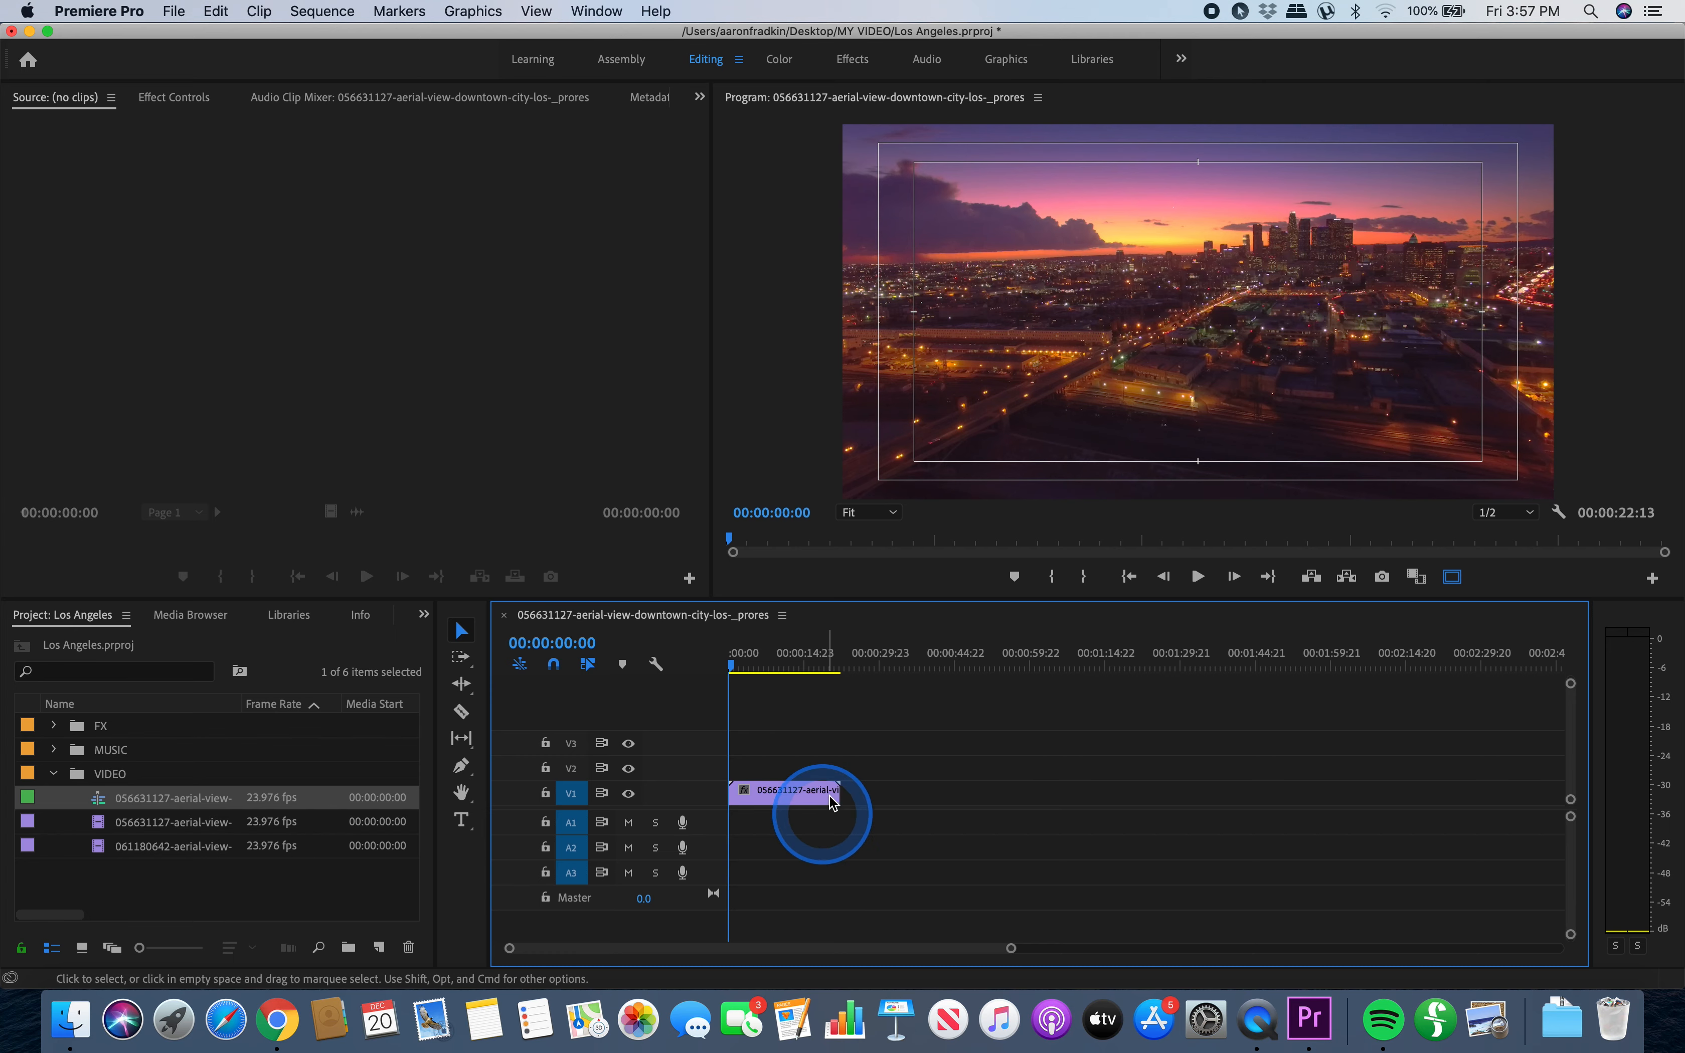
- Split the aerial-view clip on V1 with the Razor tool at about 6 seconds and about 12 seconds
click(463, 712)
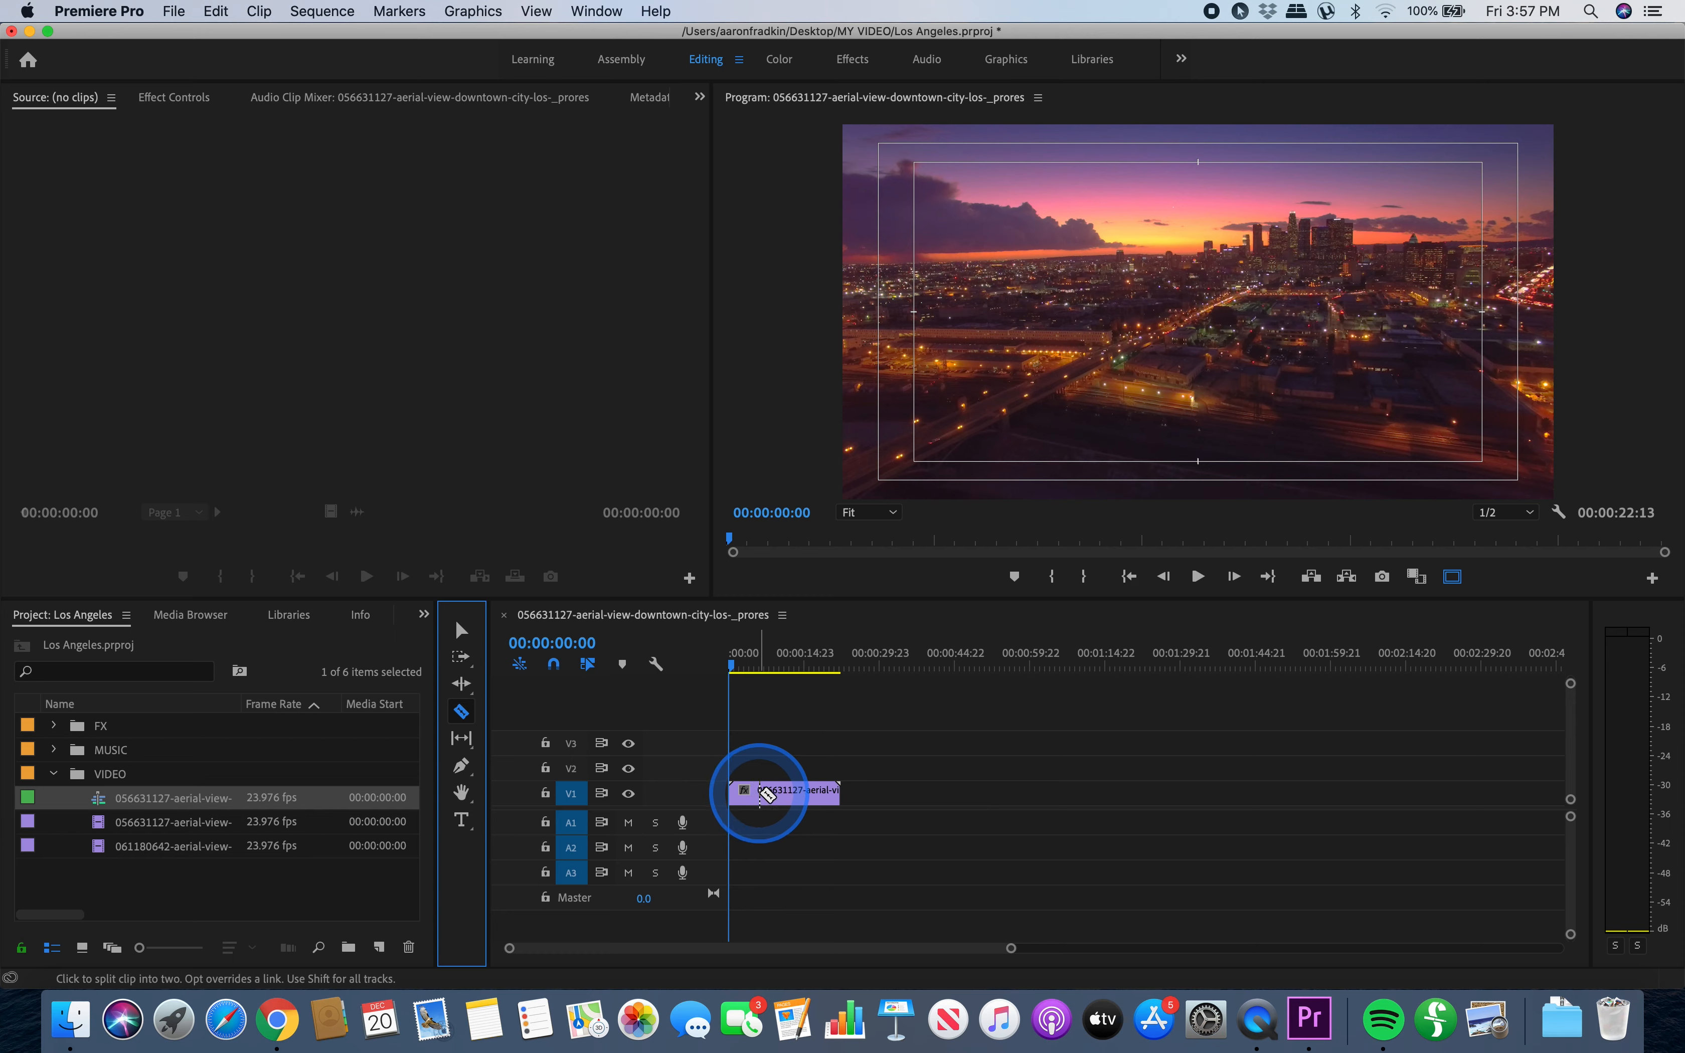
click(758, 793)
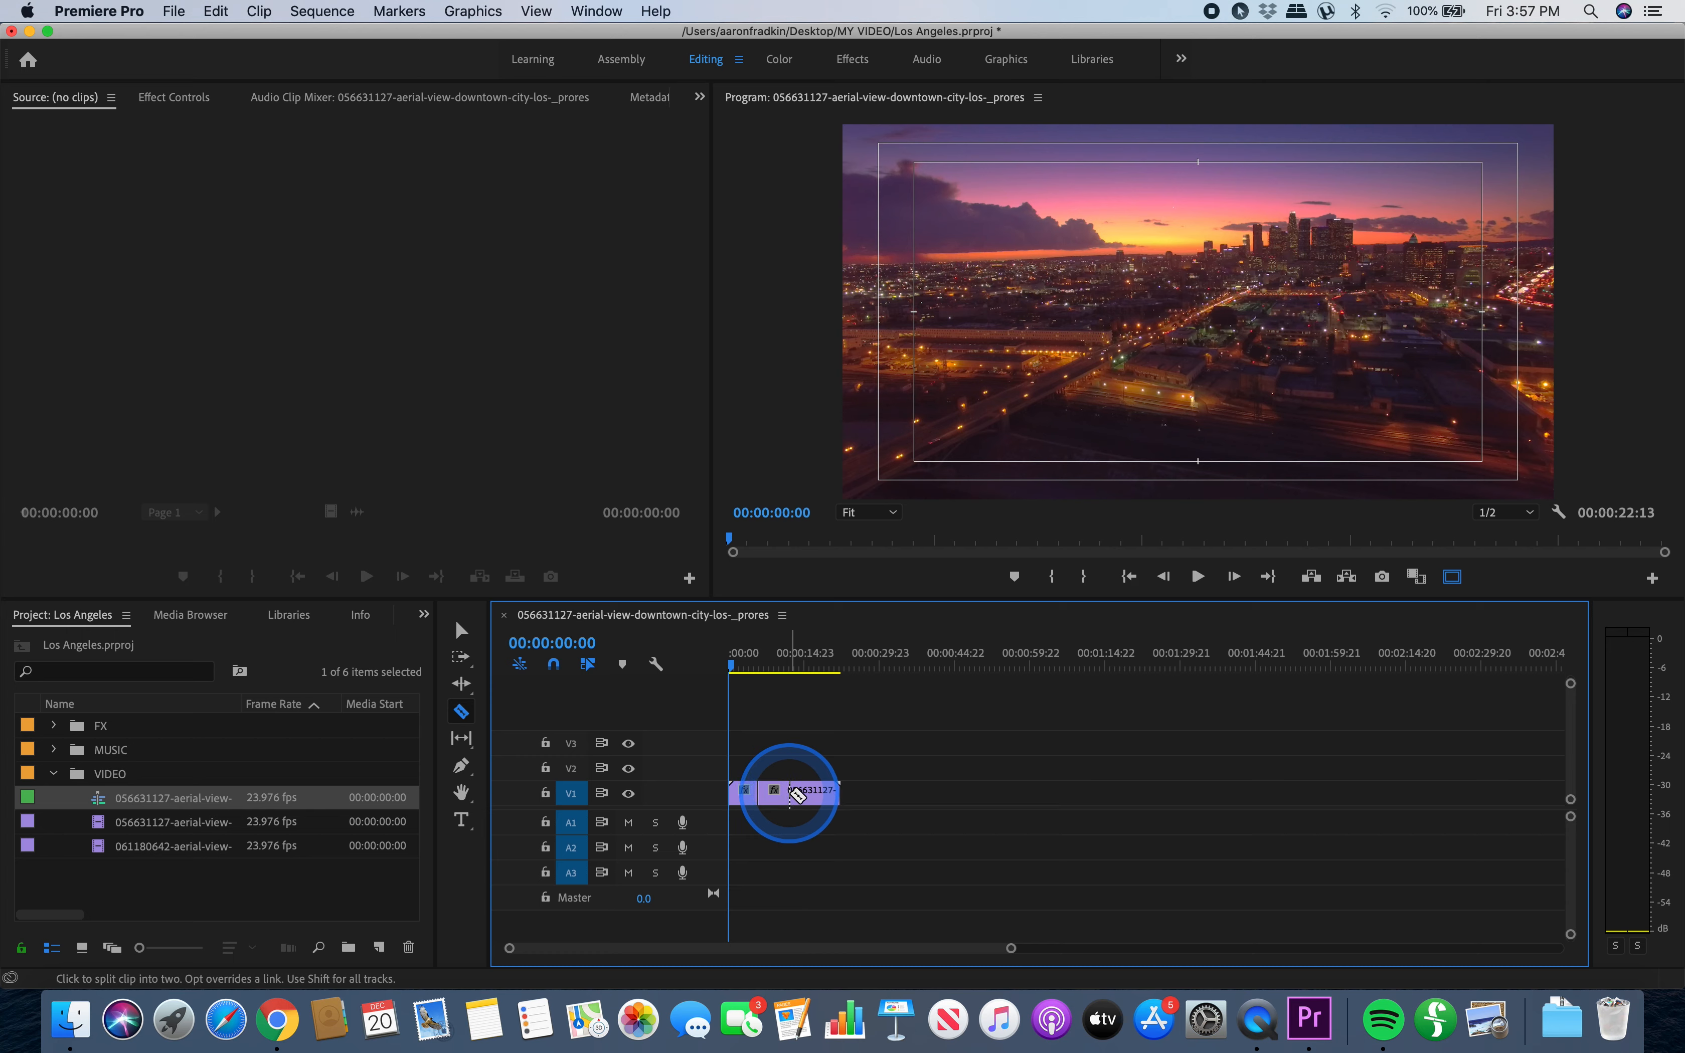
click(791, 794)
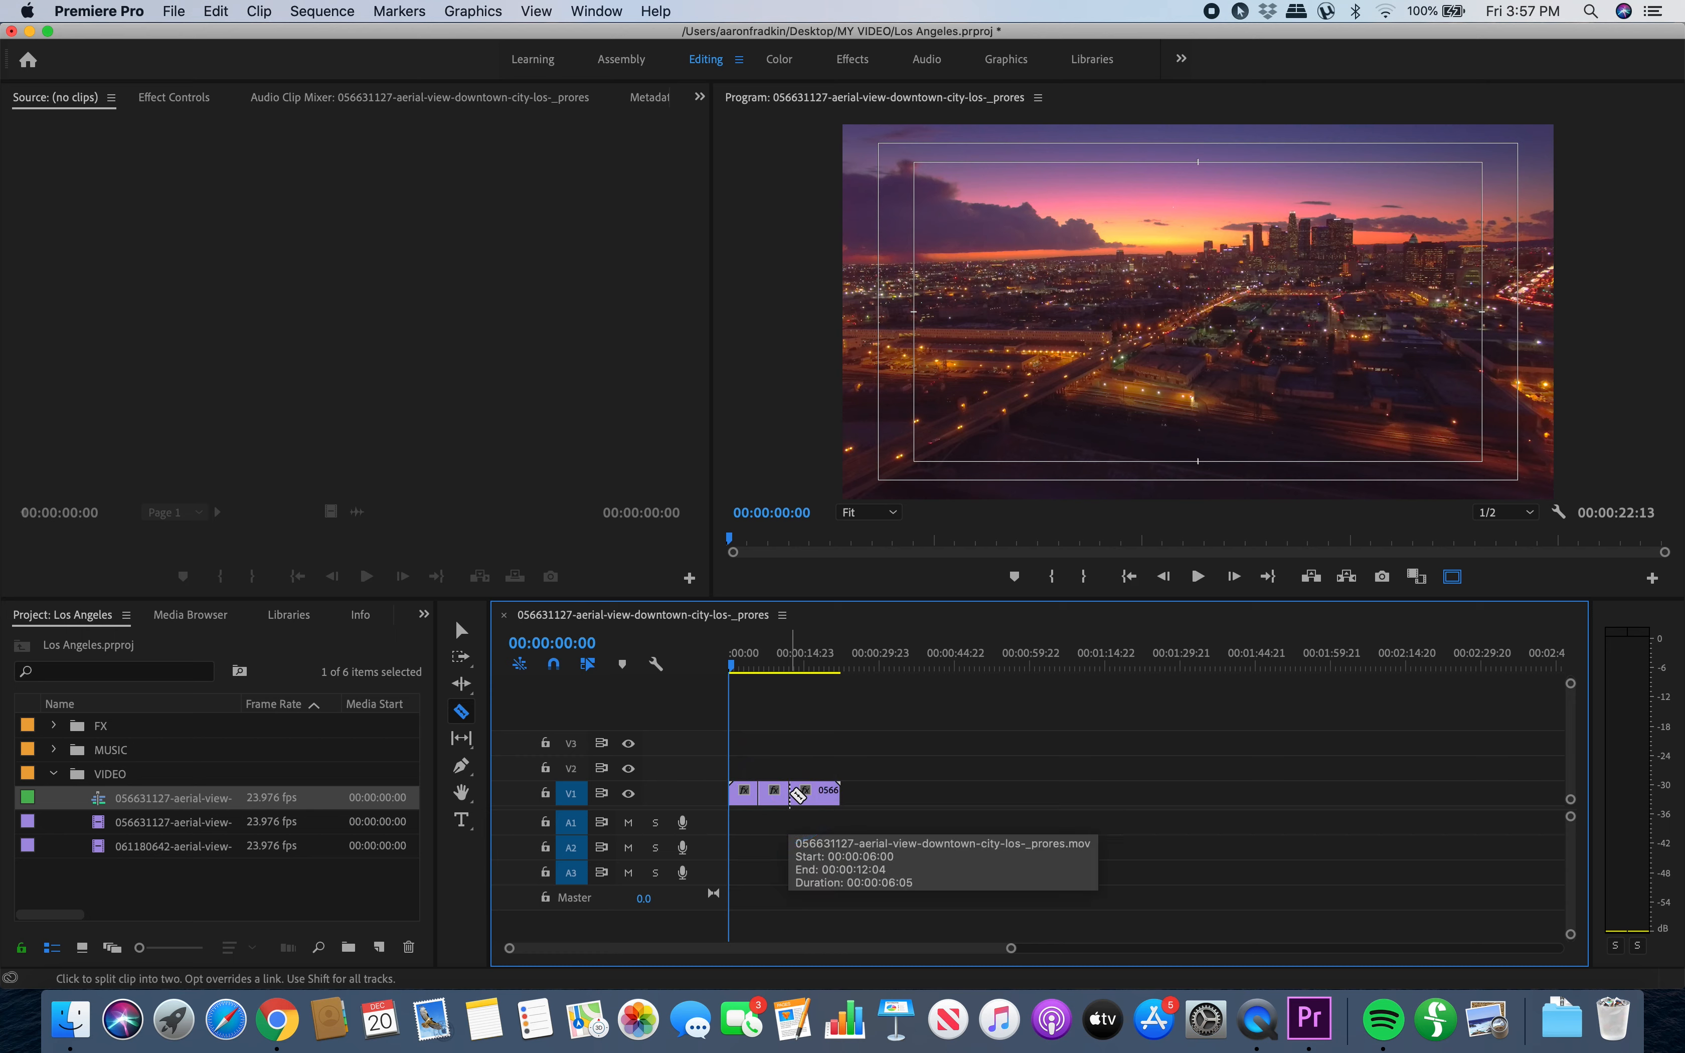
- Delete the first and last segments of the split aerial-view clip on V1, keeping only the middle segment
click(463, 633)
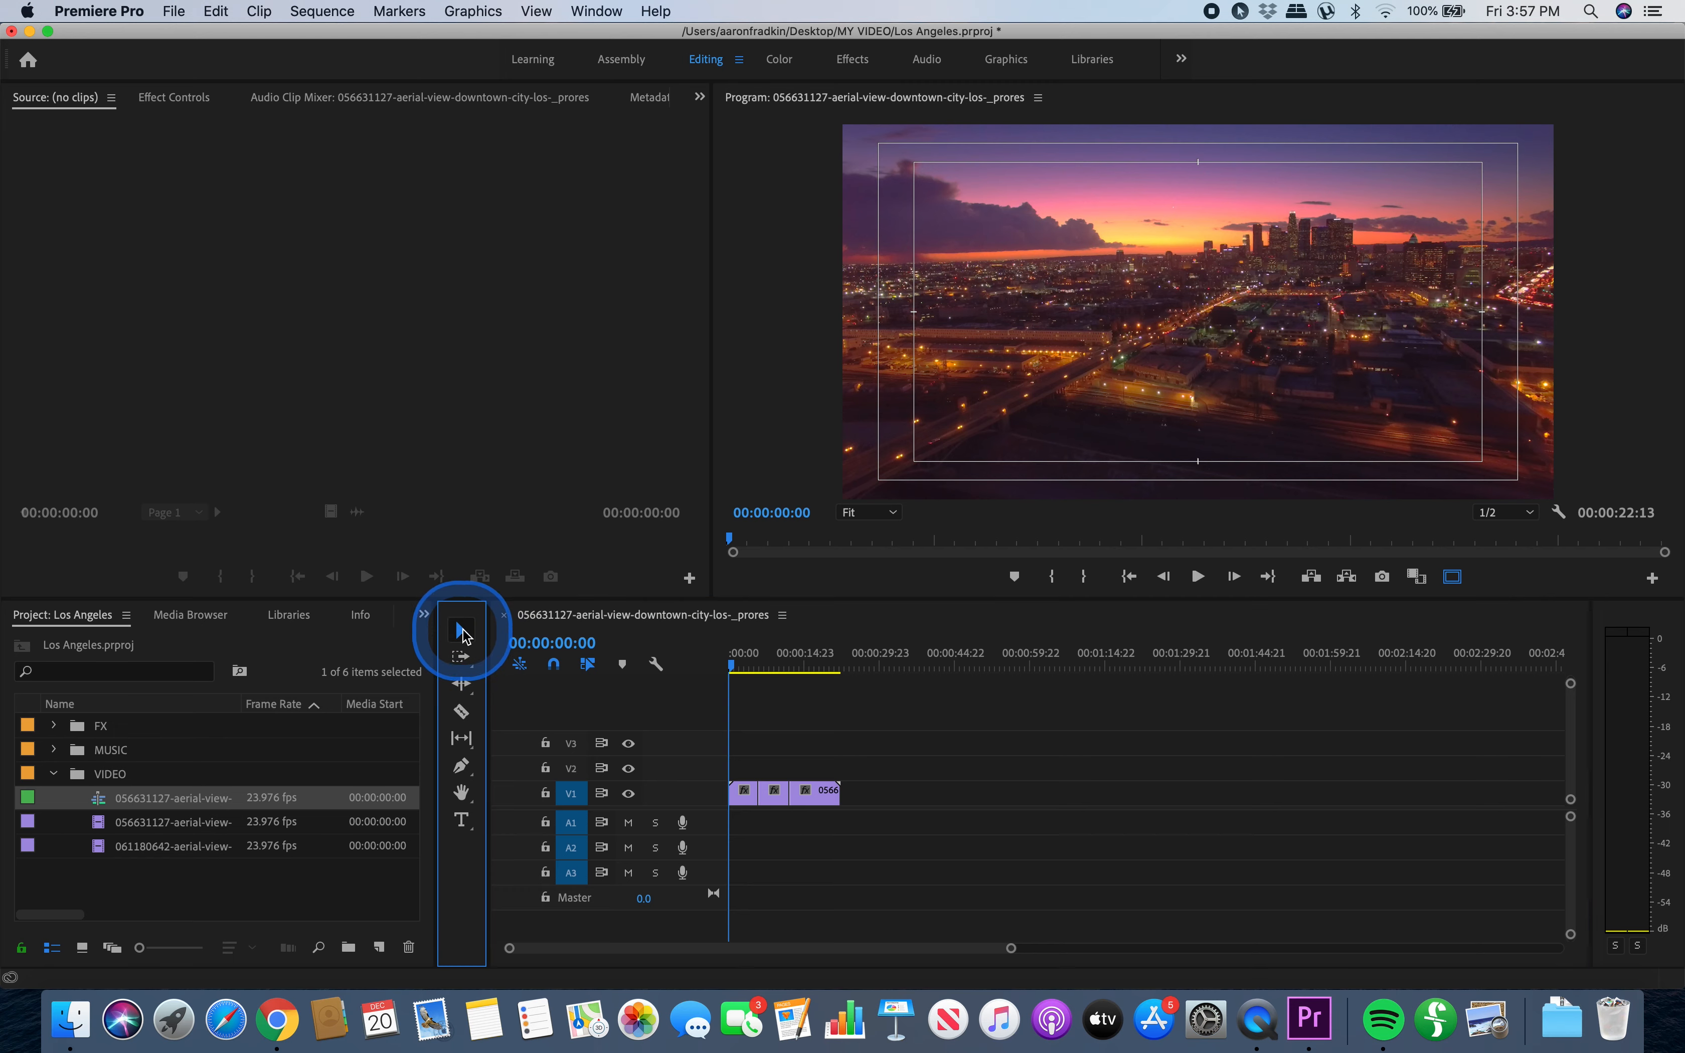
click(745, 803)
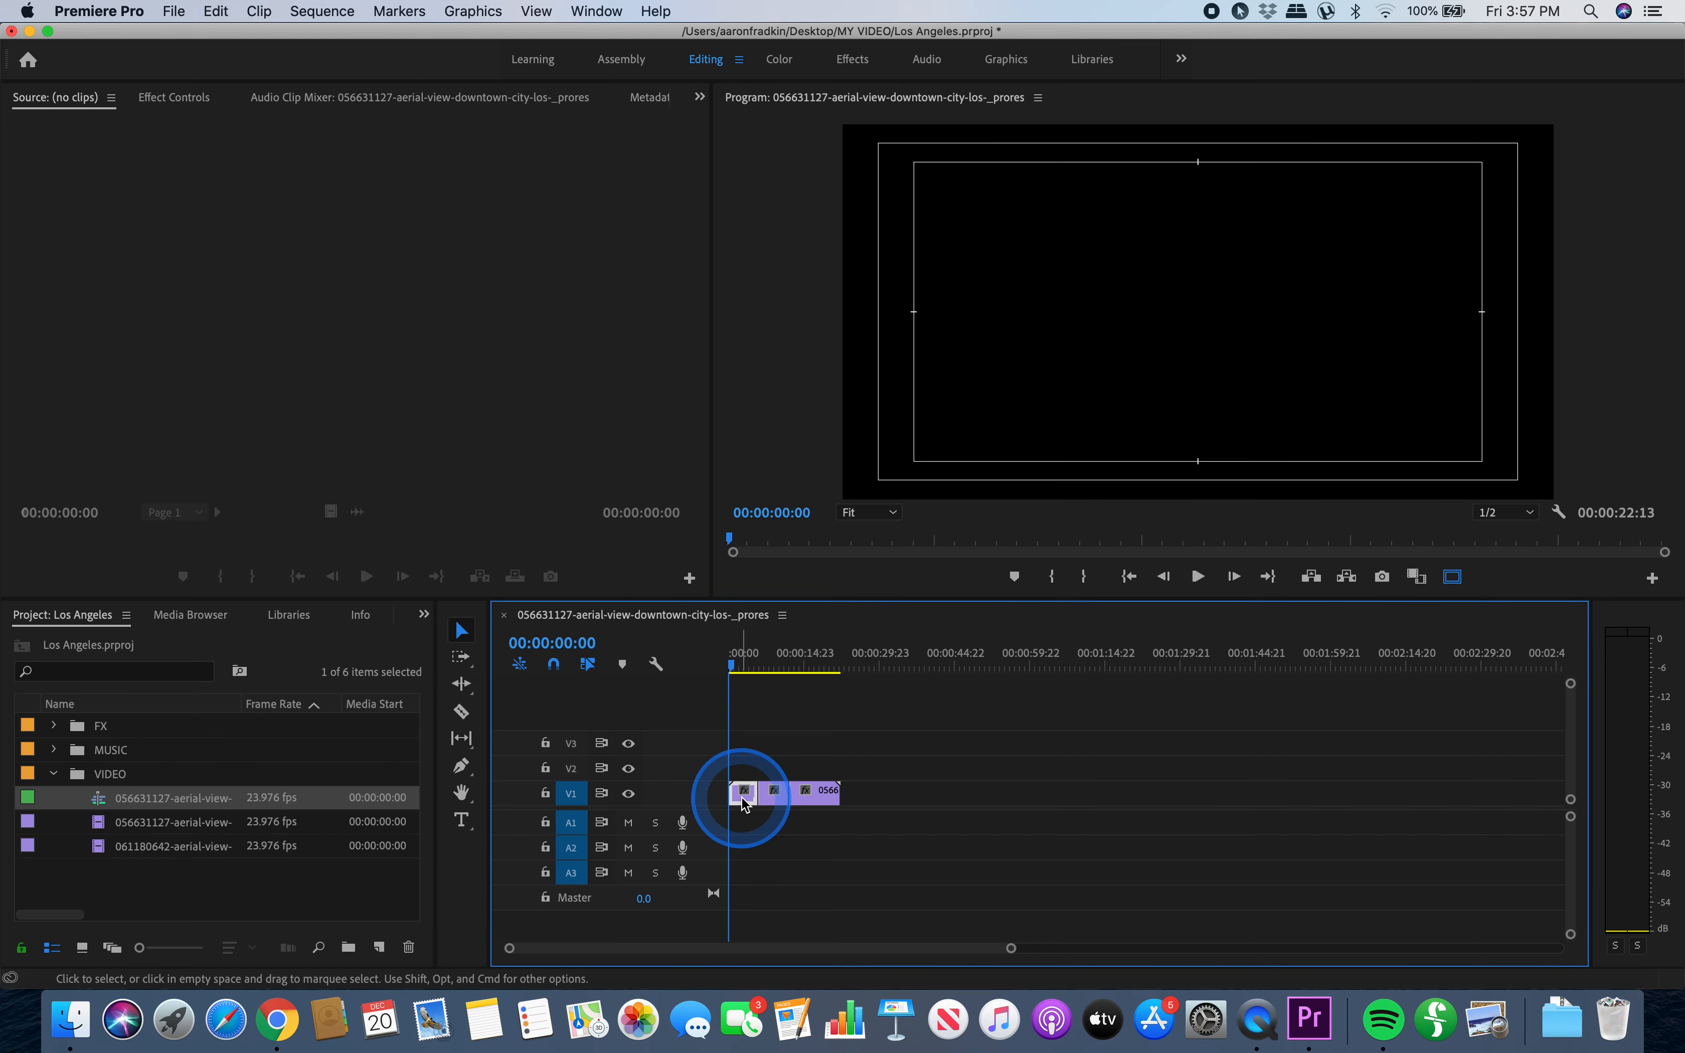
click(821, 802)
key(Delete)
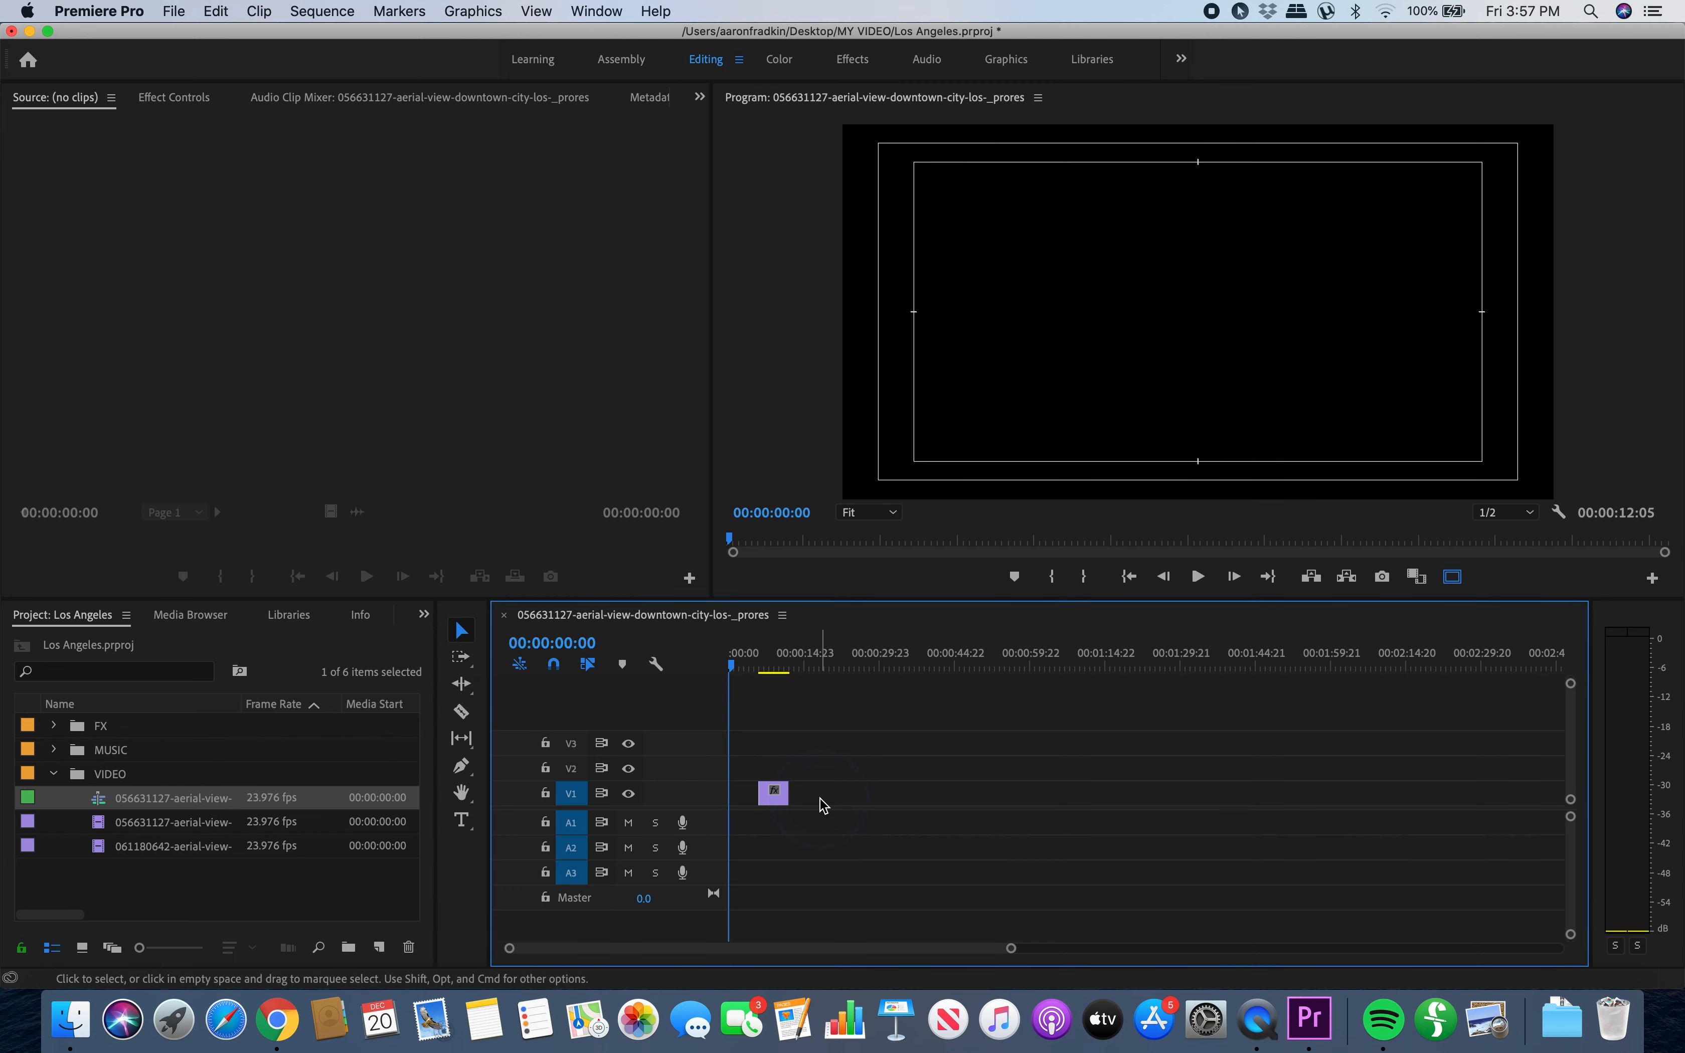
- Play the sequence from the start of the remaining middle segment
click(763, 668)
click(763, 668)
key(space)
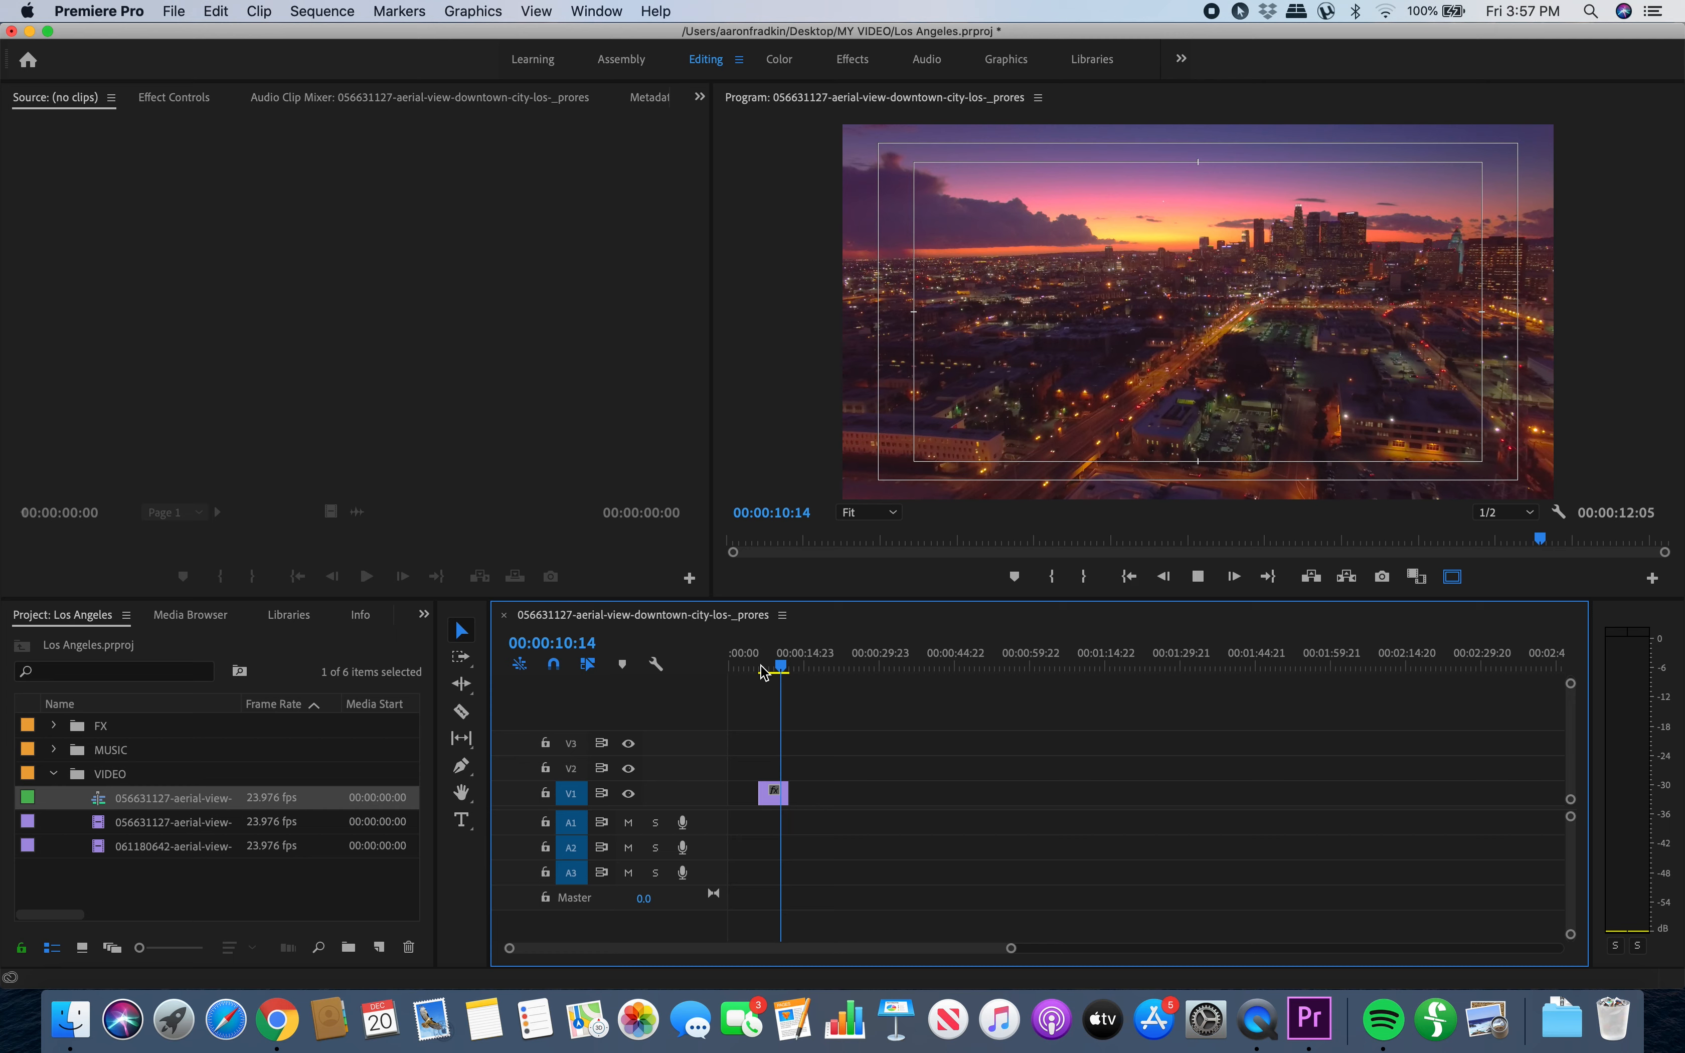
key(space)
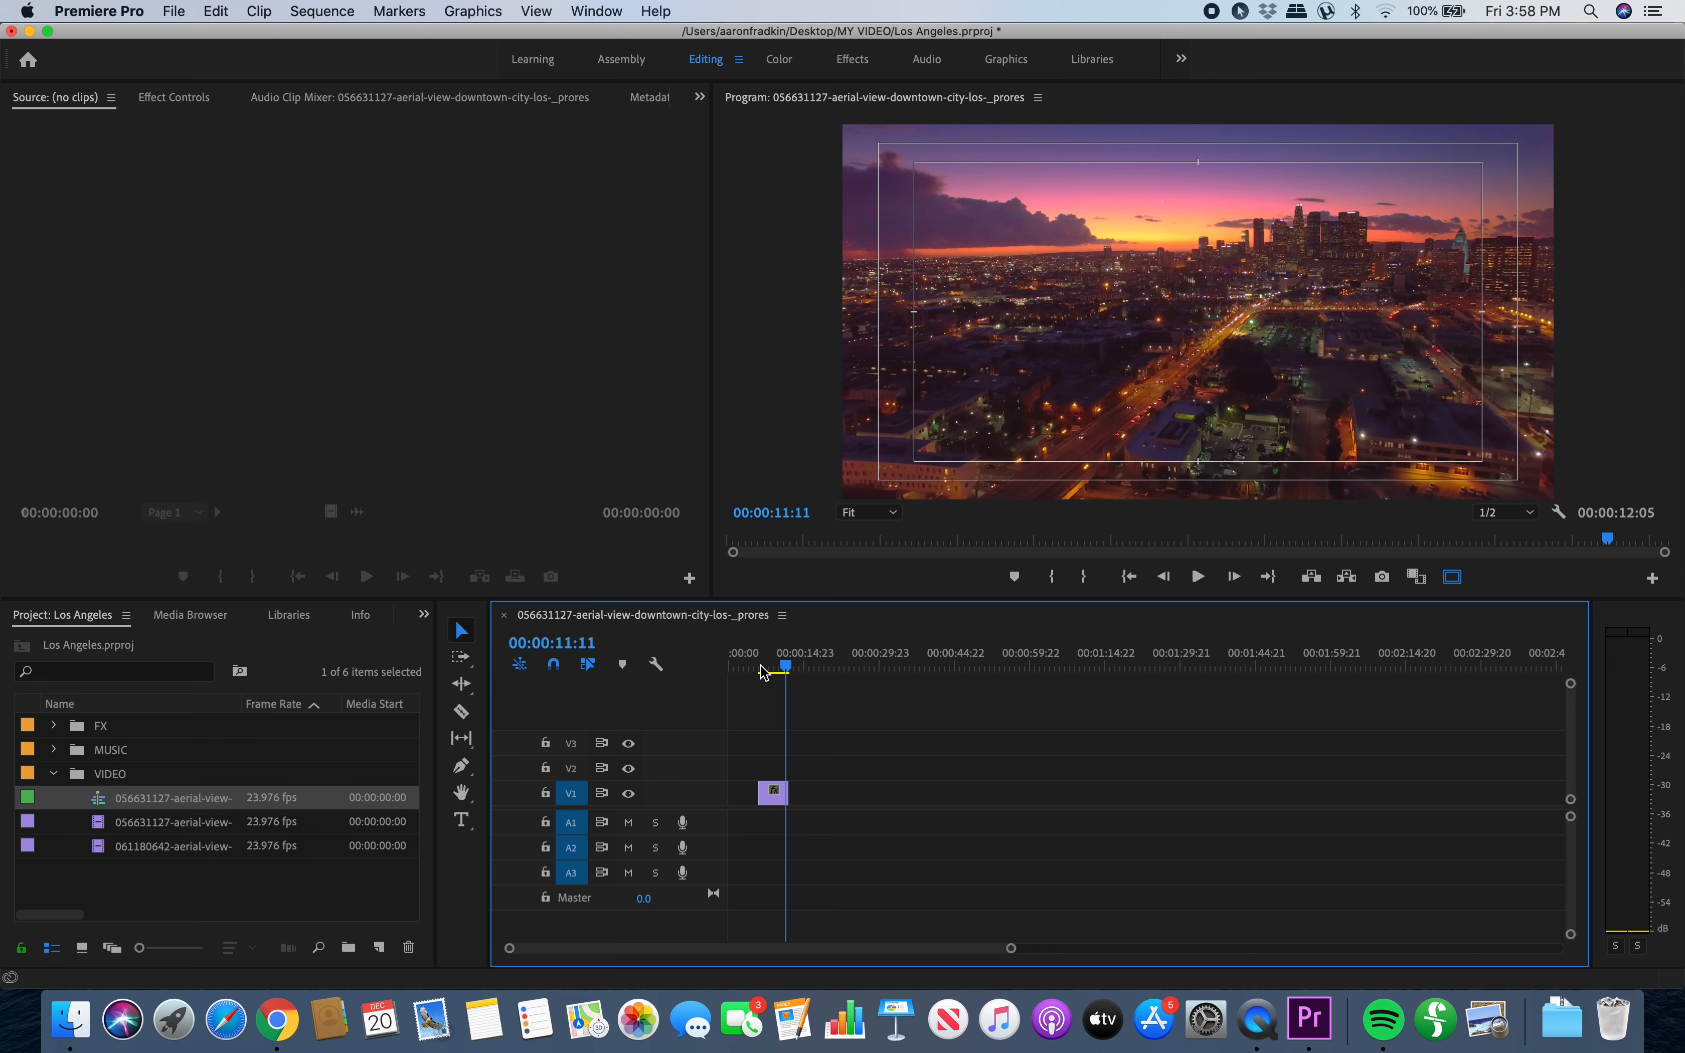
- Undo the segment deletions and both Razor cuts on the aerial-view clip
click(764, 672)
key(super+v)
key(super+z)
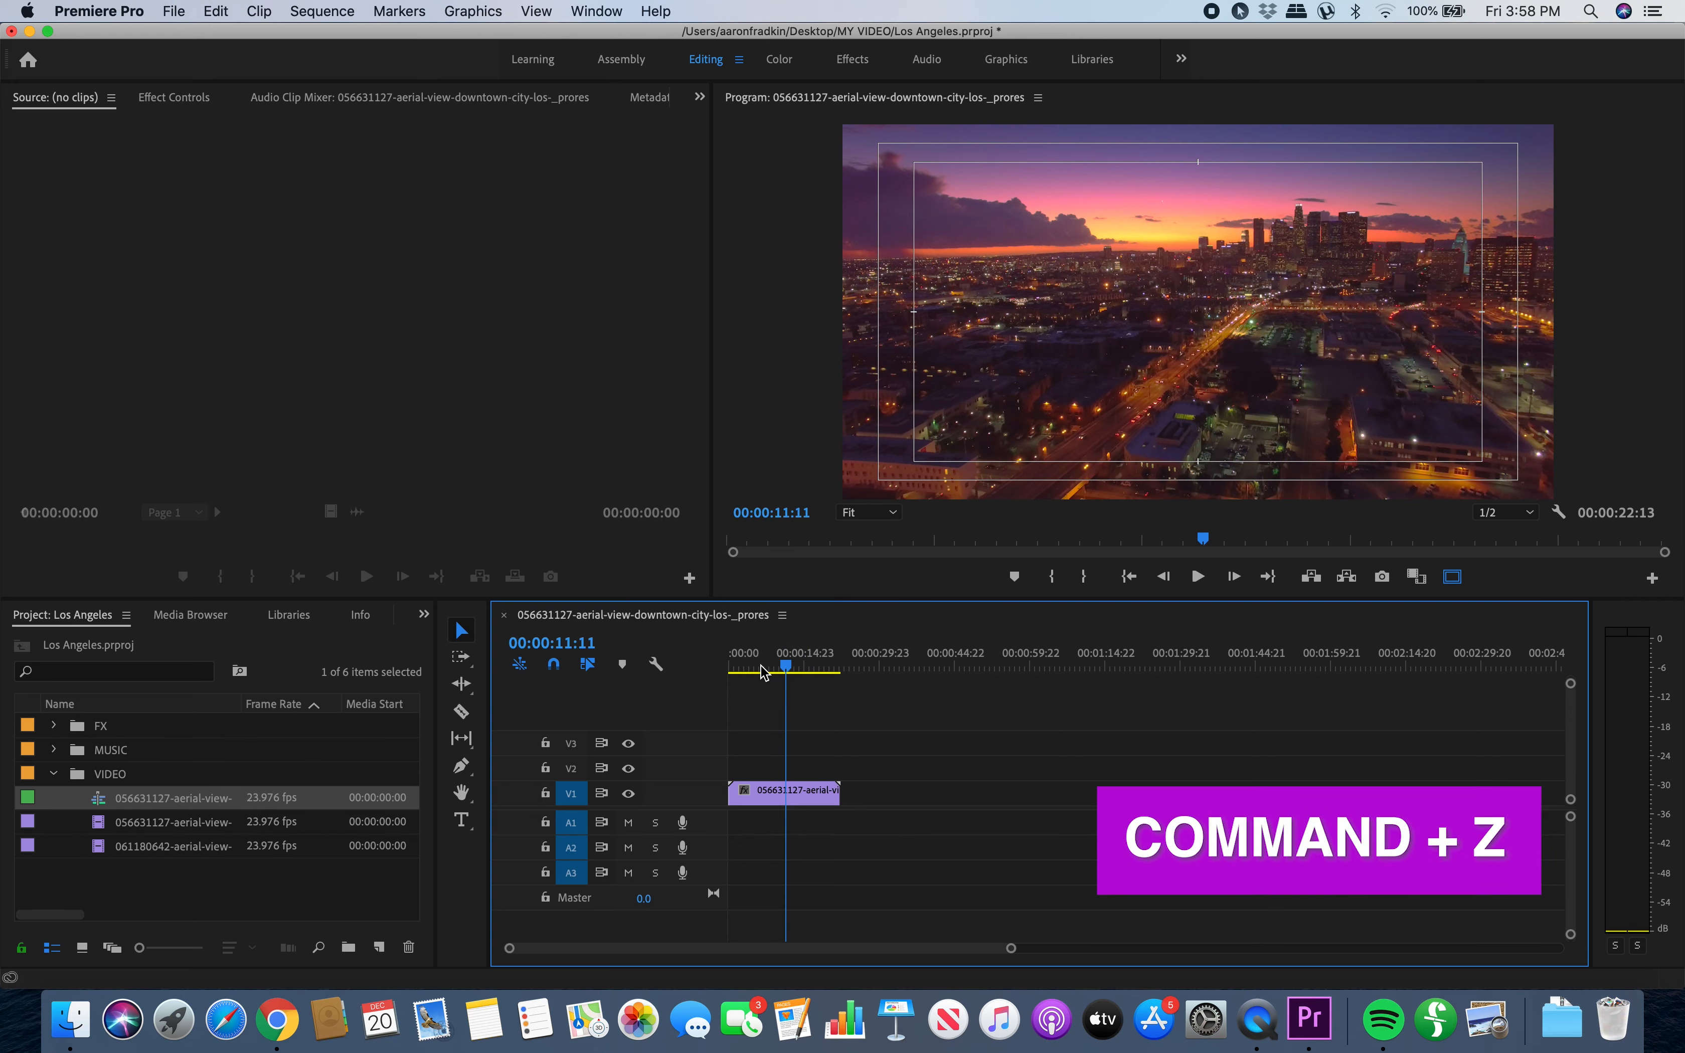
click(215, 11)
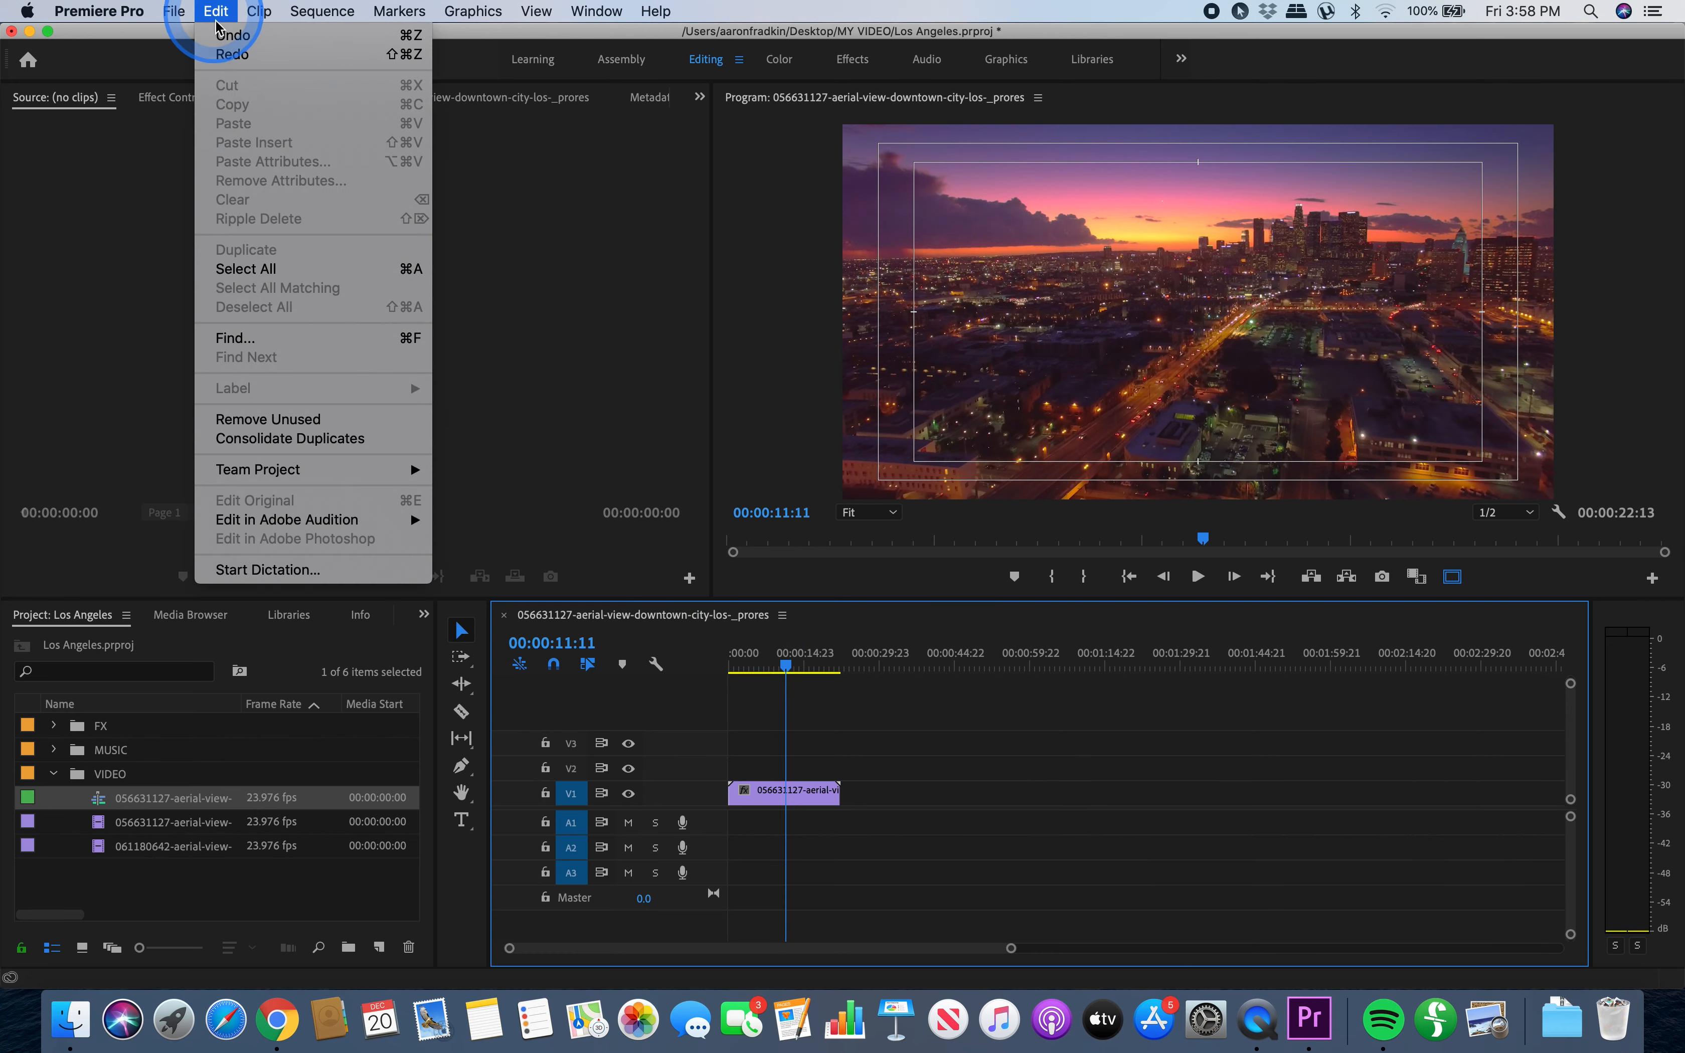
click(858, 689)
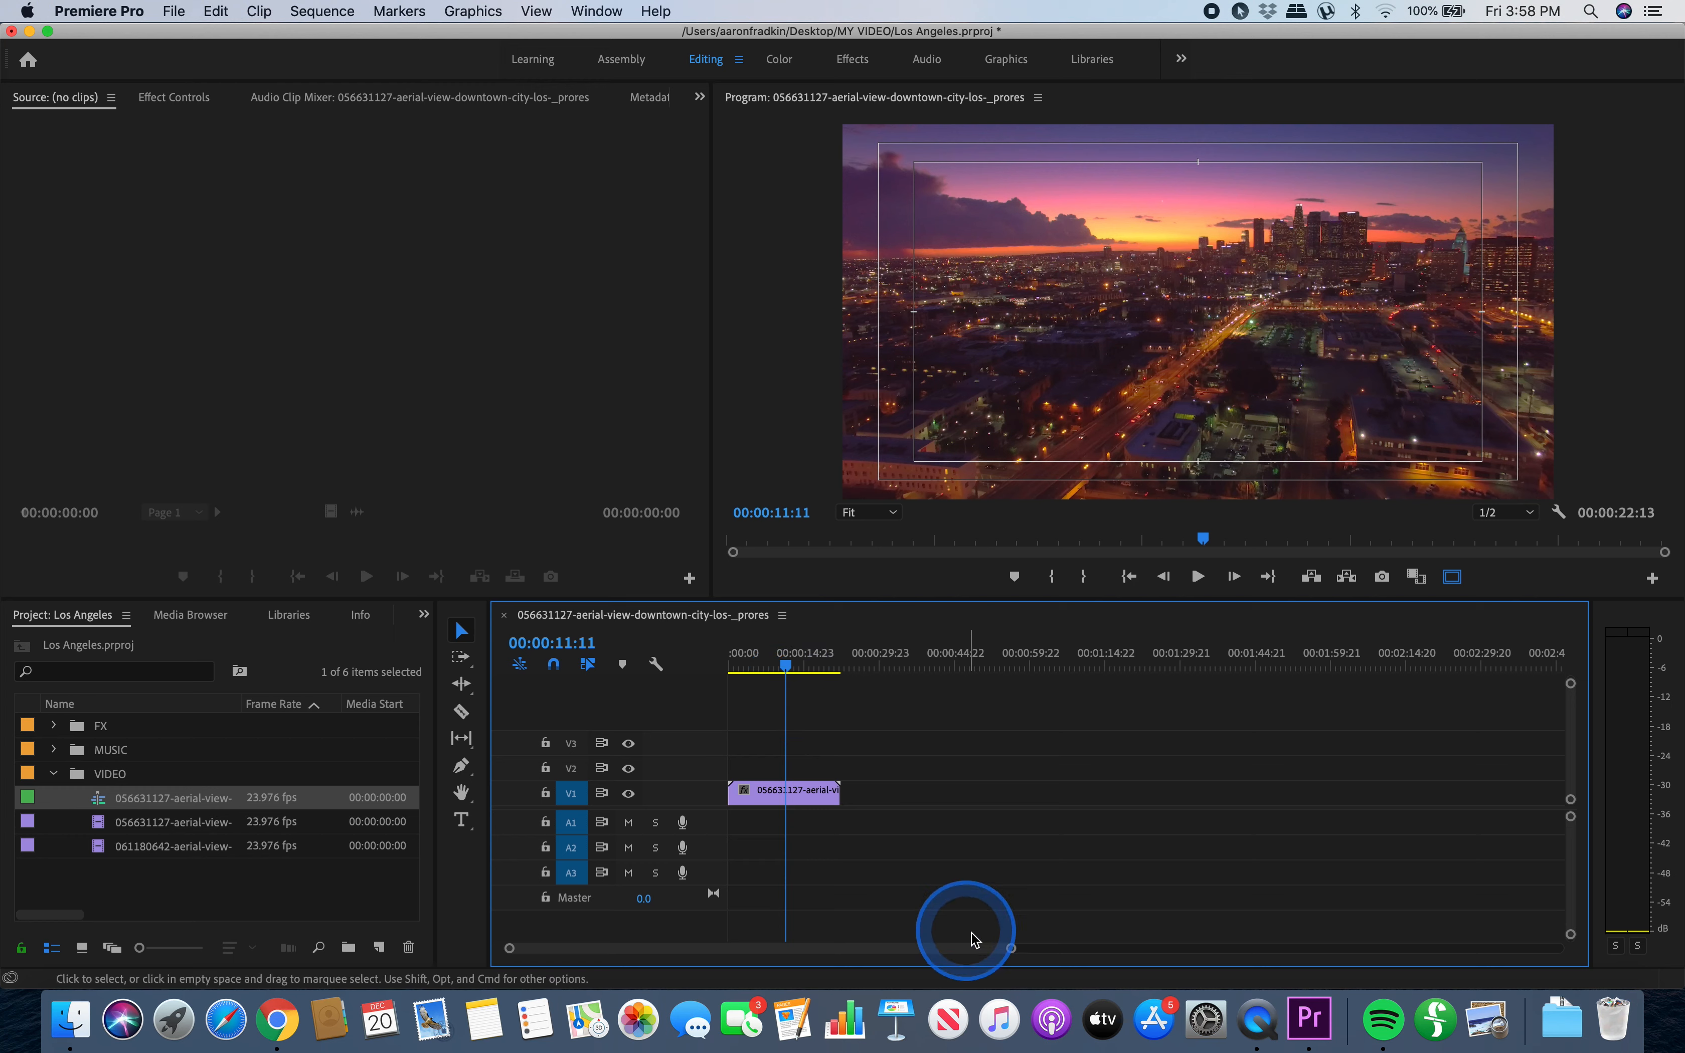
- Trim the aerial-view clip's end to about 18 seconds and its start to about 14 seconds, and play the trimmed section
drag(1010, 953, 869, 951)
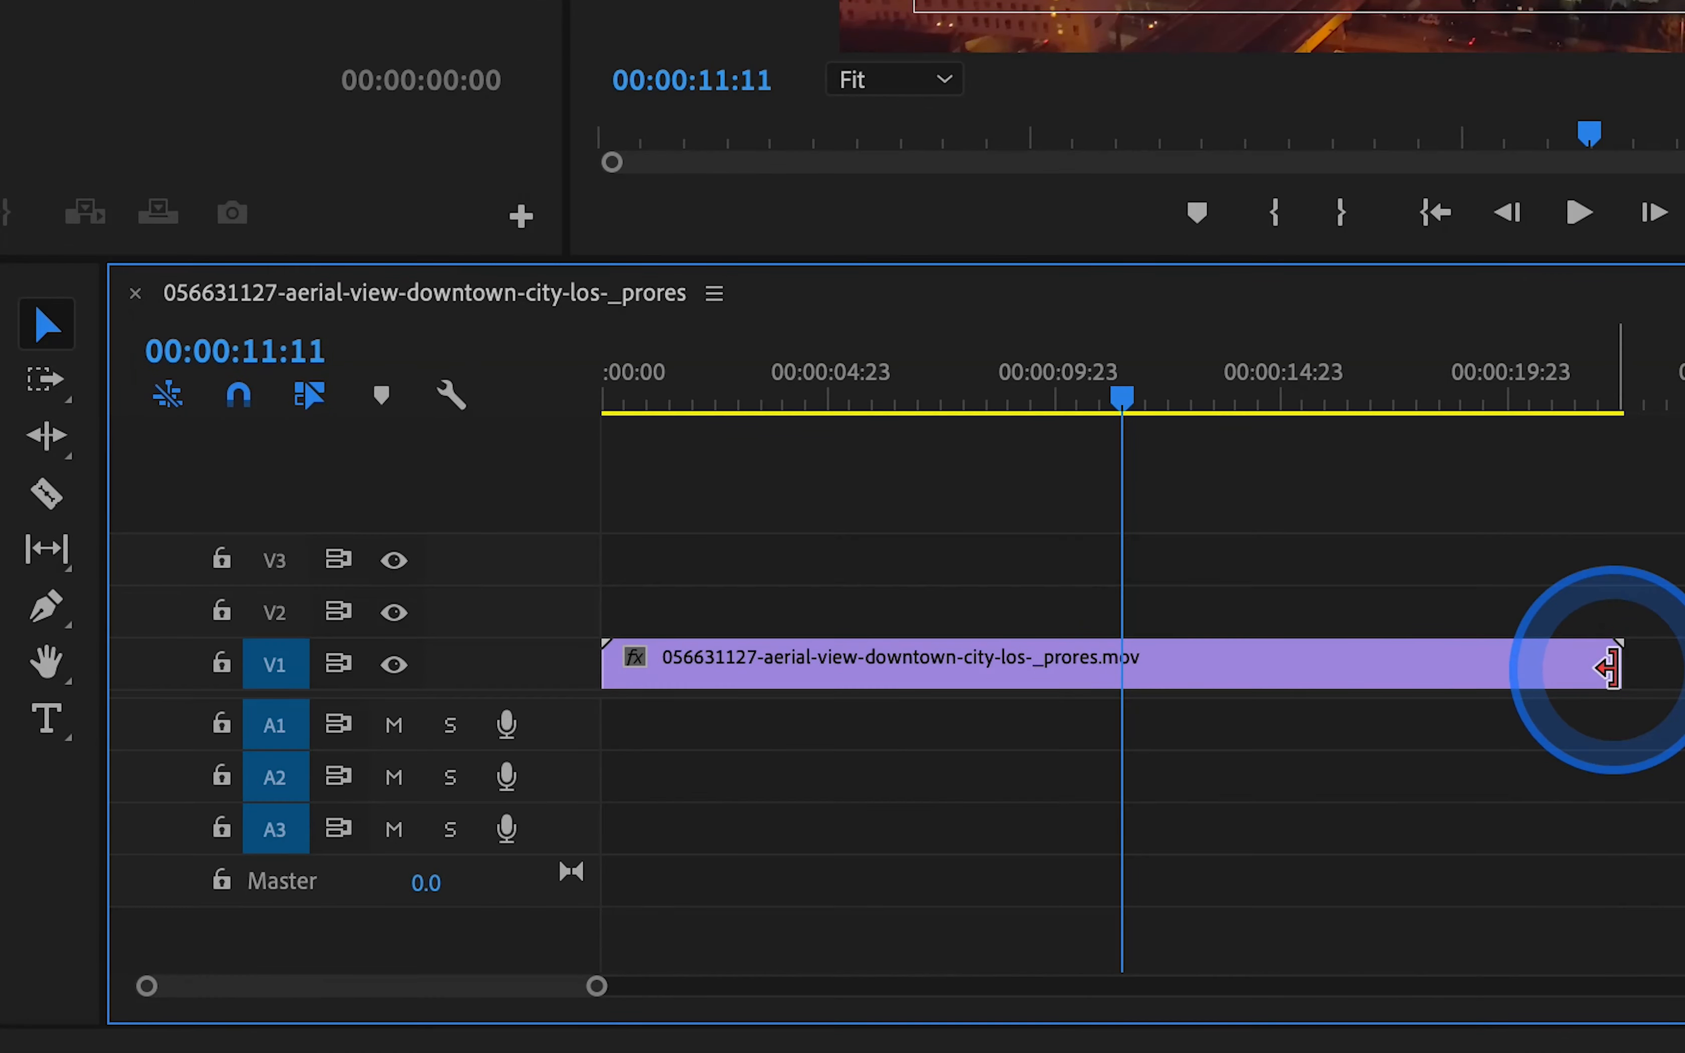
drag(1608, 668, 1432, 660)
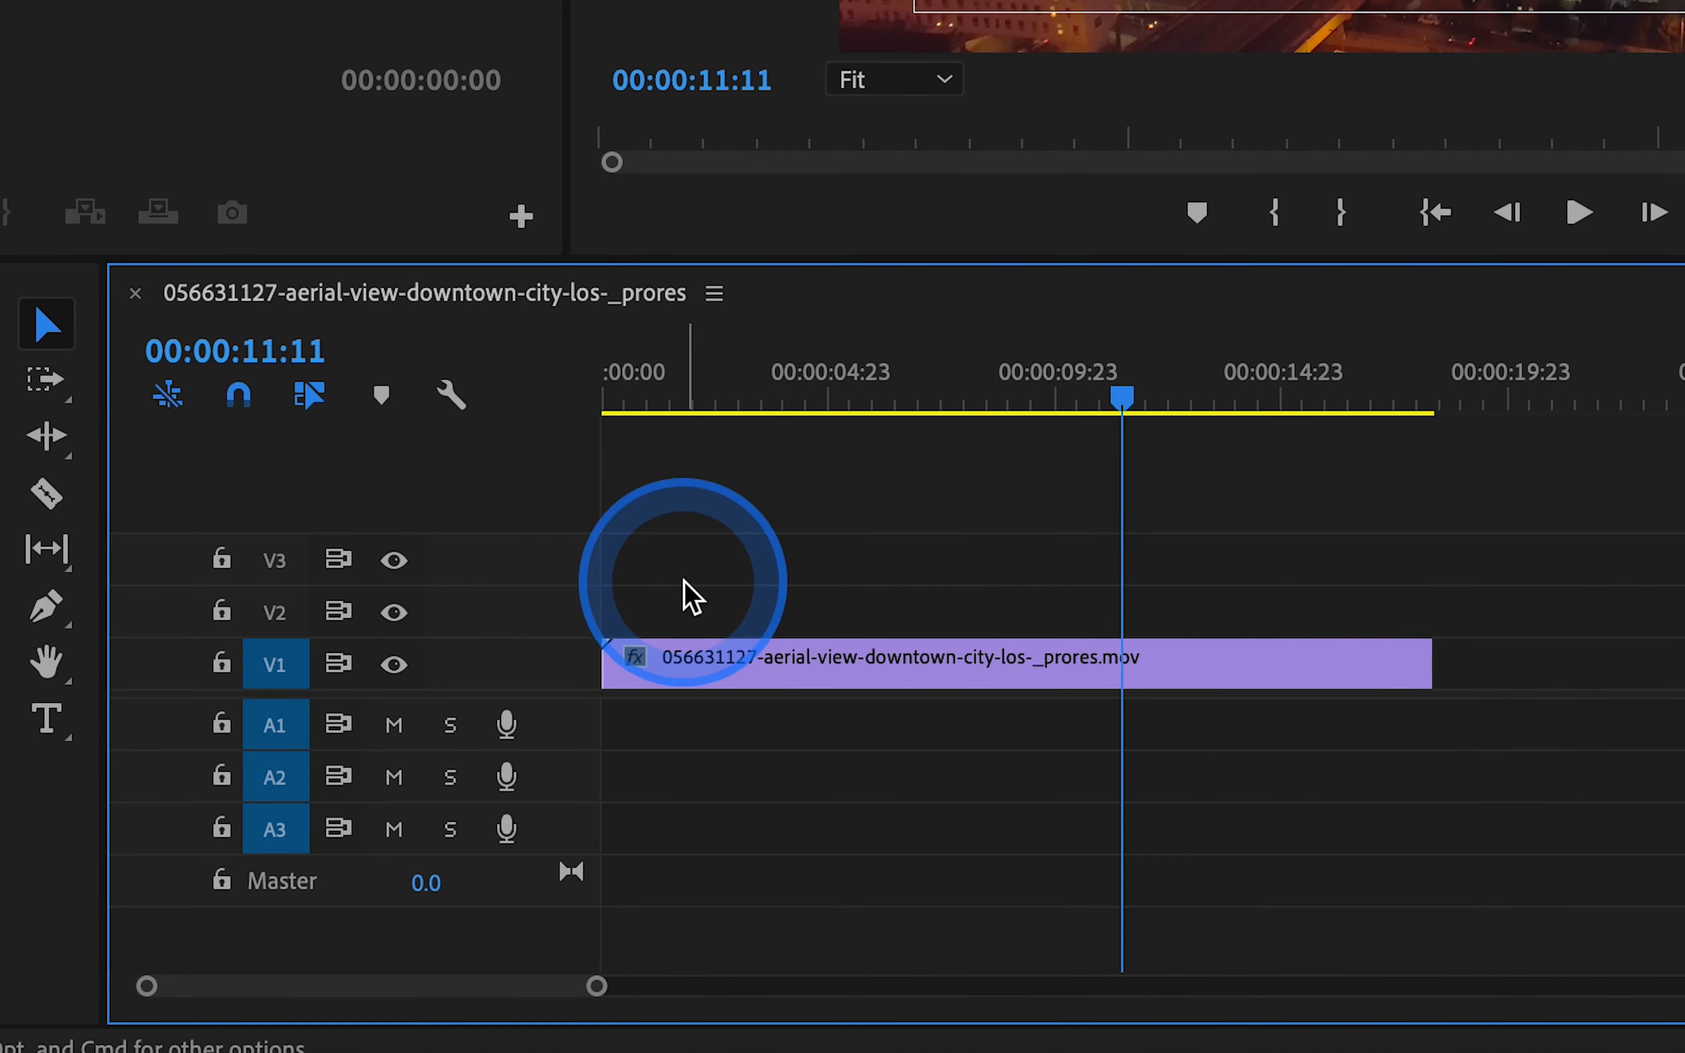
drag(621, 647, 1274, 669)
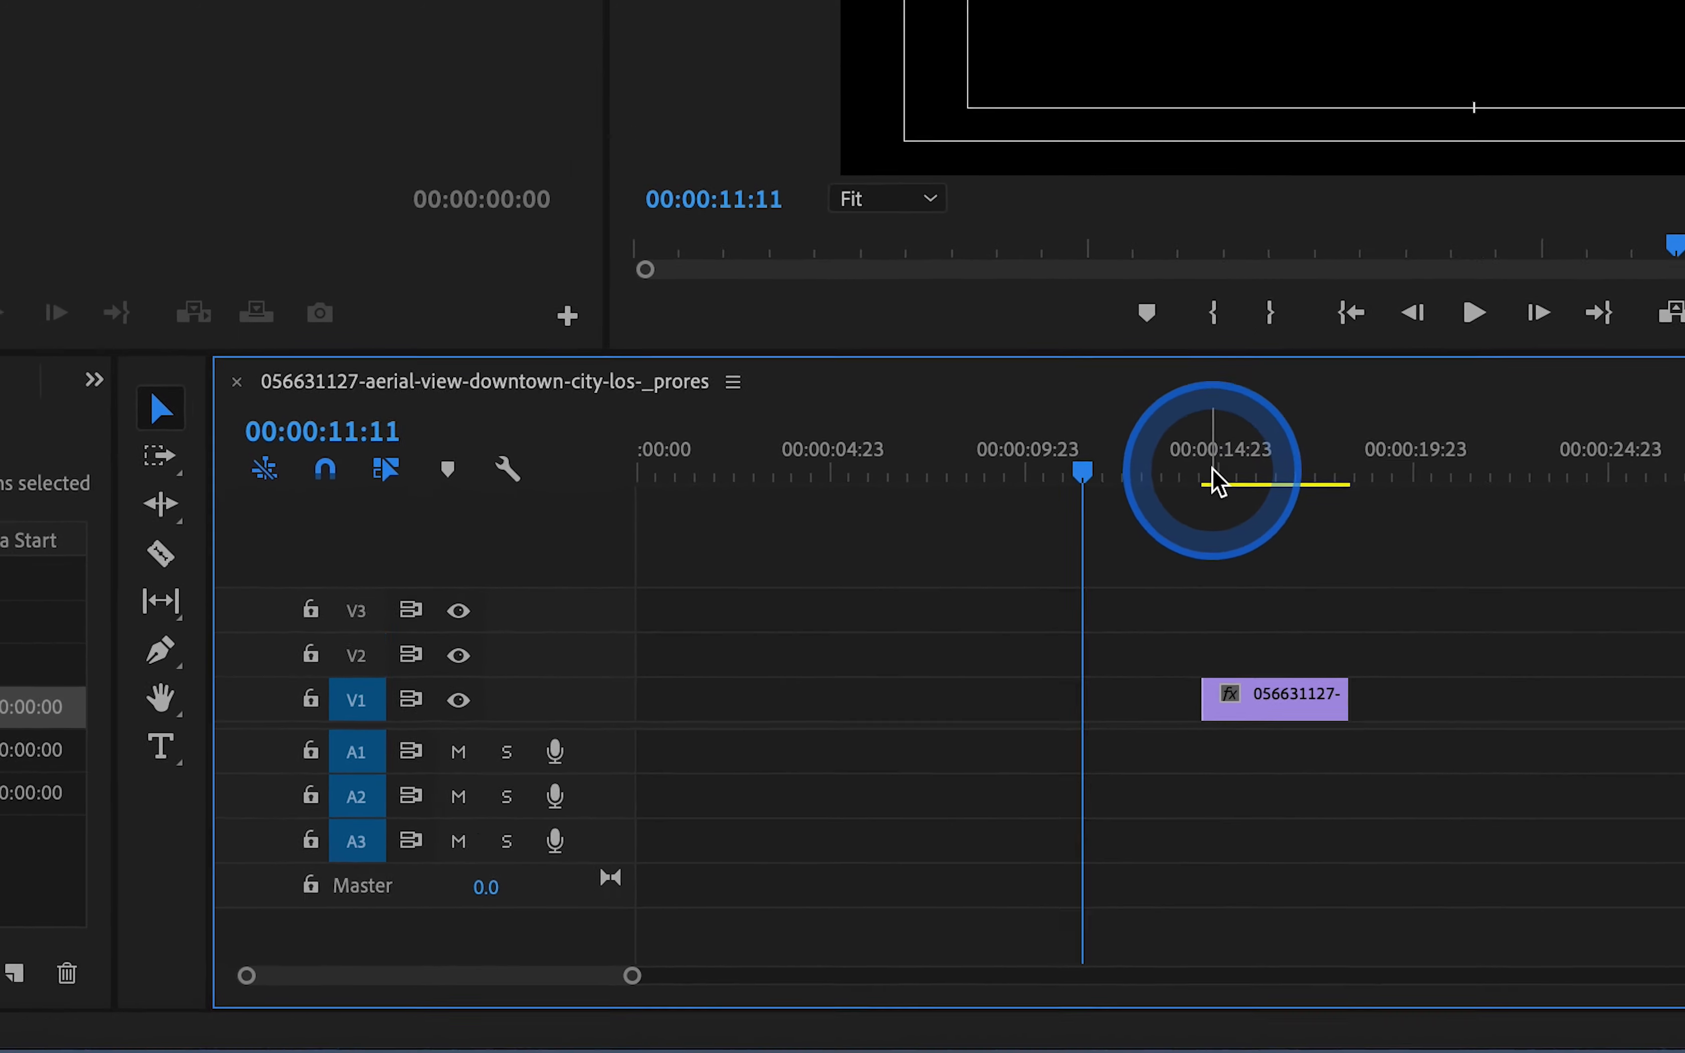
click(1268, 407)
key(space)
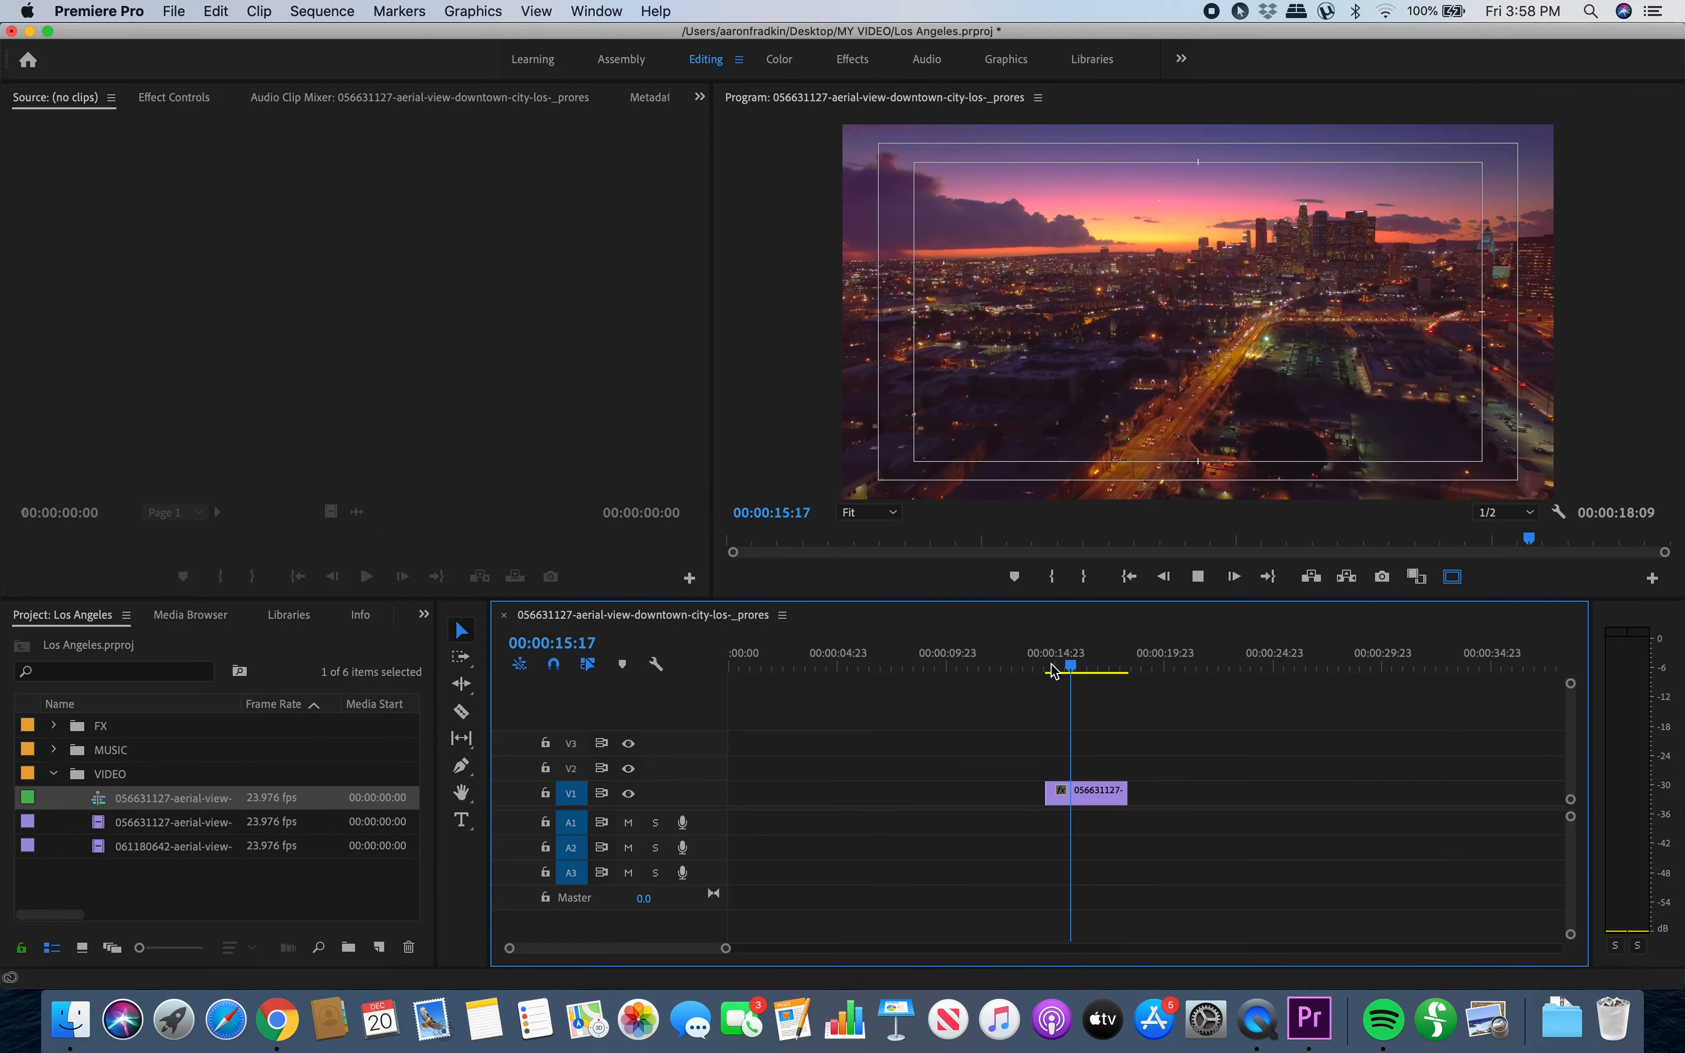
key(space)
- Move the trimmed aerial-view clip to the start of V1 and play the sequence from the beginning
click(1072, 790)
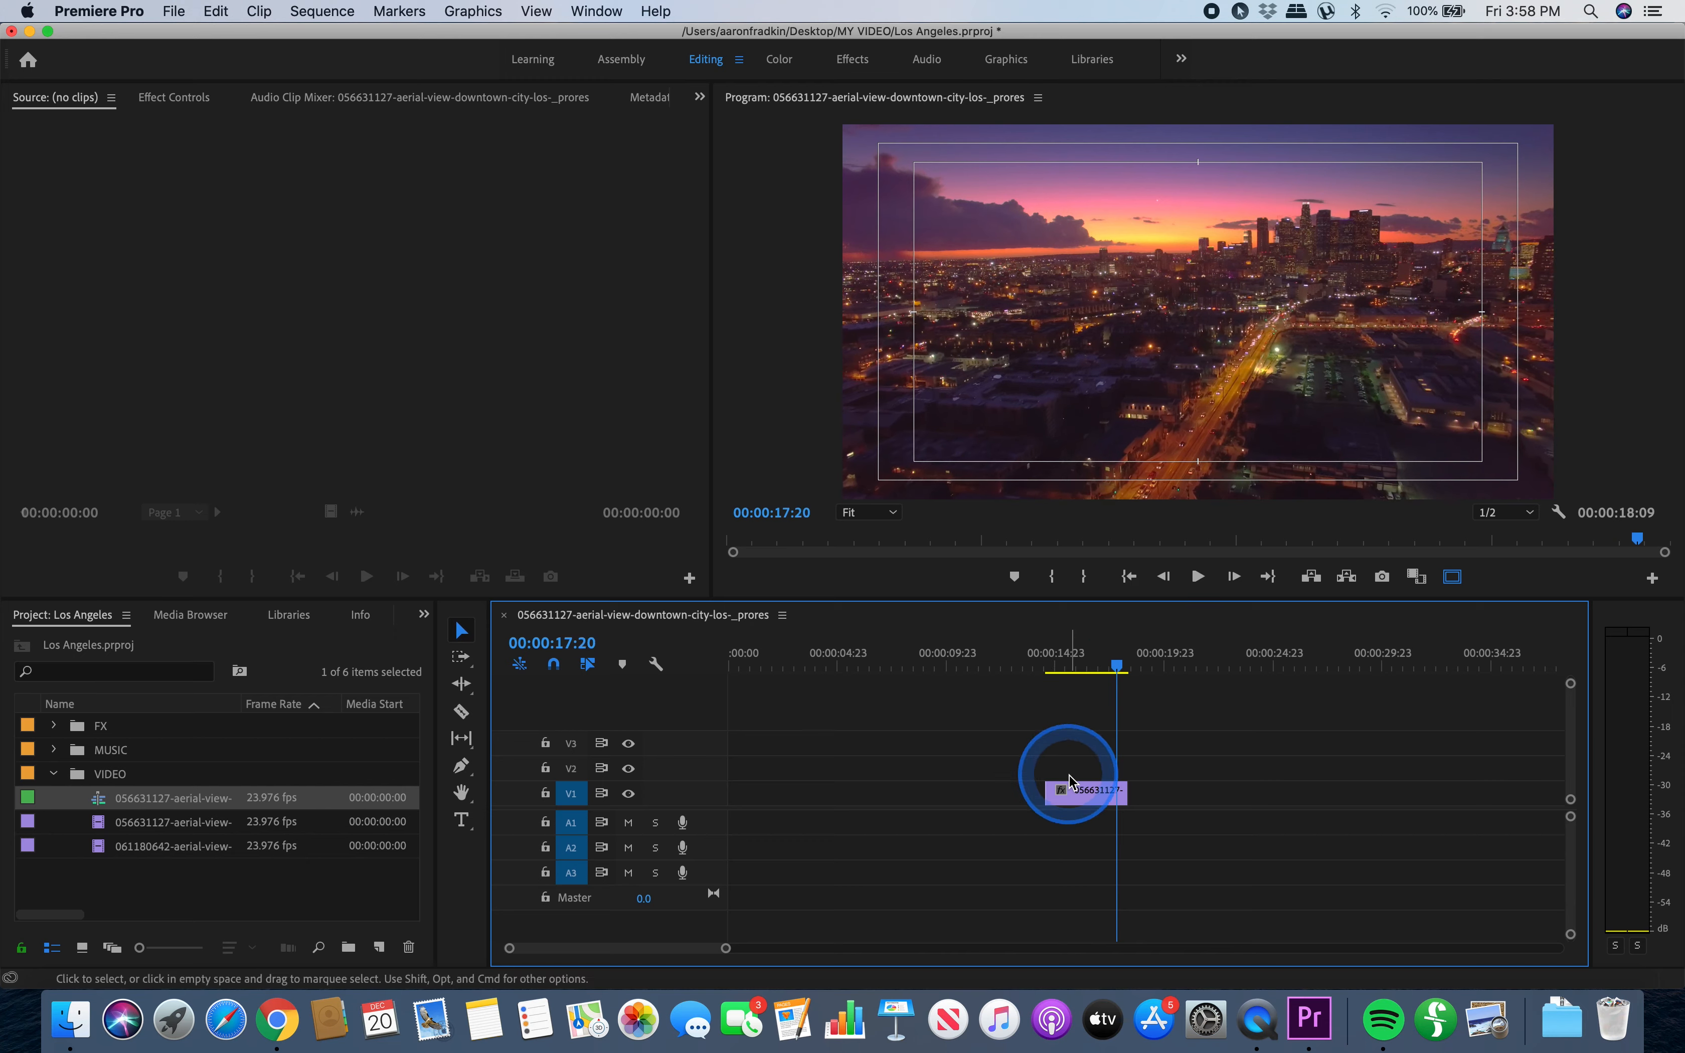
drag(1083, 794, 717, 794)
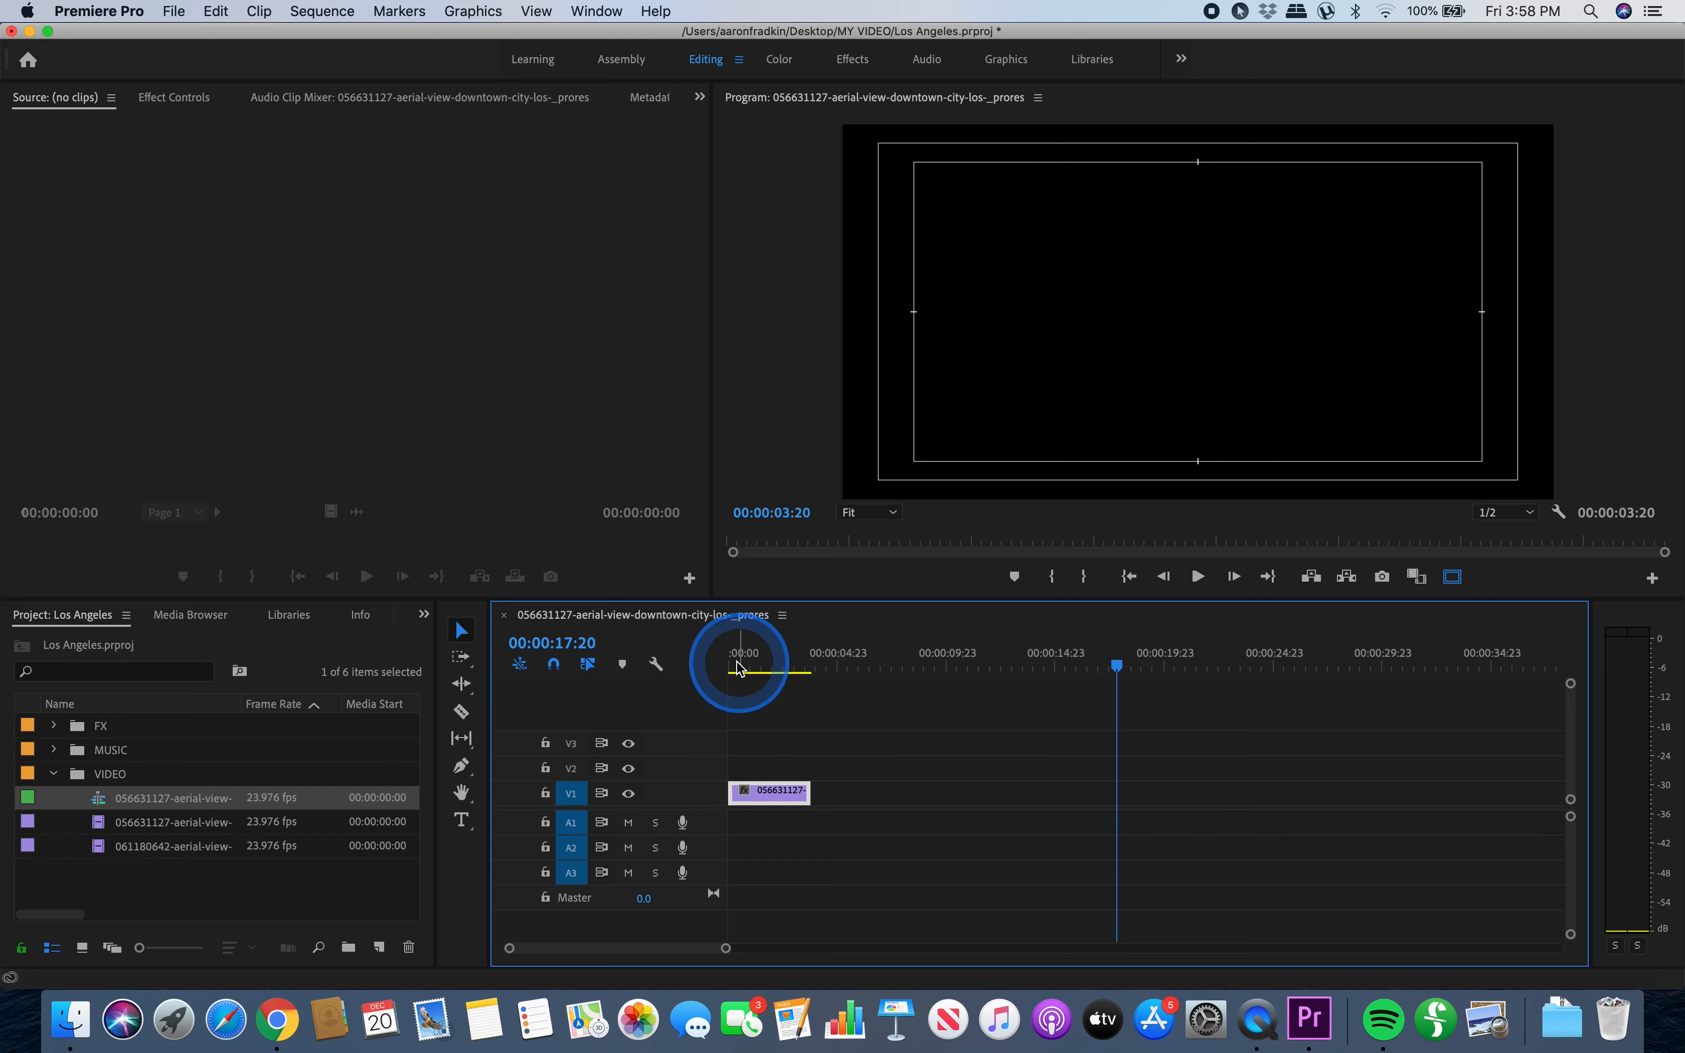
drag(801, 667, 605, 667)
key(space)
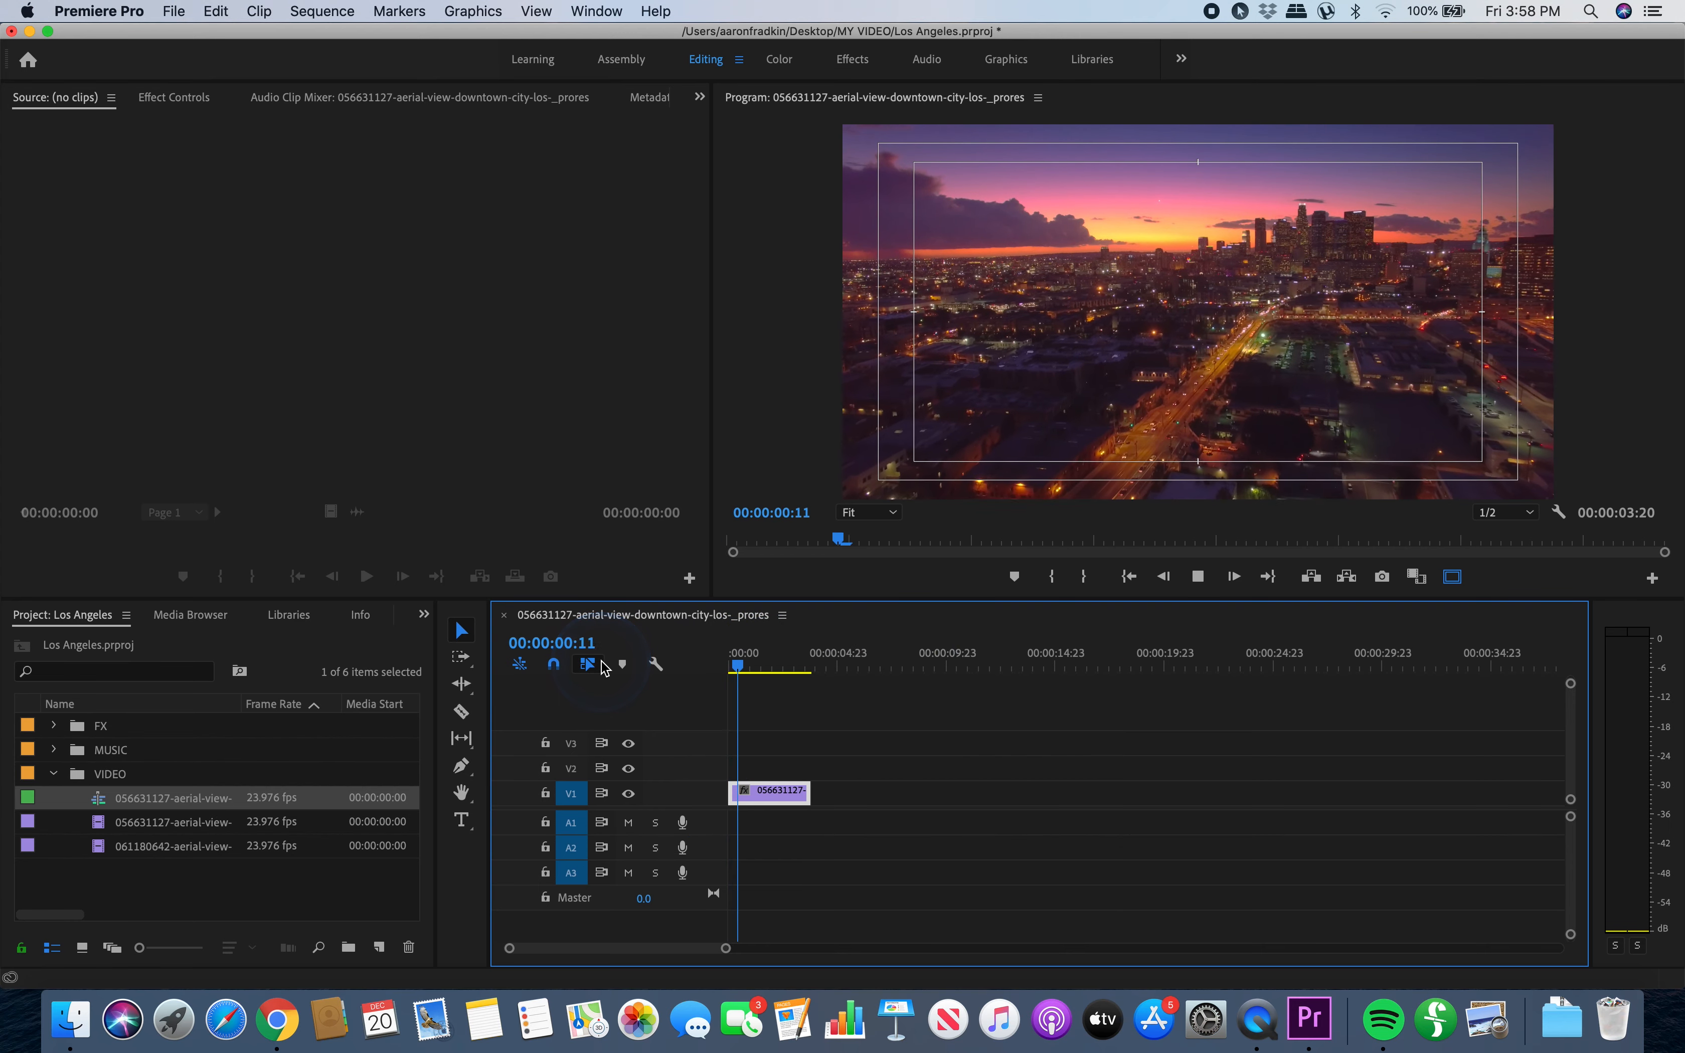
- Delete the trimmed clip from the timeline and remove the 056631127 aerial-view sequence from the project
key(Delete)
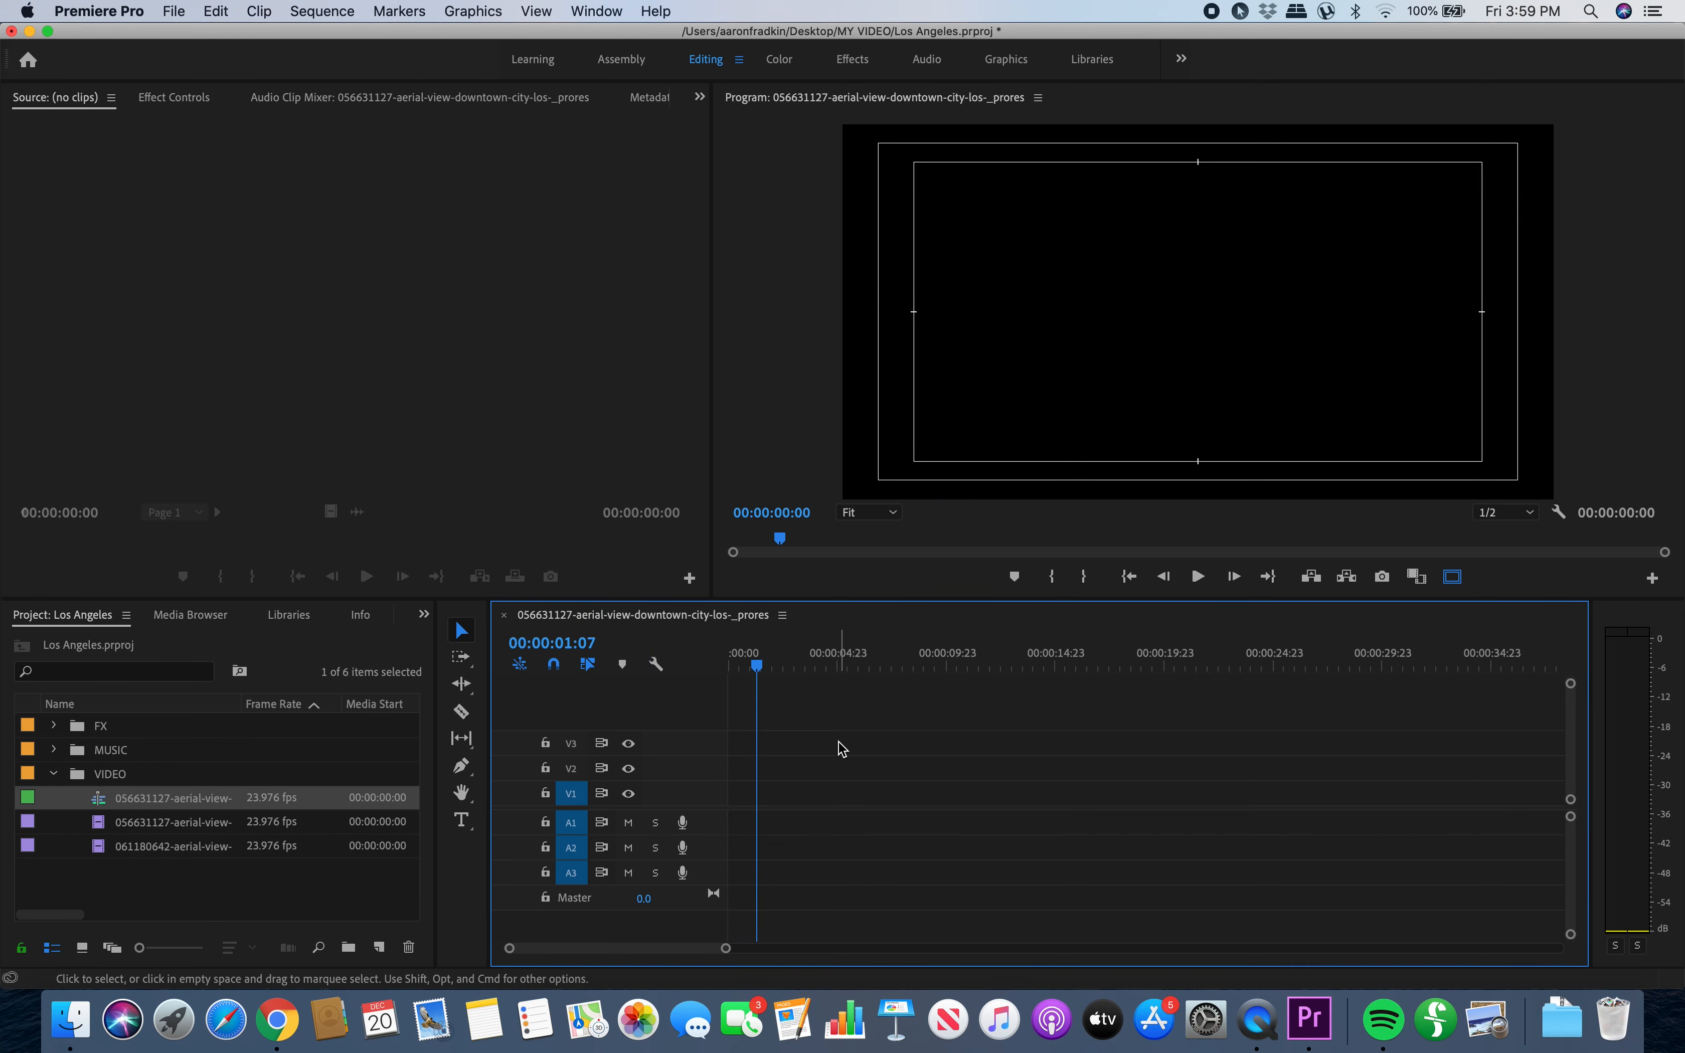
key(Delete)
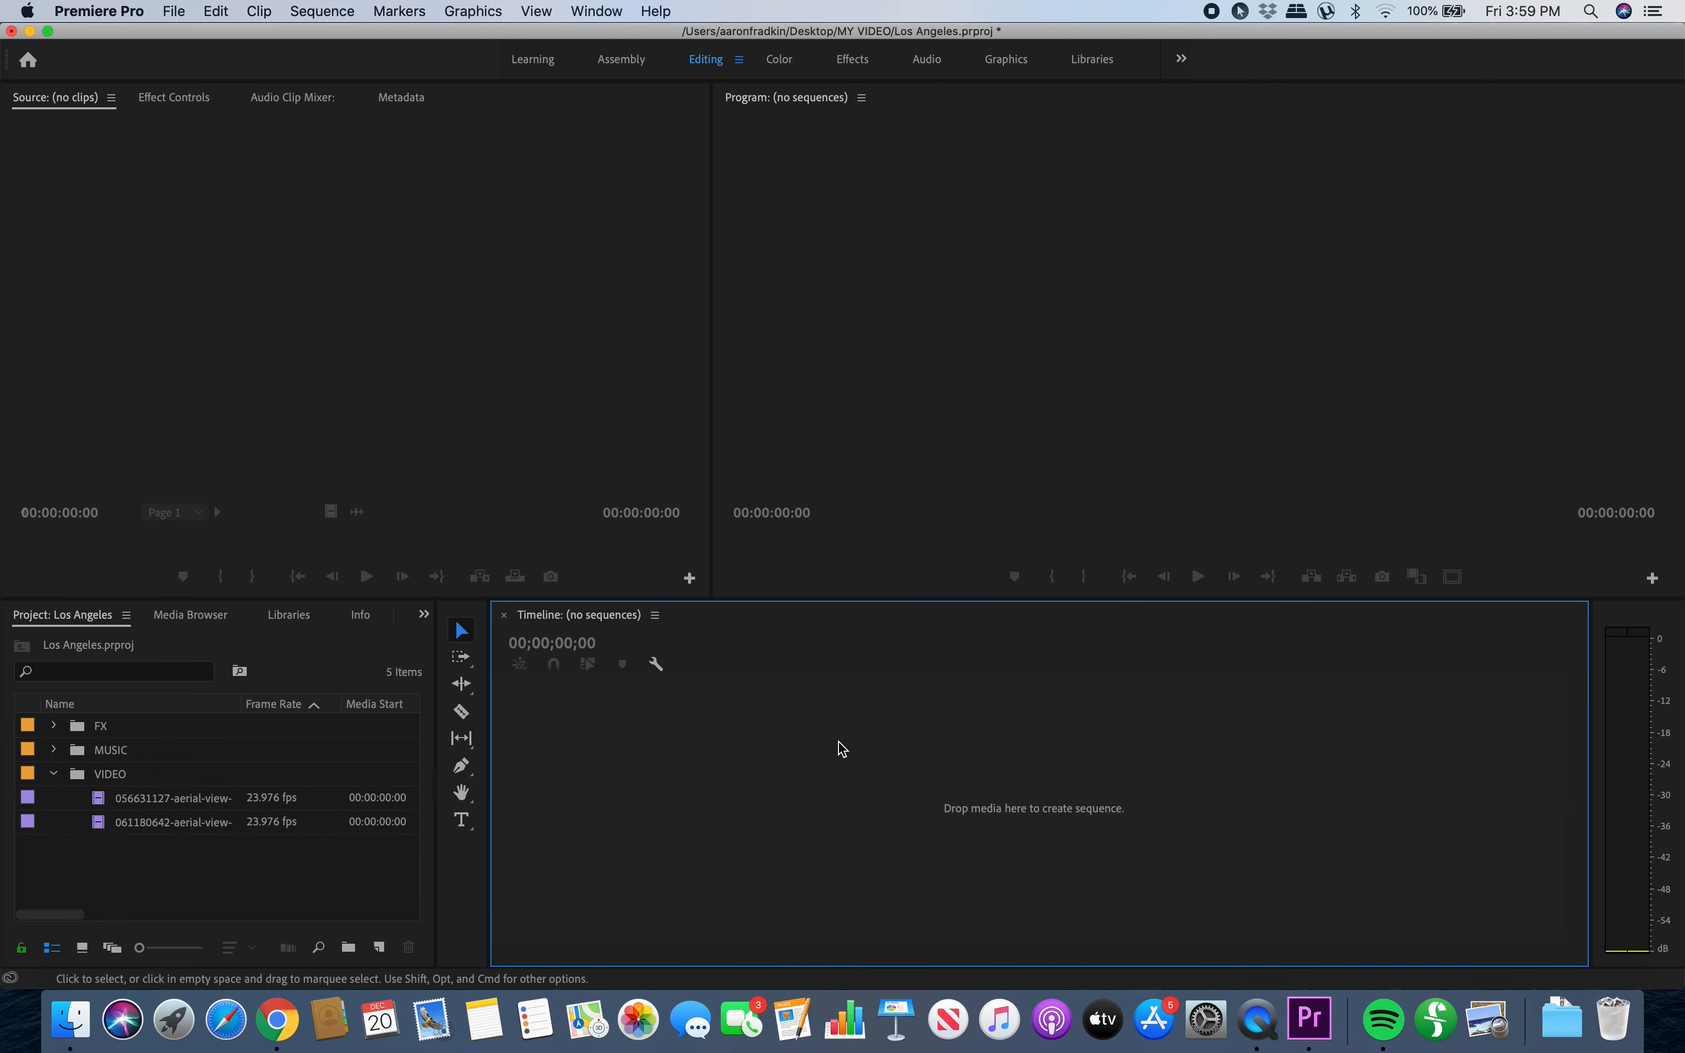
click(839, 743)
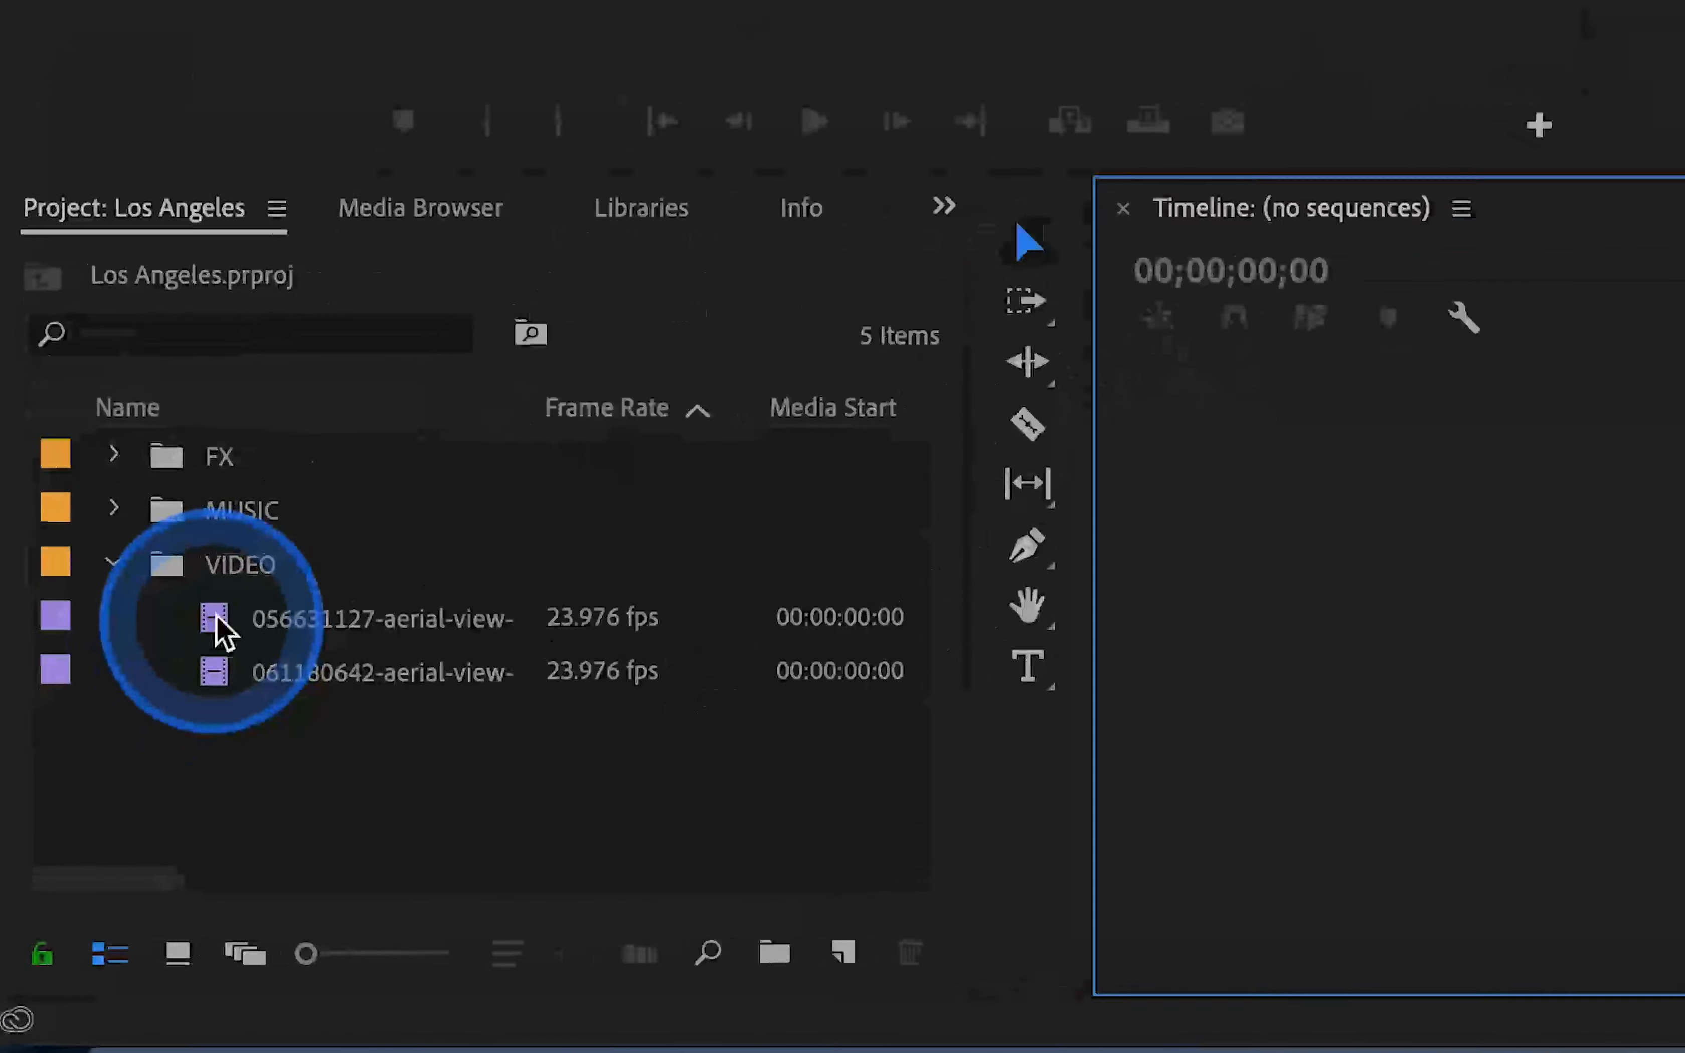
- Load the 056631127 aerial-view clip in the Source monitor and mark an In point at 00:00:07:01 and an Out point at 00:00:10:22
click(206, 610)
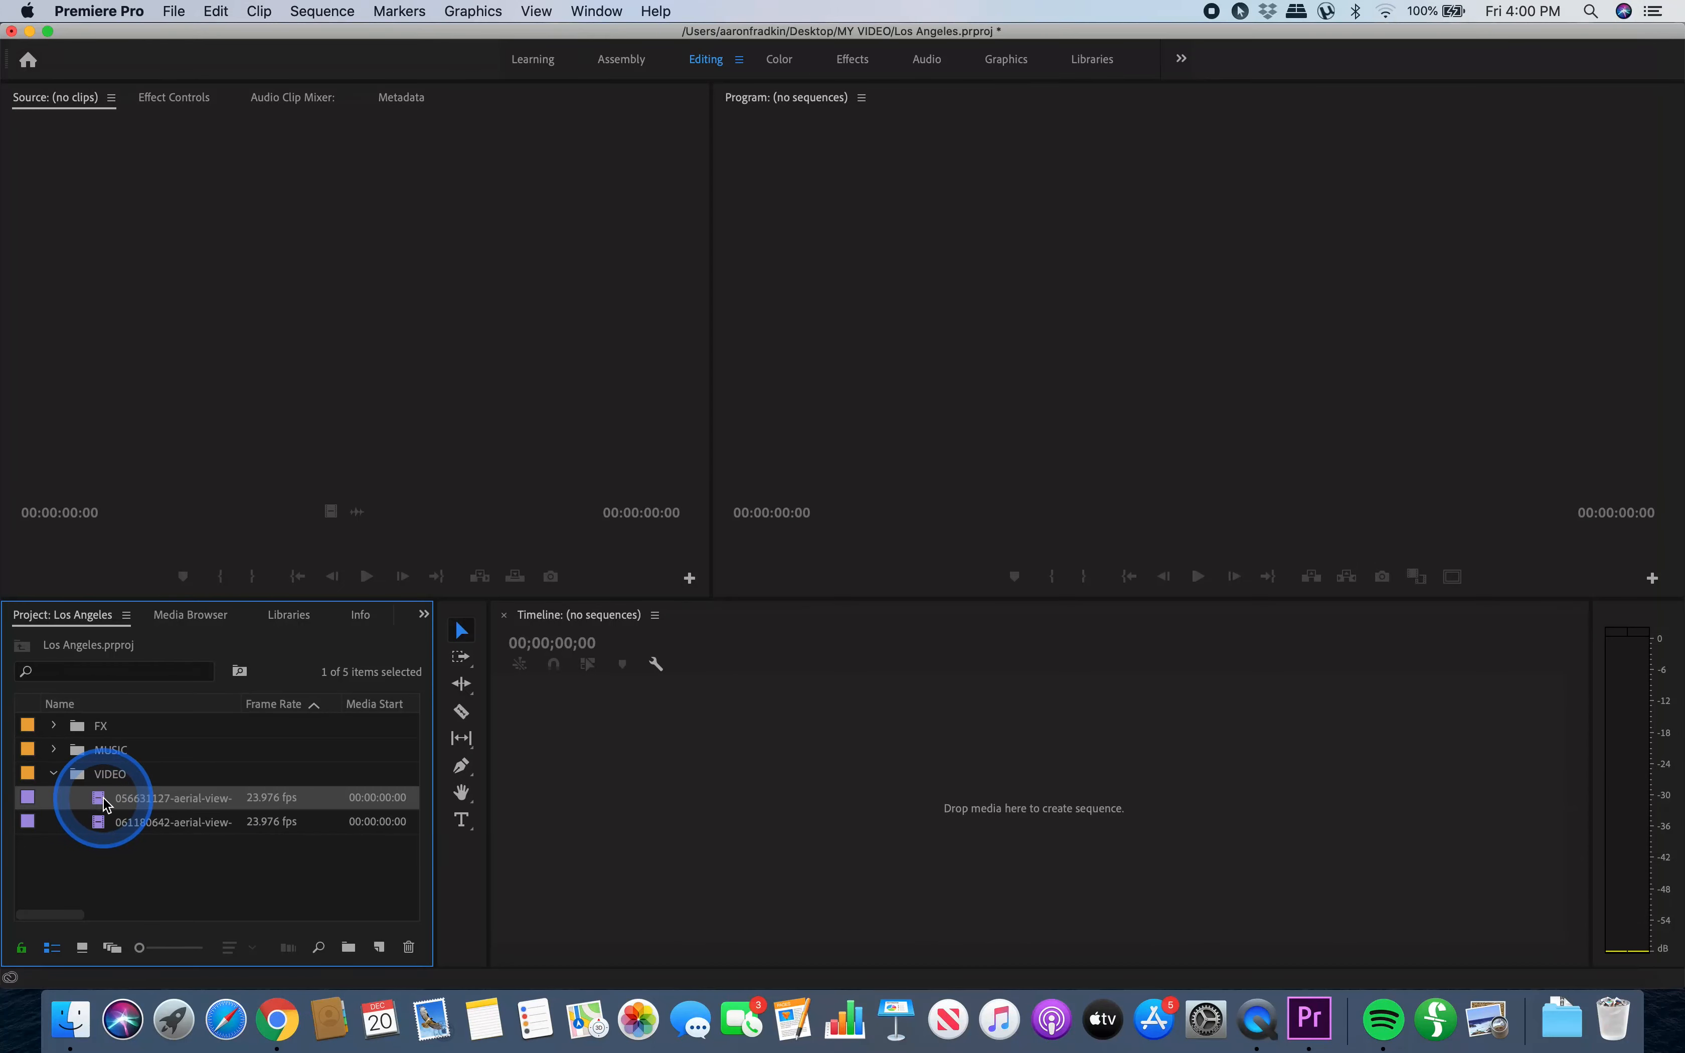
double_click(98, 800)
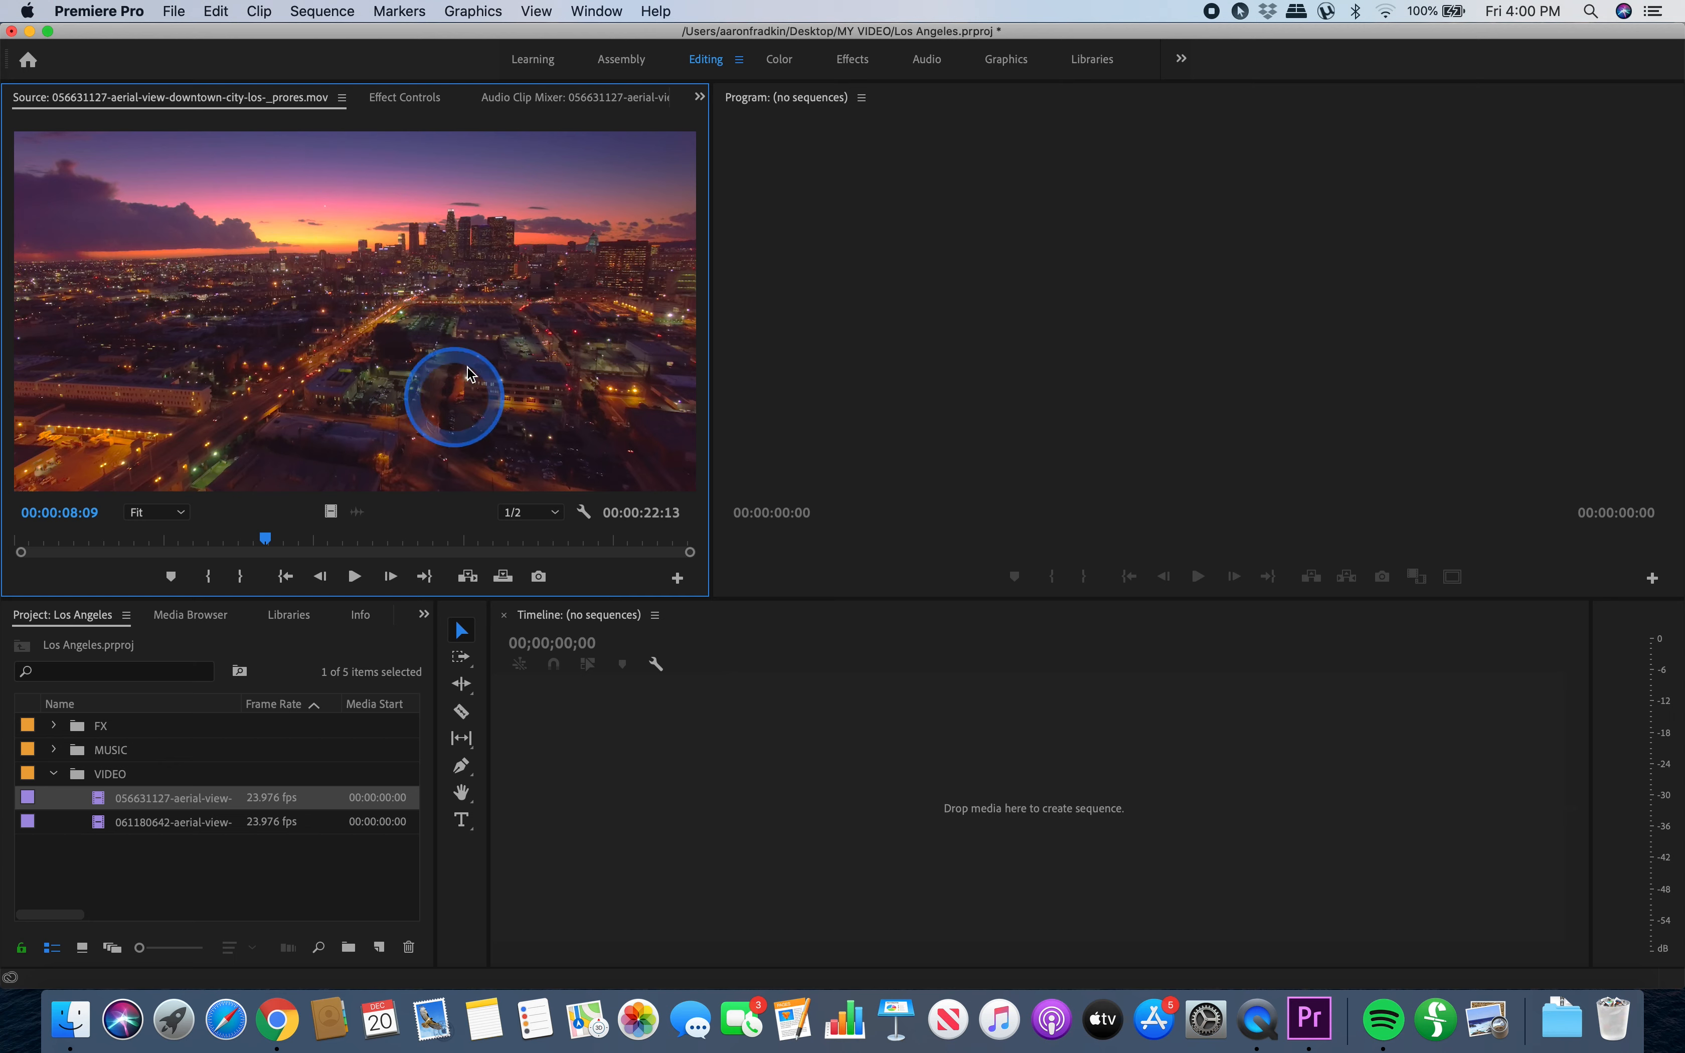
drag(38, 543, 200, 541)
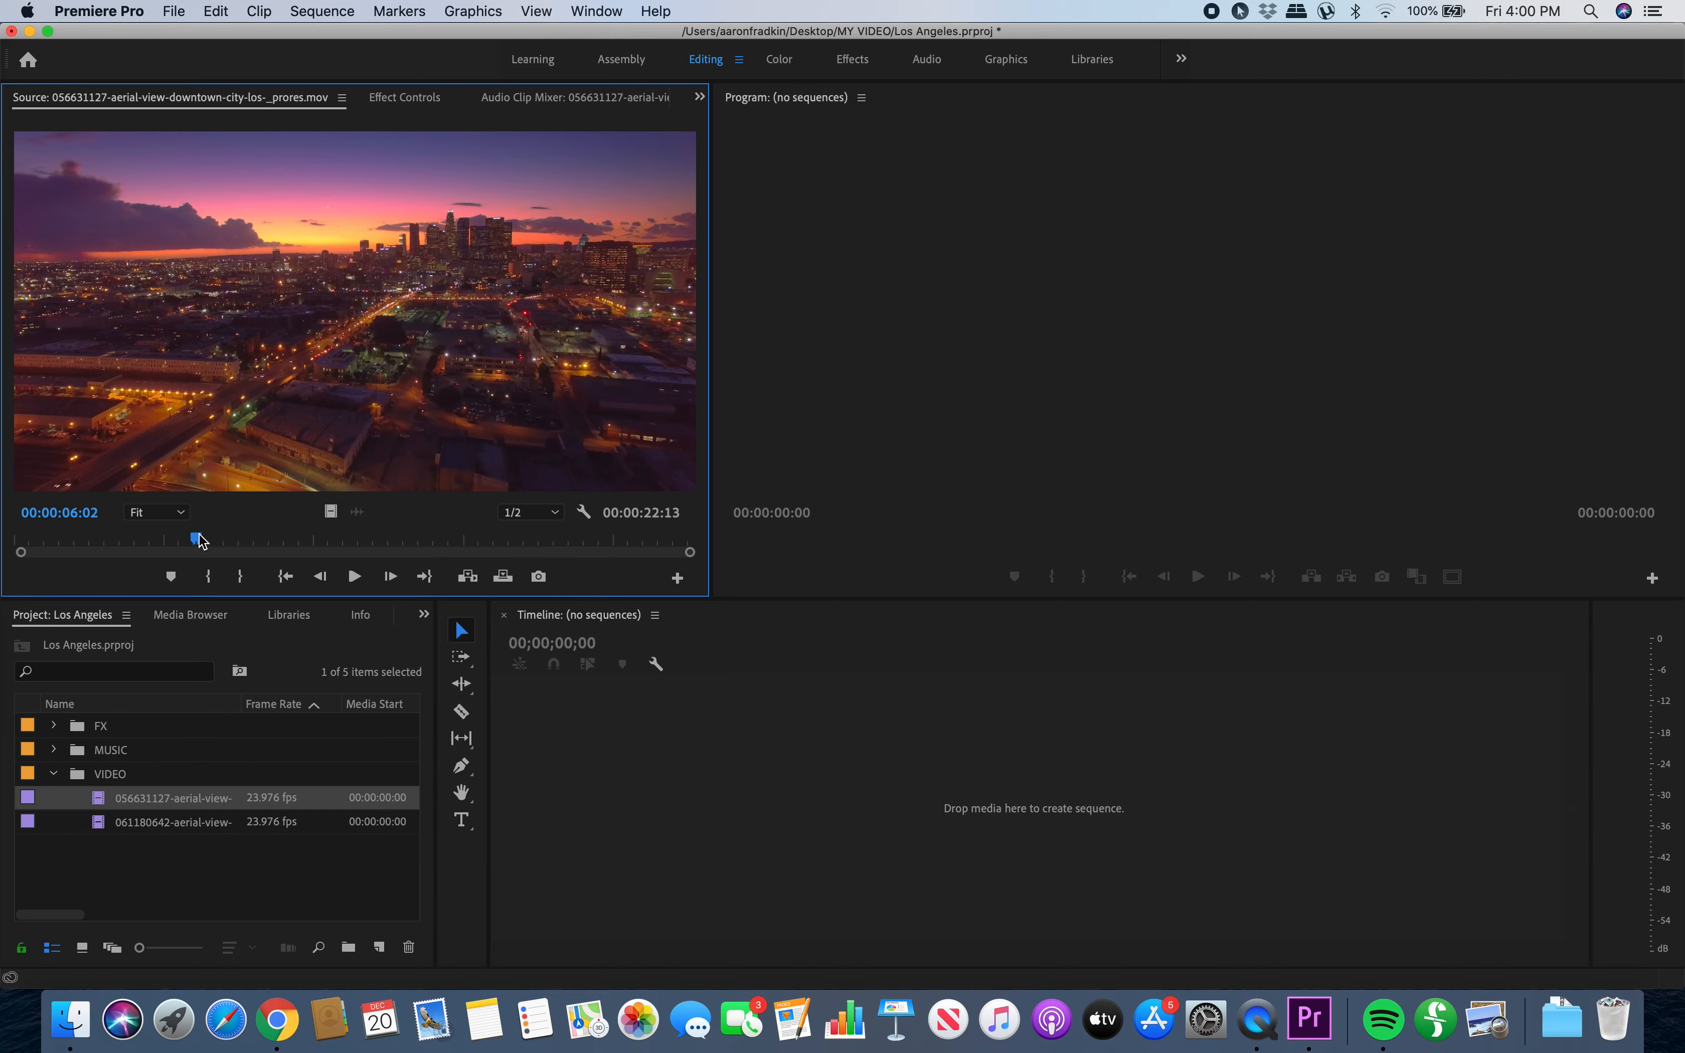
mouse_move(199, 541)
mouse_down()
mouse_move(181, 543)
mouse_move(201, 539)
mouse_up()
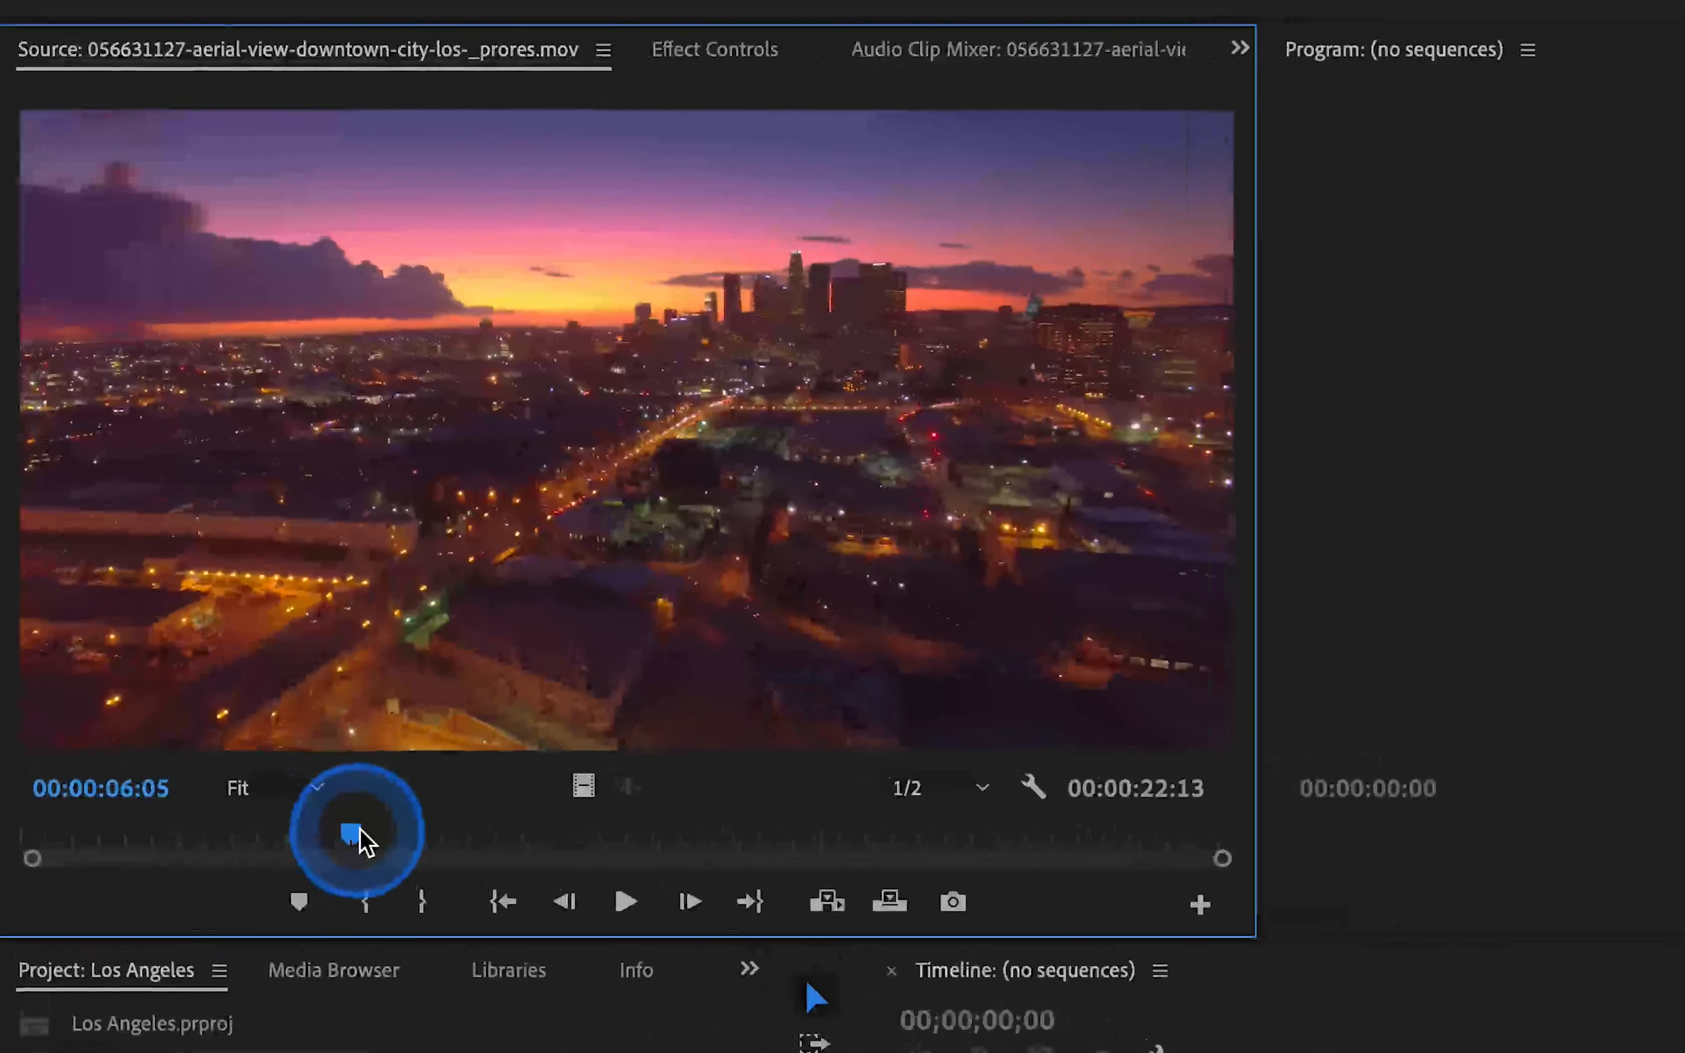
drag(360, 839, 404, 844)
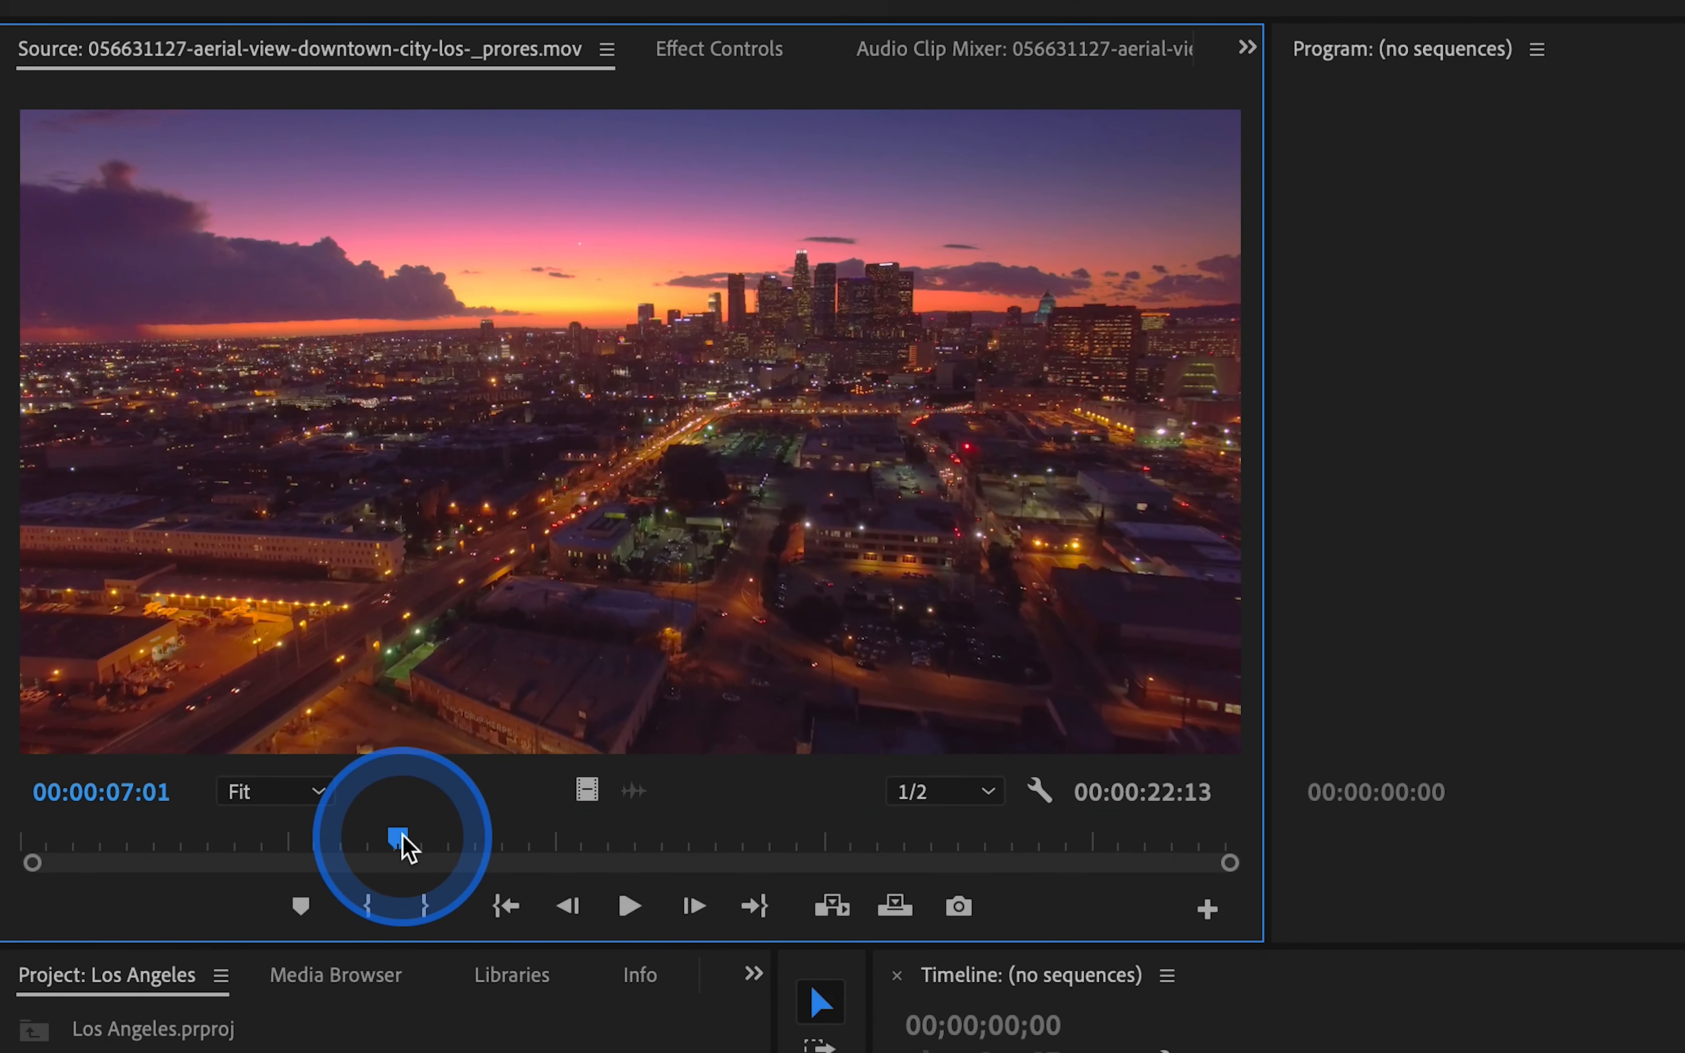
click(372, 908)
drag(400, 853, 613, 847)
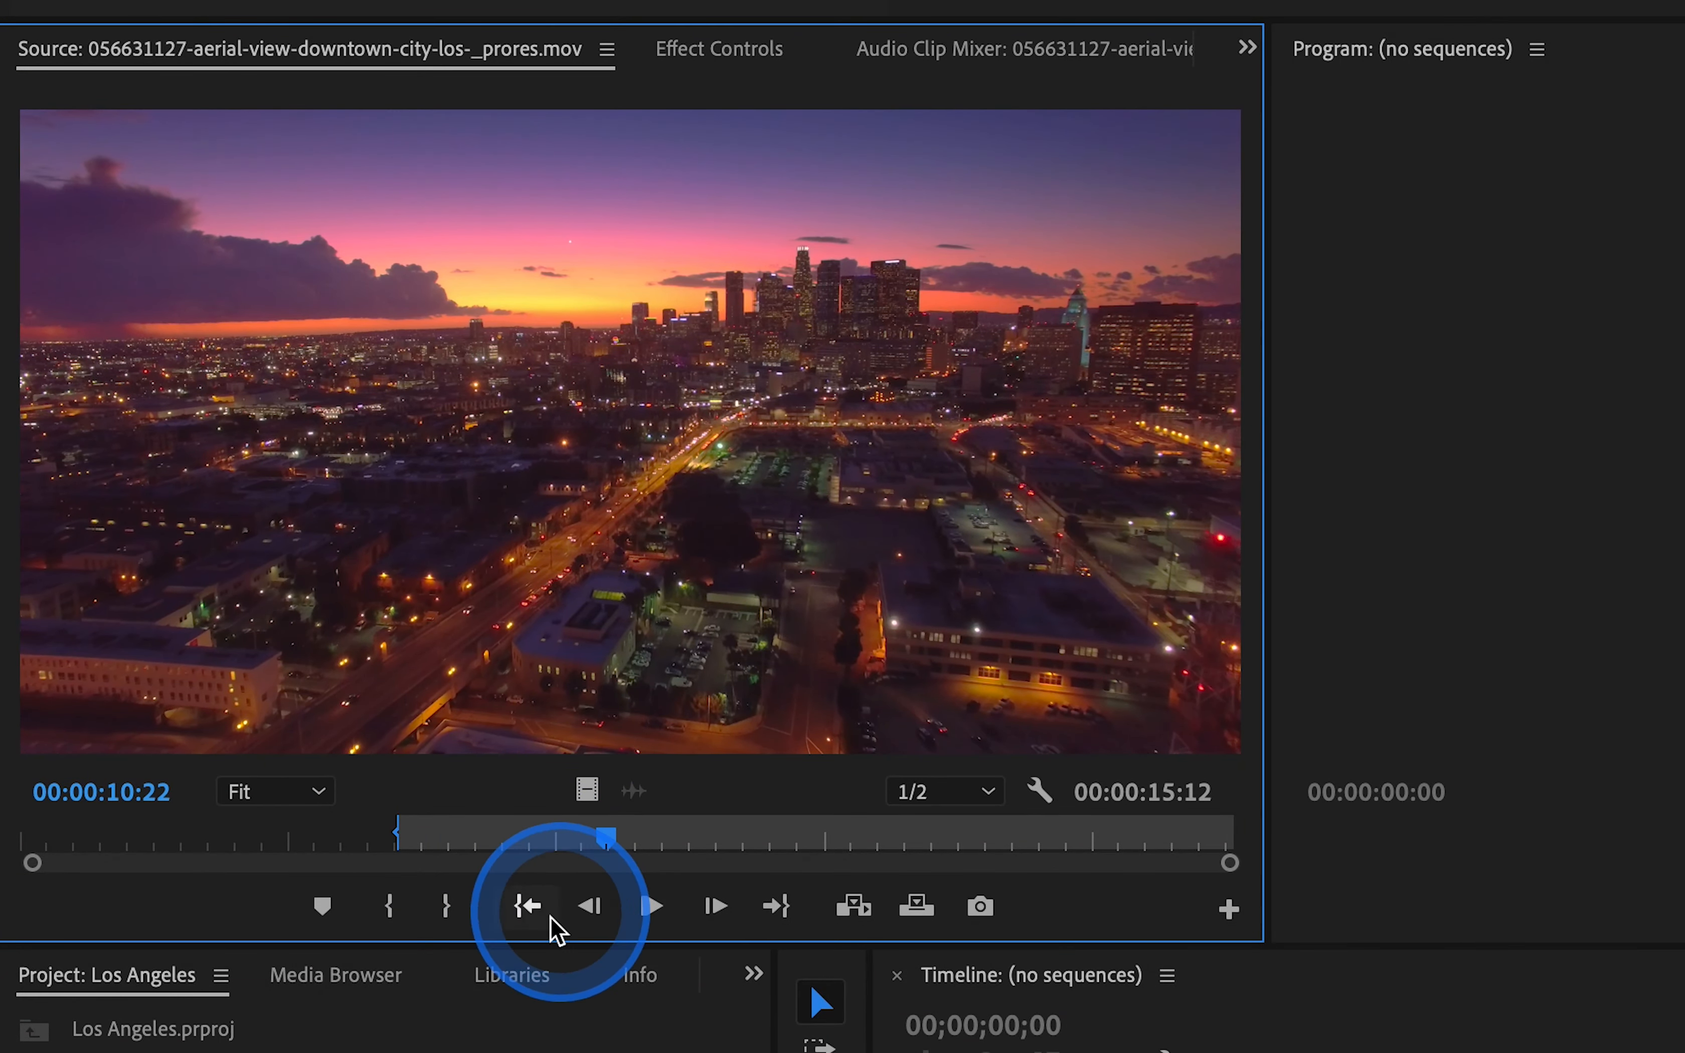
click(444, 904)
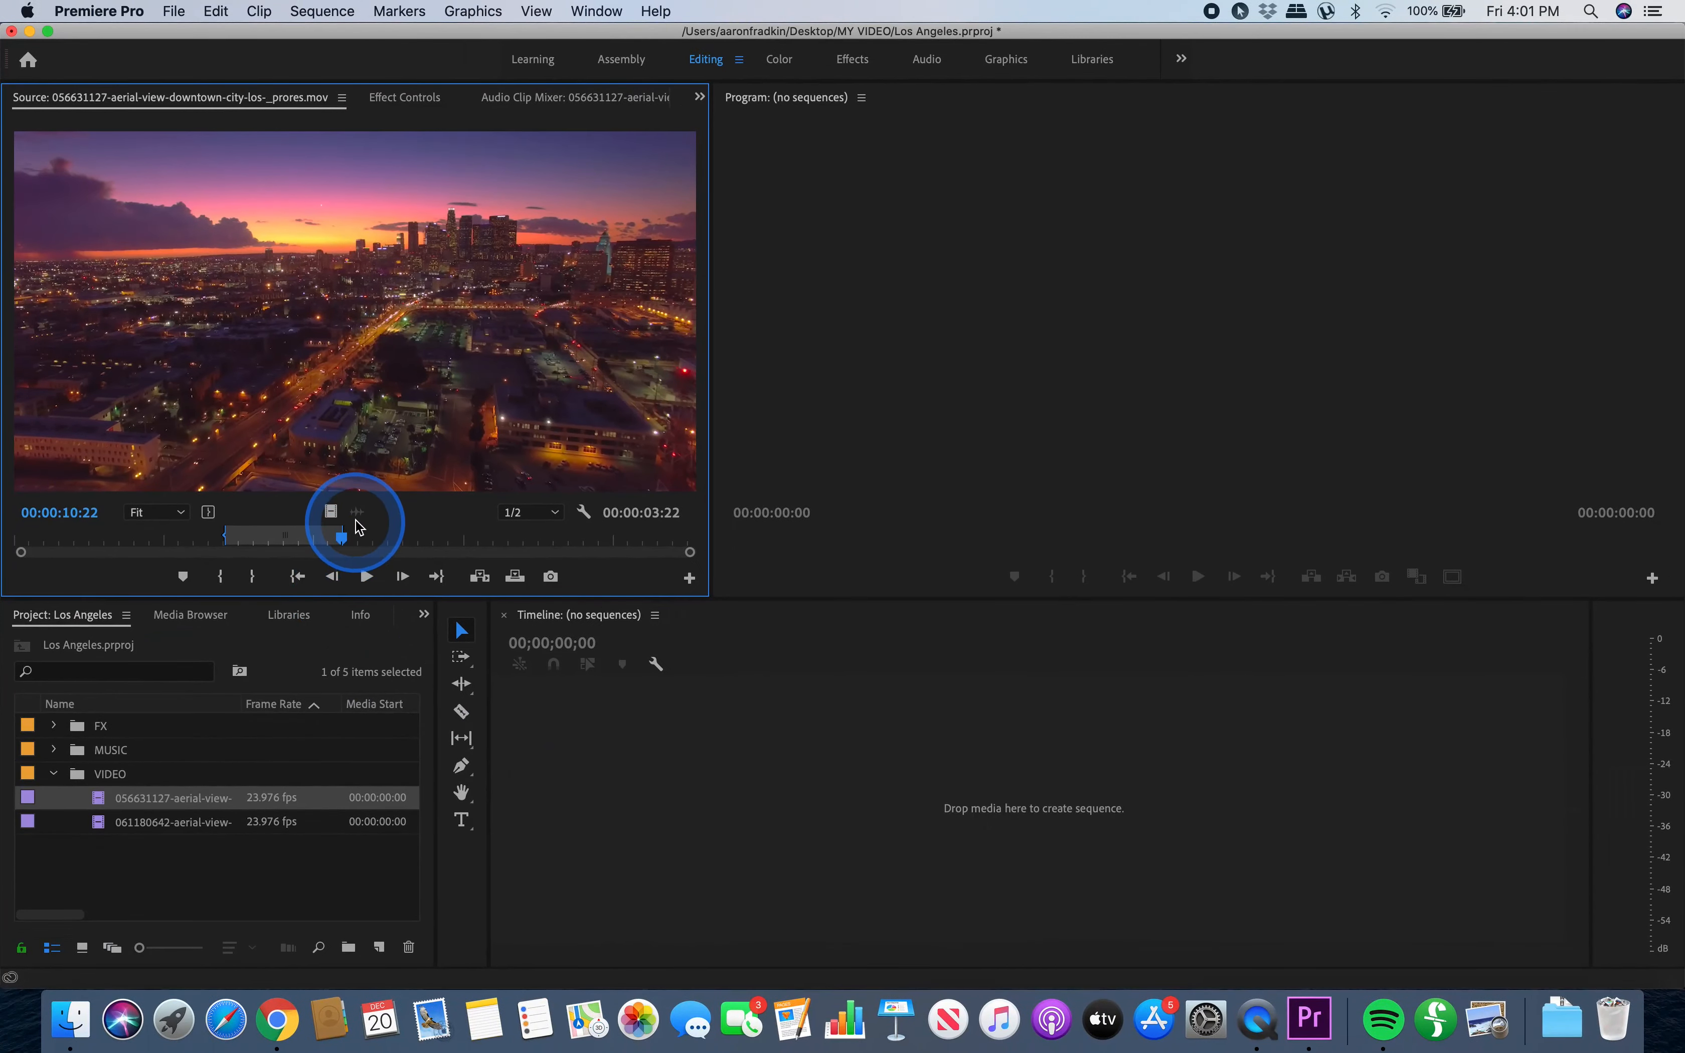
- Create a sequence named SEquence with the marked section of the 056631127 aerial-view clip at the start of V1
drag(357, 519, 741, 808)
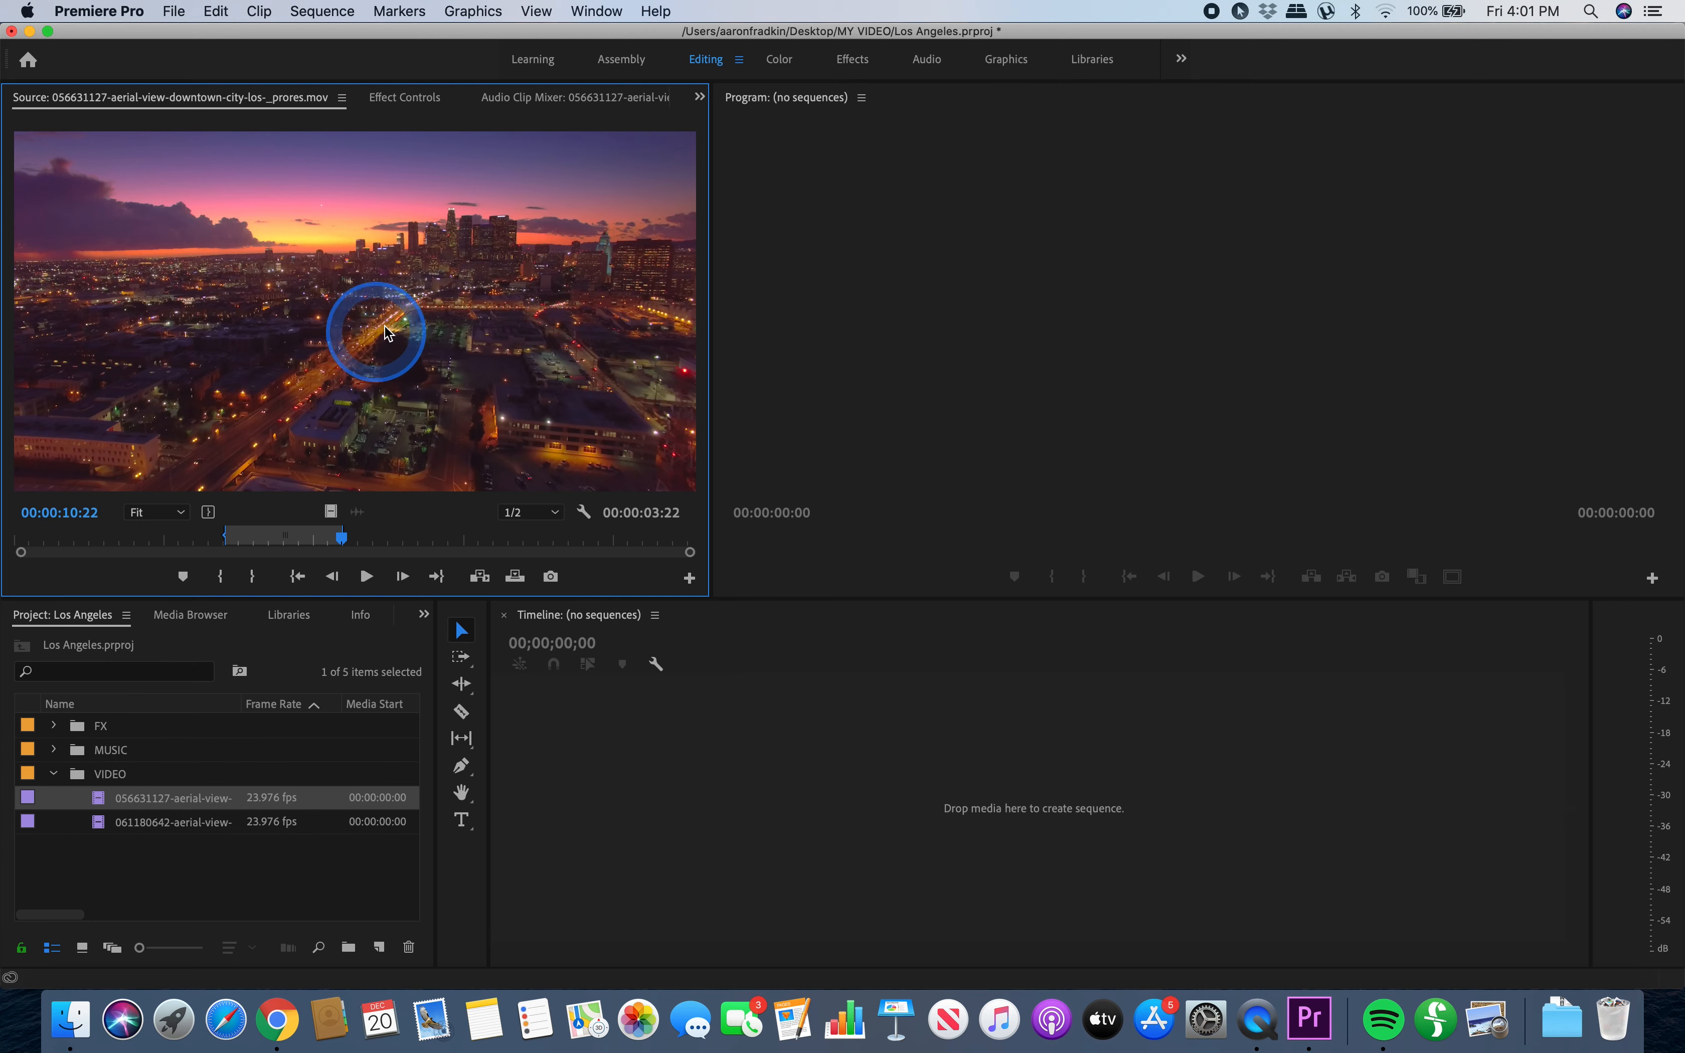
drag(365, 304, 365, 304)
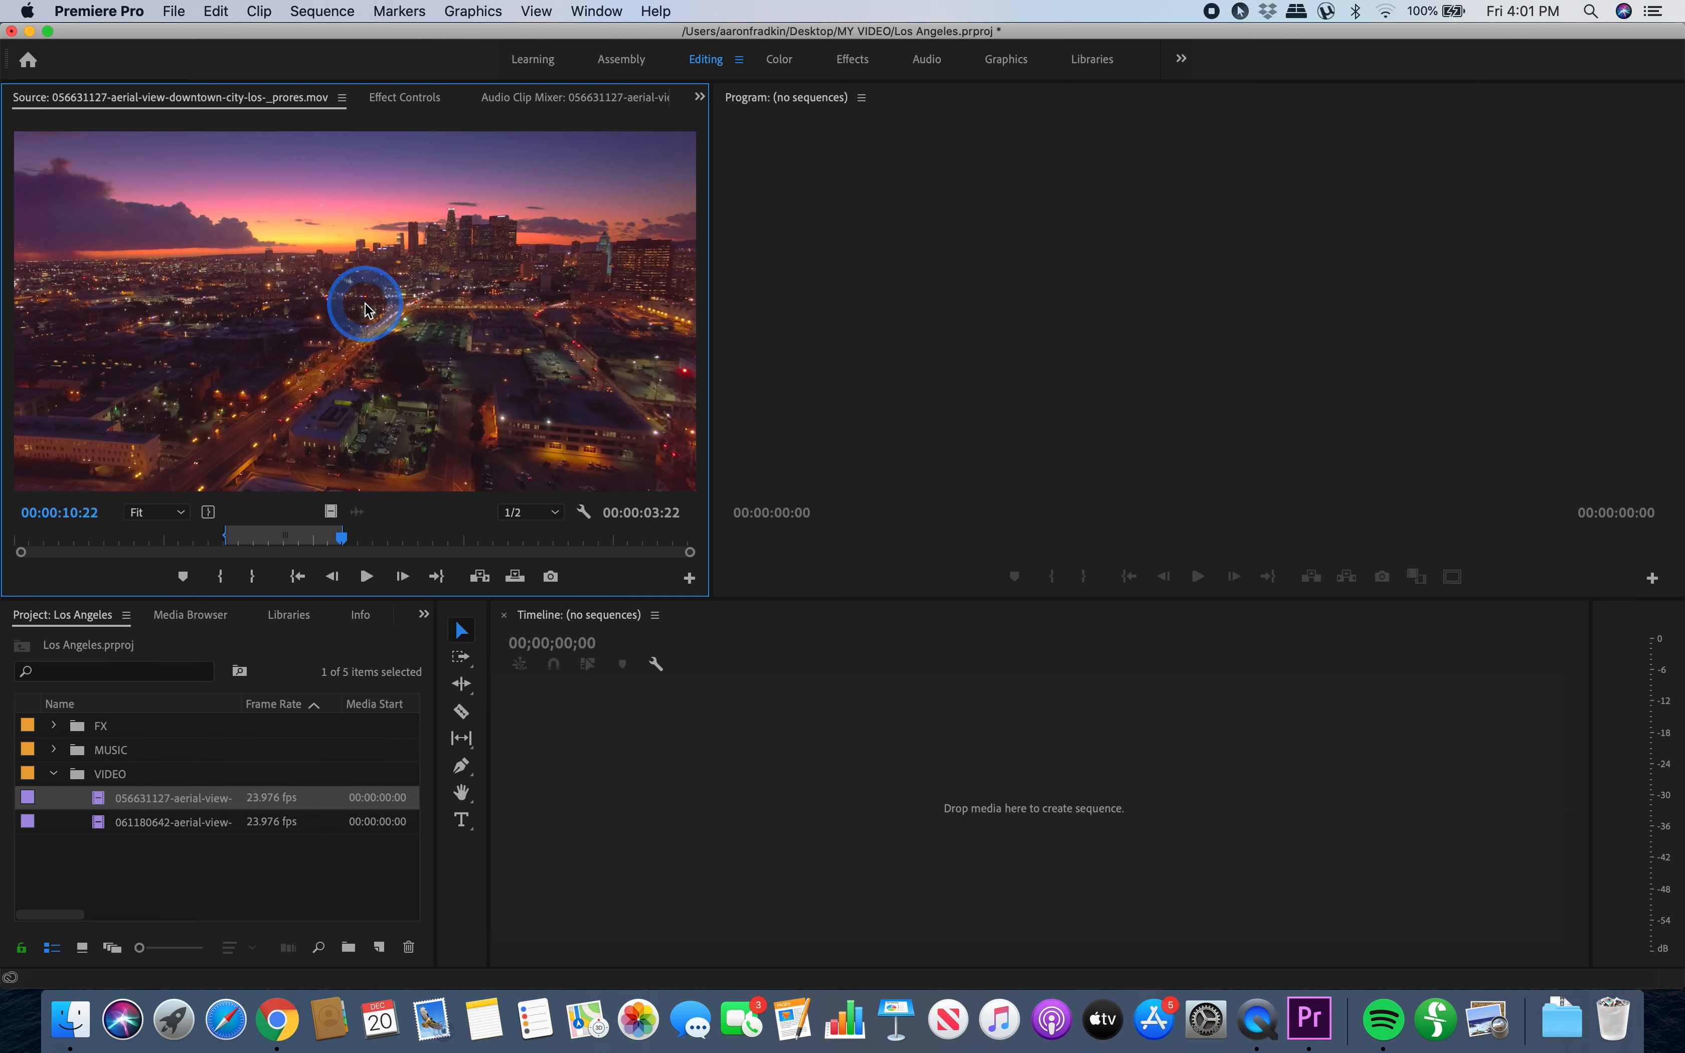
drag(515, 479, 771, 797)
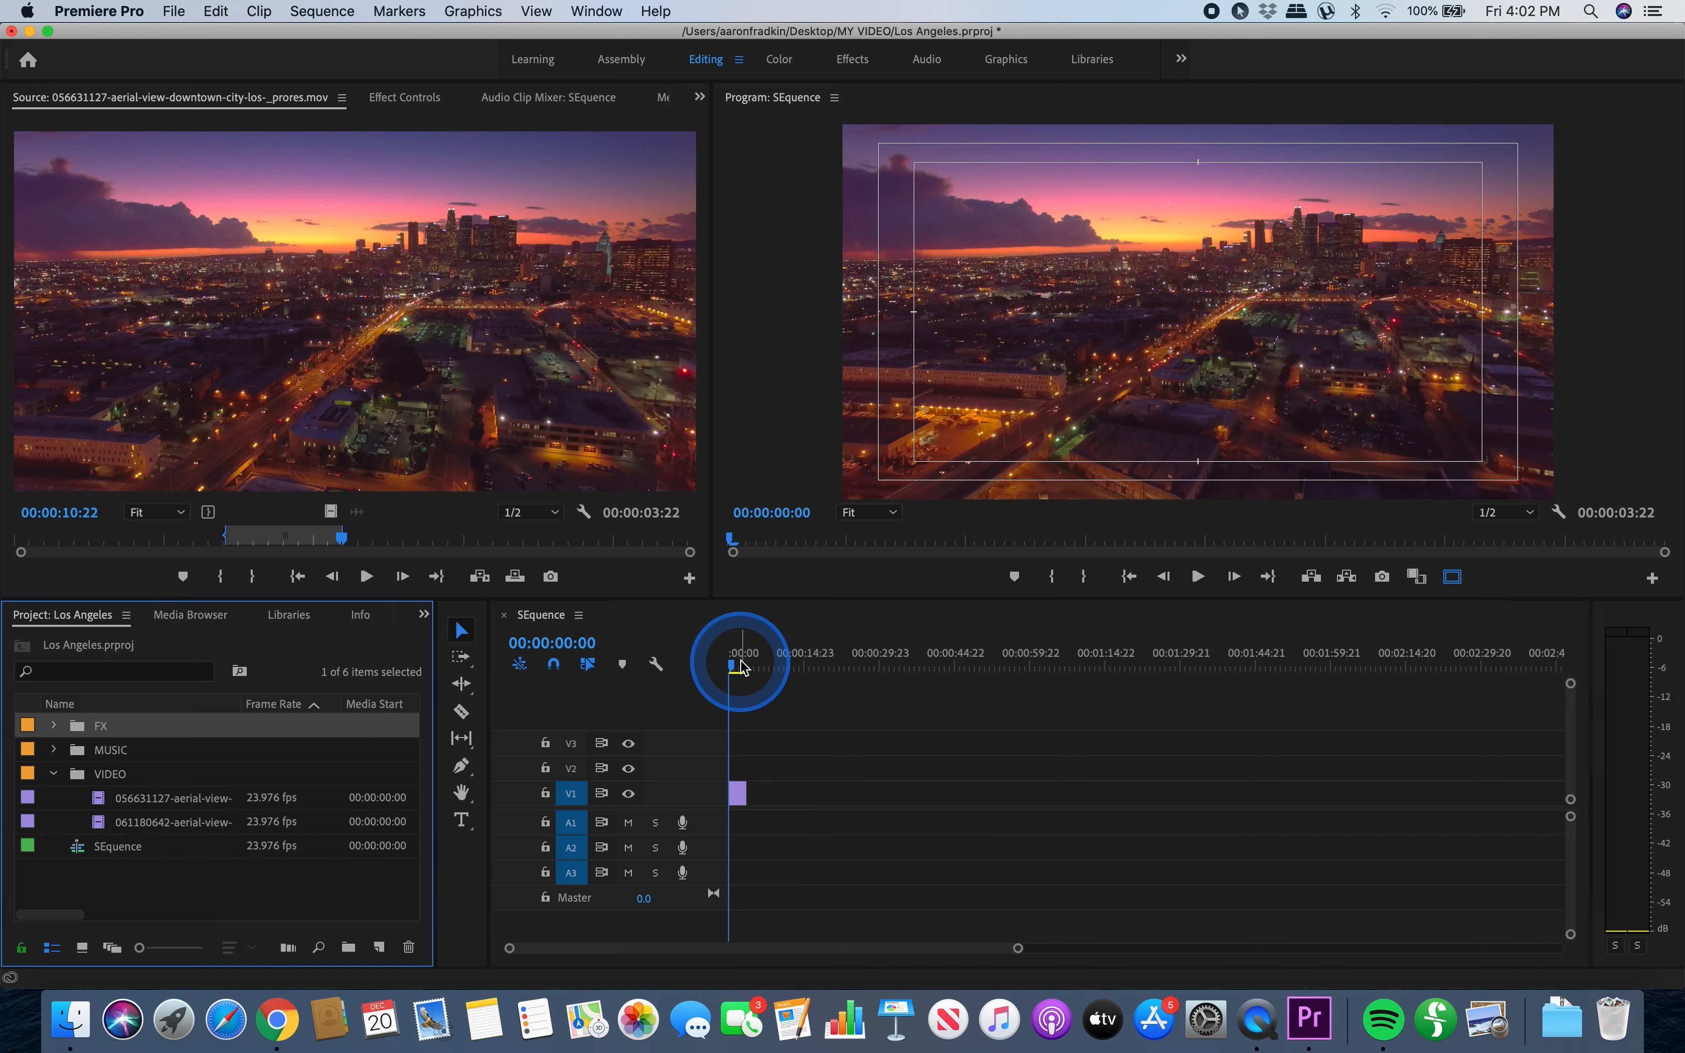
- Scrub through the first clip in the sequence from its start to about 3 seconds
drag(738, 663, 750, 668)
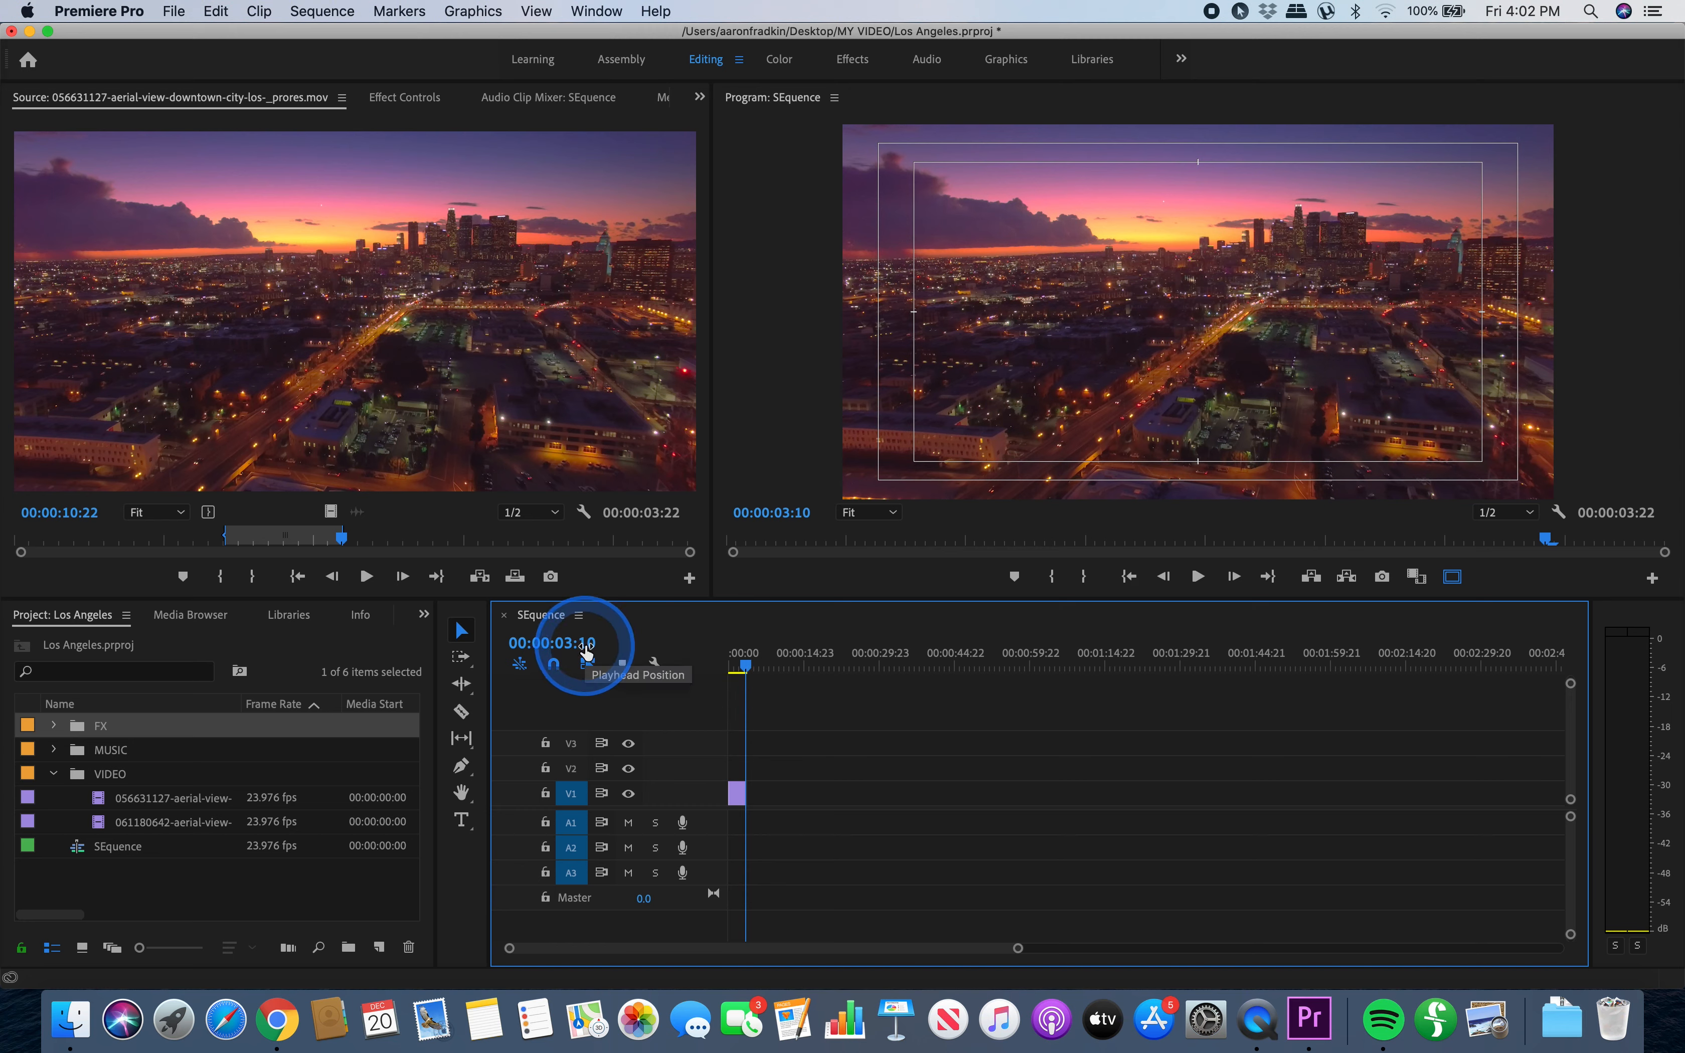
click(733, 665)
drag(733, 665, 743, 665)
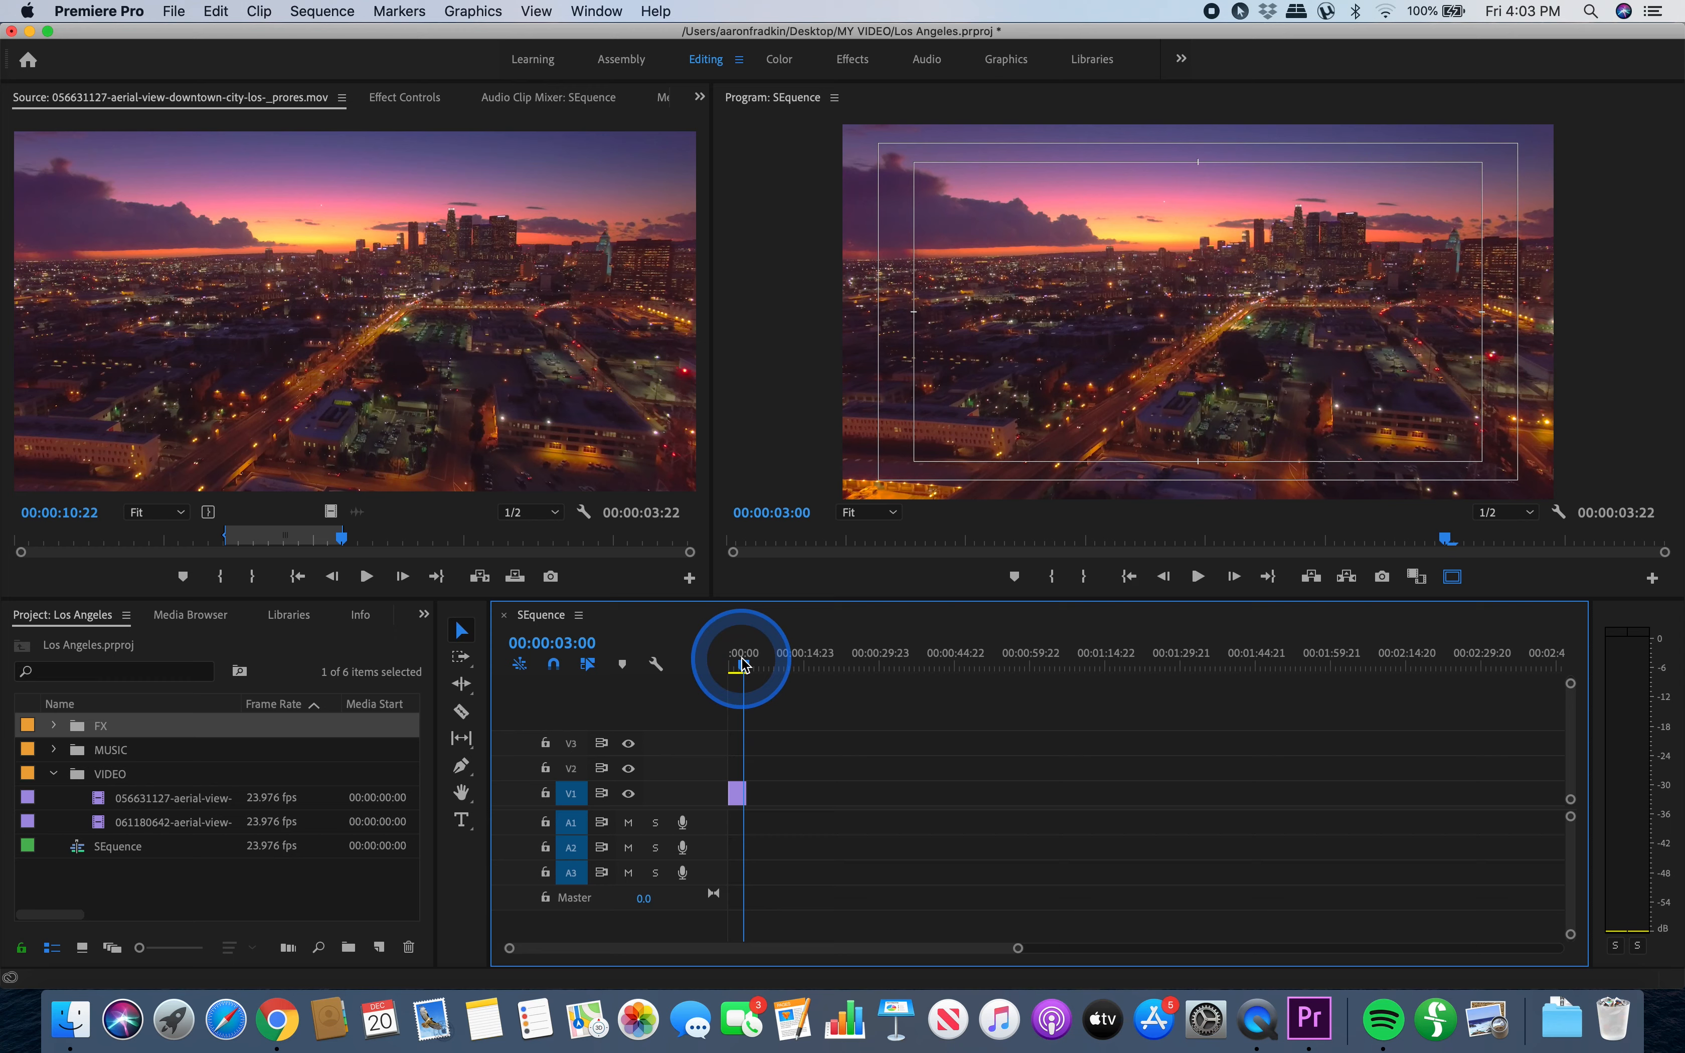
- Load the 061180642 aerial-view clip in the Source monitor and mark In at 00:00:01:10 and Out at 00:00:06:02
double_click(102, 823)
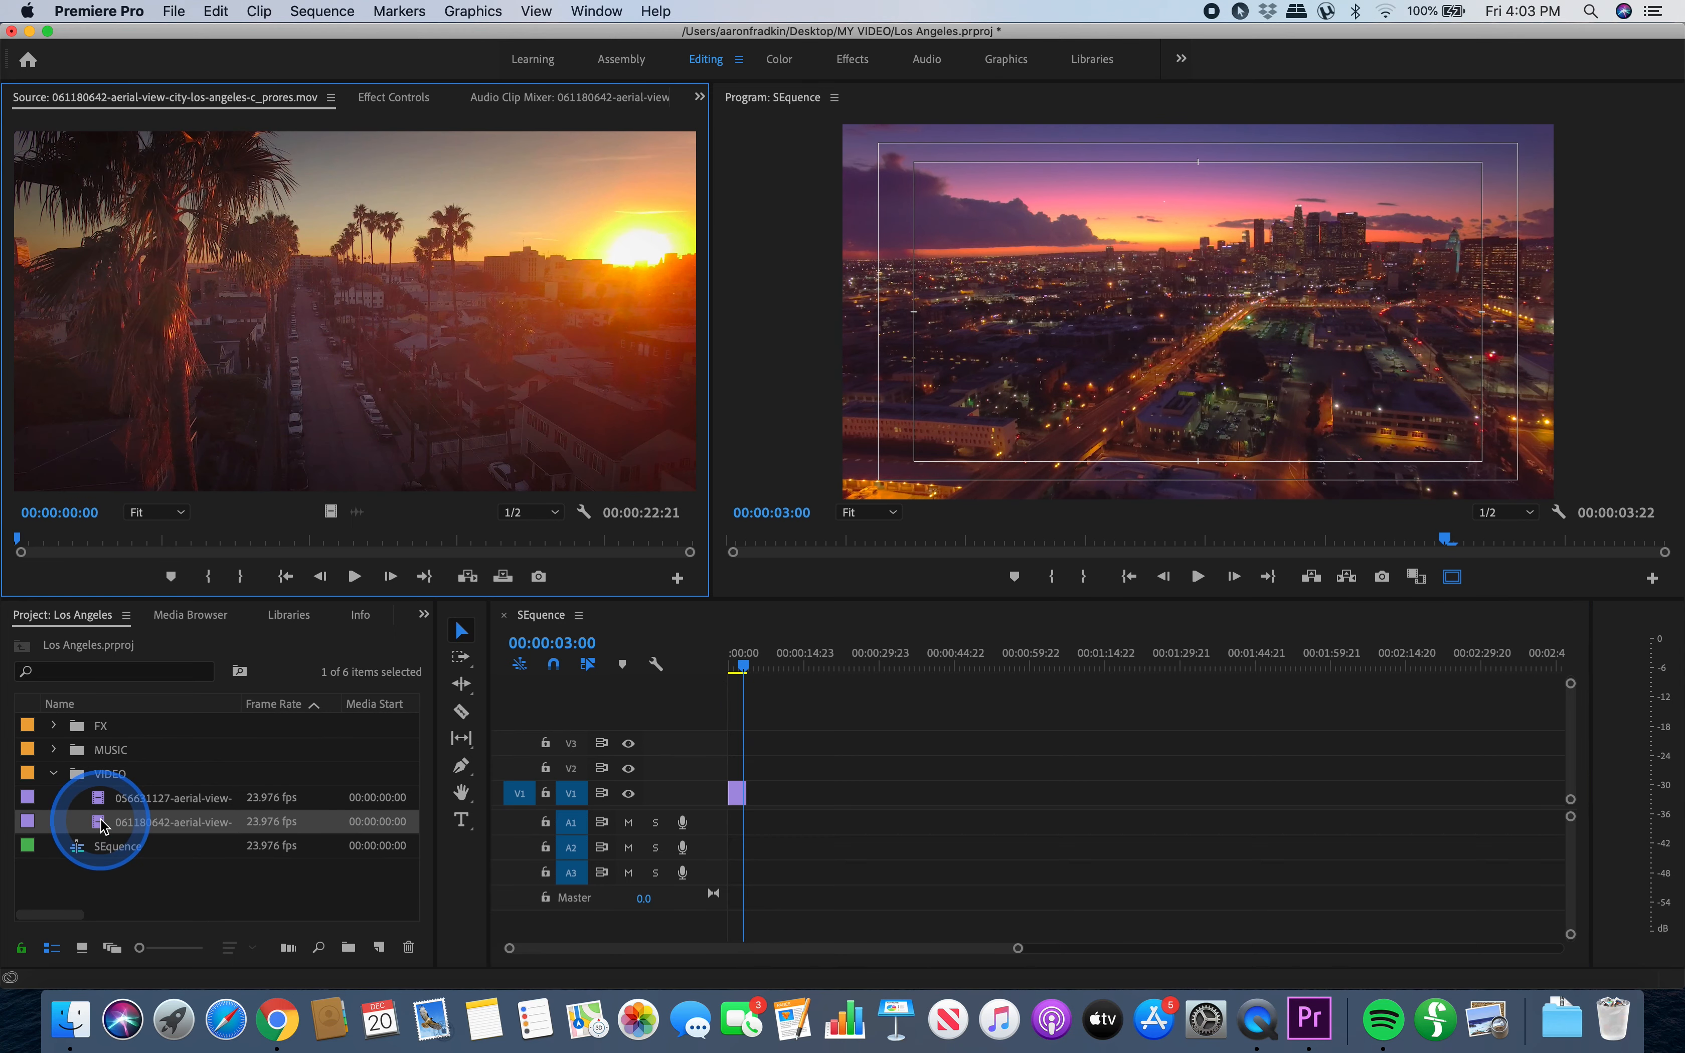
drag(31, 537, 70, 500)
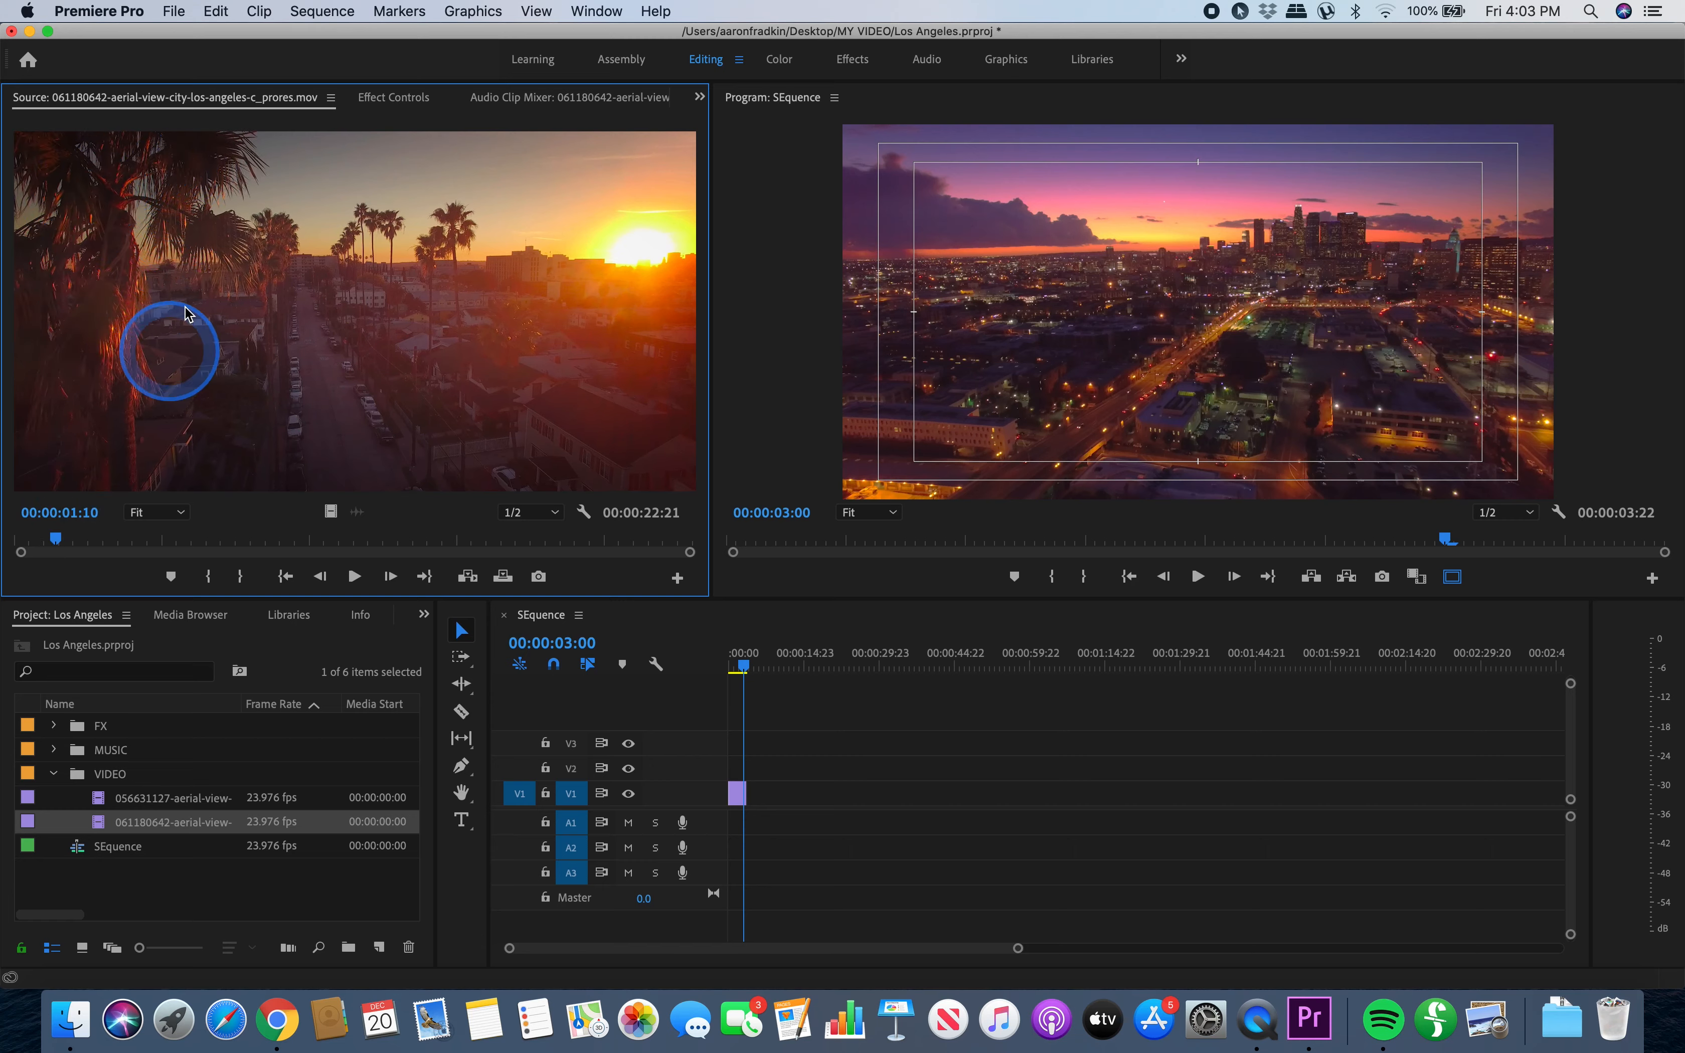
click(209, 577)
drag(58, 546, 193, 548)
click(253, 576)
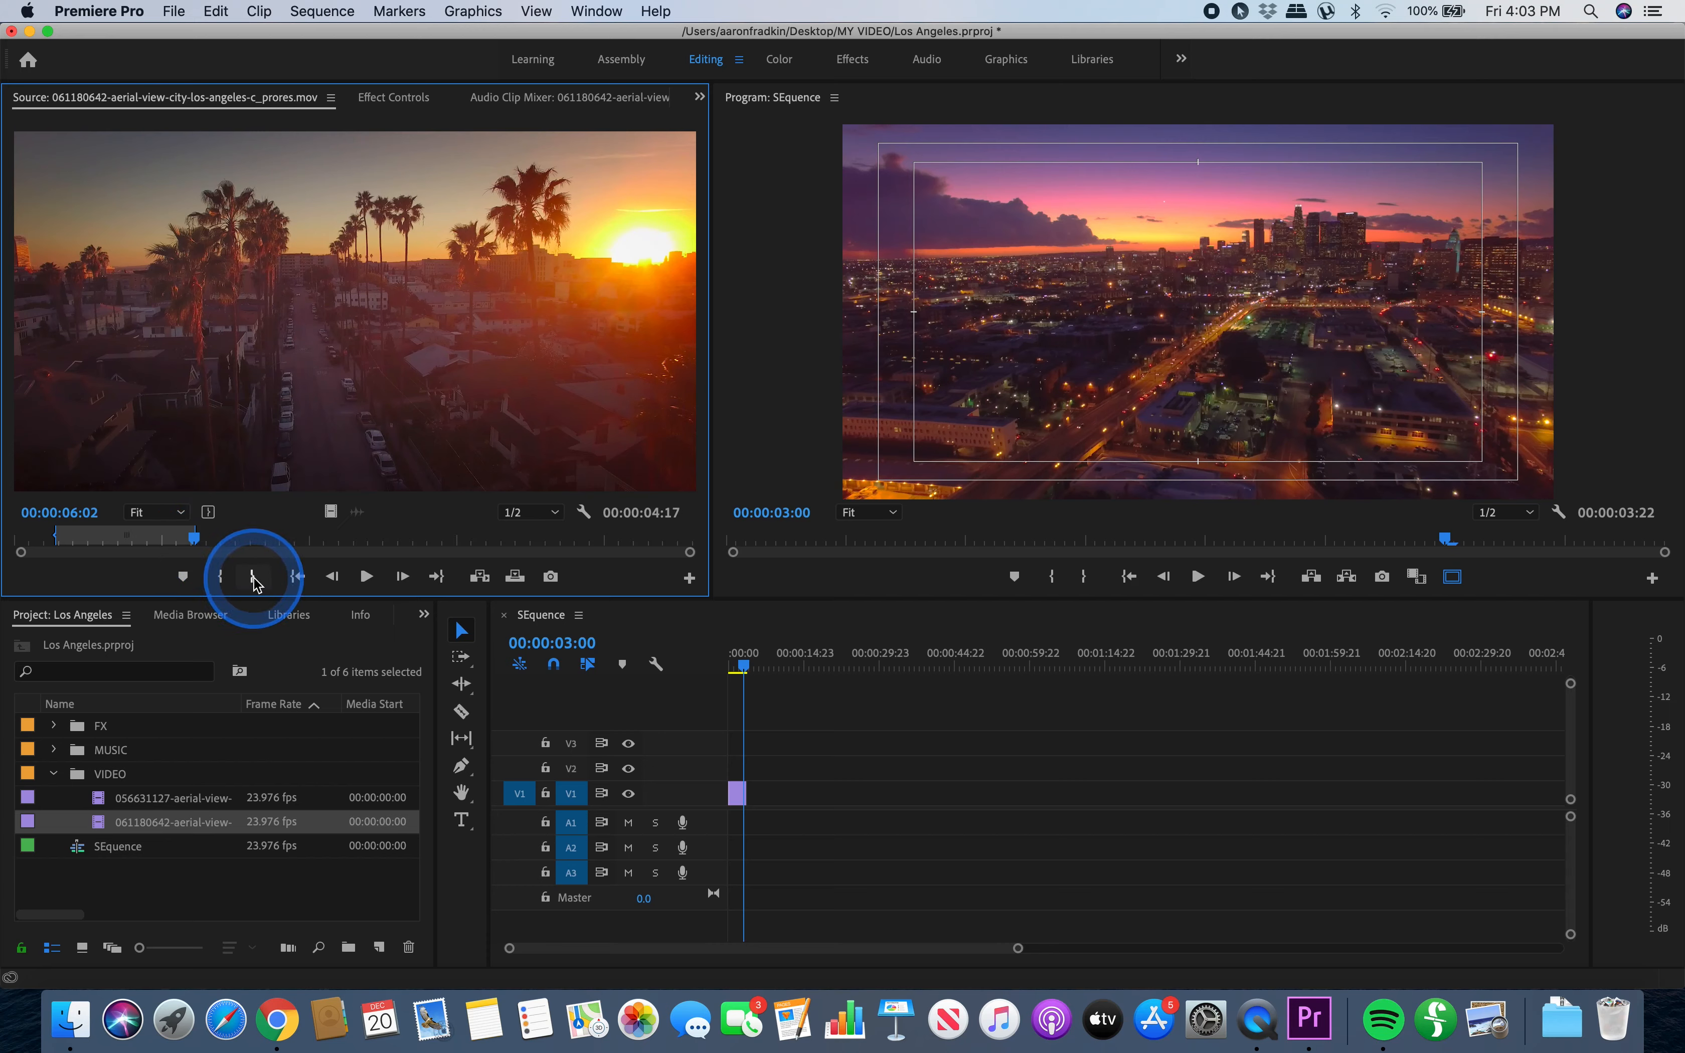
- Place only the video of the marked 061180642 section on V1 at about 7 seconds, and check the gap after the first clip
drag(331, 513, 771, 785)
drag(1016, 951, 846, 963)
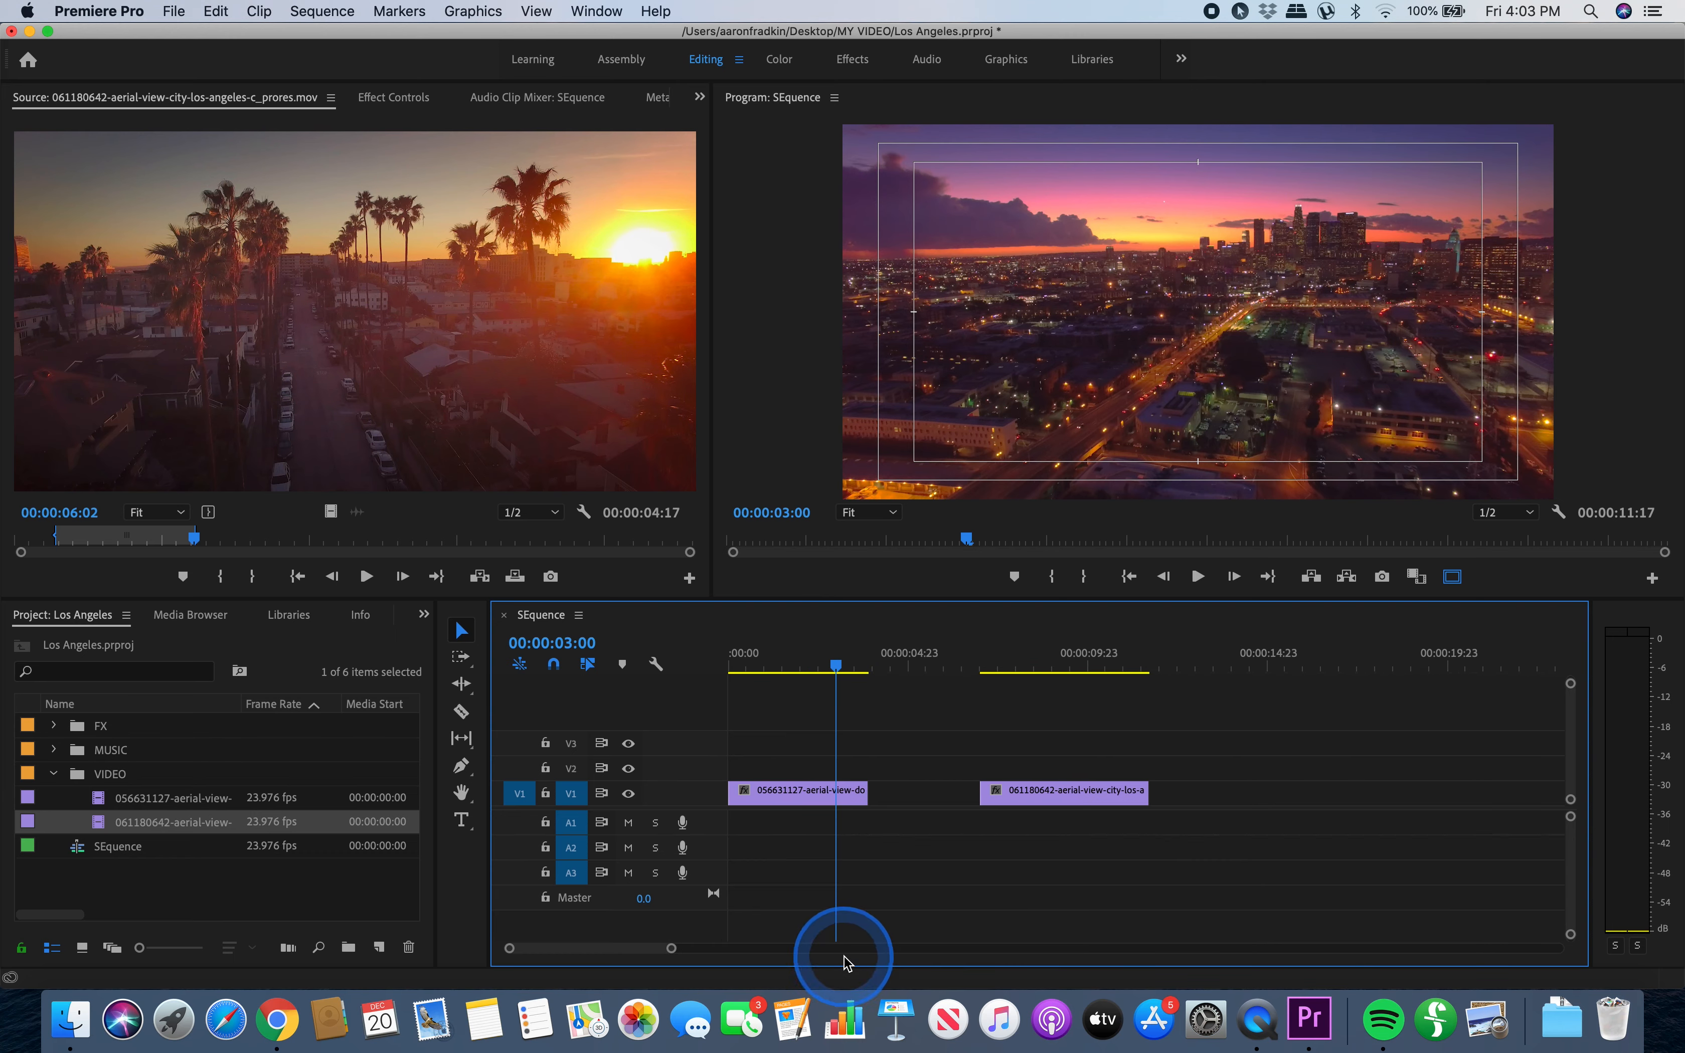
drag(858, 667, 929, 674)
click(1072, 793)
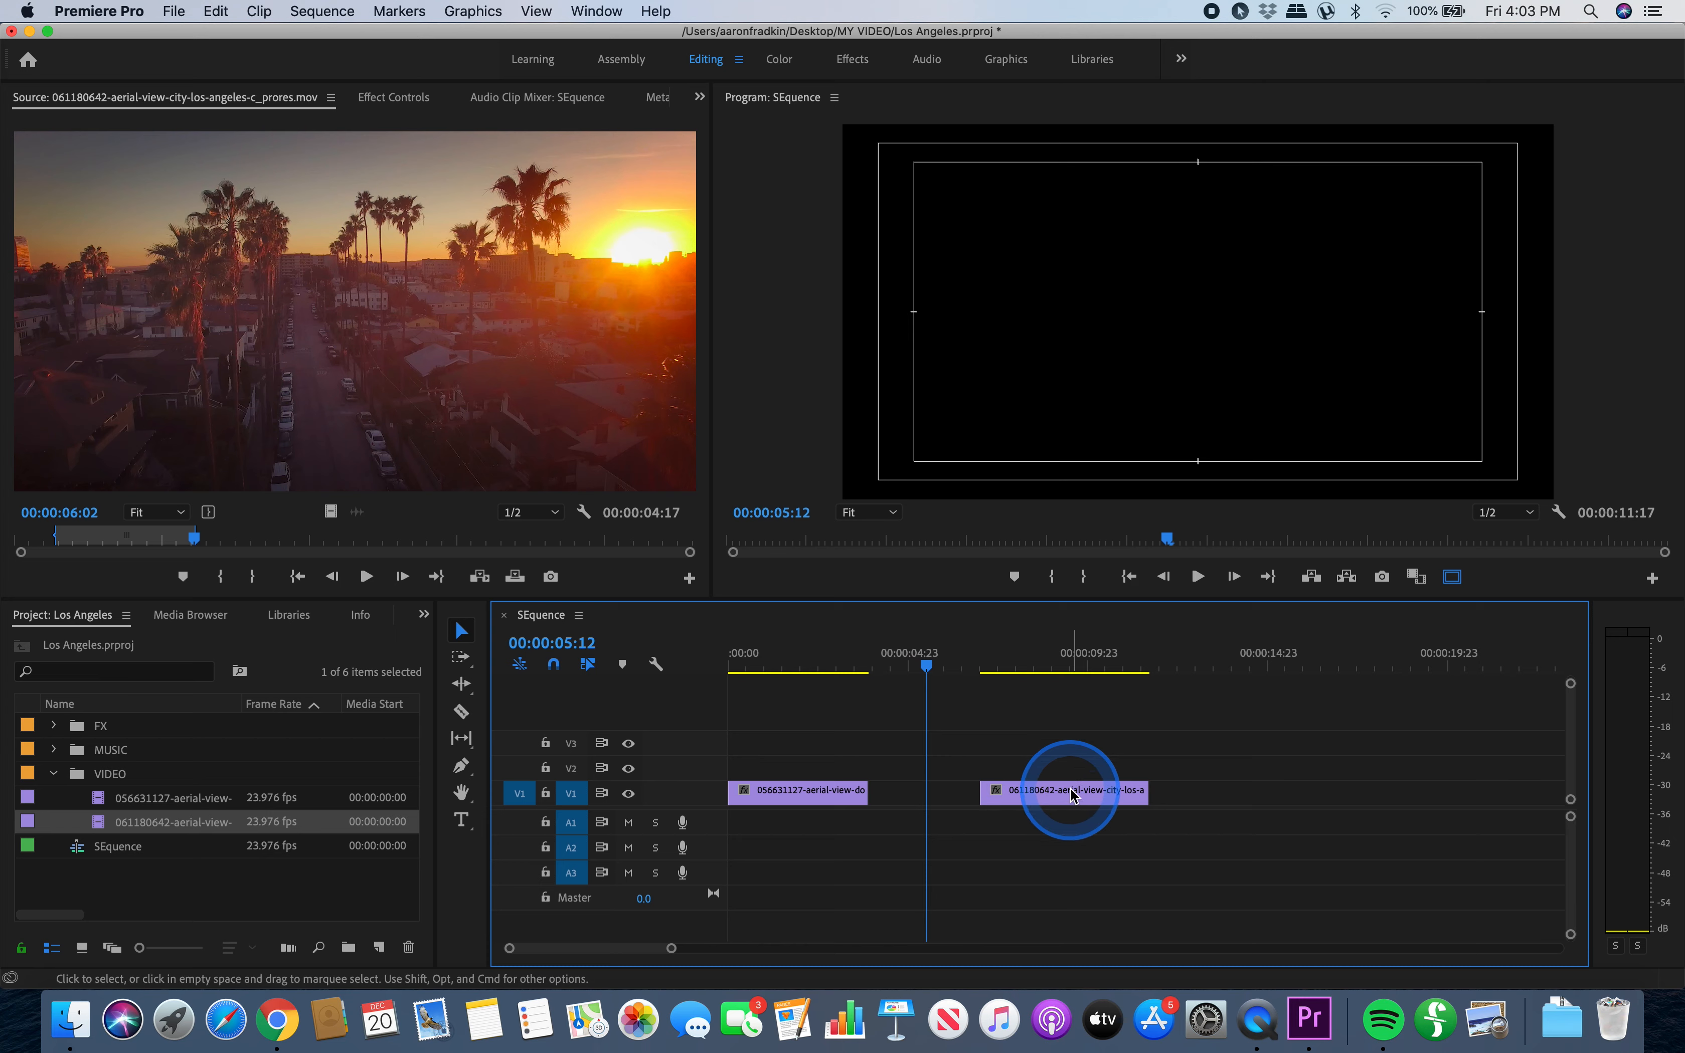
- Move the second V1 clip against the end of the first and play the sequence from its start across the cut
drag(1072, 794, 972, 798)
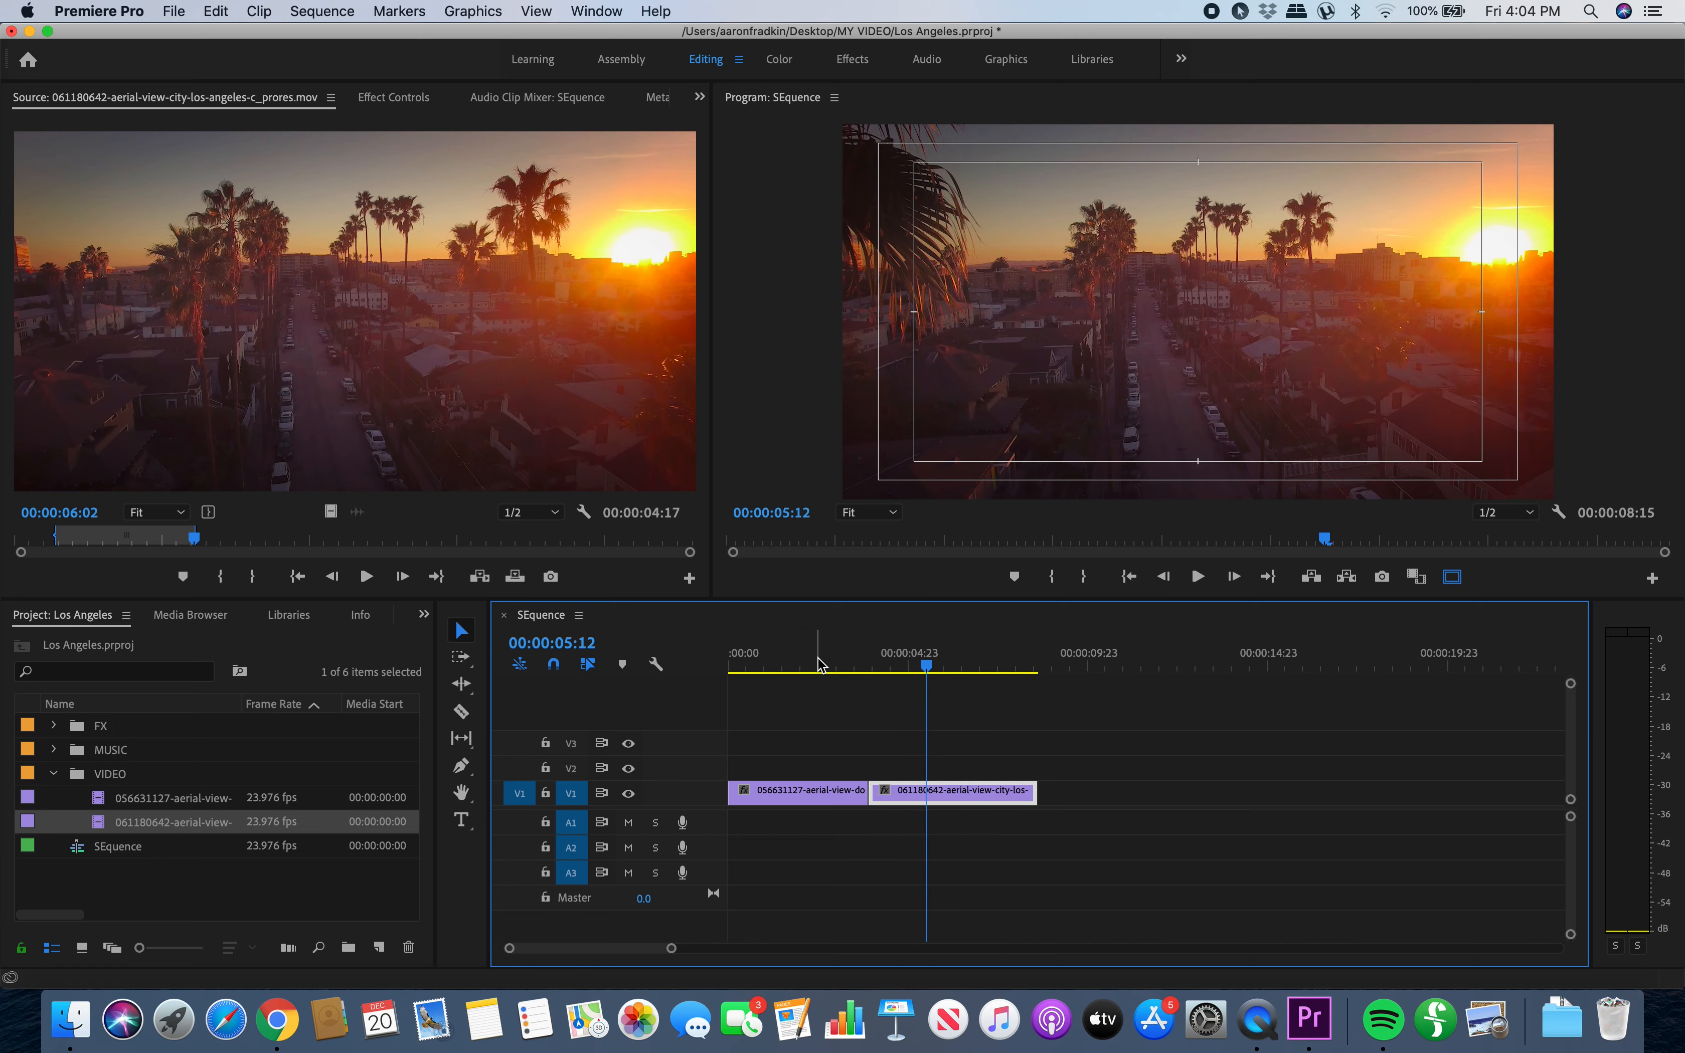
drag(819, 664, 631, 658)
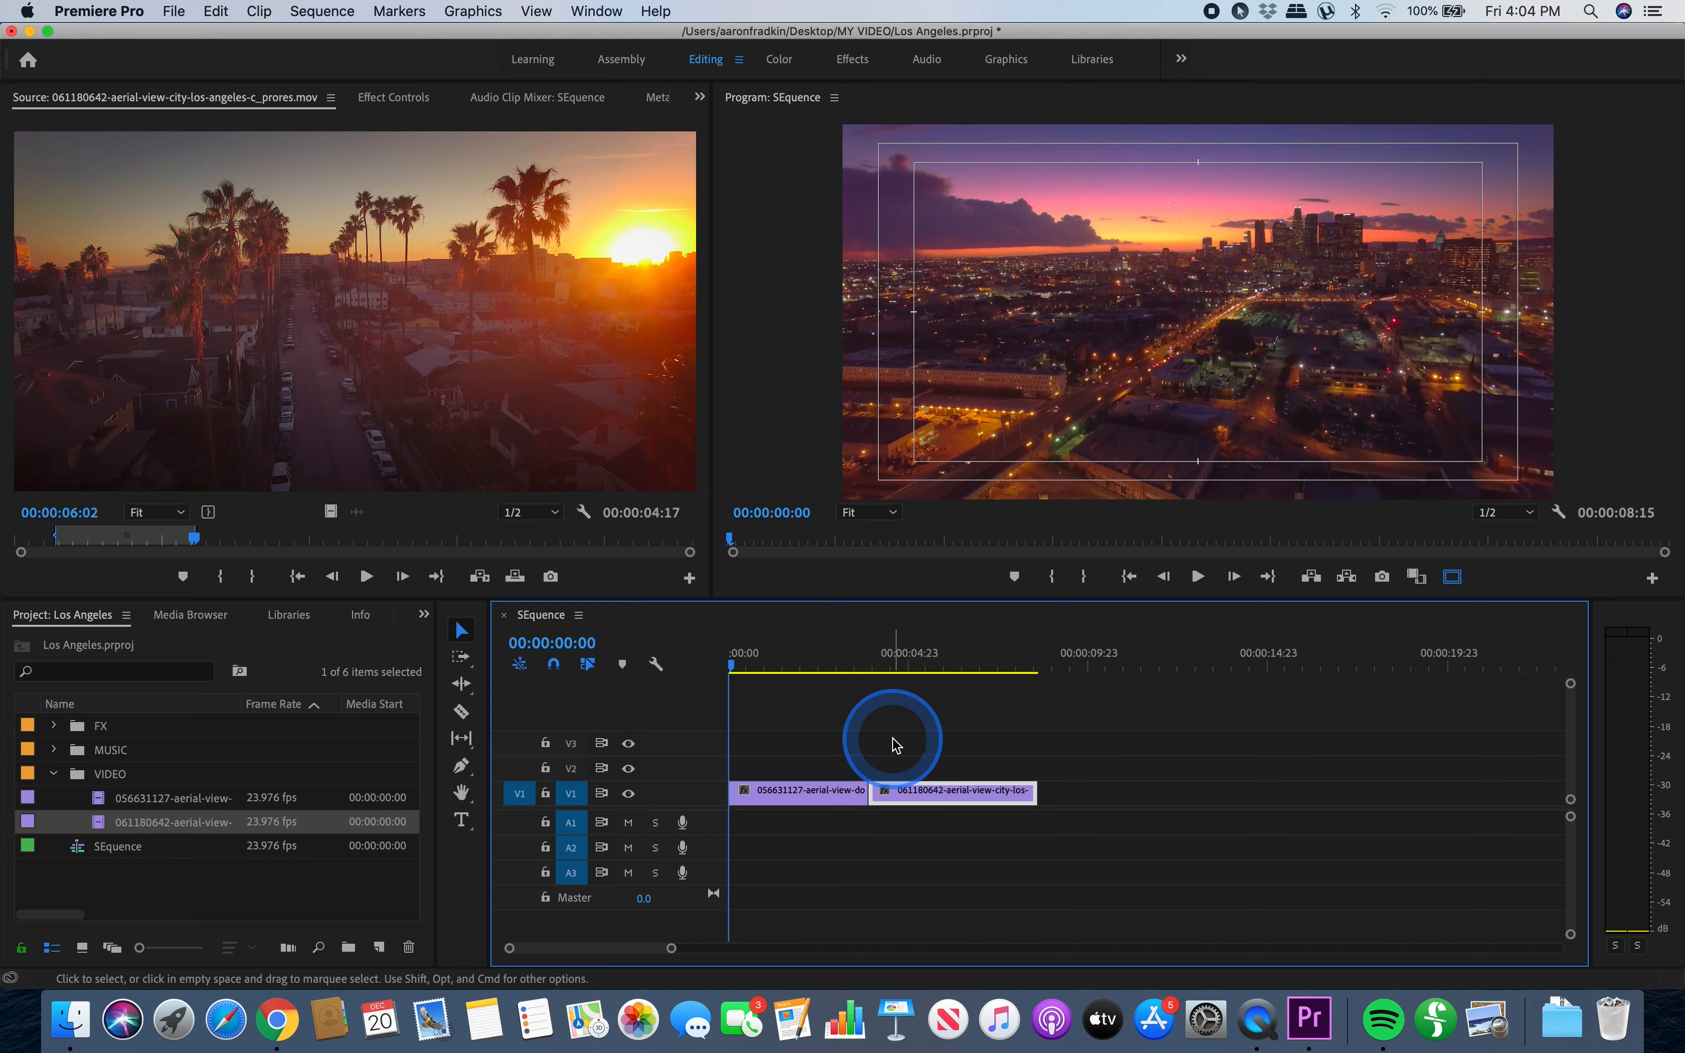
key(space)
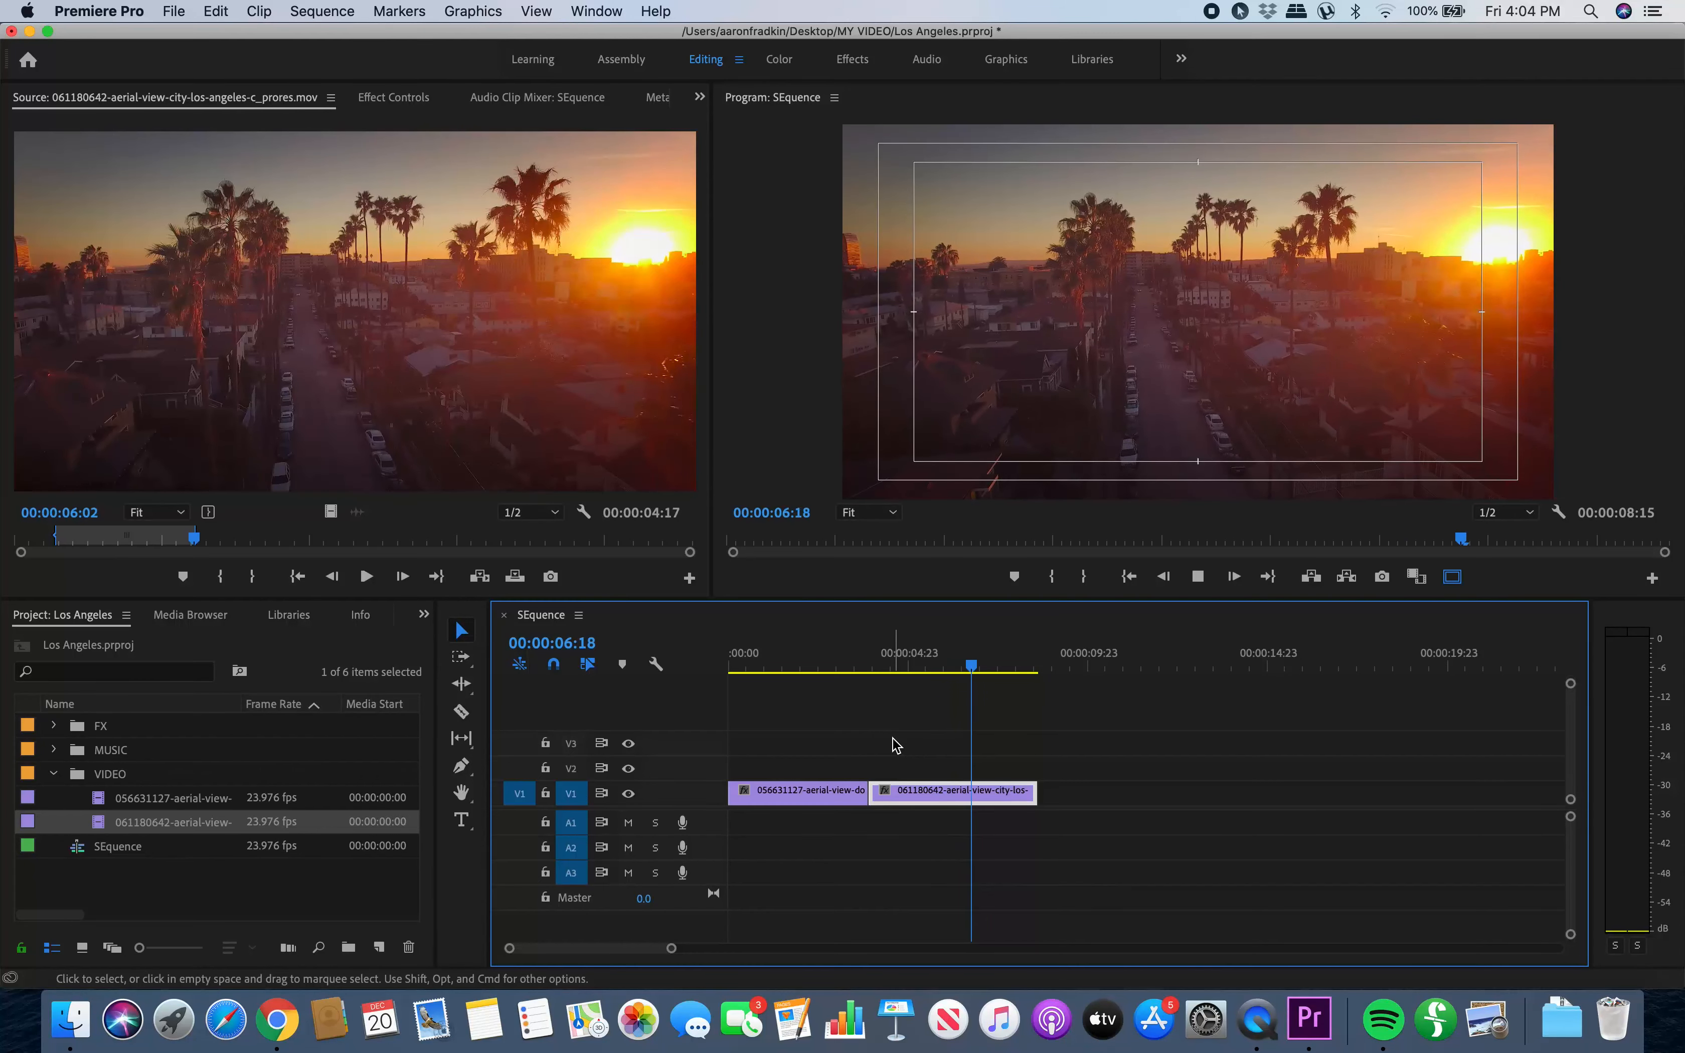
key(space)
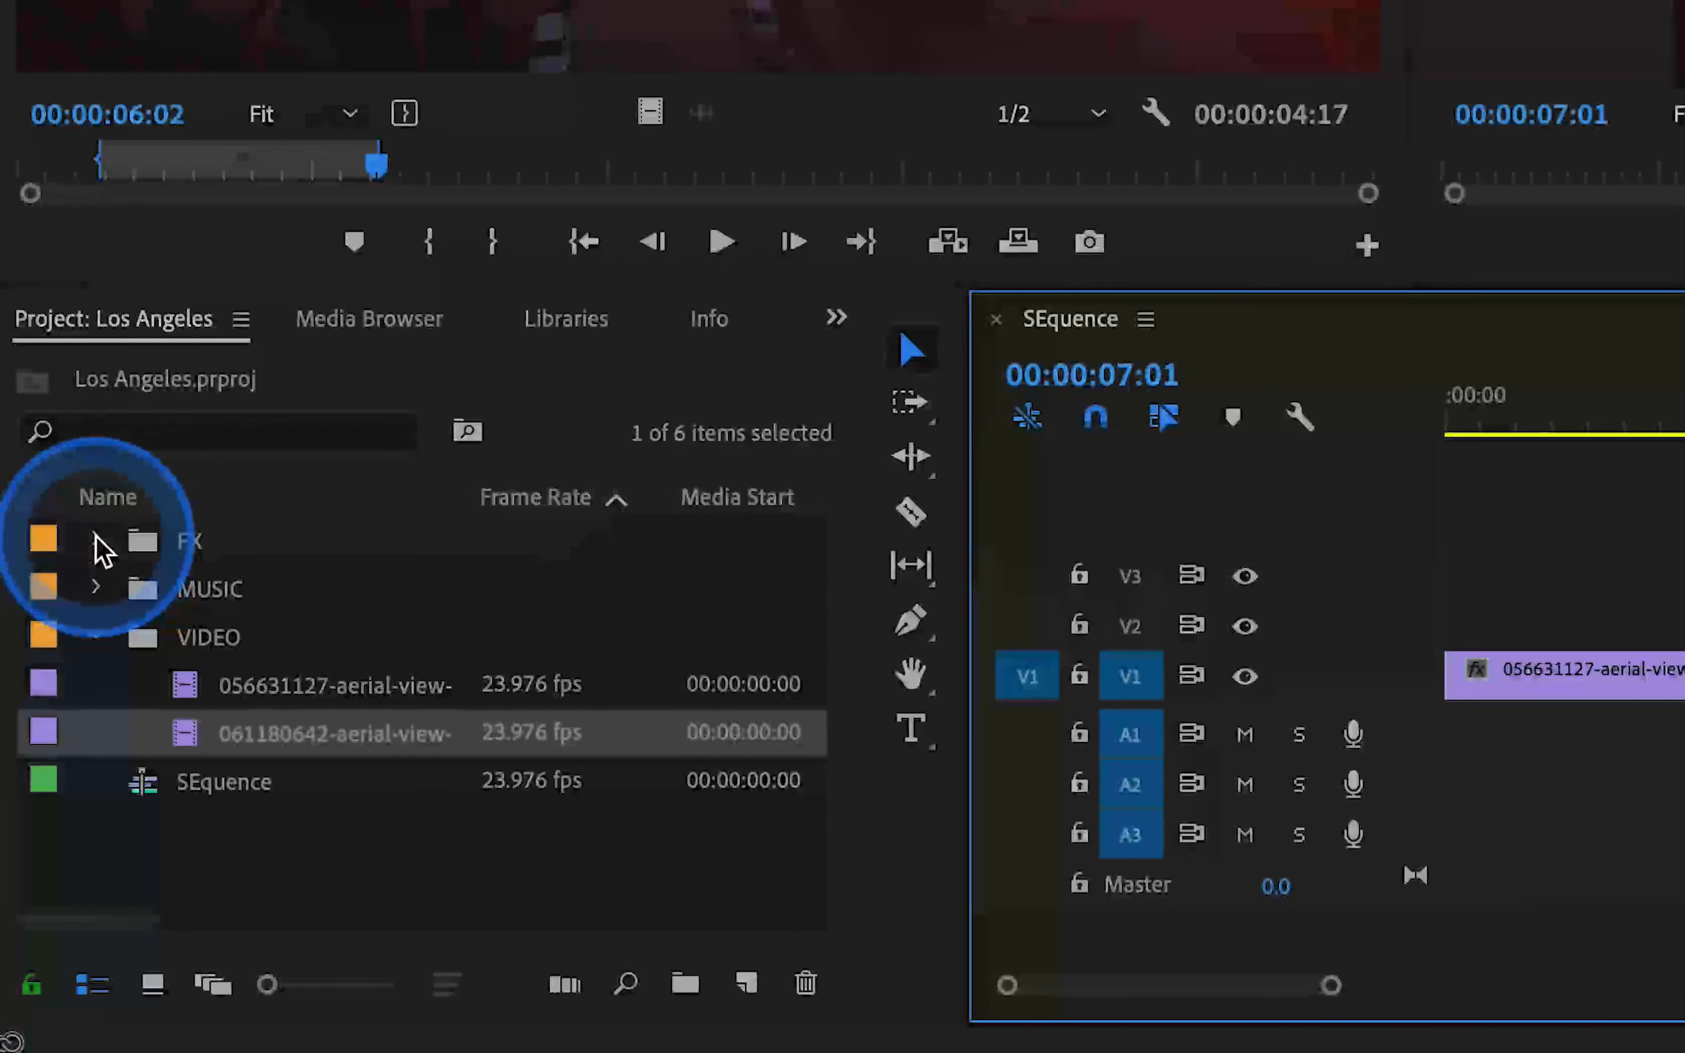
- Expand the FX folder, load LightLeak2.mp4 in the Source monitor and scrub through it to find its full-frame flash
click(97, 540)
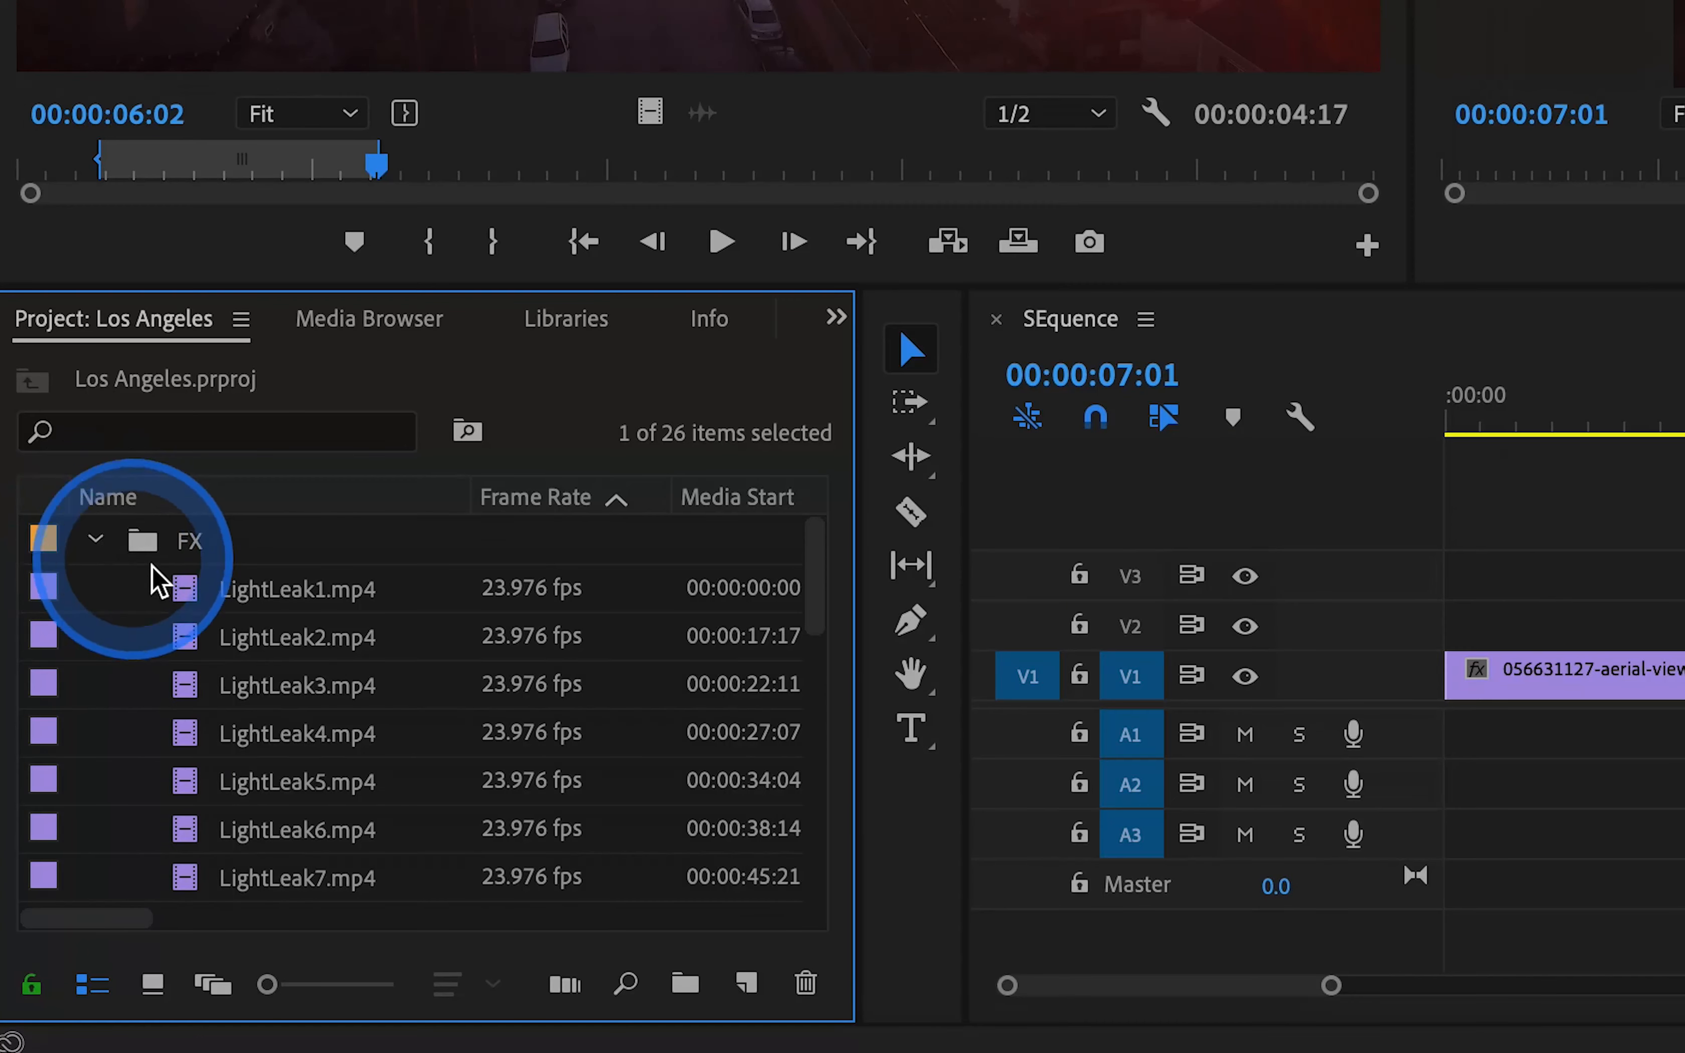
mouse_move(185, 645)
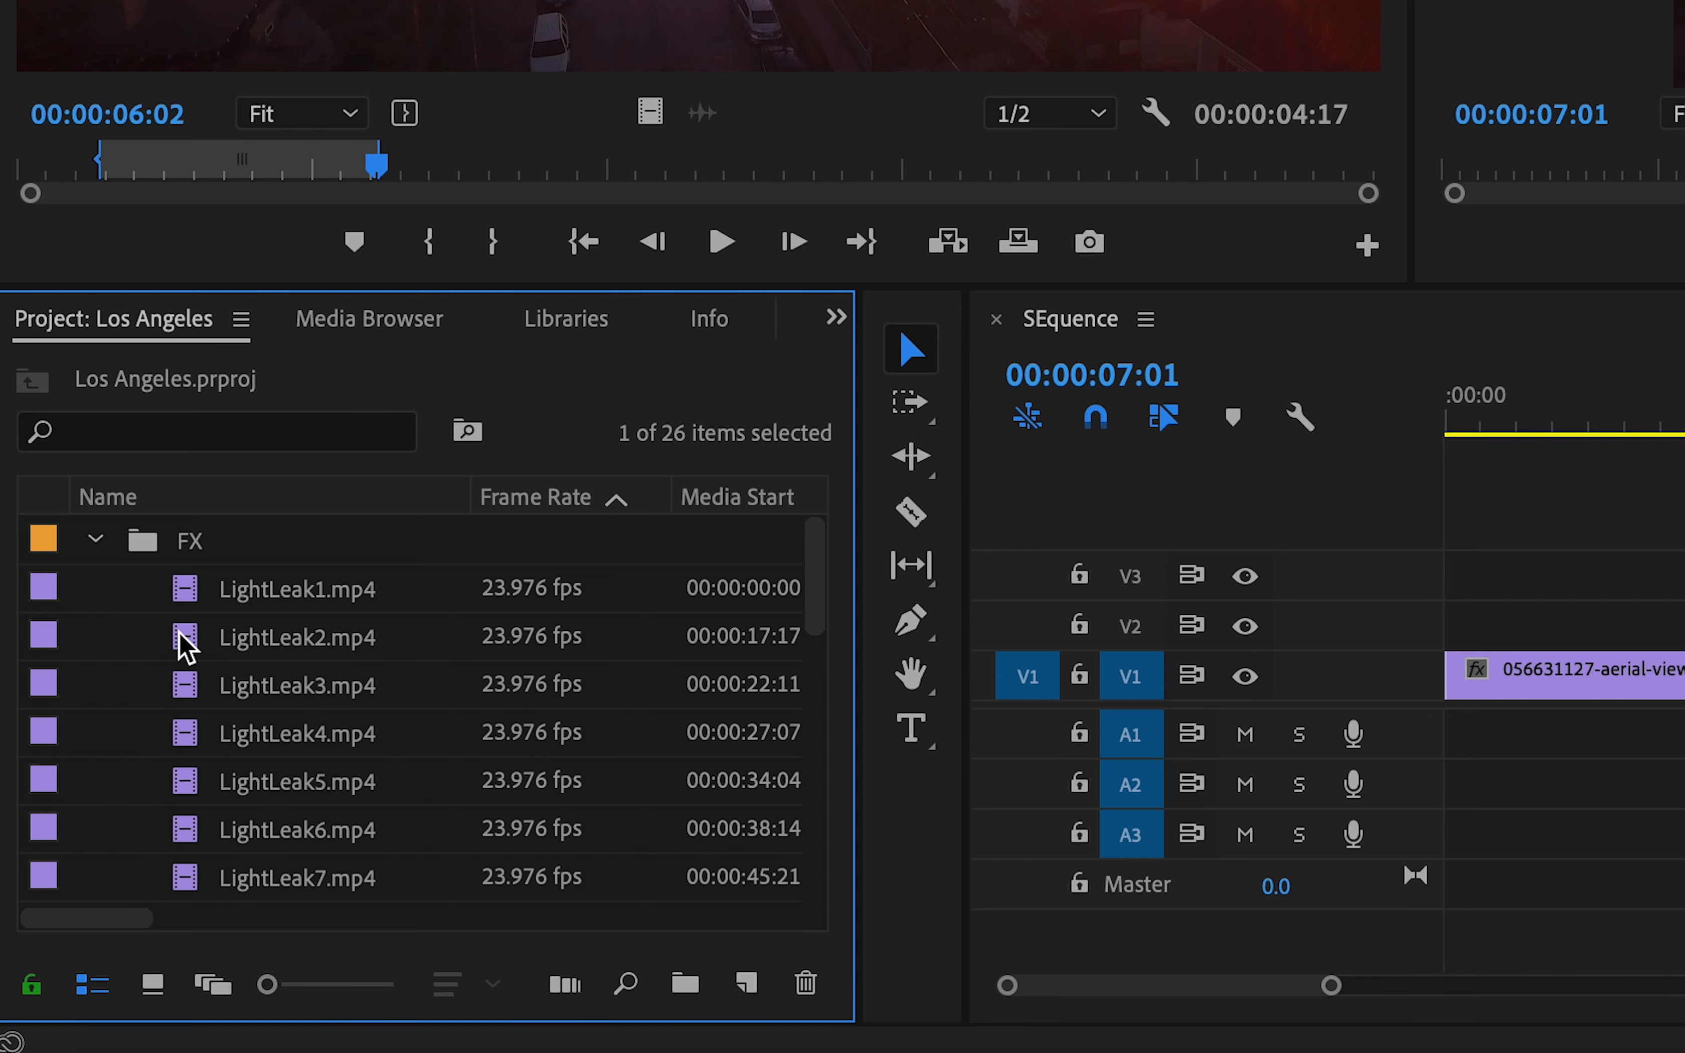
click(185, 644)
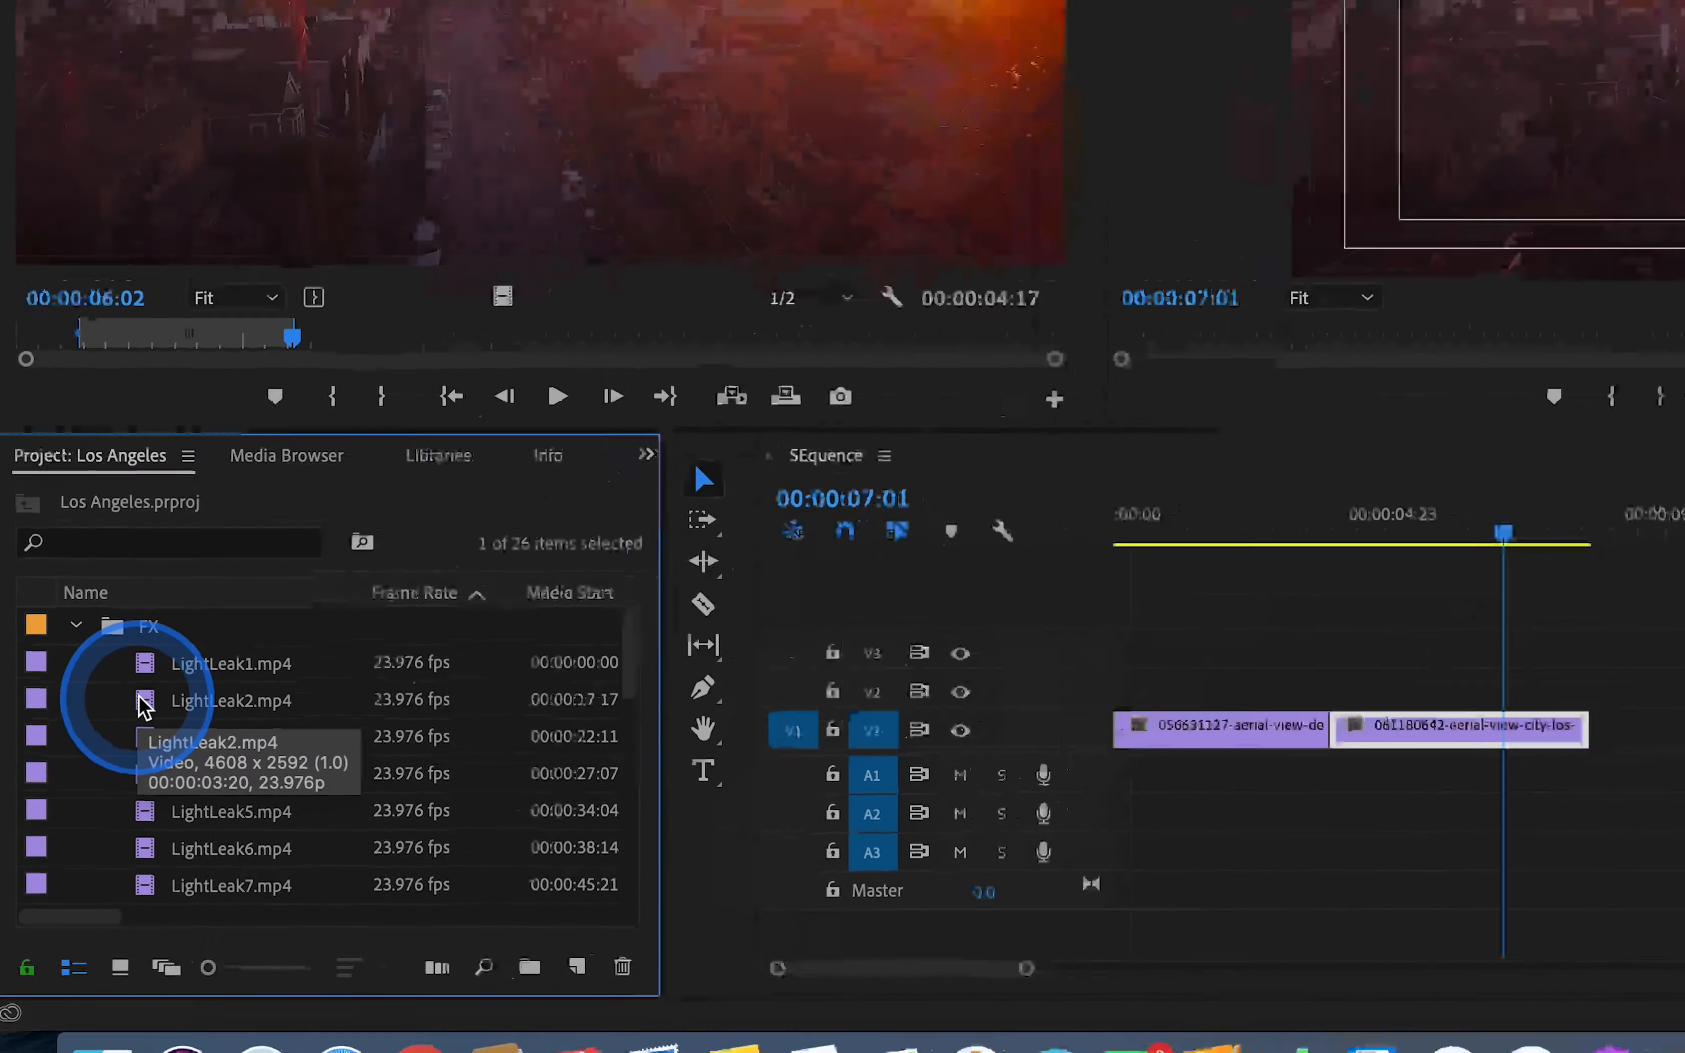
double_click(178, 633)
drag(289, 542, 471, 550)
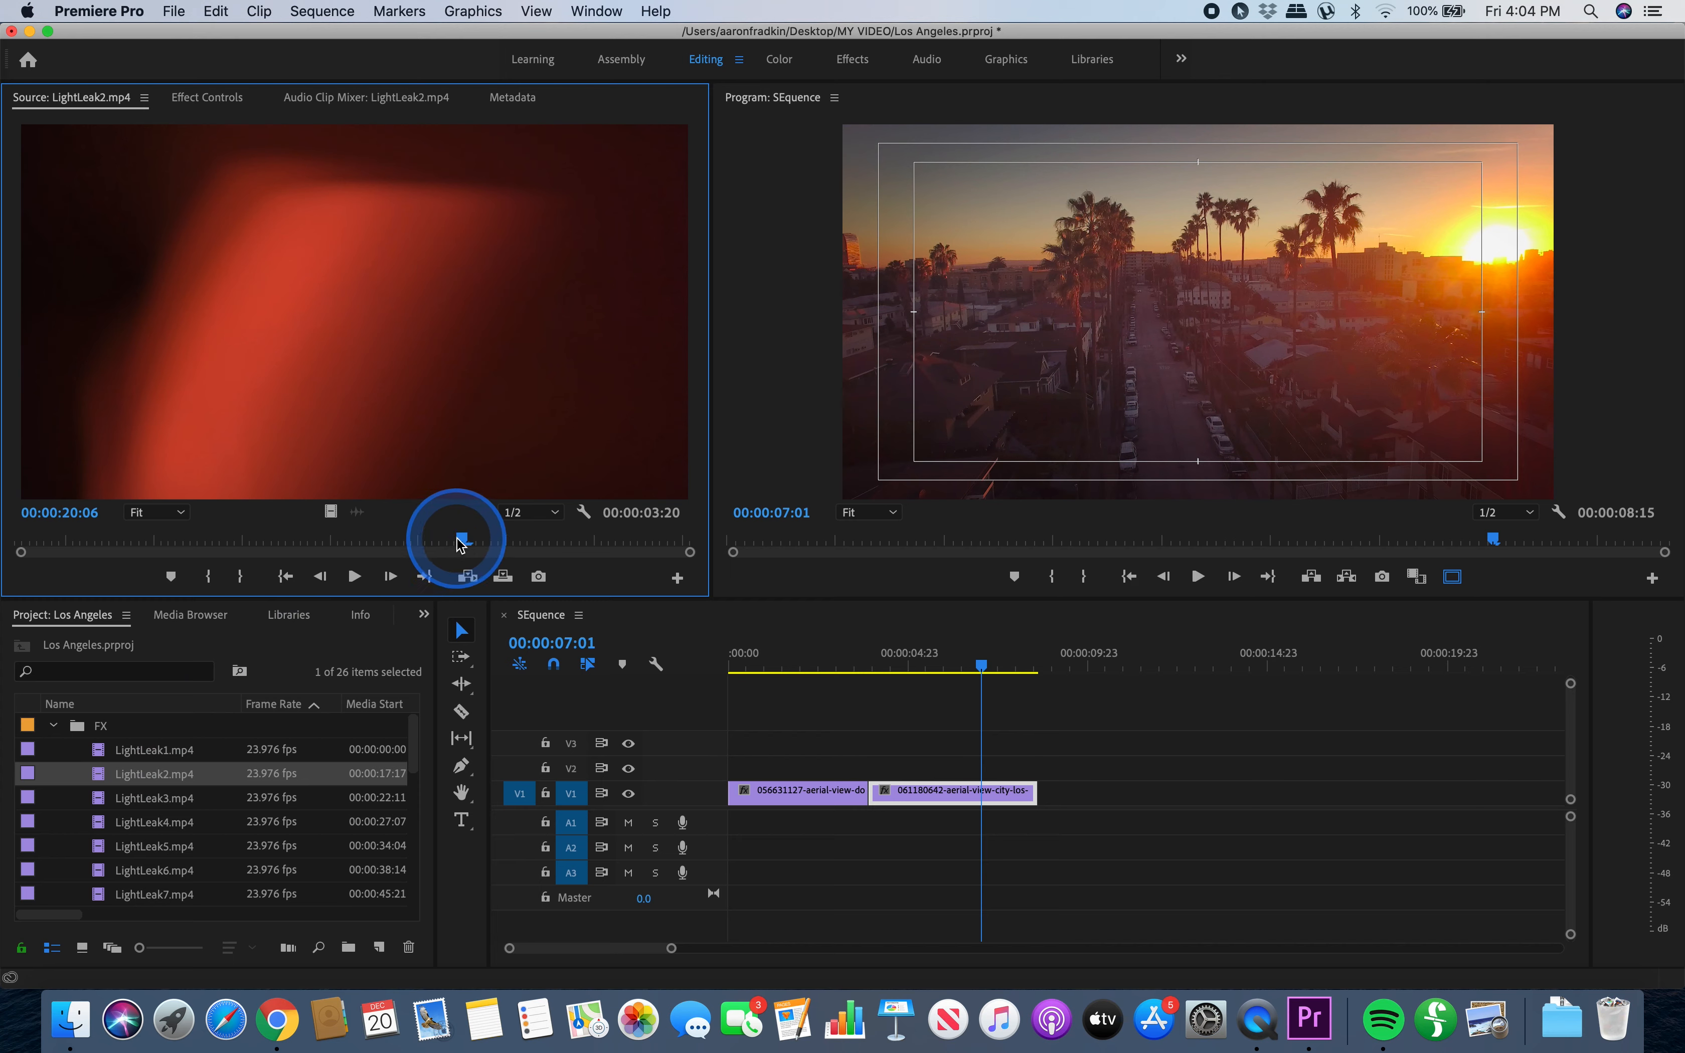
drag(461, 544, 342, 544)
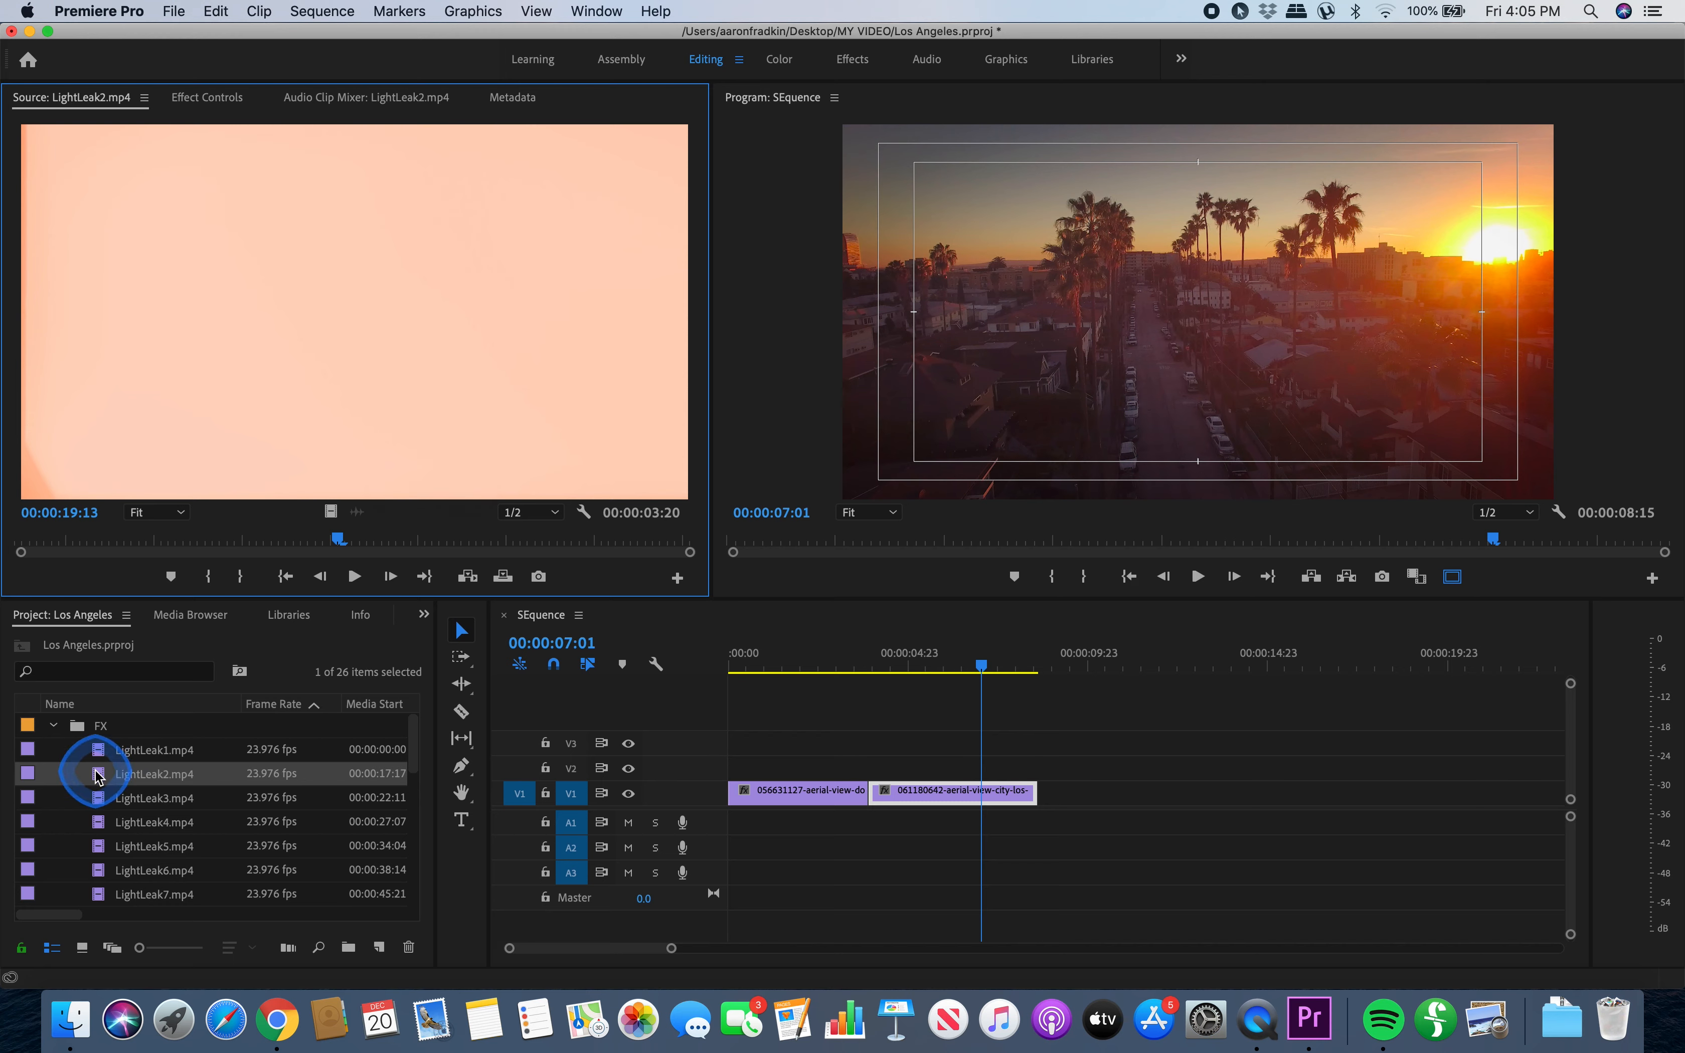
- Place LightLeak2.mp4 on V2 across the cut, starting at about 00:00:02:08, and scrub to compare its flash with the cut
drag(97, 773, 811, 770)
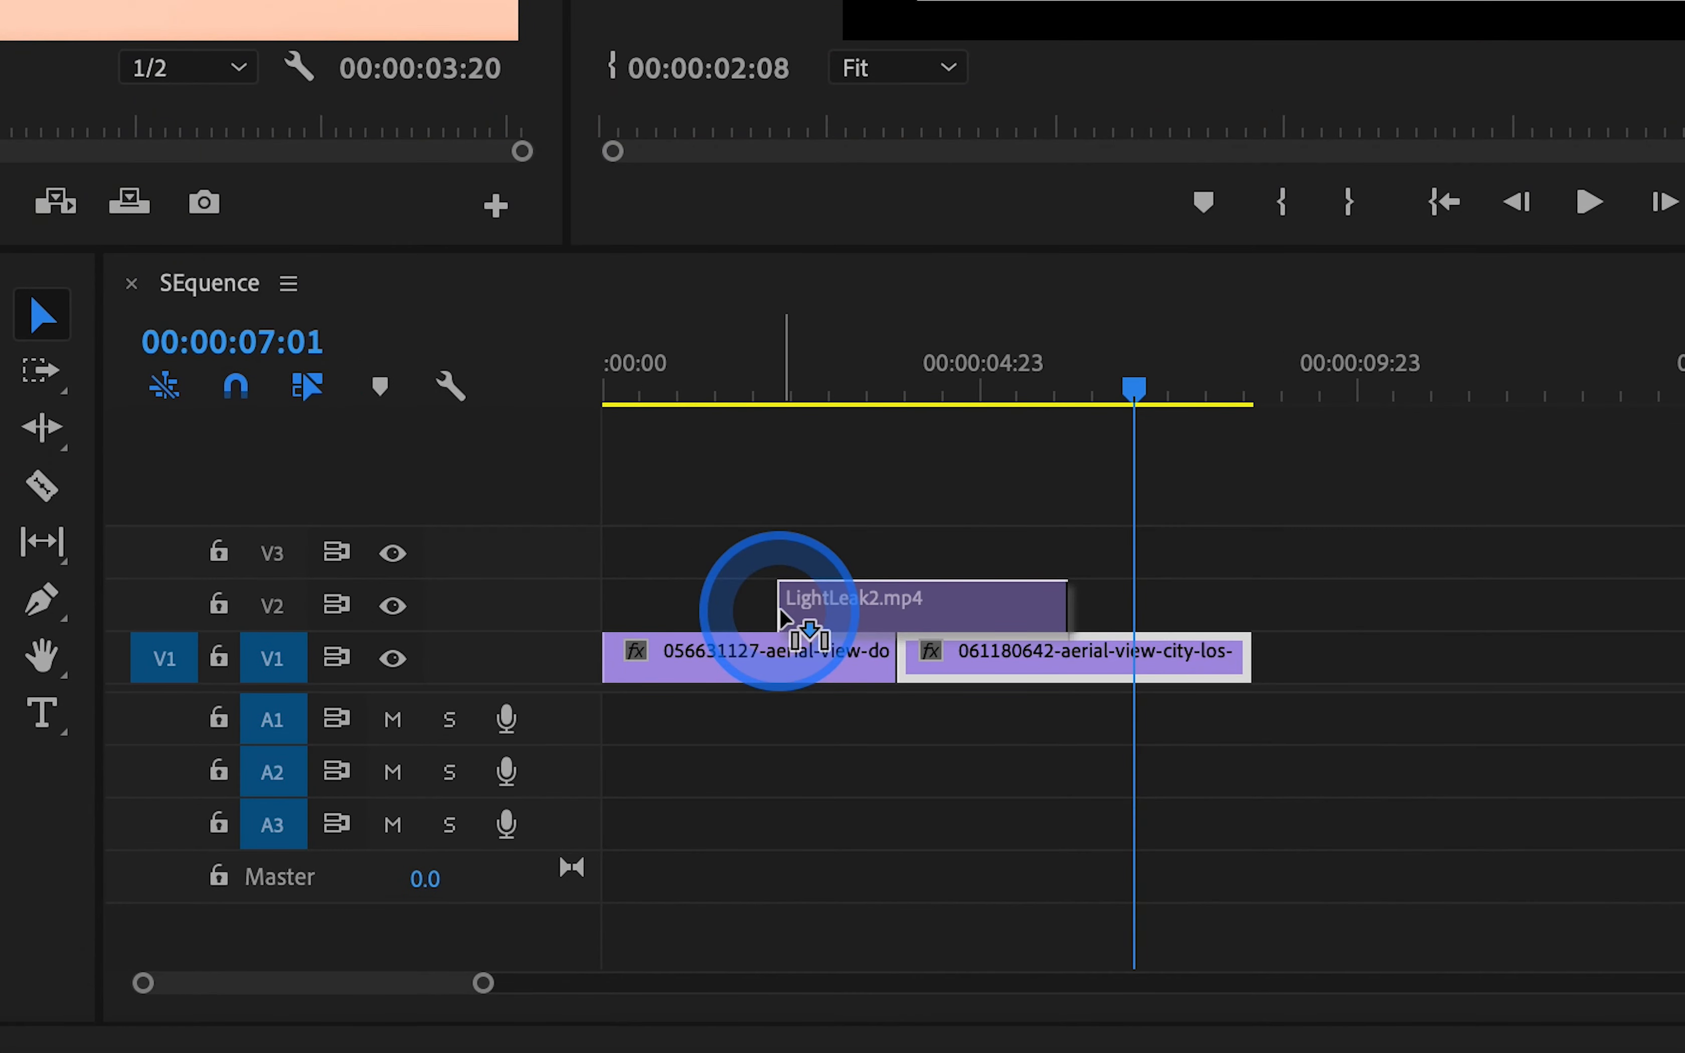
drag(779, 614, 782, 613)
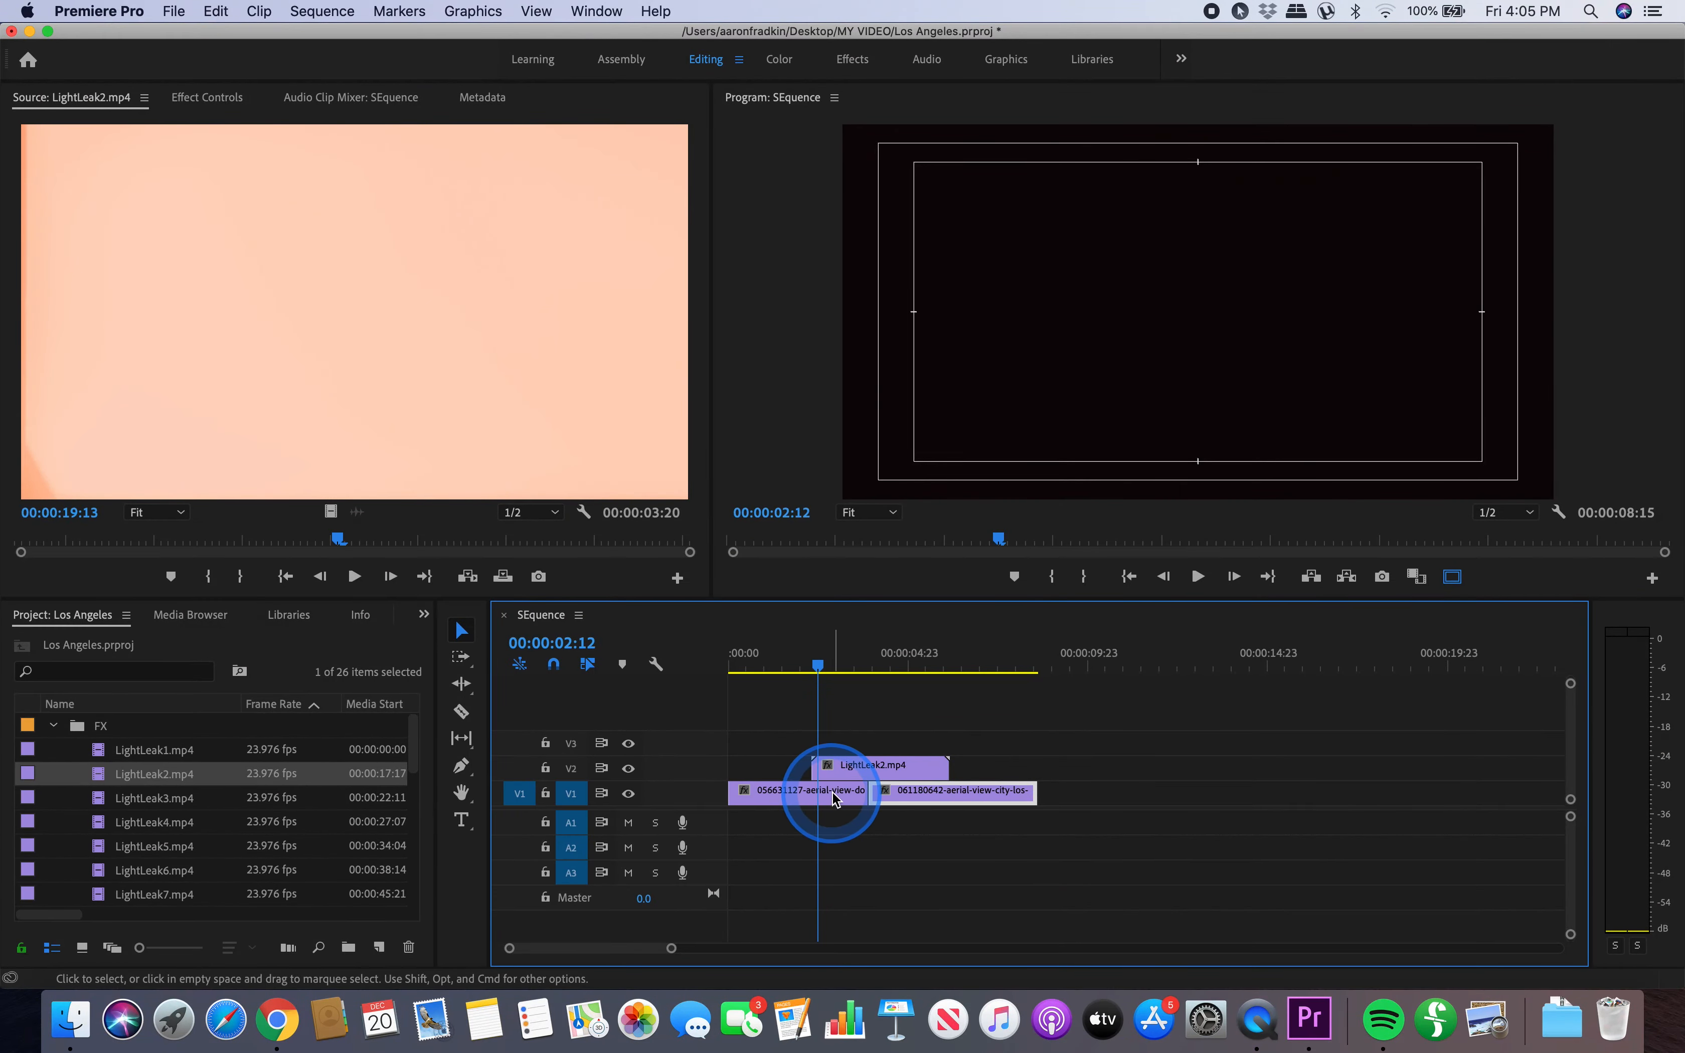
click(857, 770)
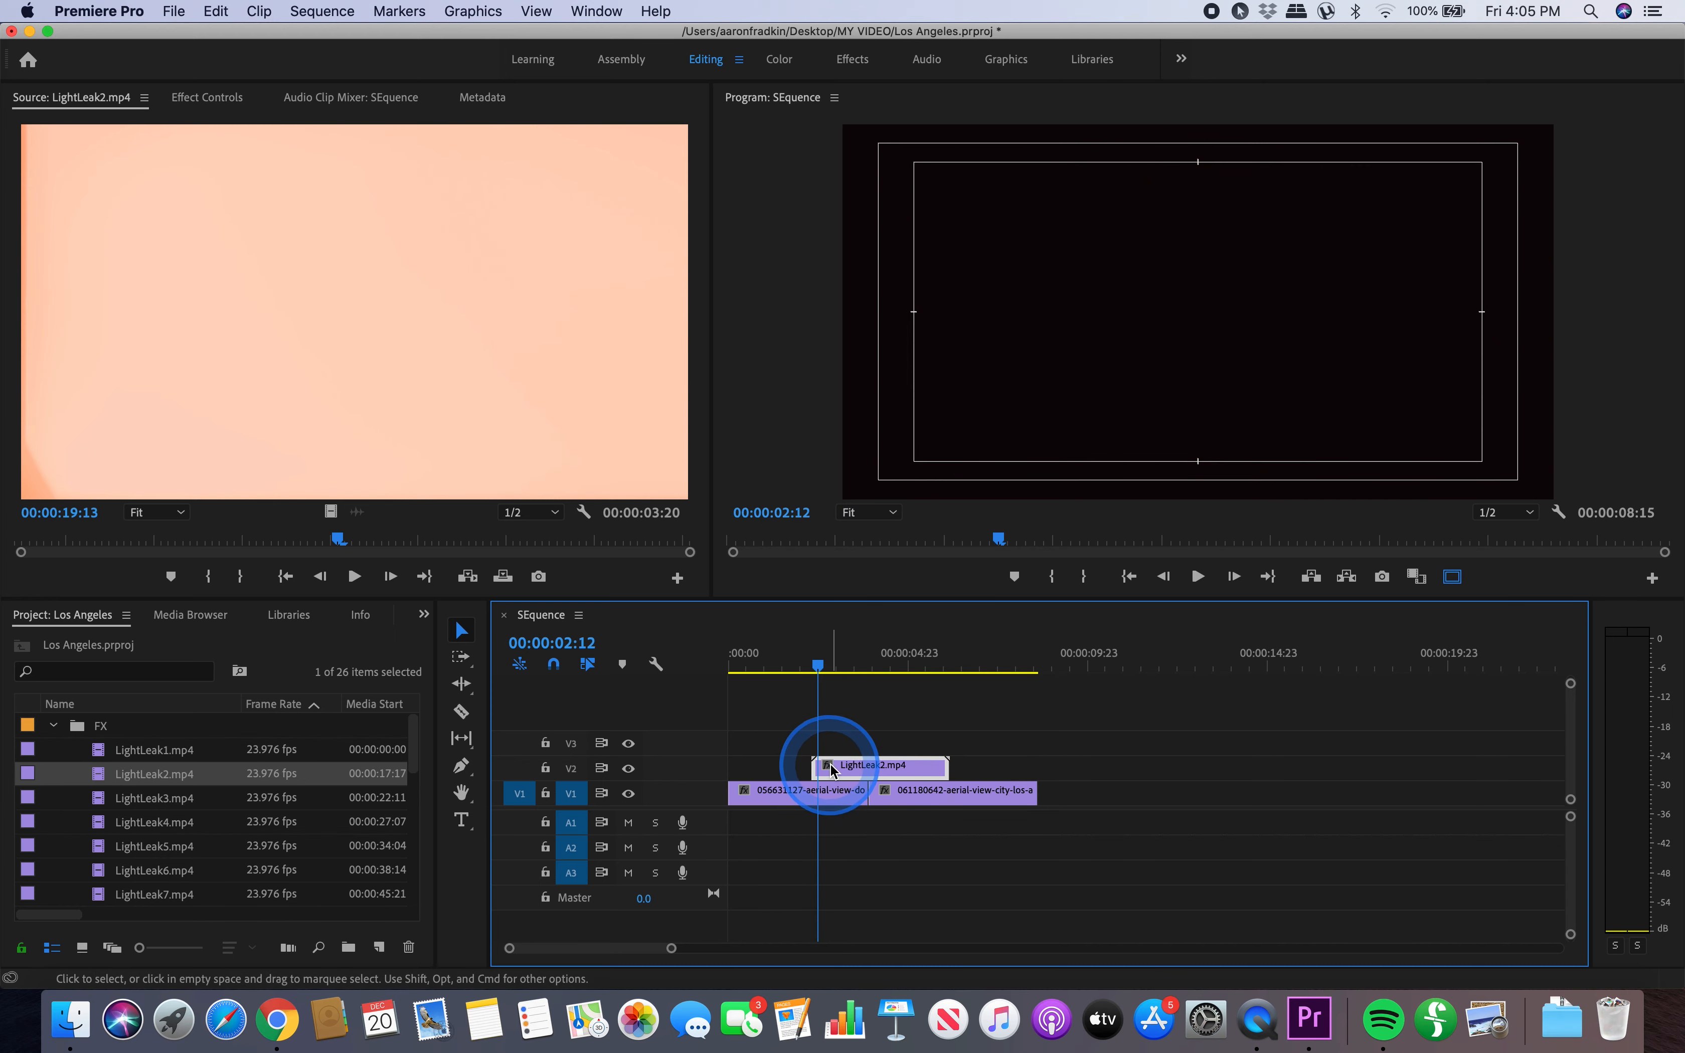
drag(820, 668, 869, 667)
click(869, 774)
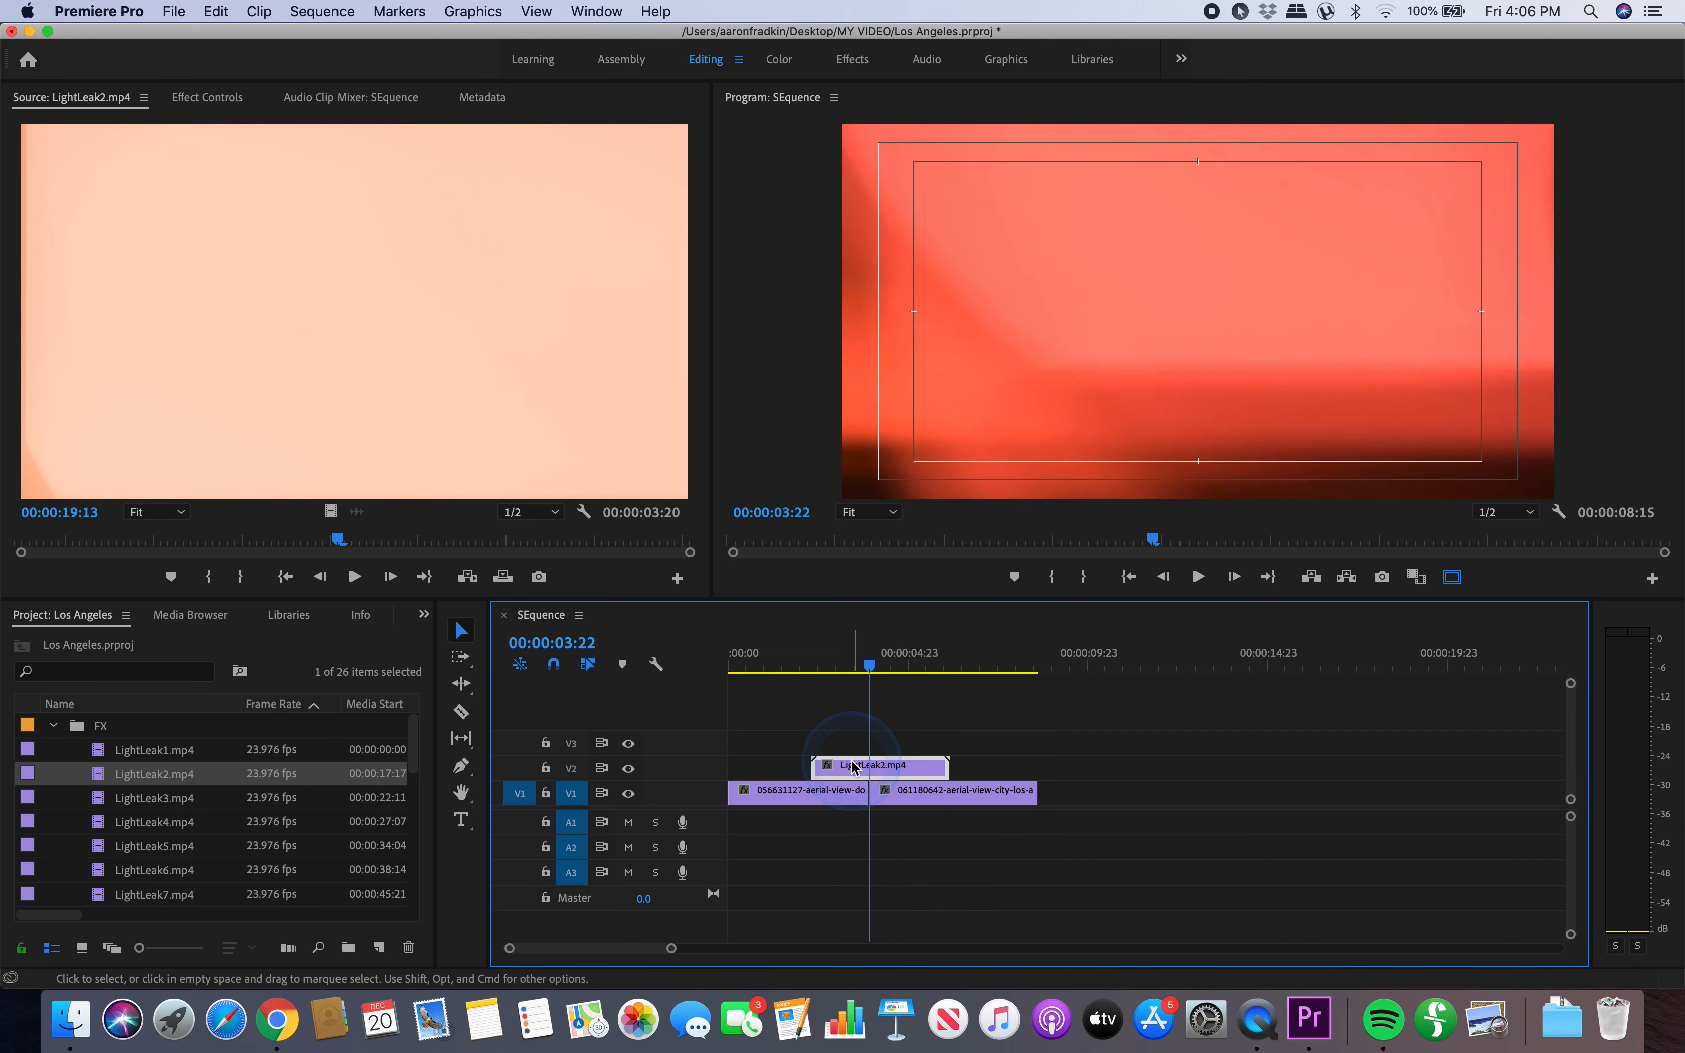
drag(671, 951, 607, 947)
mouse_move(1055, 673)
mouse_down()
mouse_move(1042, 670)
mouse_move(1072, 673)
mouse_up()
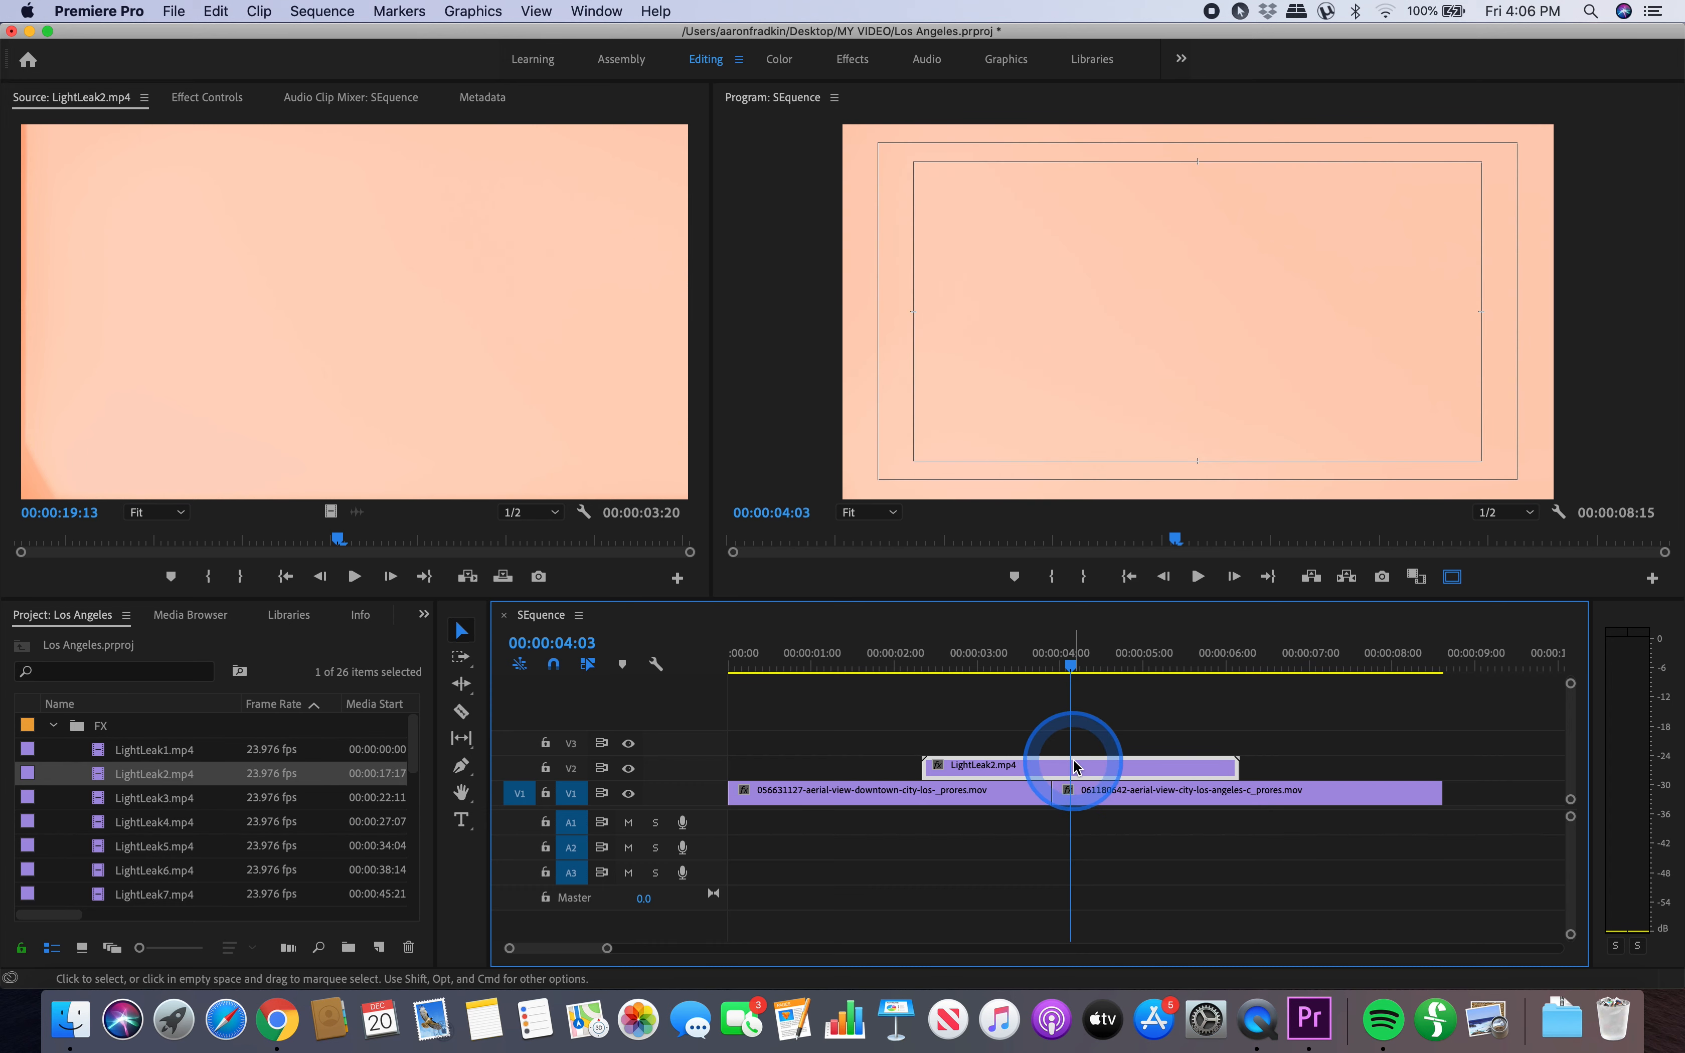
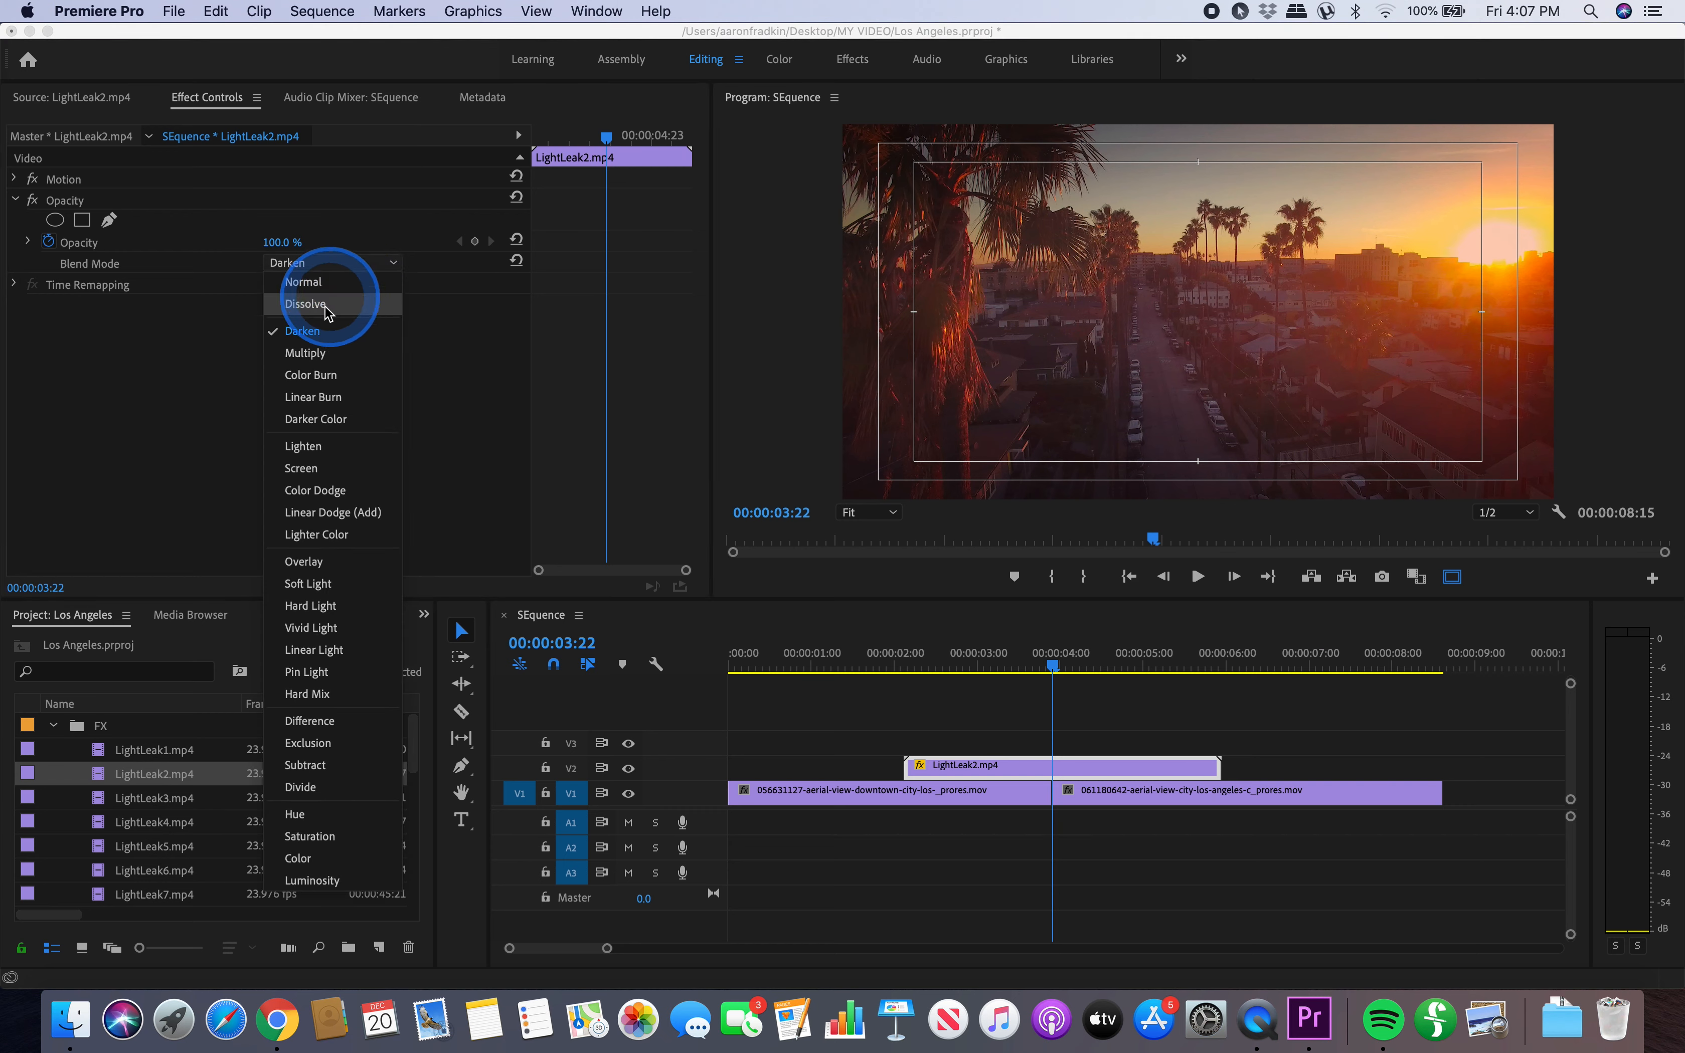
- Try the Multiply, Color Burn and Linear Burn blend modes on the LightLeak2.mp4 clip
click(306, 355)
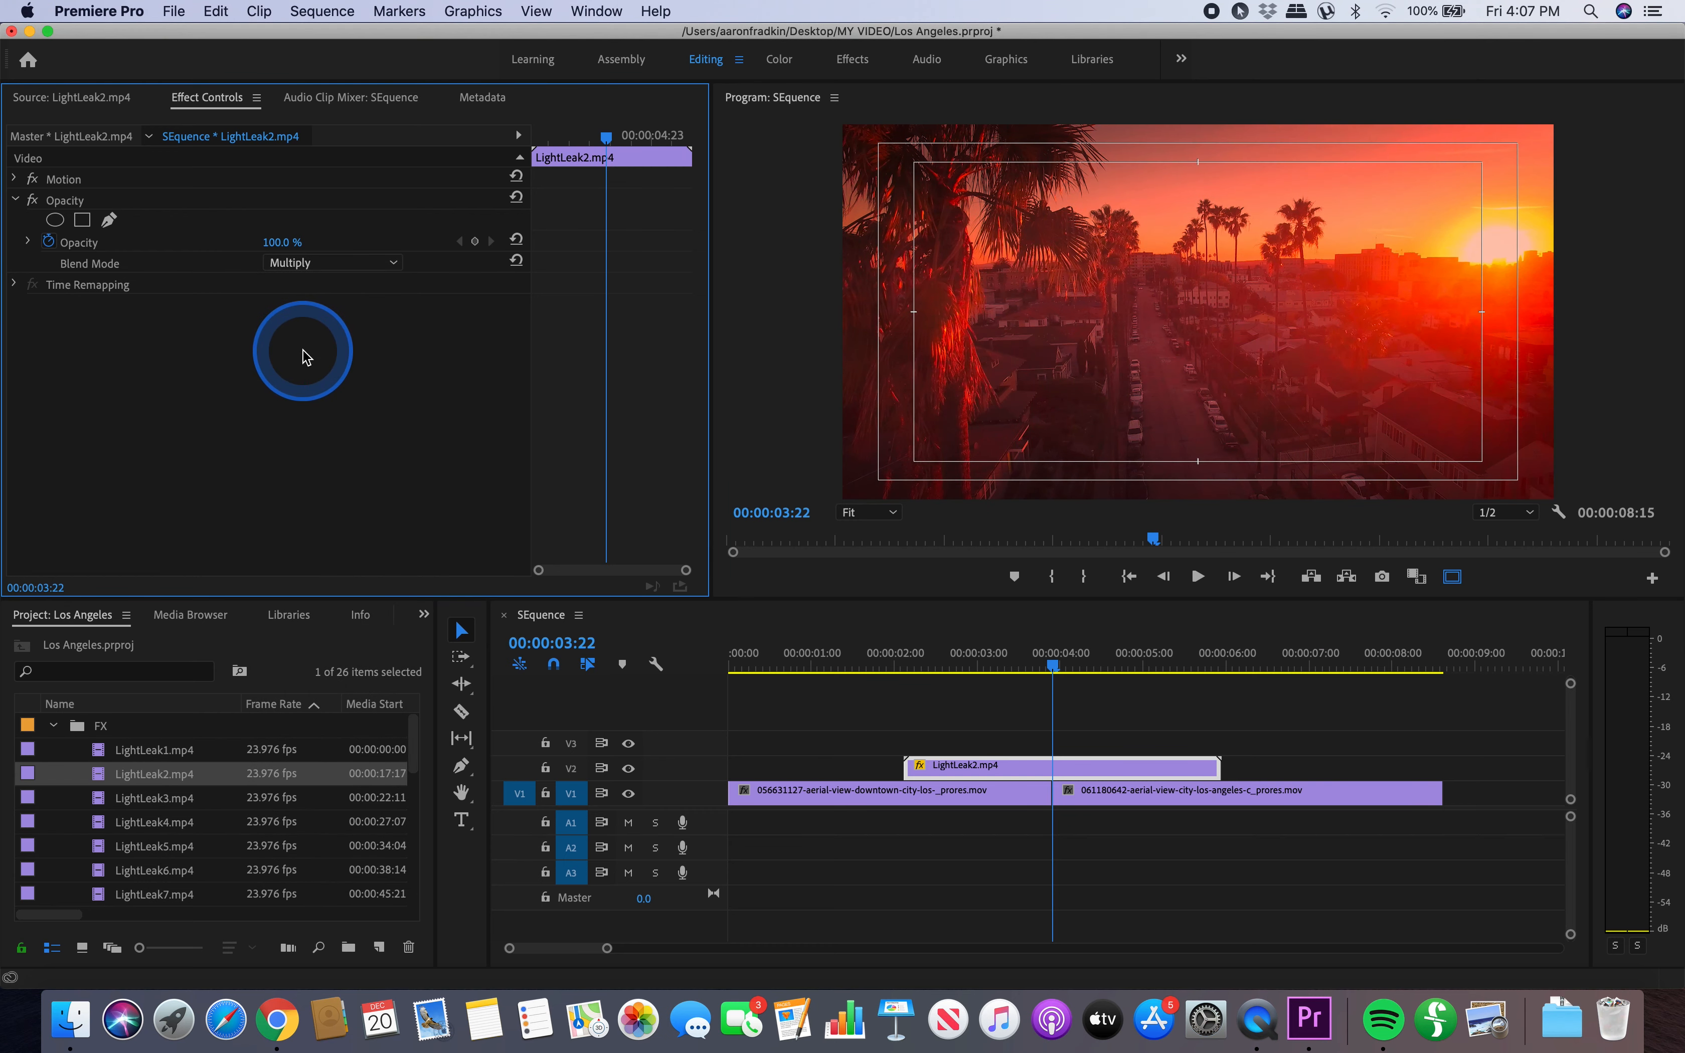
click(370, 272)
click(322, 376)
click(357, 263)
click(317, 394)
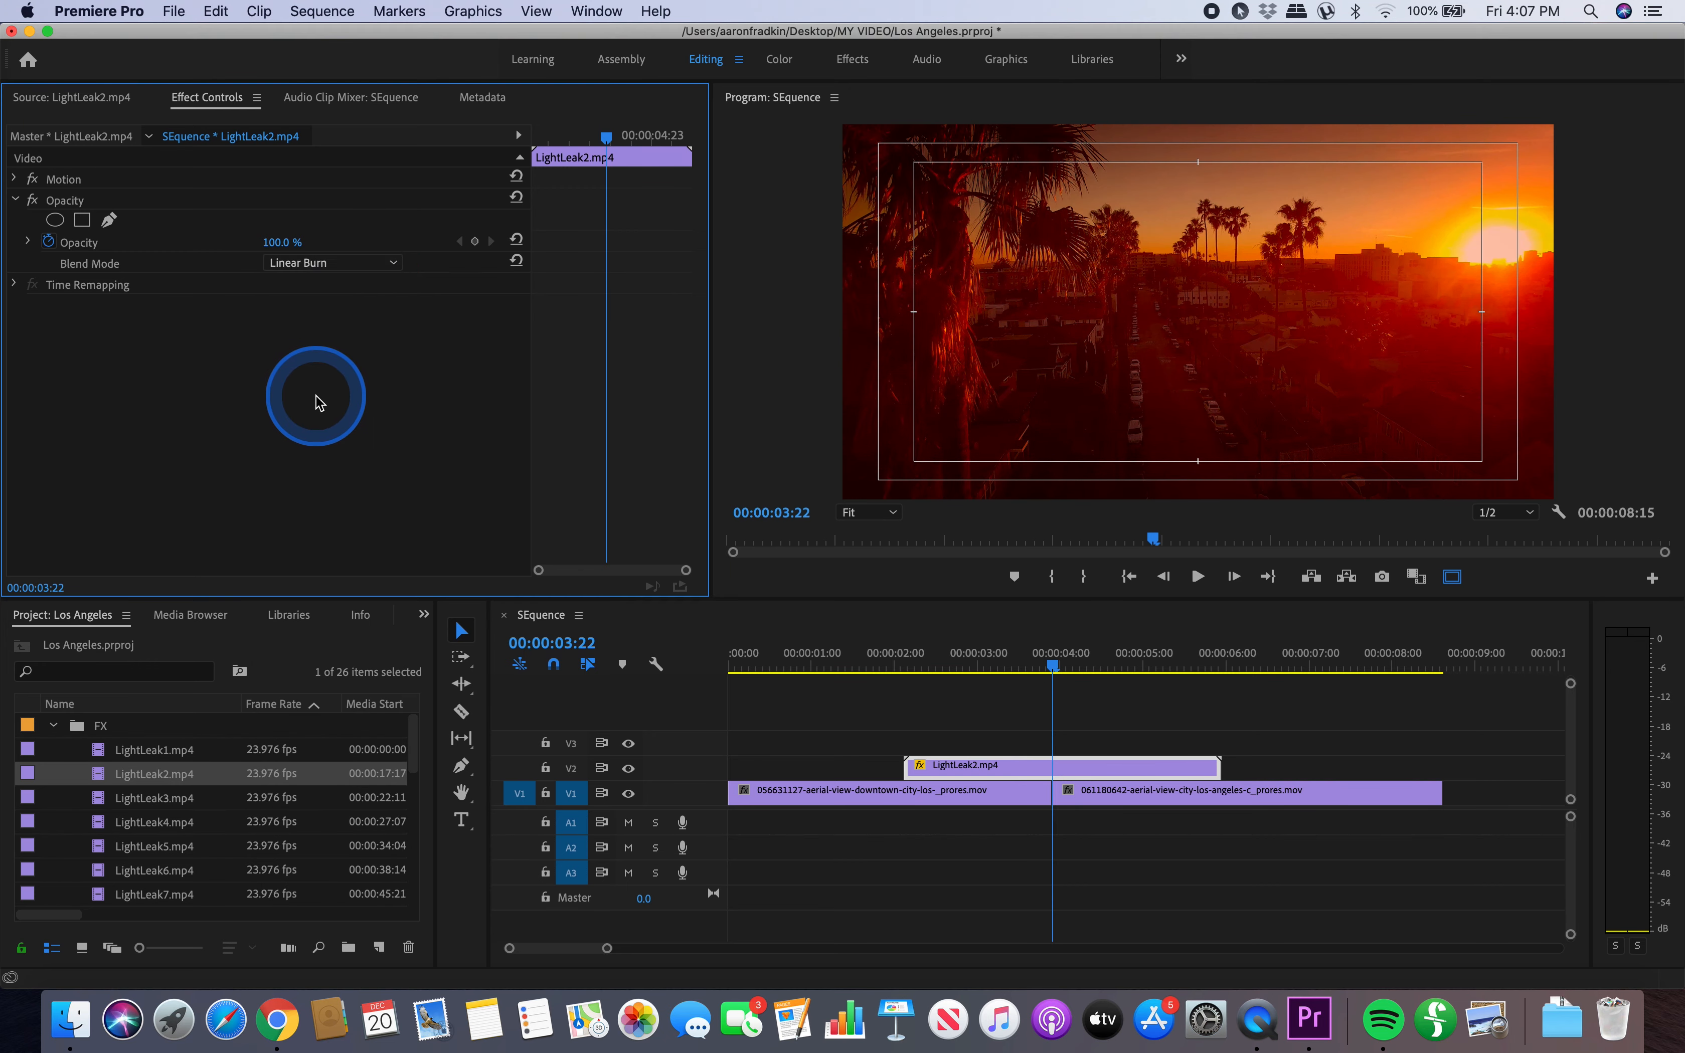
- Set the LightLeak2.mp4 clip's blend mode to Lighten and play the sequence through the light leak
click(365, 264)
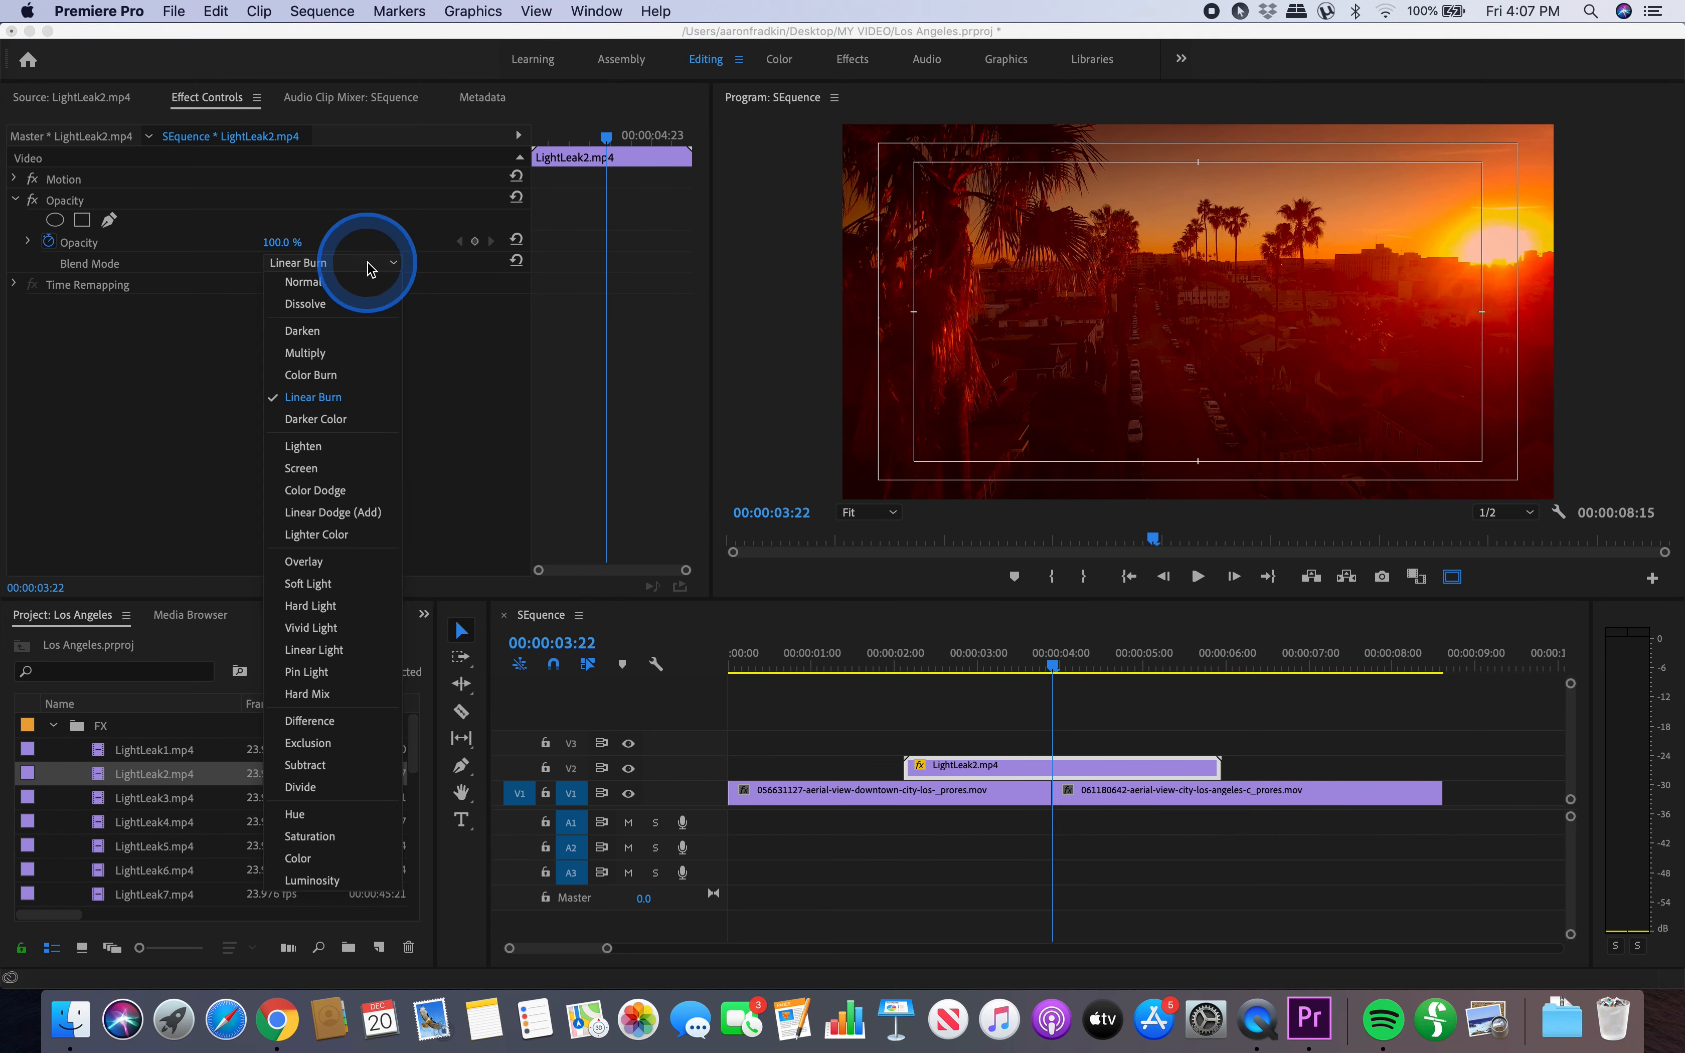
click(308, 451)
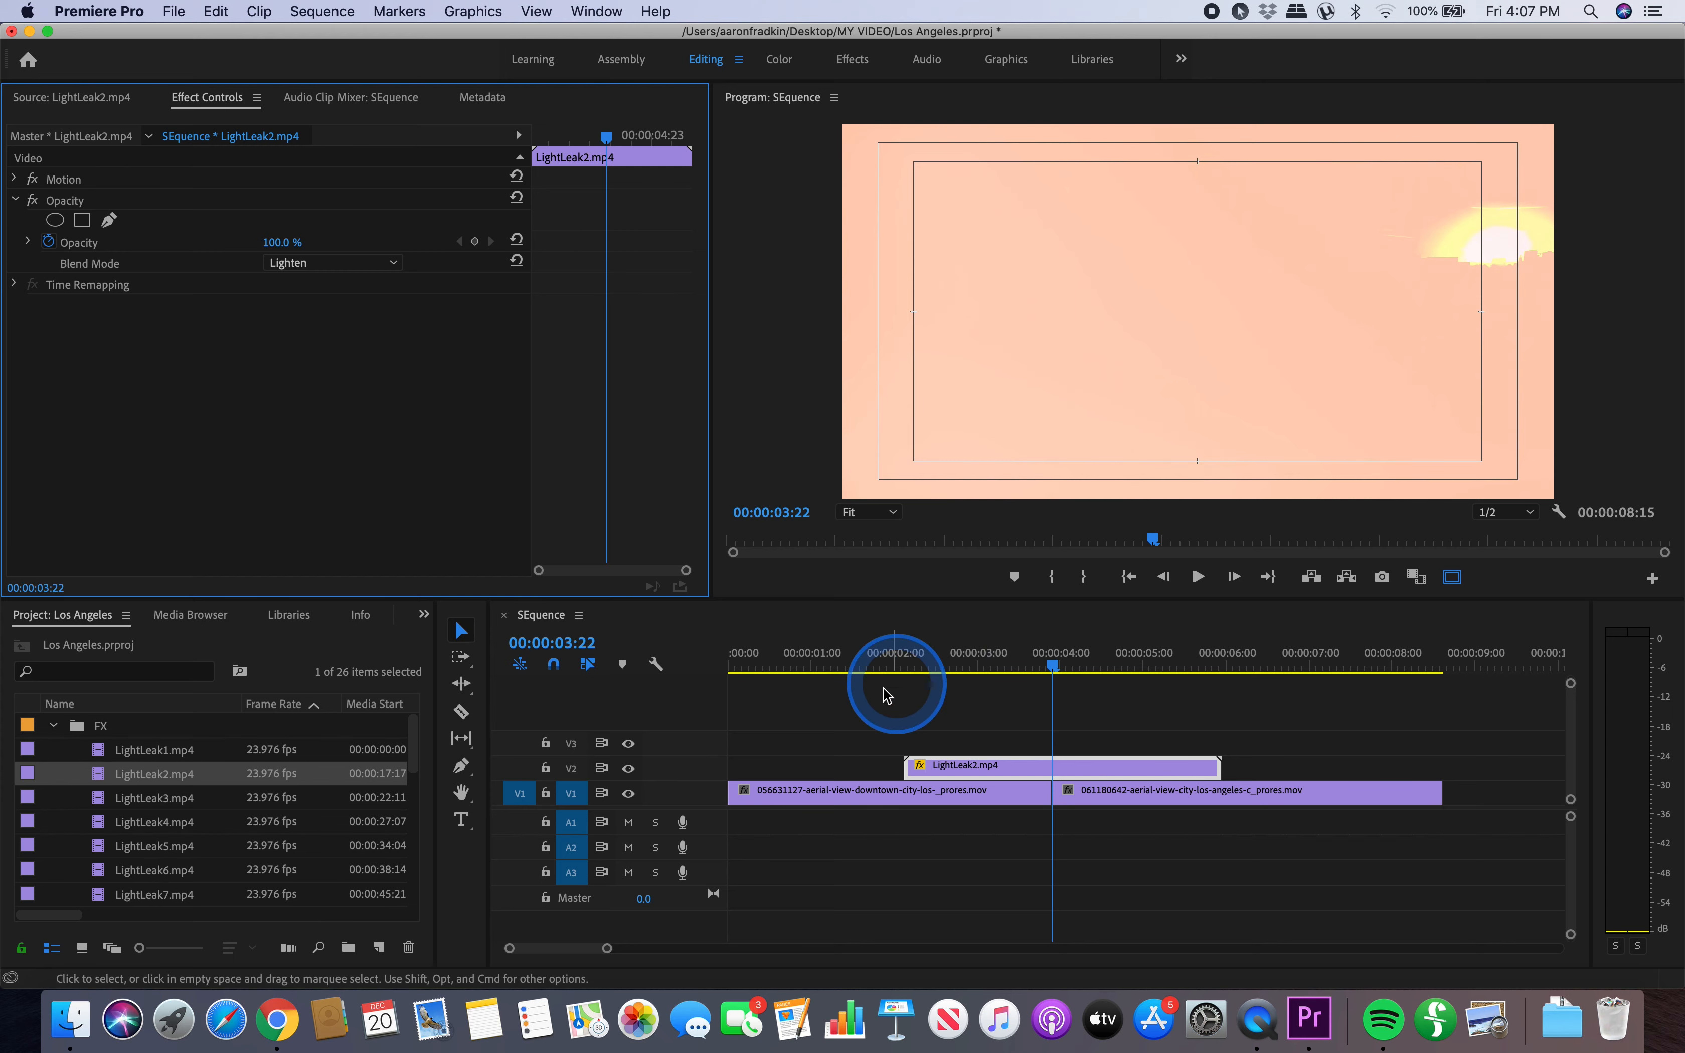
click(841, 660)
key(space)
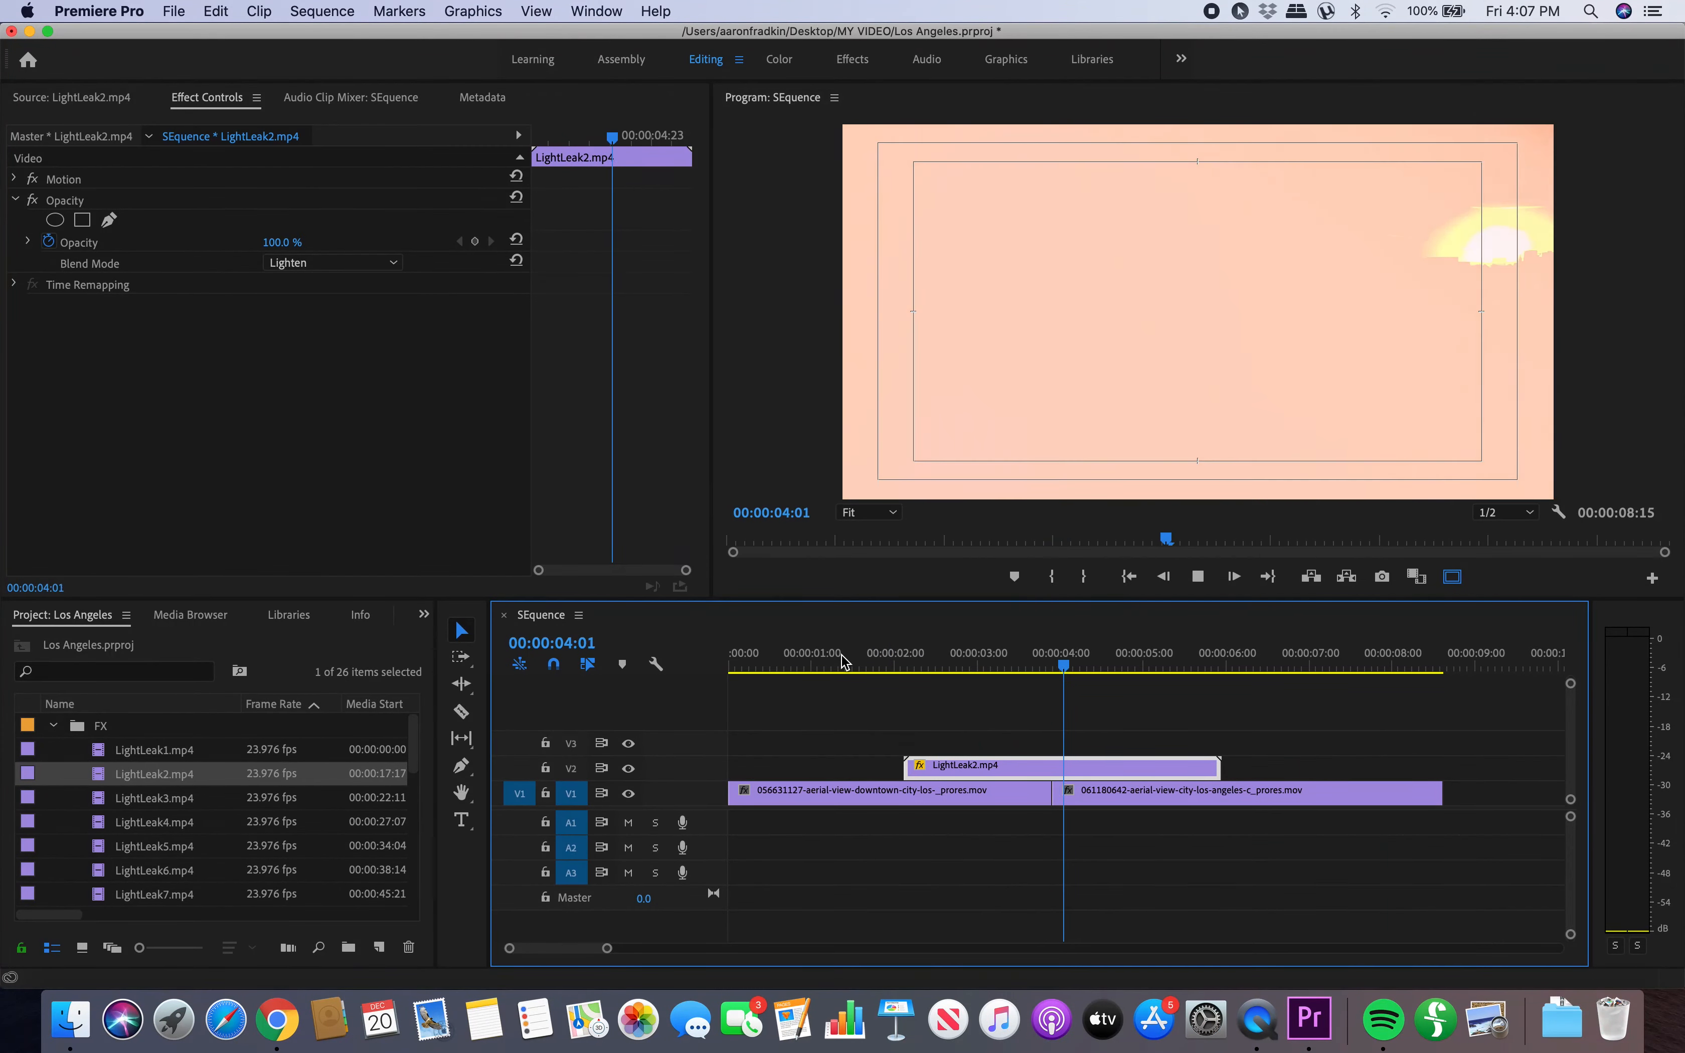
key(space)
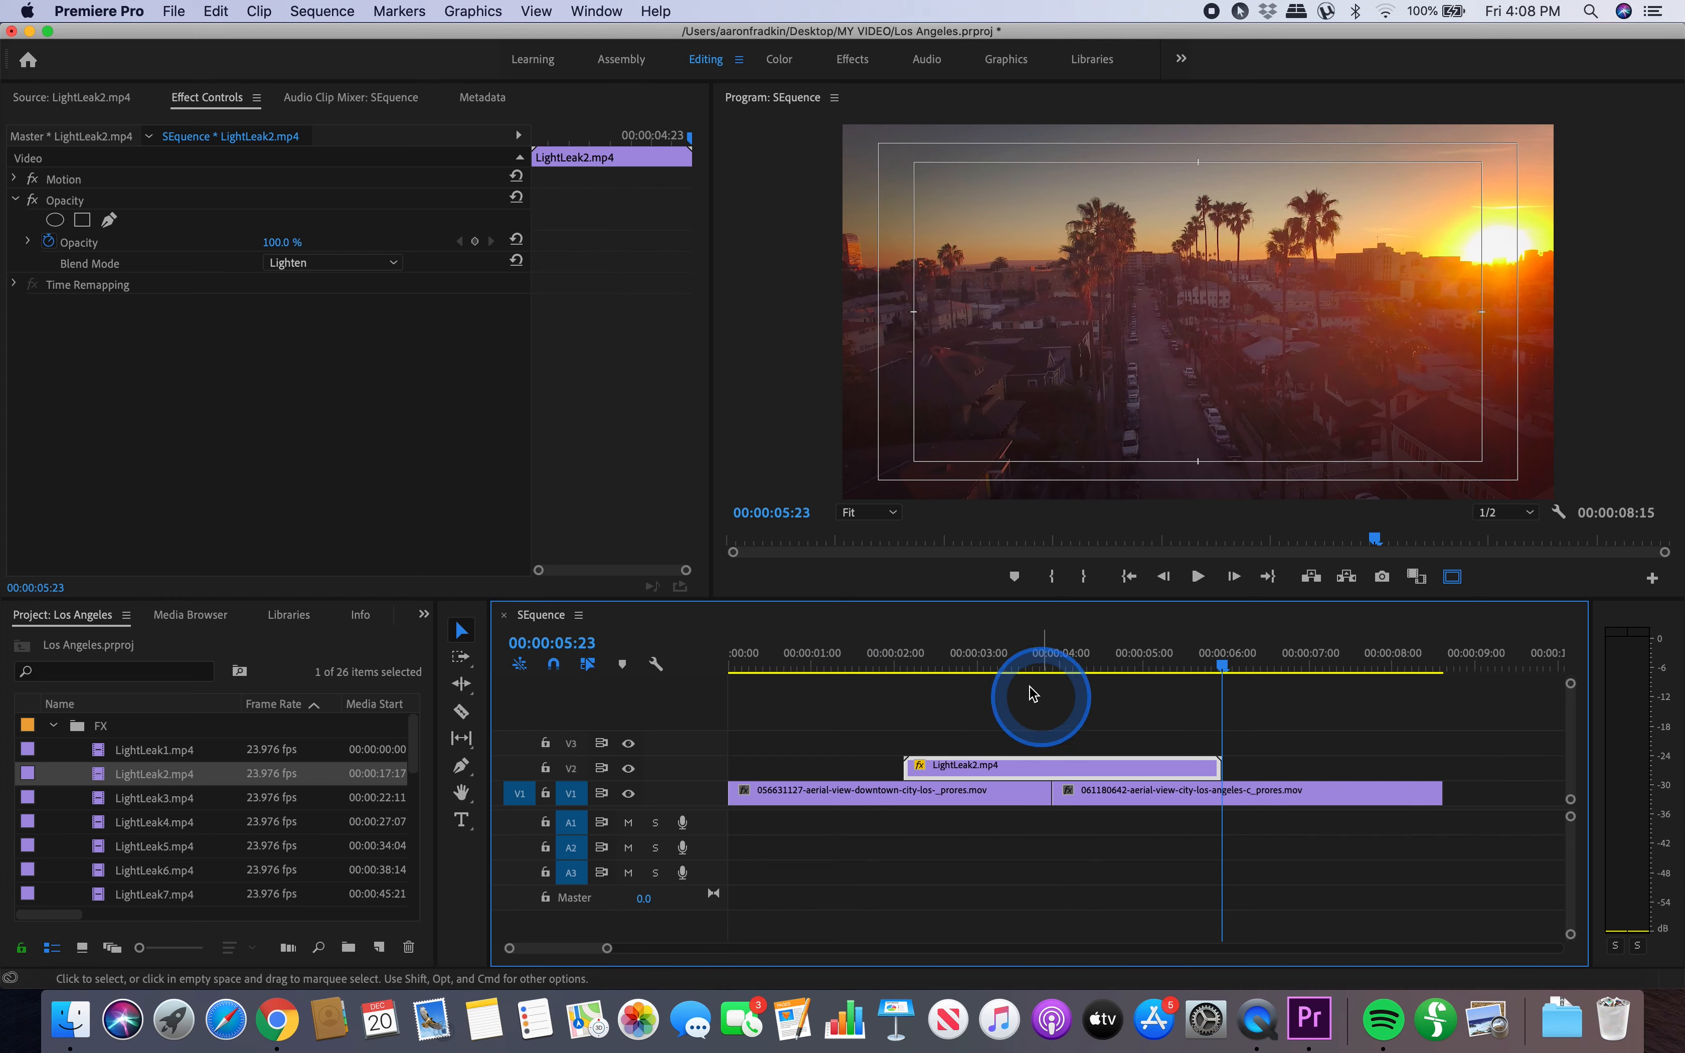
- Replay the light-leak transition from about 3 seconds and examine how the cut between the two V1 clips looks
click(996, 663)
key(space)
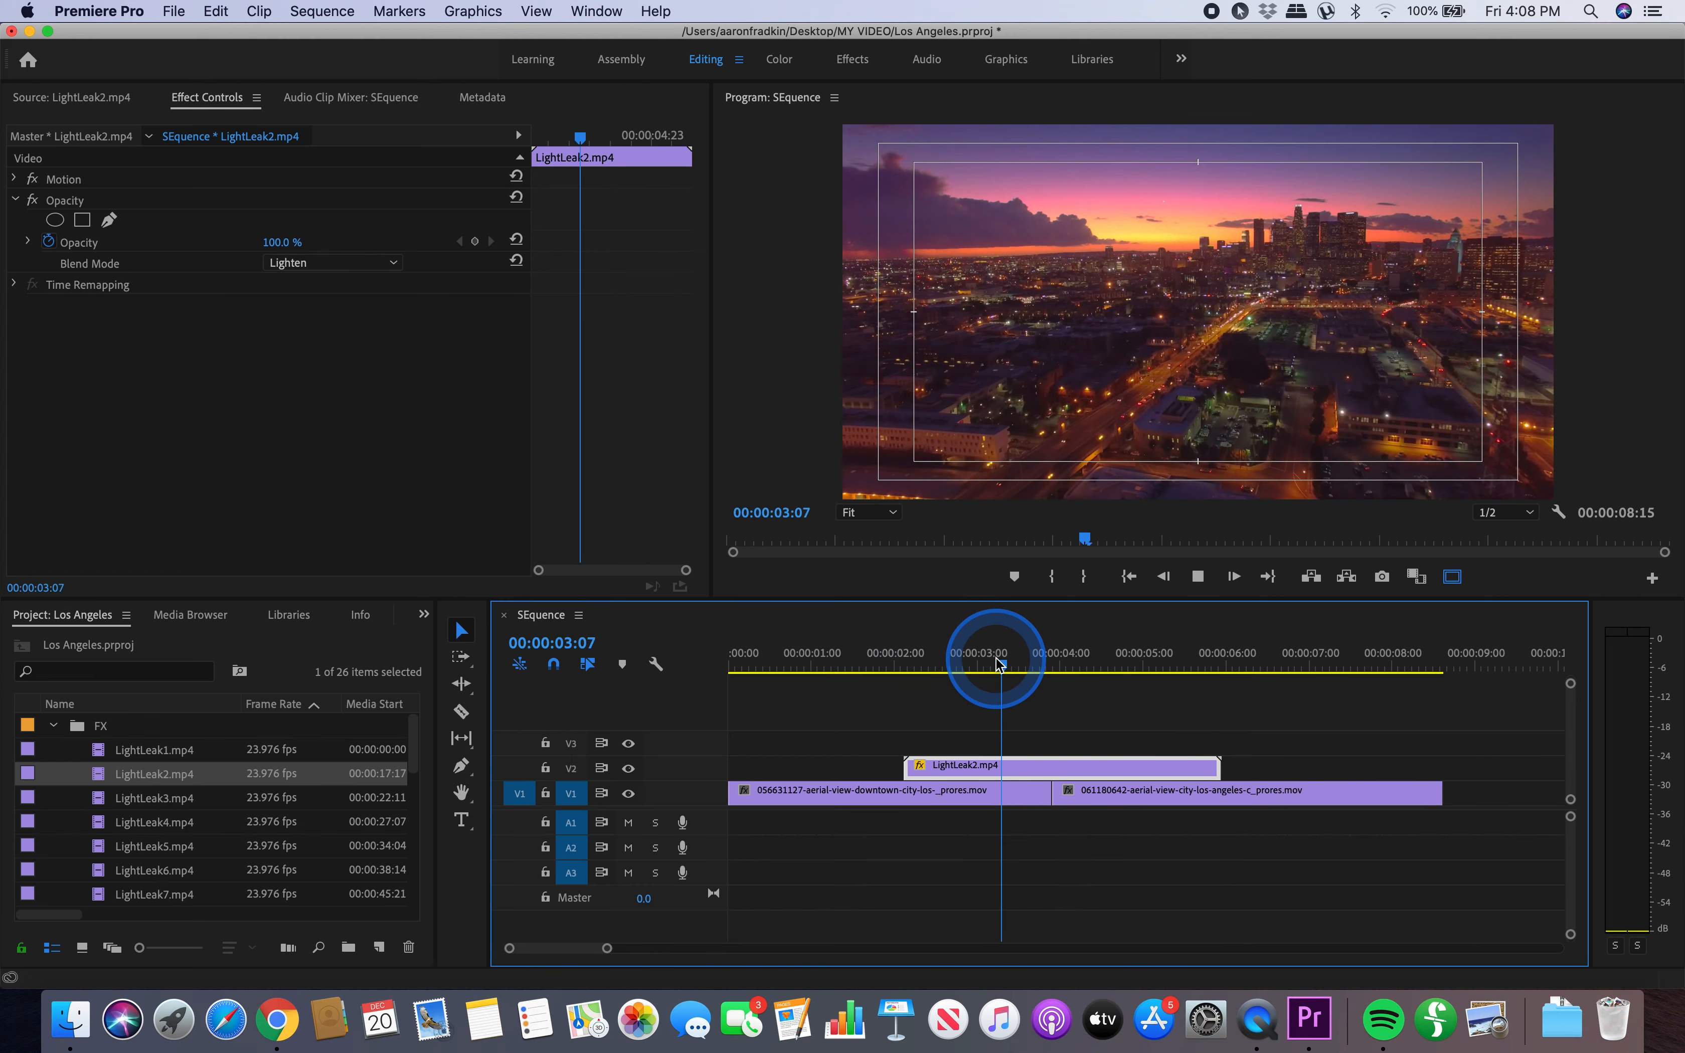
key(space)
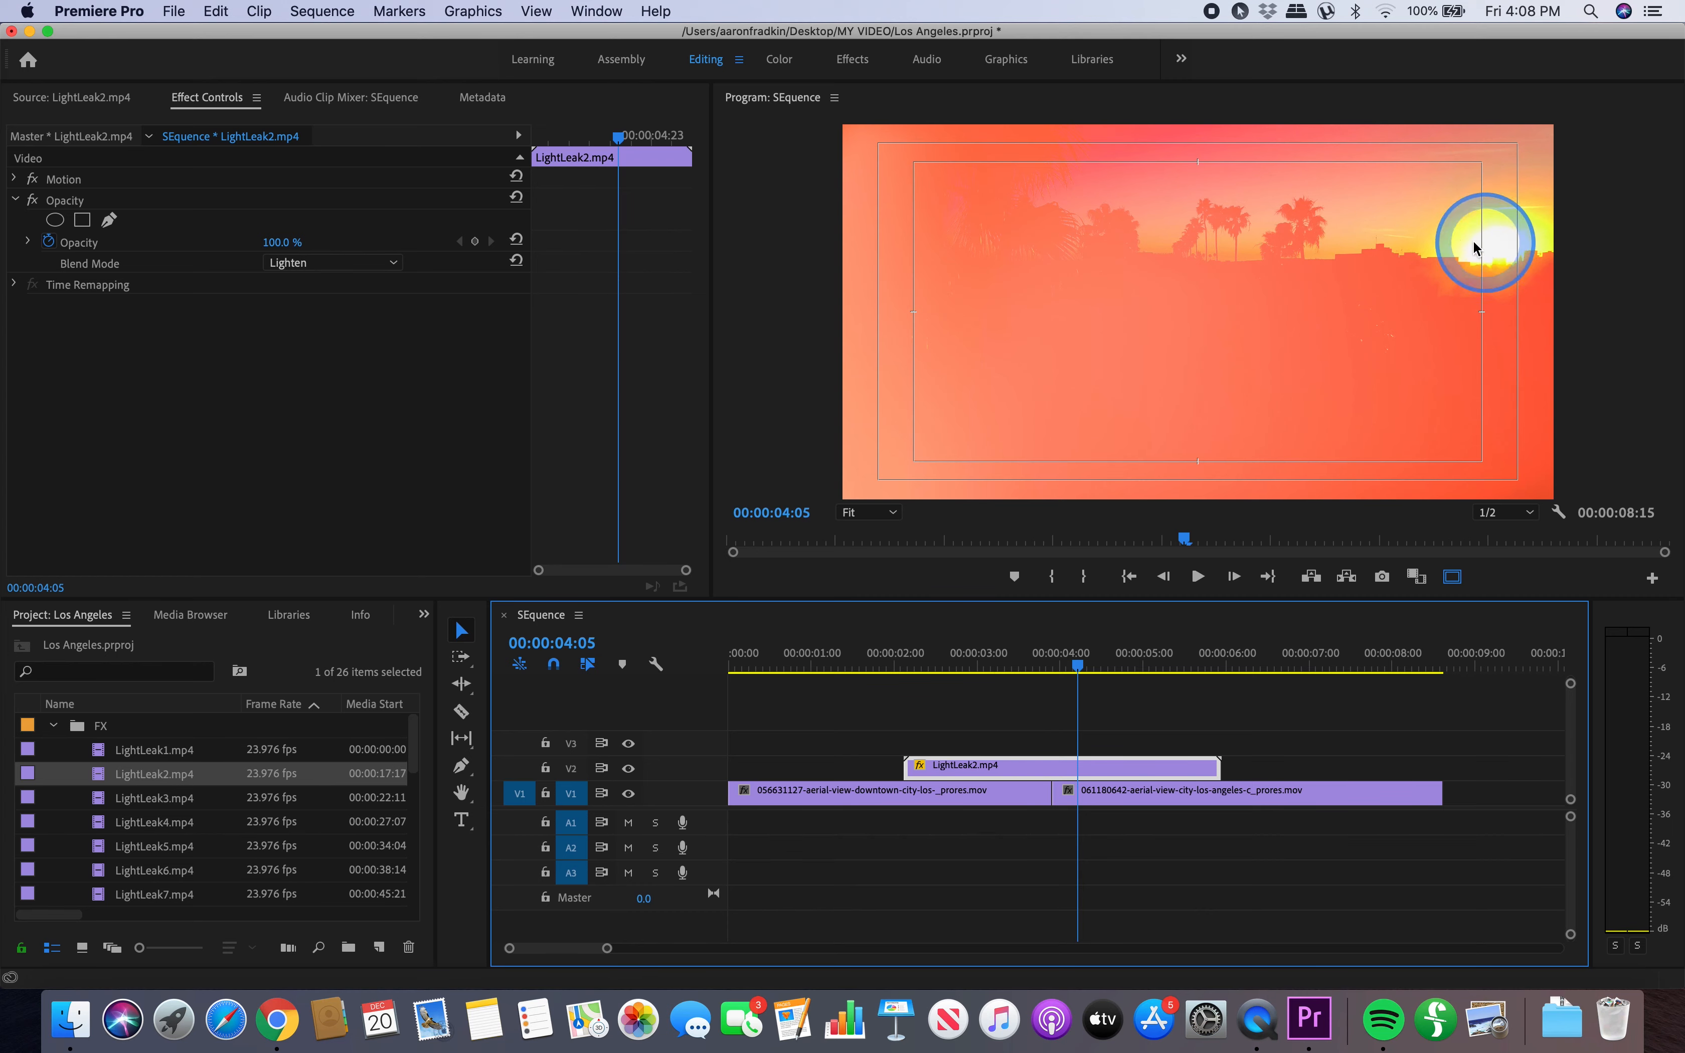
click(953, 651)
key(space)
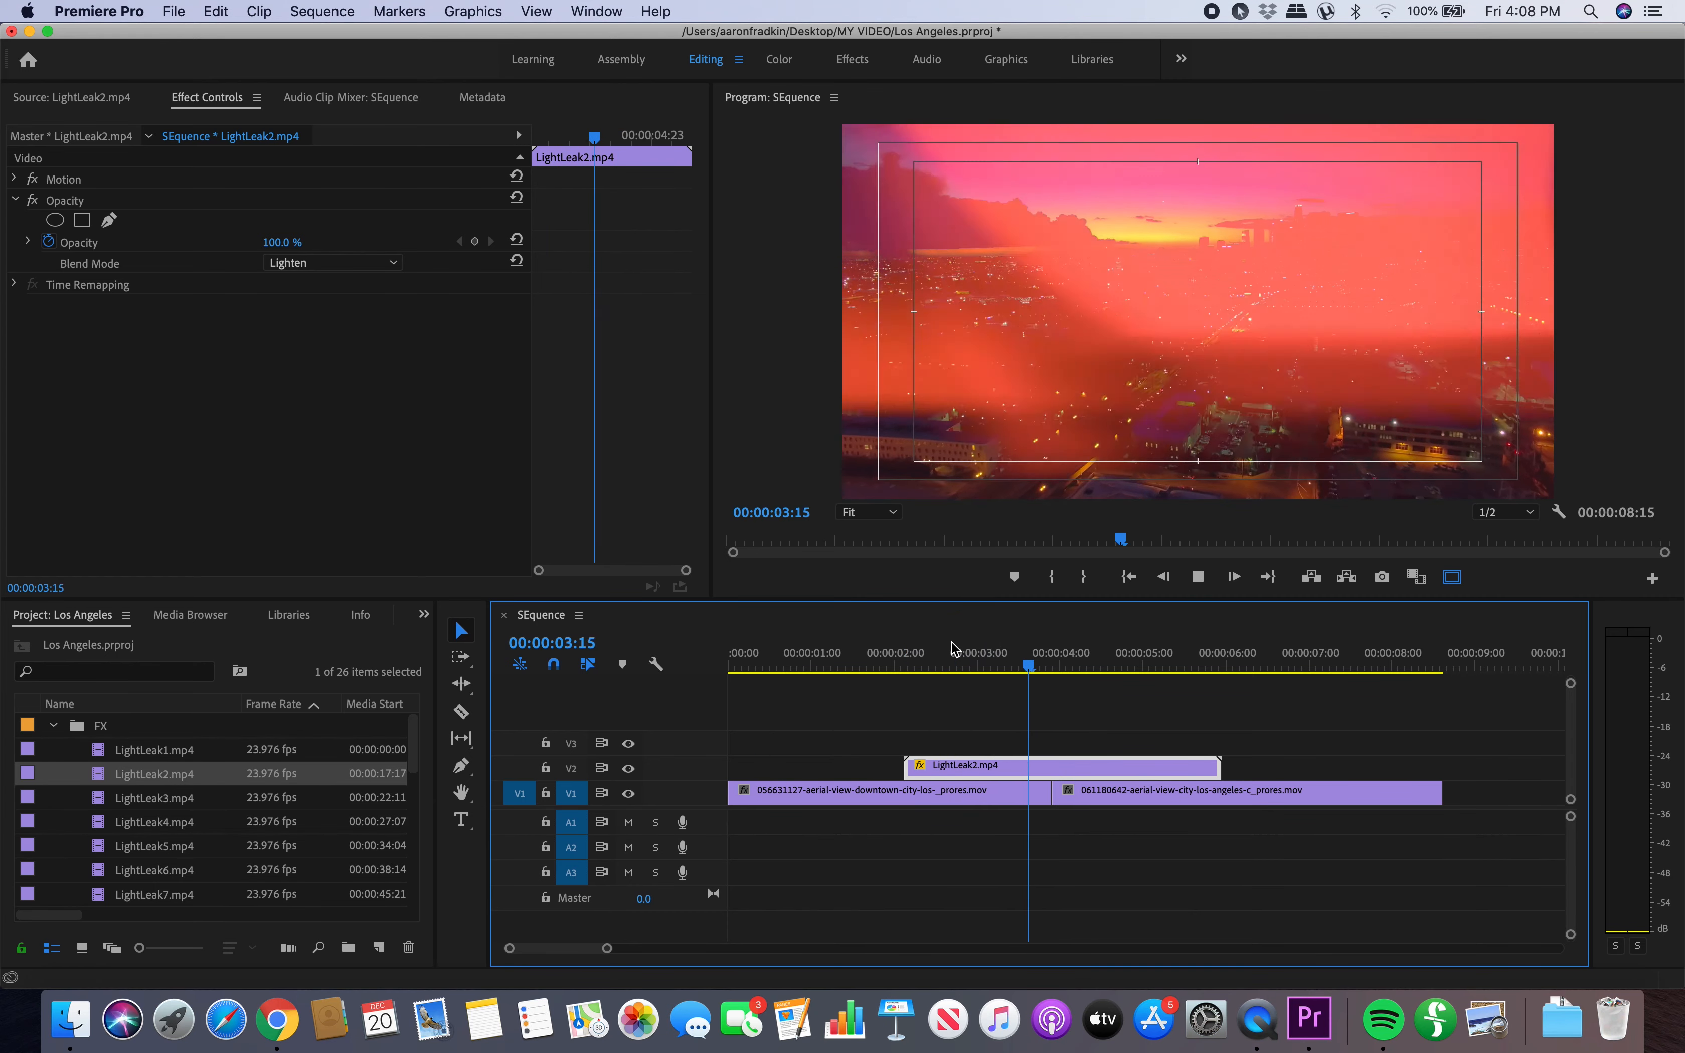
key(space)
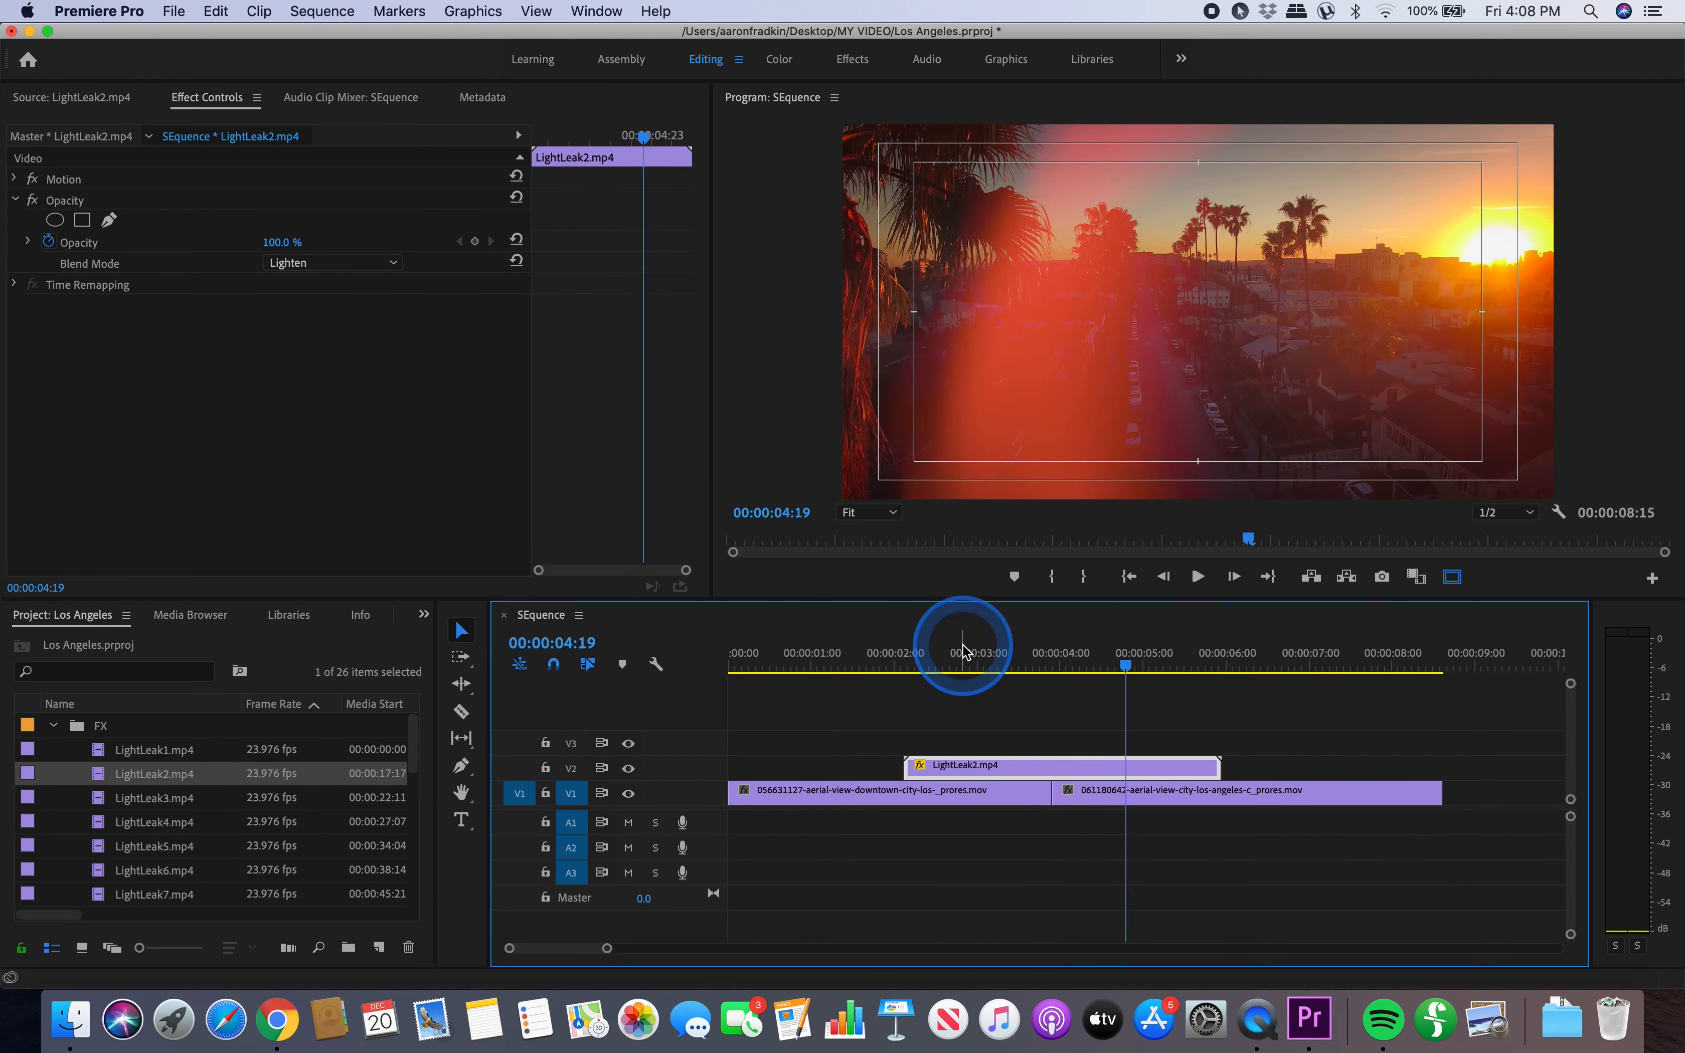
drag(965, 651, 994, 651)
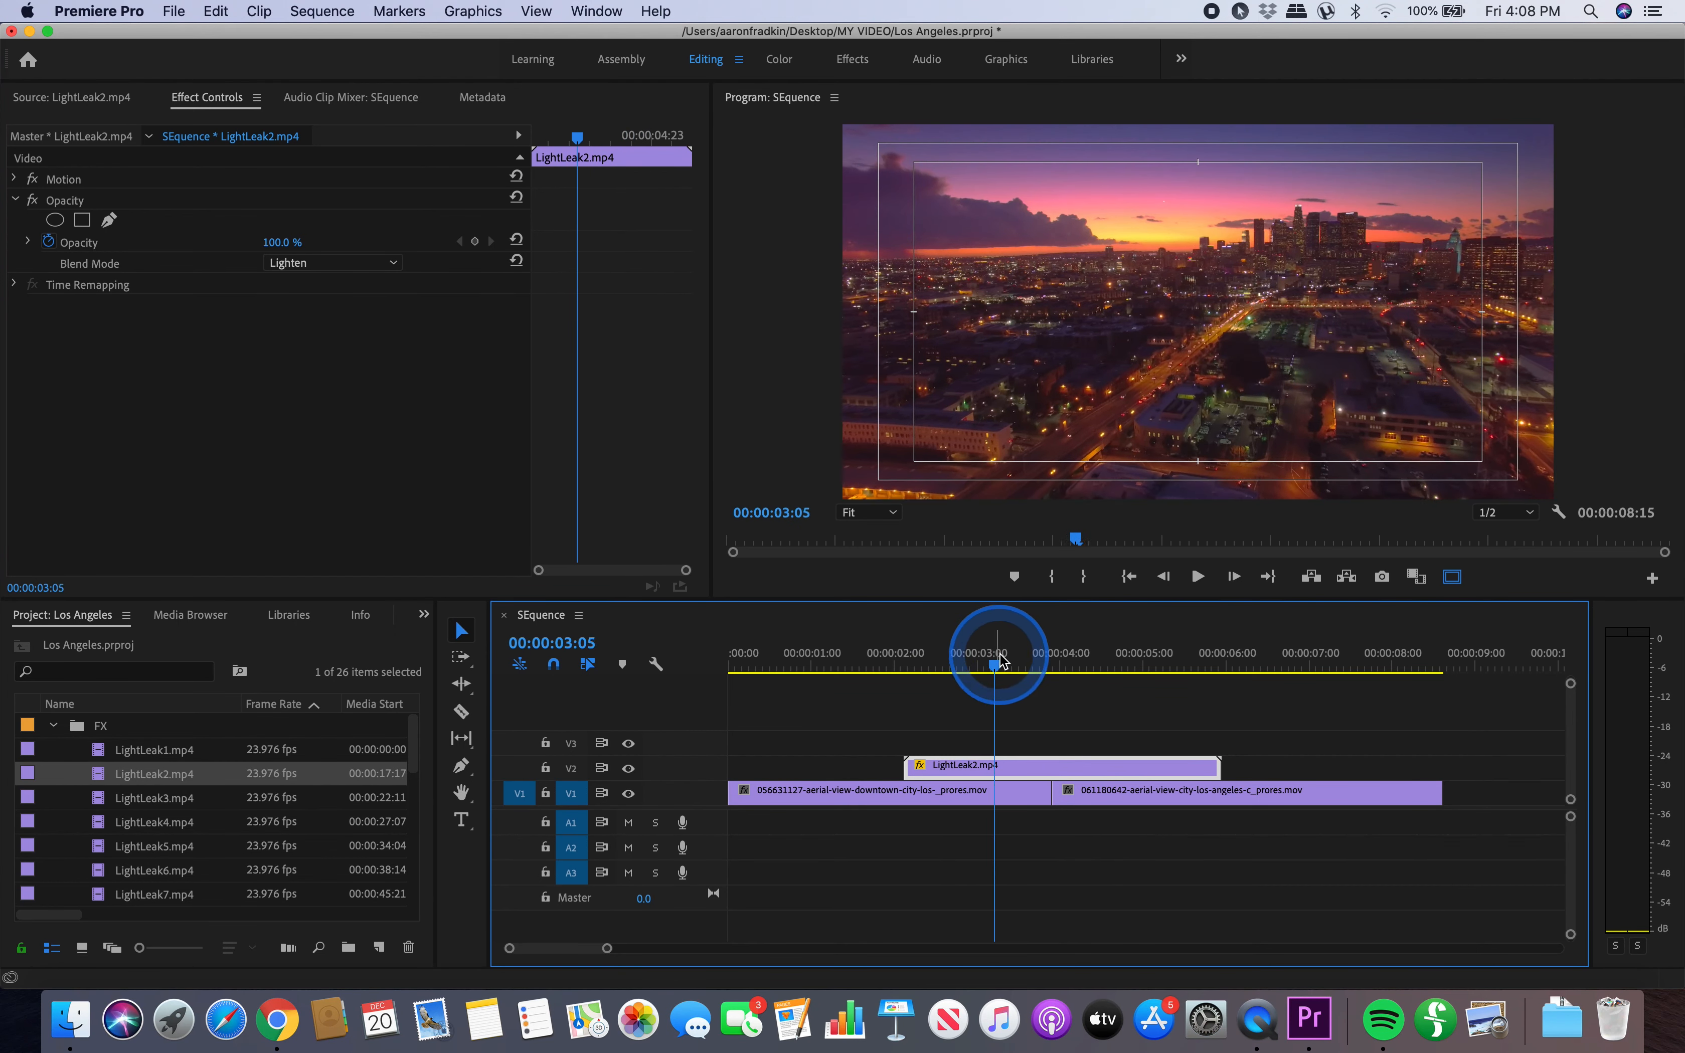
- Apply a Cross Dissolve video transition centred on the cut between the two aerial-view clips on V1
click(1008, 789)
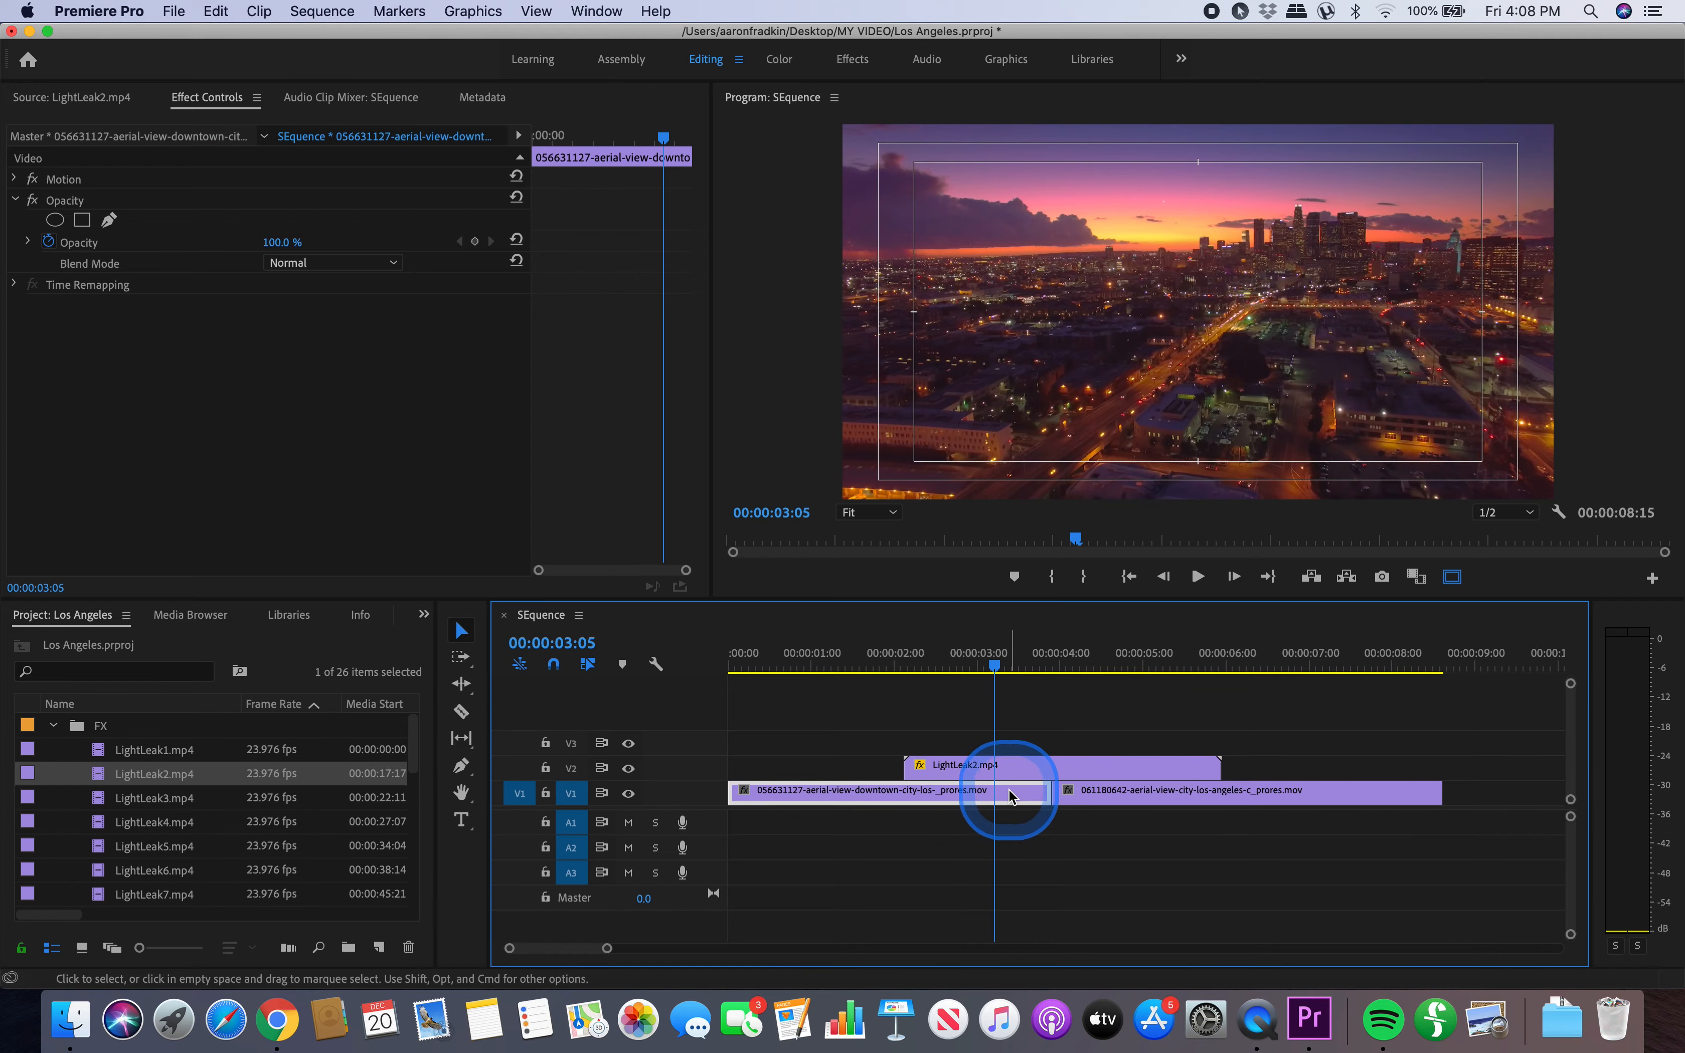
click(1111, 790)
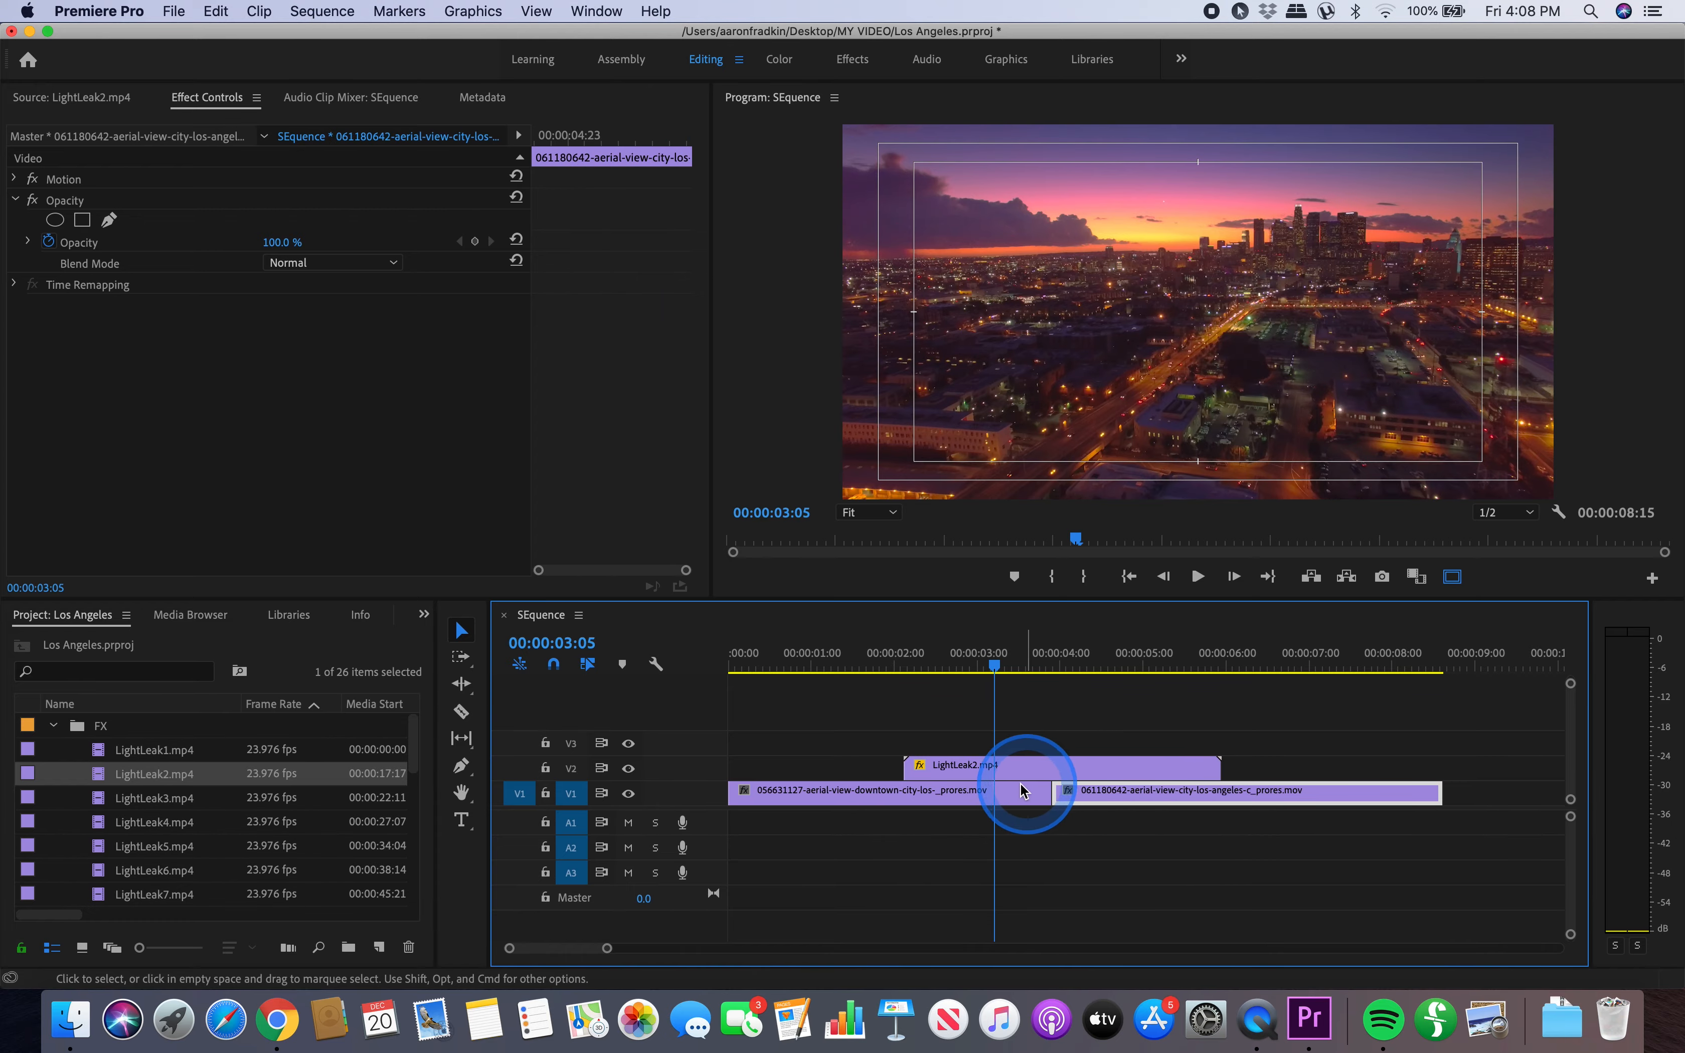
click(1002, 790)
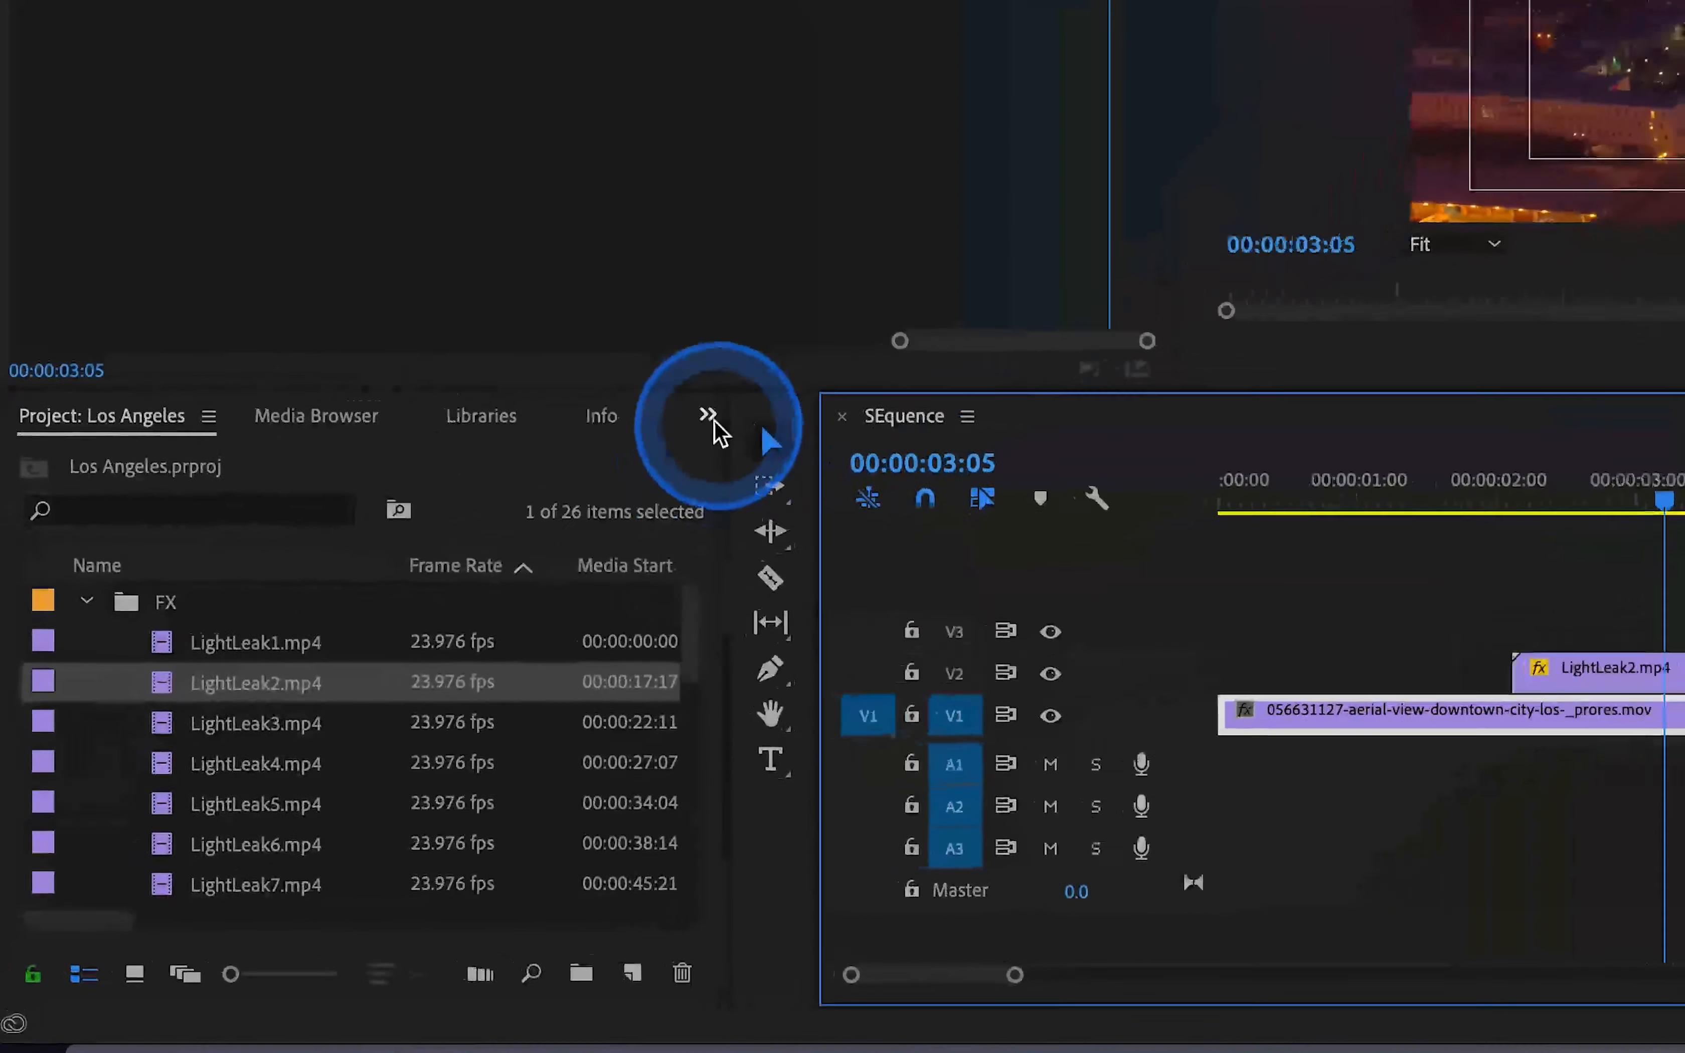
click(424, 614)
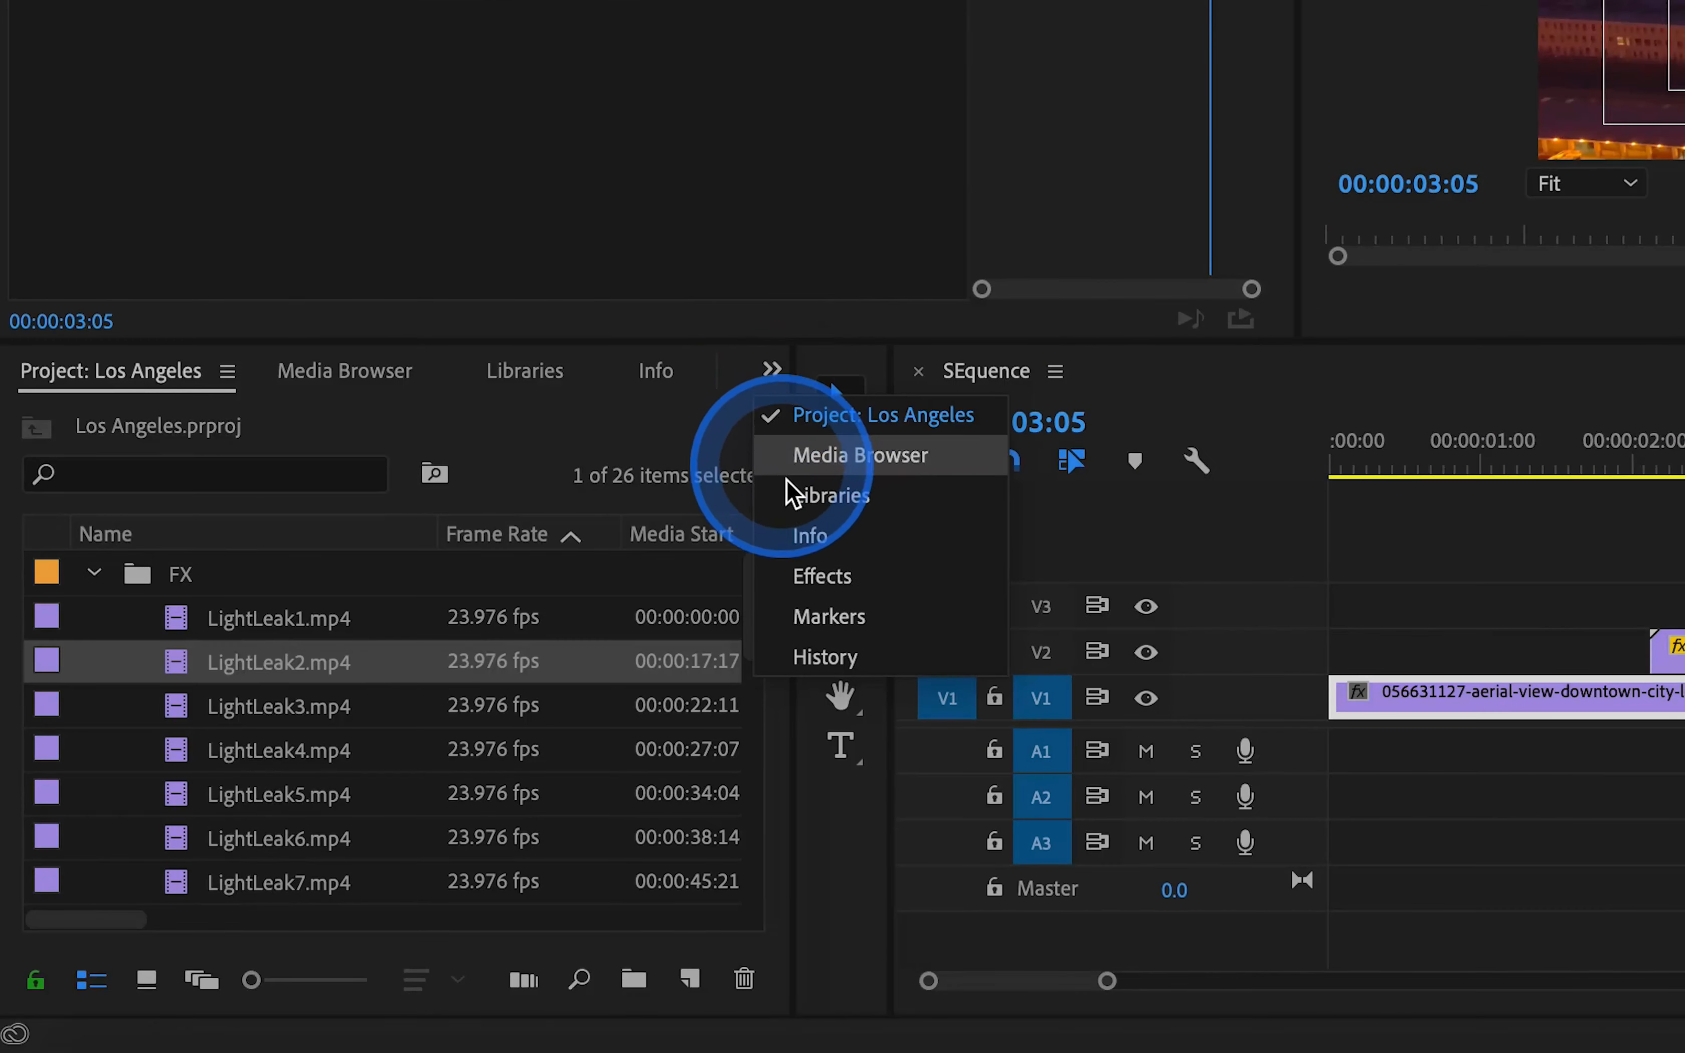
click(783, 573)
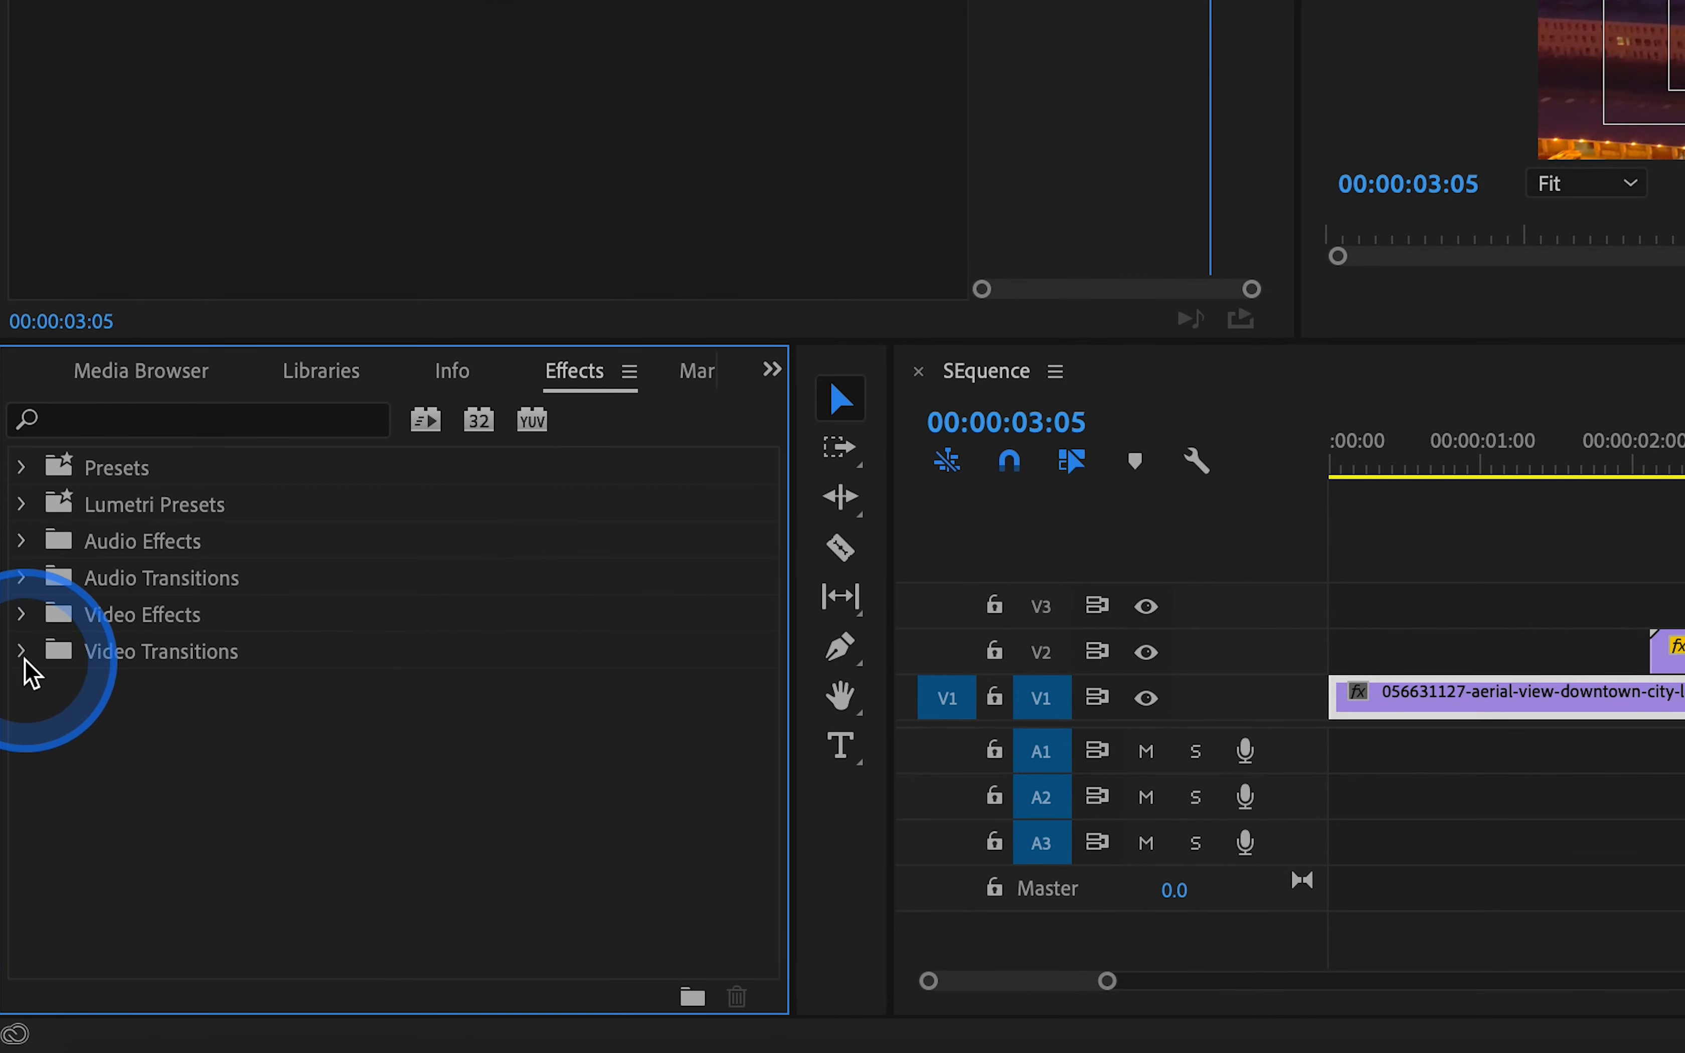
click(21, 650)
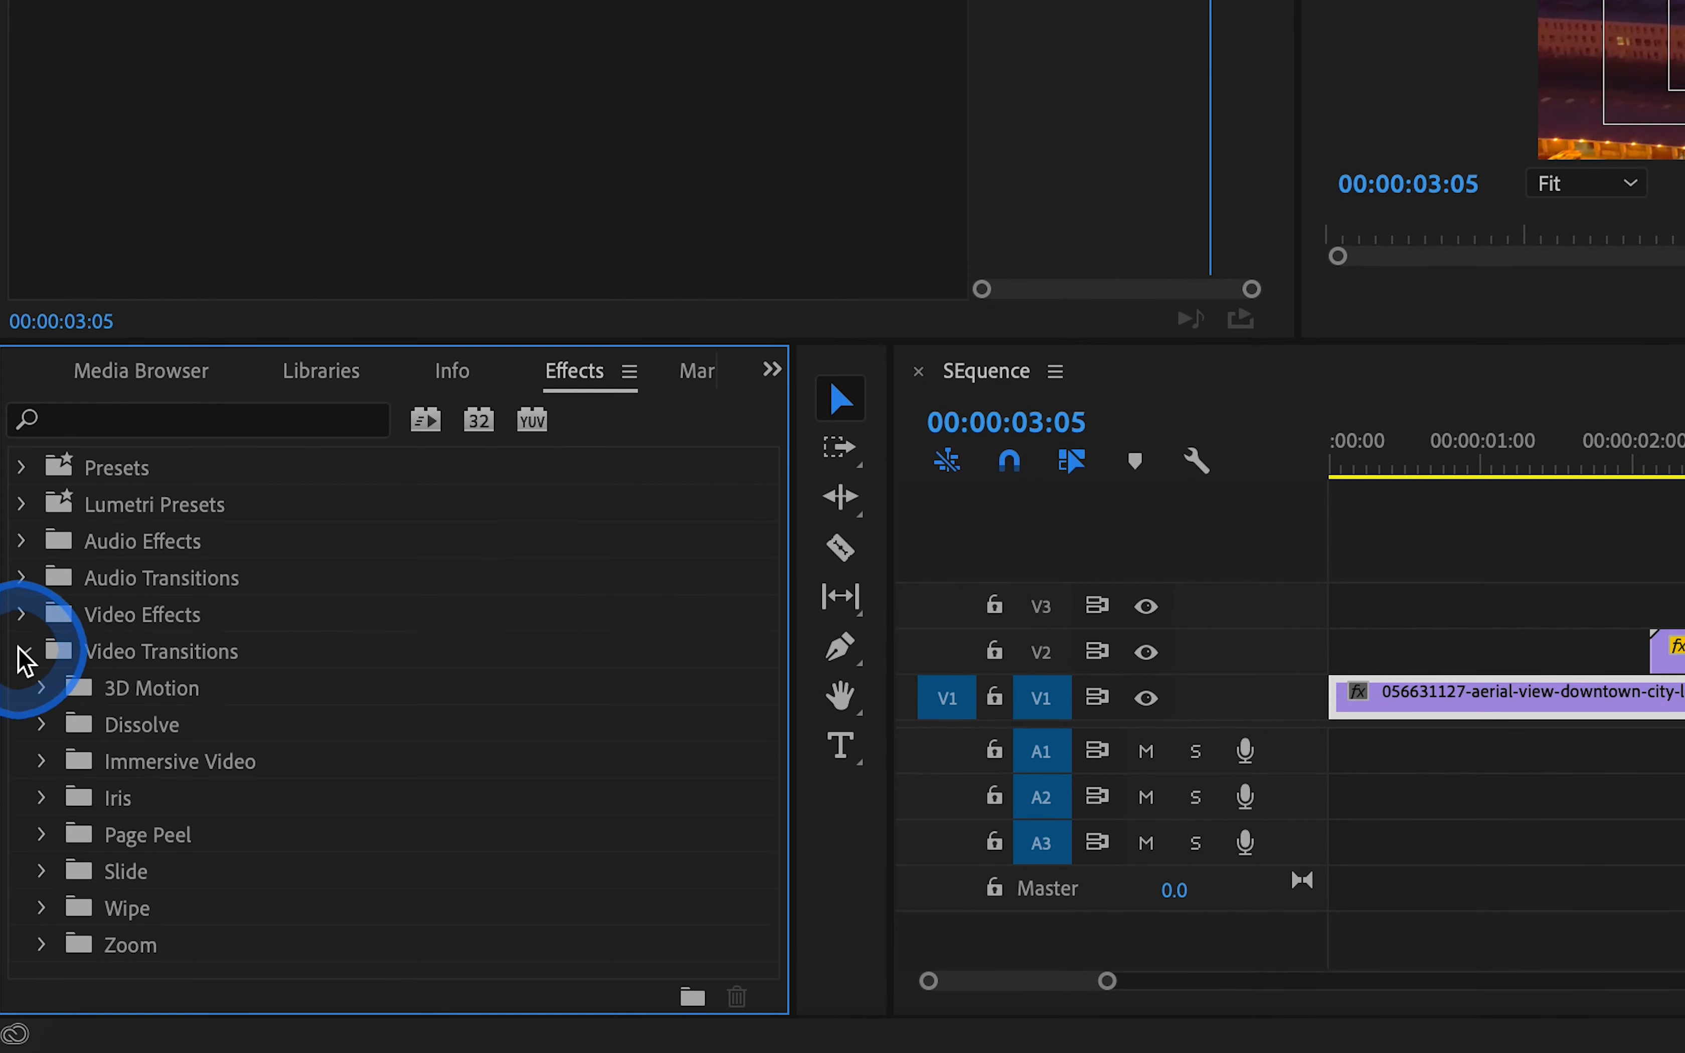
click(41, 724)
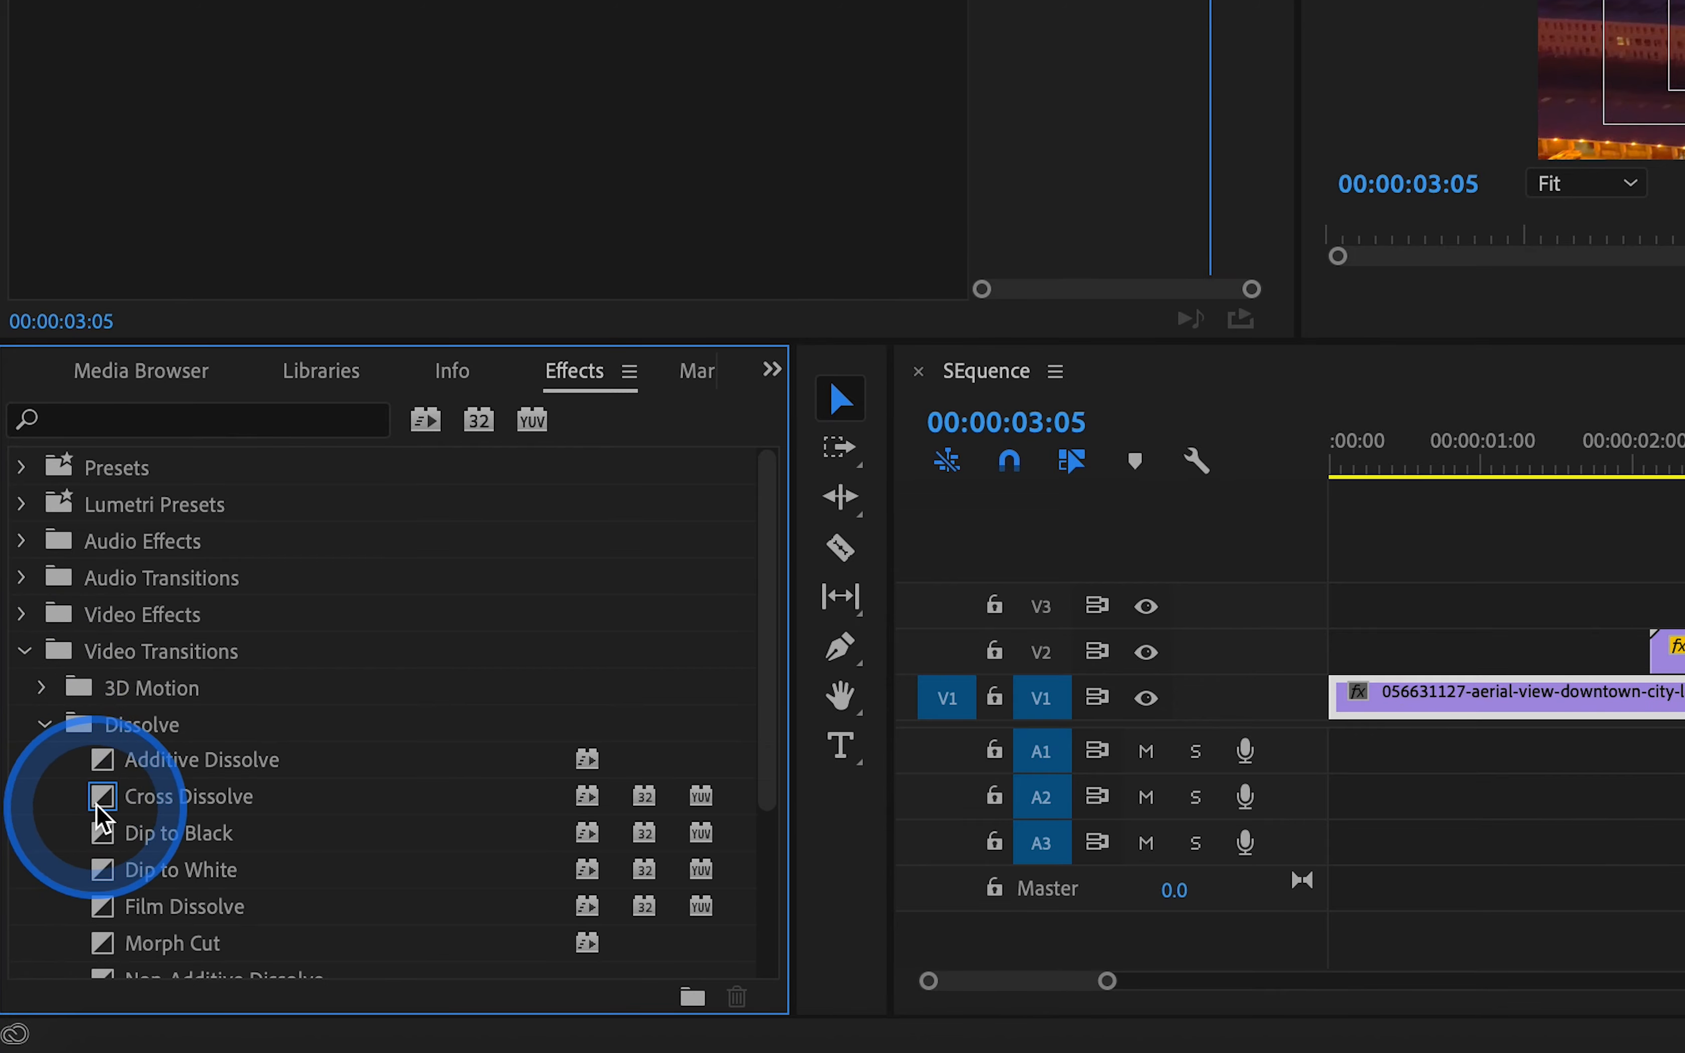
drag(97, 806, 1684, 741)
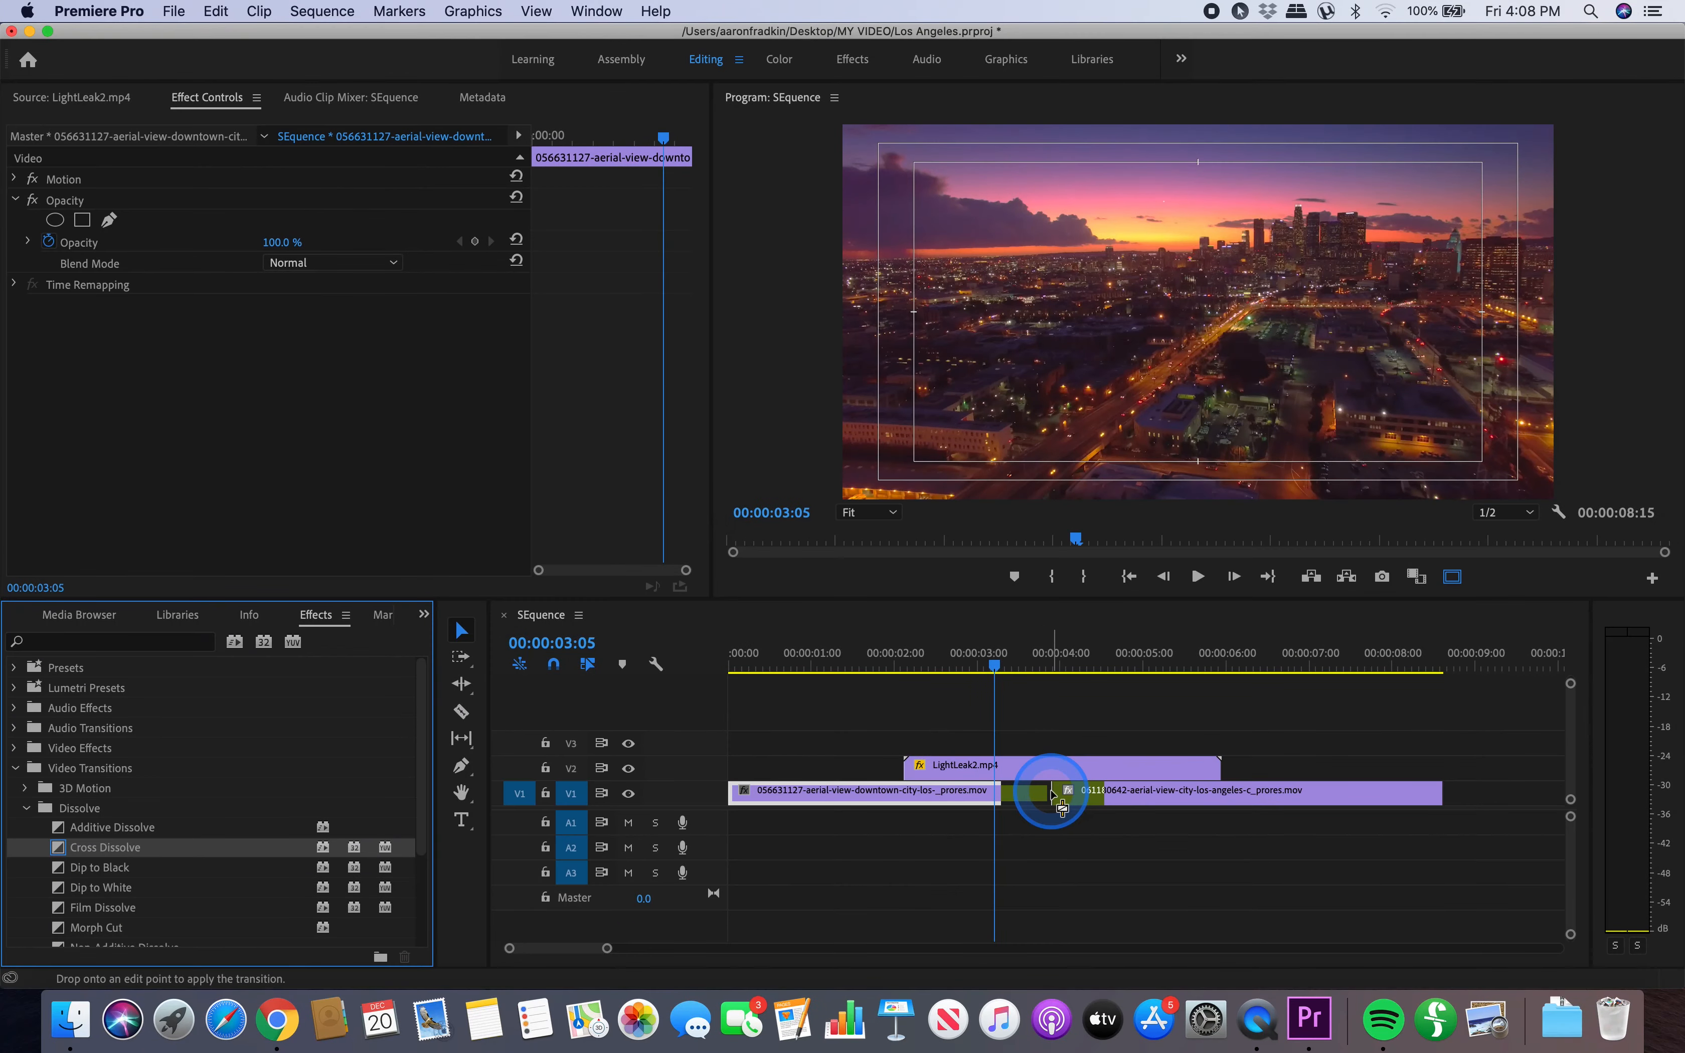
drag(1053, 794, 1051, 794)
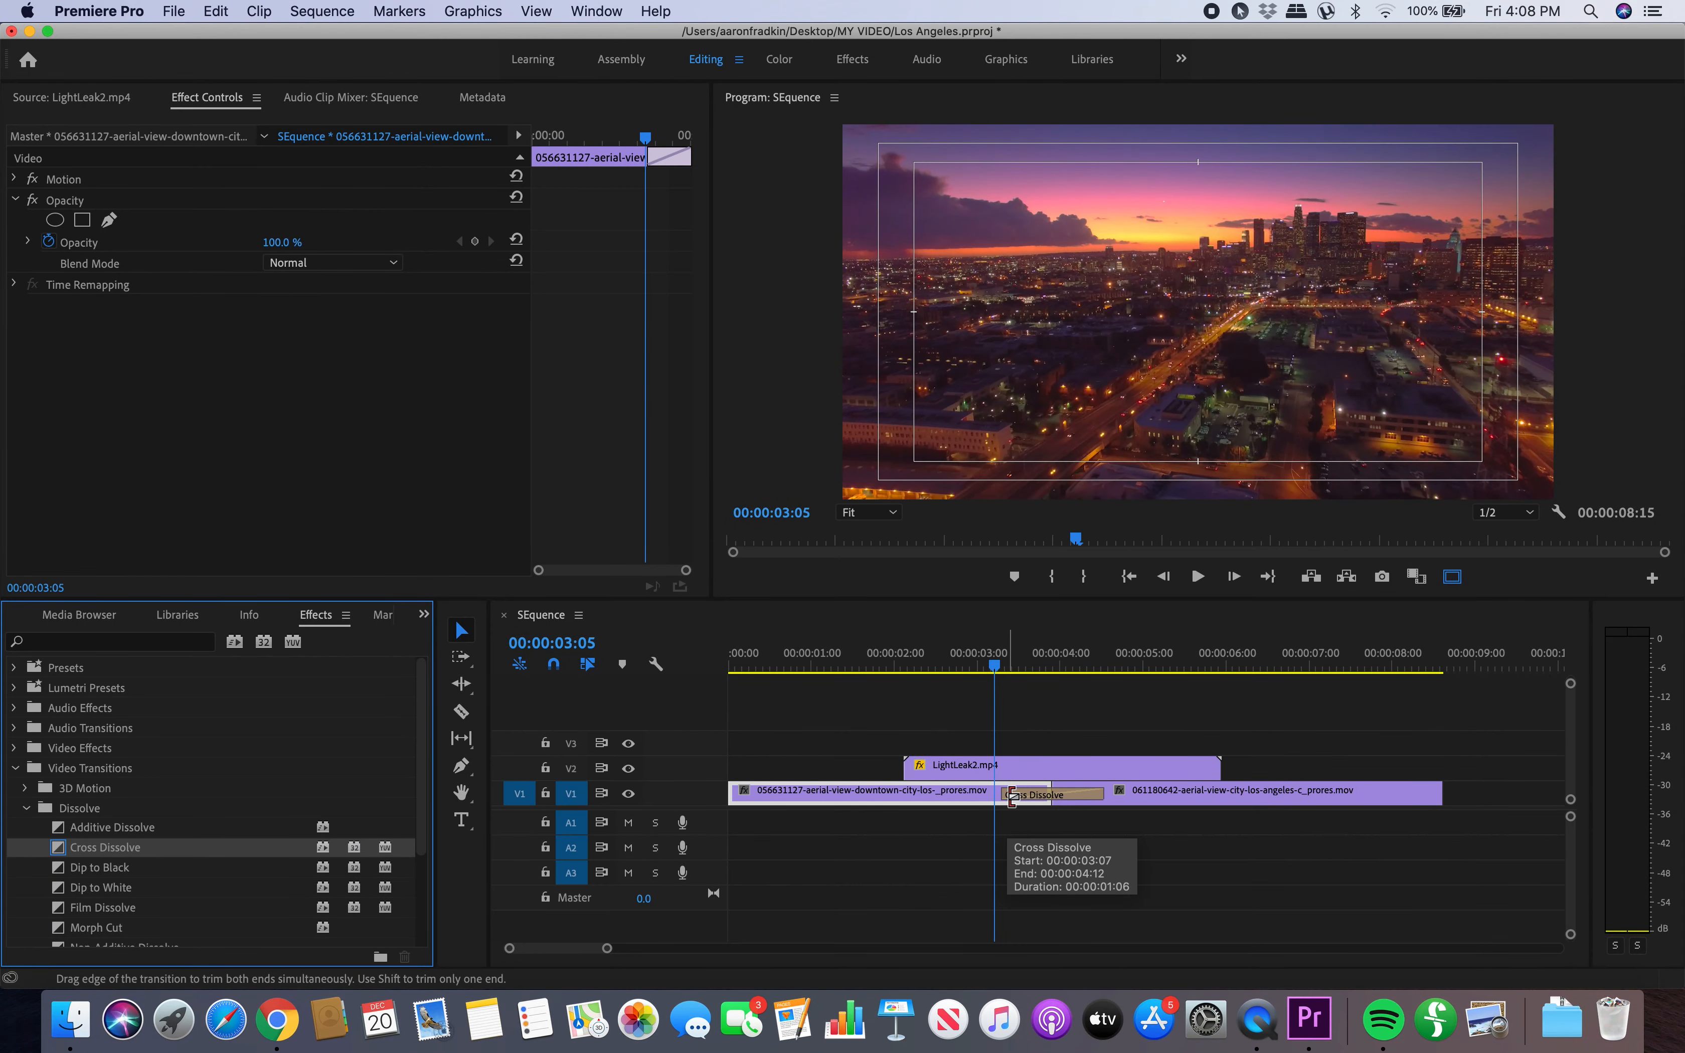
- Play the sequence twice from about 3 seconds to examine how the cross dissolve blends the two aerial clips under the light leak
click(951, 828)
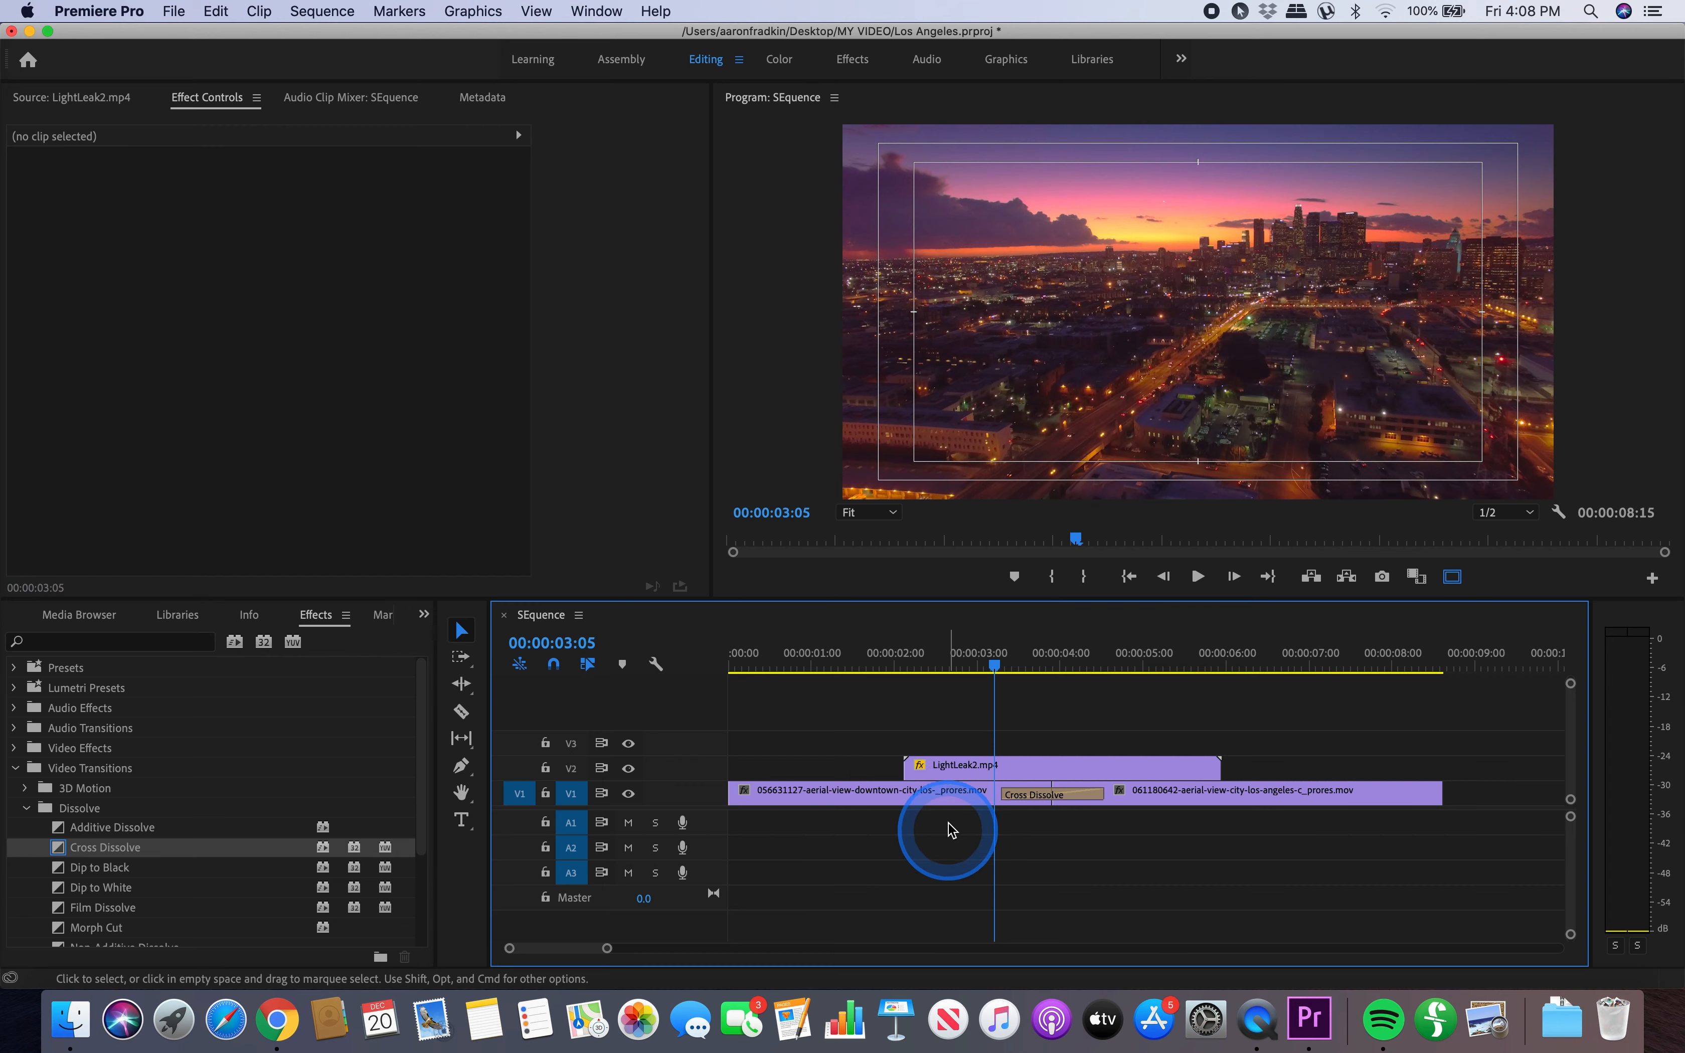
click(955, 794)
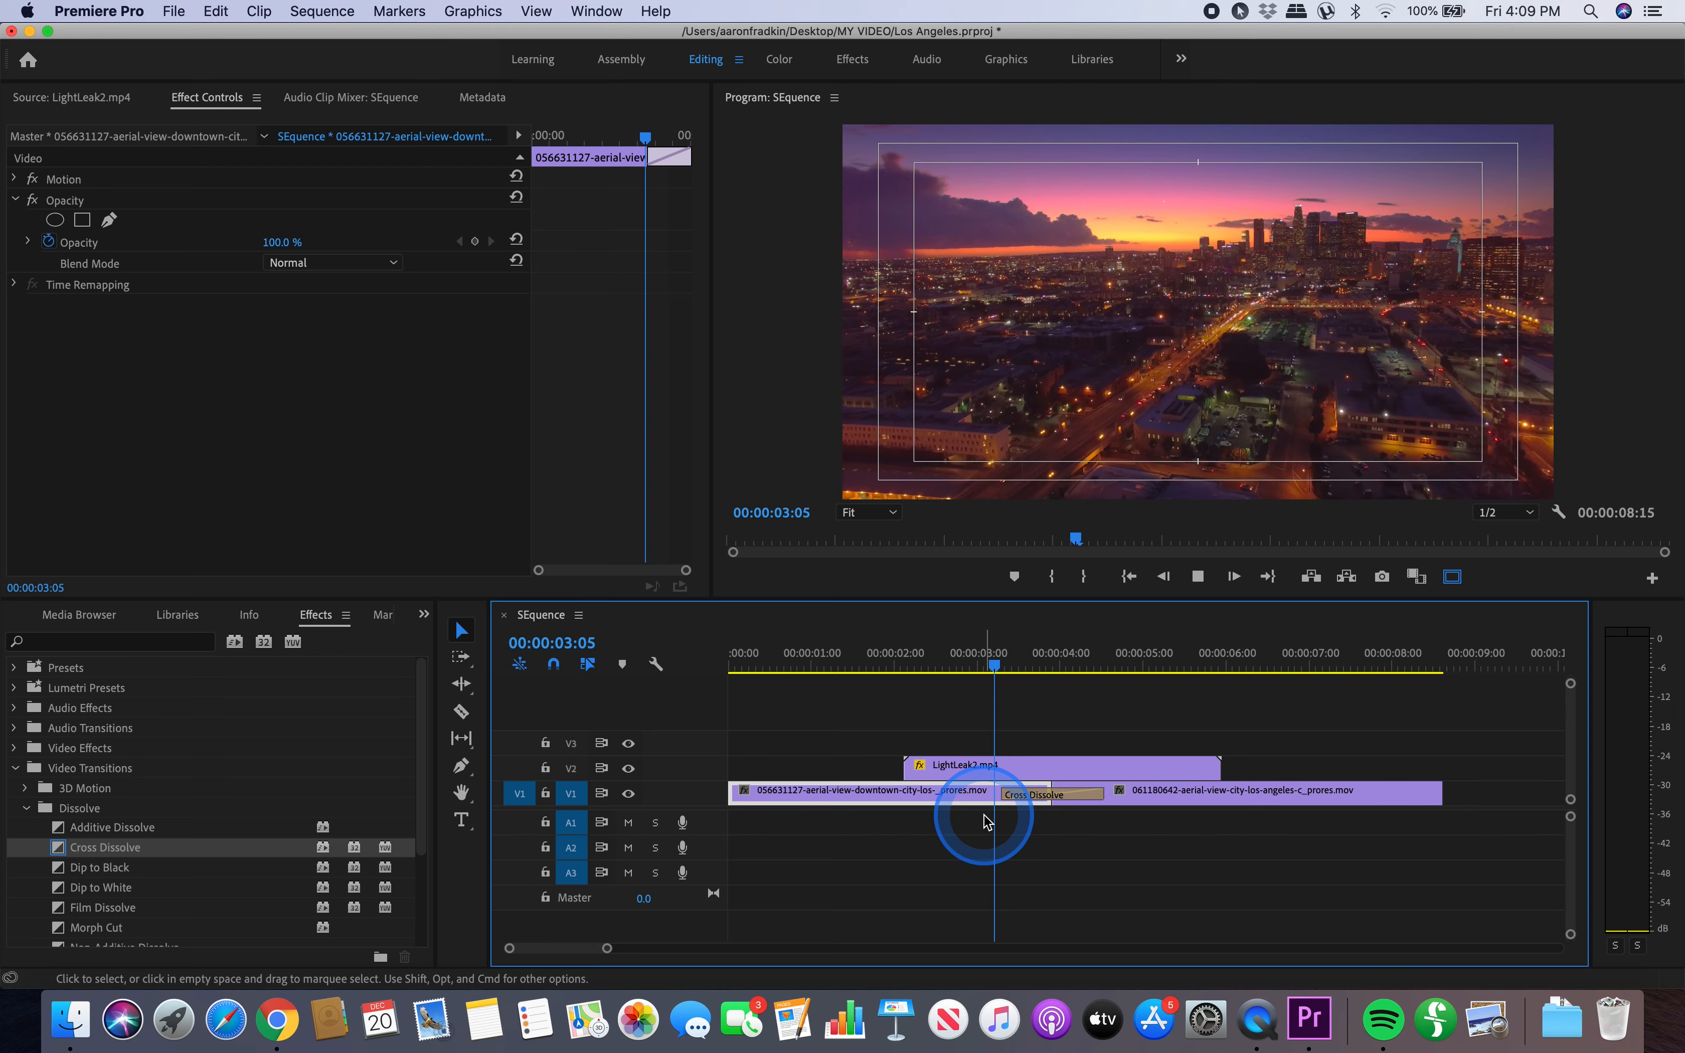
key(space)
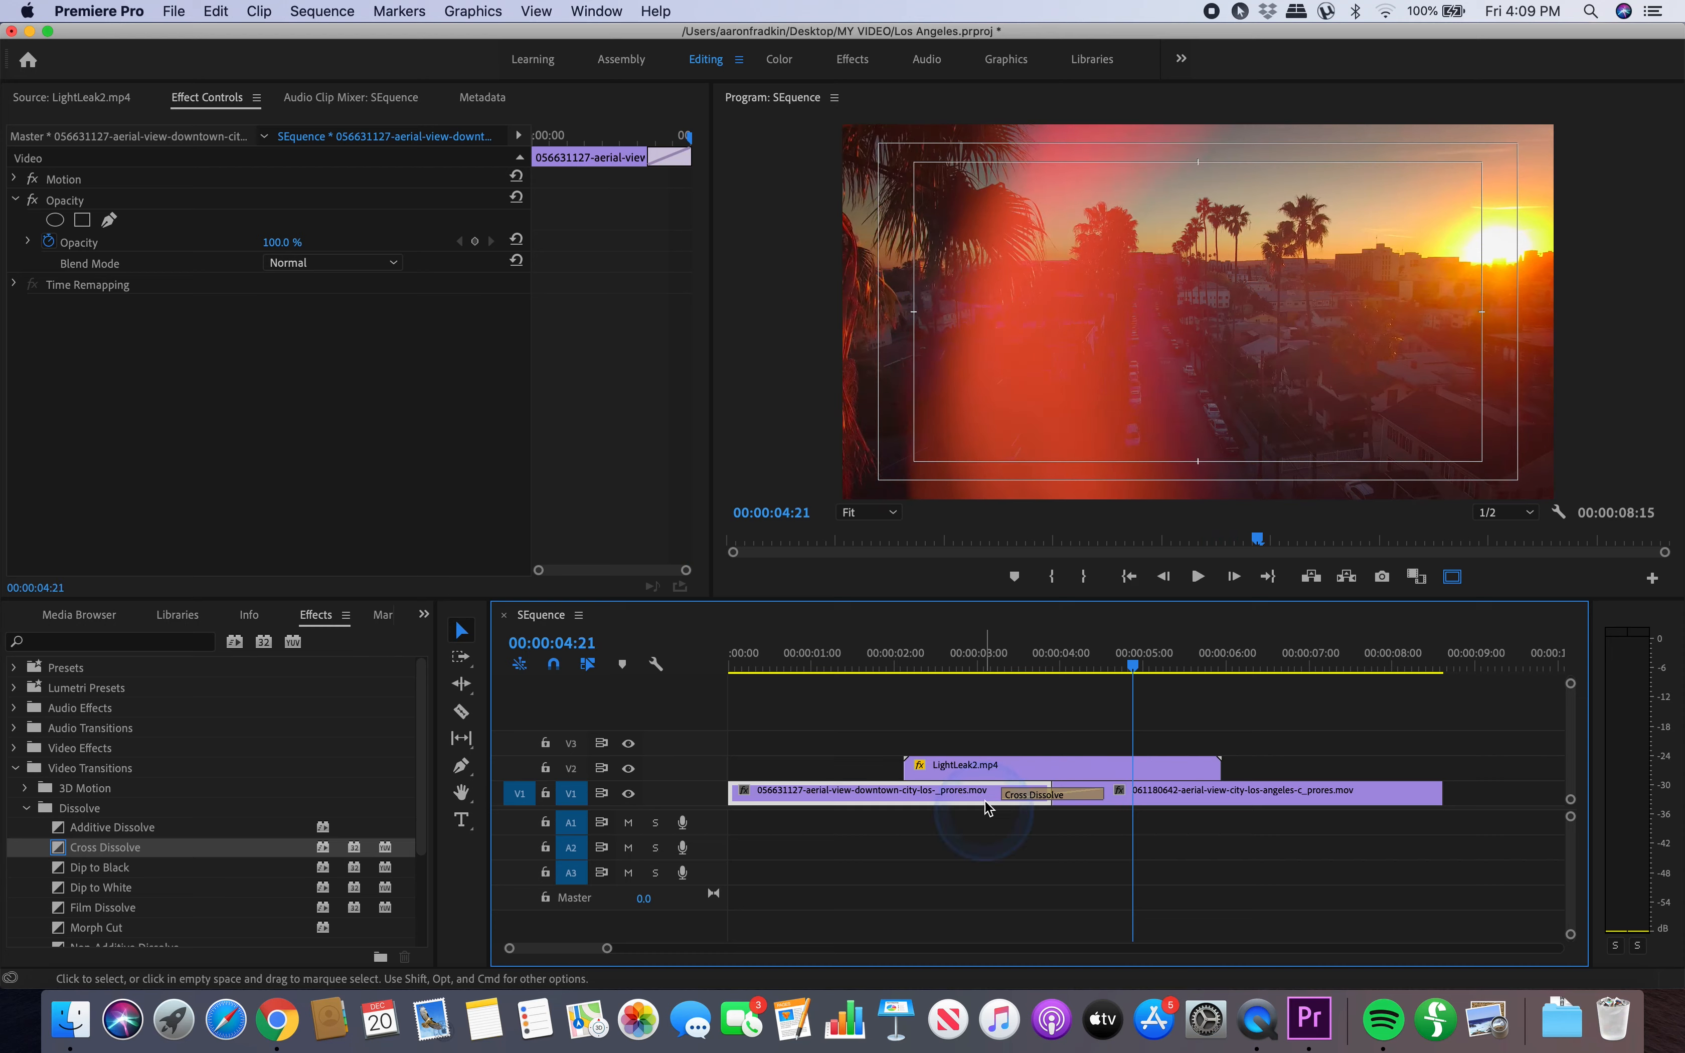
click(963, 652)
key(space)
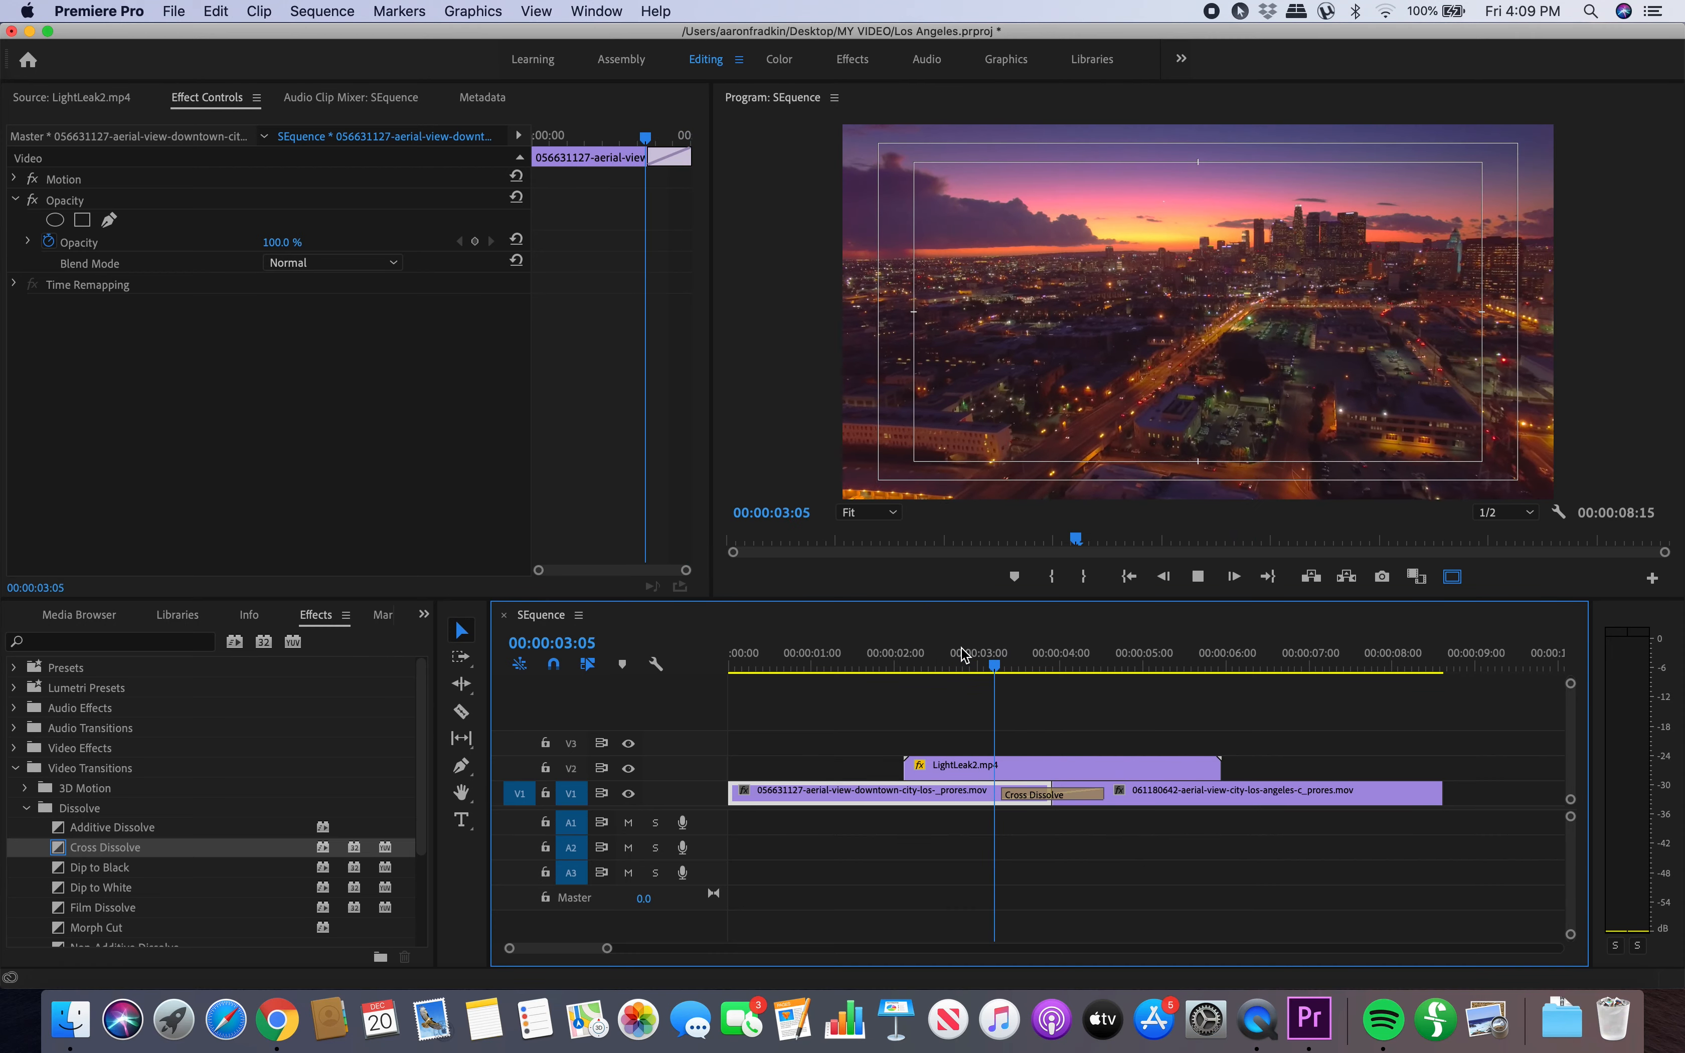
key(space)
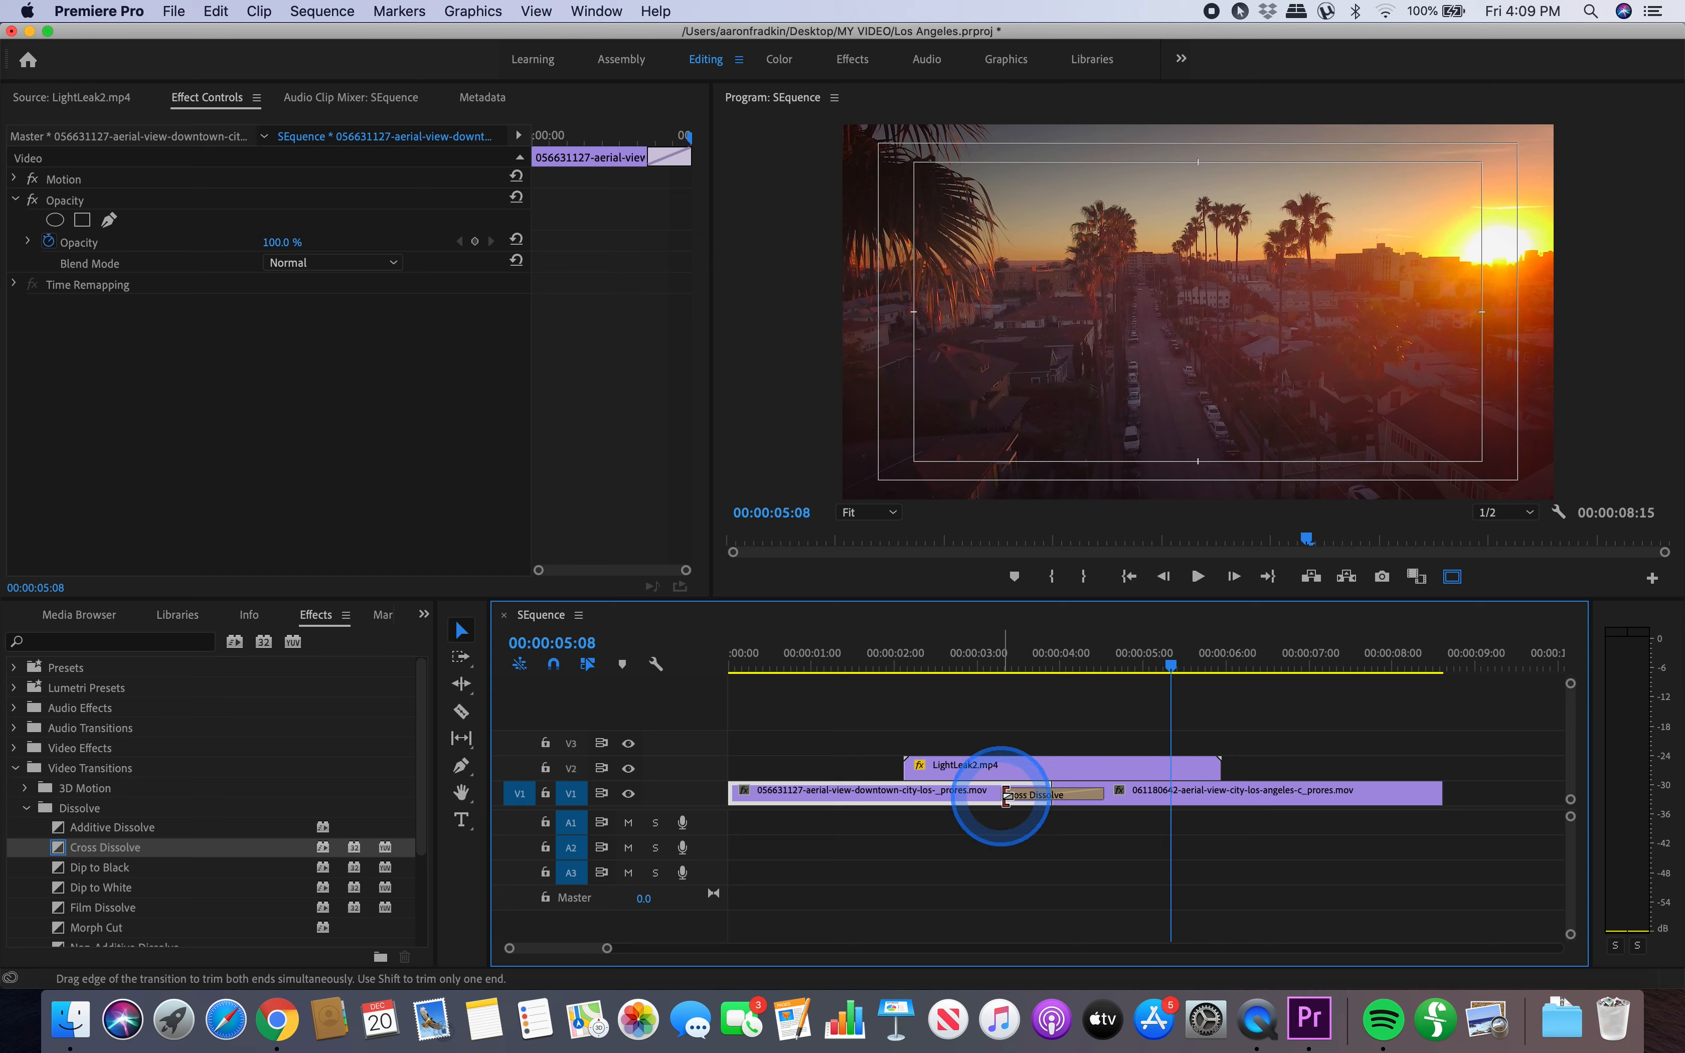
- Shorten the Cross Dissolve between the two V1 clips to 14 frames and replay the transition from about 3 seconds
drag(1006, 795, 1015, 796)
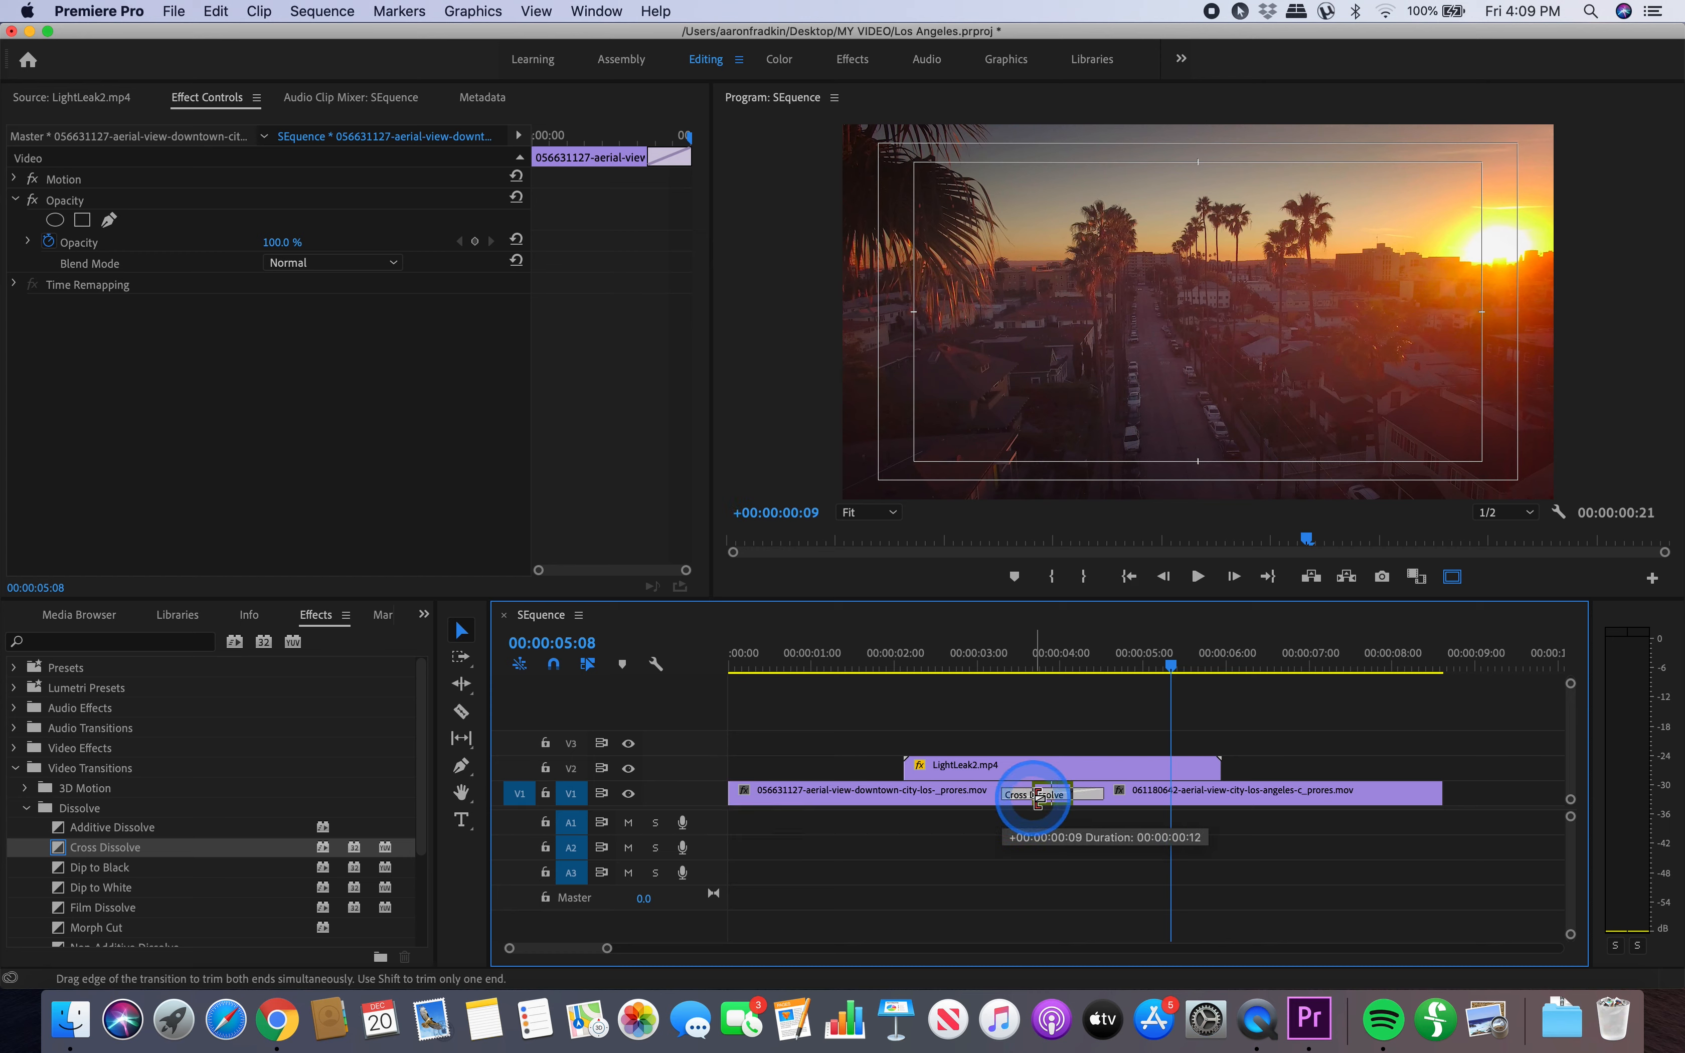
drag(1035, 800, 1033, 802)
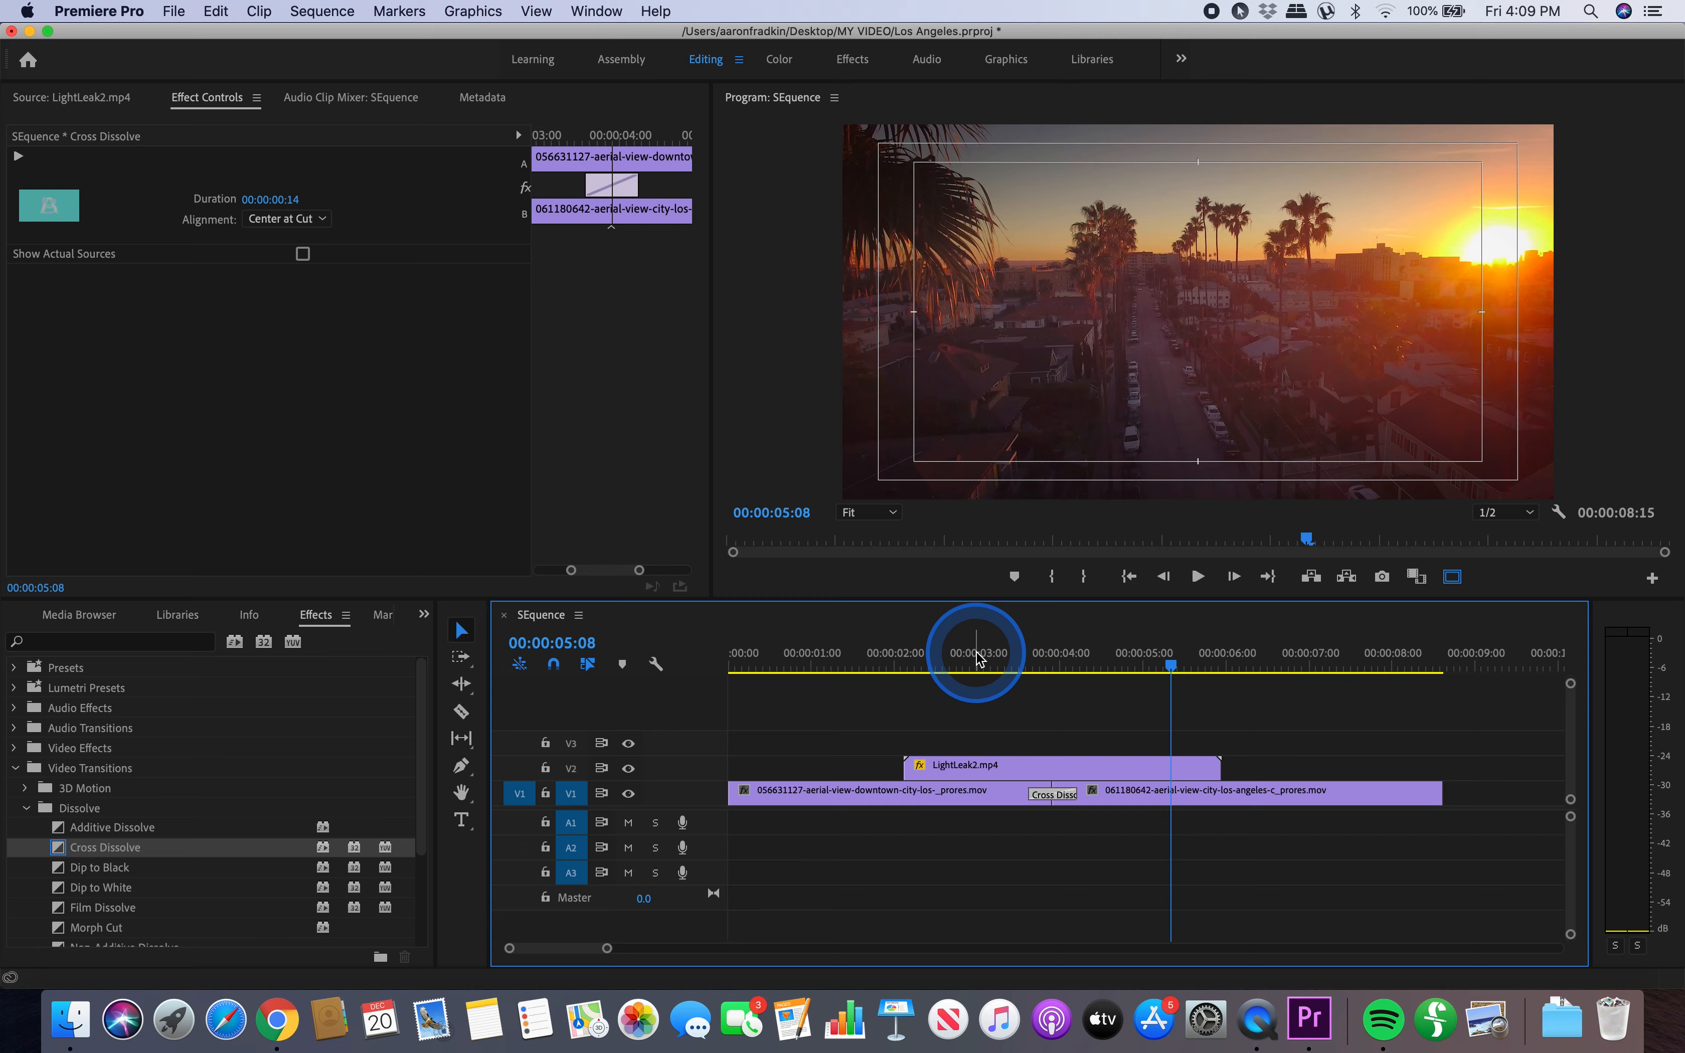
click(975, 658)
key(space)
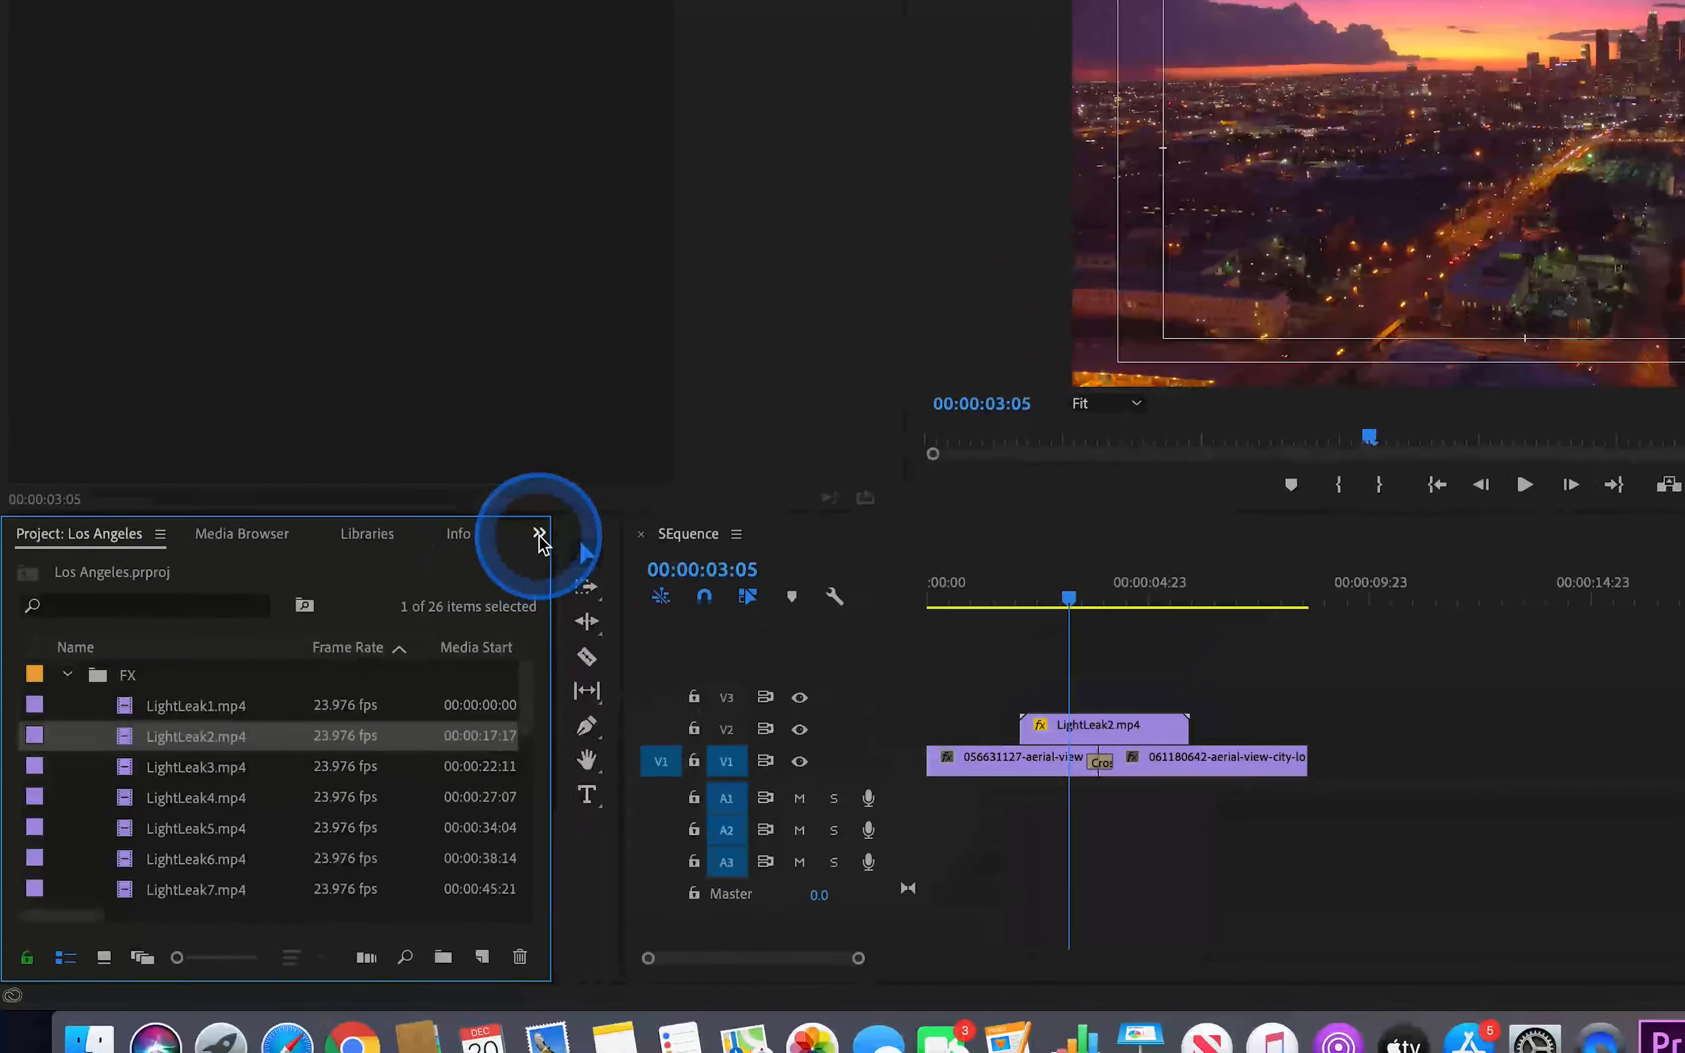
- Find the Barn Doors video transition and apply it to the start of the first aerial clip on V1
click(423, 614)
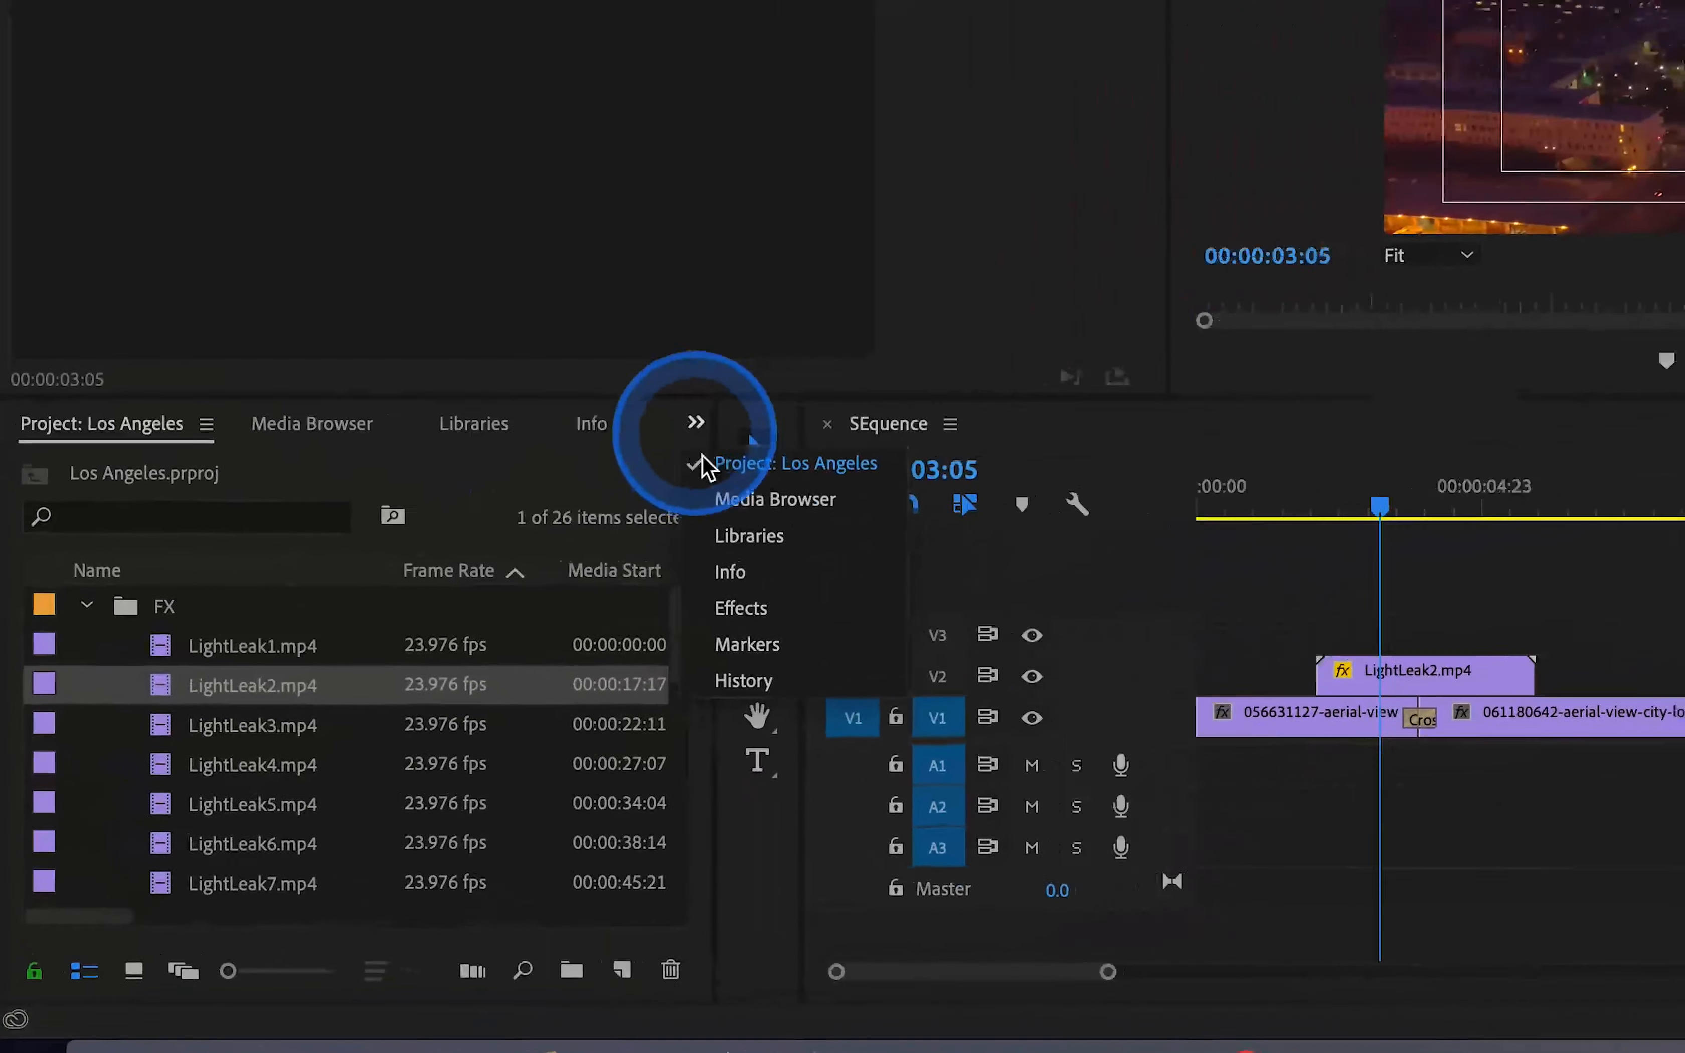
click(821, 569)
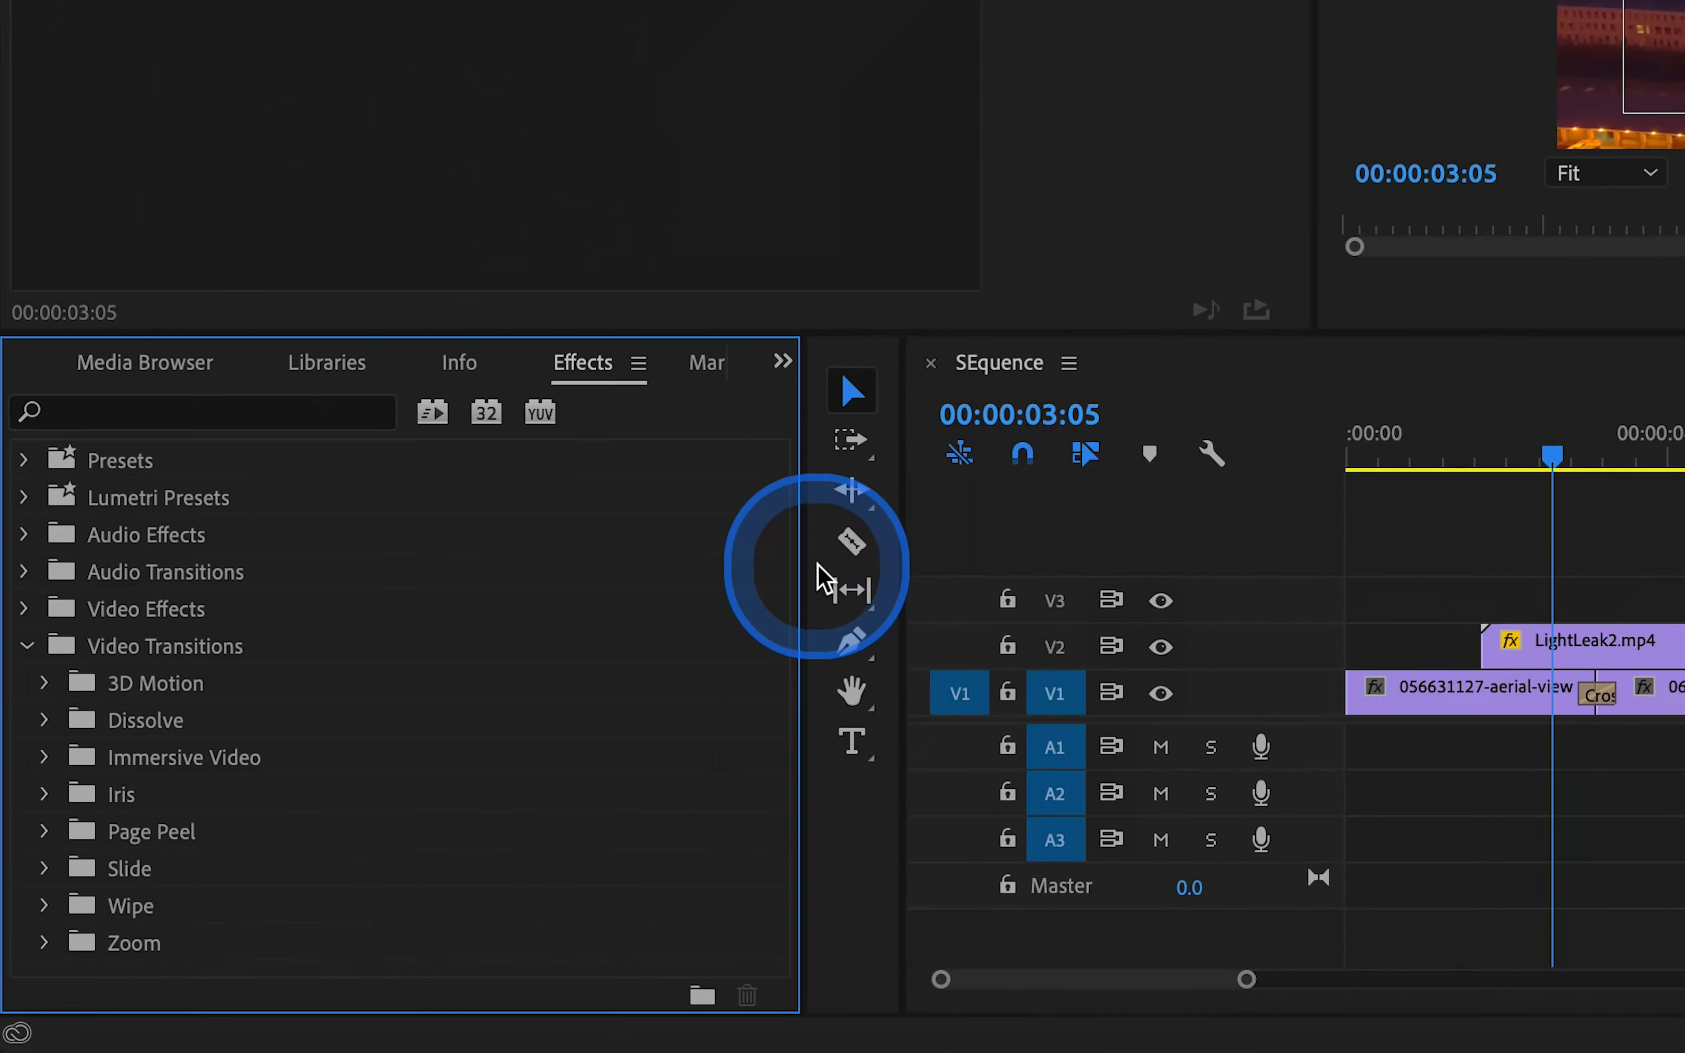
click(307, 421)
text(BARN DOORS)
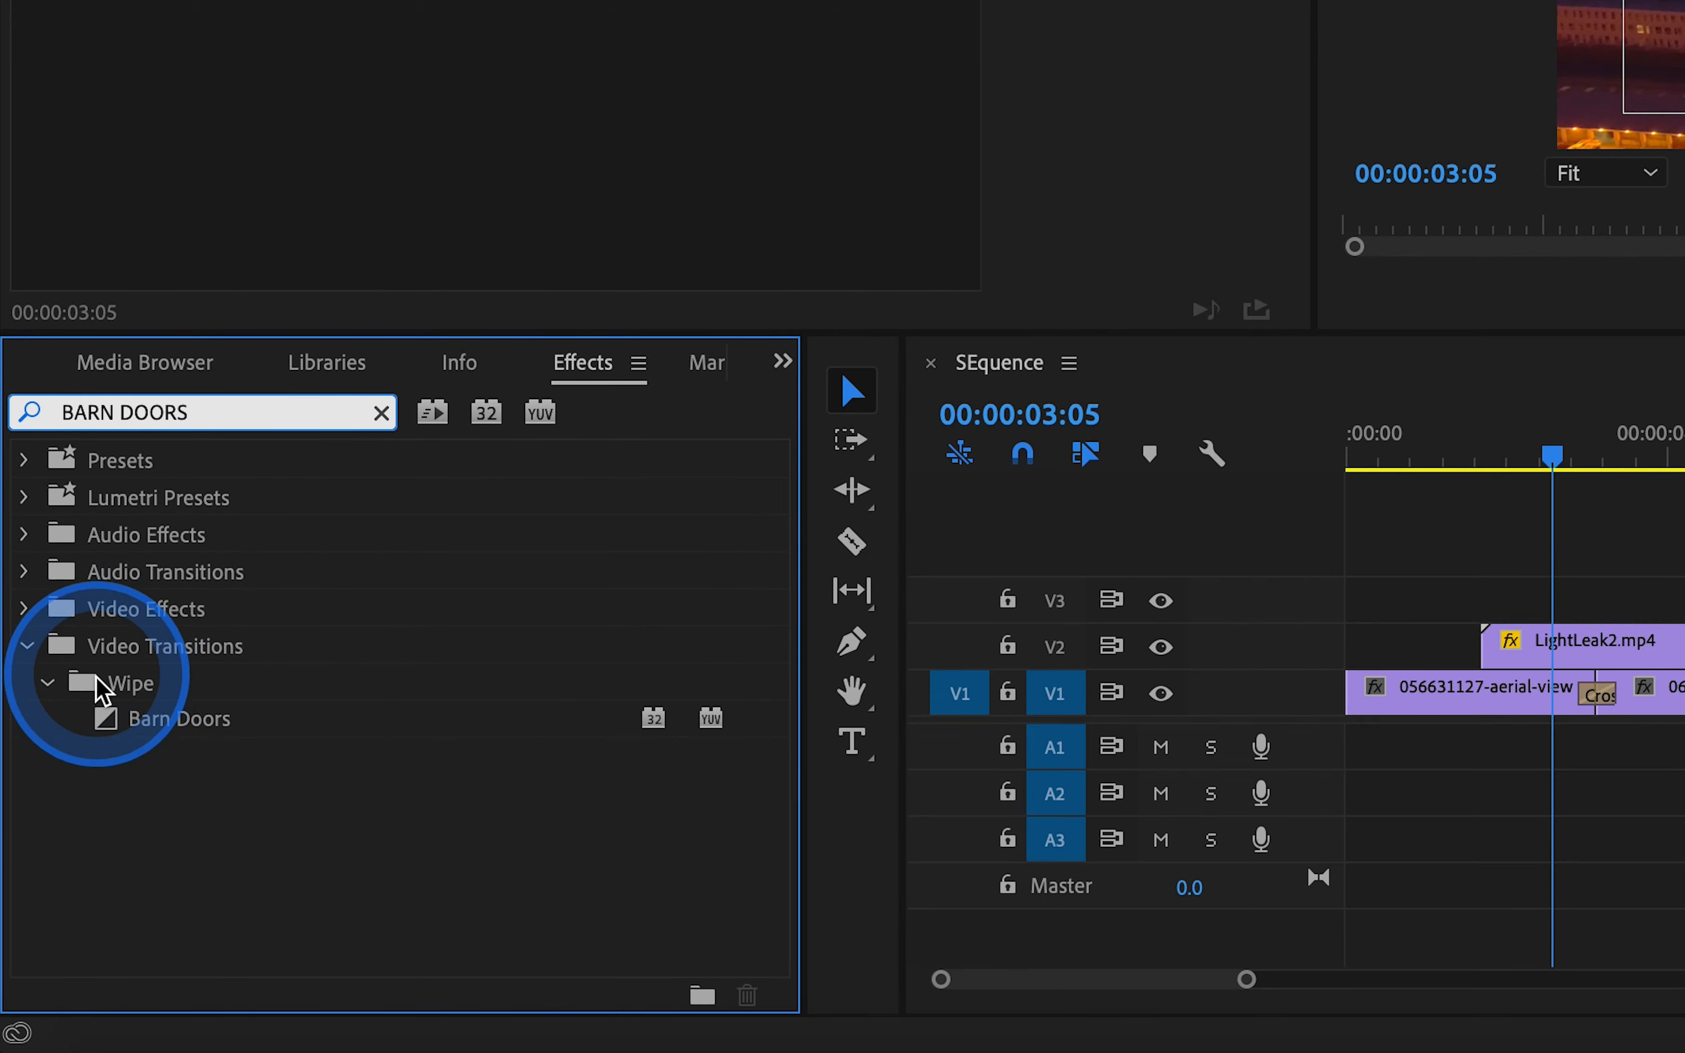
click(111, 724)
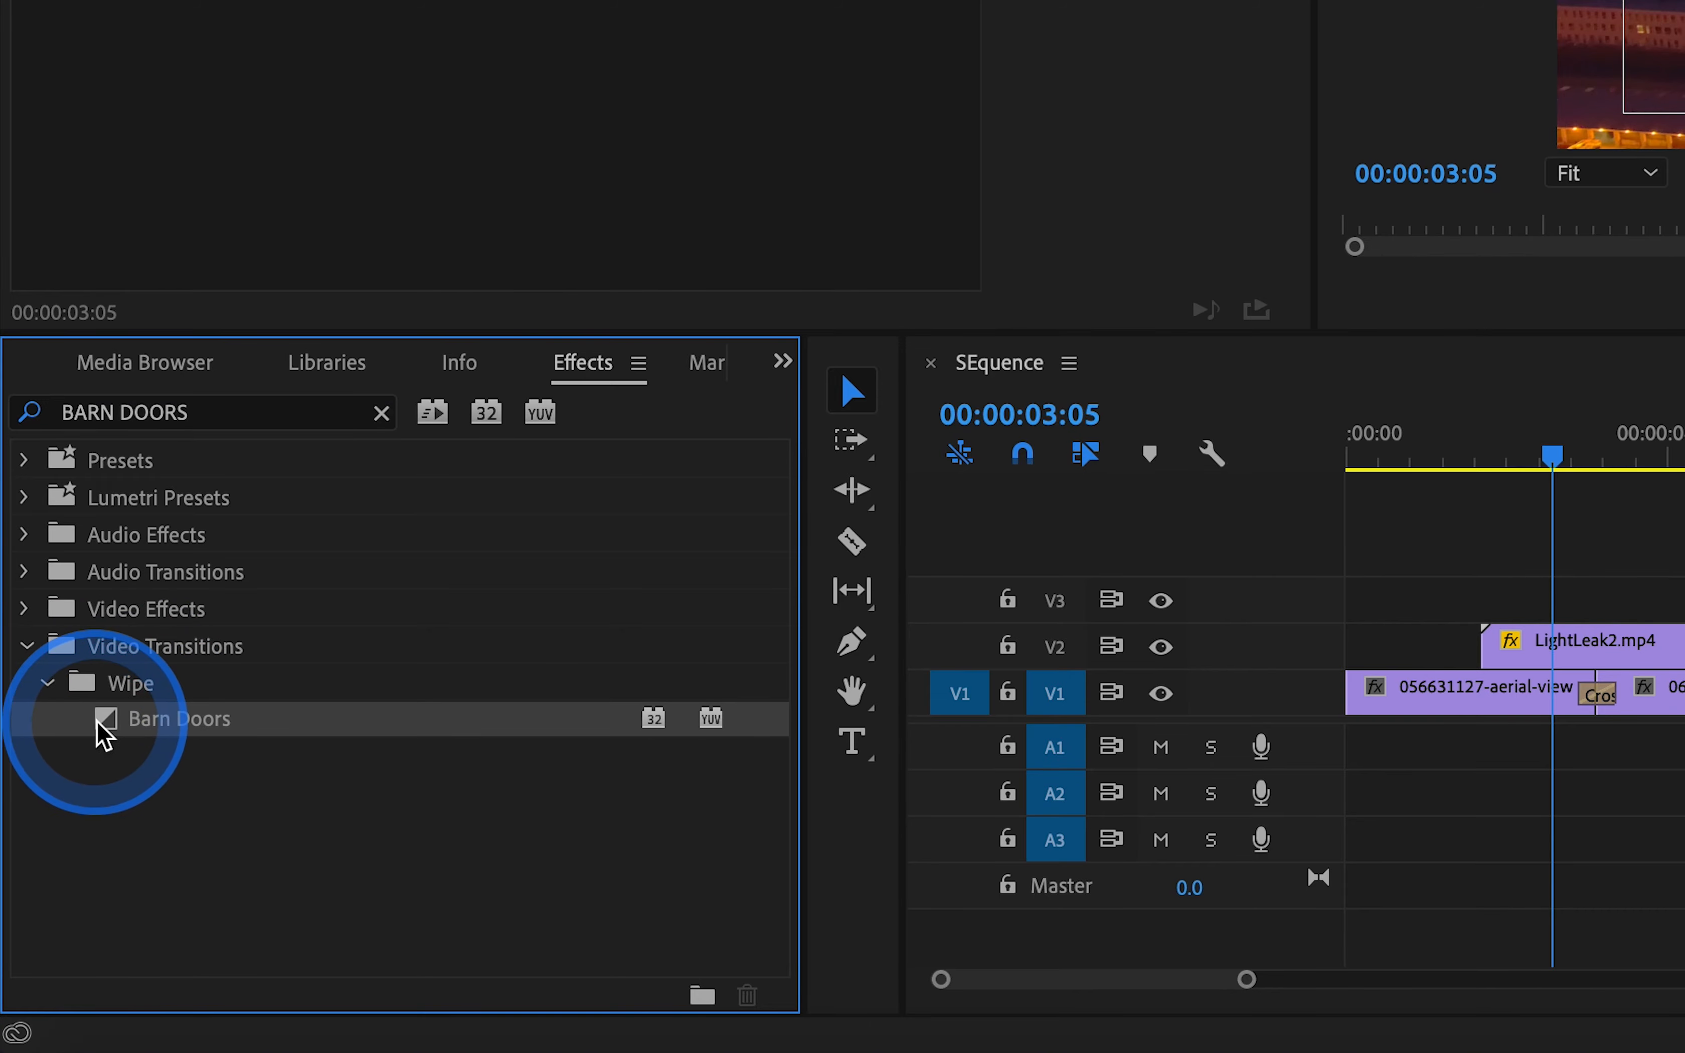
drag(104, 731, 1358, 707)
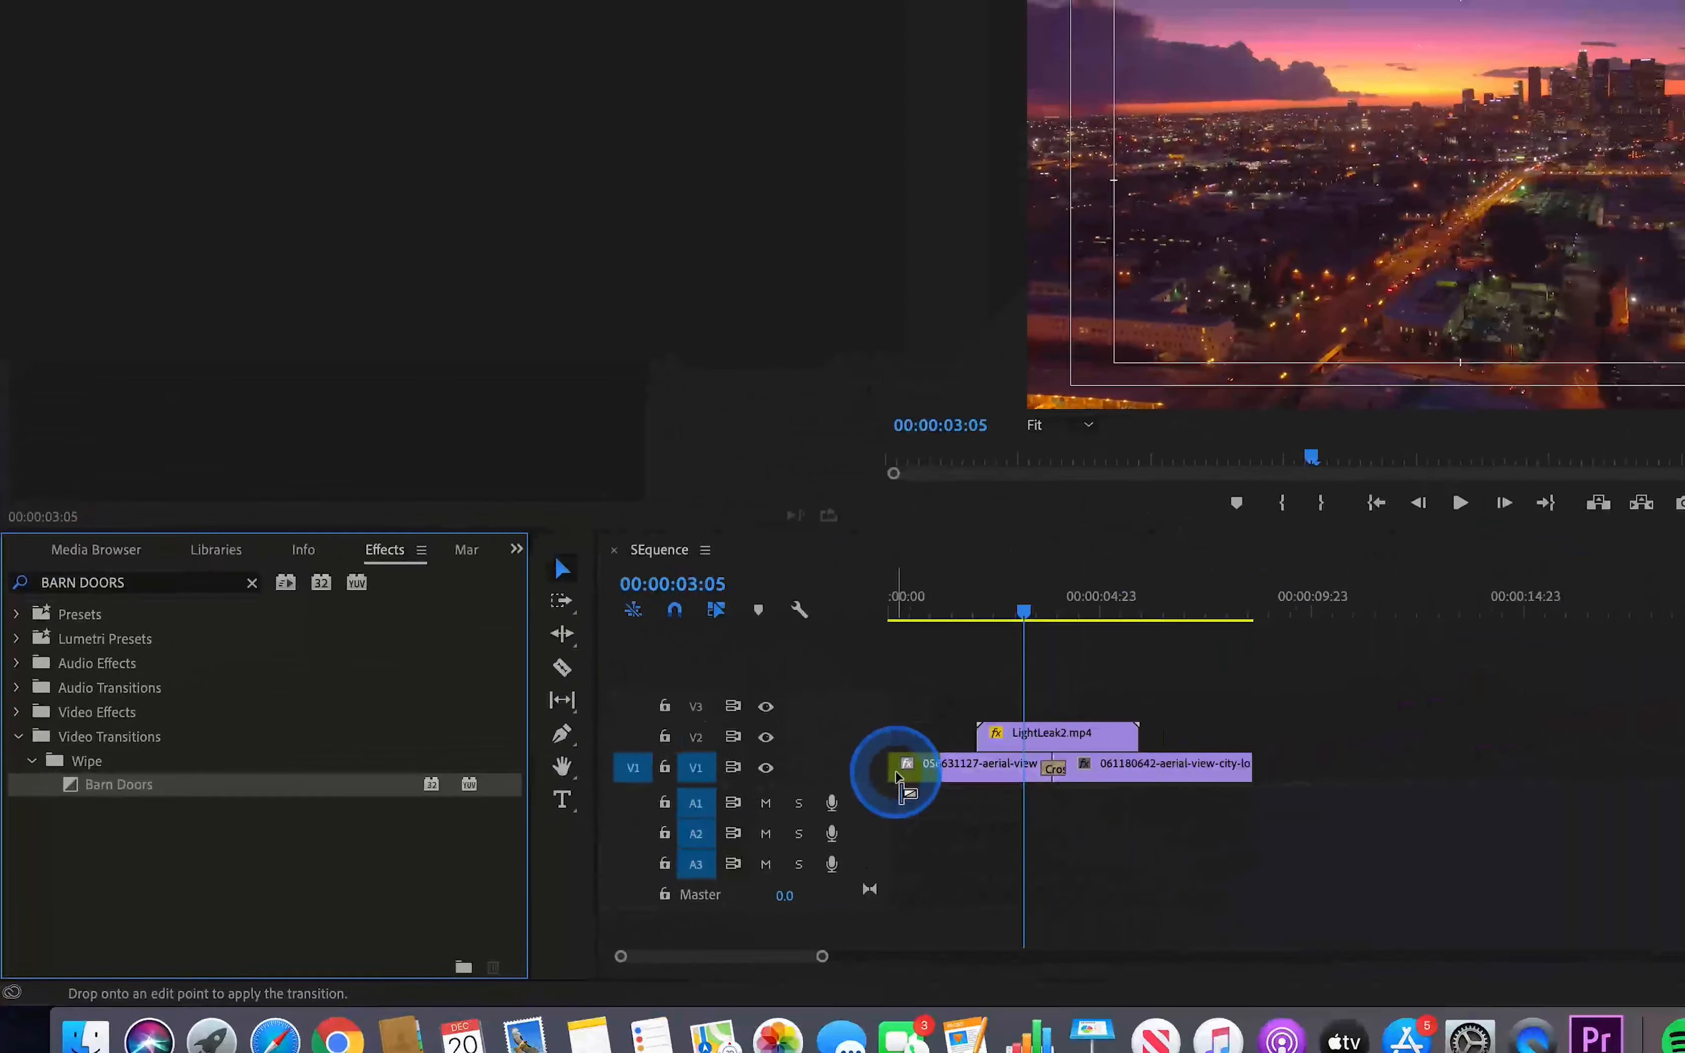
drag(898, 775, 898, 770)
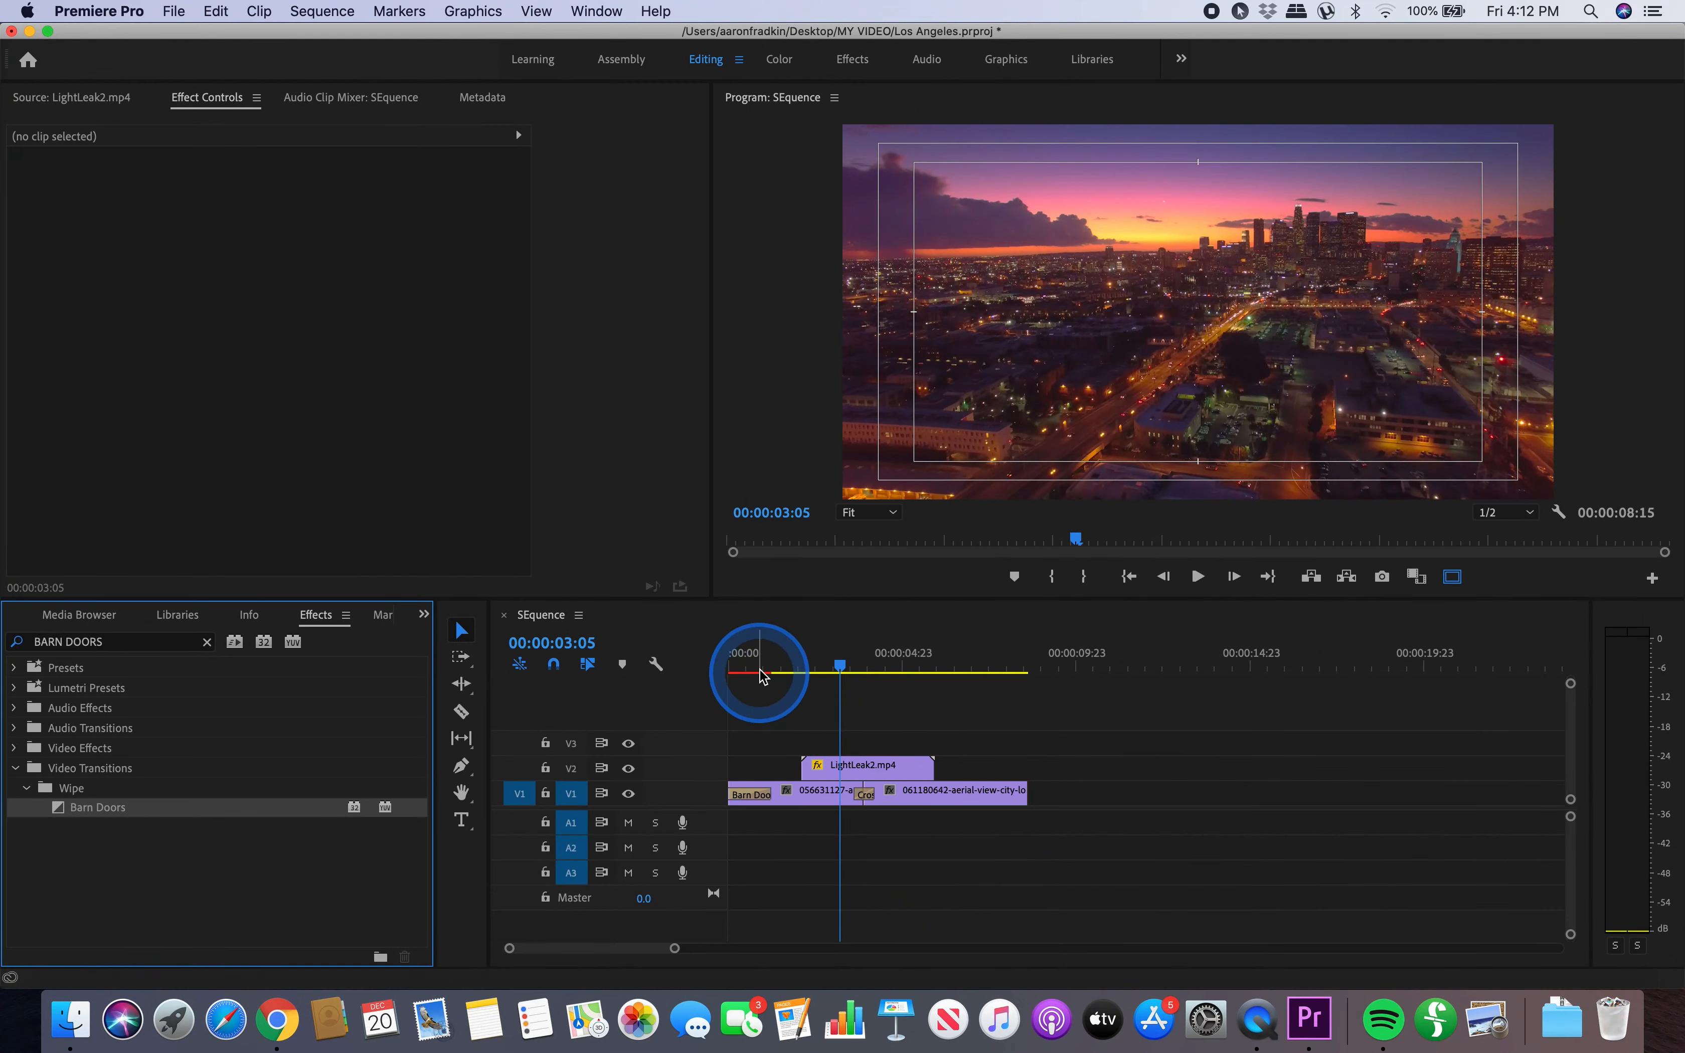
- Play the sequence from its beginning to examine how the Barn Doors transition opens the first clip
drag(762, 657, 692, 662)
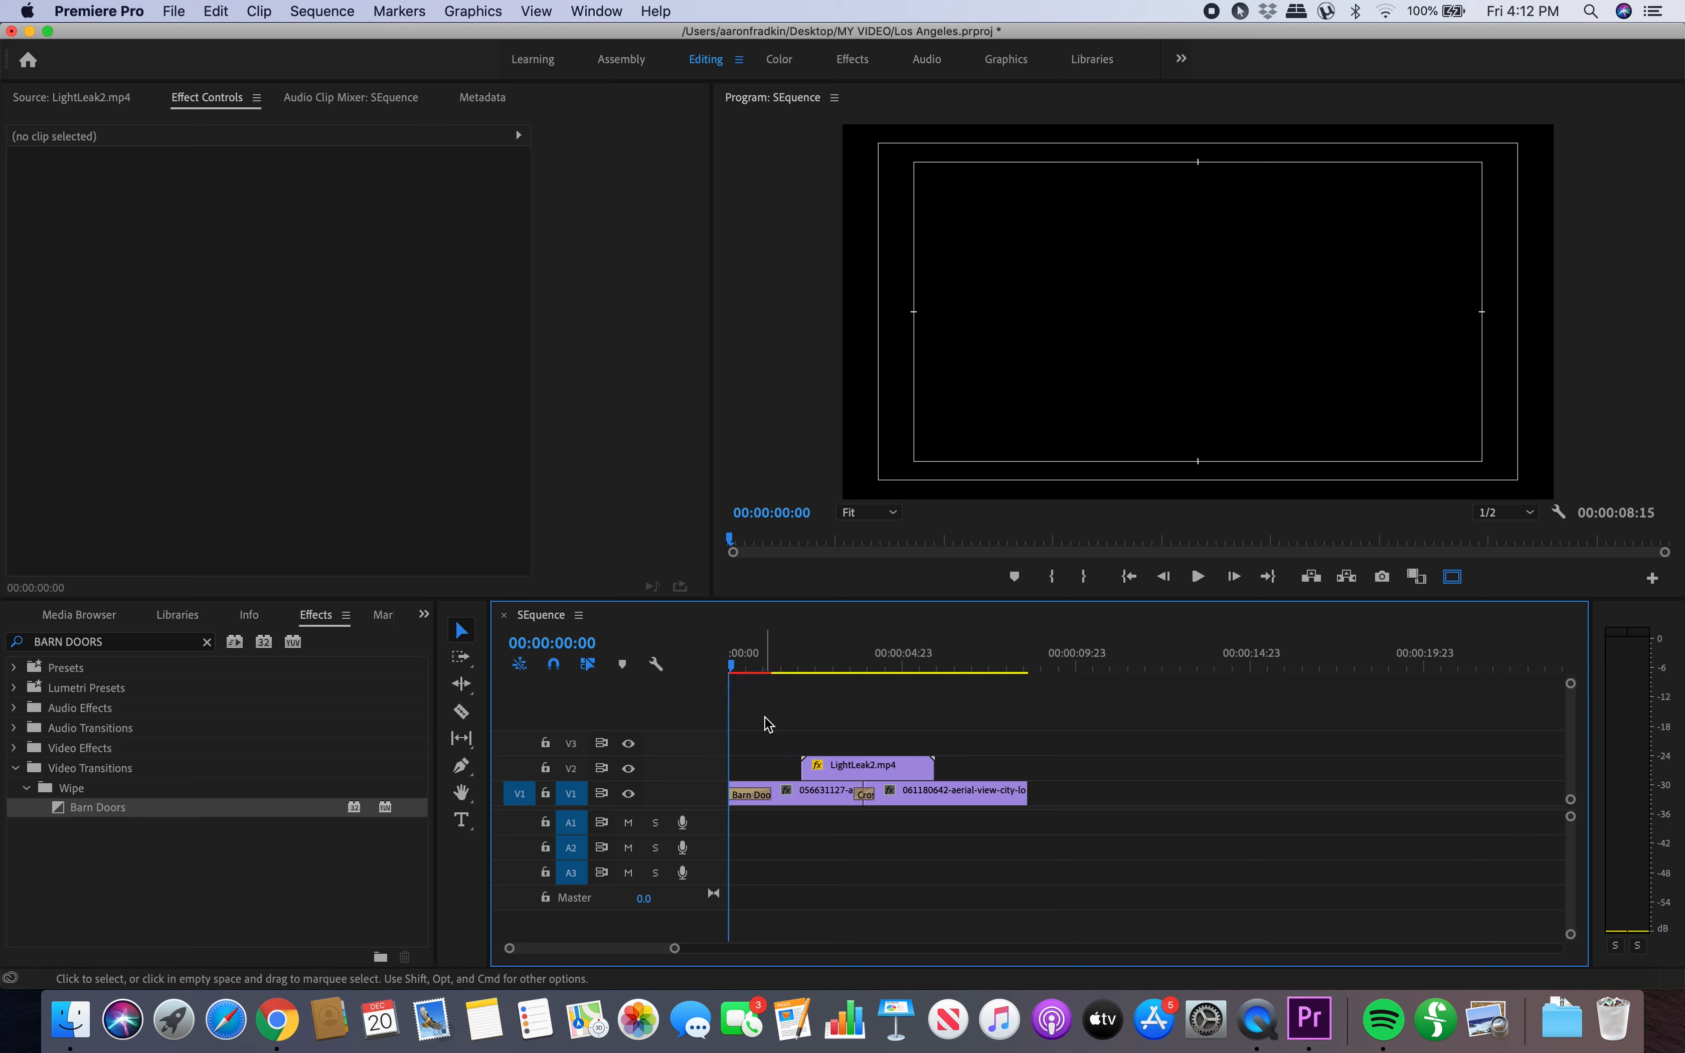
key(space)
key(space)
drag(759, 658, 671, 658)
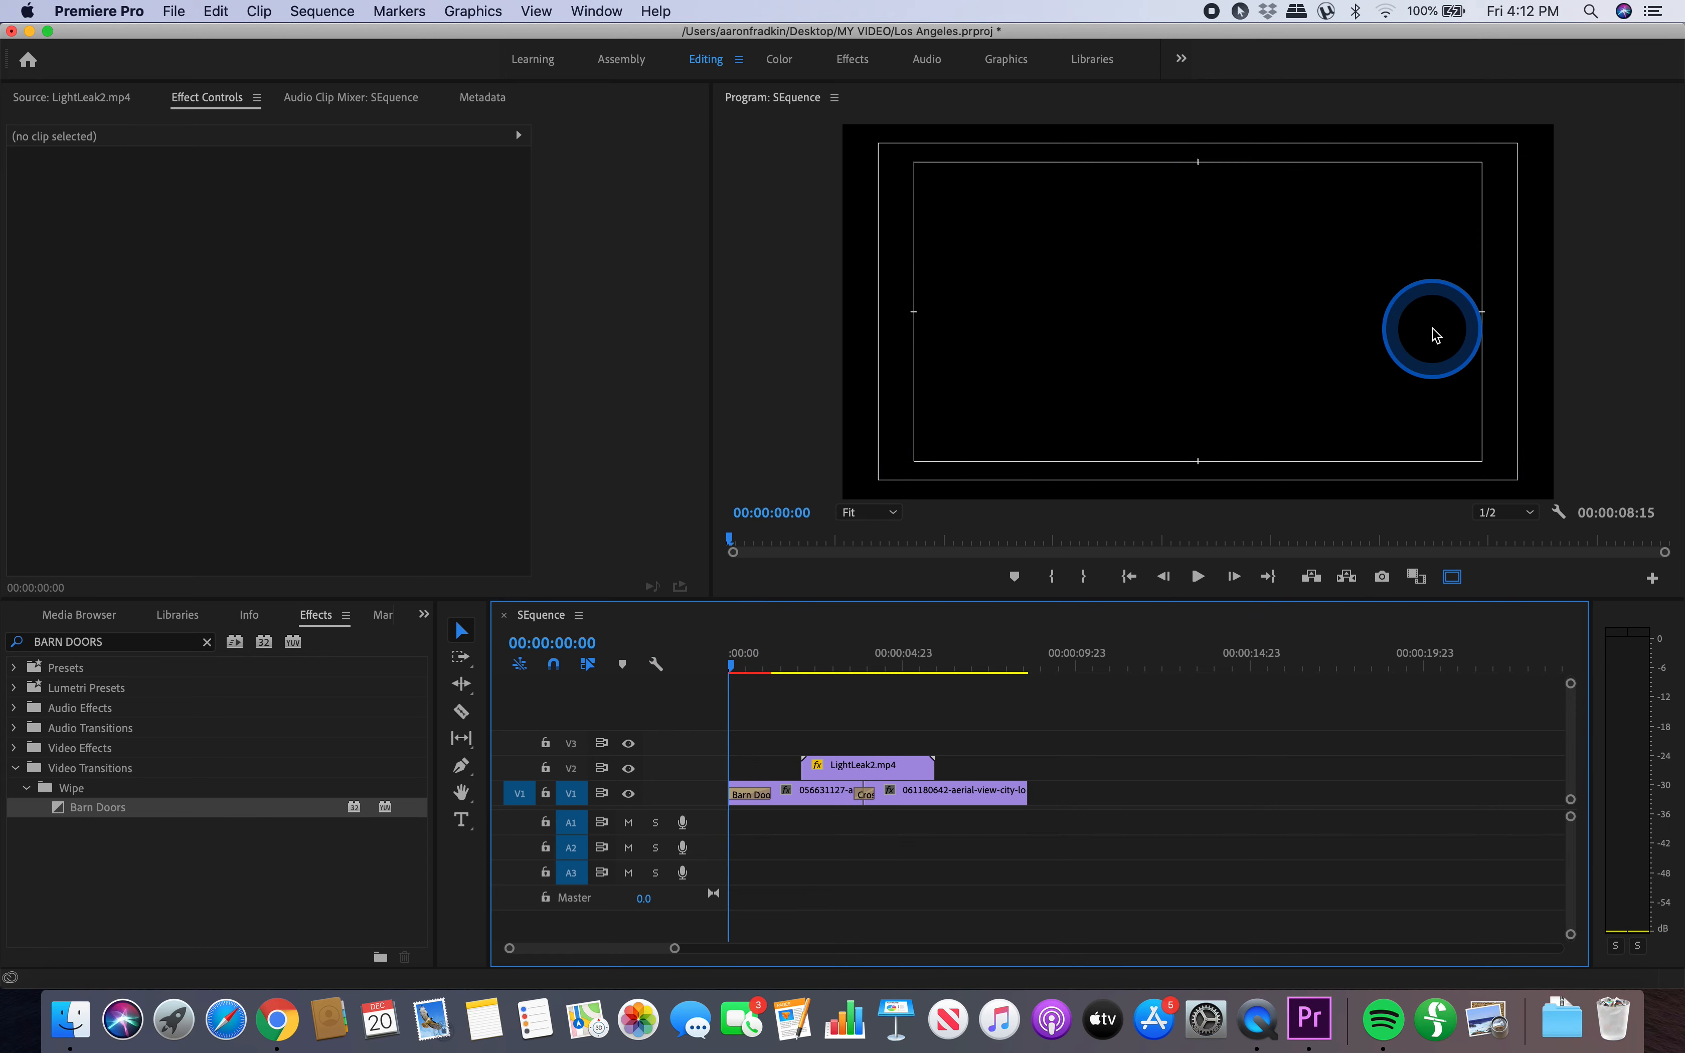
key(space)
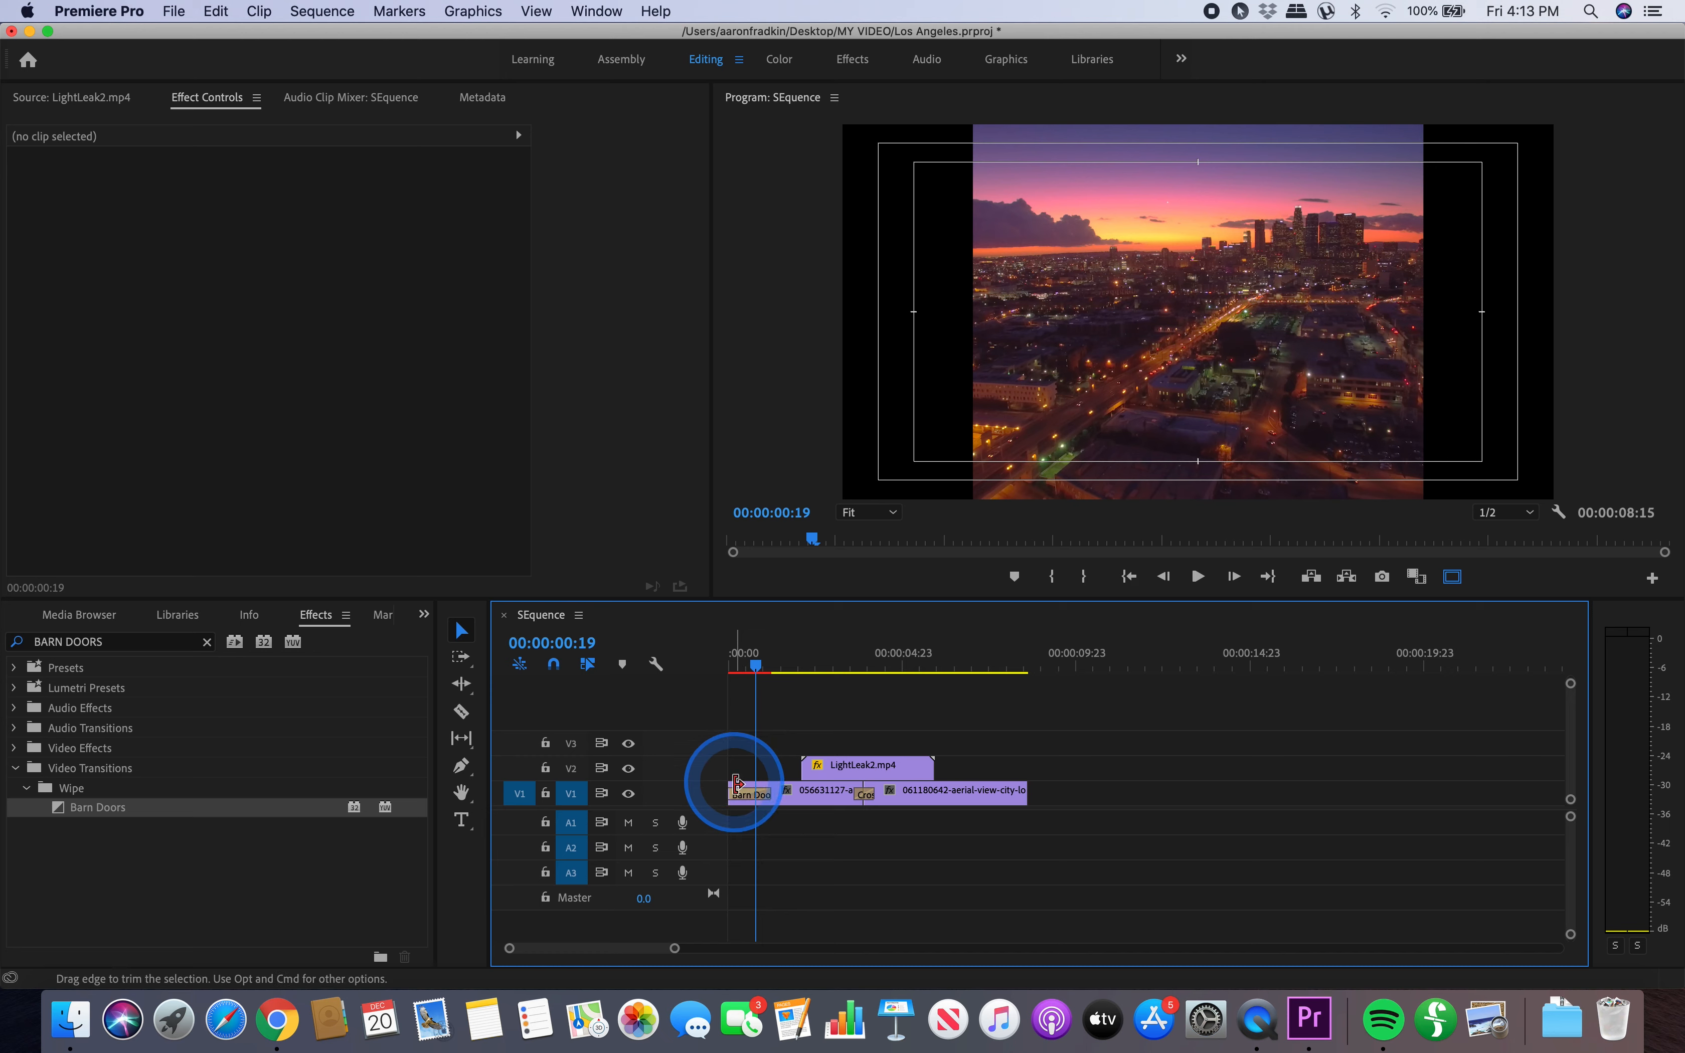
click(816, 800)
click(779, 730)
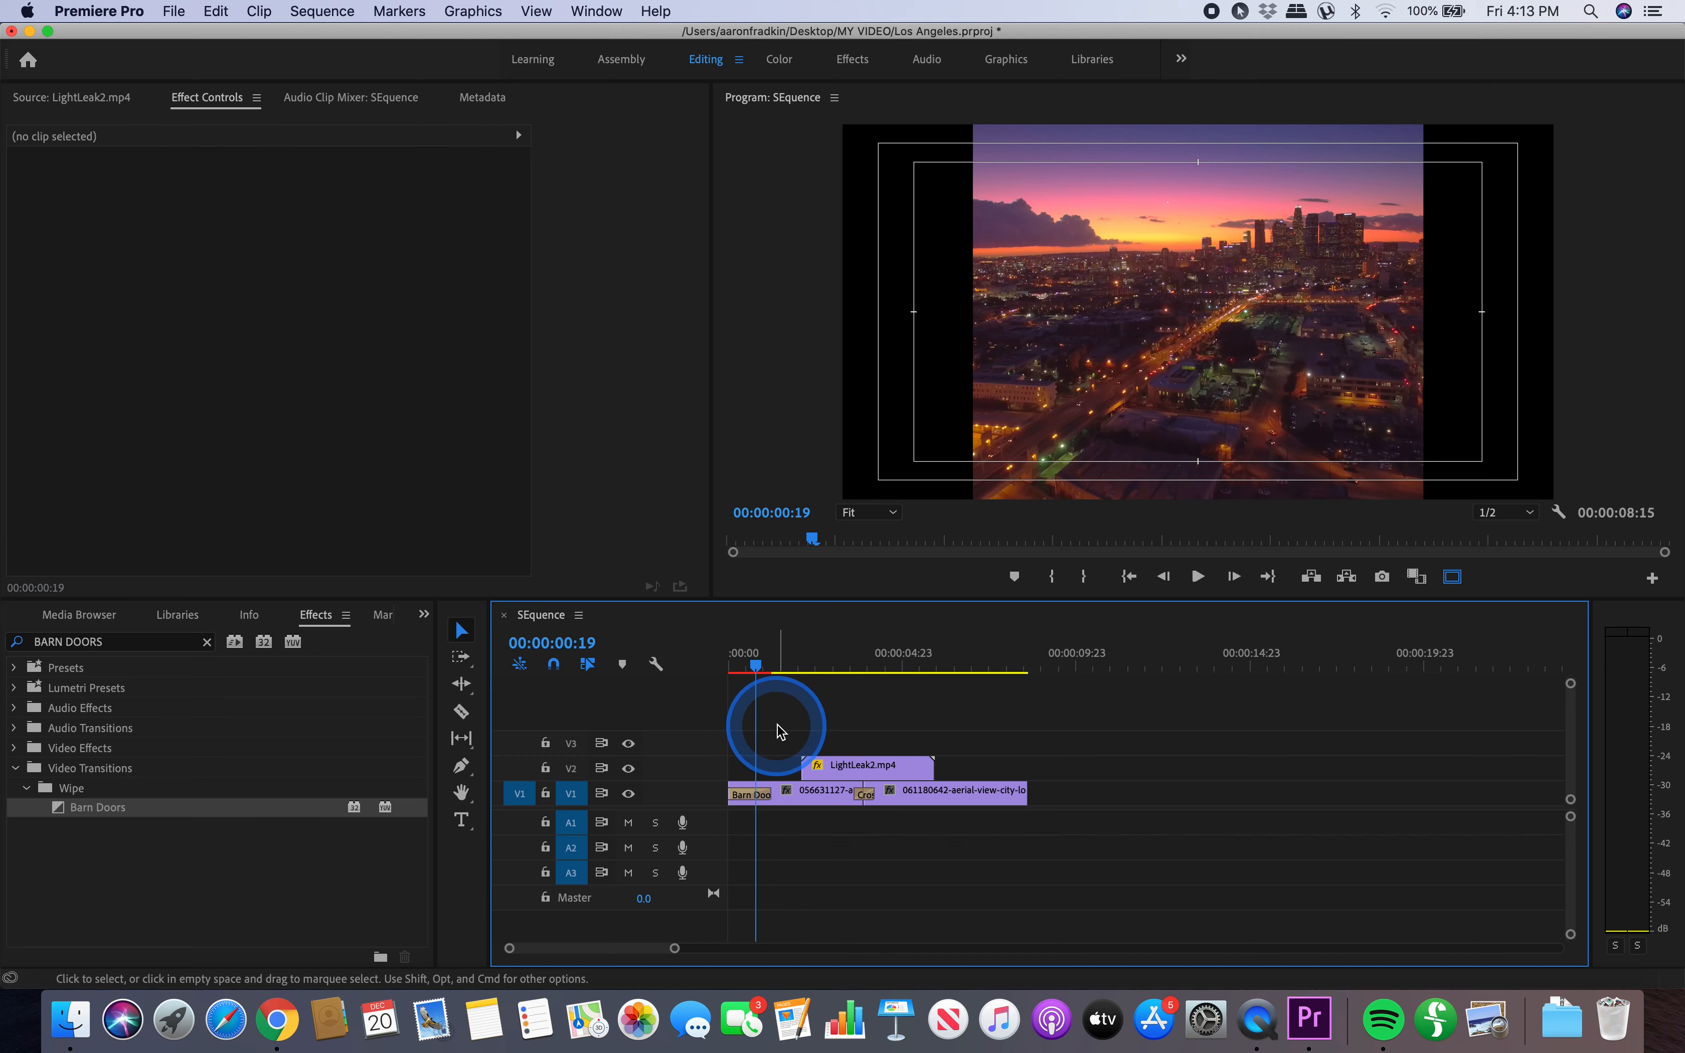
- Set the Barn Doors transition's direction to North to South and play the opening from the sequence start
click(745, 799)
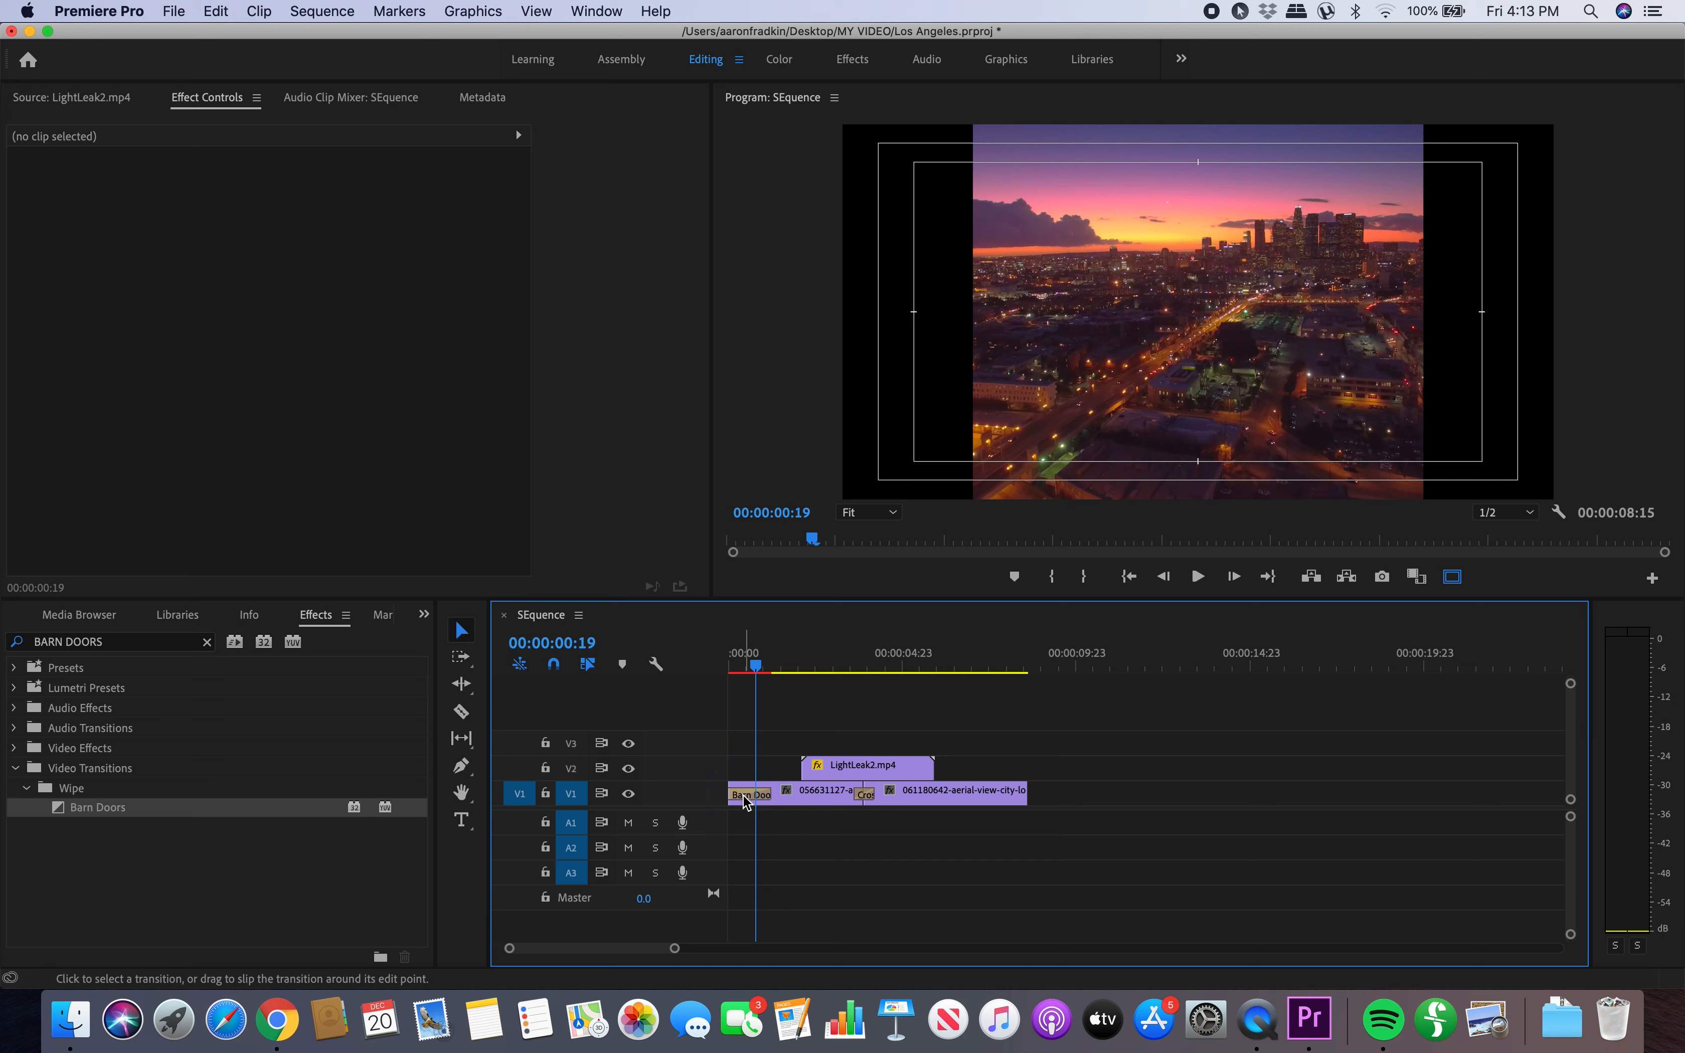
click(746, 801)
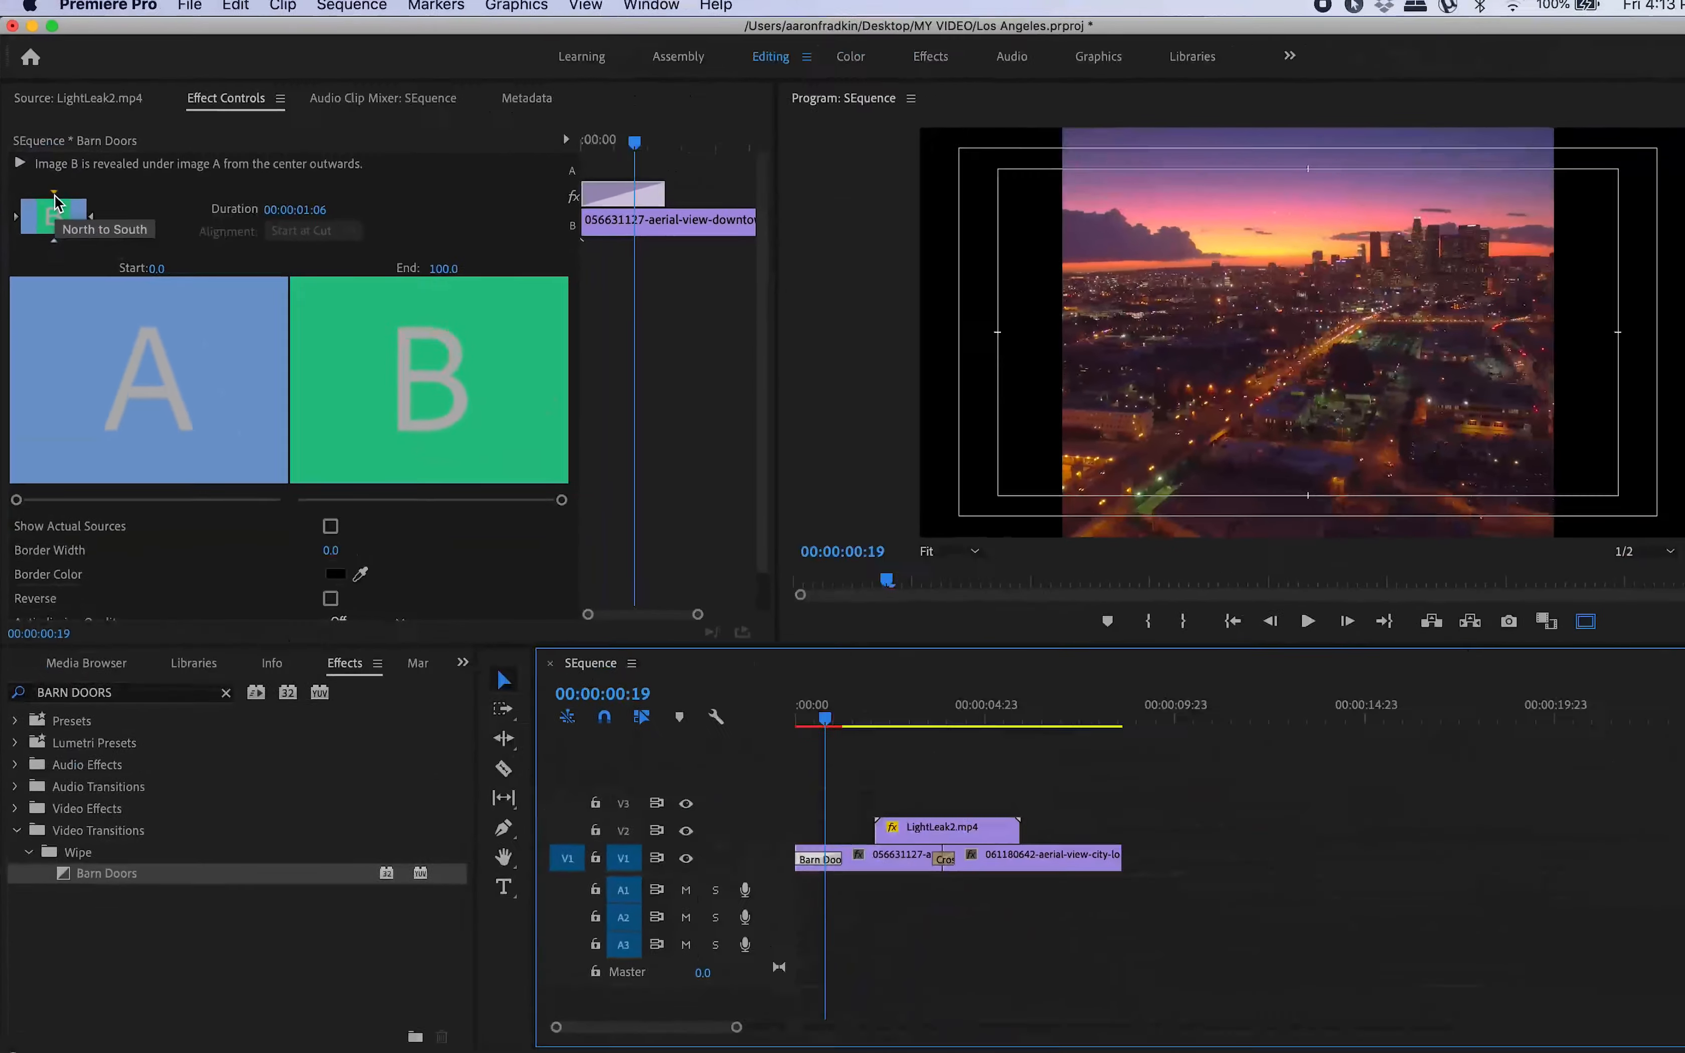
click(79, 242)
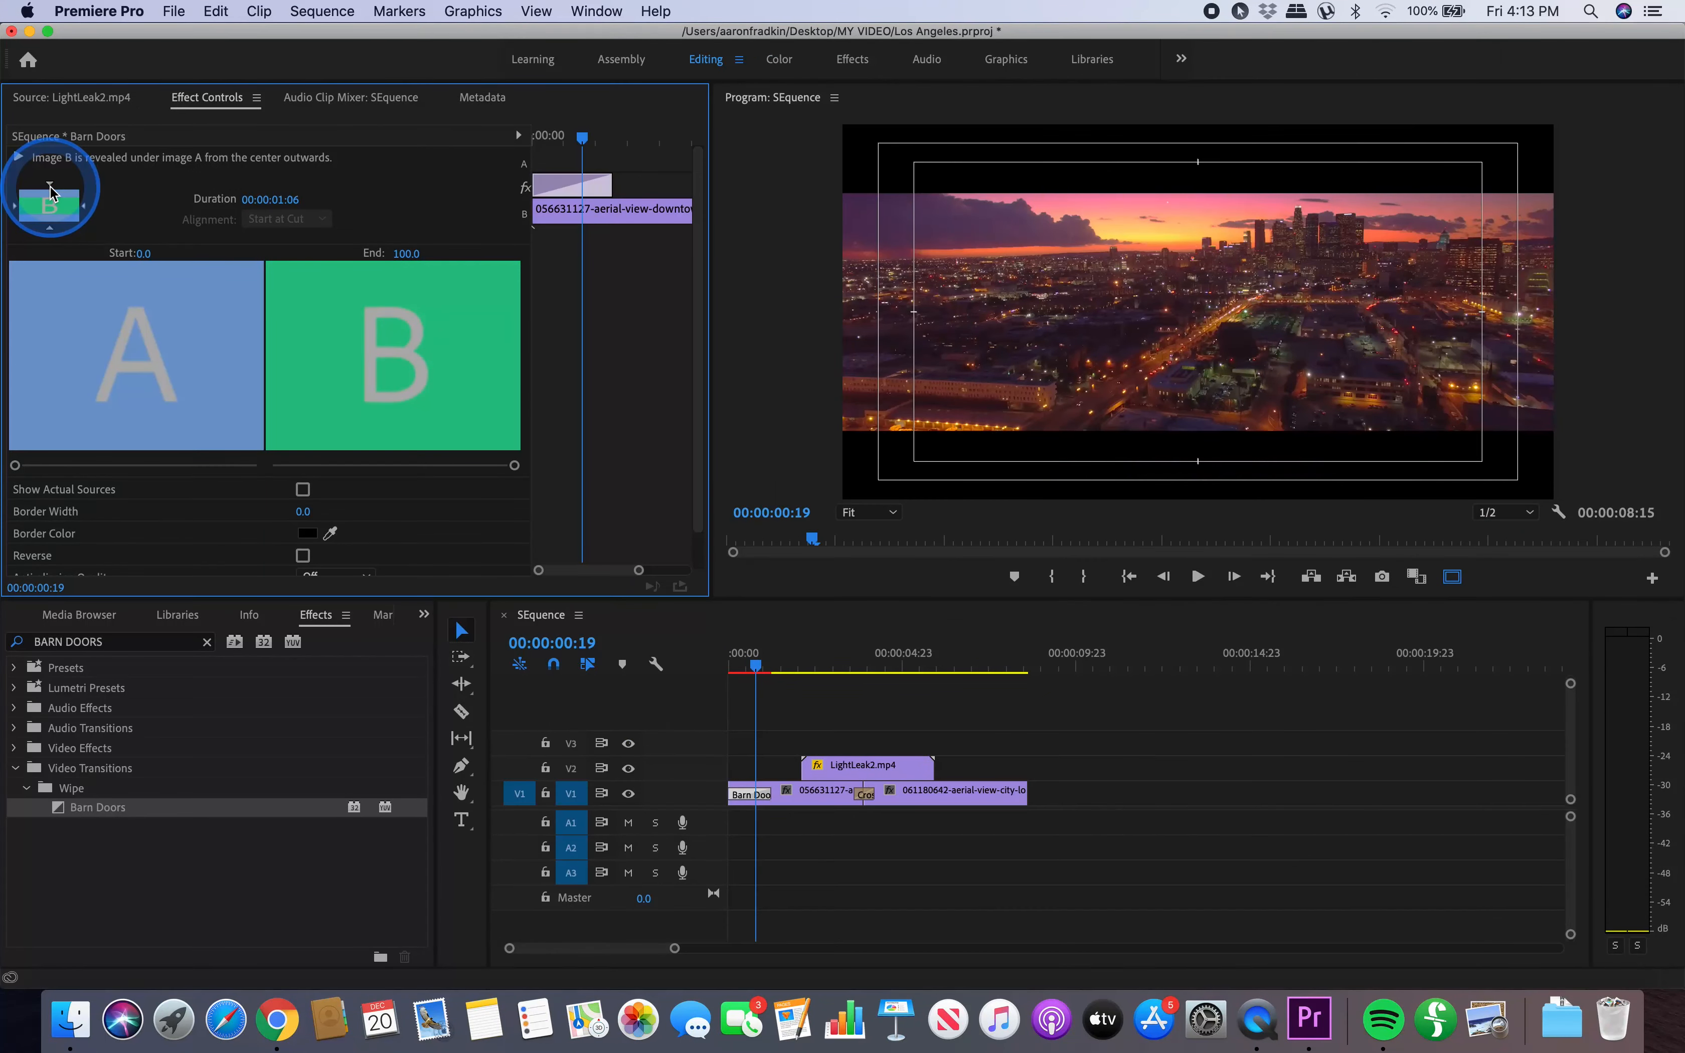
drag(747, 663, 659, 661)
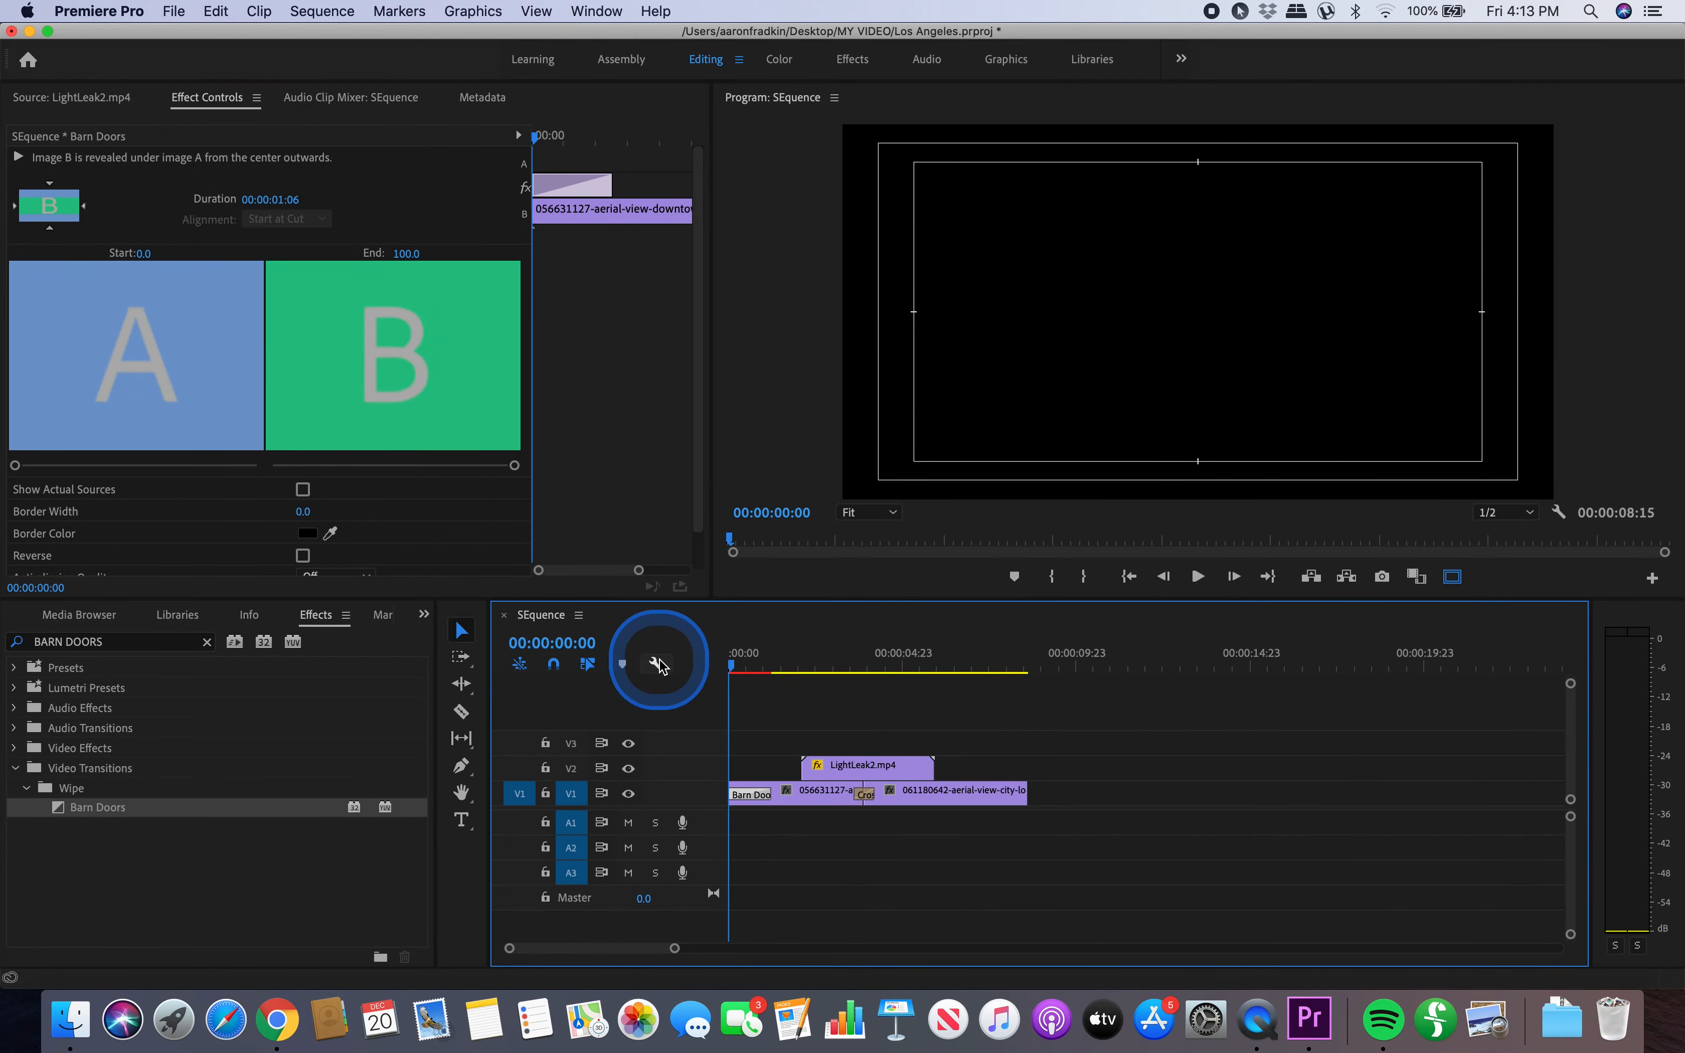
click(749, 697)
key(space)
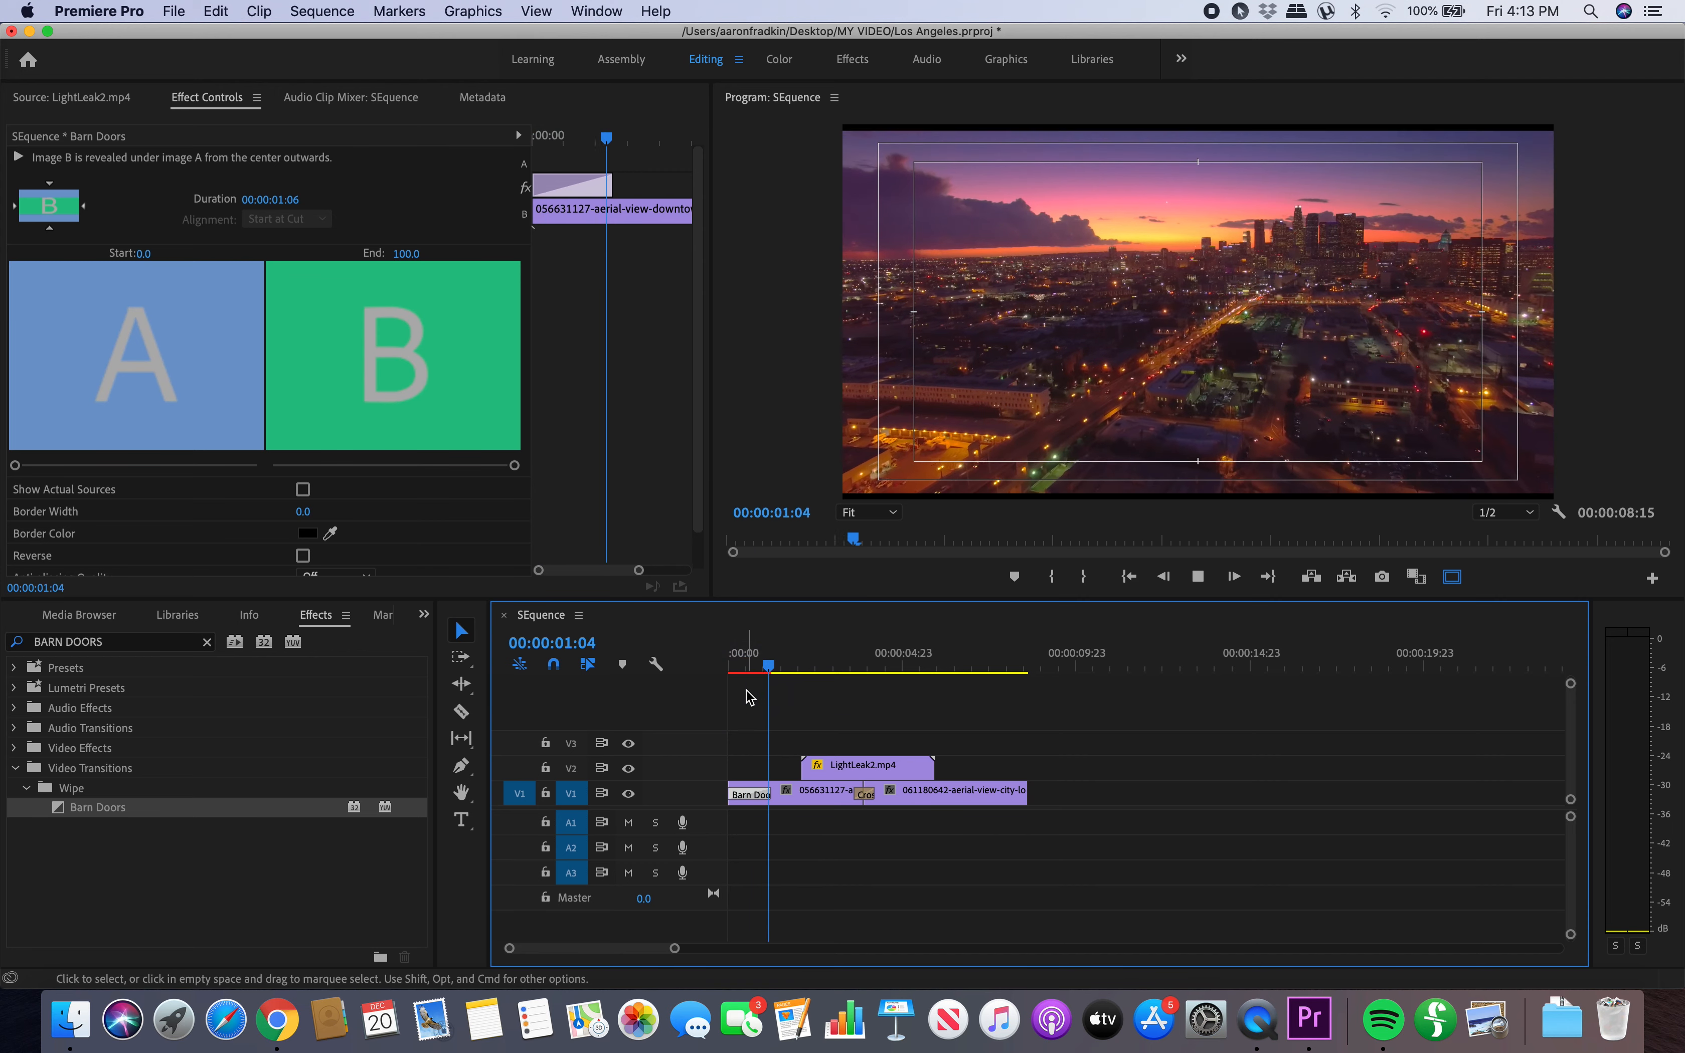
key(space)
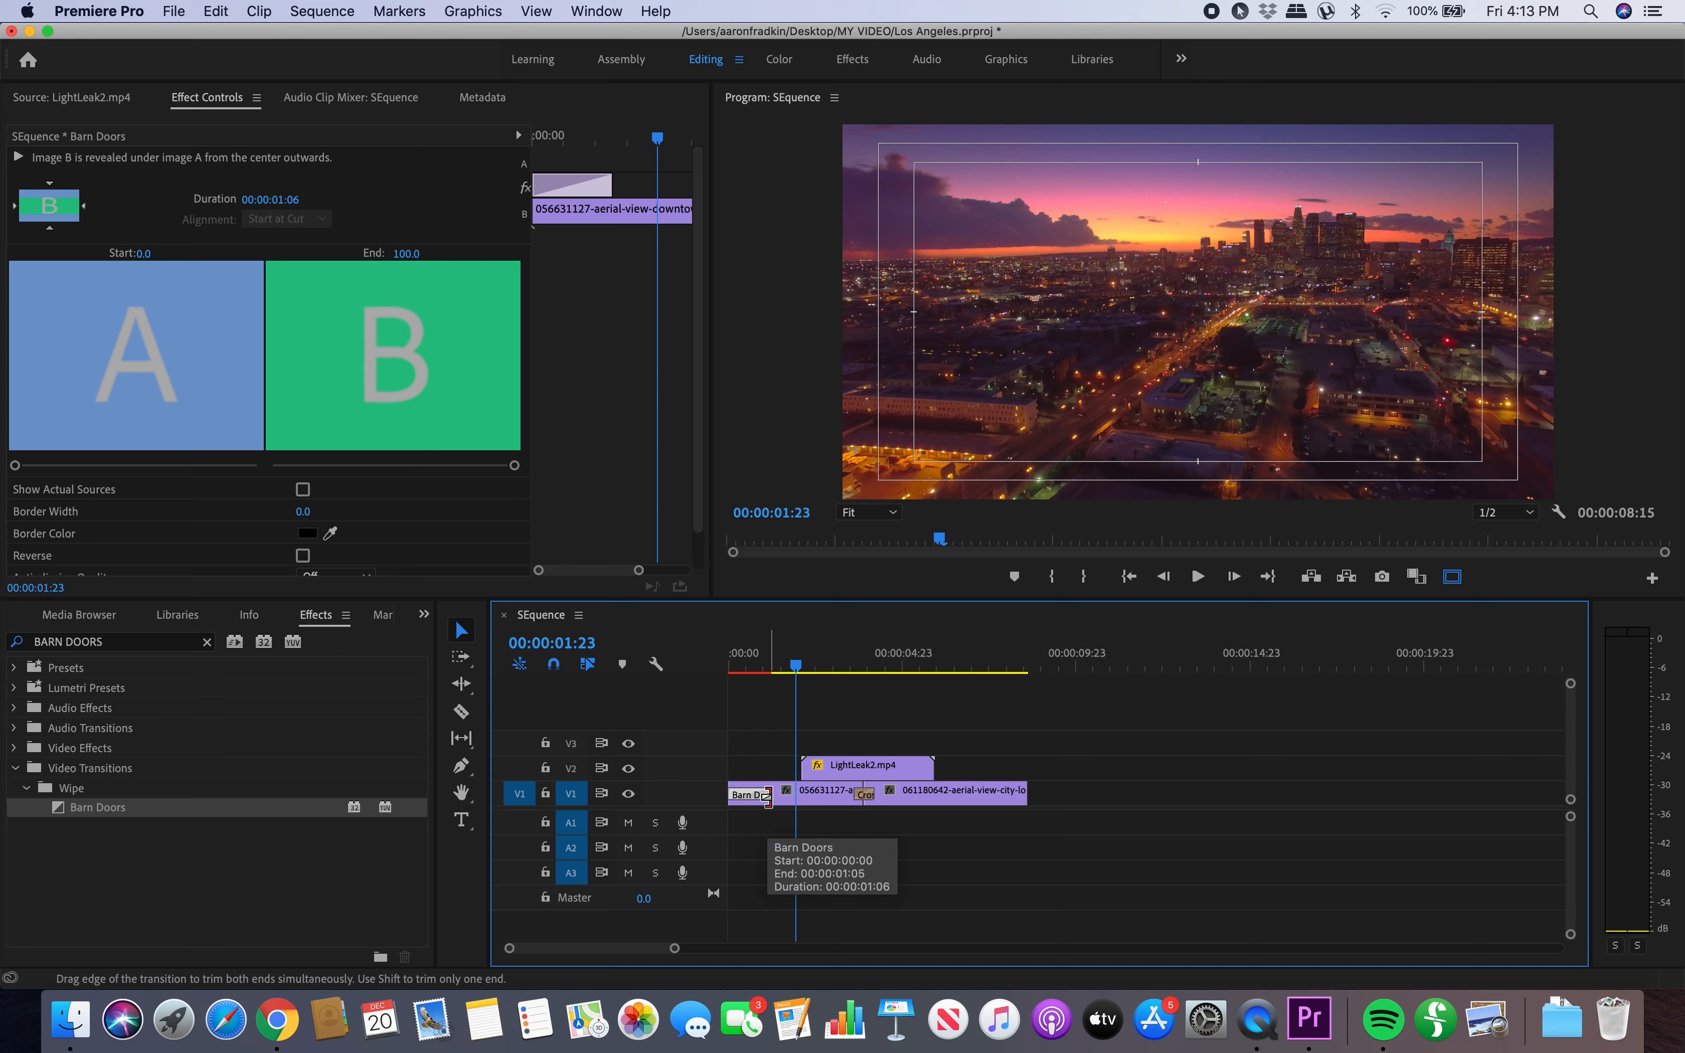
- Lengthen the Barn Doors transition to 00:00:02:07 and play the sequence from the start
drag(767, 796, 794, 801)
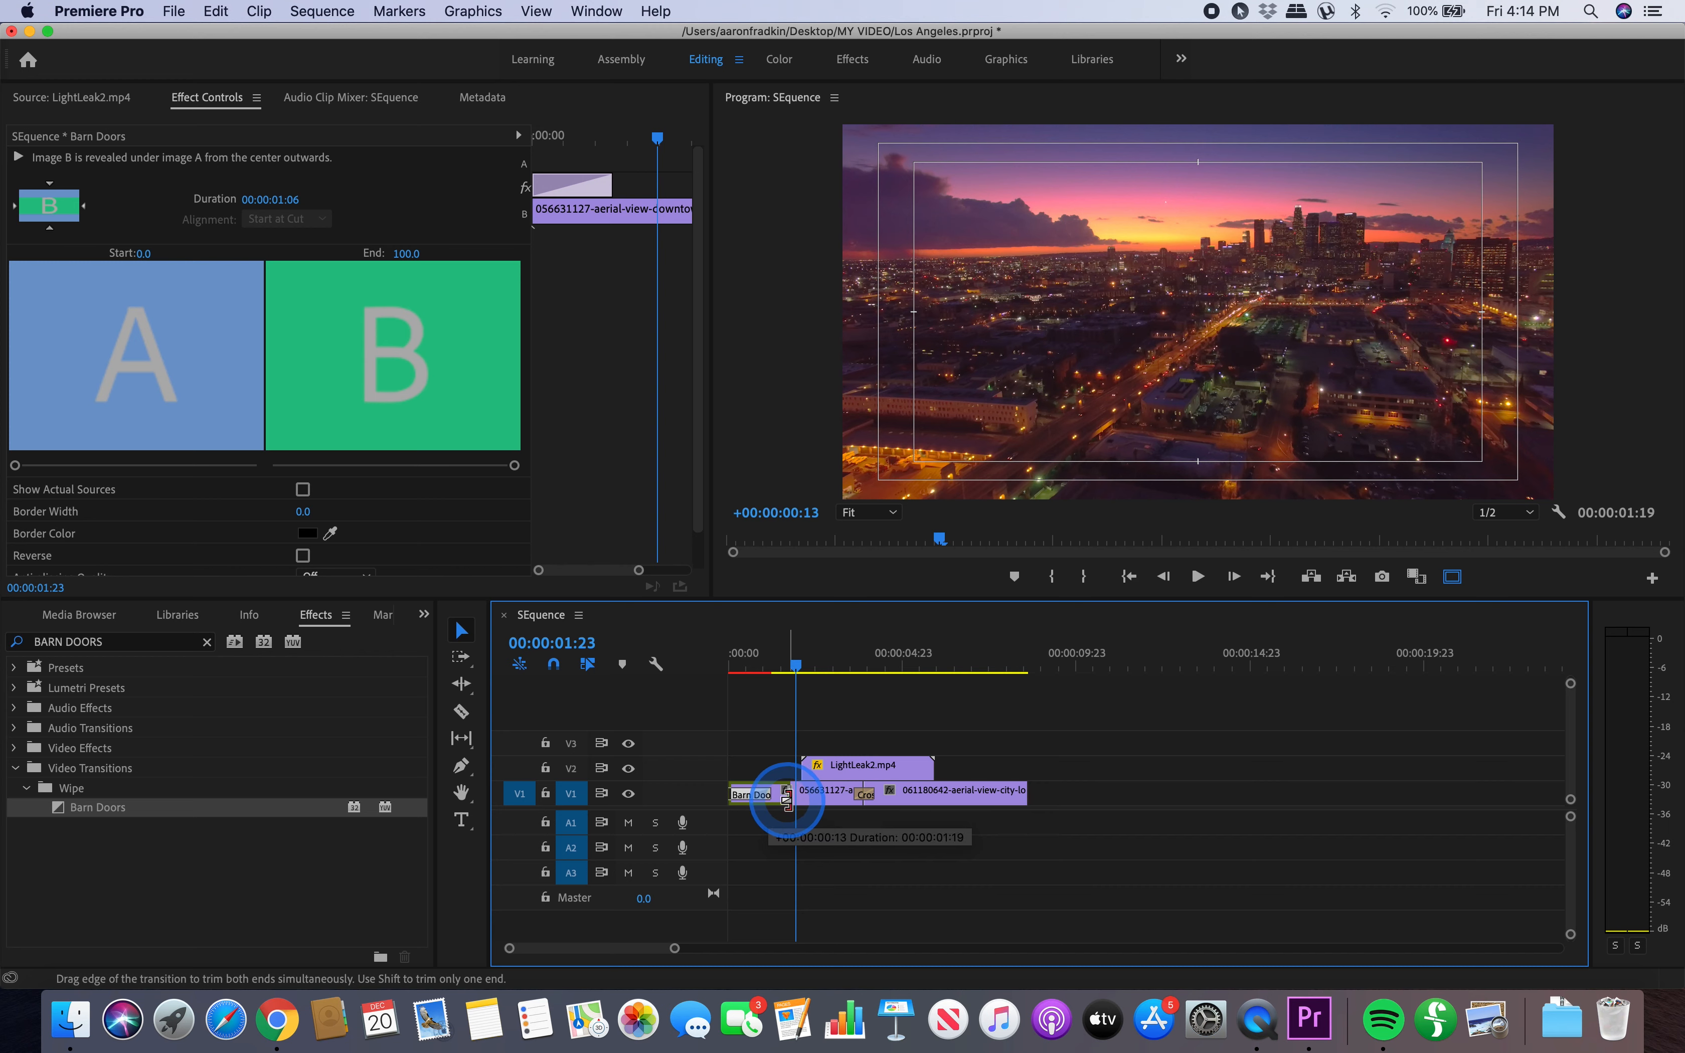
drag(803, 801, 803, 801)
click(751, 664)
key(Home)
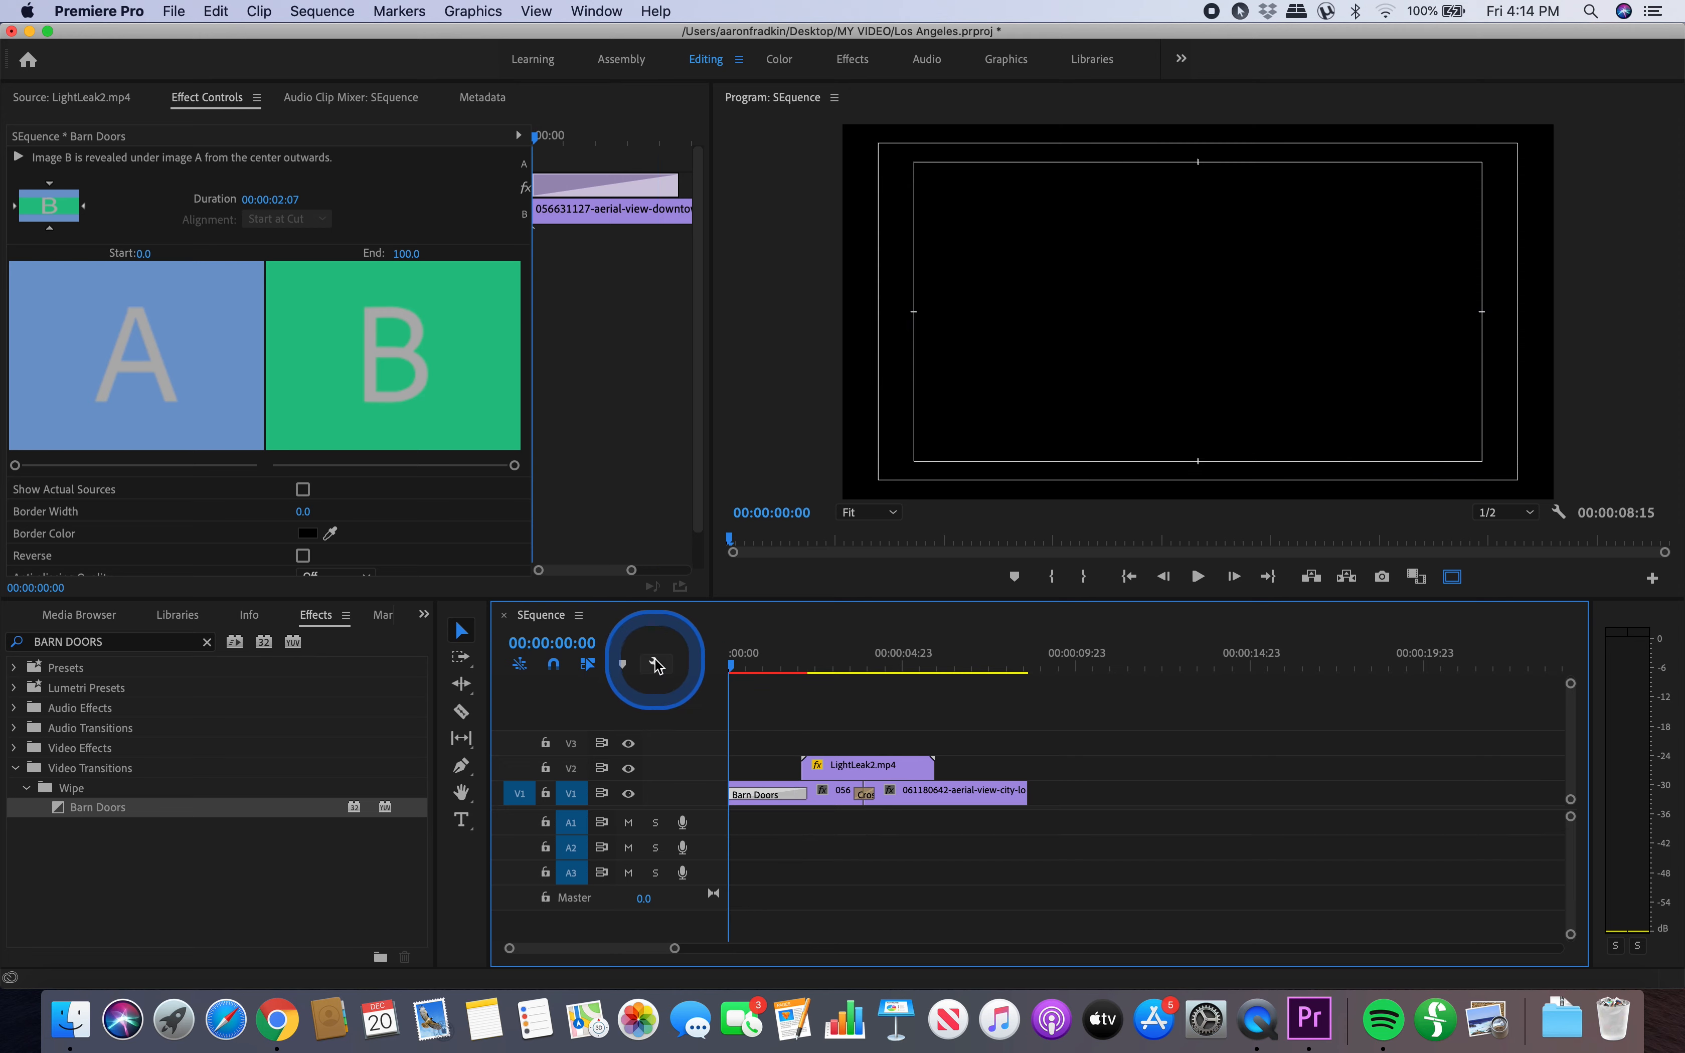
key(space)
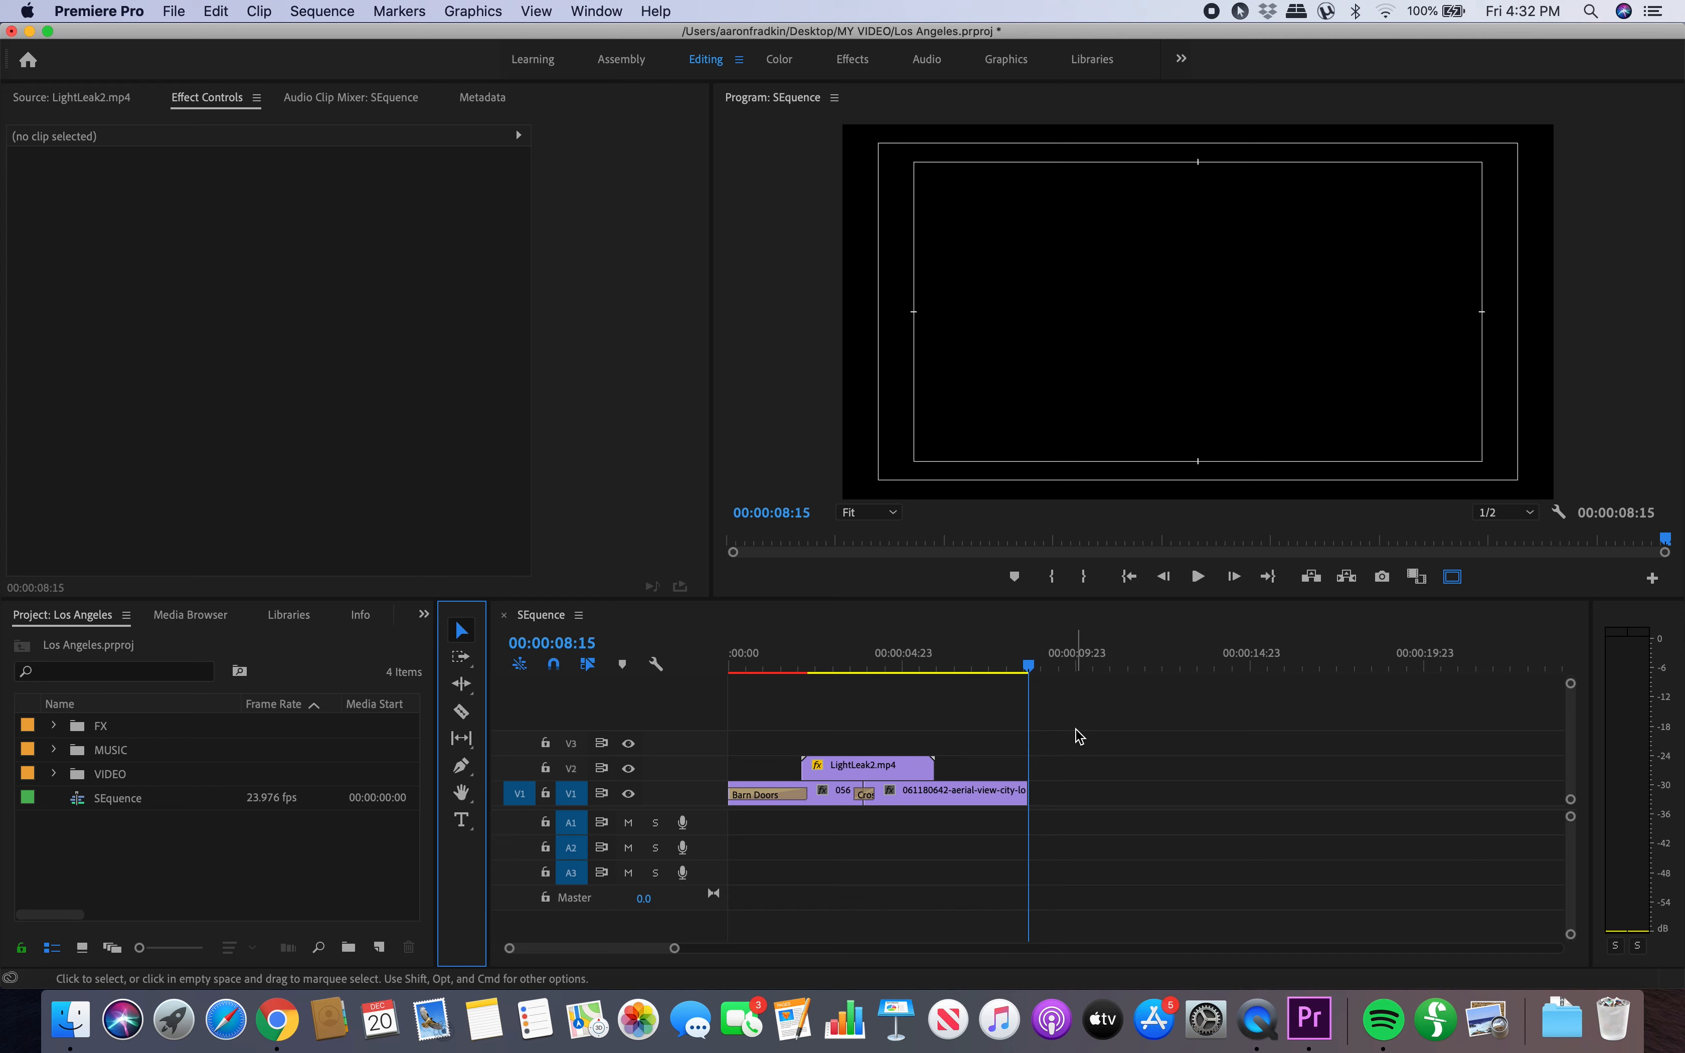
- Create a text title reading LOS ANGELES at the end of the last V1 clip, at 00:00:08:15
click(462, 820)
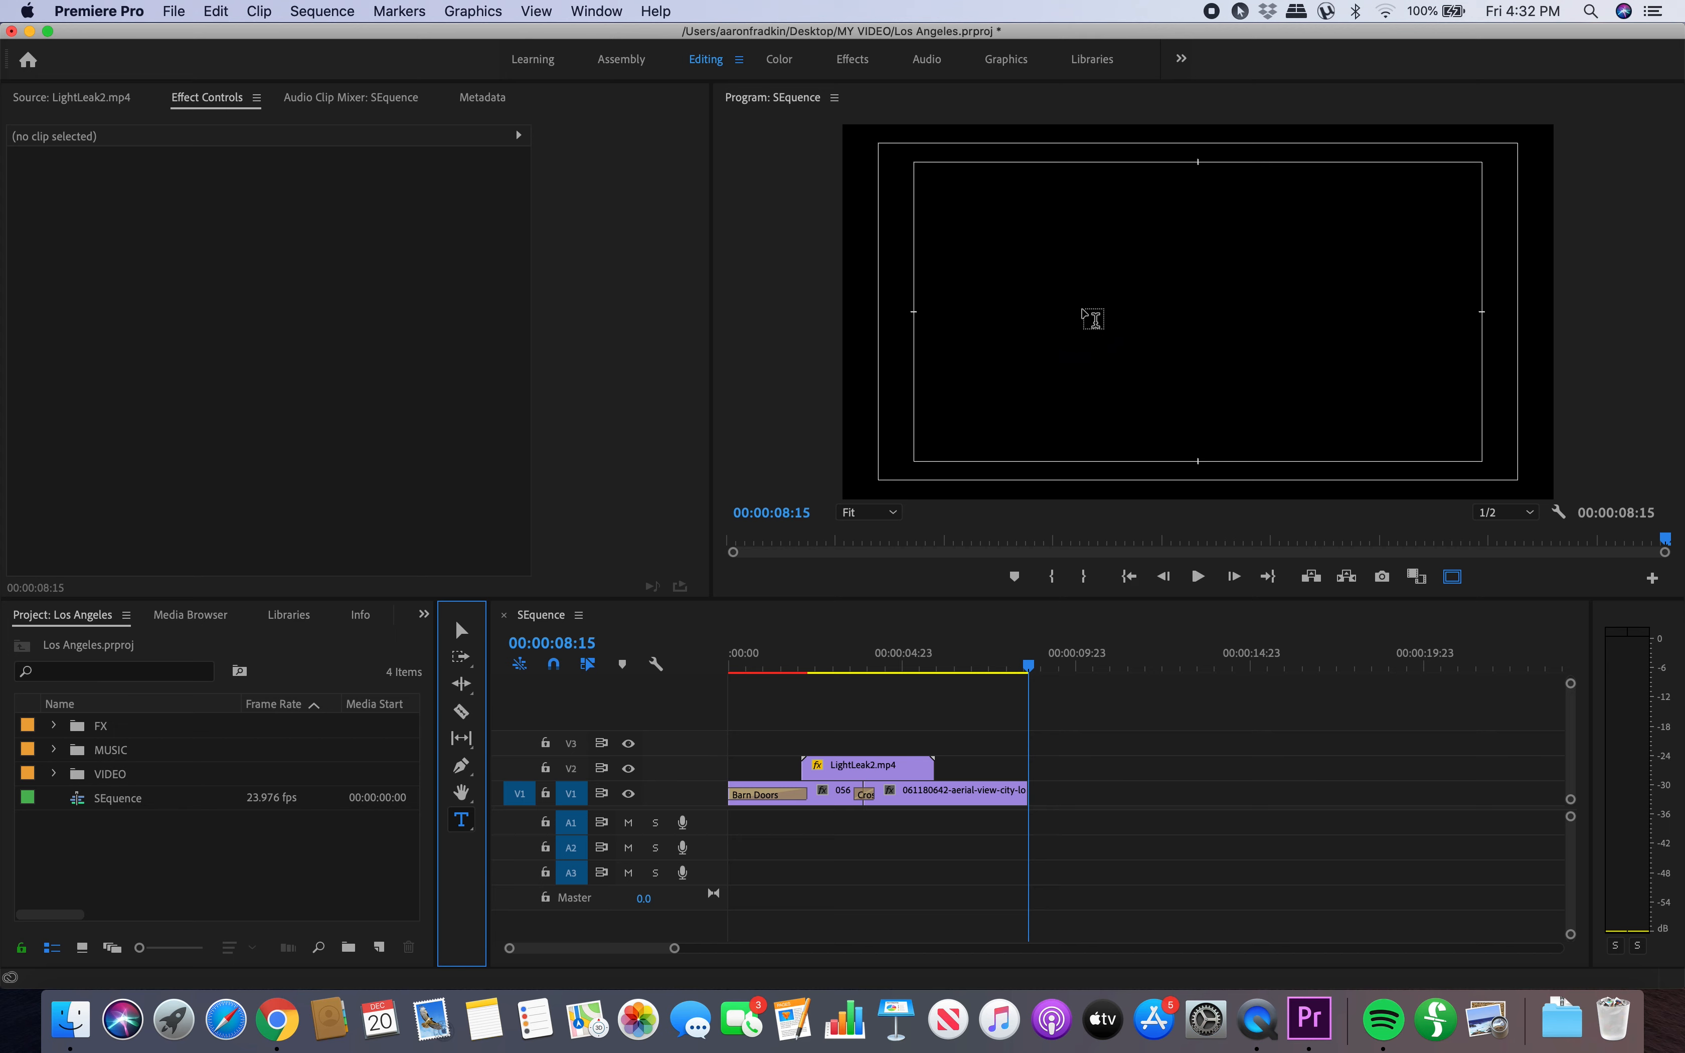
click(1083, 310)
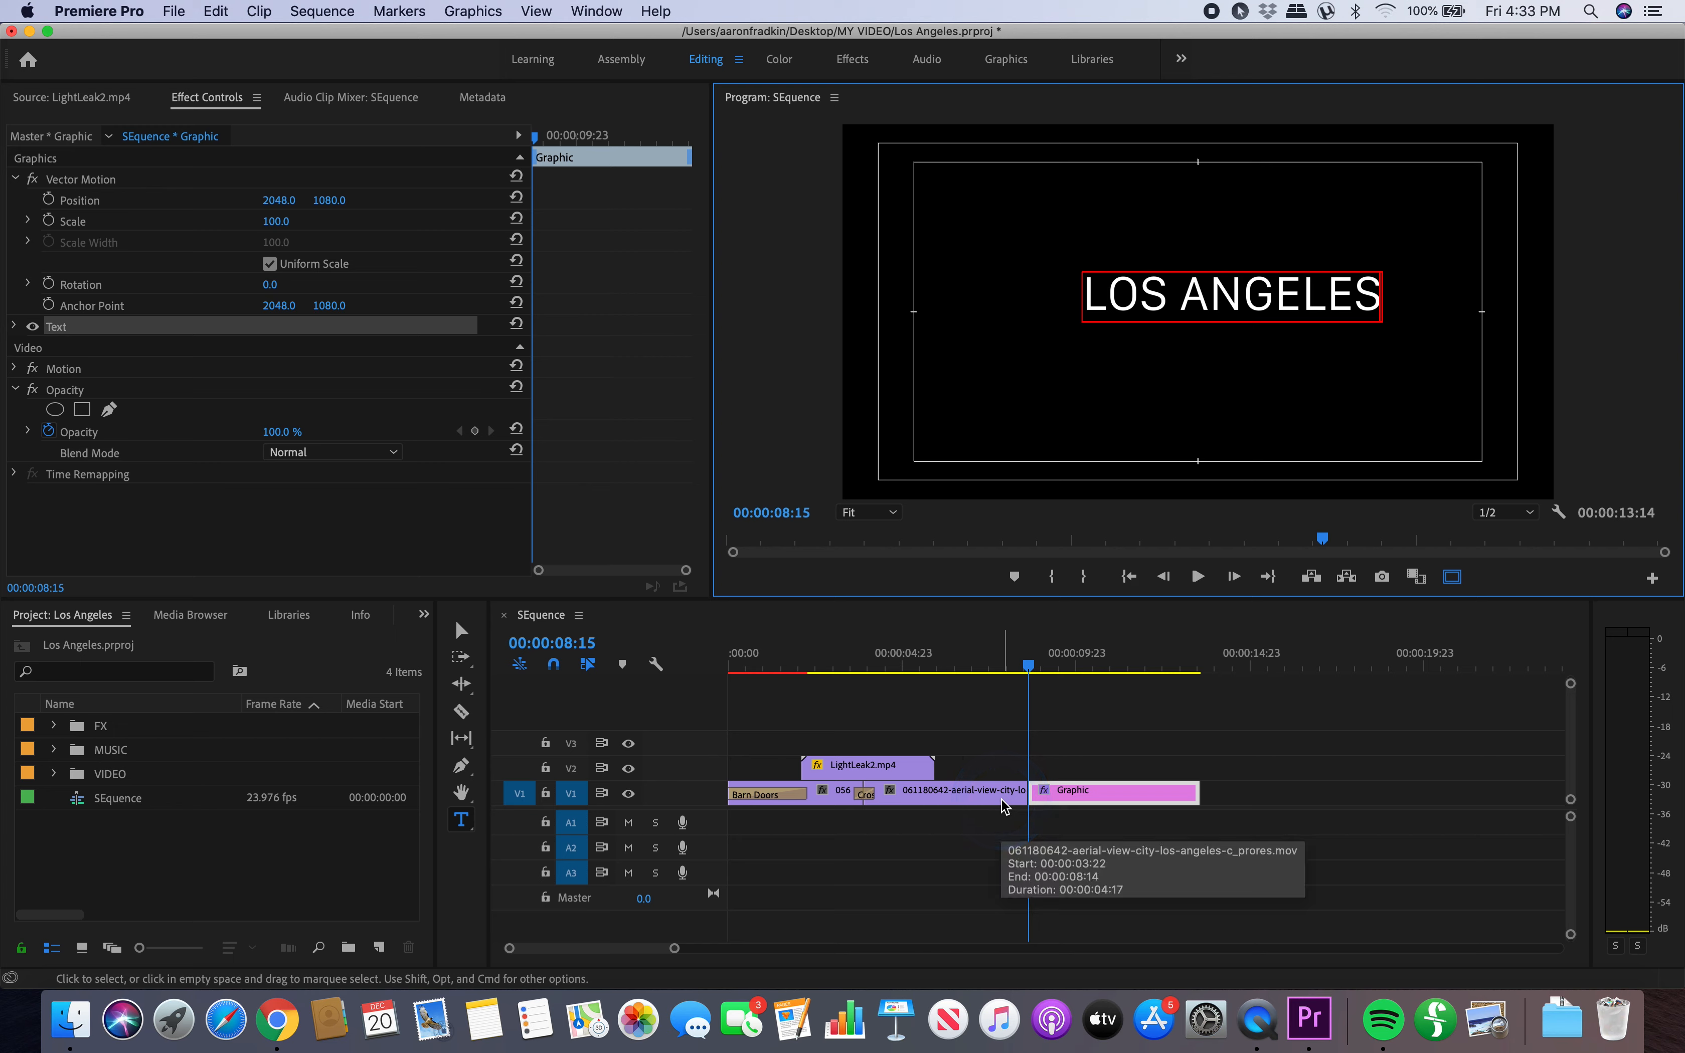
click(1108, 794)
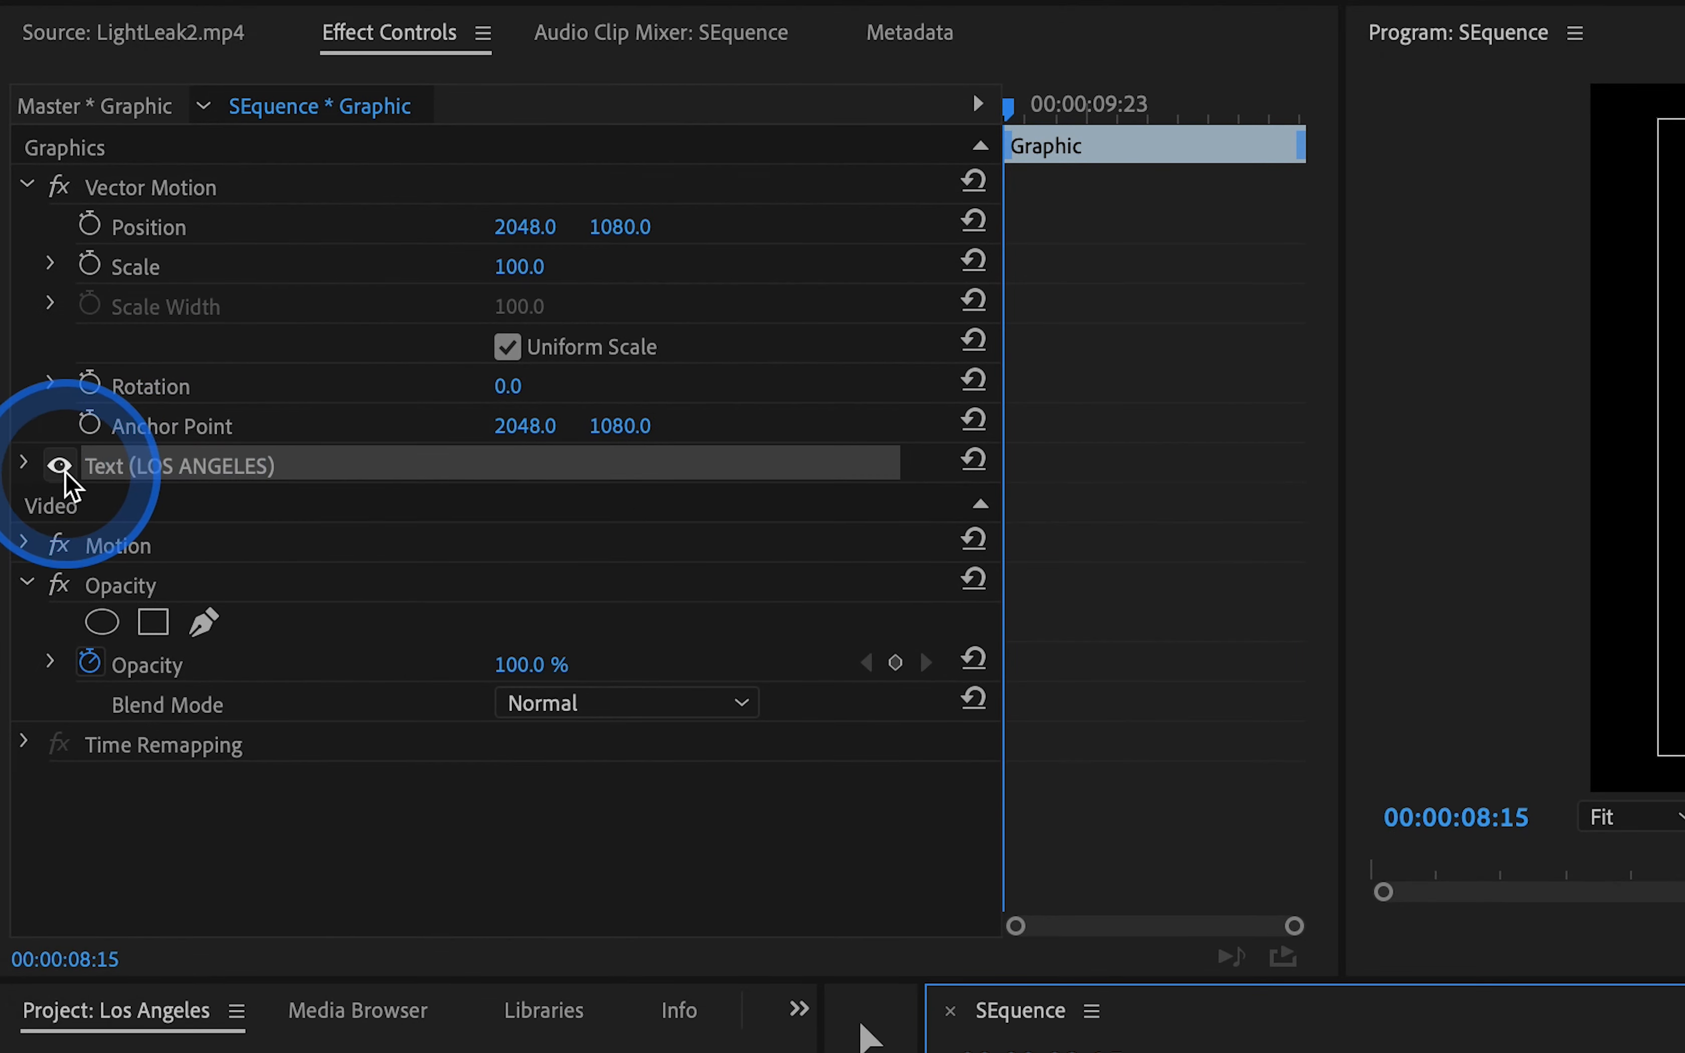
- Set the LOS ANGELES title's font to Helvetica Light and its size to 348
click(25, 464)
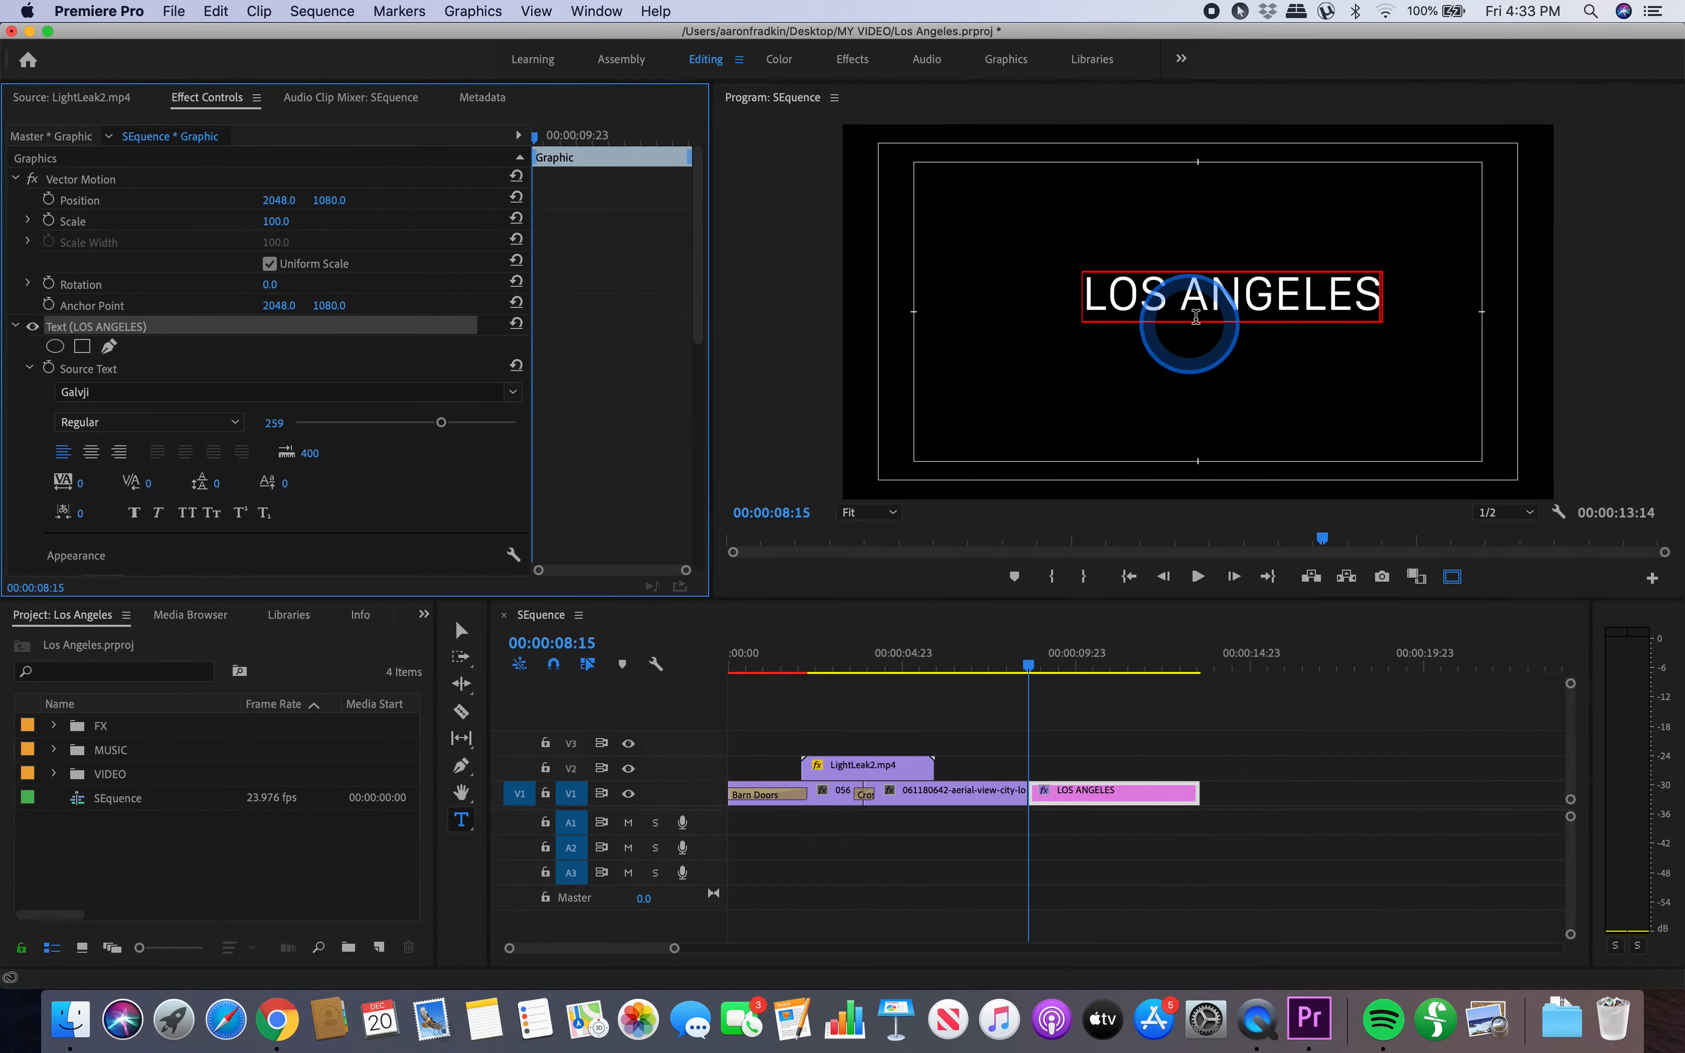
triple_click(1246, 303)
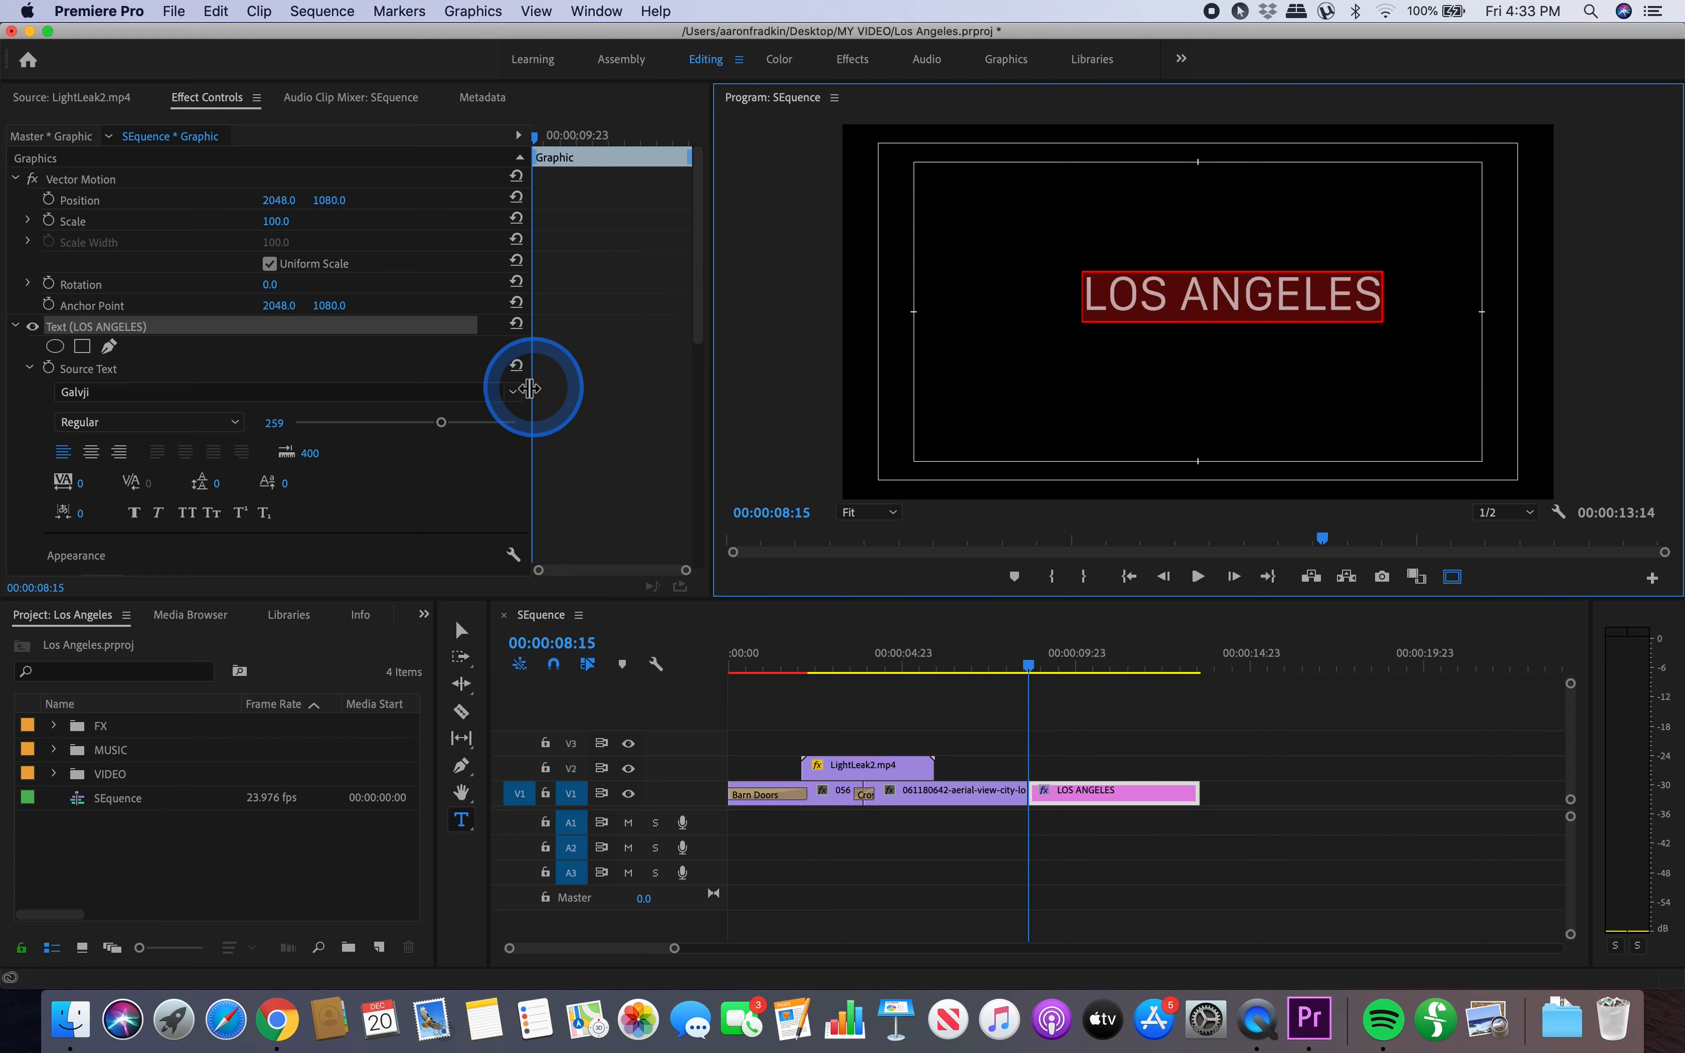
click(514, 394)
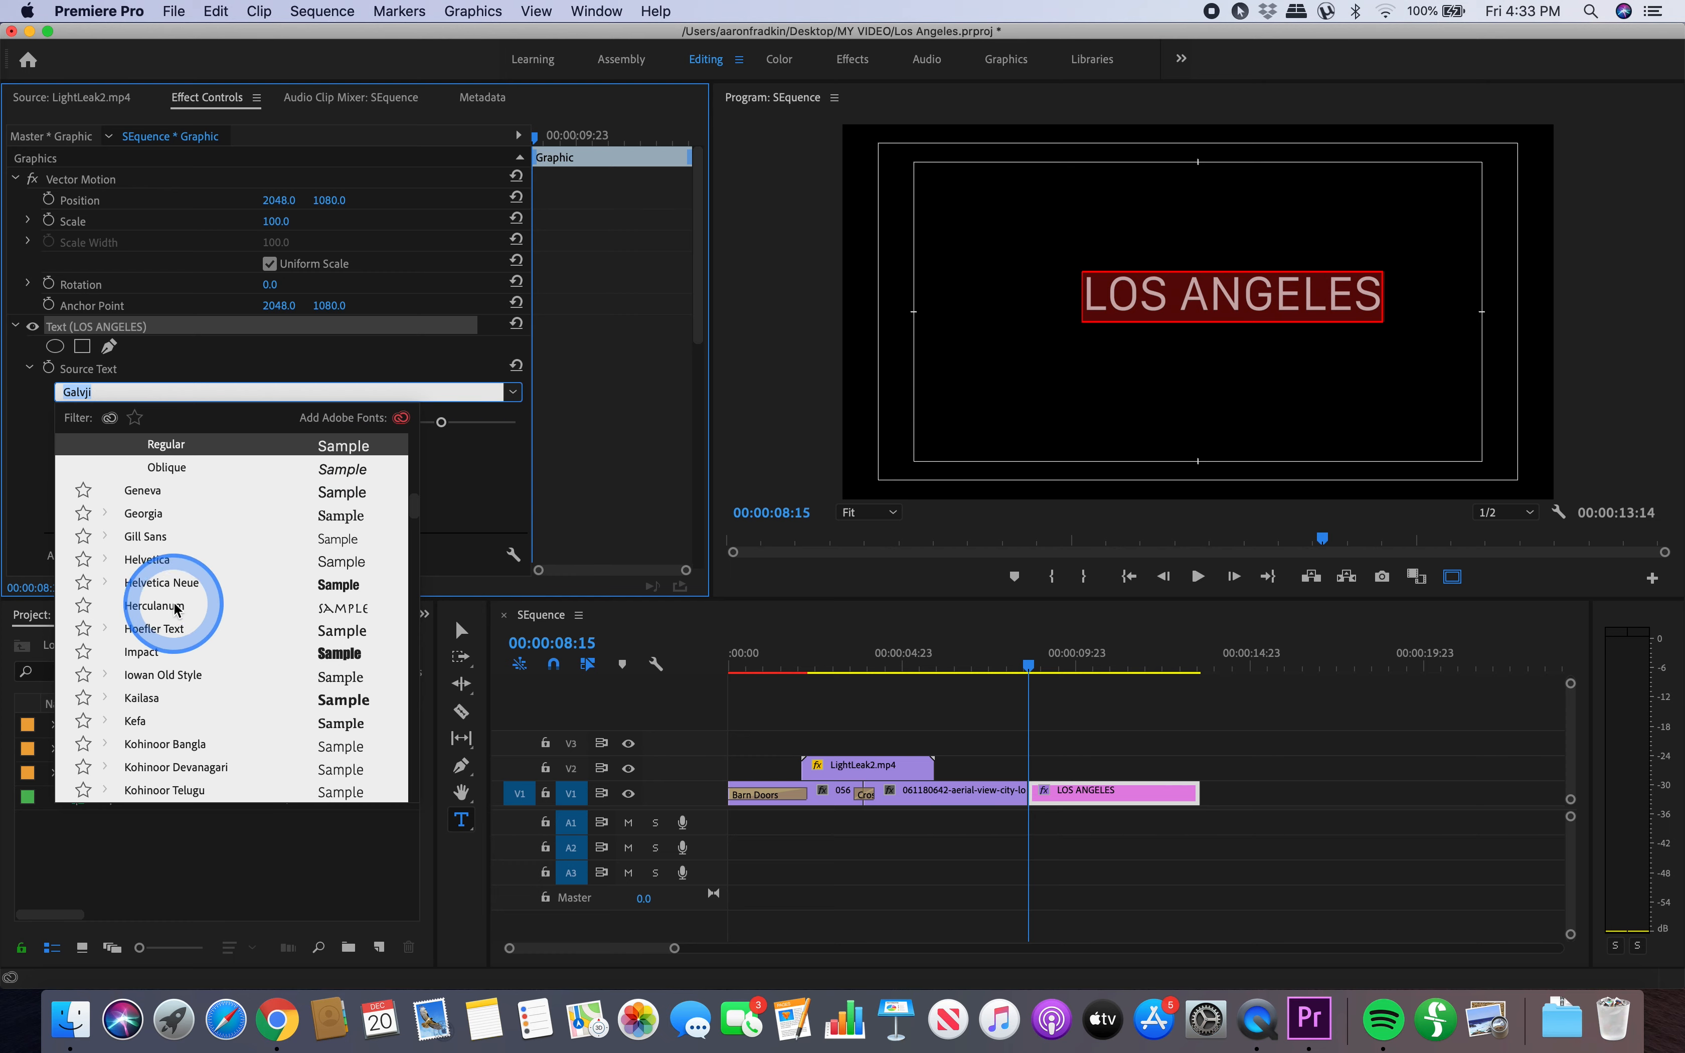
click(147, 560)
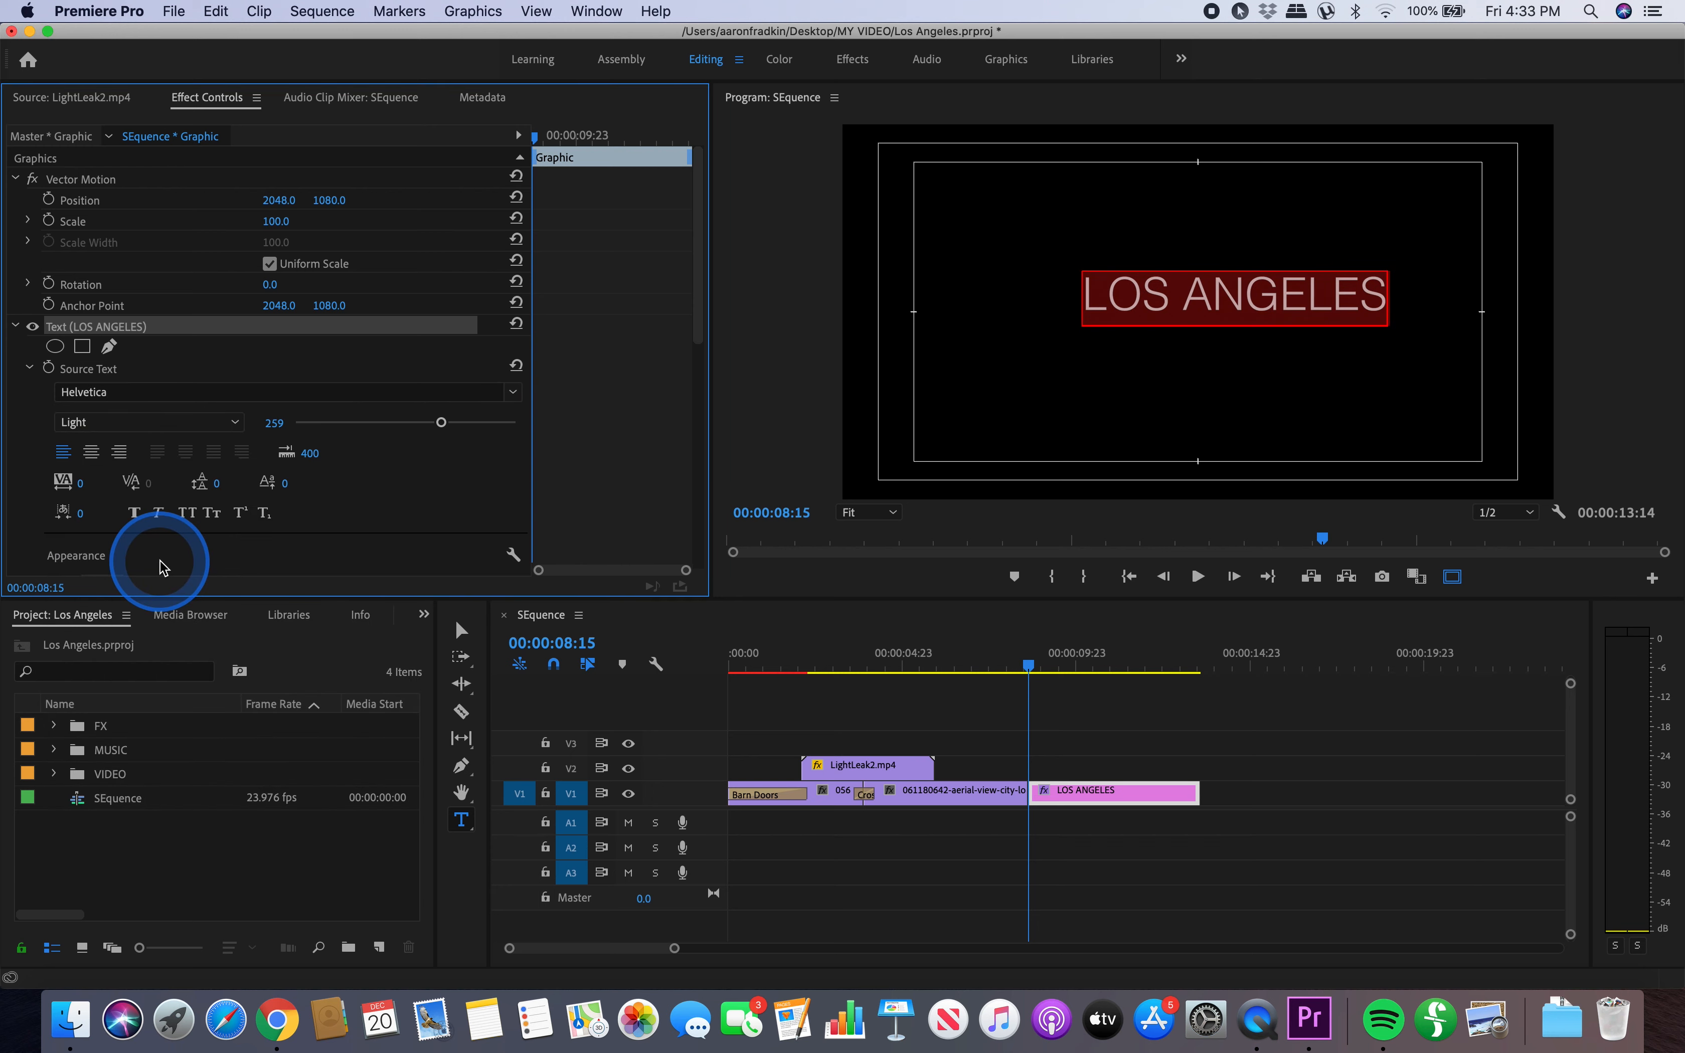
drag(441, 424, 490, 426)
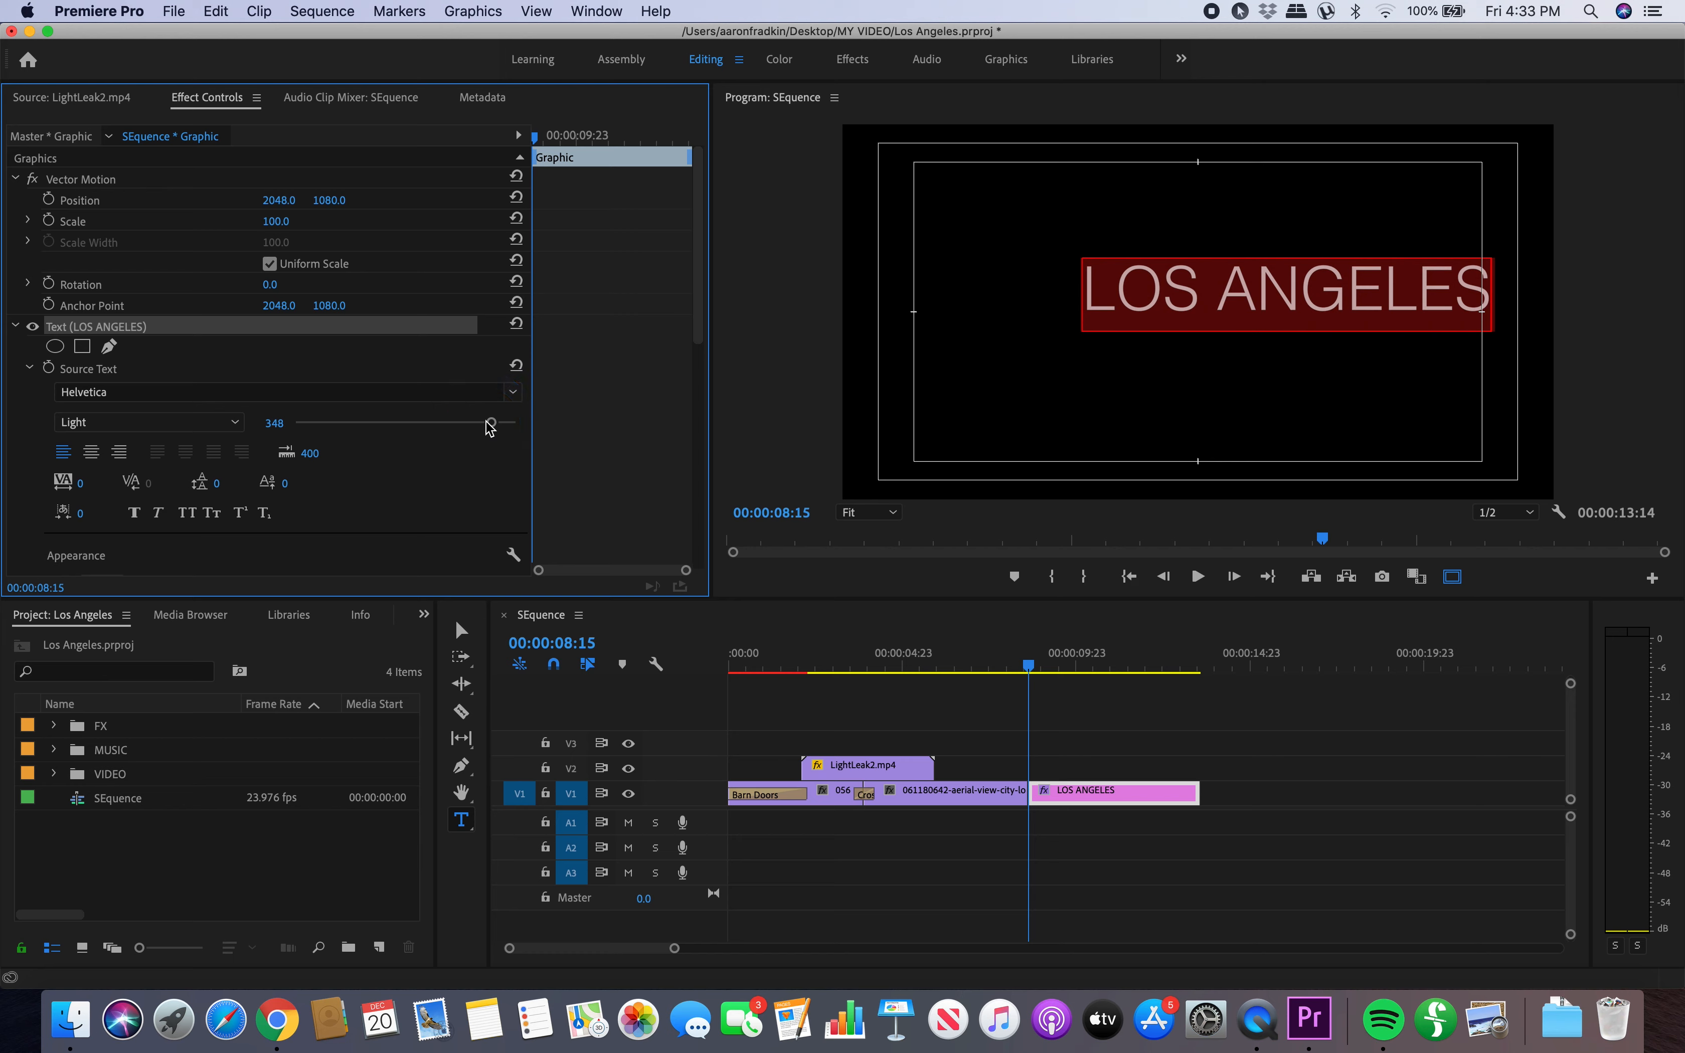
- Set the LOS ANGELES title's tracking to 244 and return to the Selection tool
drag(79, 489, 248, 488)
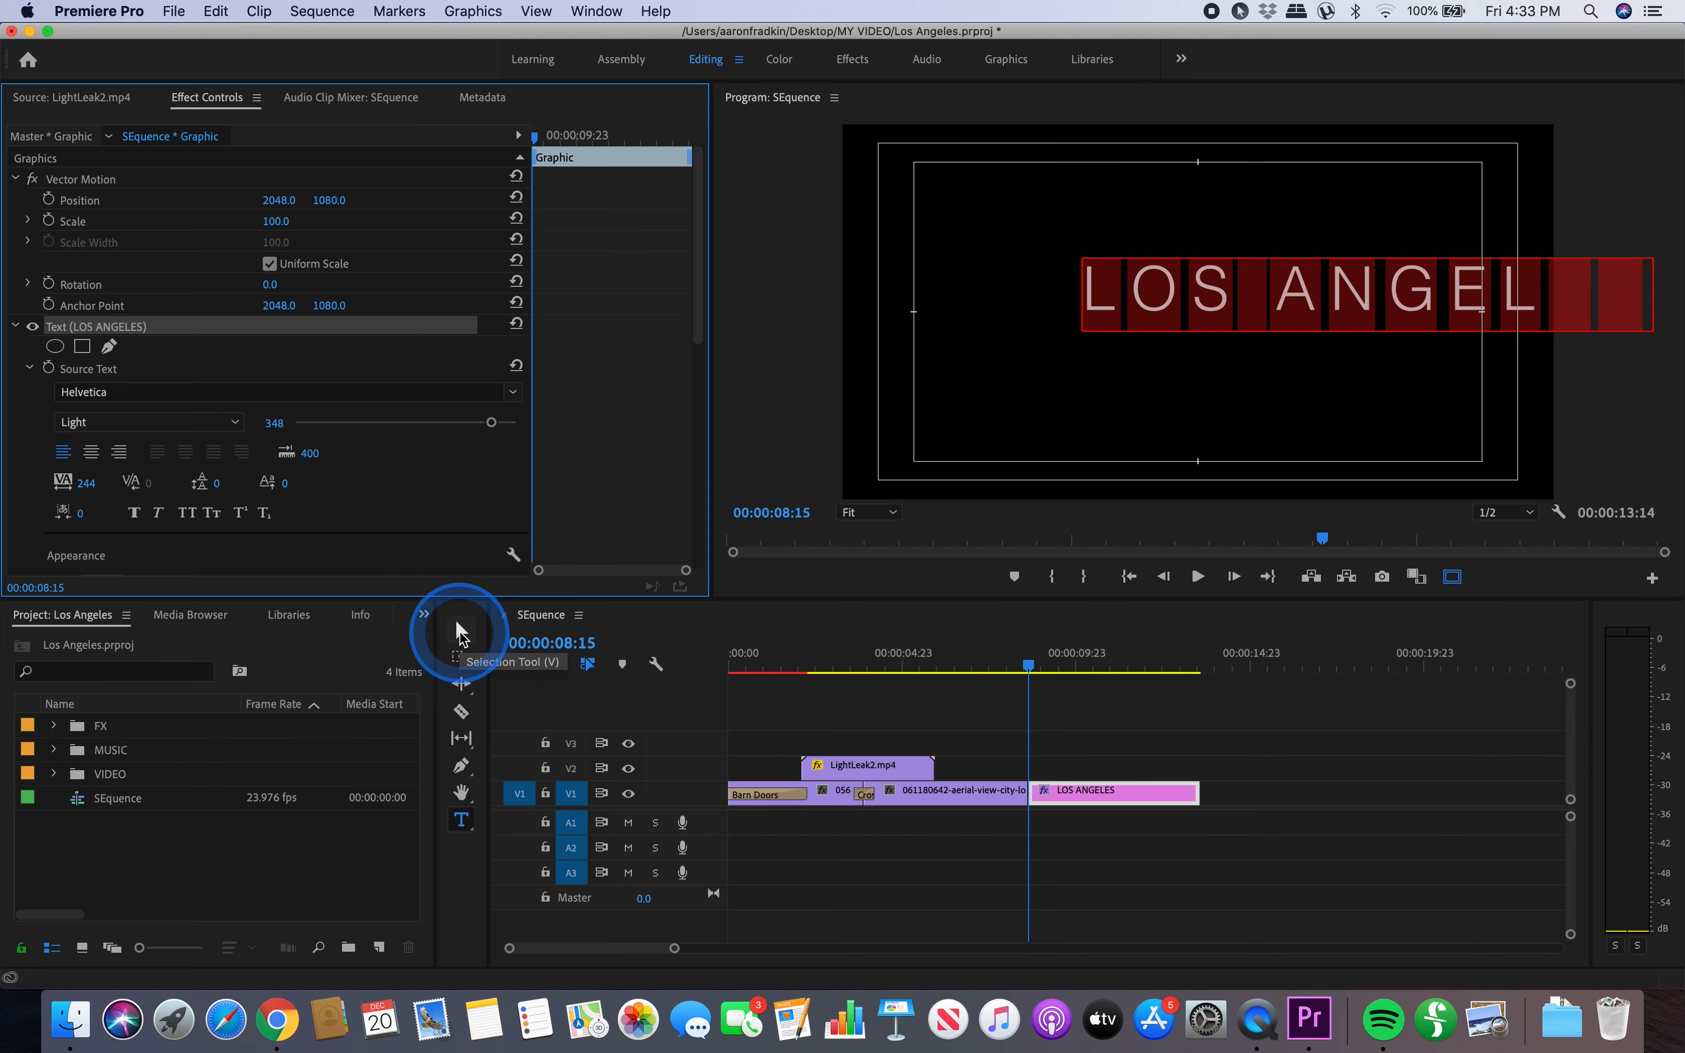
click(459, 632)
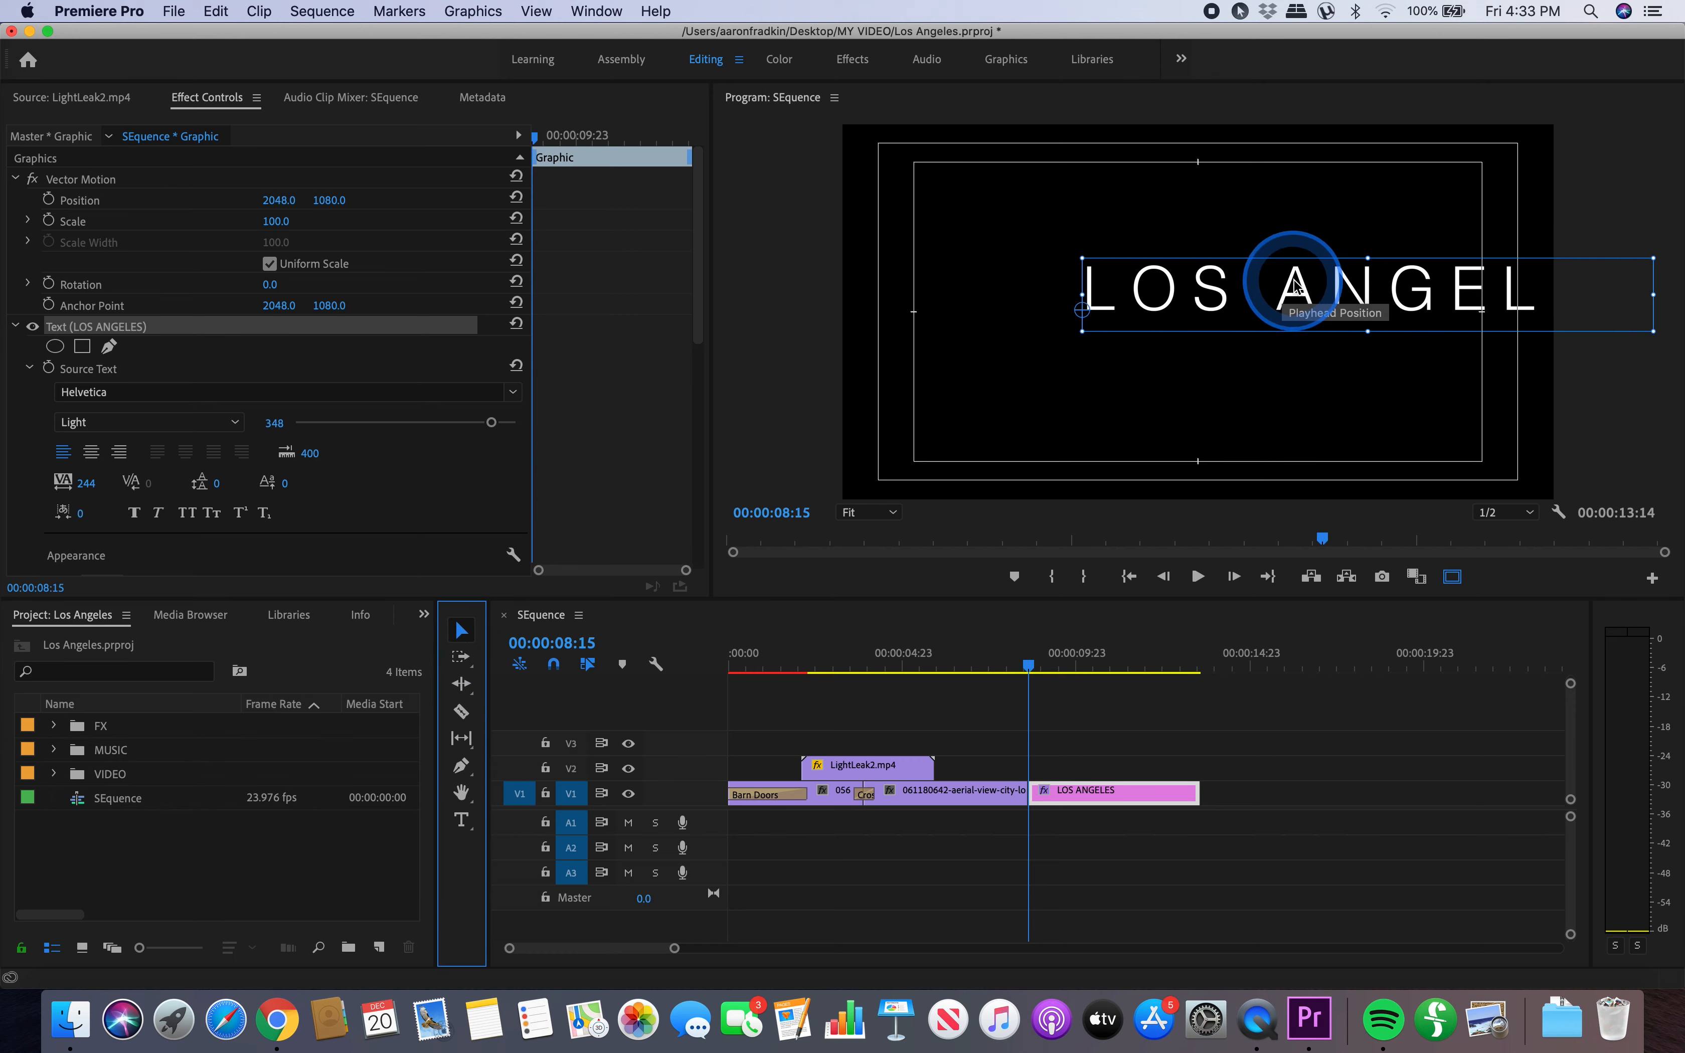
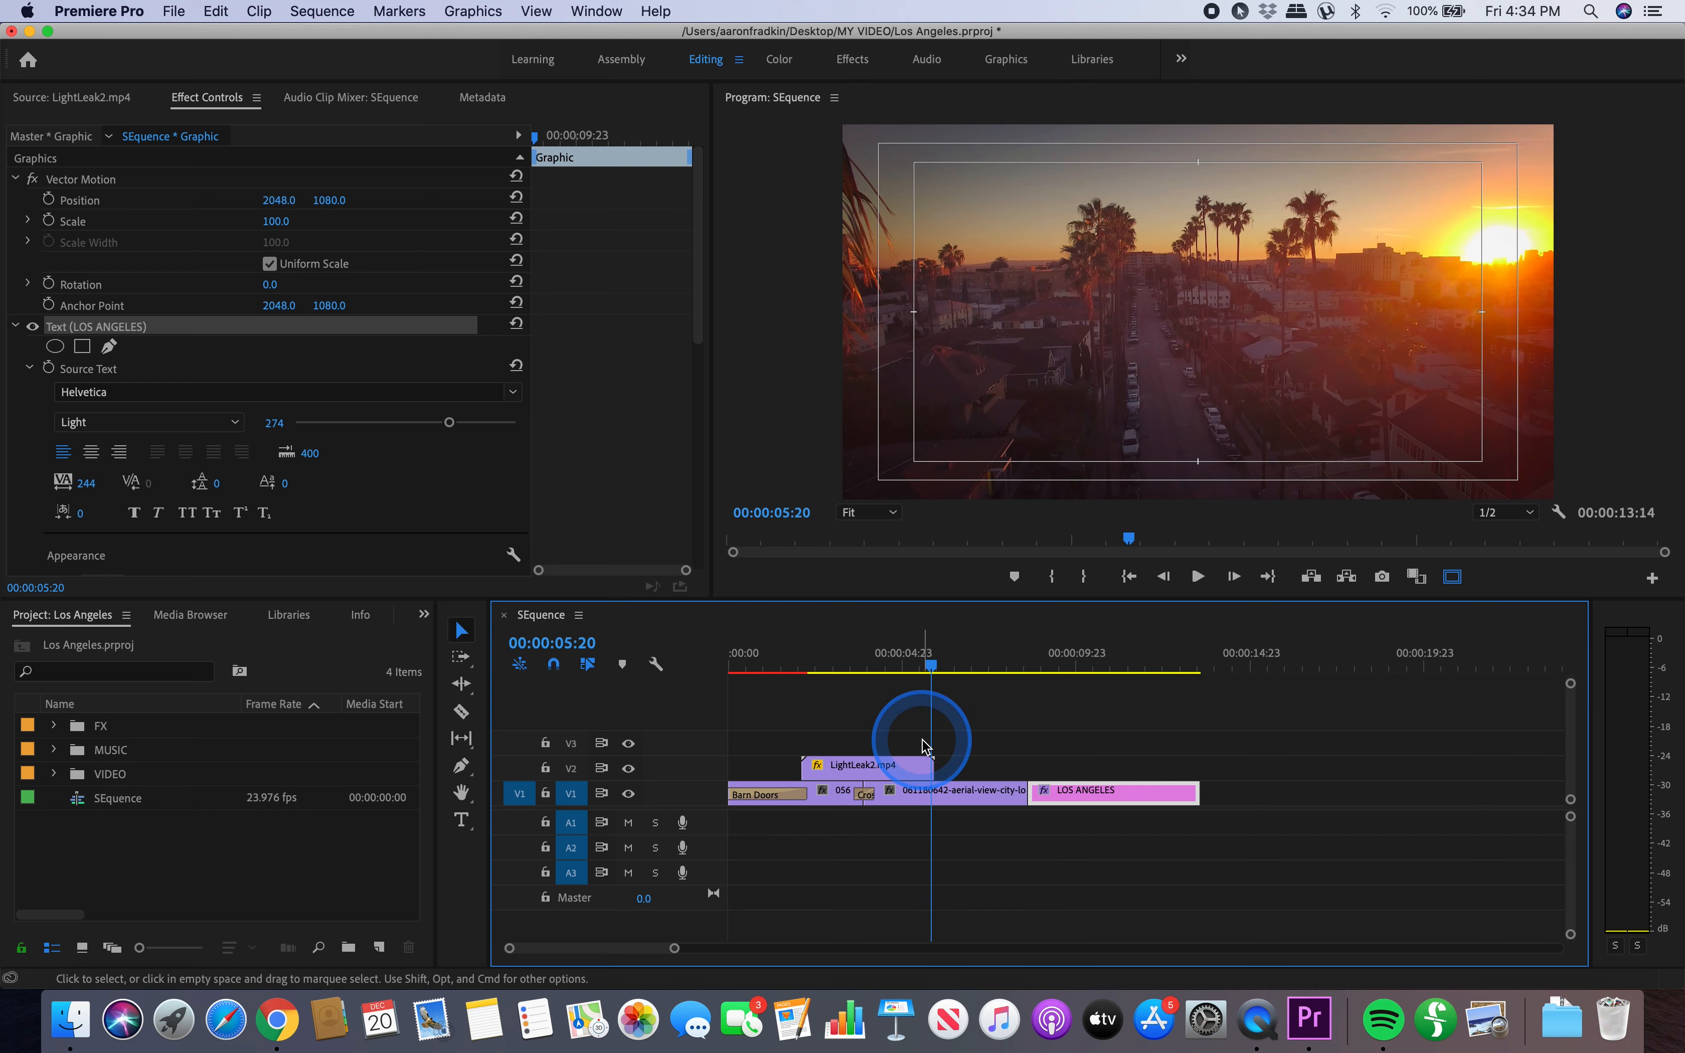
- Move LightLeak2.mp4 up to V3 and place the LOS ANGELES title on V2 from 00:00:03:22, trimmed to end with the last V1 clip
drag(870, 766, 865, 747)
drag(1131, 791, 971, 770)
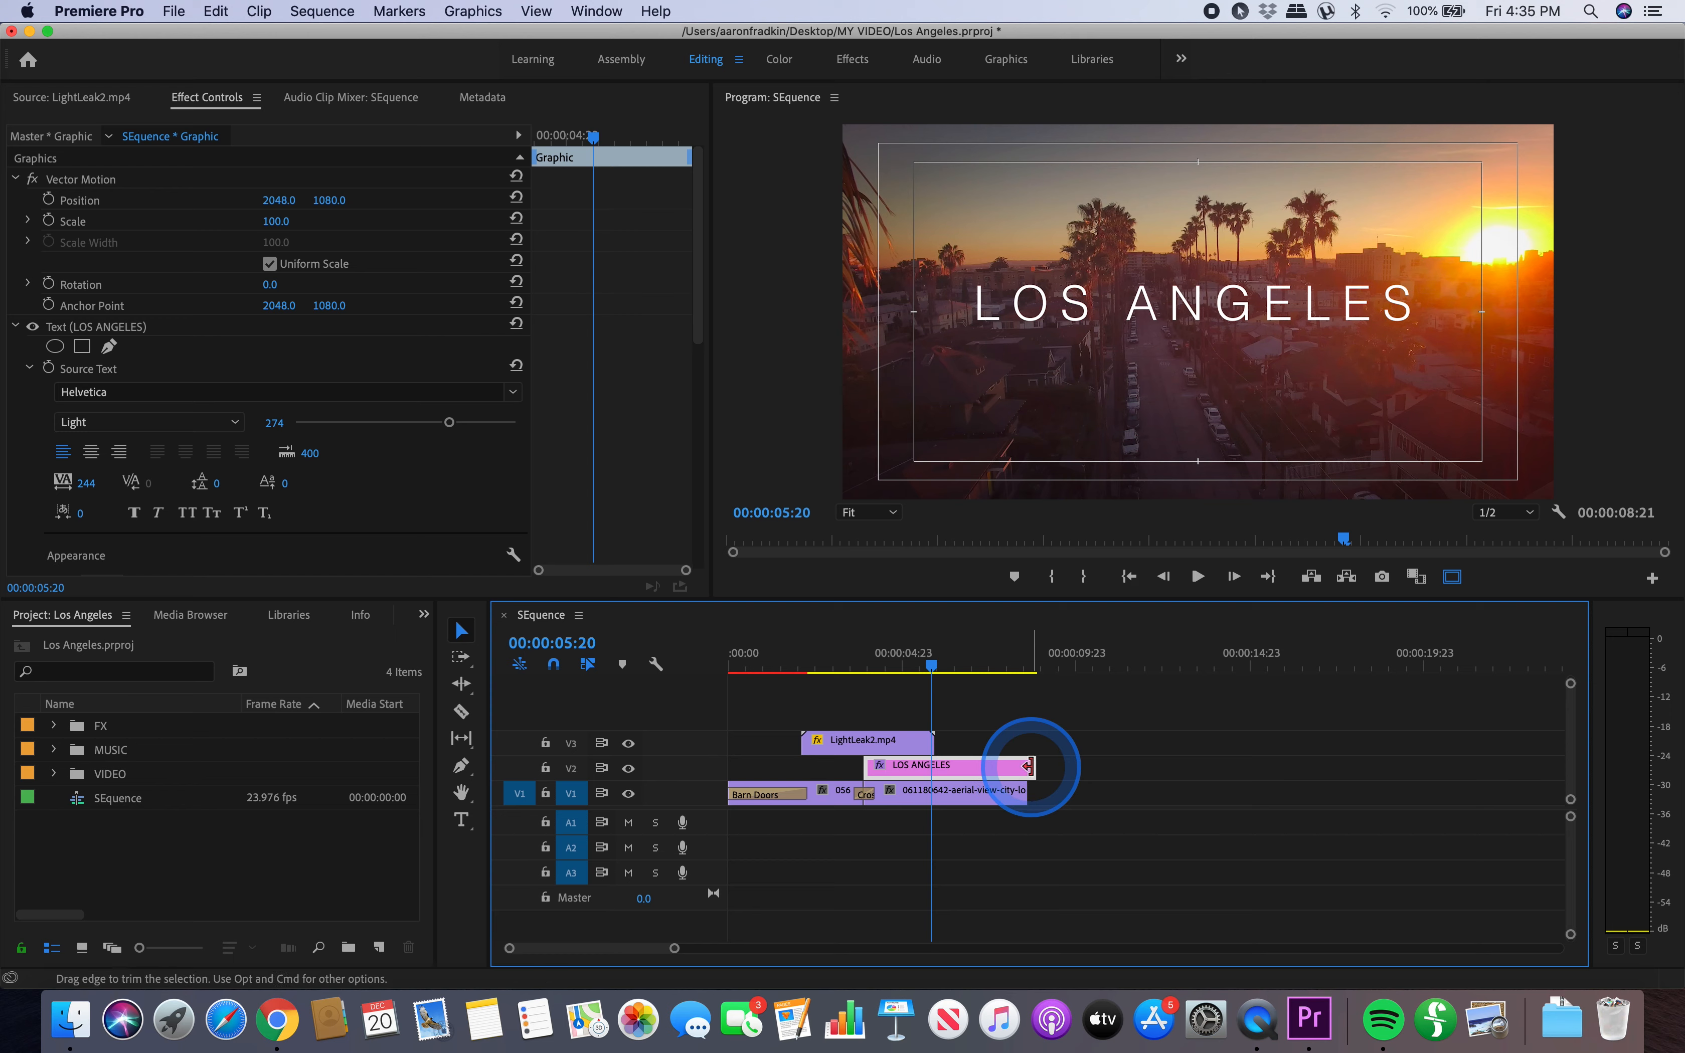
drag(1032, 766, 1026, 766)
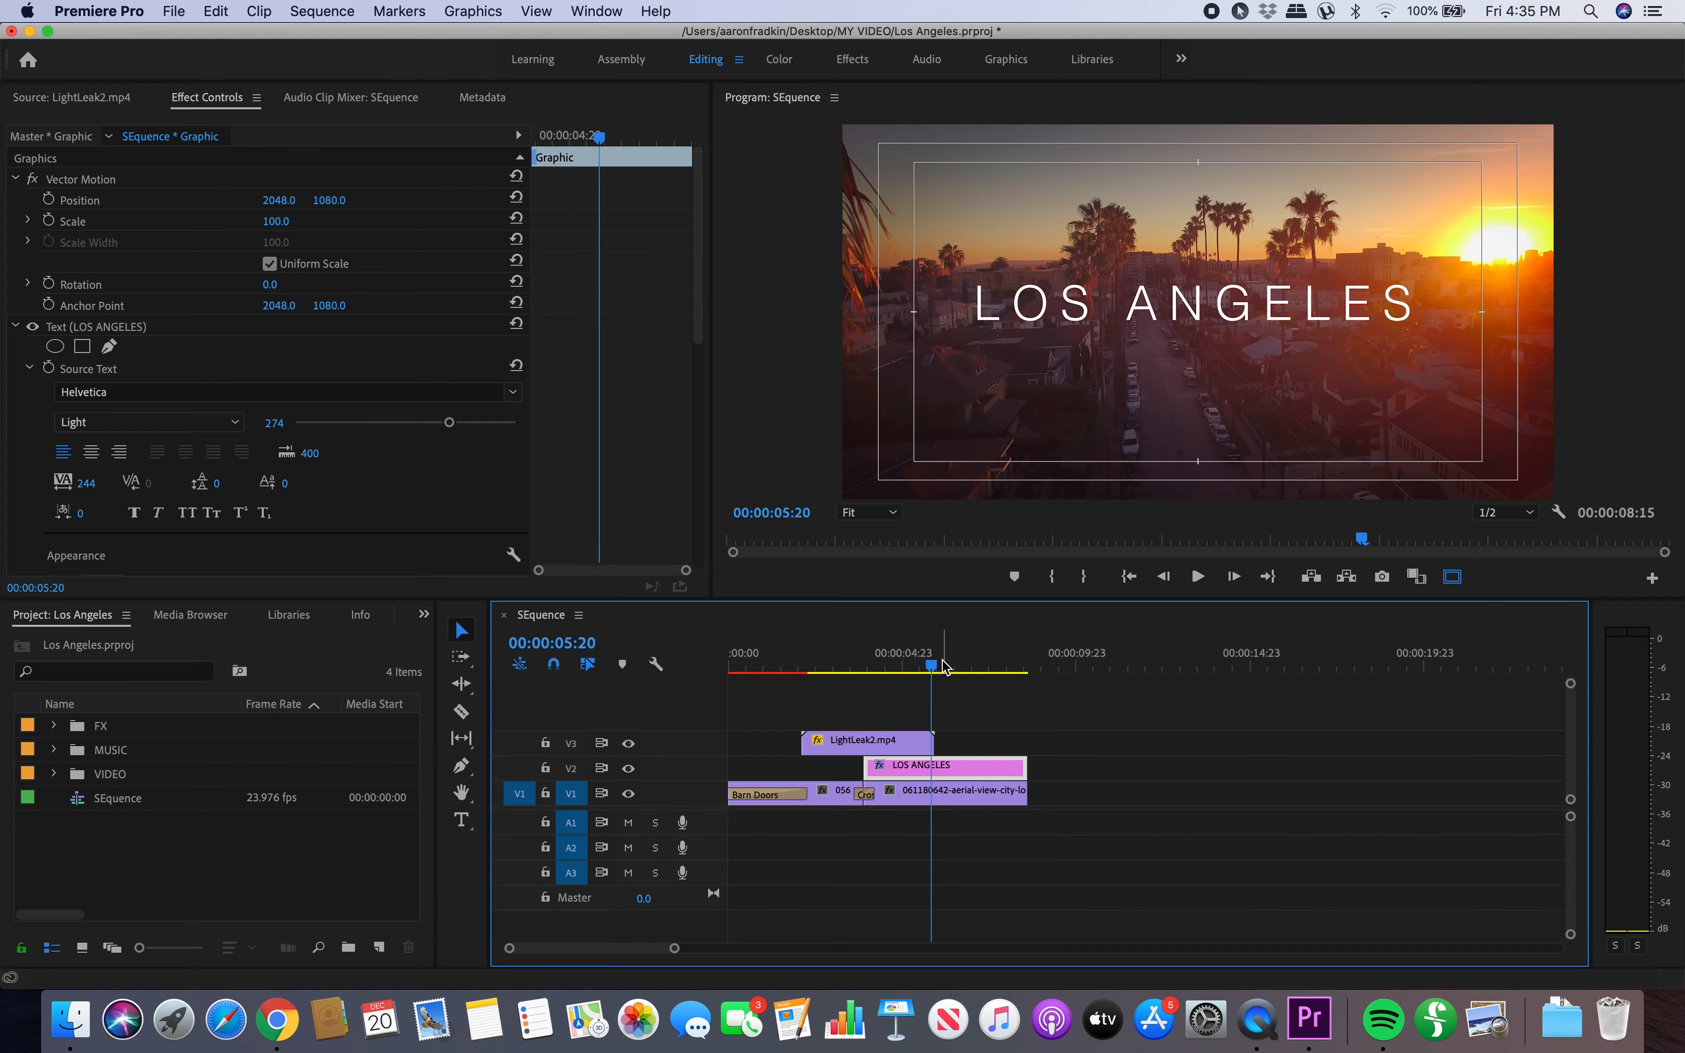
- Play the sequence from 00:00:01:21 to review the LOS ANGELES title over the last clip
drag(945, 665, 996, 665)
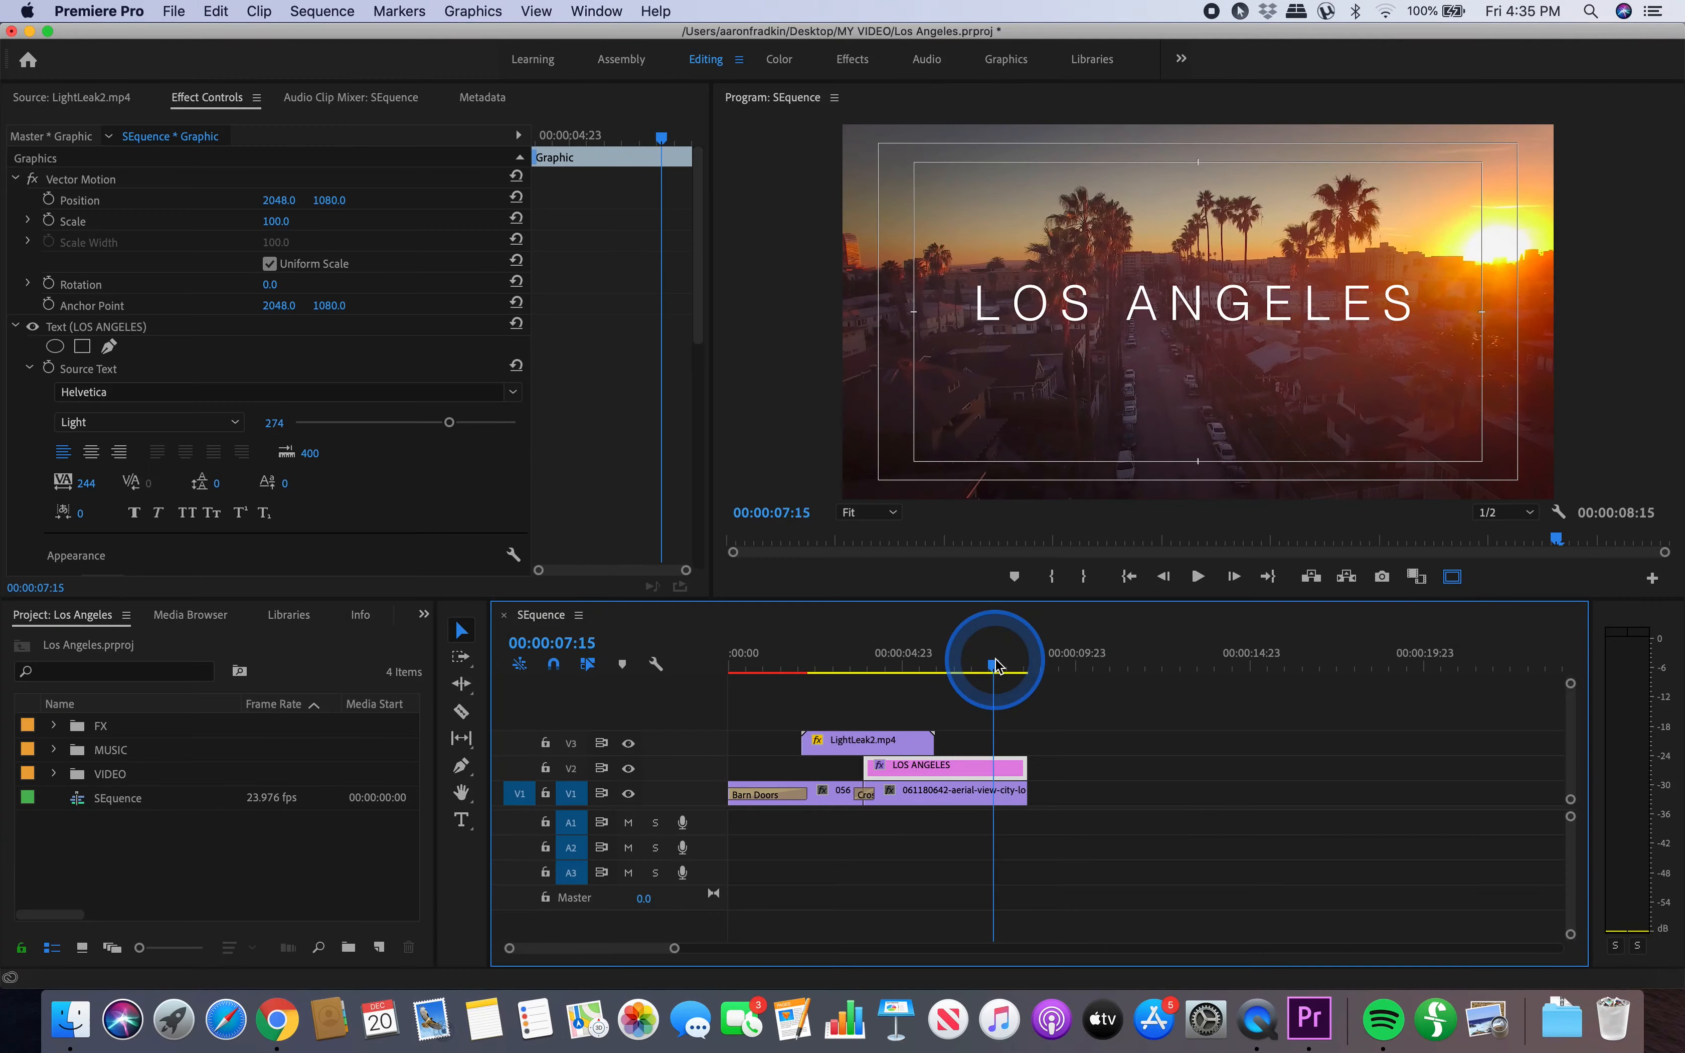
key(space)
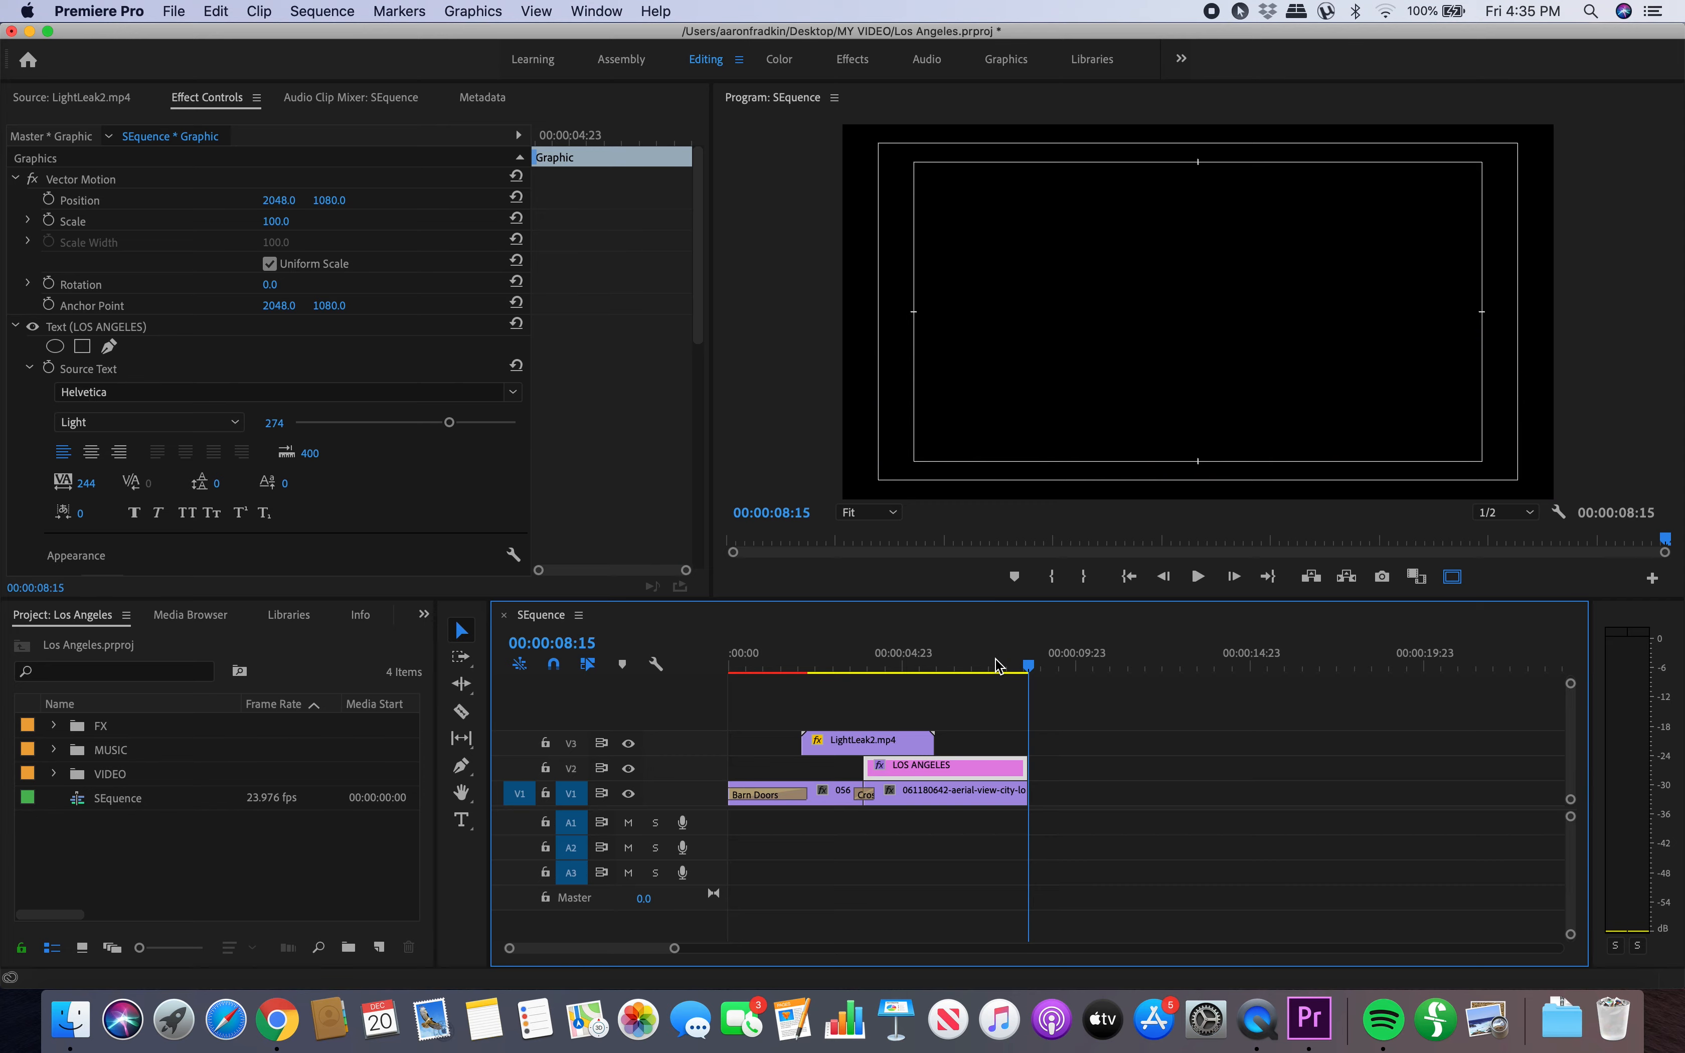
click(795, 668)
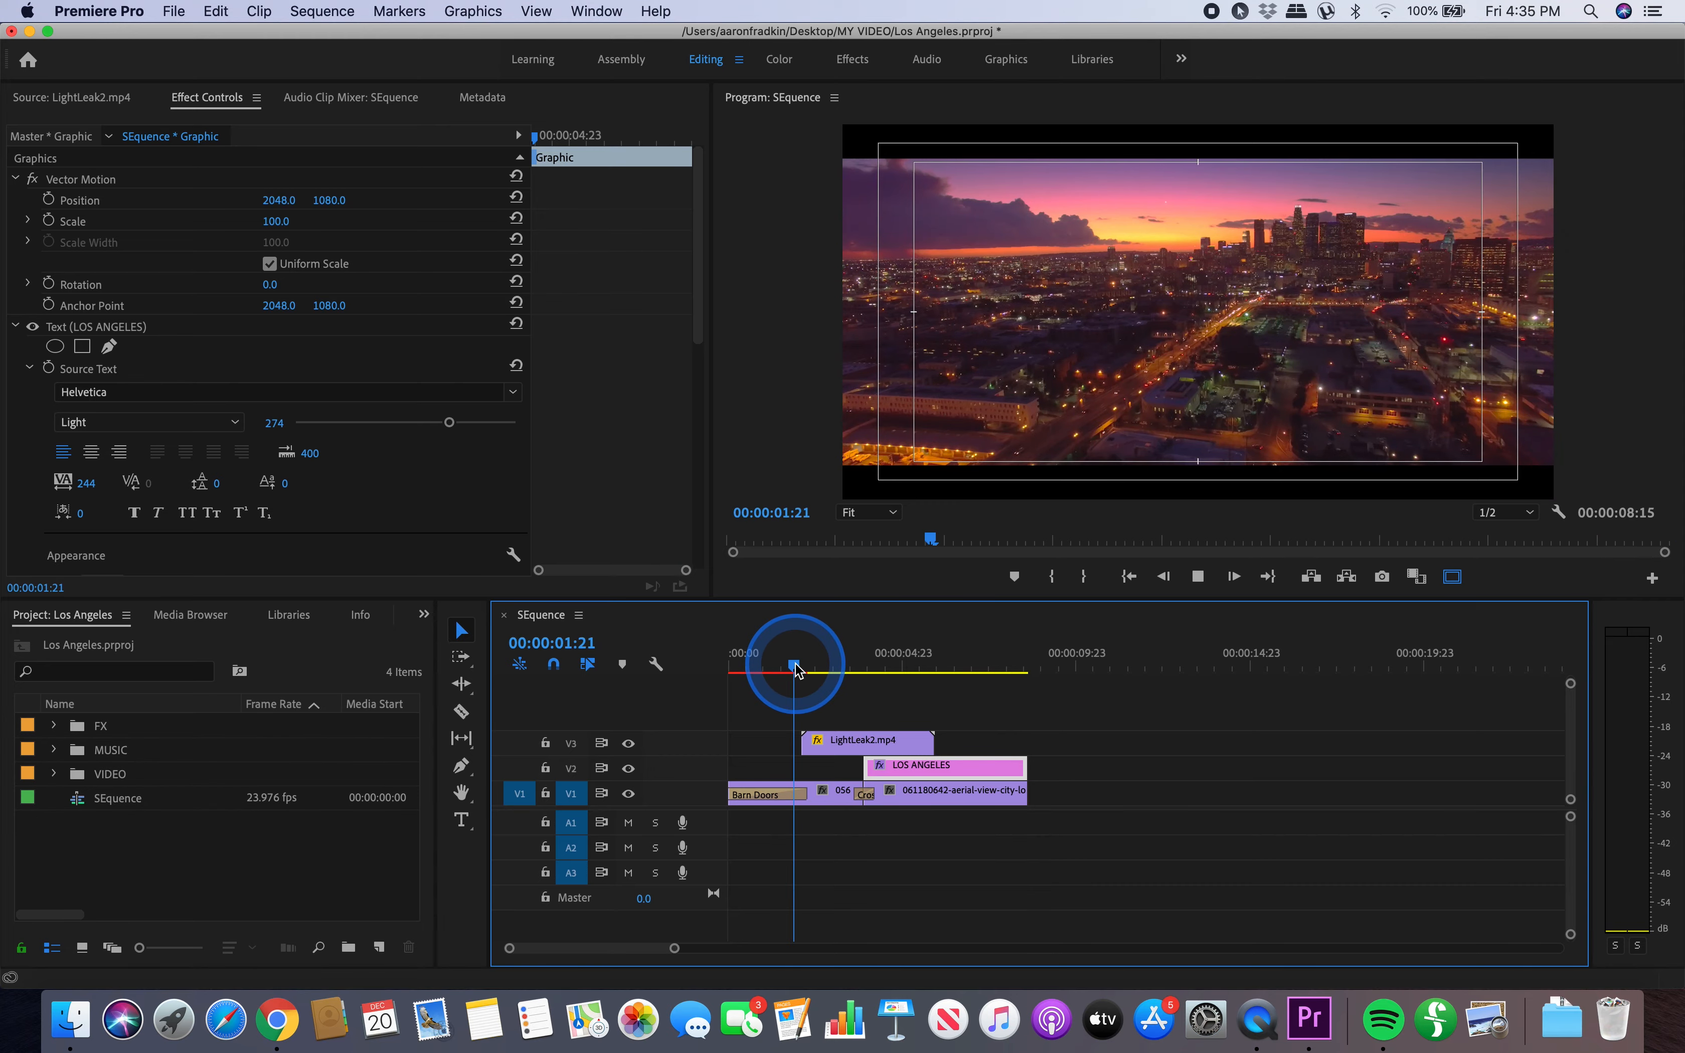
key(space)
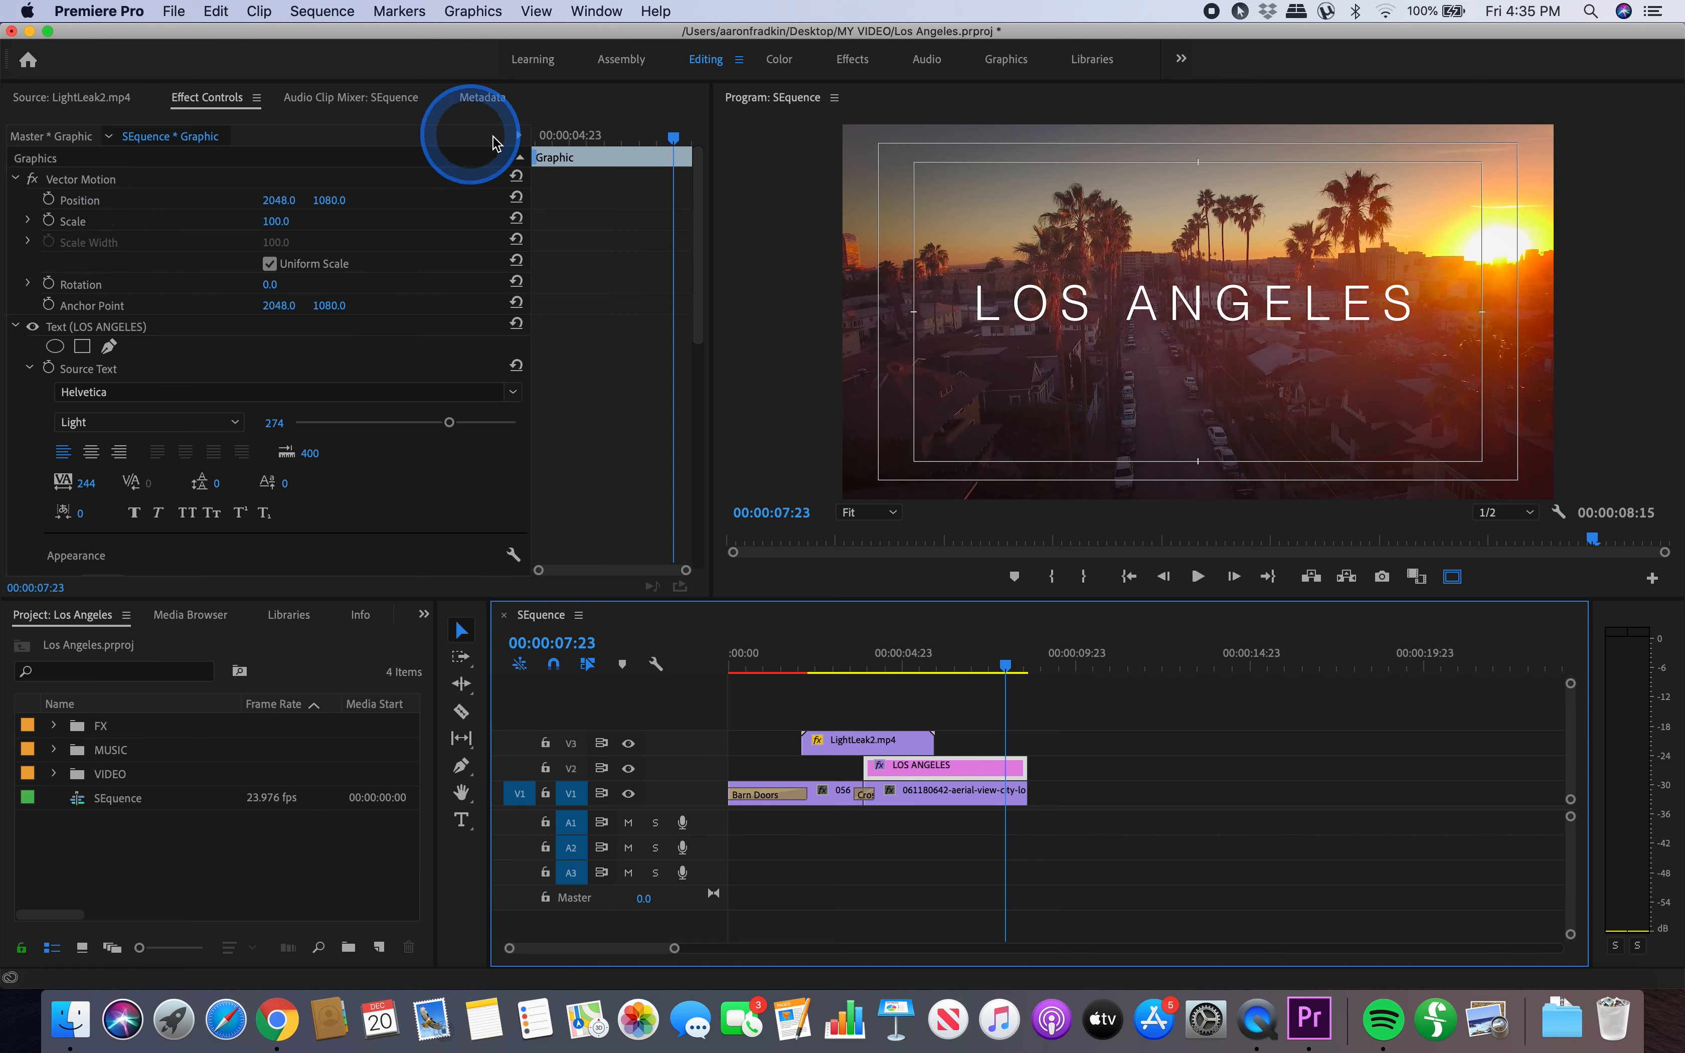
- Keyframe the LOS ANGELES title's Vector Motion scale from 100 at its first frame, 00:00:03:22, to 107 at its end
drag(567, 136, 513, 141)
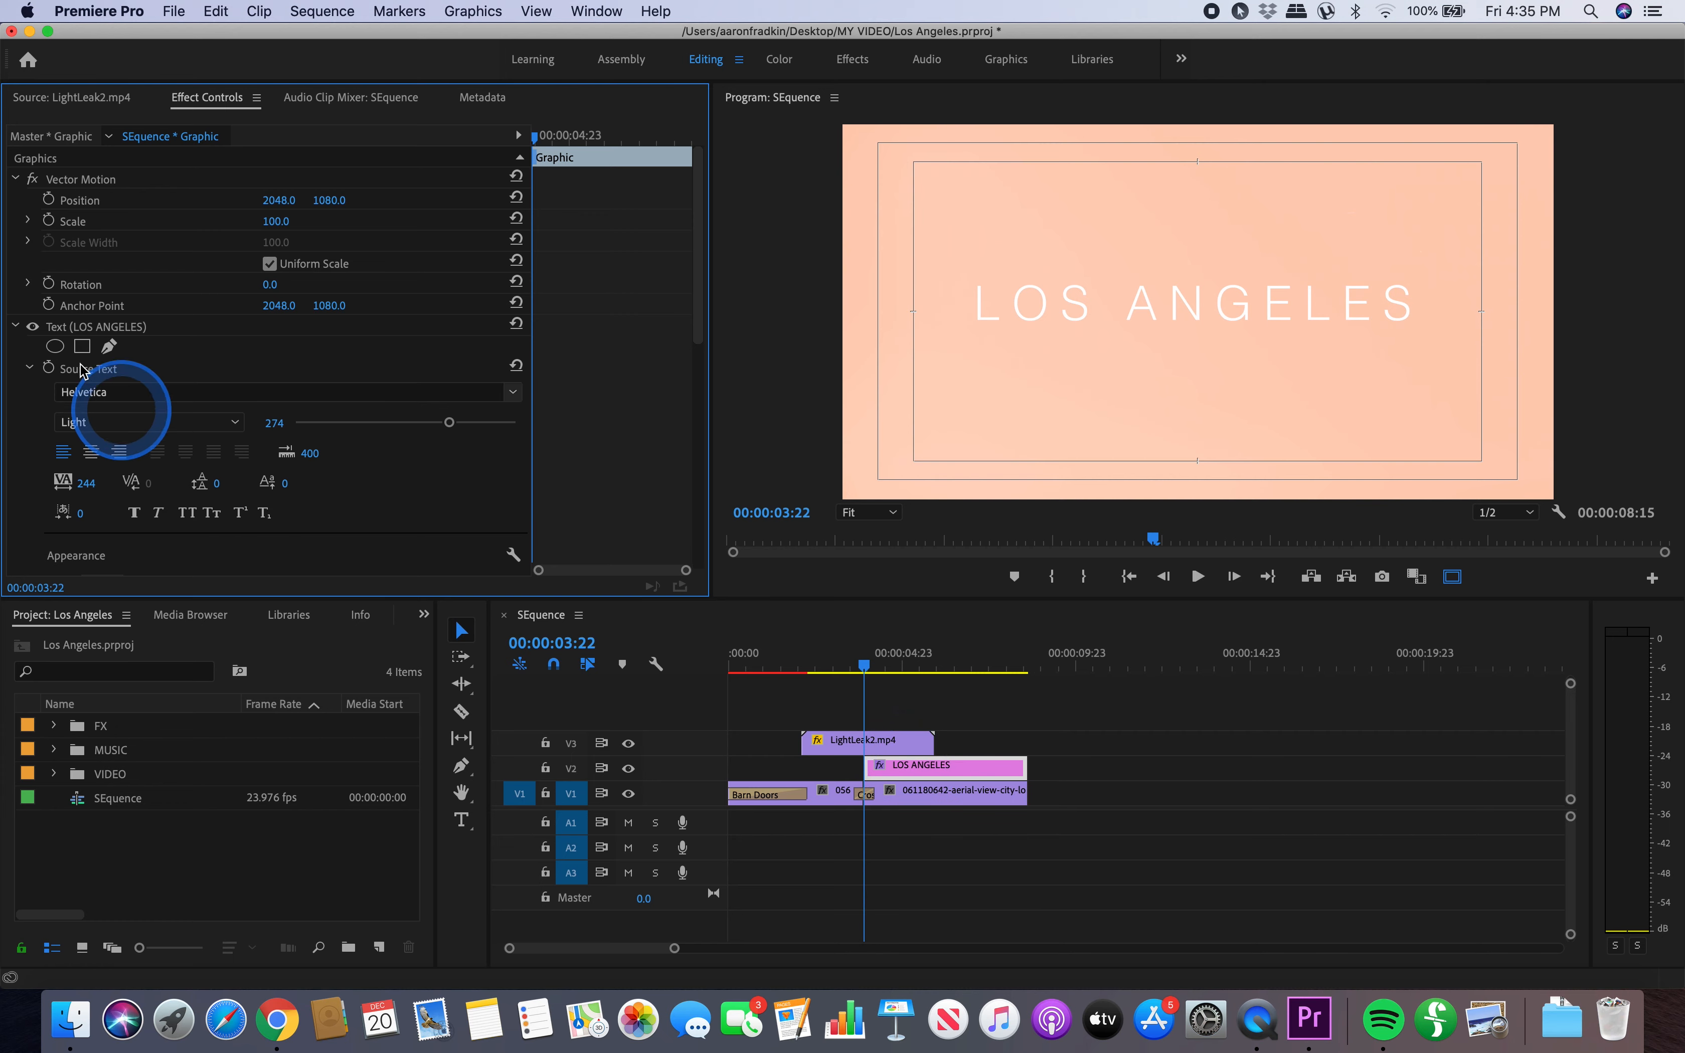
click(48, 220)
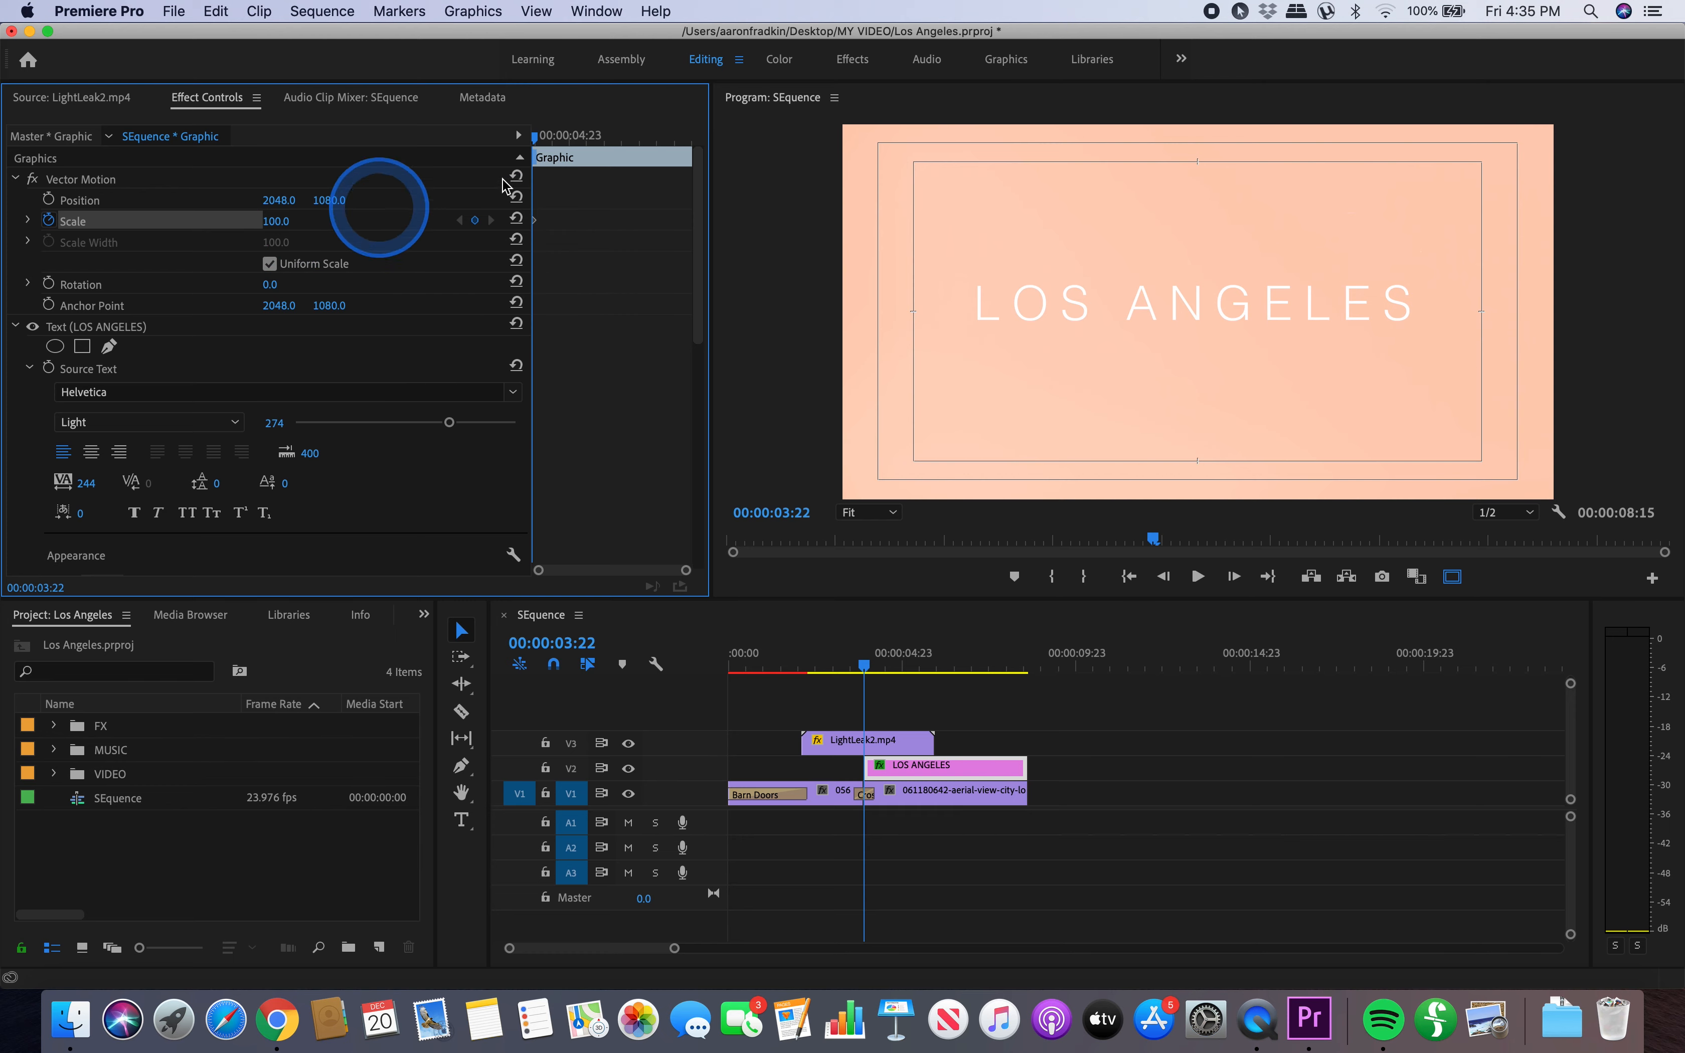
click(585, 140)
drag(599, 147, 751, 148)
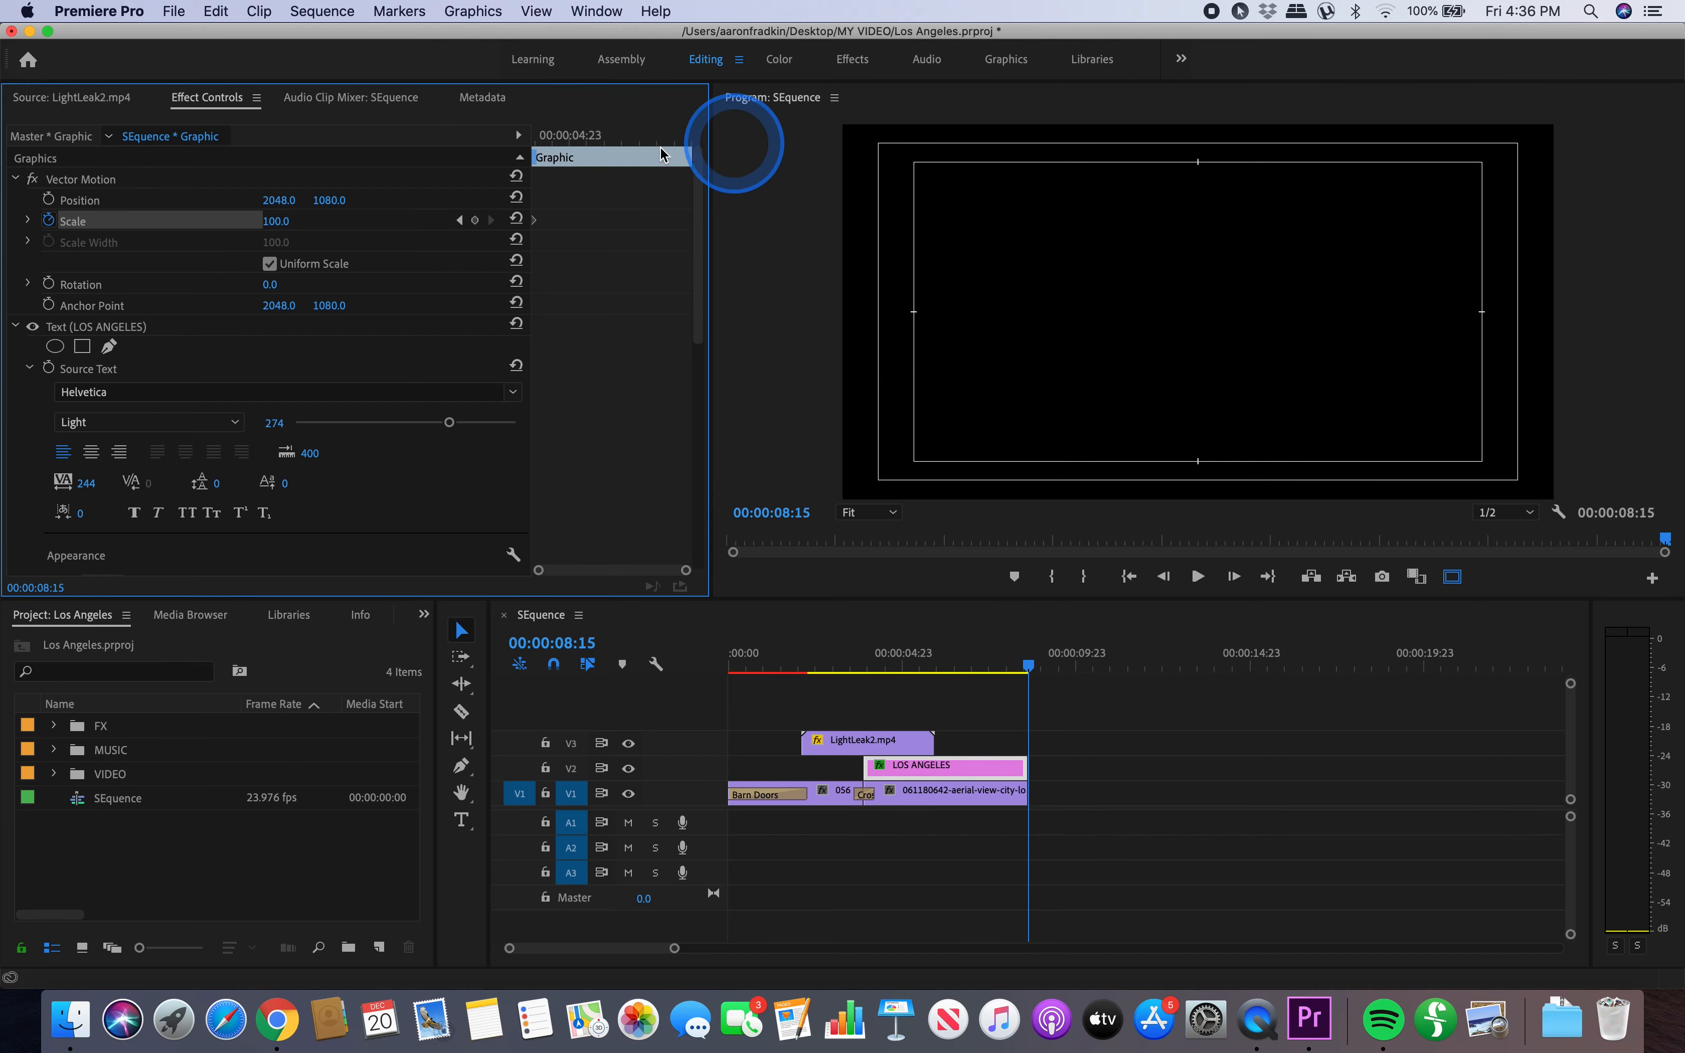
click(287, 220)
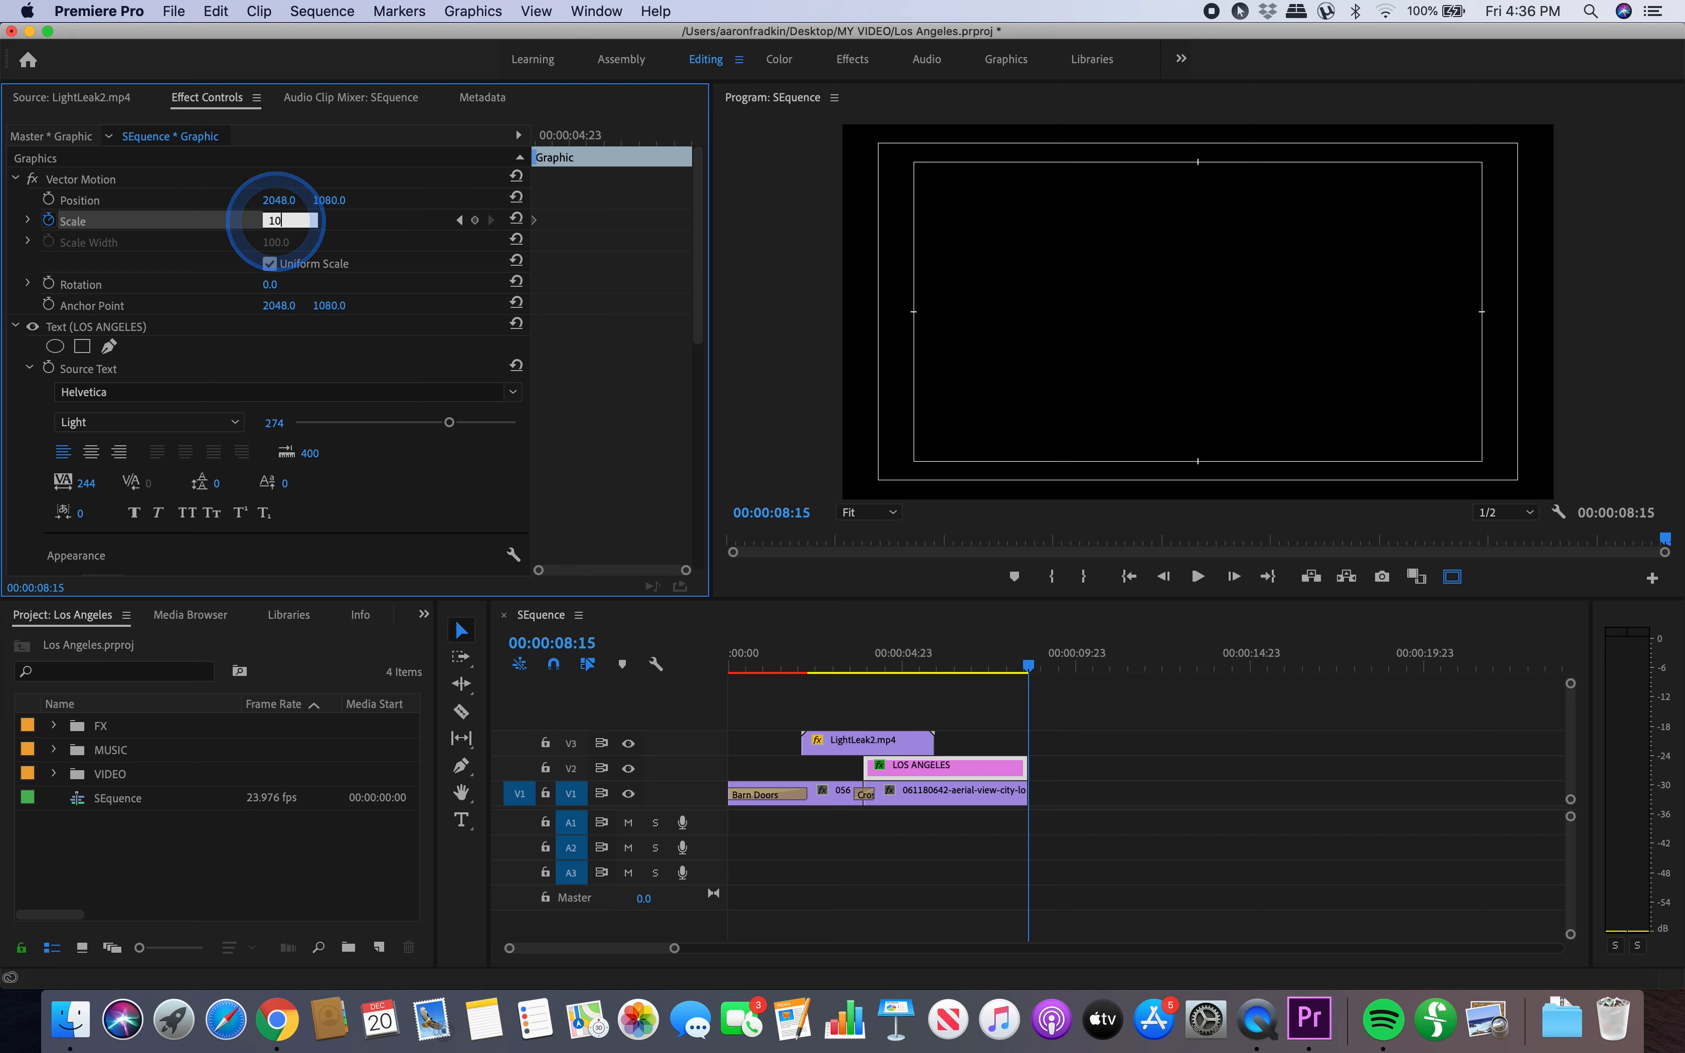
click(539, 143)
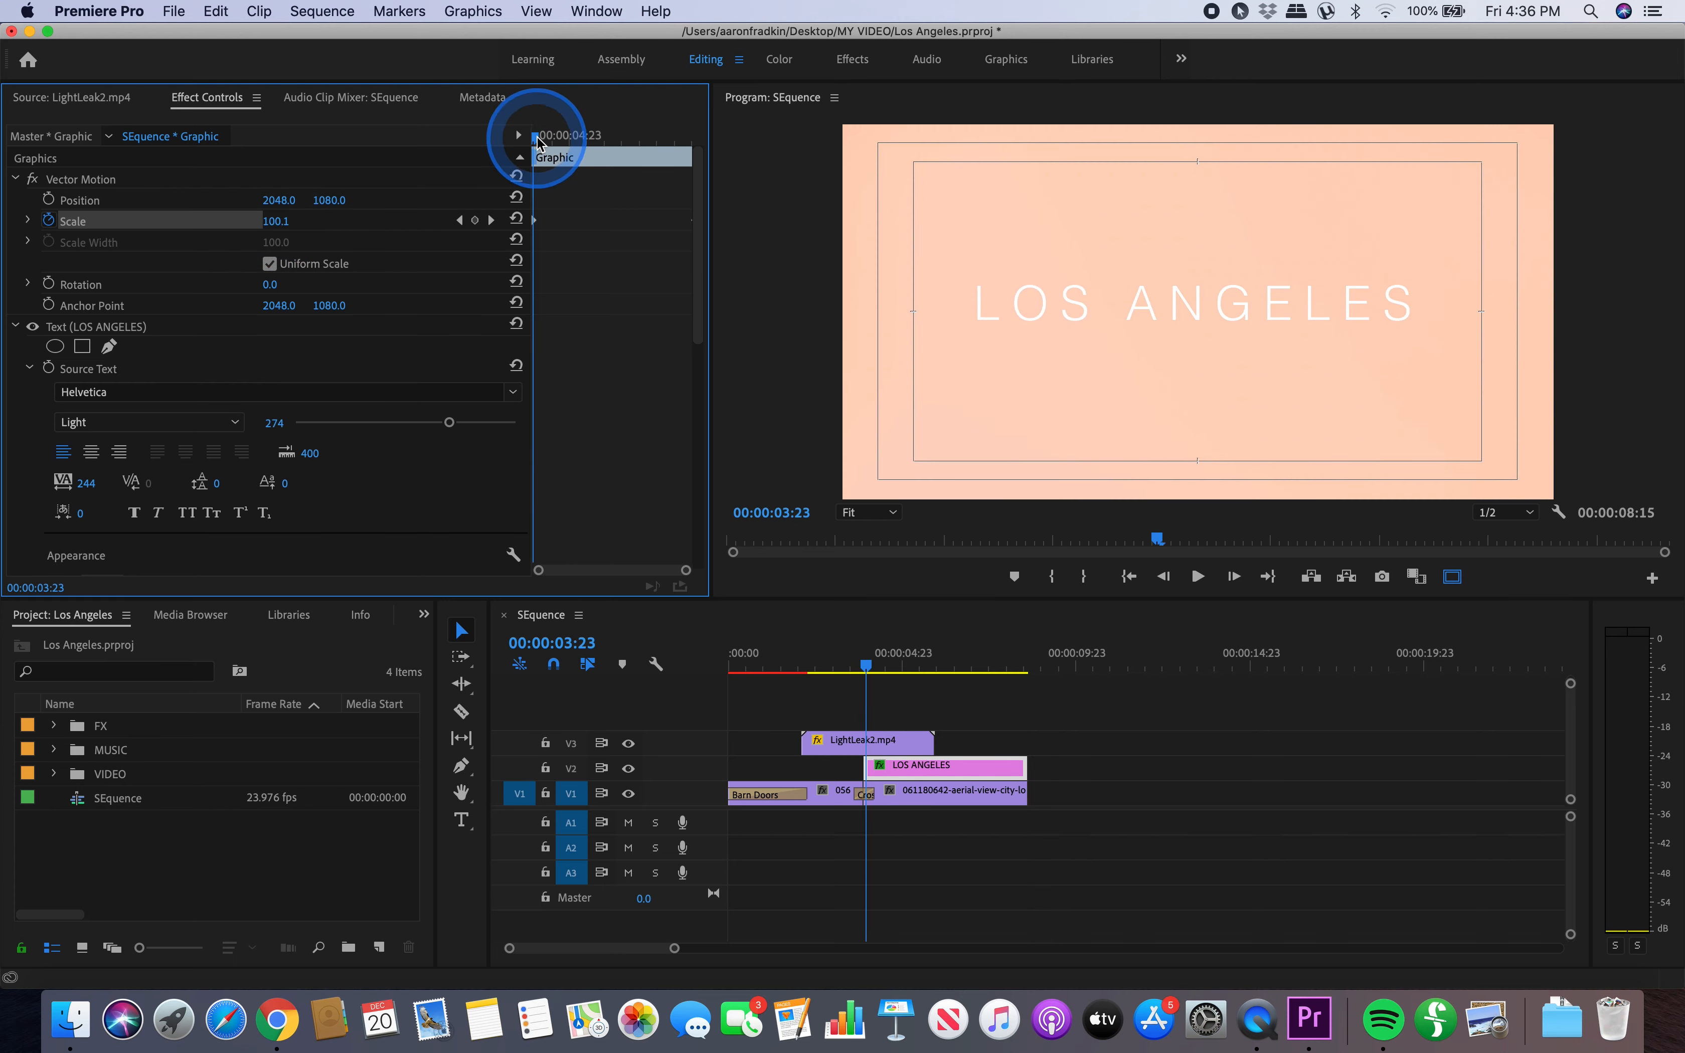
- Scrub and play the title section to review the slow scale-up of LOS ANGELES
drag(543, 140, 703, 148)
drag(989, 655, 879, 669)
key(space)
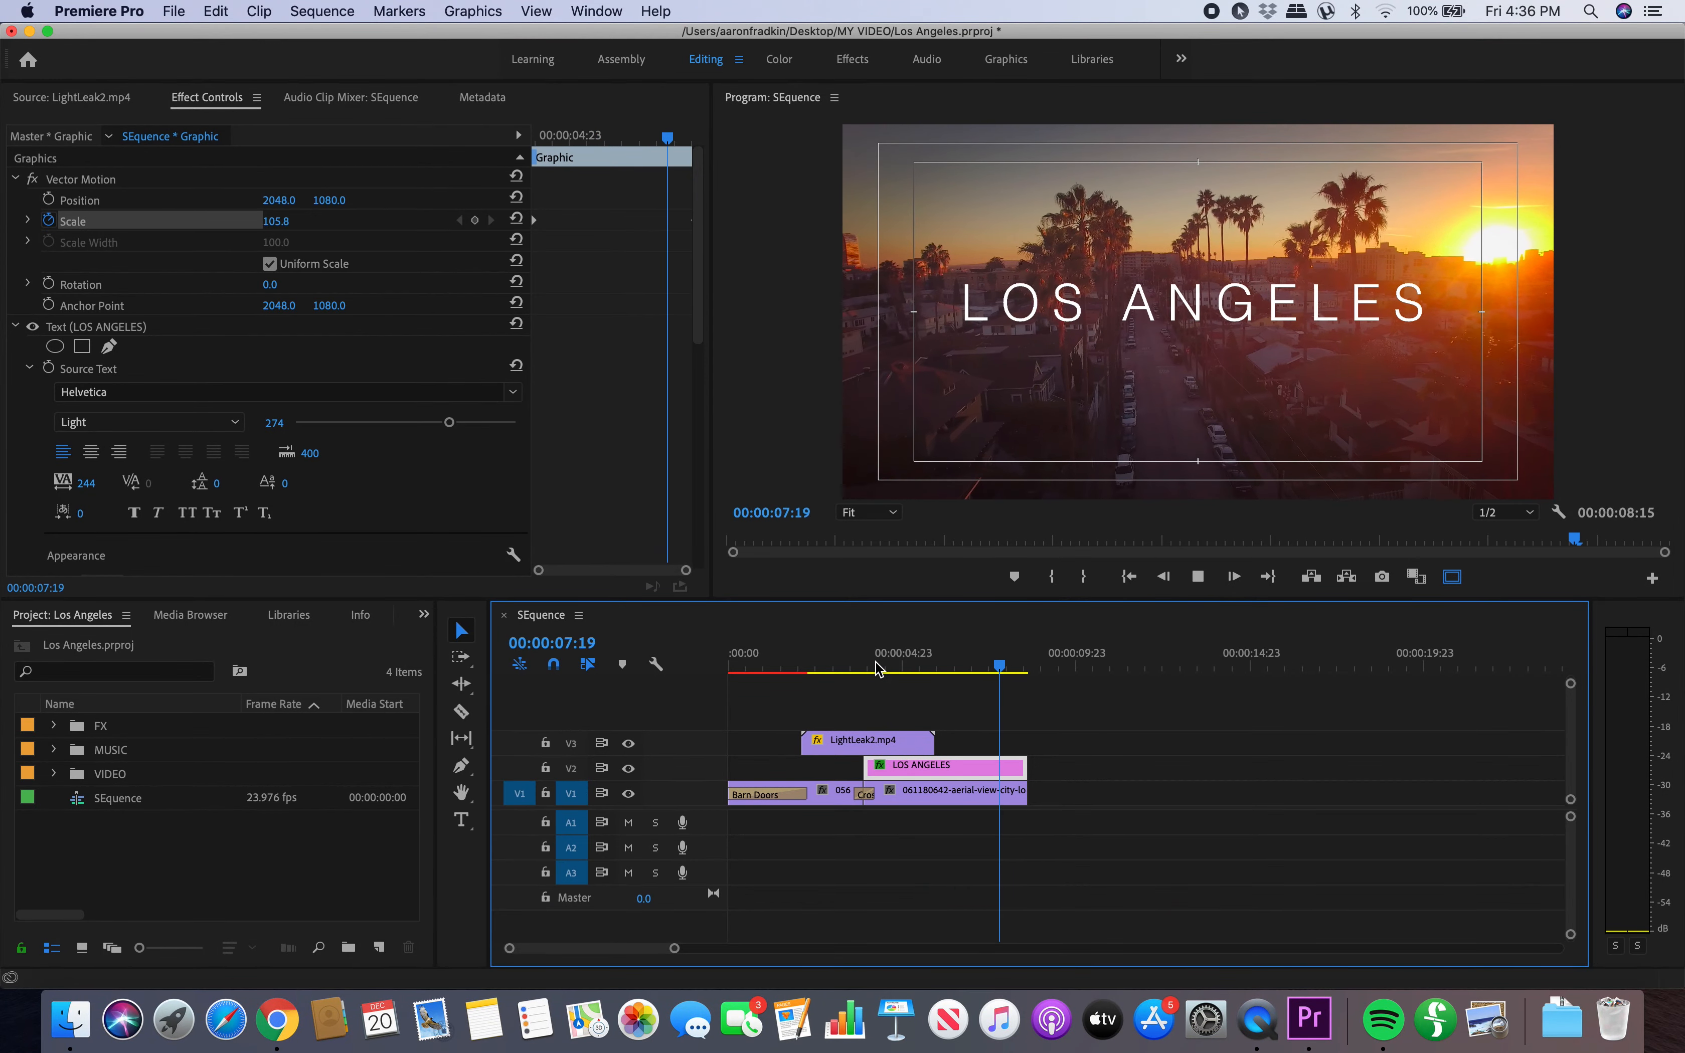
key(space)
click(824, 654)
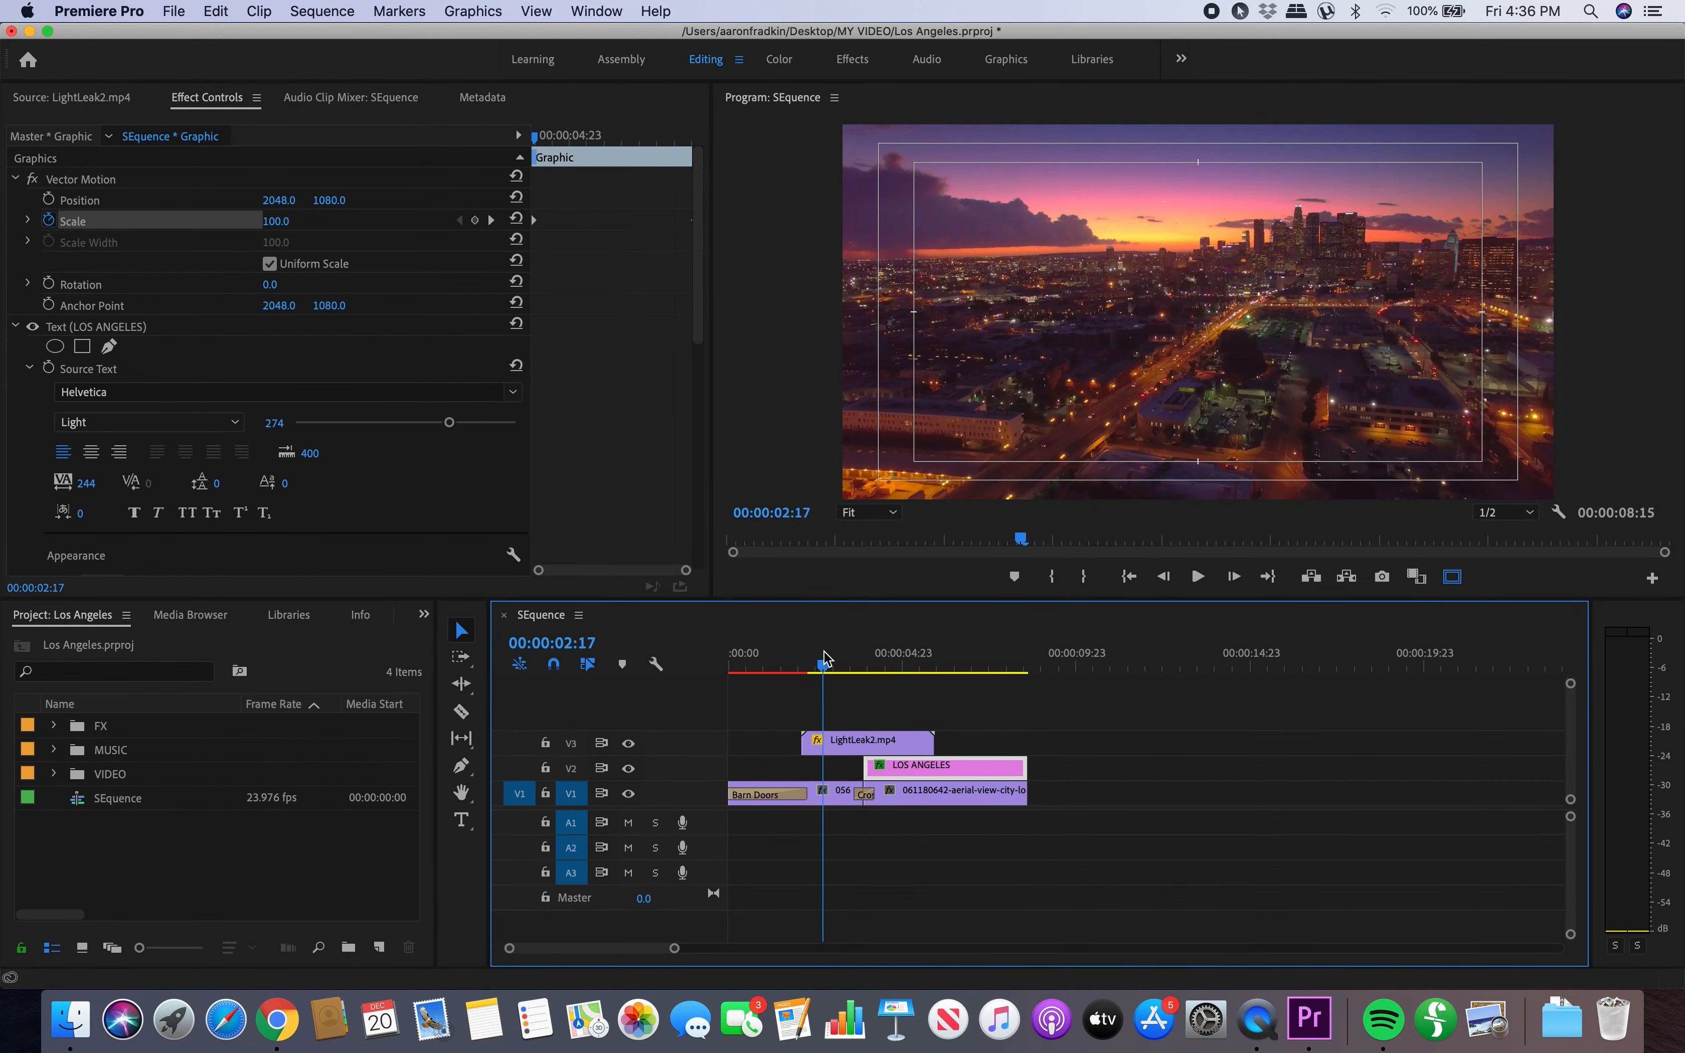
key(space)
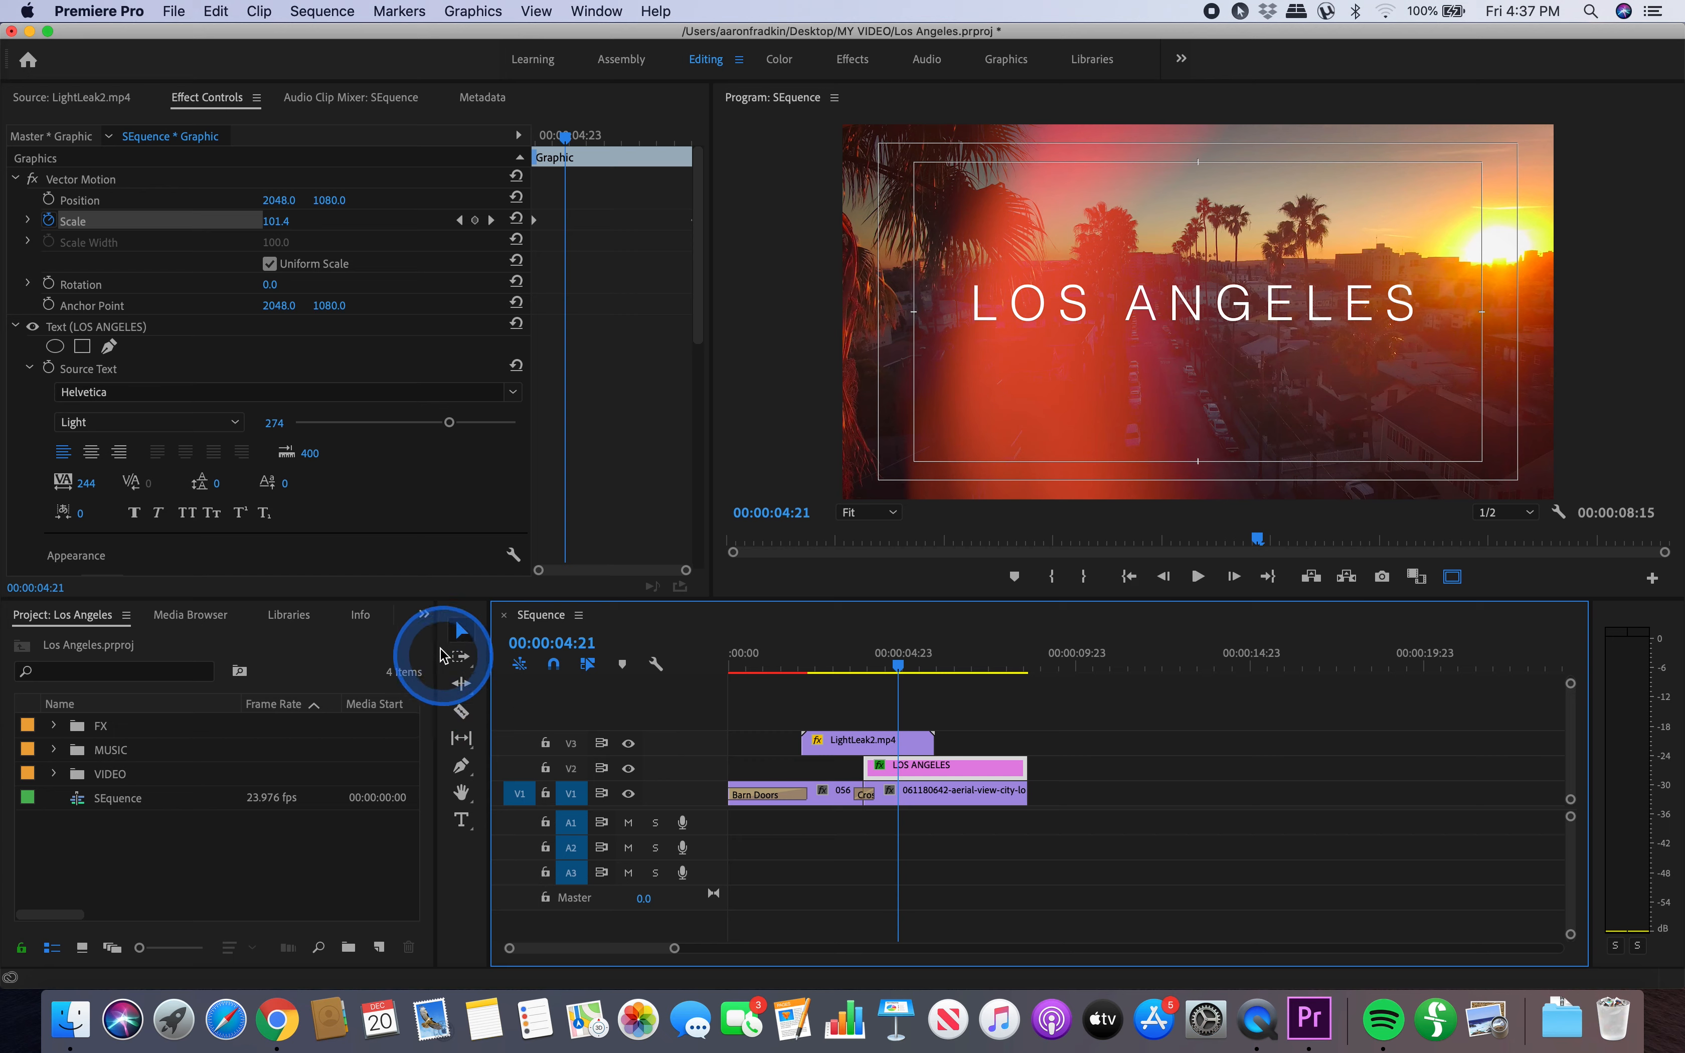
- Apply a Cross Dissolve to the start of the LOS ANGELES title on V2 and play the sequence through it
click(424, 615)
click(451, 727)
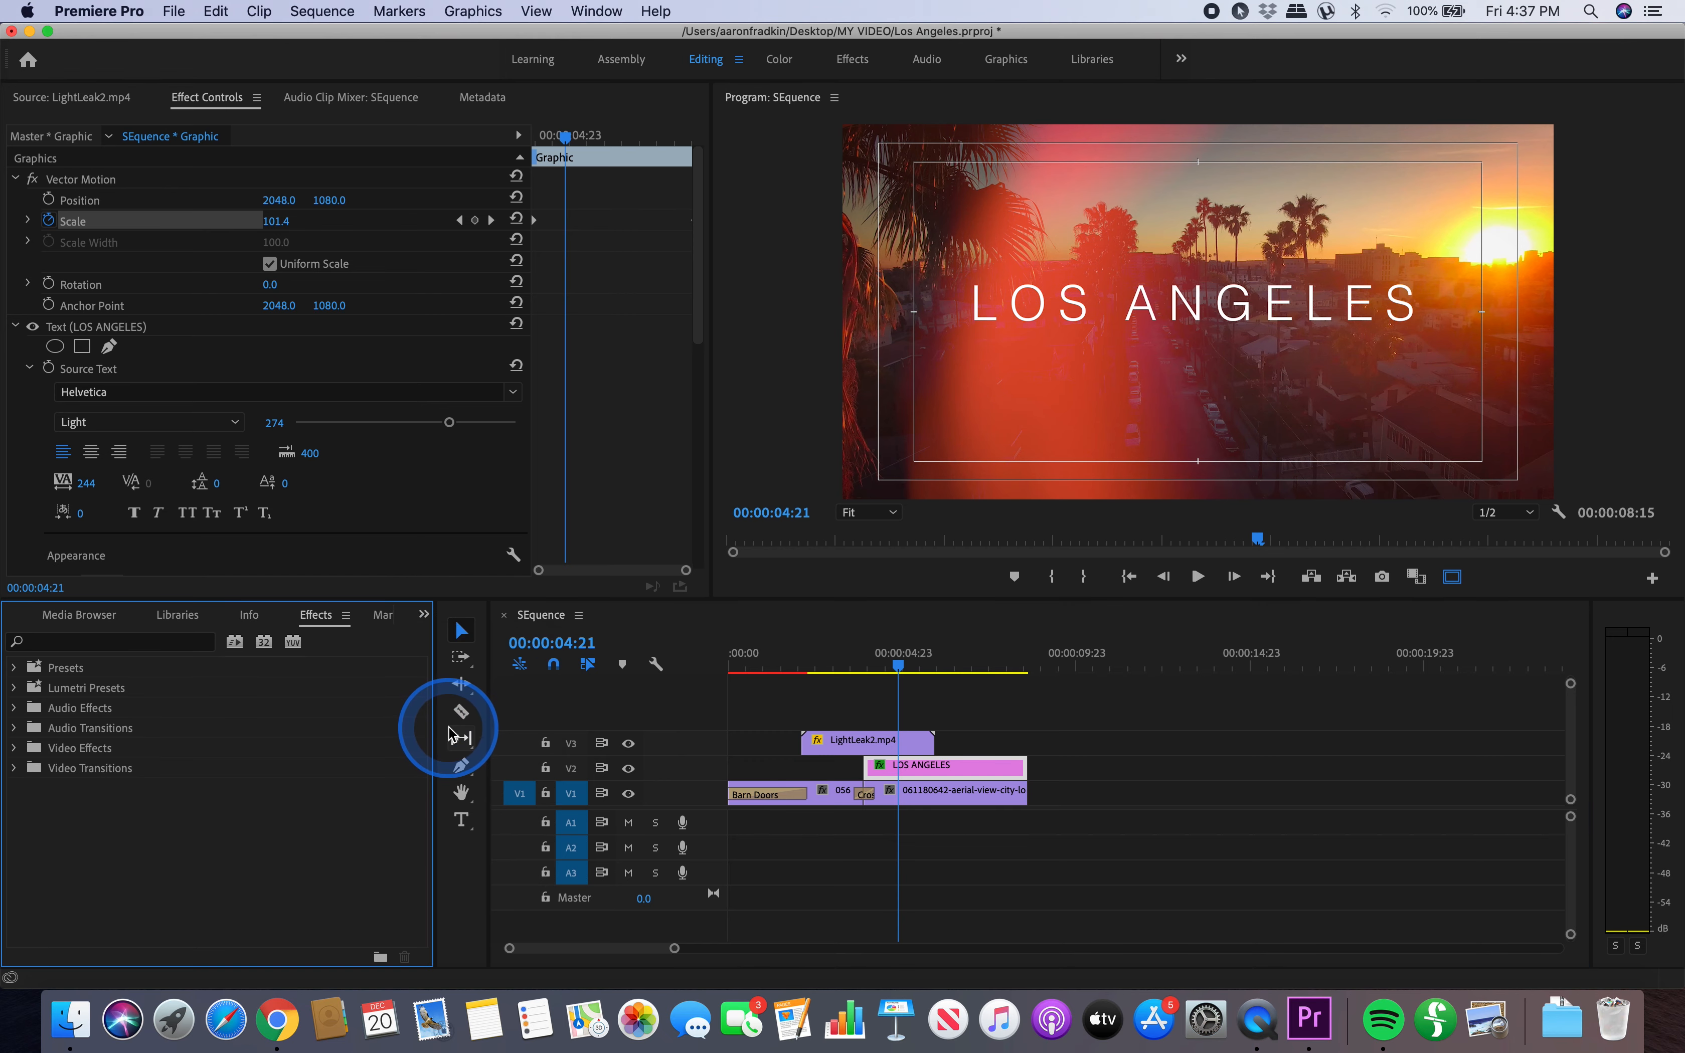
click(15, 769)
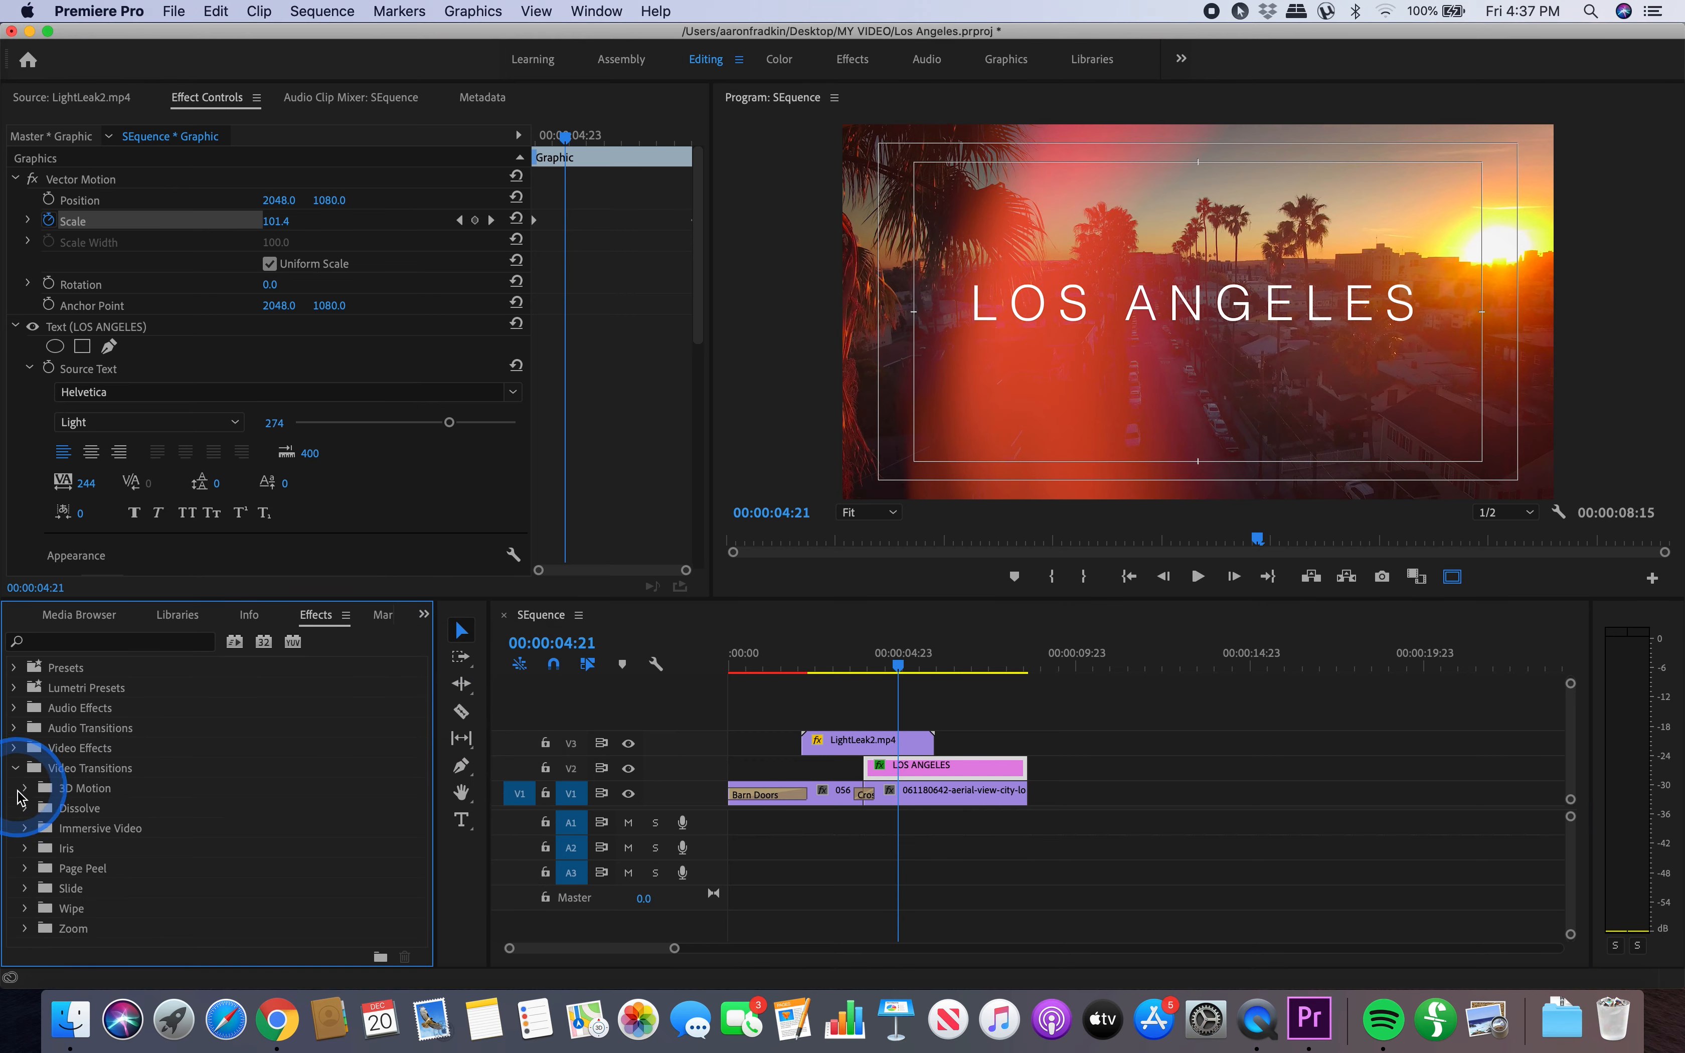
click(27, 810)
click(58, 849)
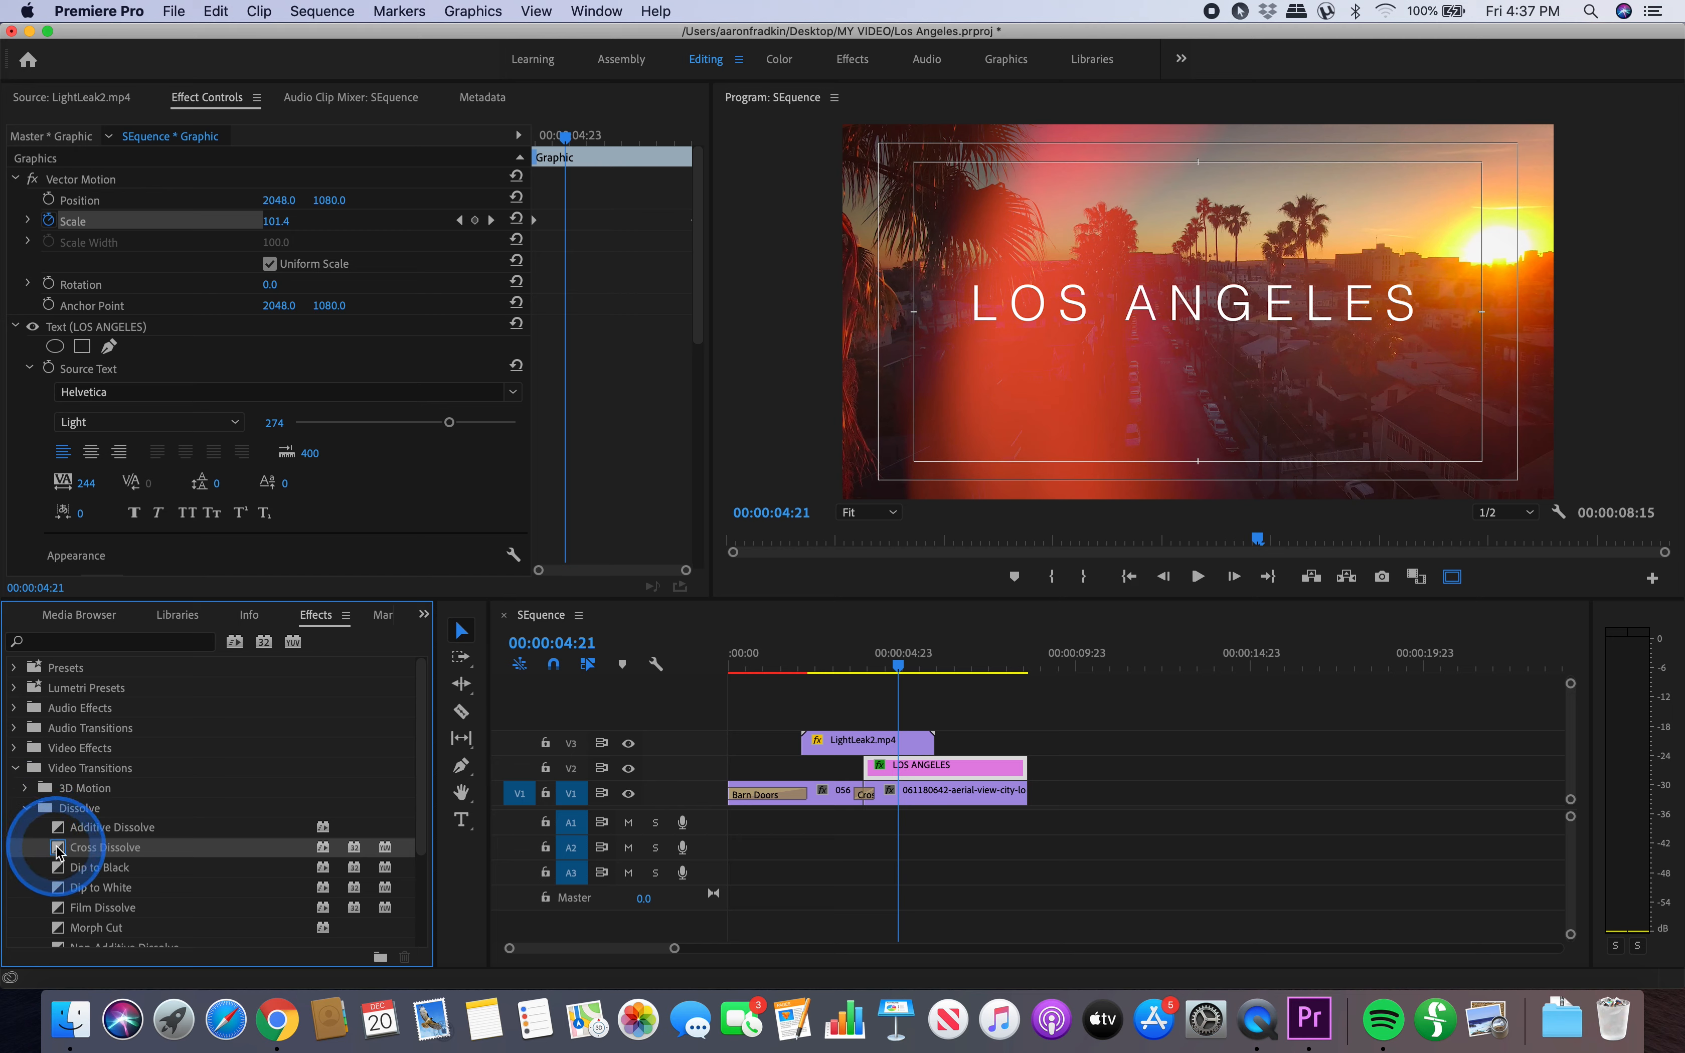
drag(59, 851, 874, 765)
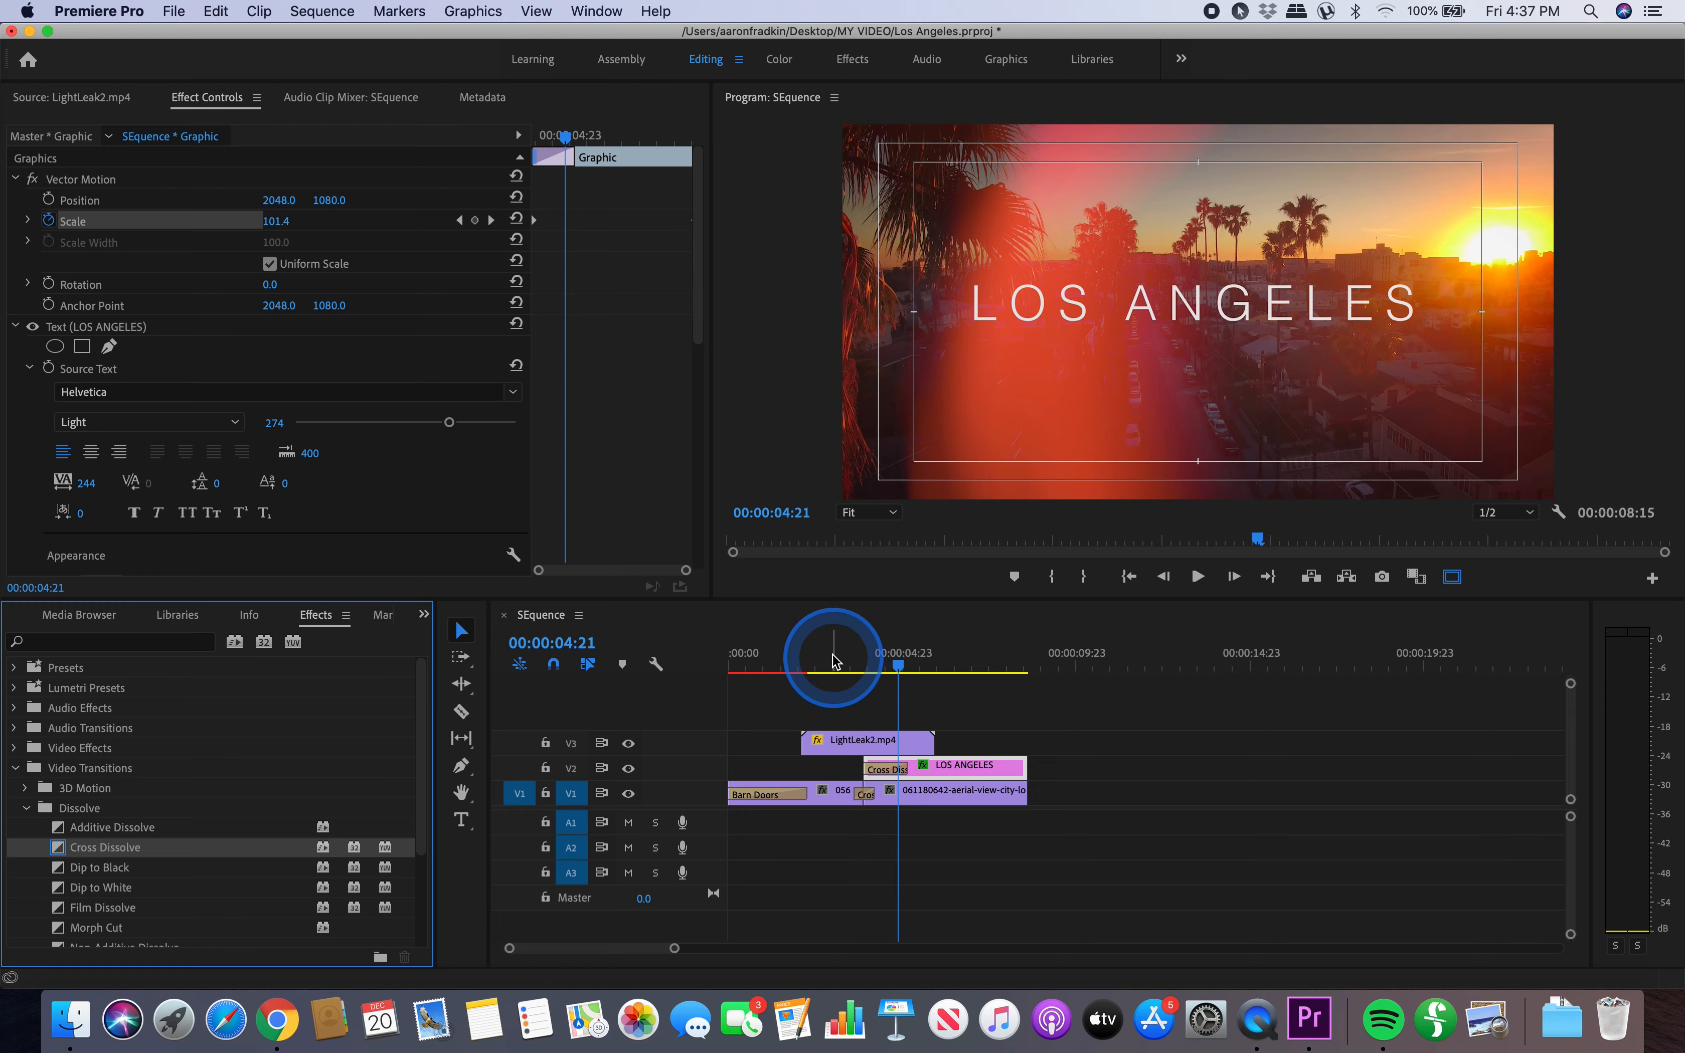
click(836, 662)
key(space)
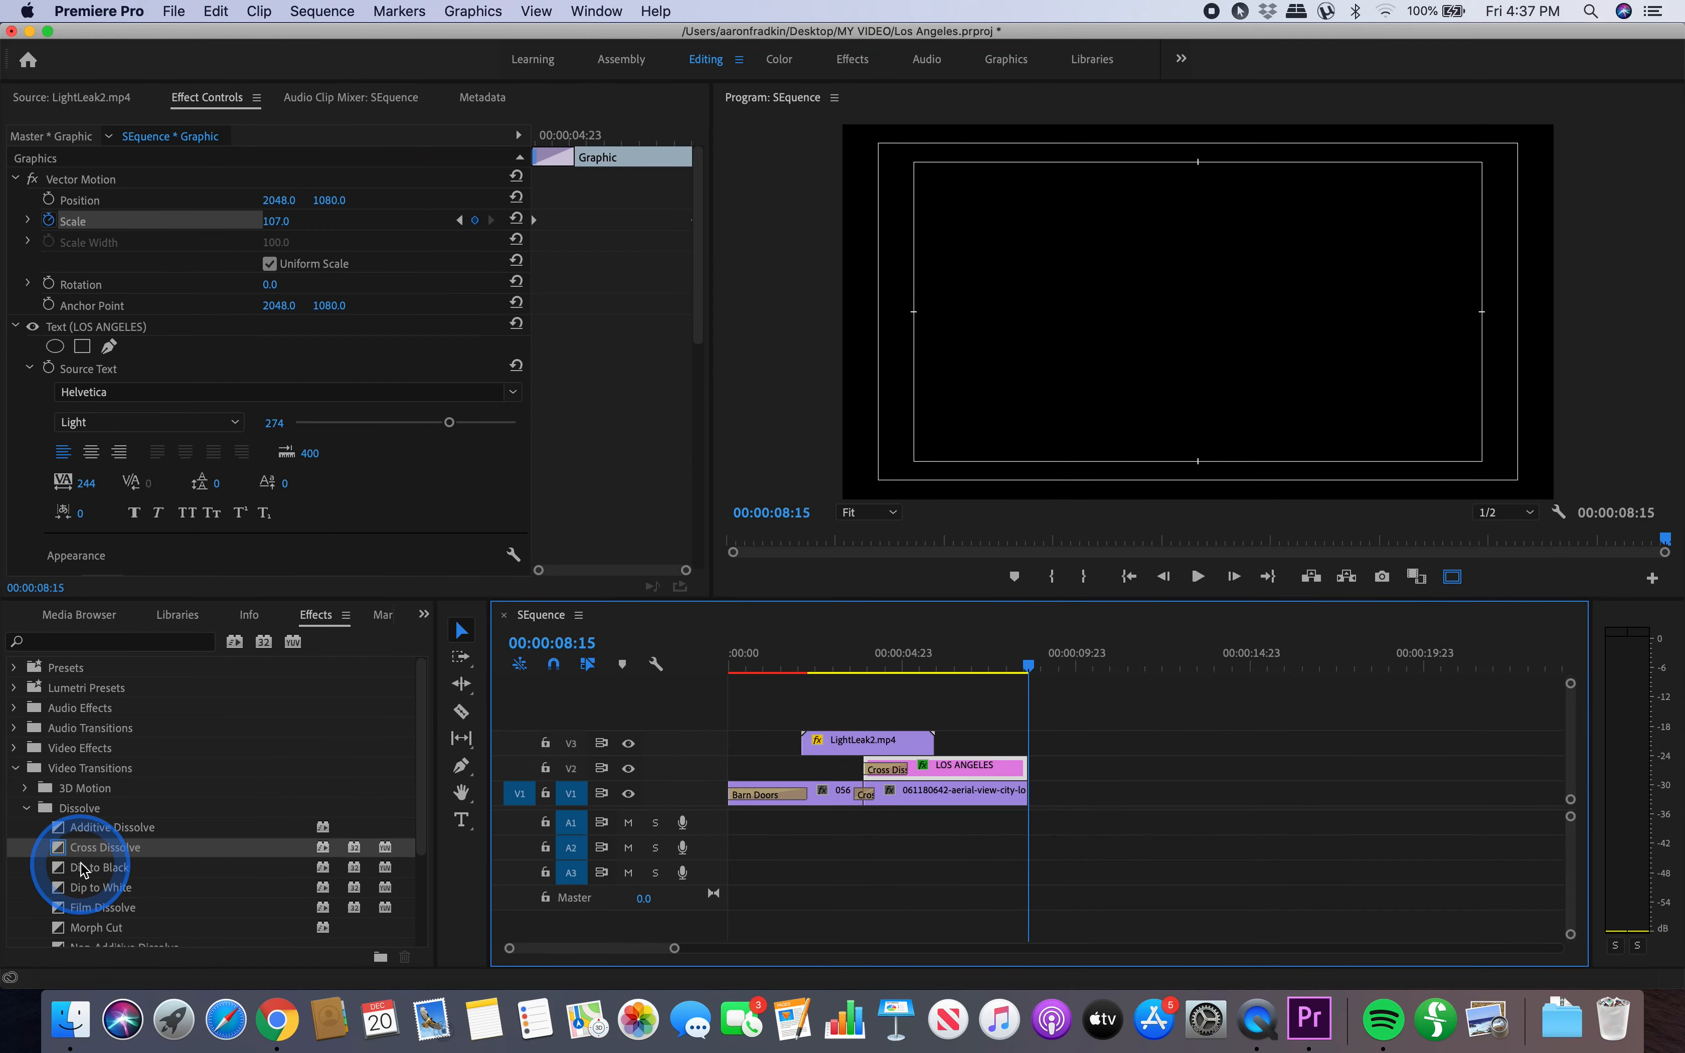
- Apply Cross Dissolves to the ends of the LOS ANGELES title and the last V1 clip, and play the ending
drag(58, 849, 1018, 765)
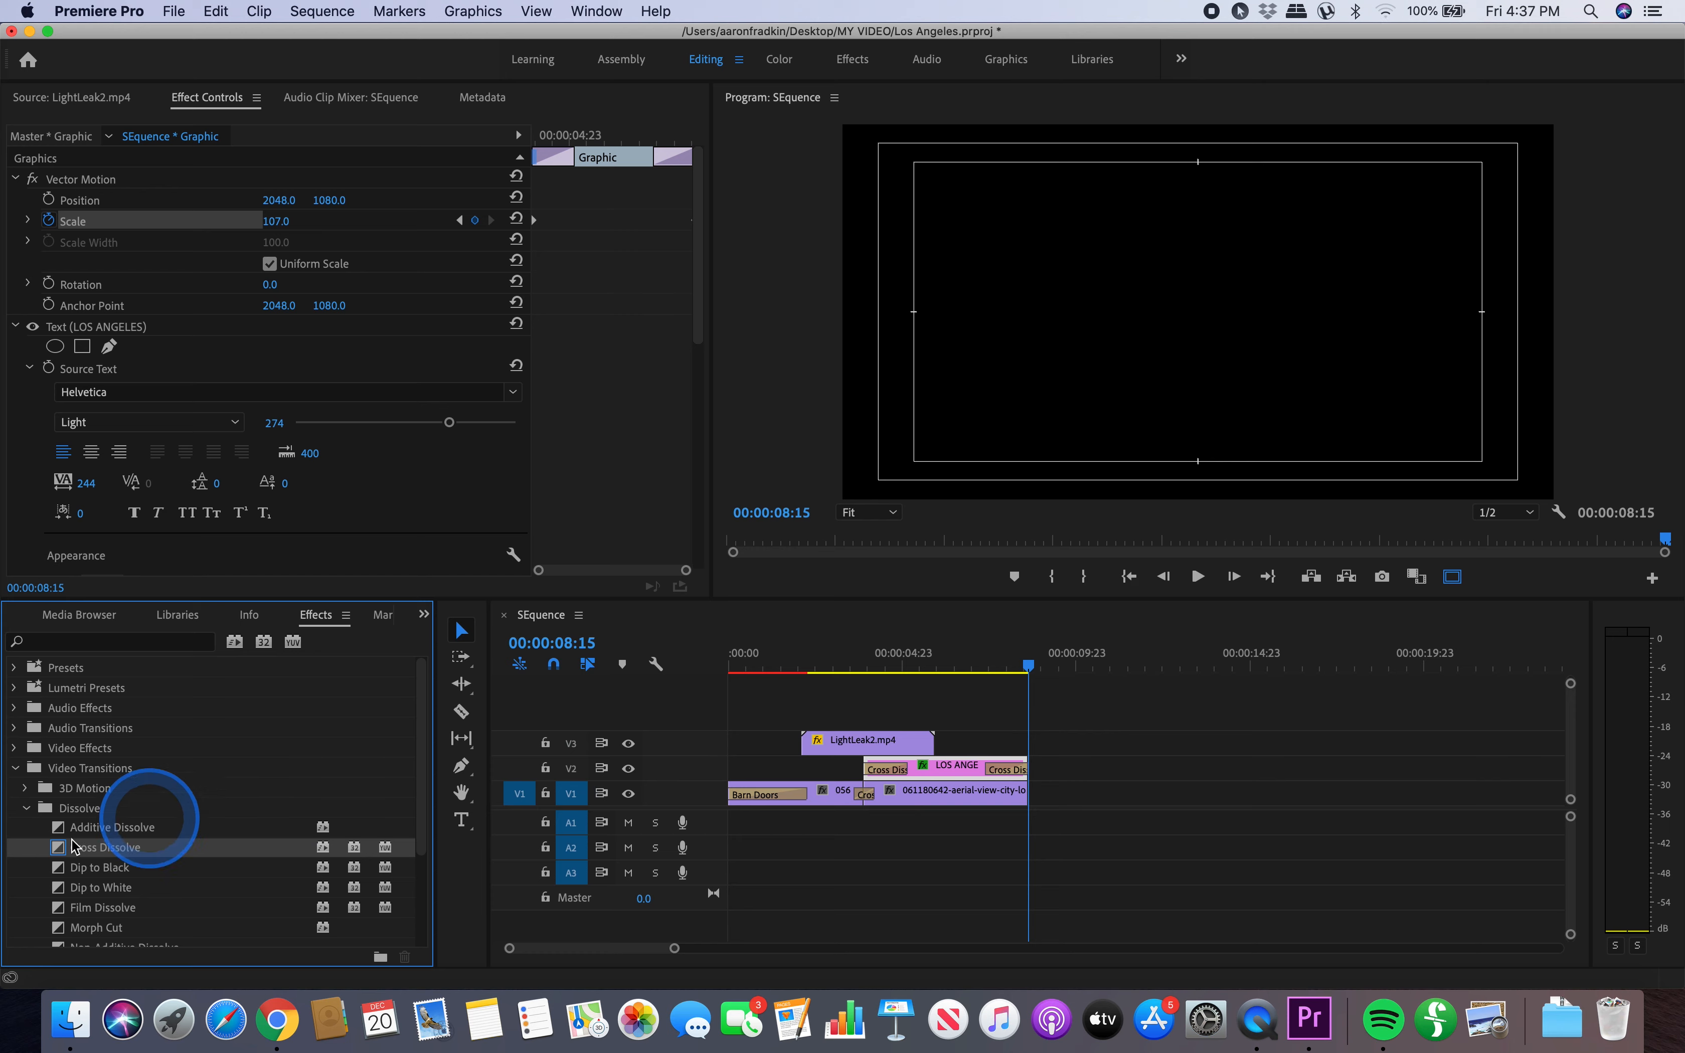
drag(75, 846, 1016, 799)
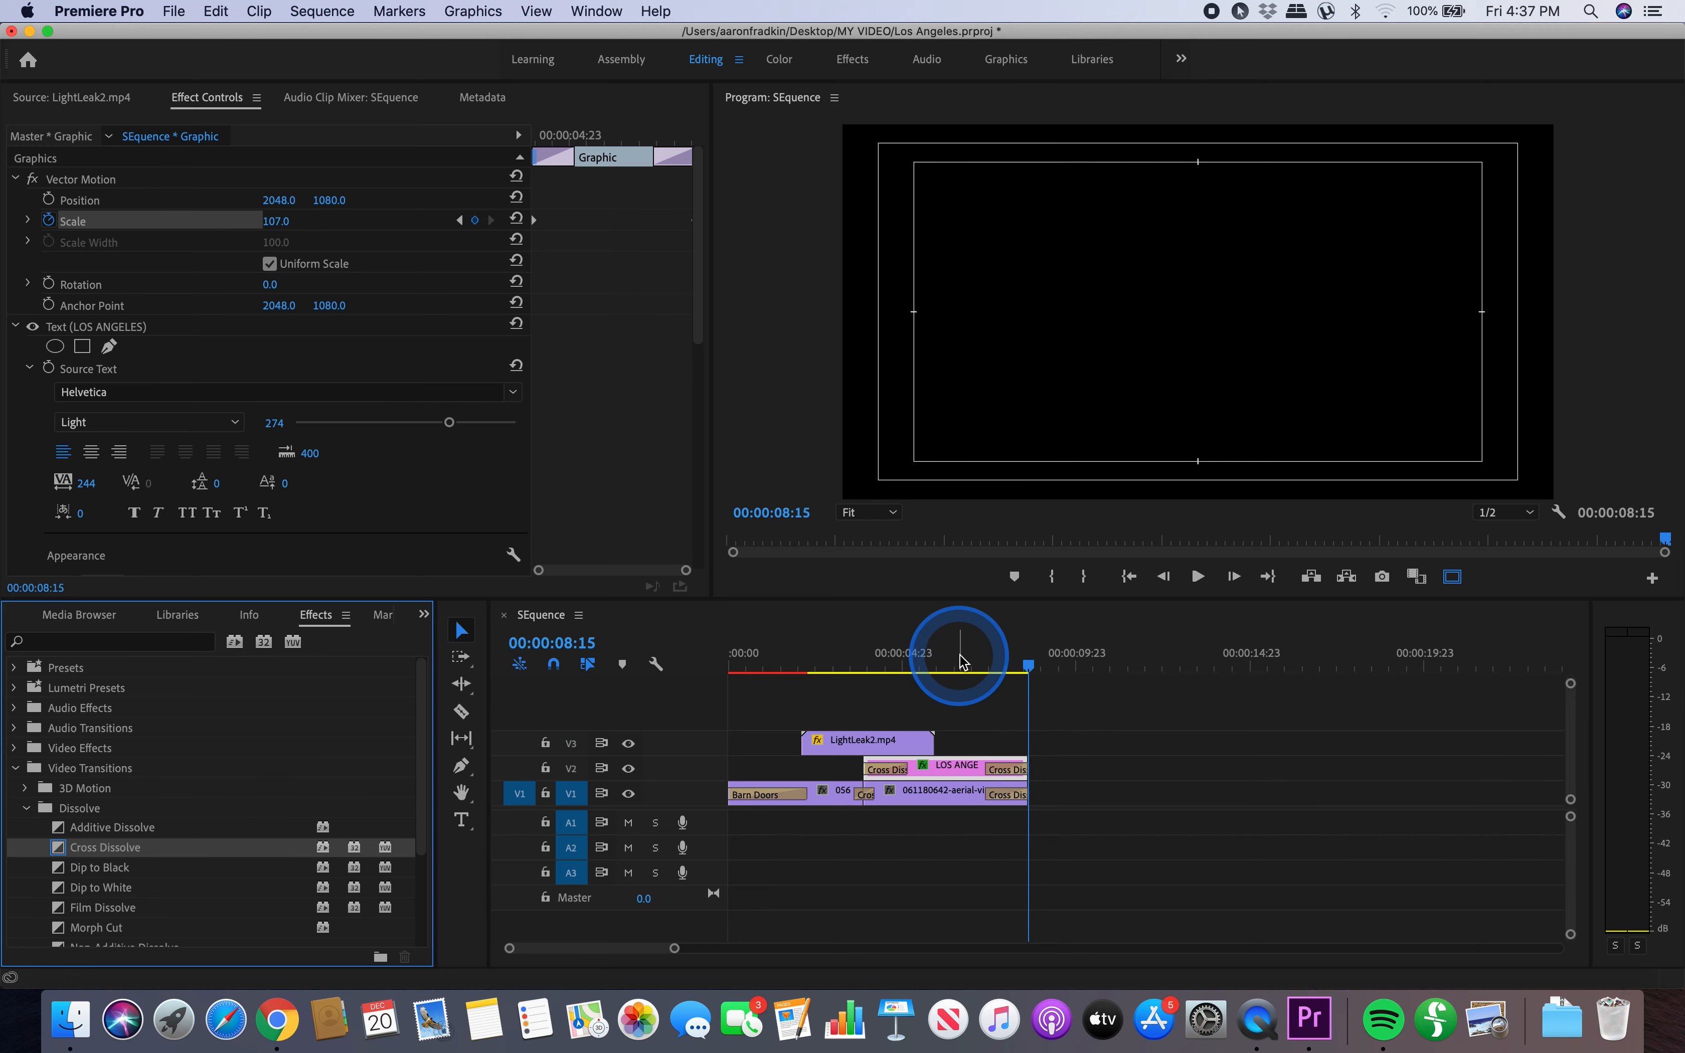
click(961, 661)
key(space)
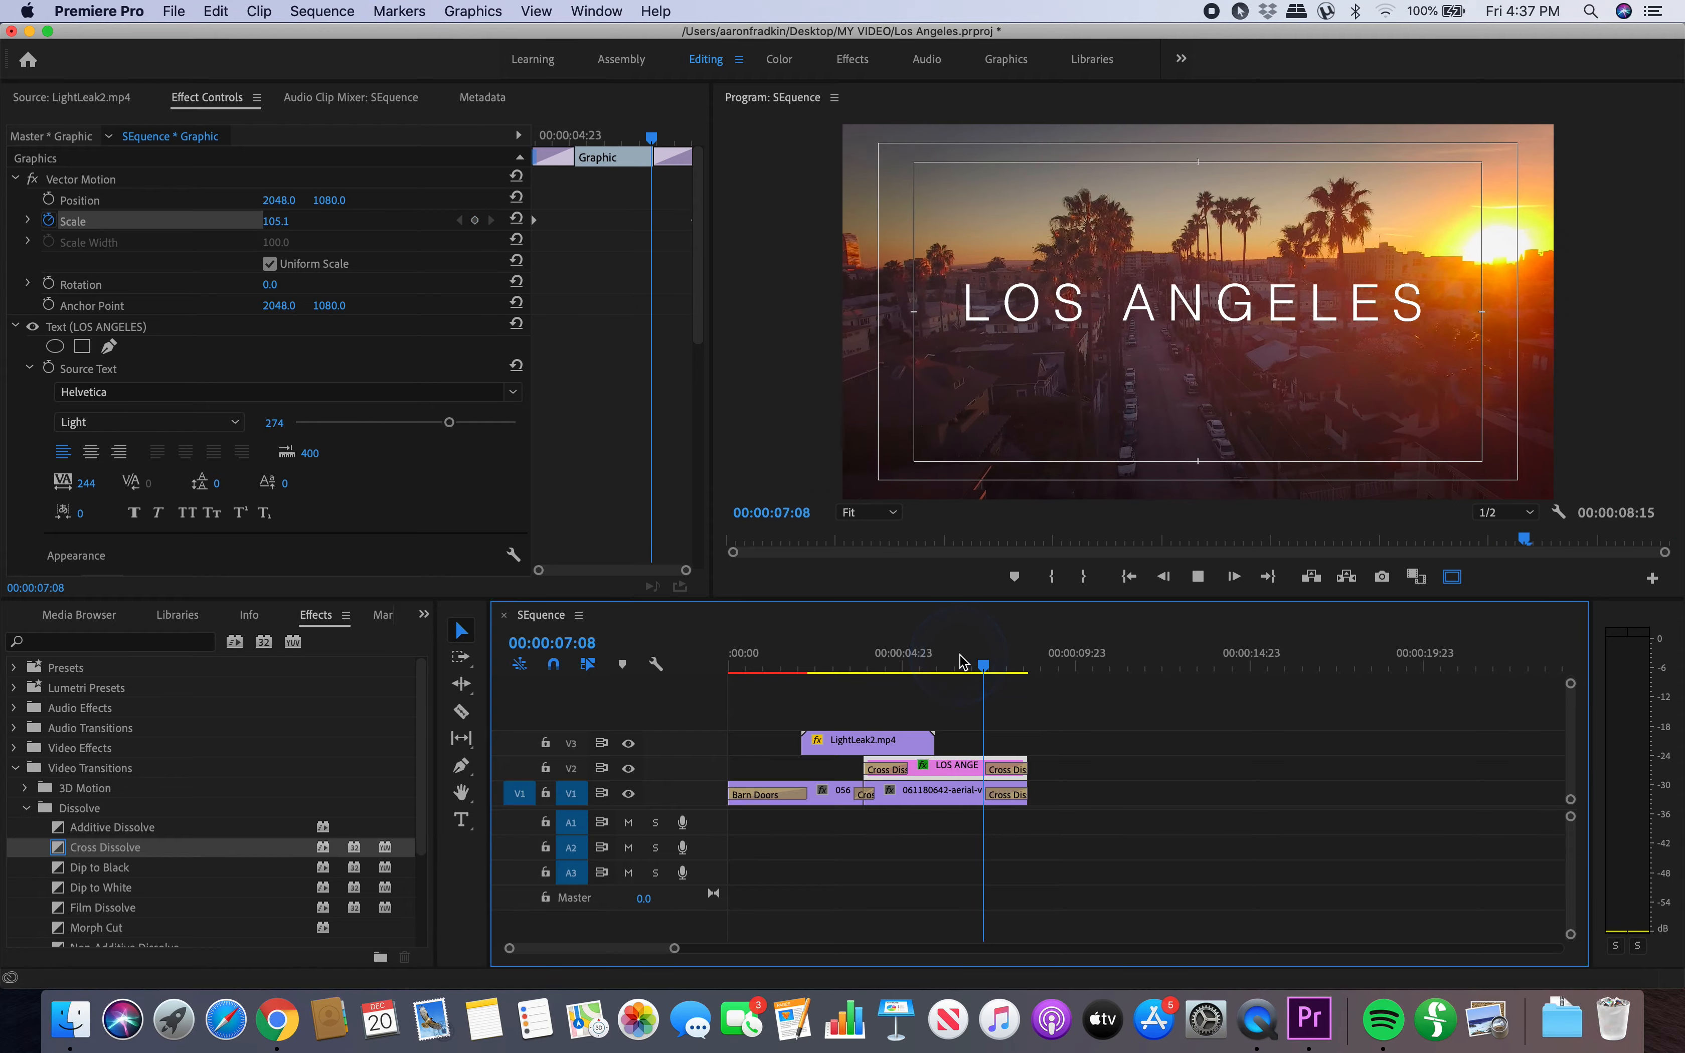
click(1035, 550)
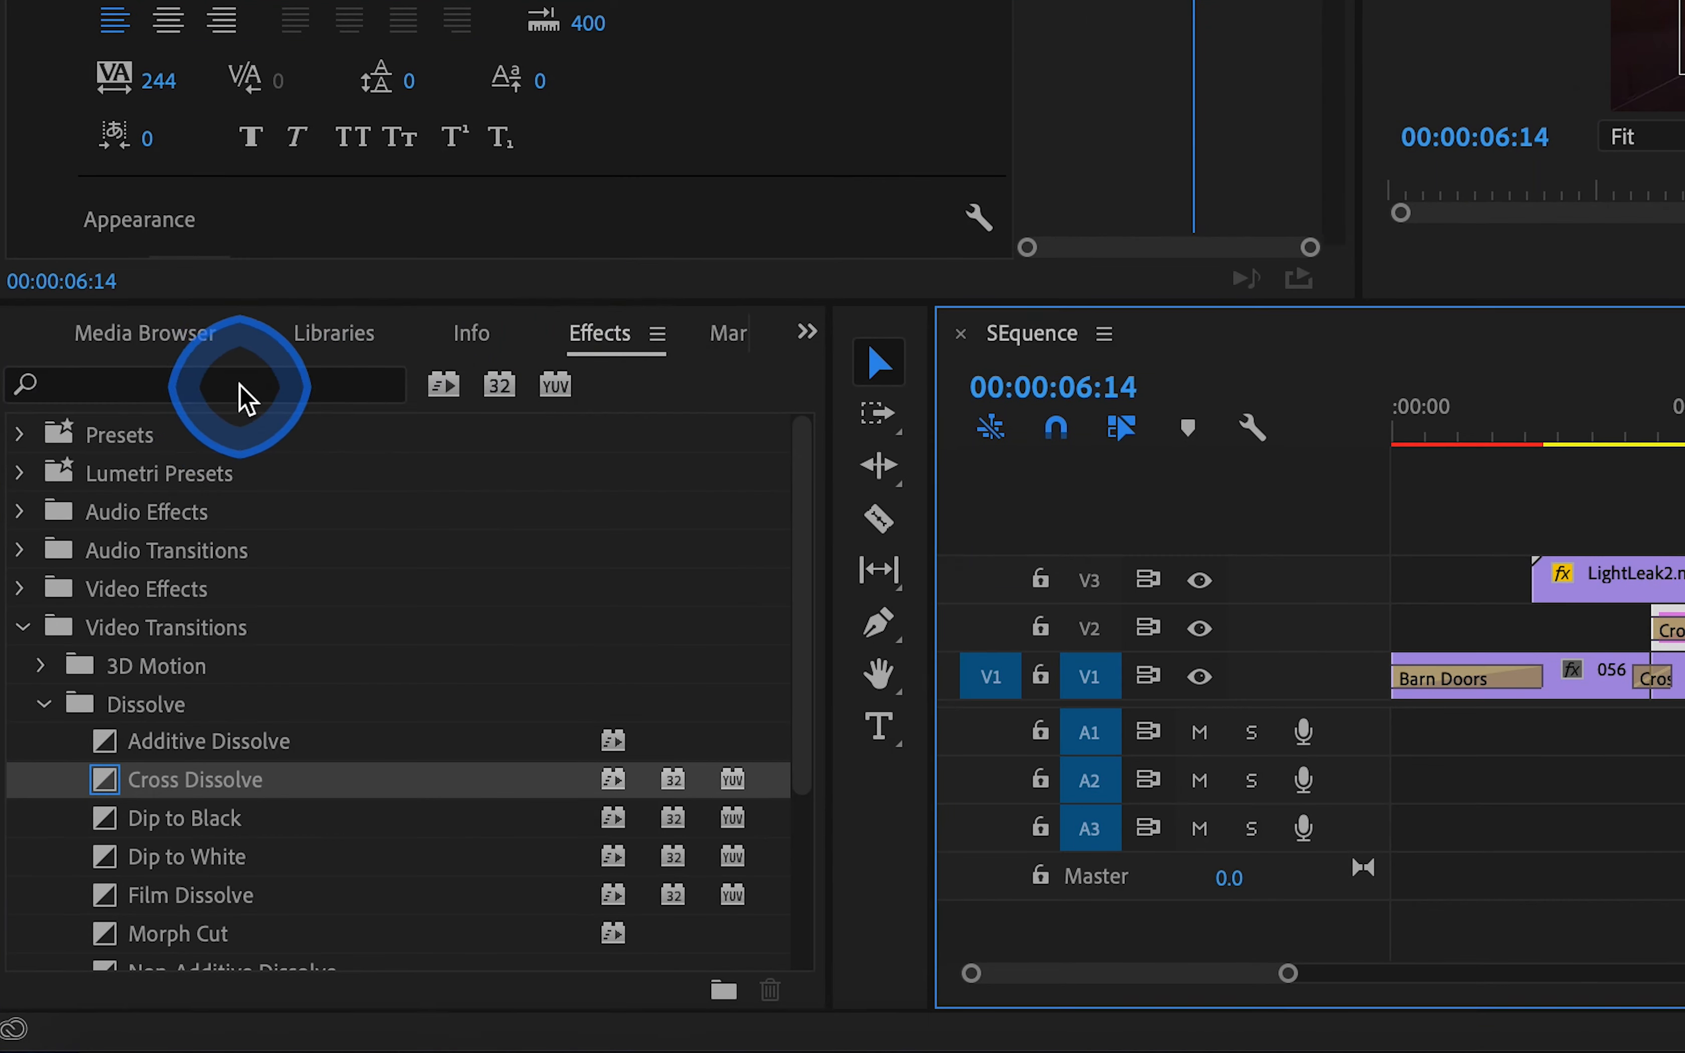
- Find the Gaussian Blur video effect and apply it to the LOS ANGELES title on V2
click(237, 394)
text(gaussian)
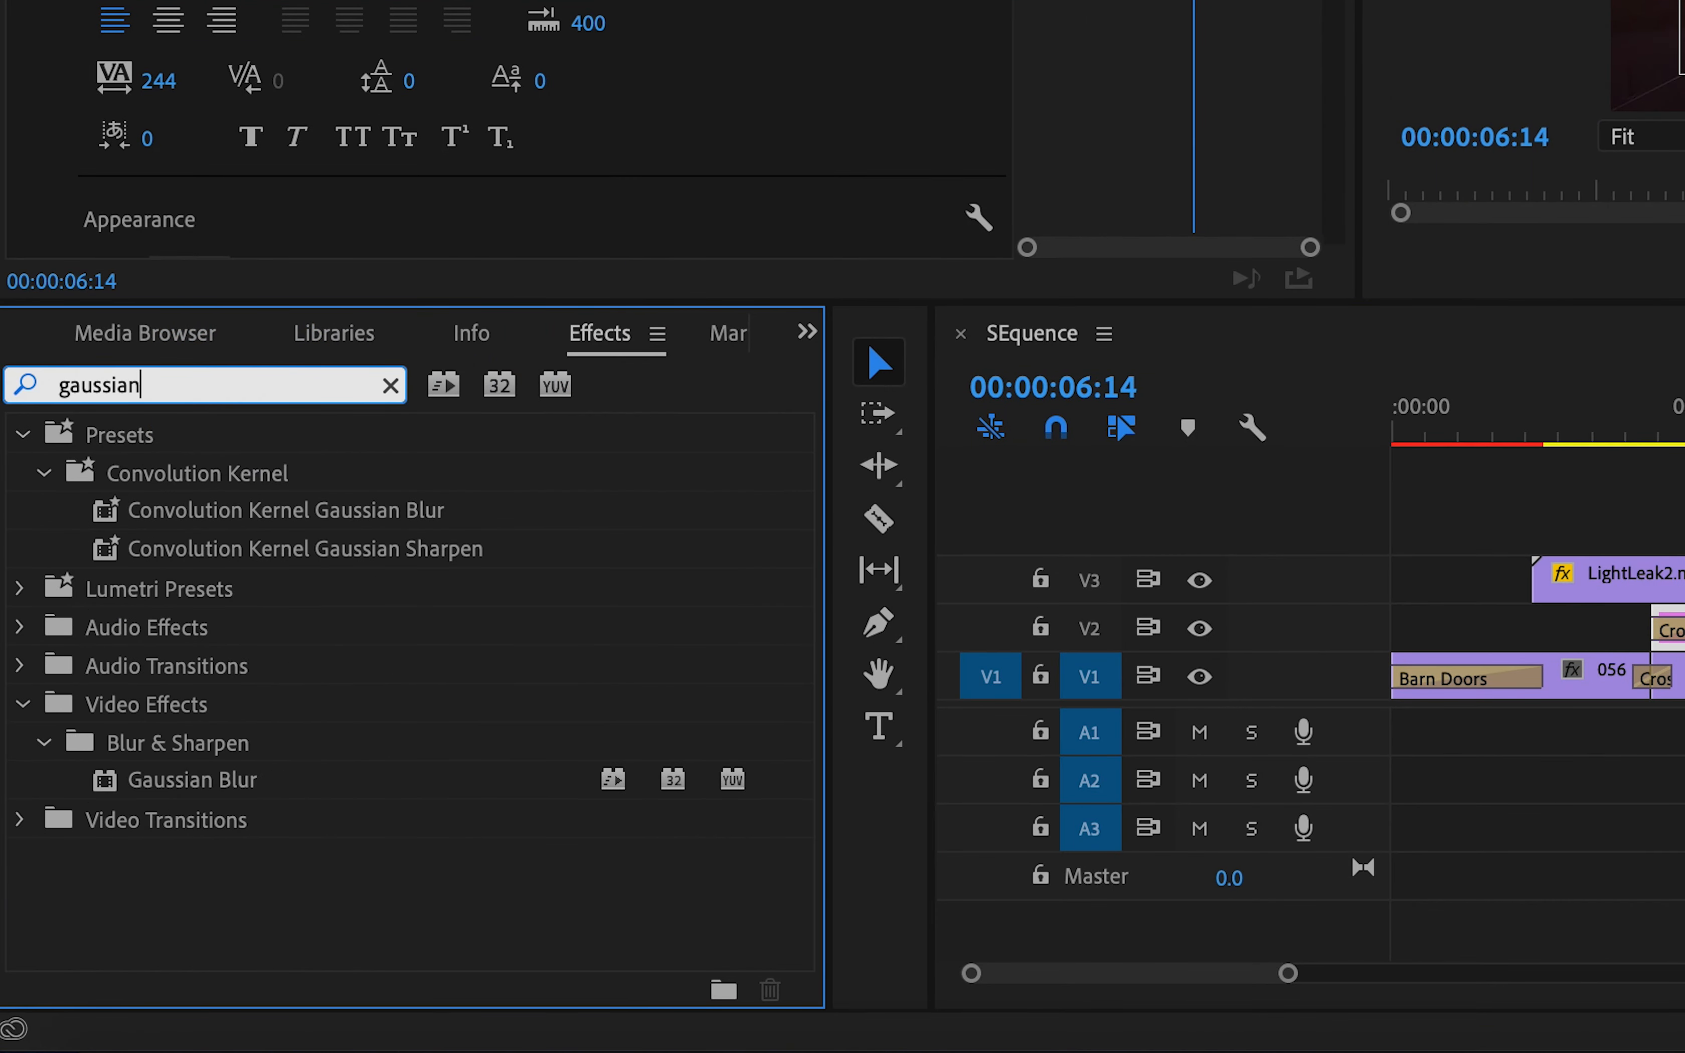
text( blur)
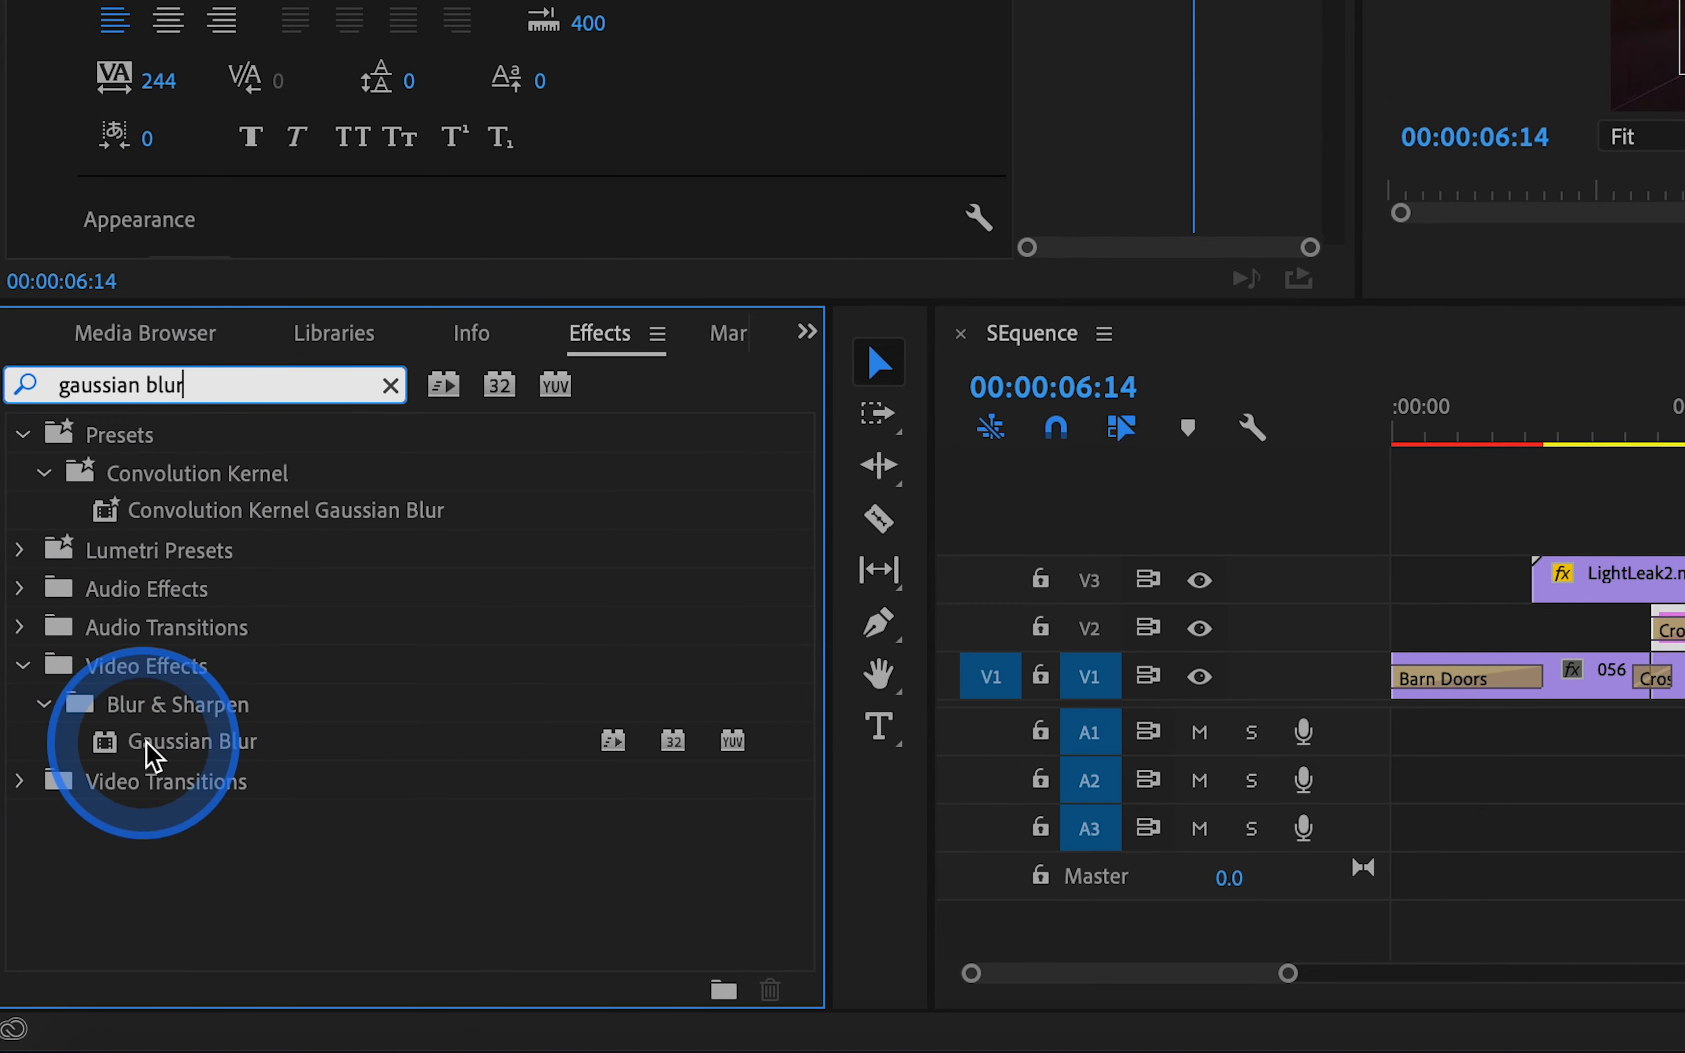
click(104, 749)
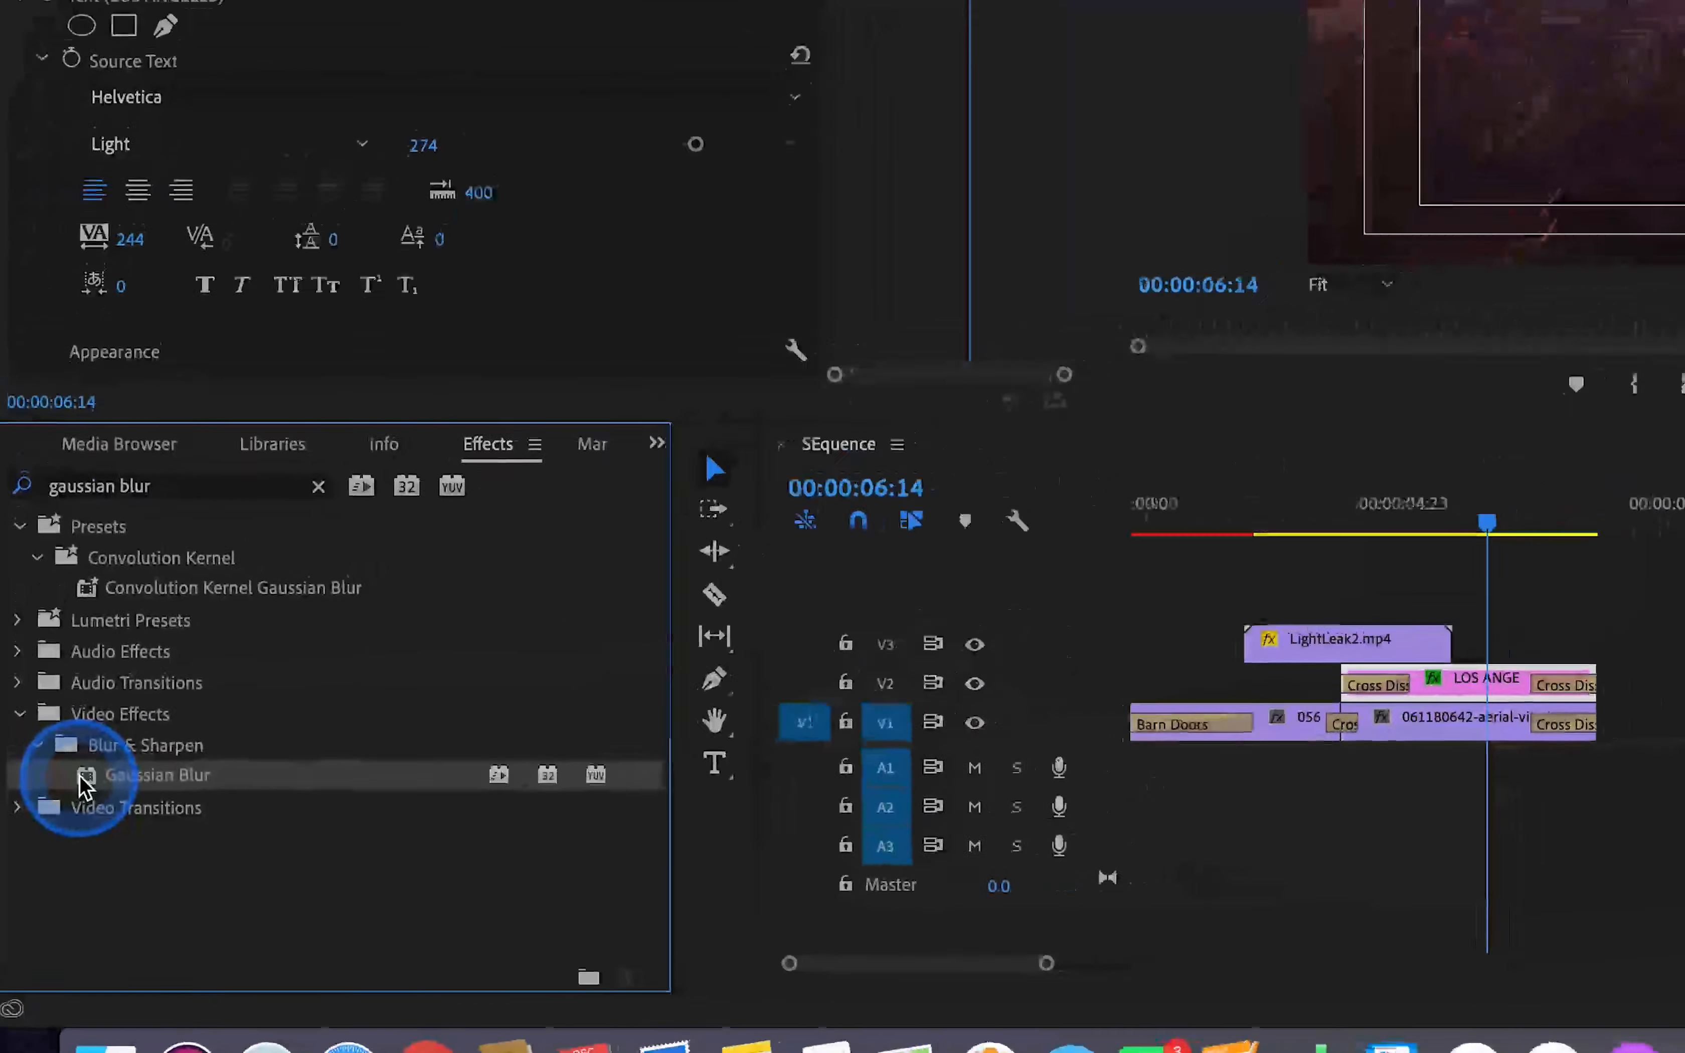
drag(97, 763, 1596, 626)
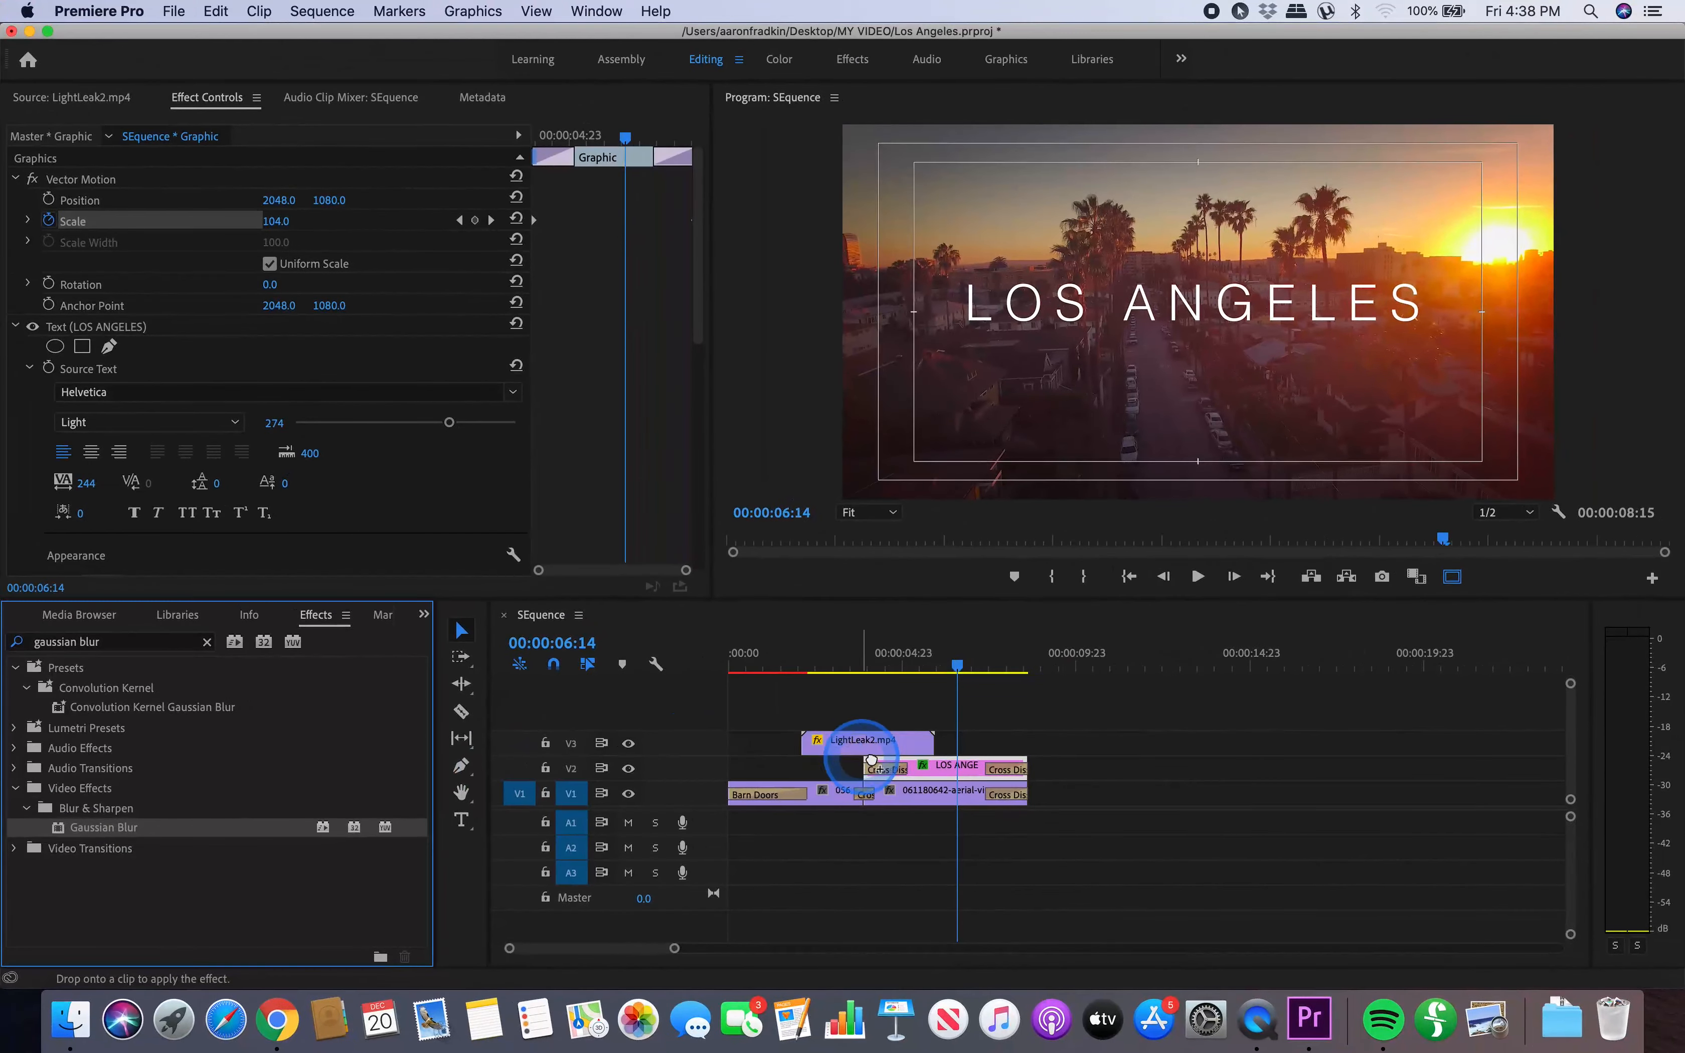
drag(871, 761, 949, 771)
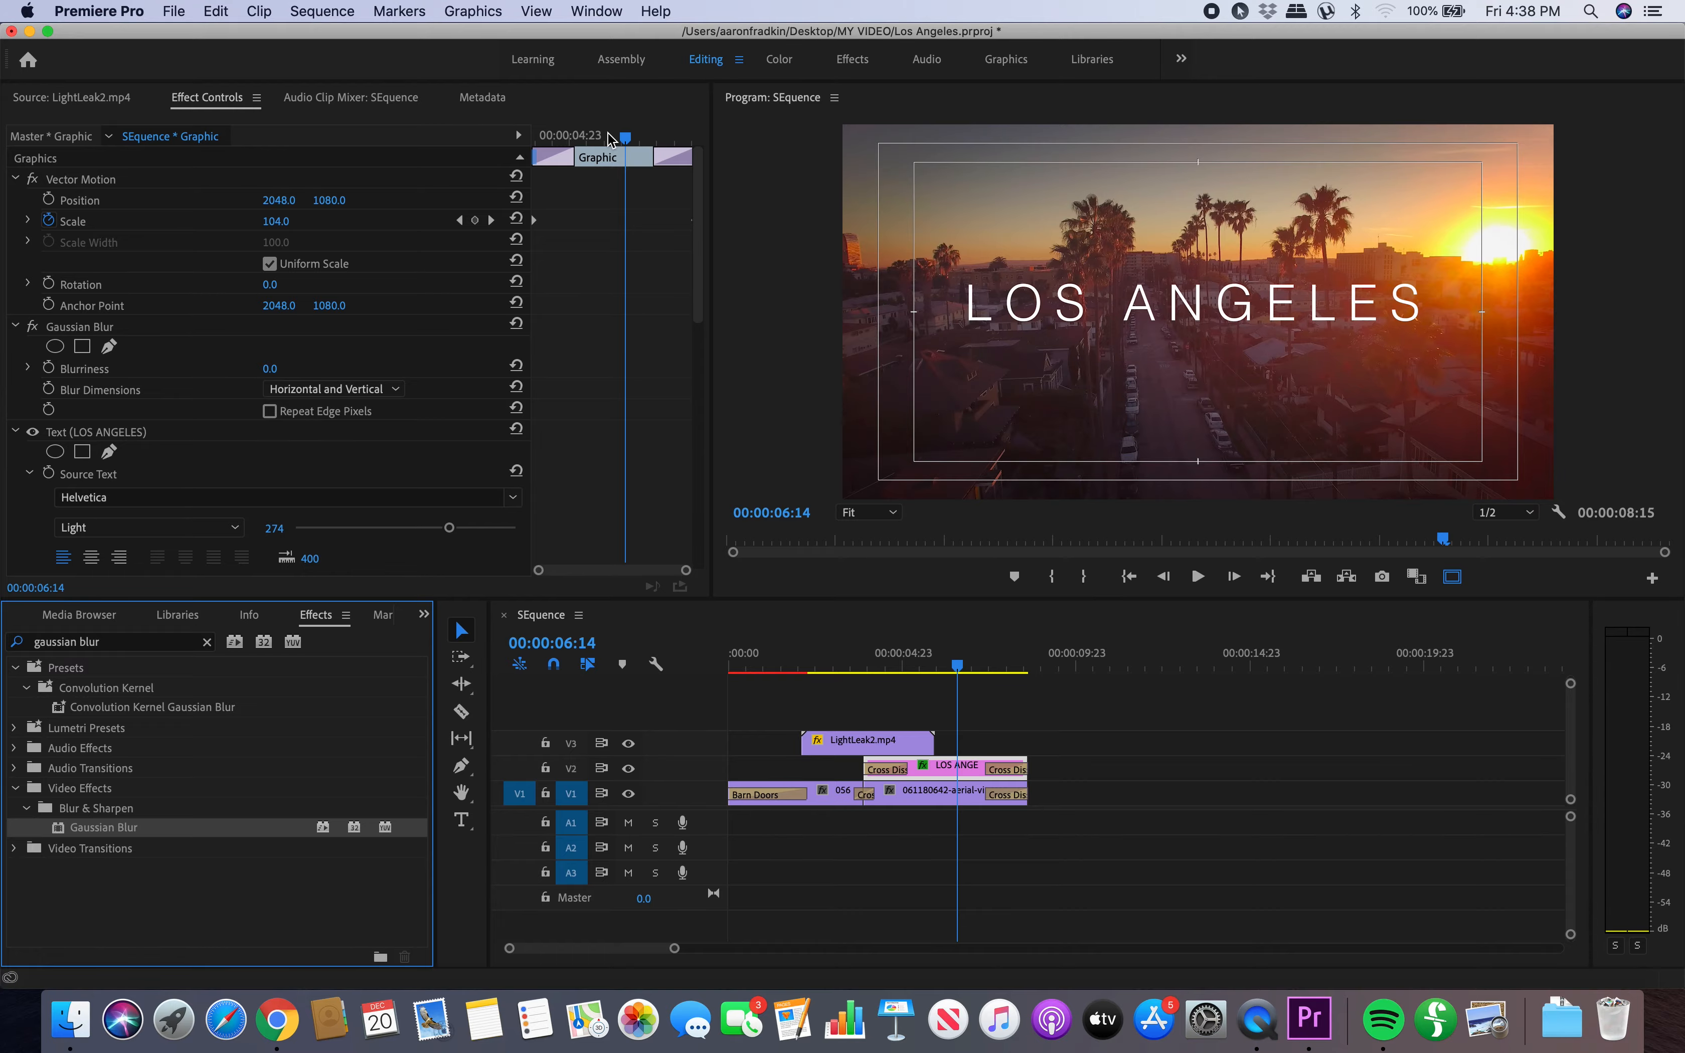
- Add a Gaussian Blur Blurriness keyframe of 135 at the title's first frame, 00:00:03:22
drag(610, 138, 497, 138)
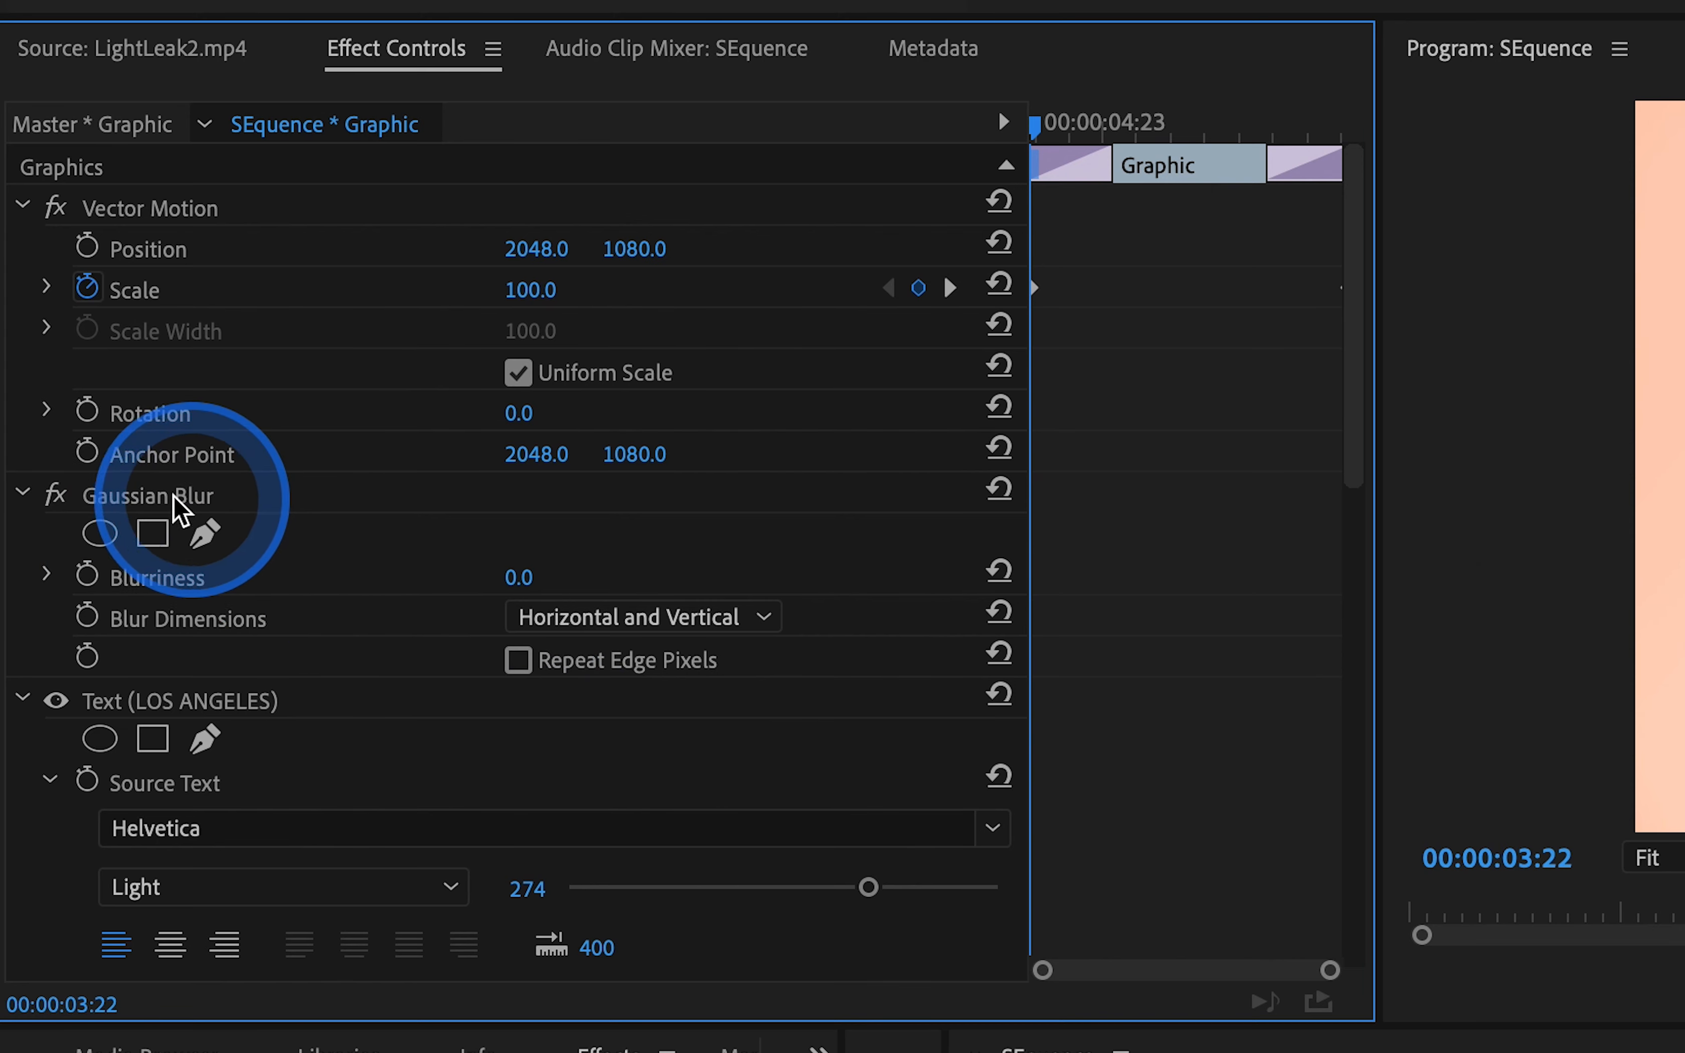
click(87, 577)
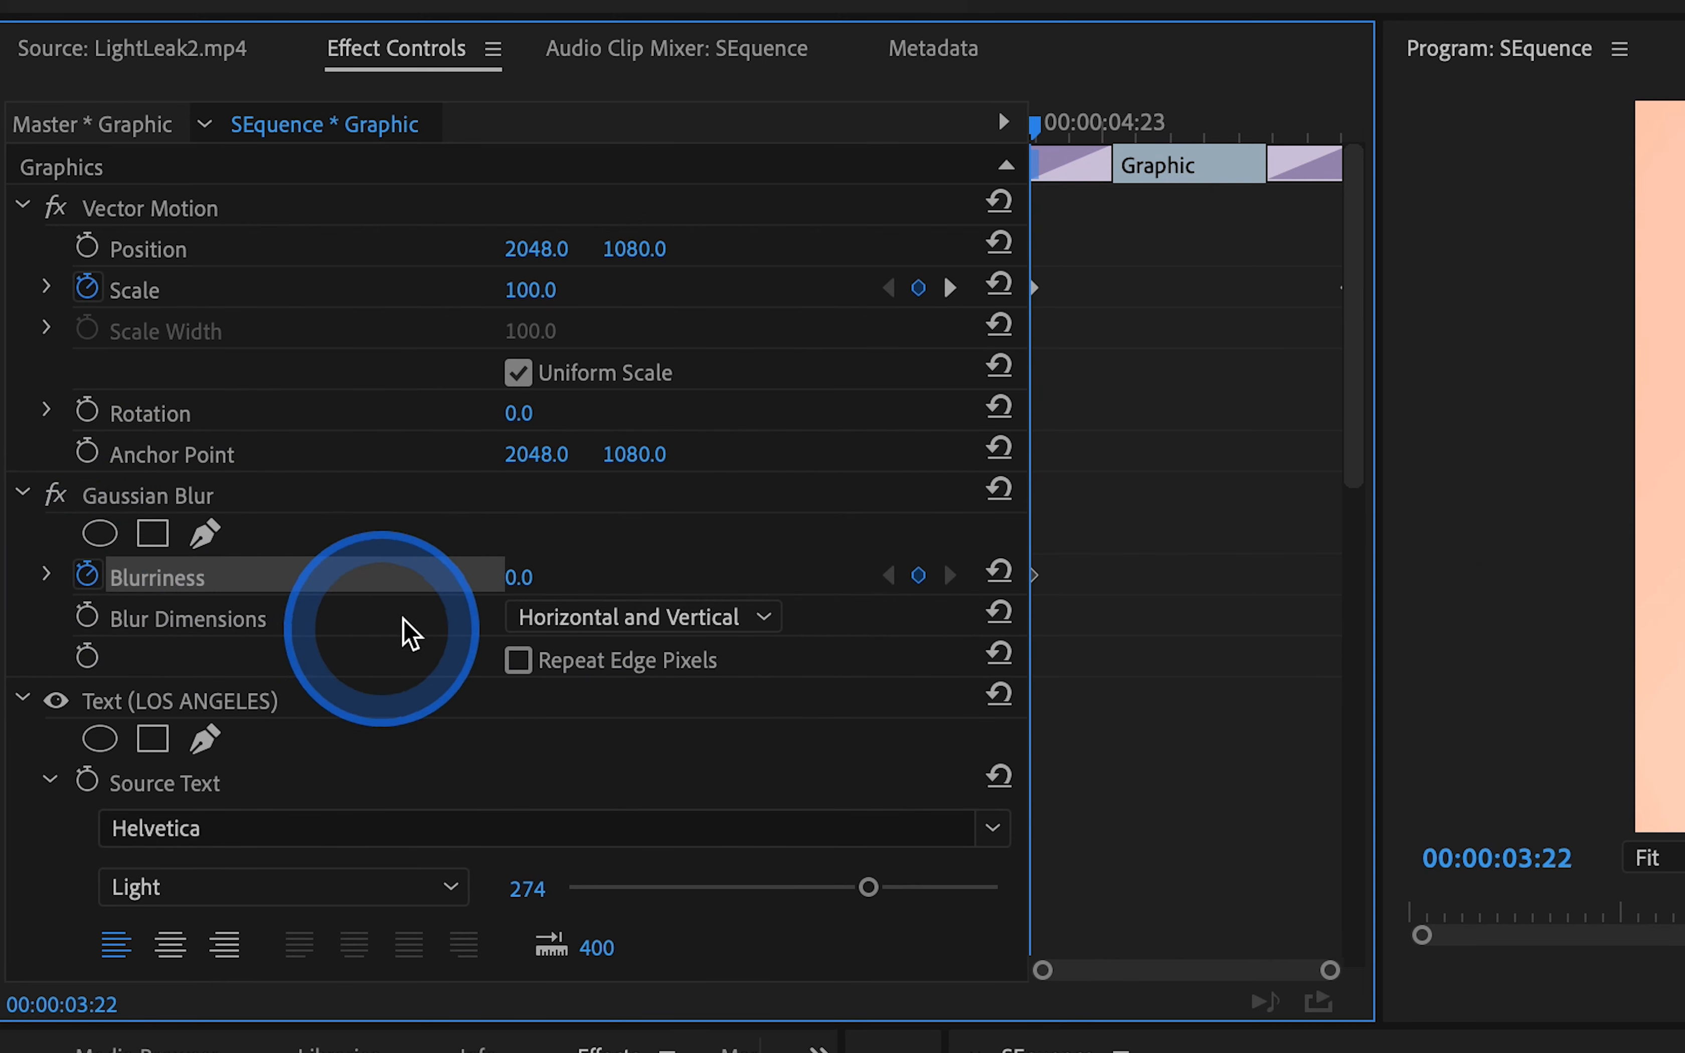
click(522, 576)
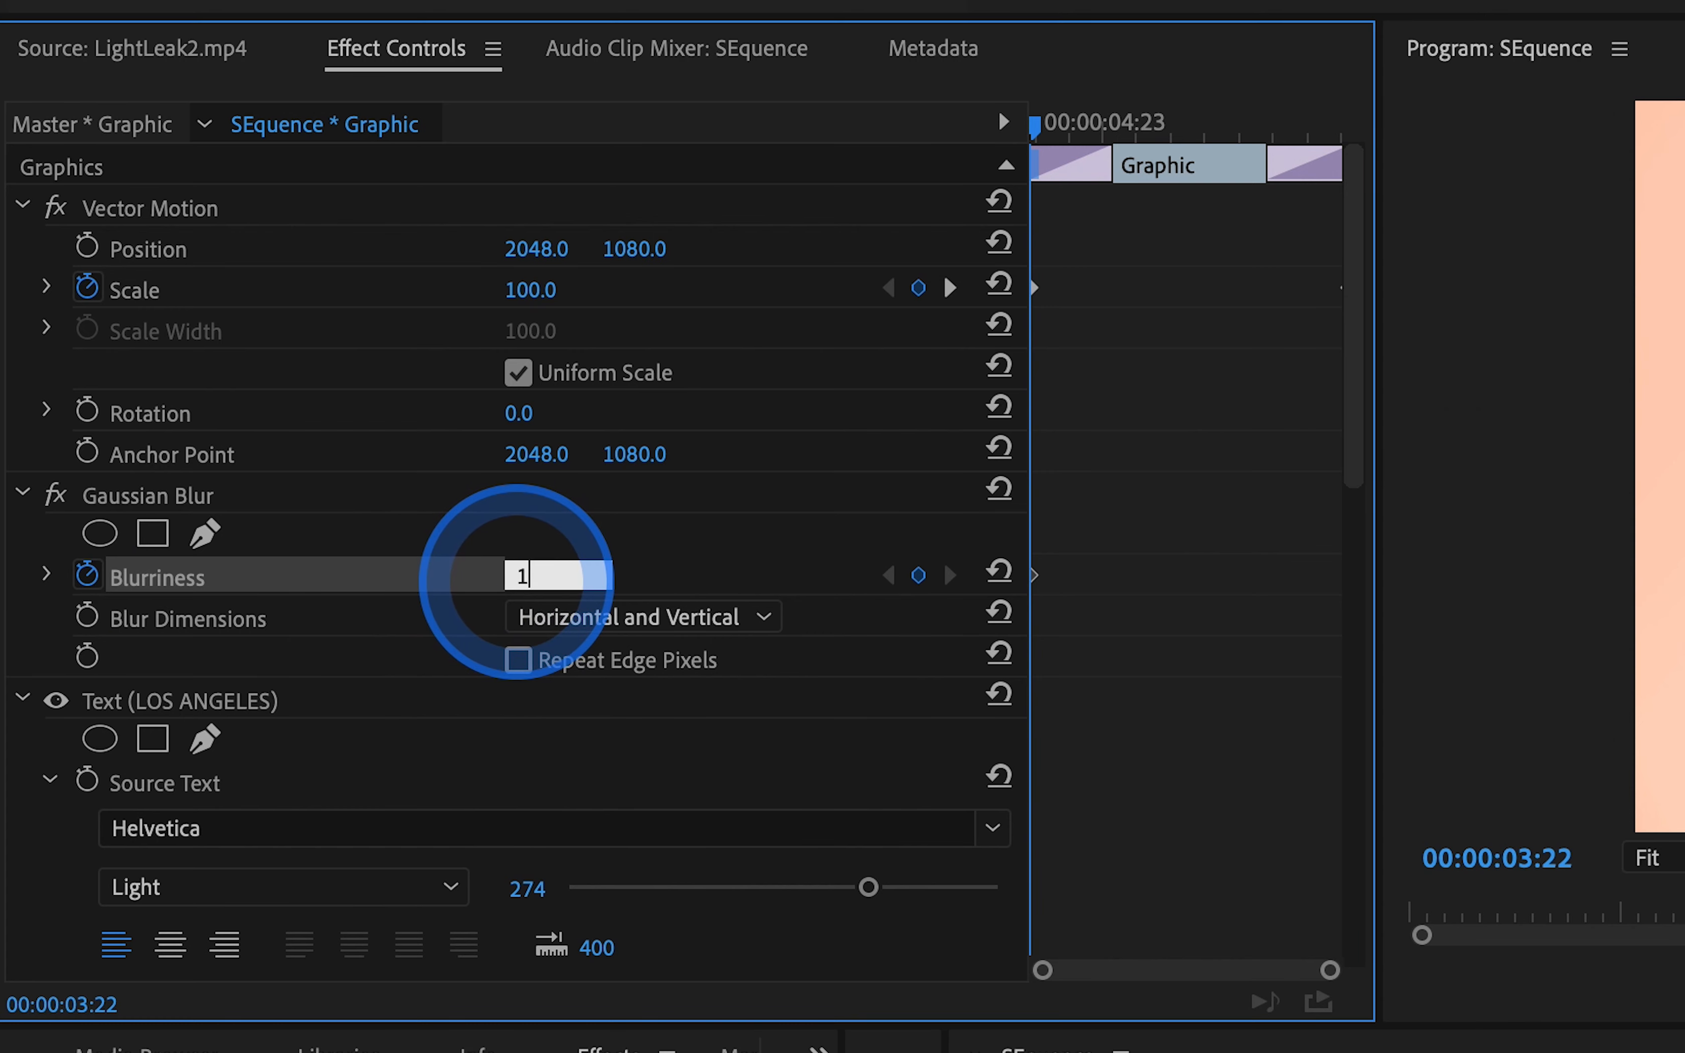
text(135.0)
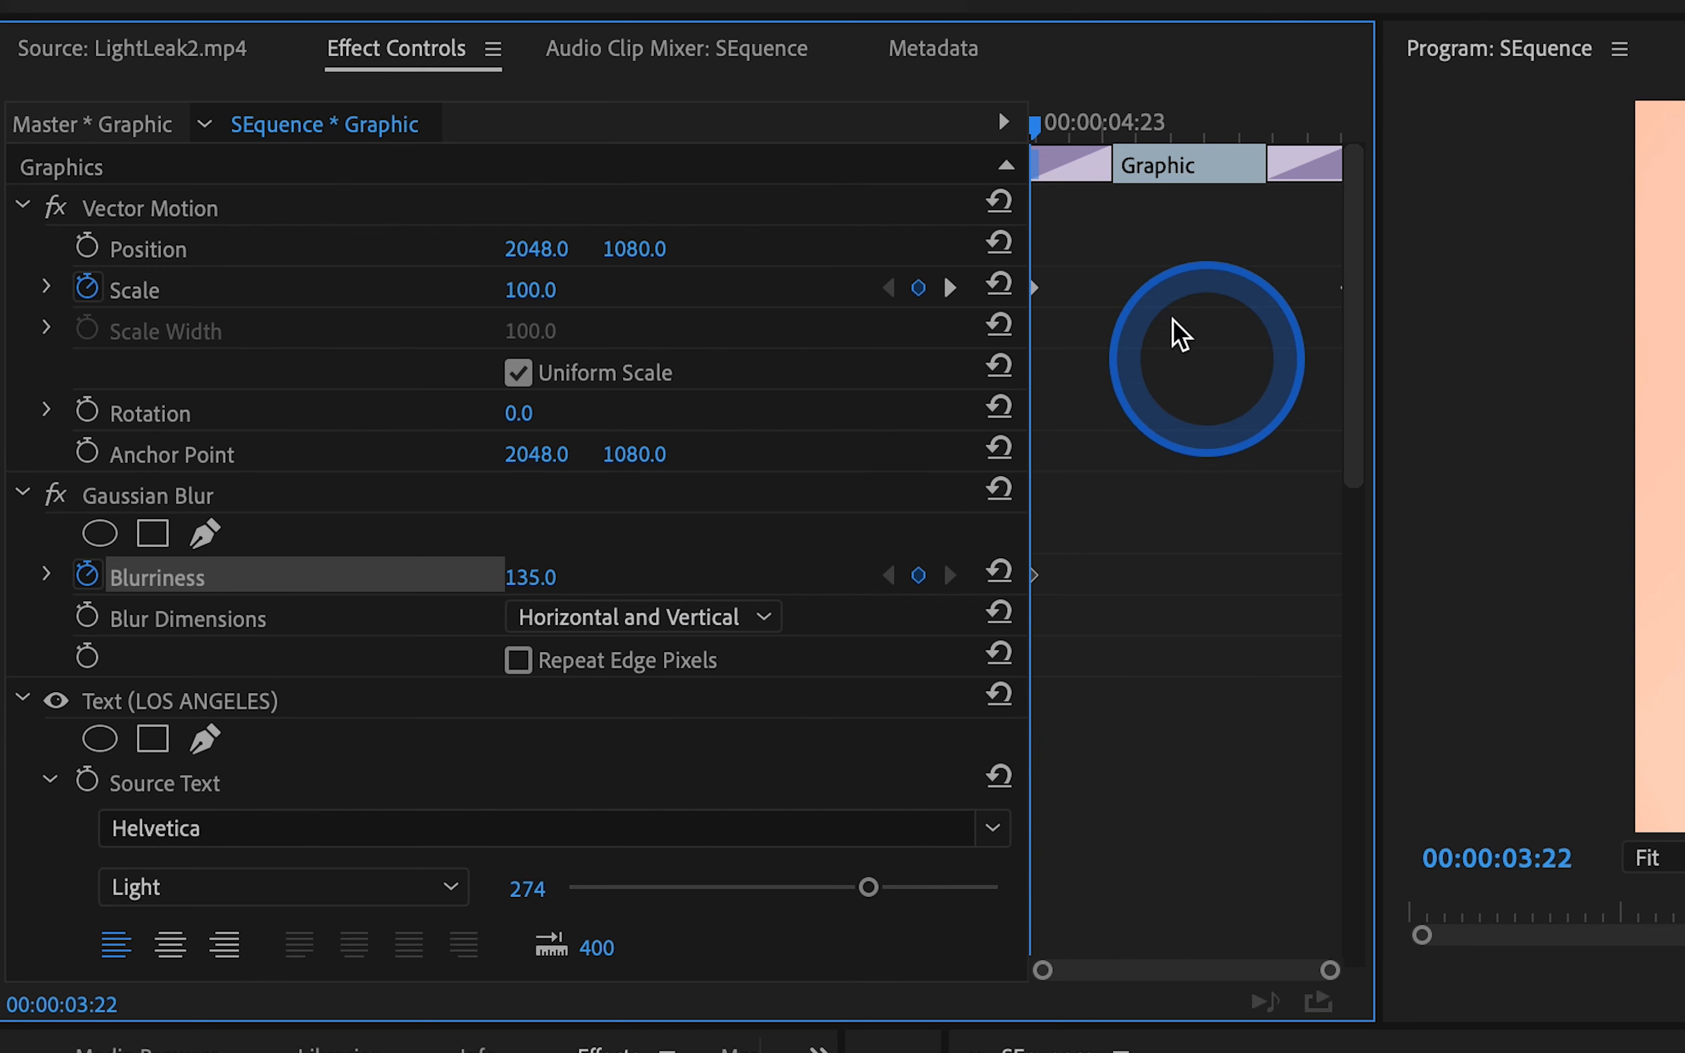
- Add a Gaussian Blur Blurriness keyframe of 0 at 00:00:05:03 and play the LOS ANGELES title from its first frame
drag(1042, 125, 1113, 121)
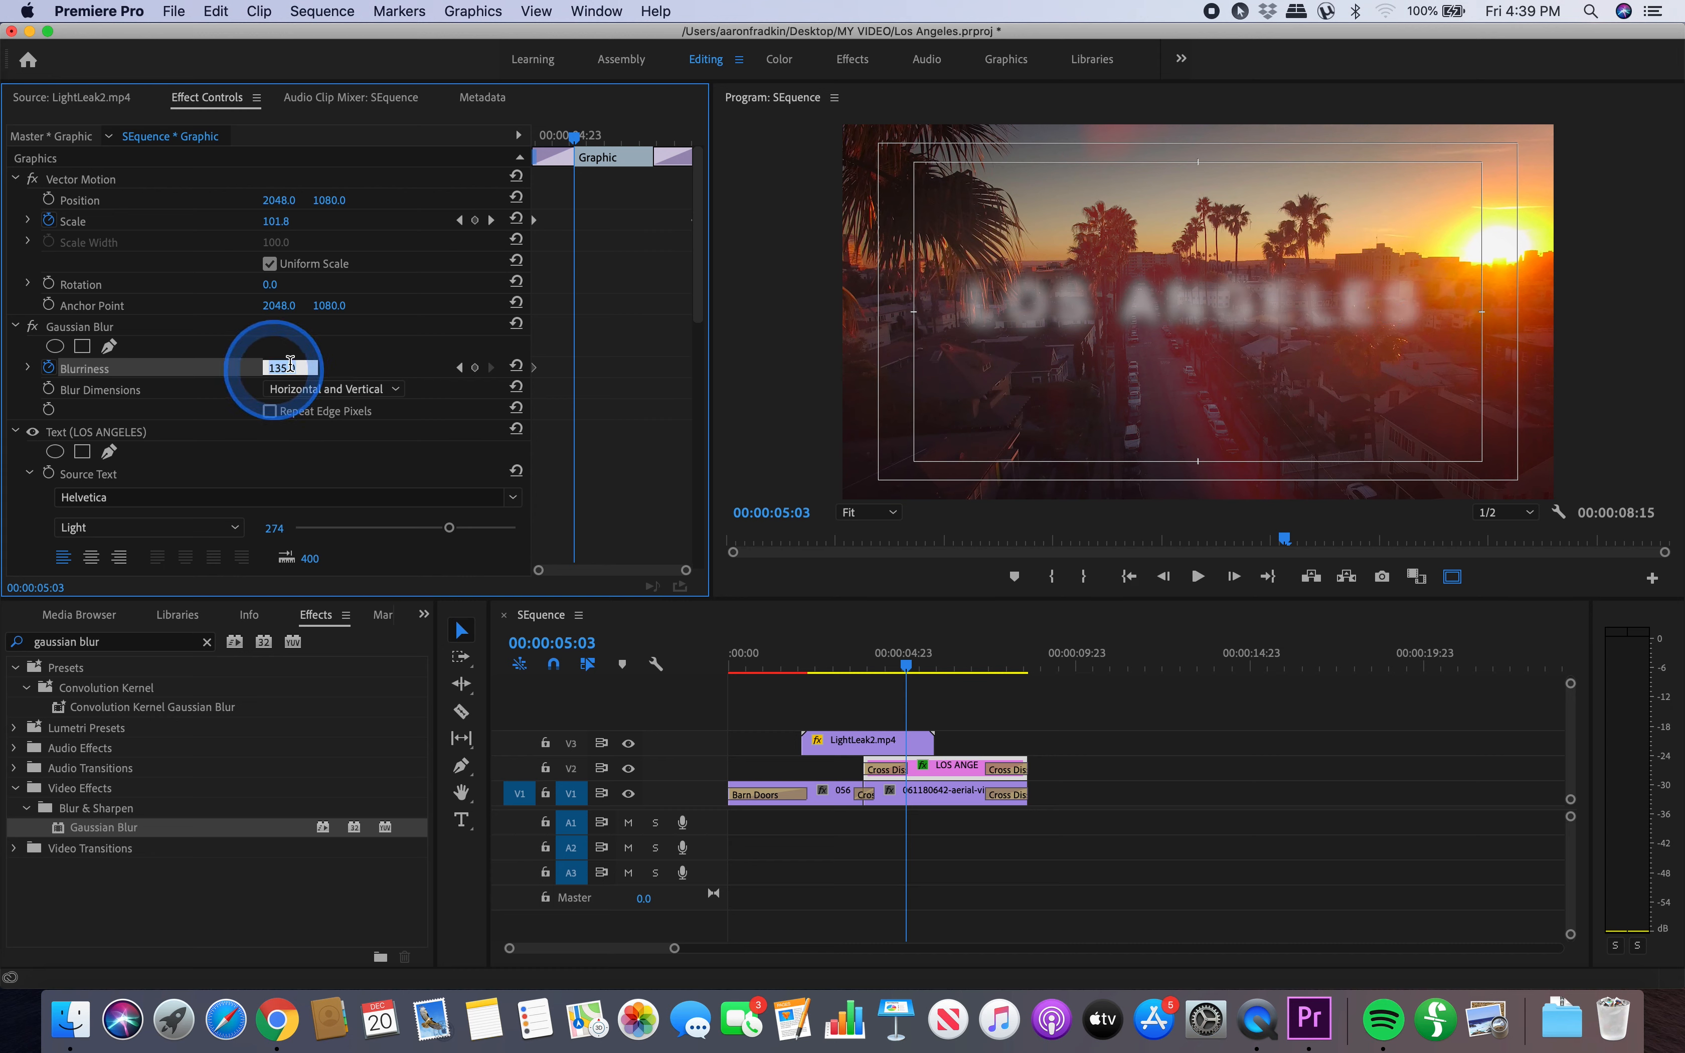
key(Return)
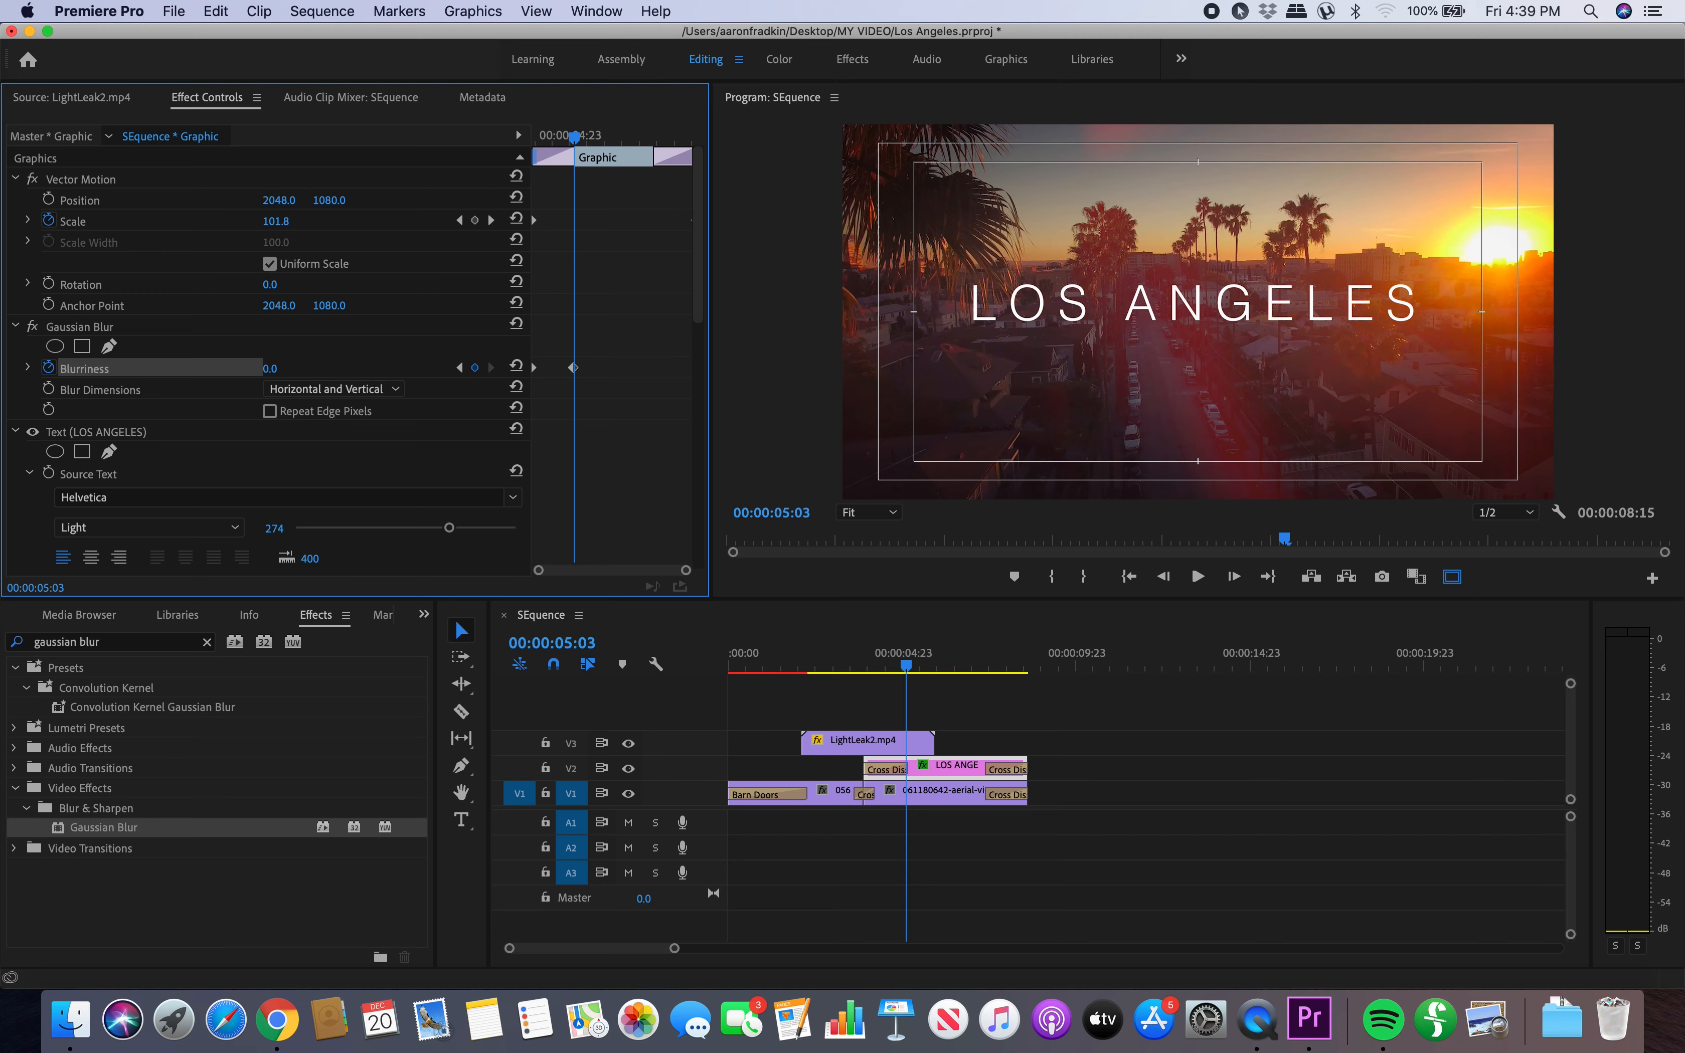
drag(550, 138, 465, 144)
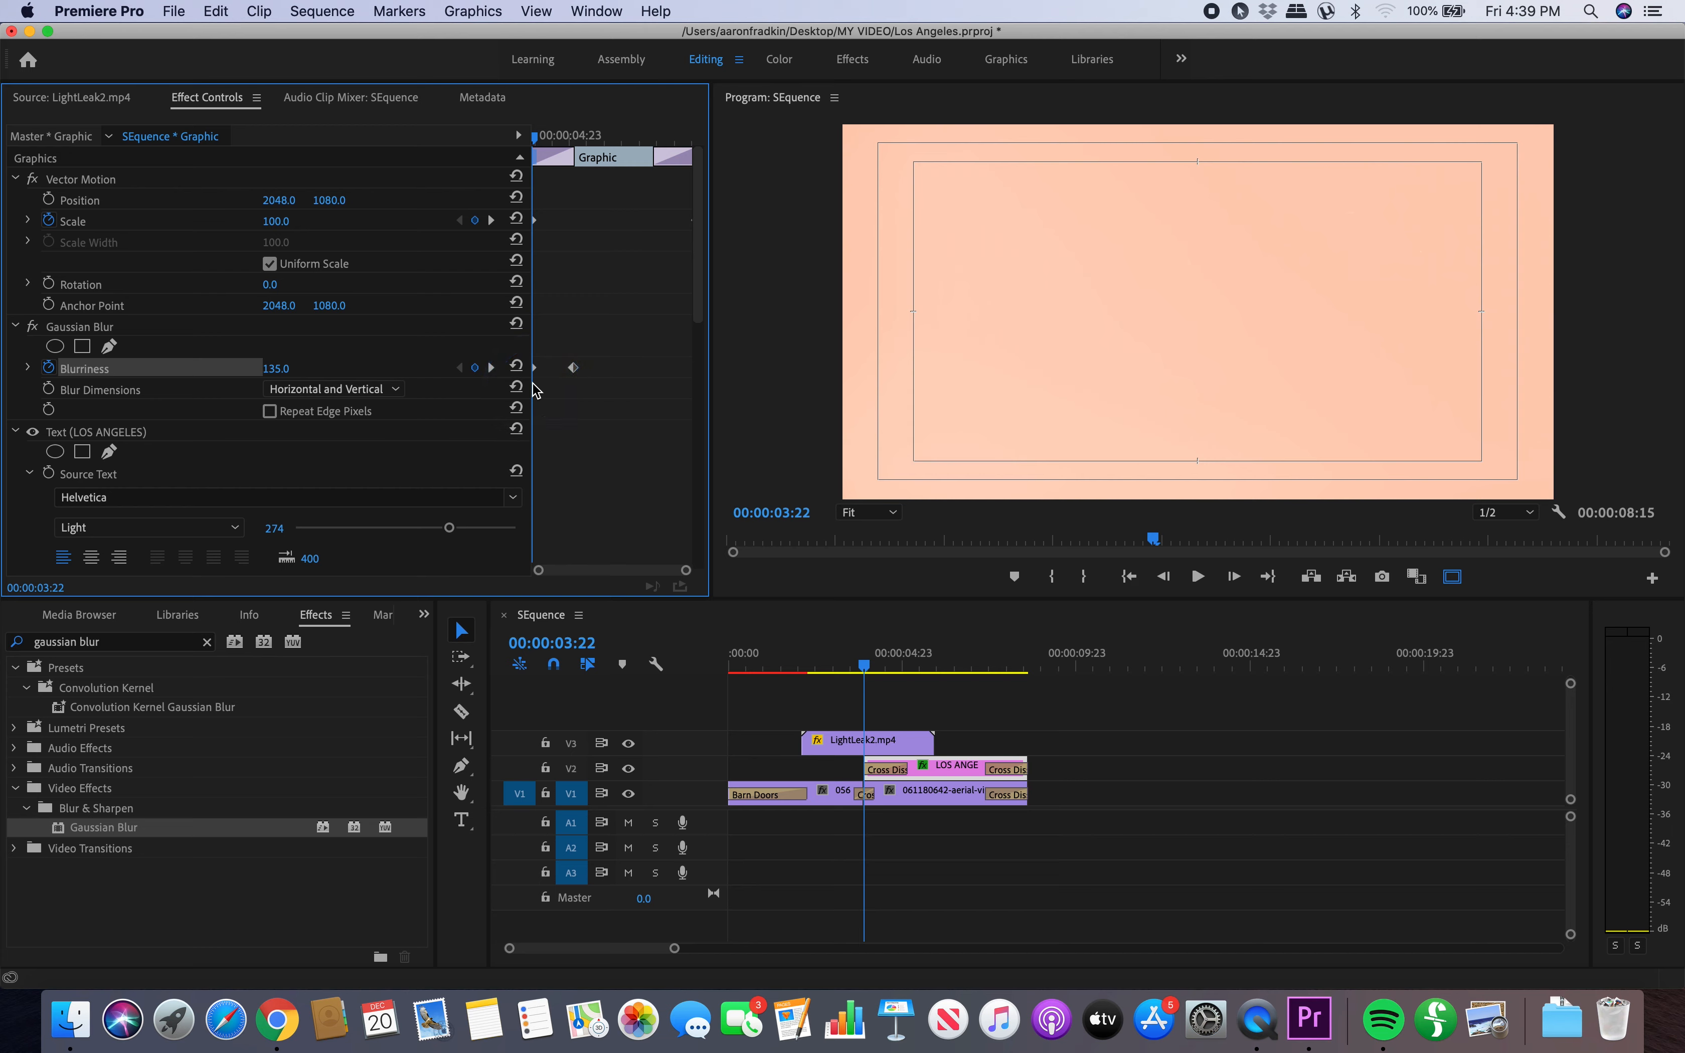
key(space)
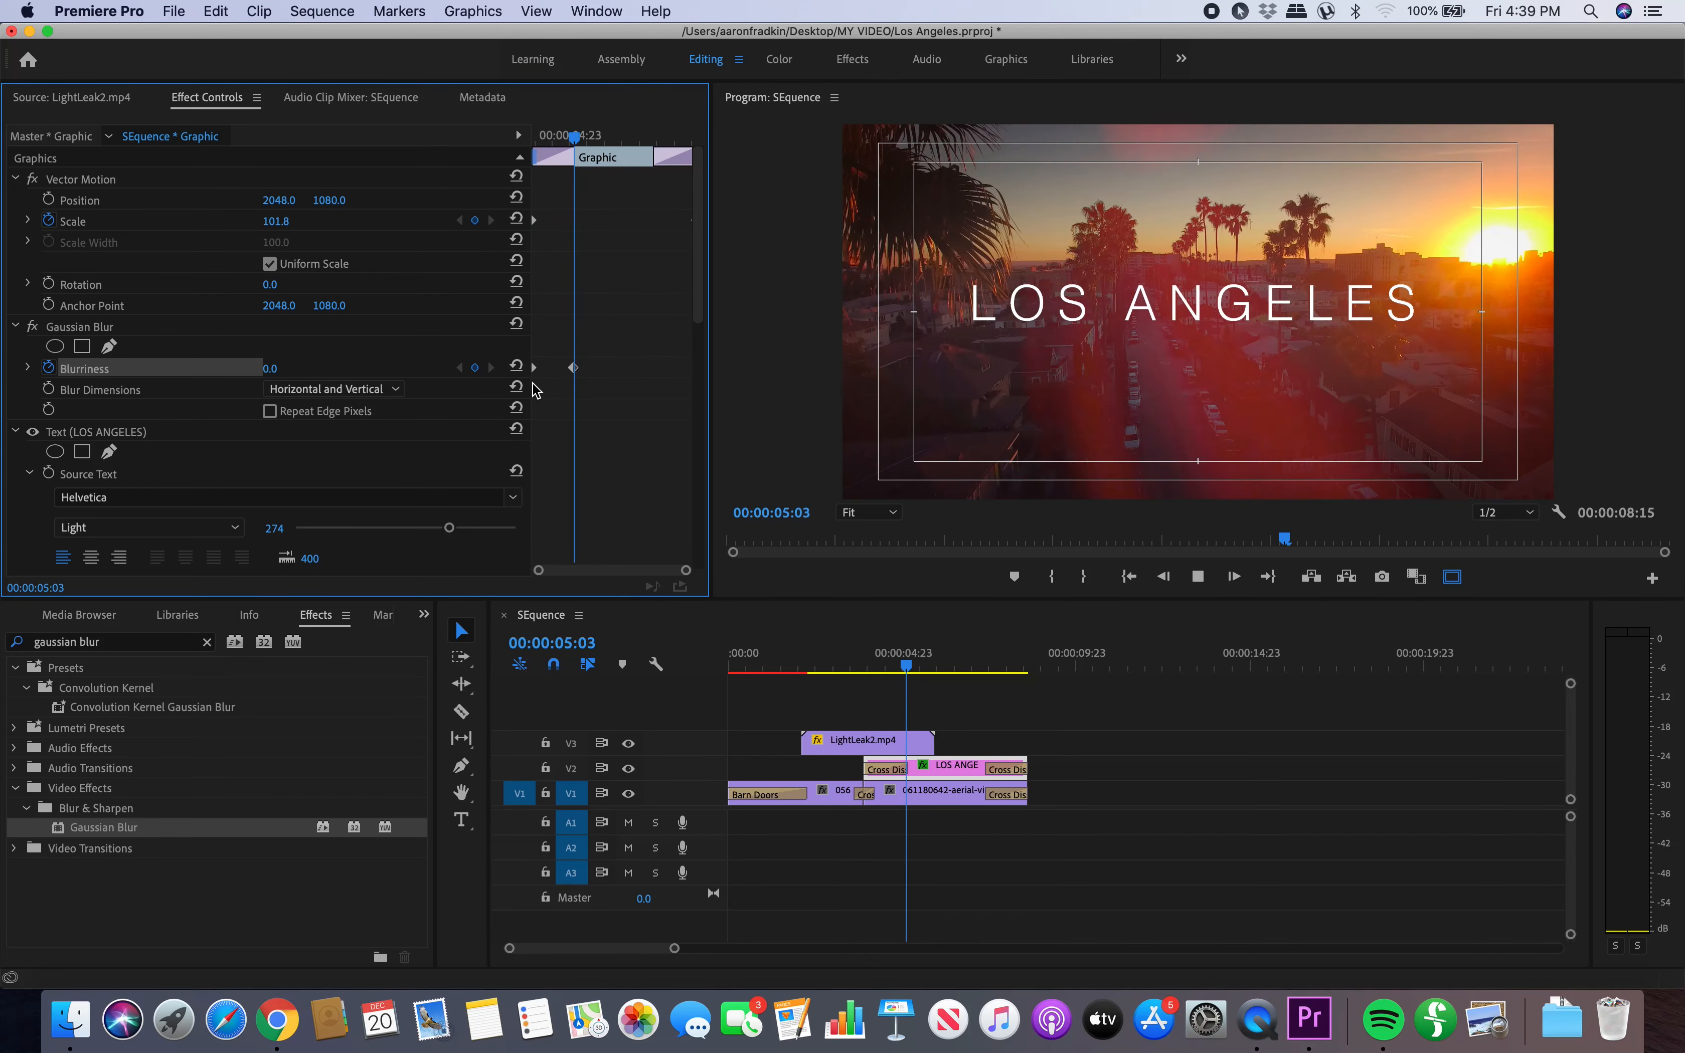
key(space)
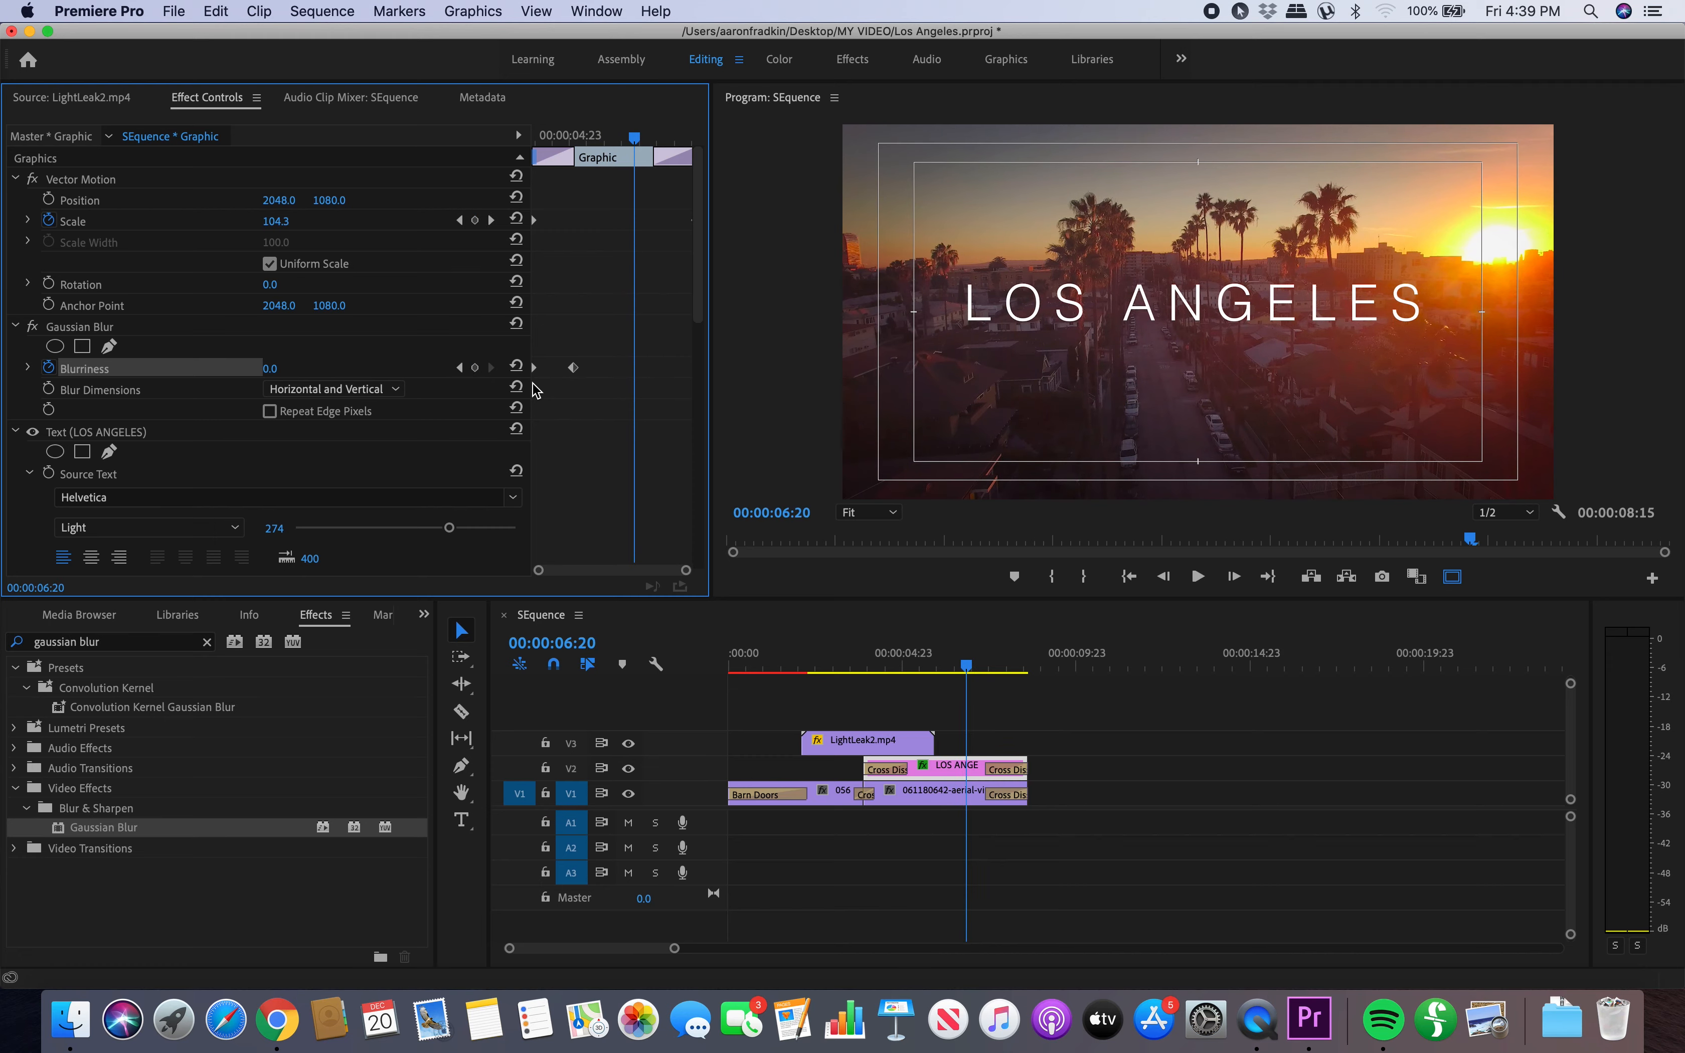
drag(547, 144, 471, 148)
key(space)
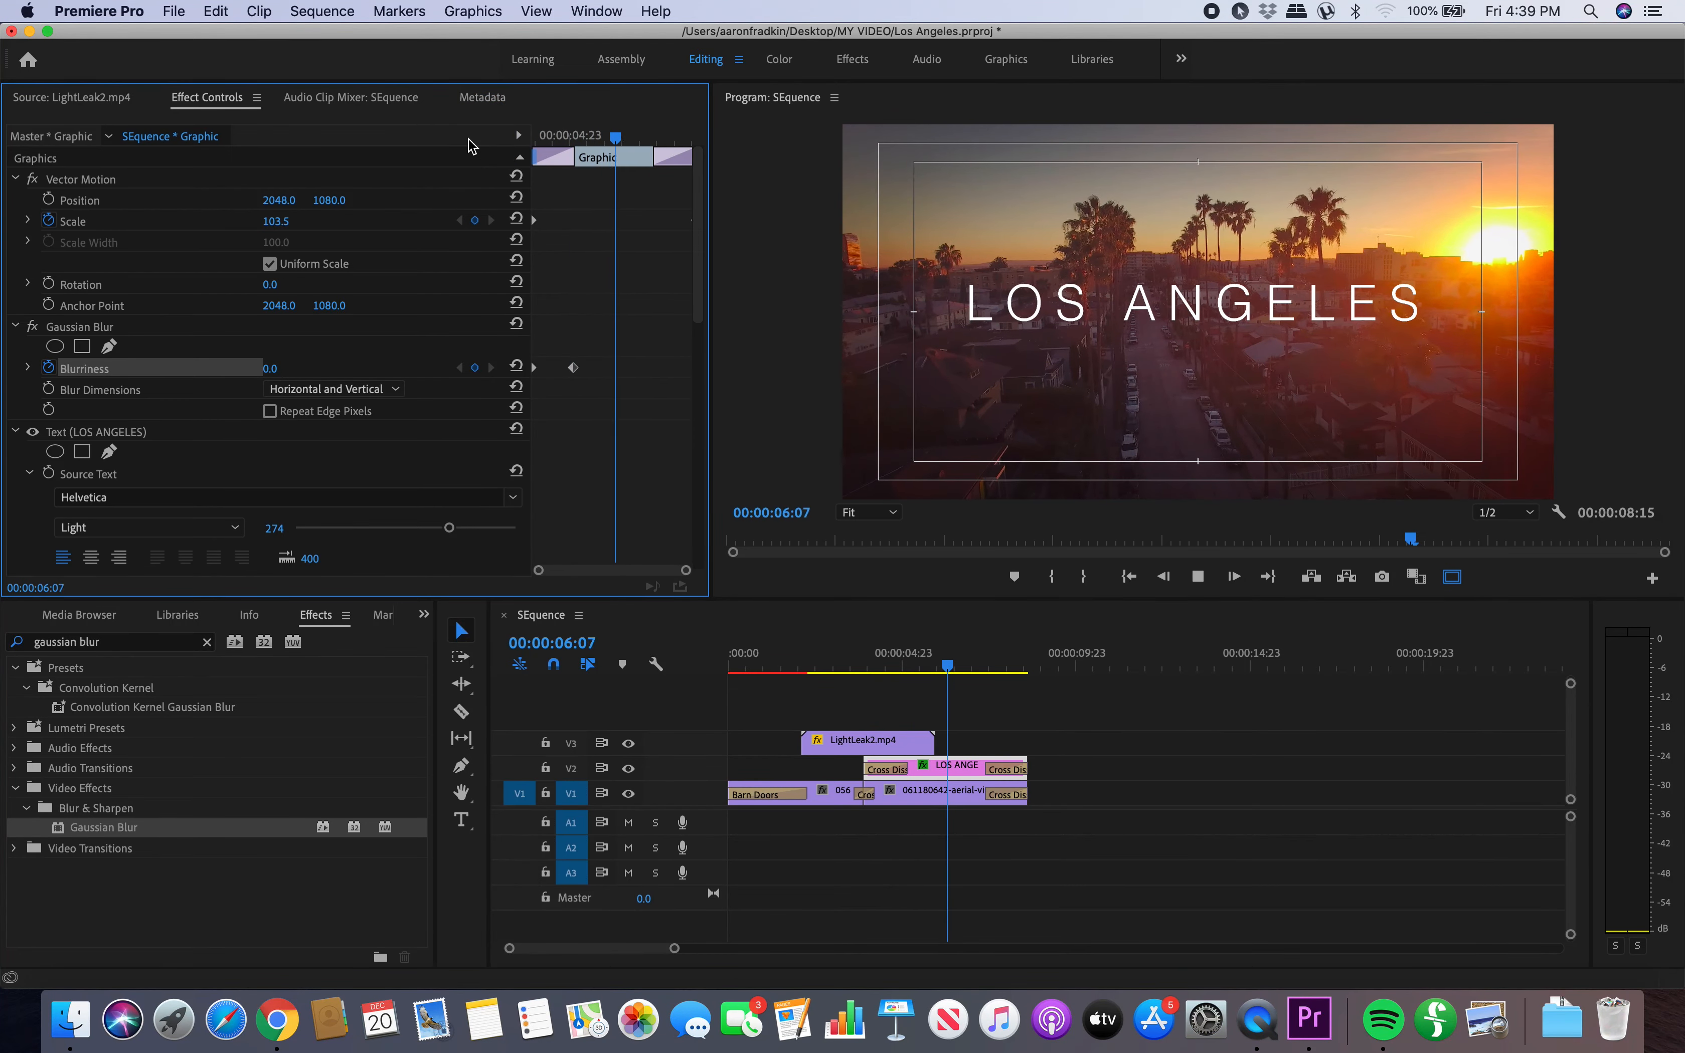
- Add a Blurriness keyframe of 0 at 00:00:07:10 and a higher one at 00:00:08:15, and play the title's blur-out
drag(632, 138, 658, 141)
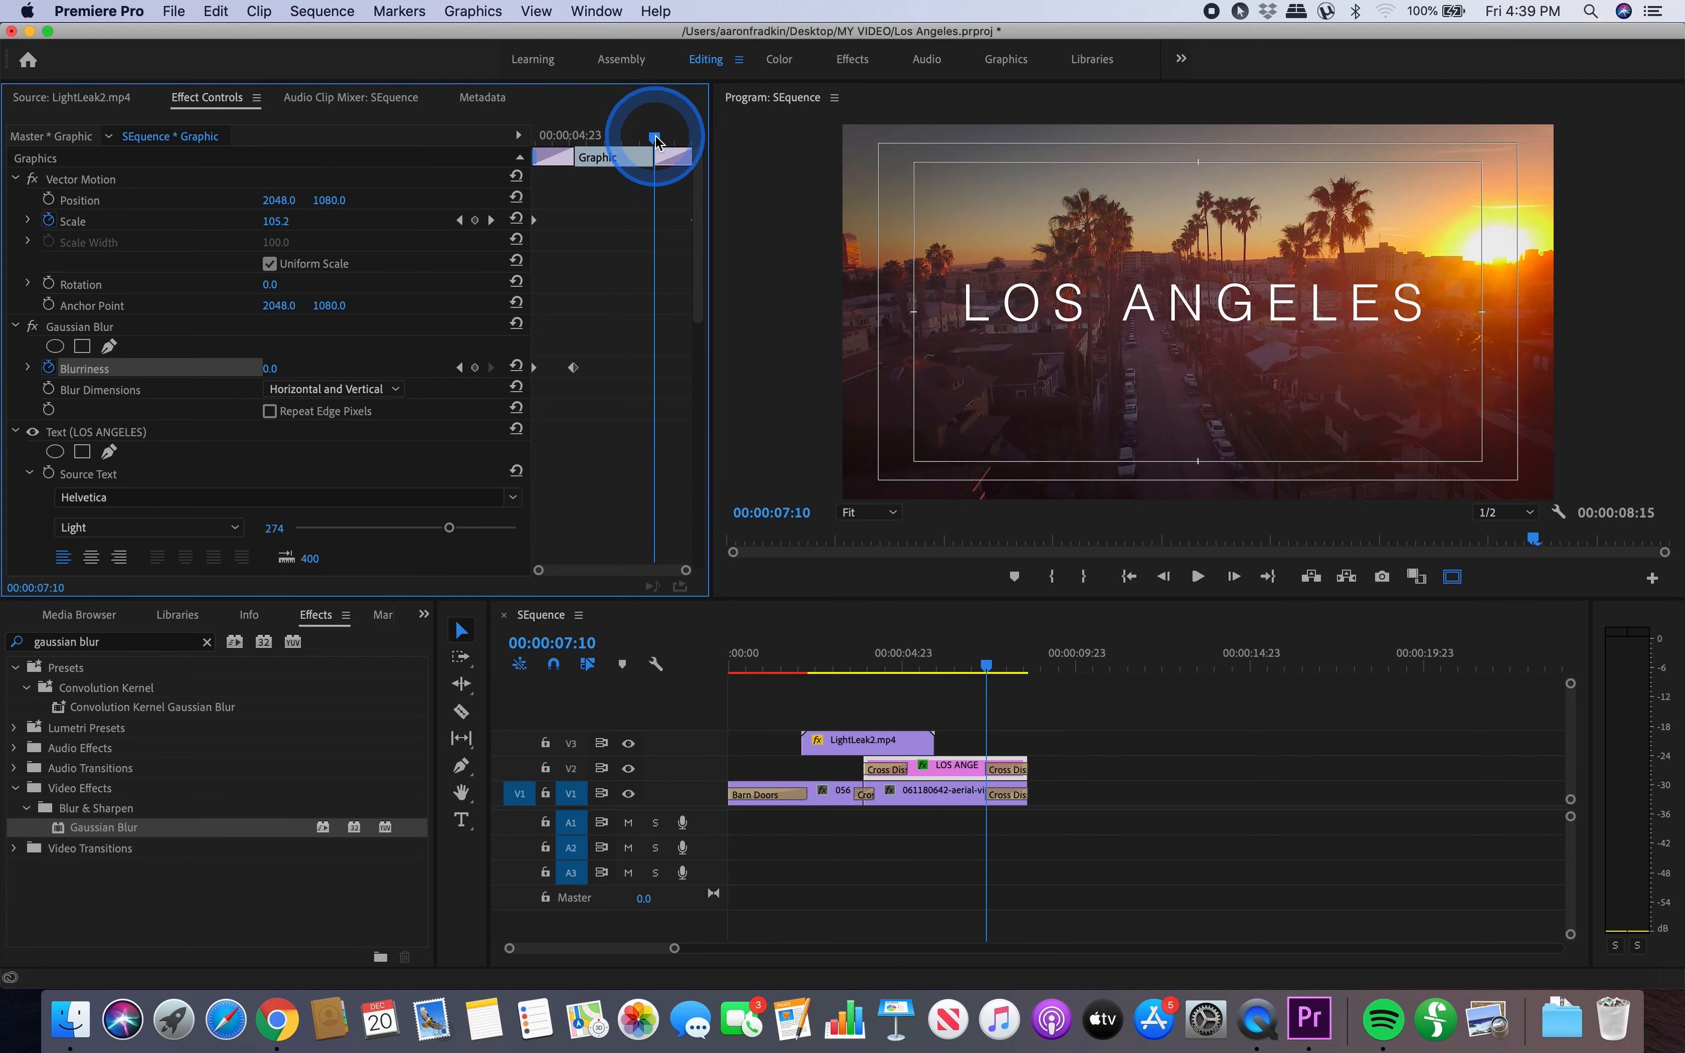
click(475, 370)
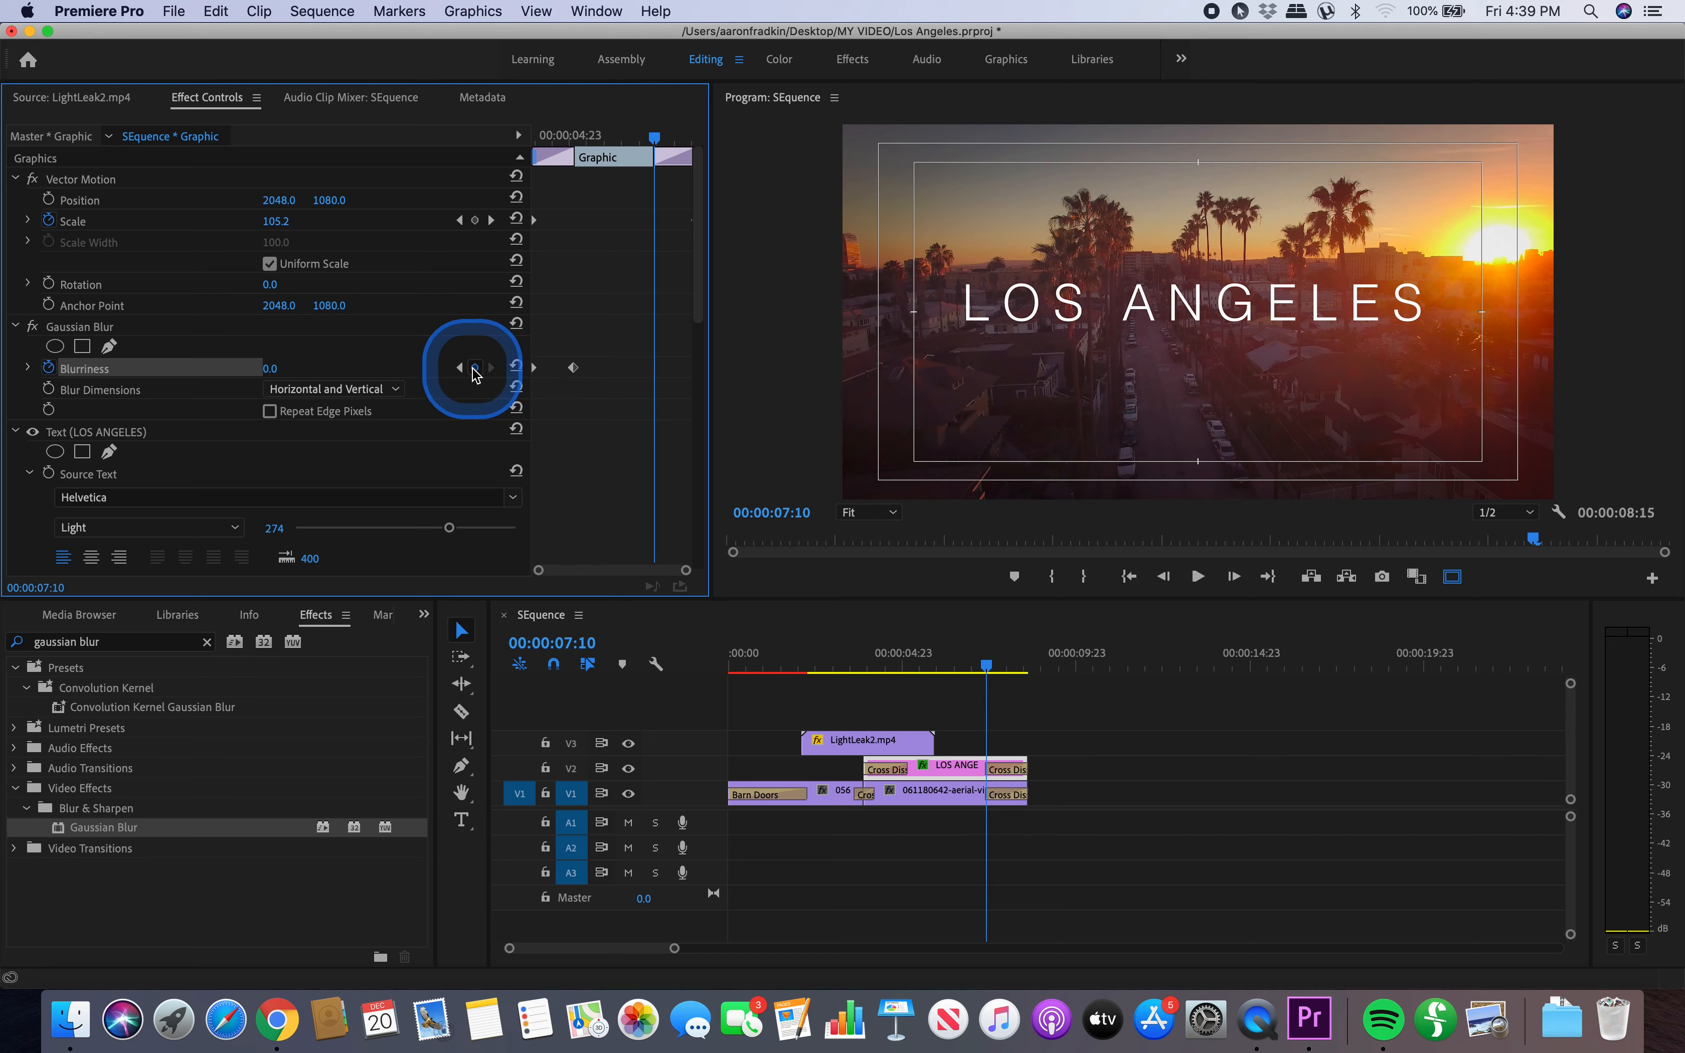
drag(656, 140, 700, 140)
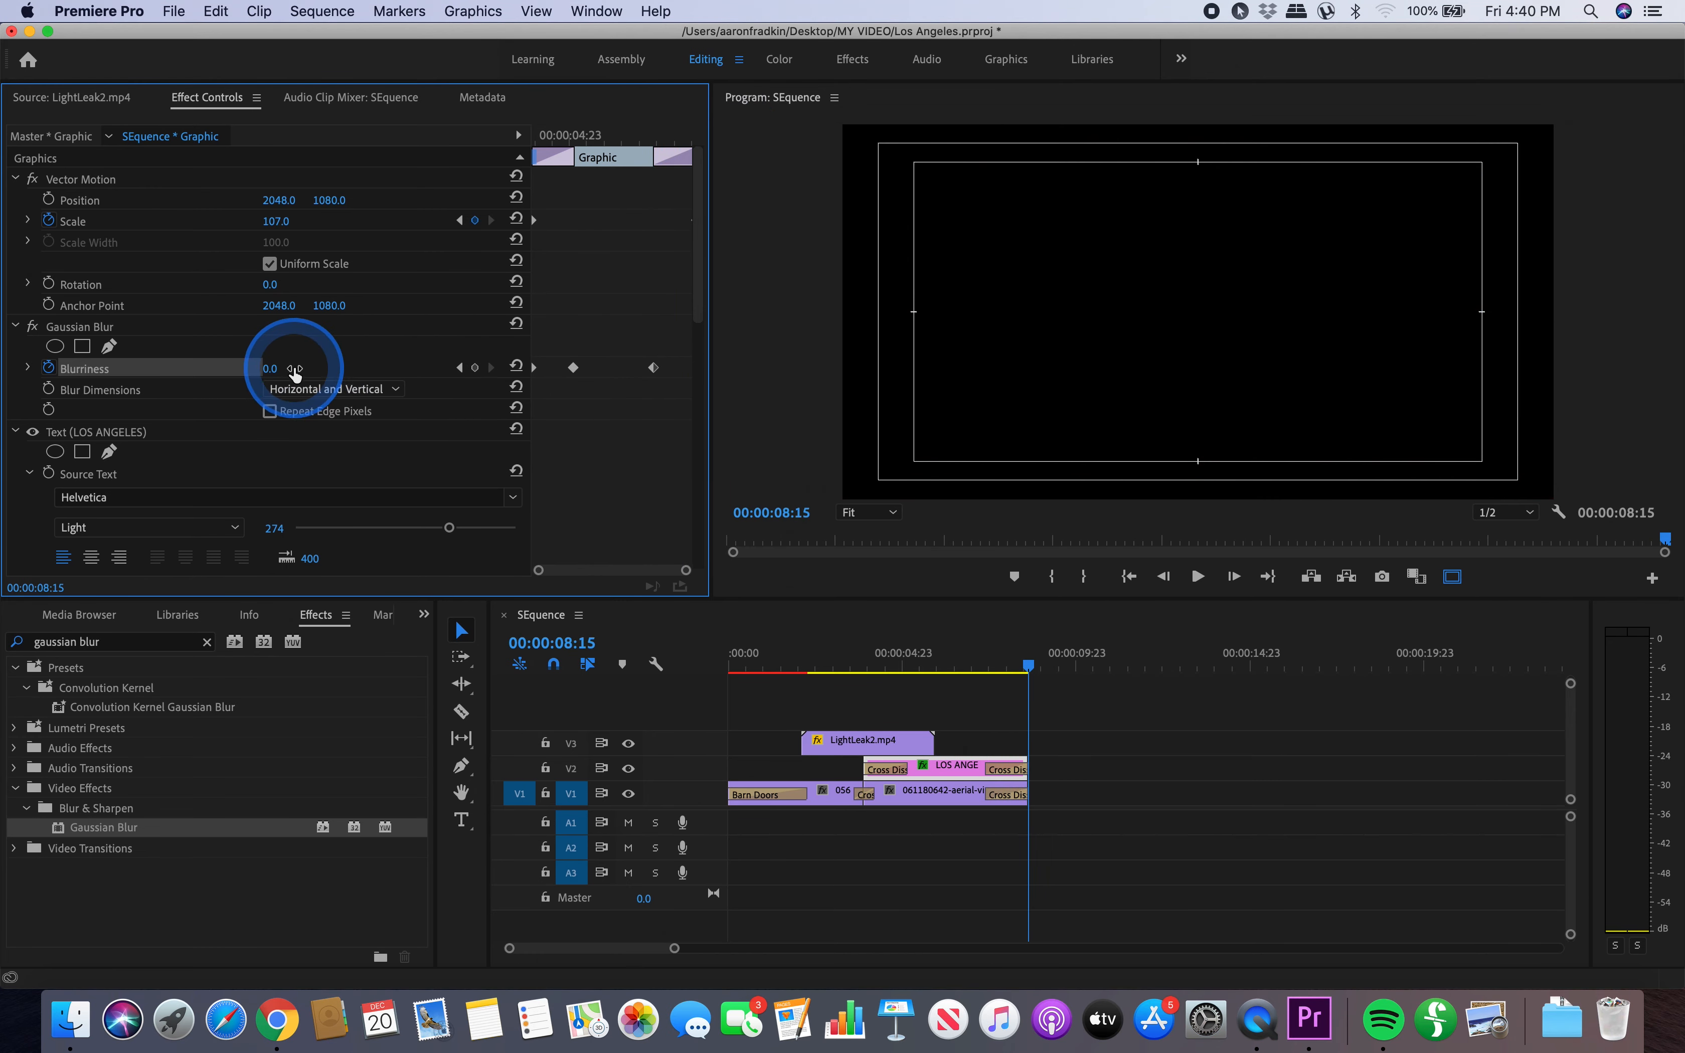
click(269, 368)
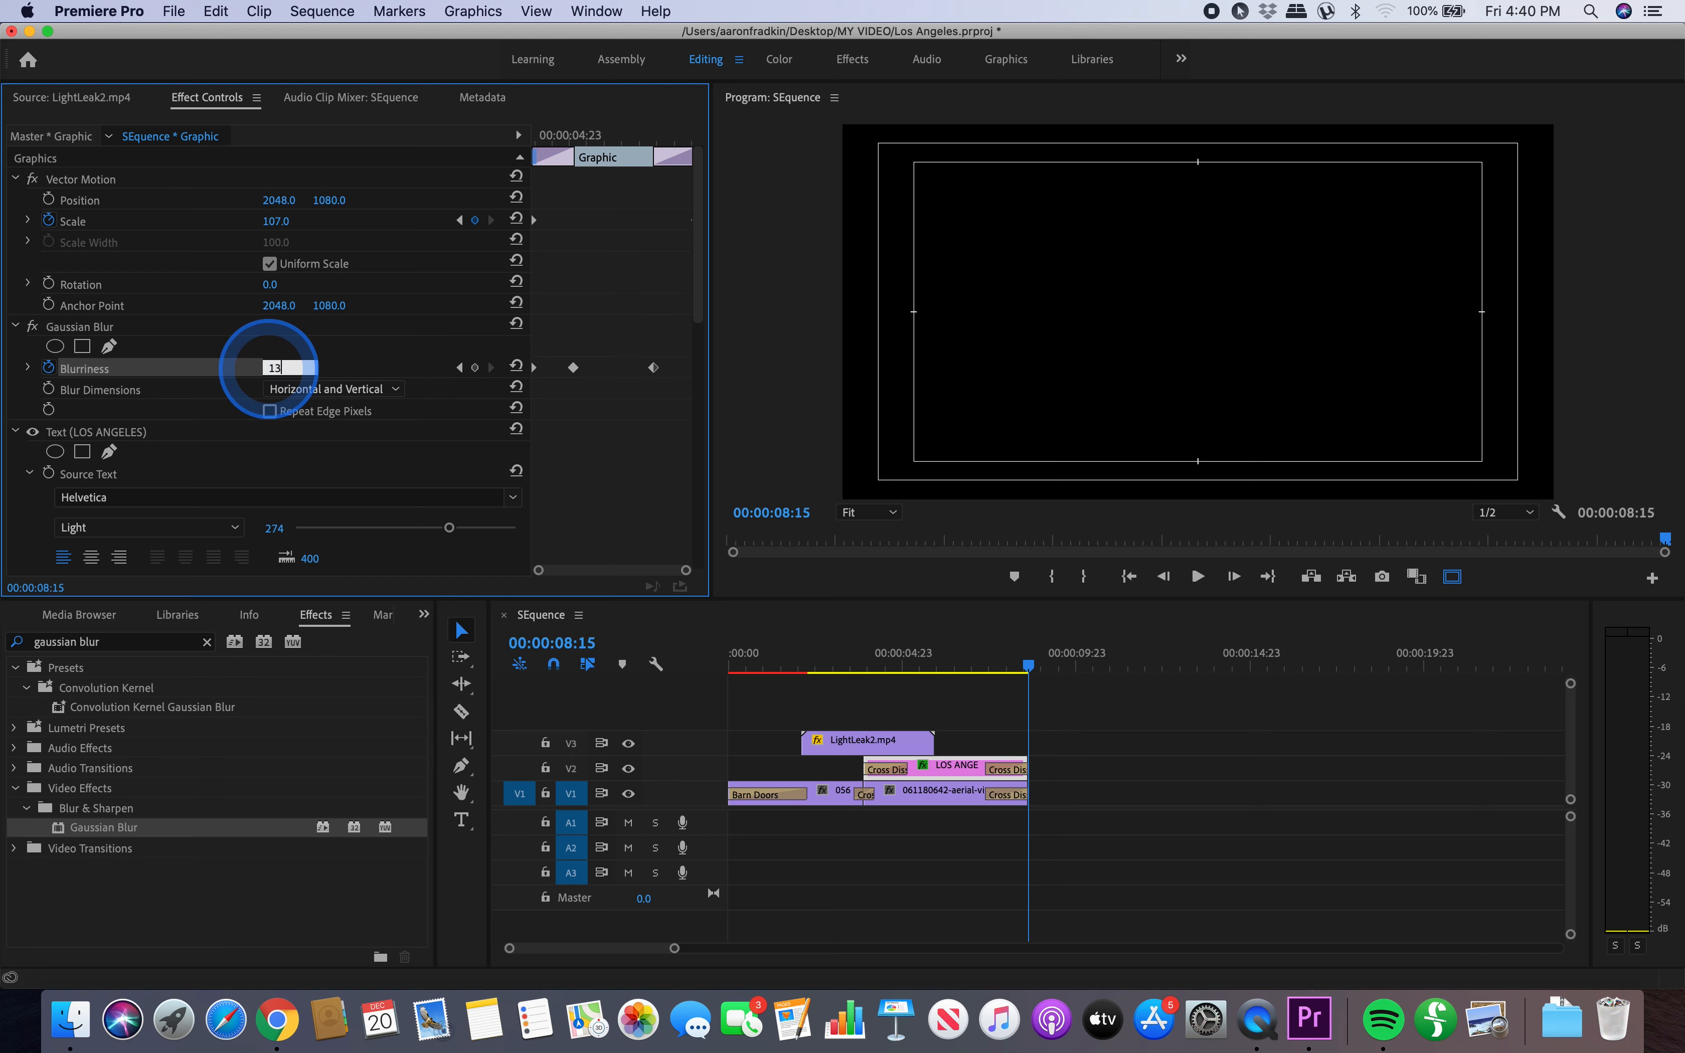
click(617, 137)
key(space)
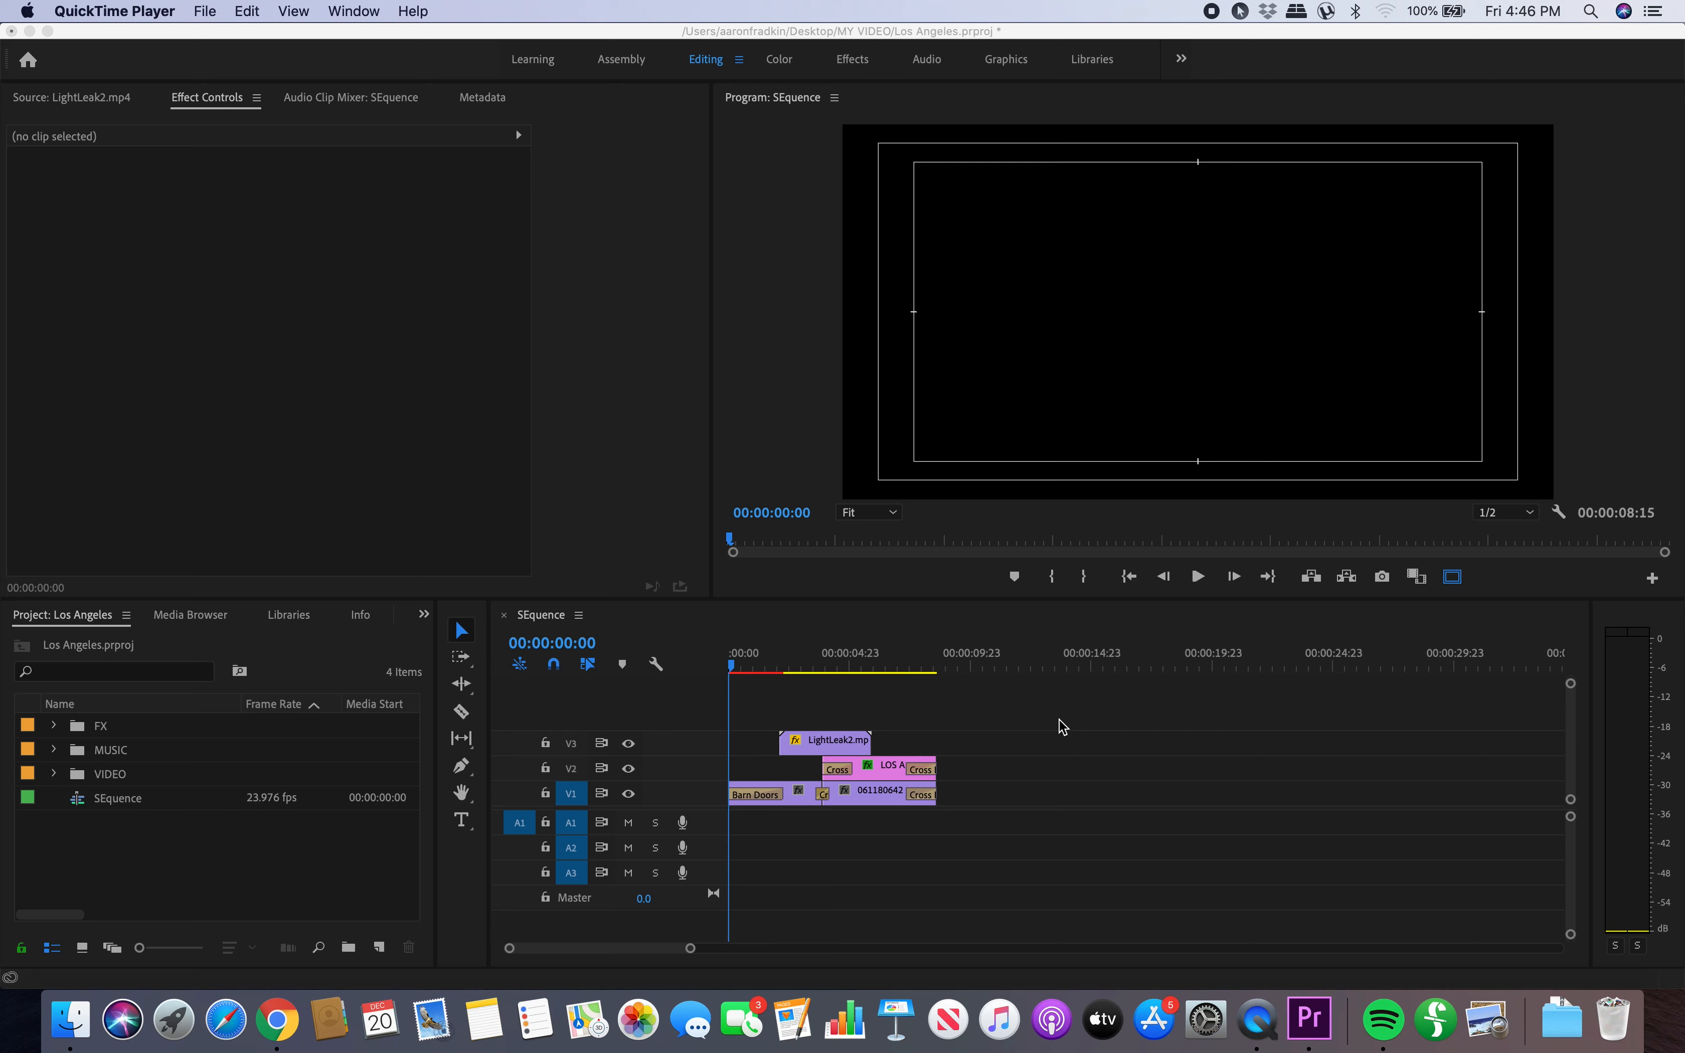
- Place the Beethoven quartet track from the MUSIC bin on audio track A1 at the start of the sequence
click(54, 751)
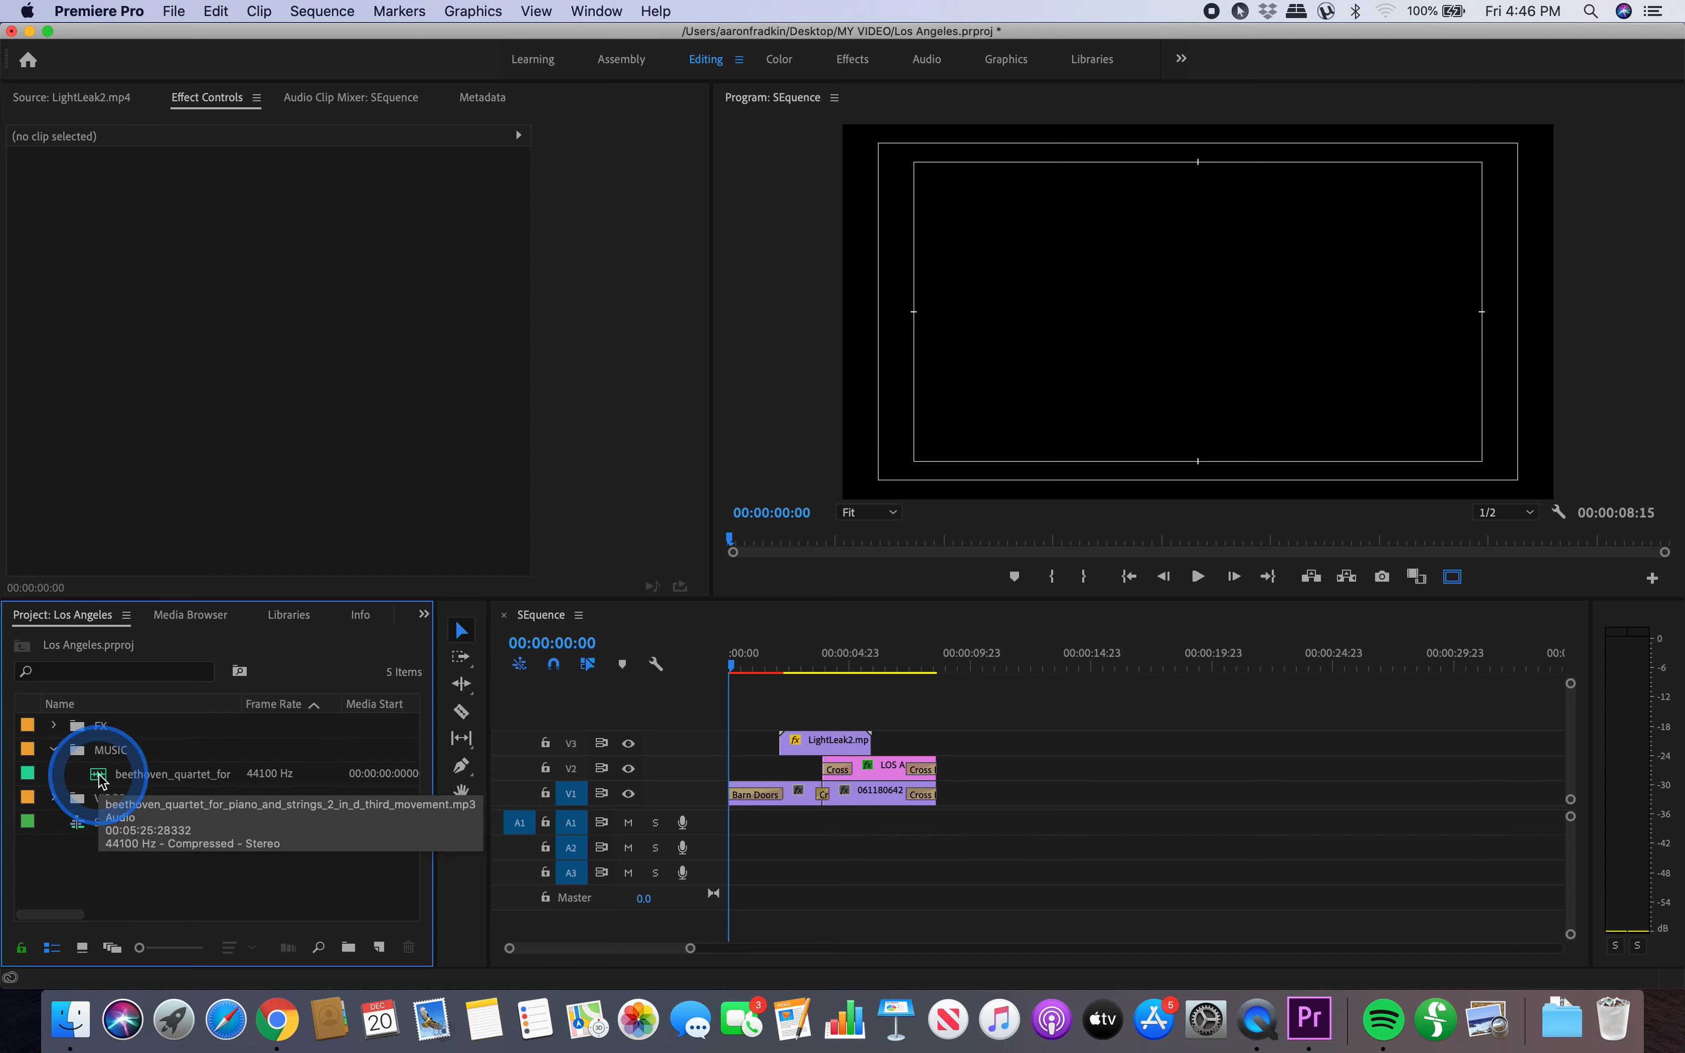
drag(112, 776, 729, 828)
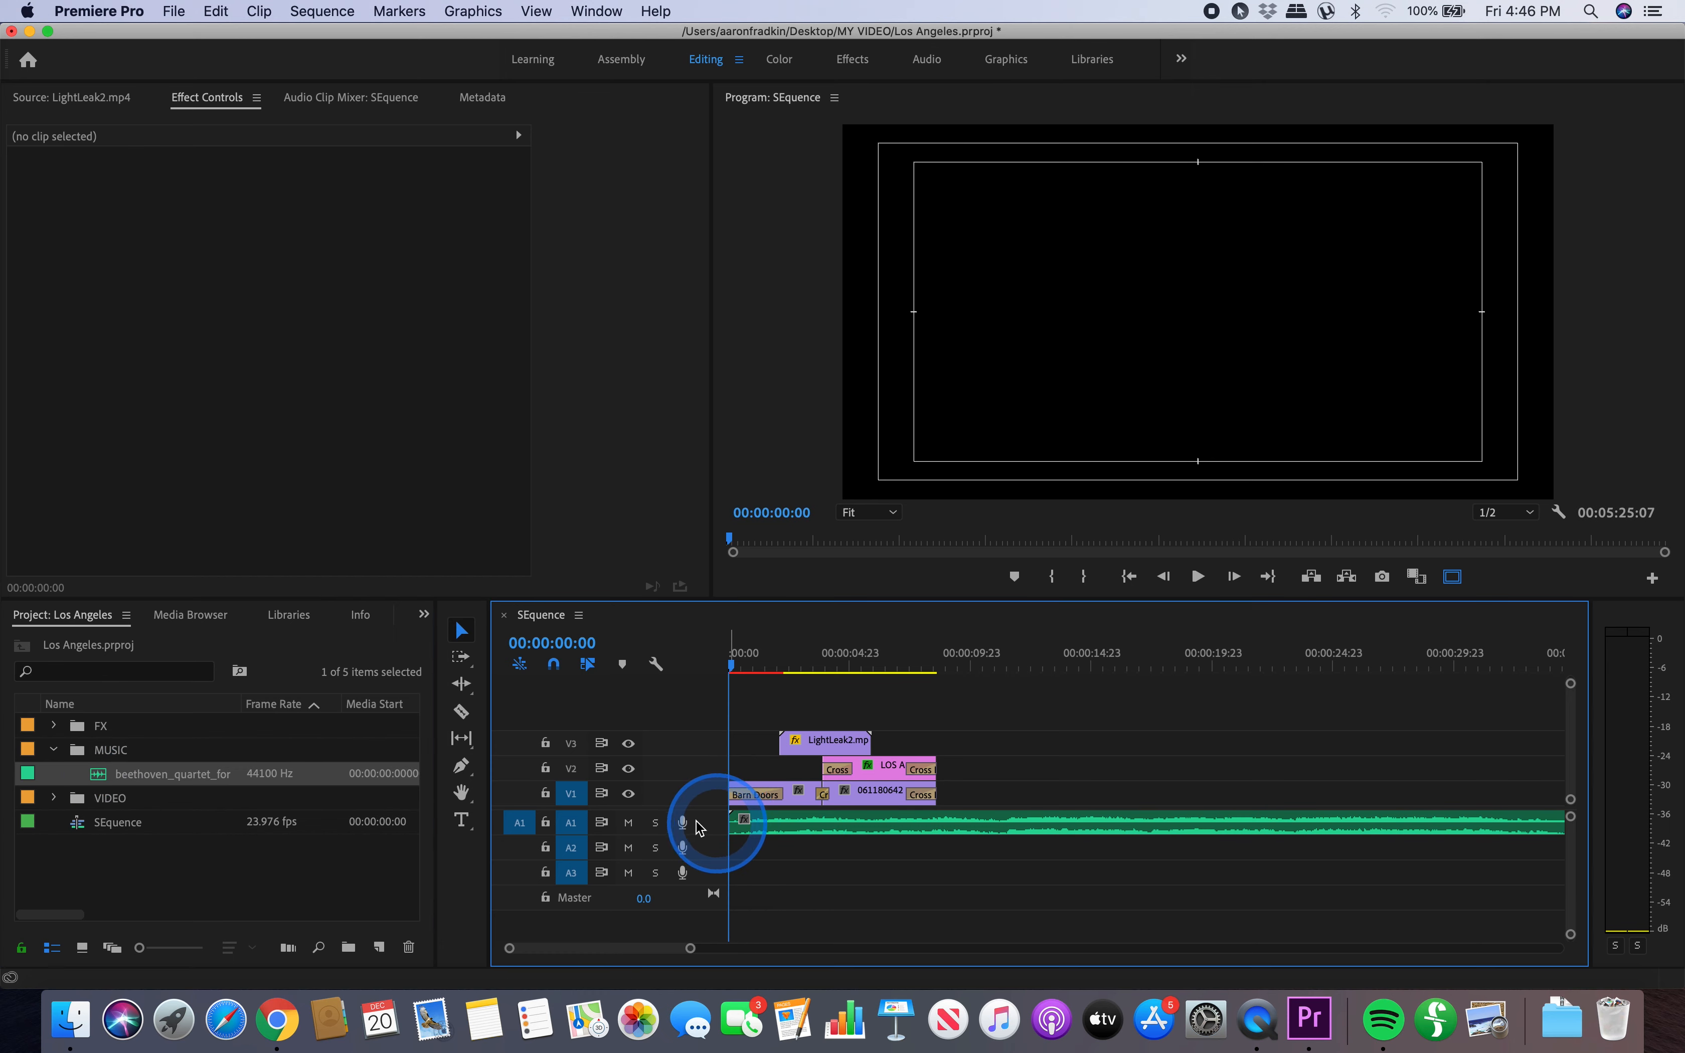